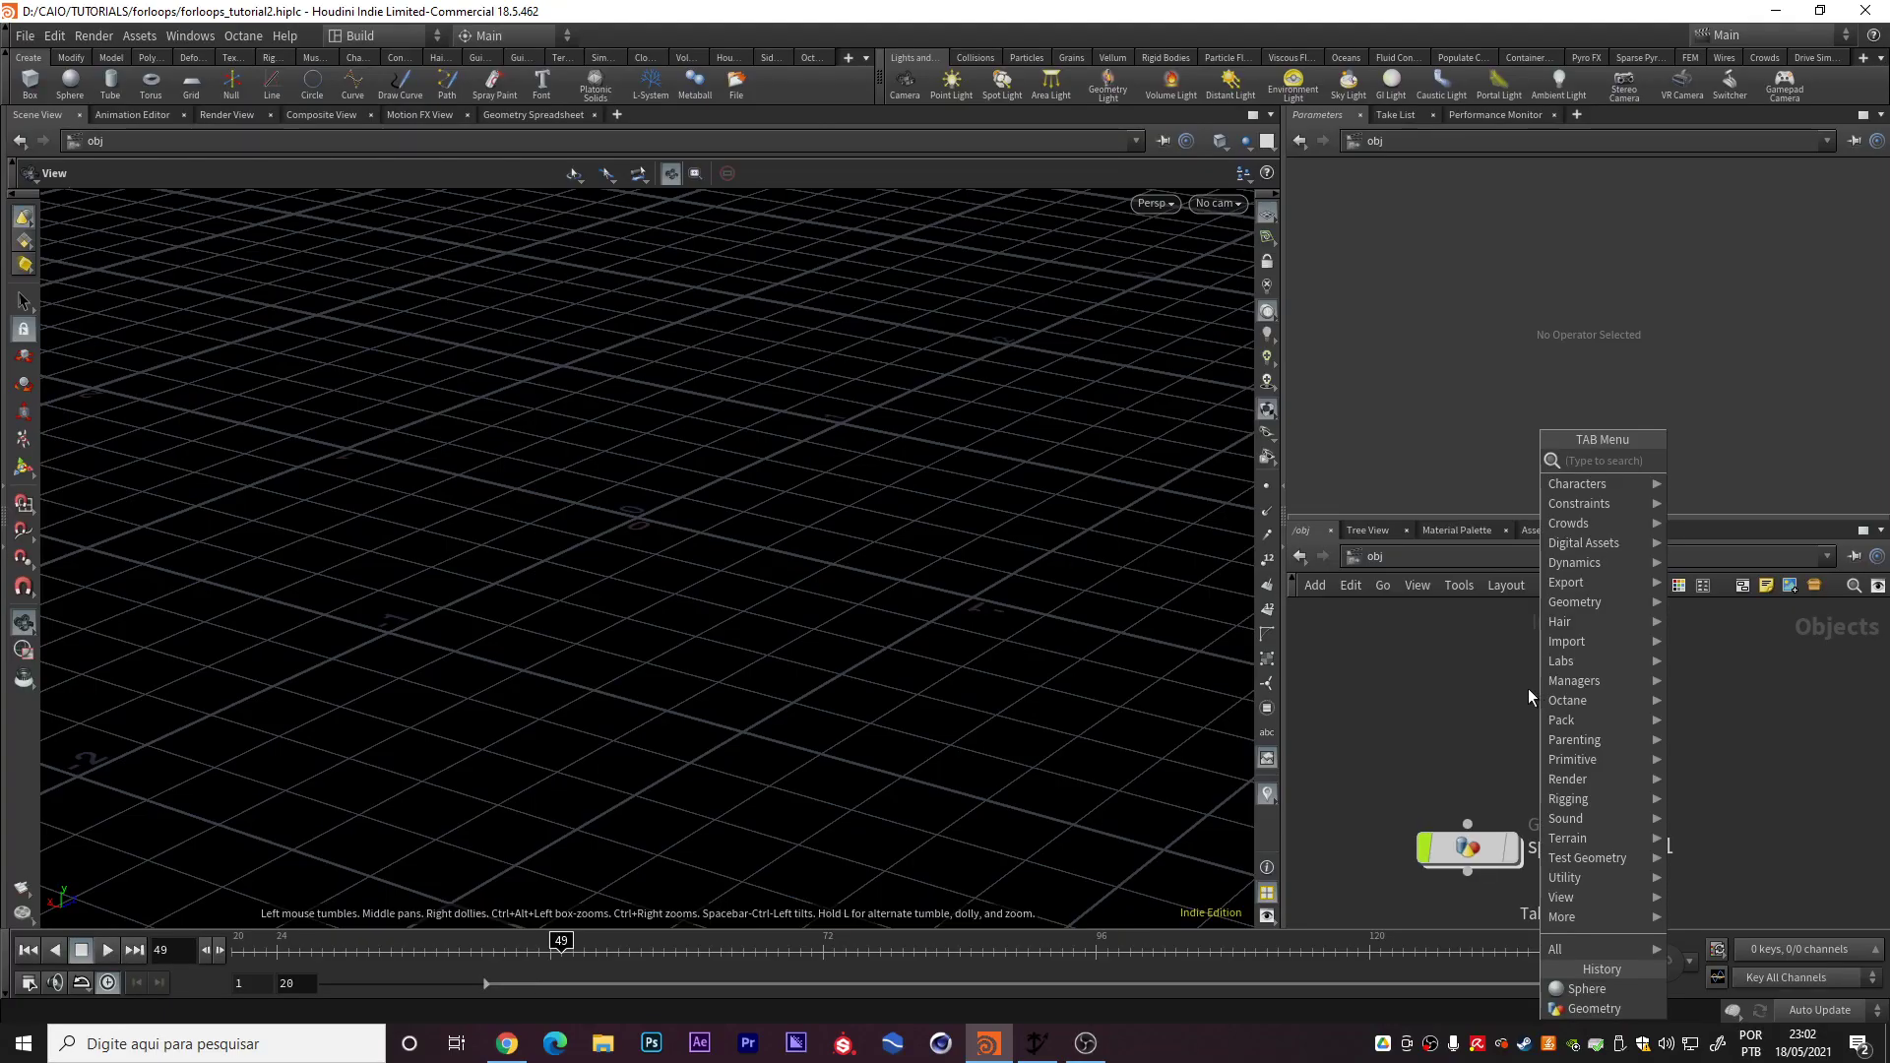
Add a Sphere object to the scene and enter its geometry network
text(sphe)
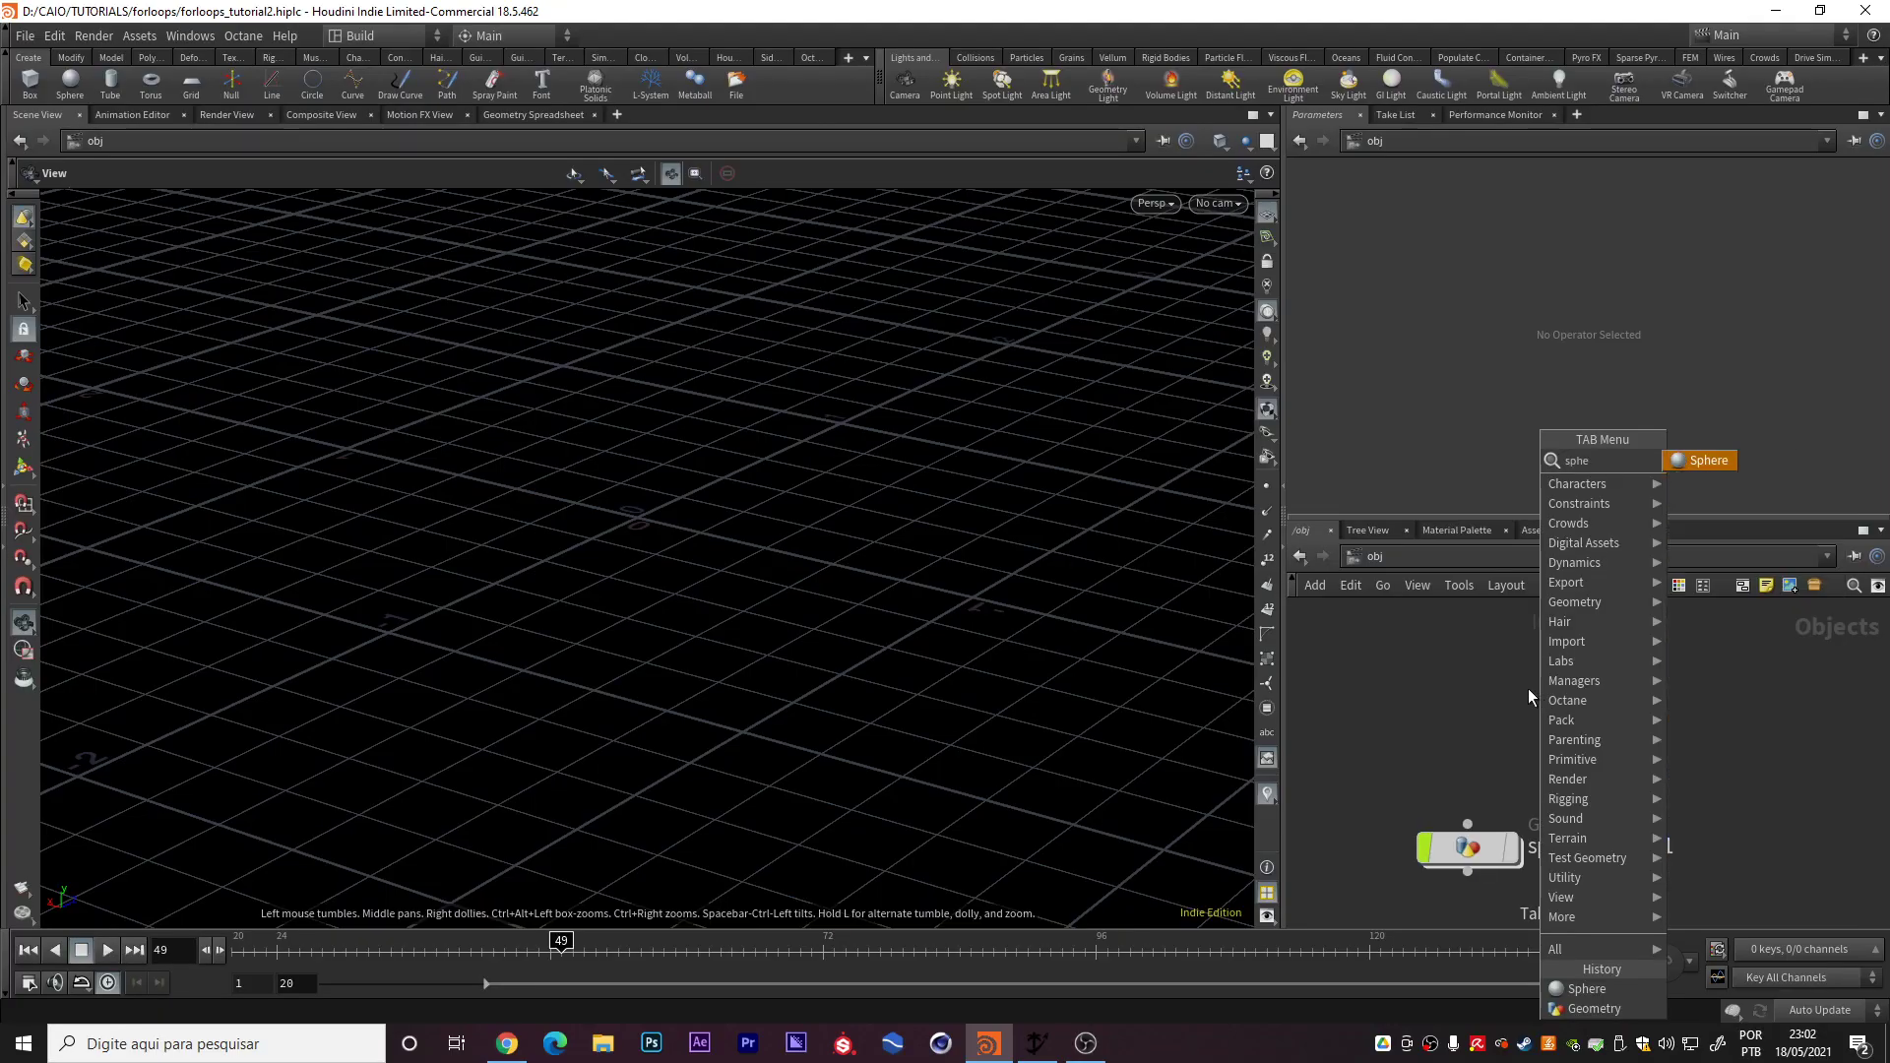
key(Return)
click(1529, 690)
double_click(1528, 692)
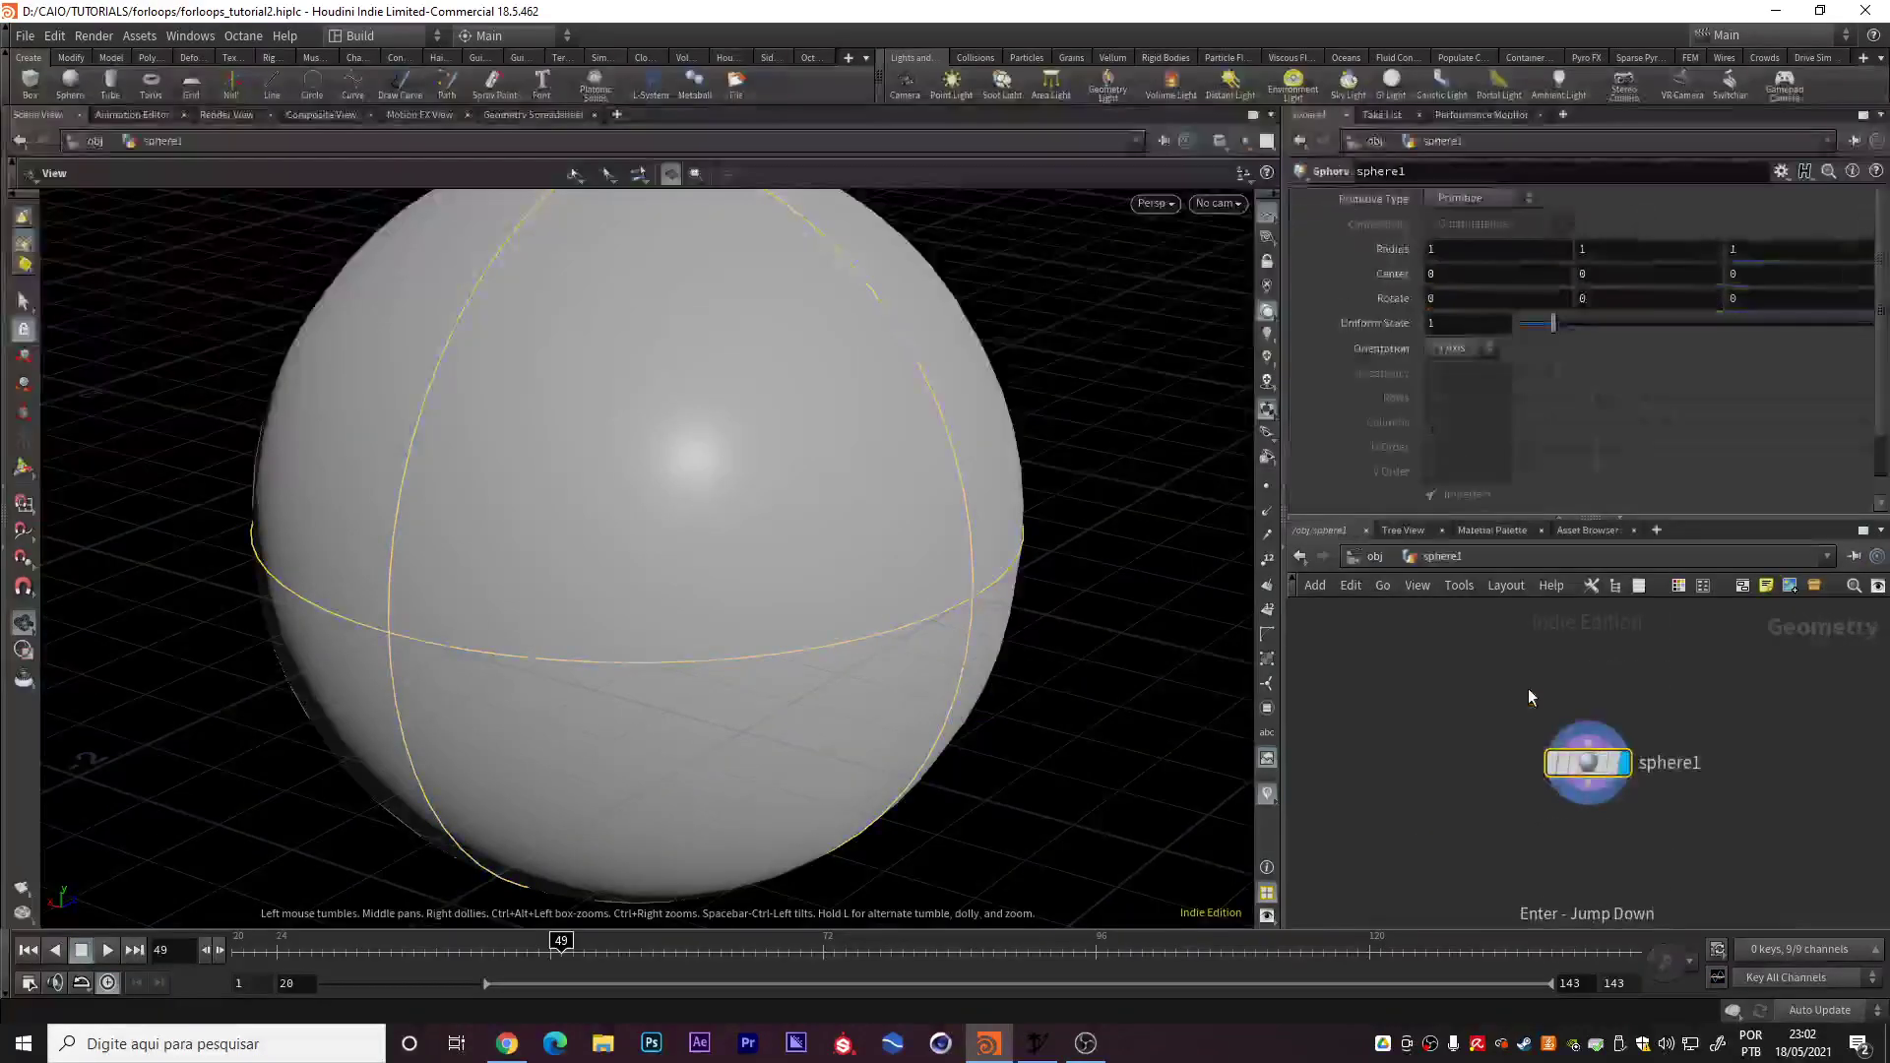
Change the sphere's primitive type to Polygon and set its frequency to 4
click(1506, 198)
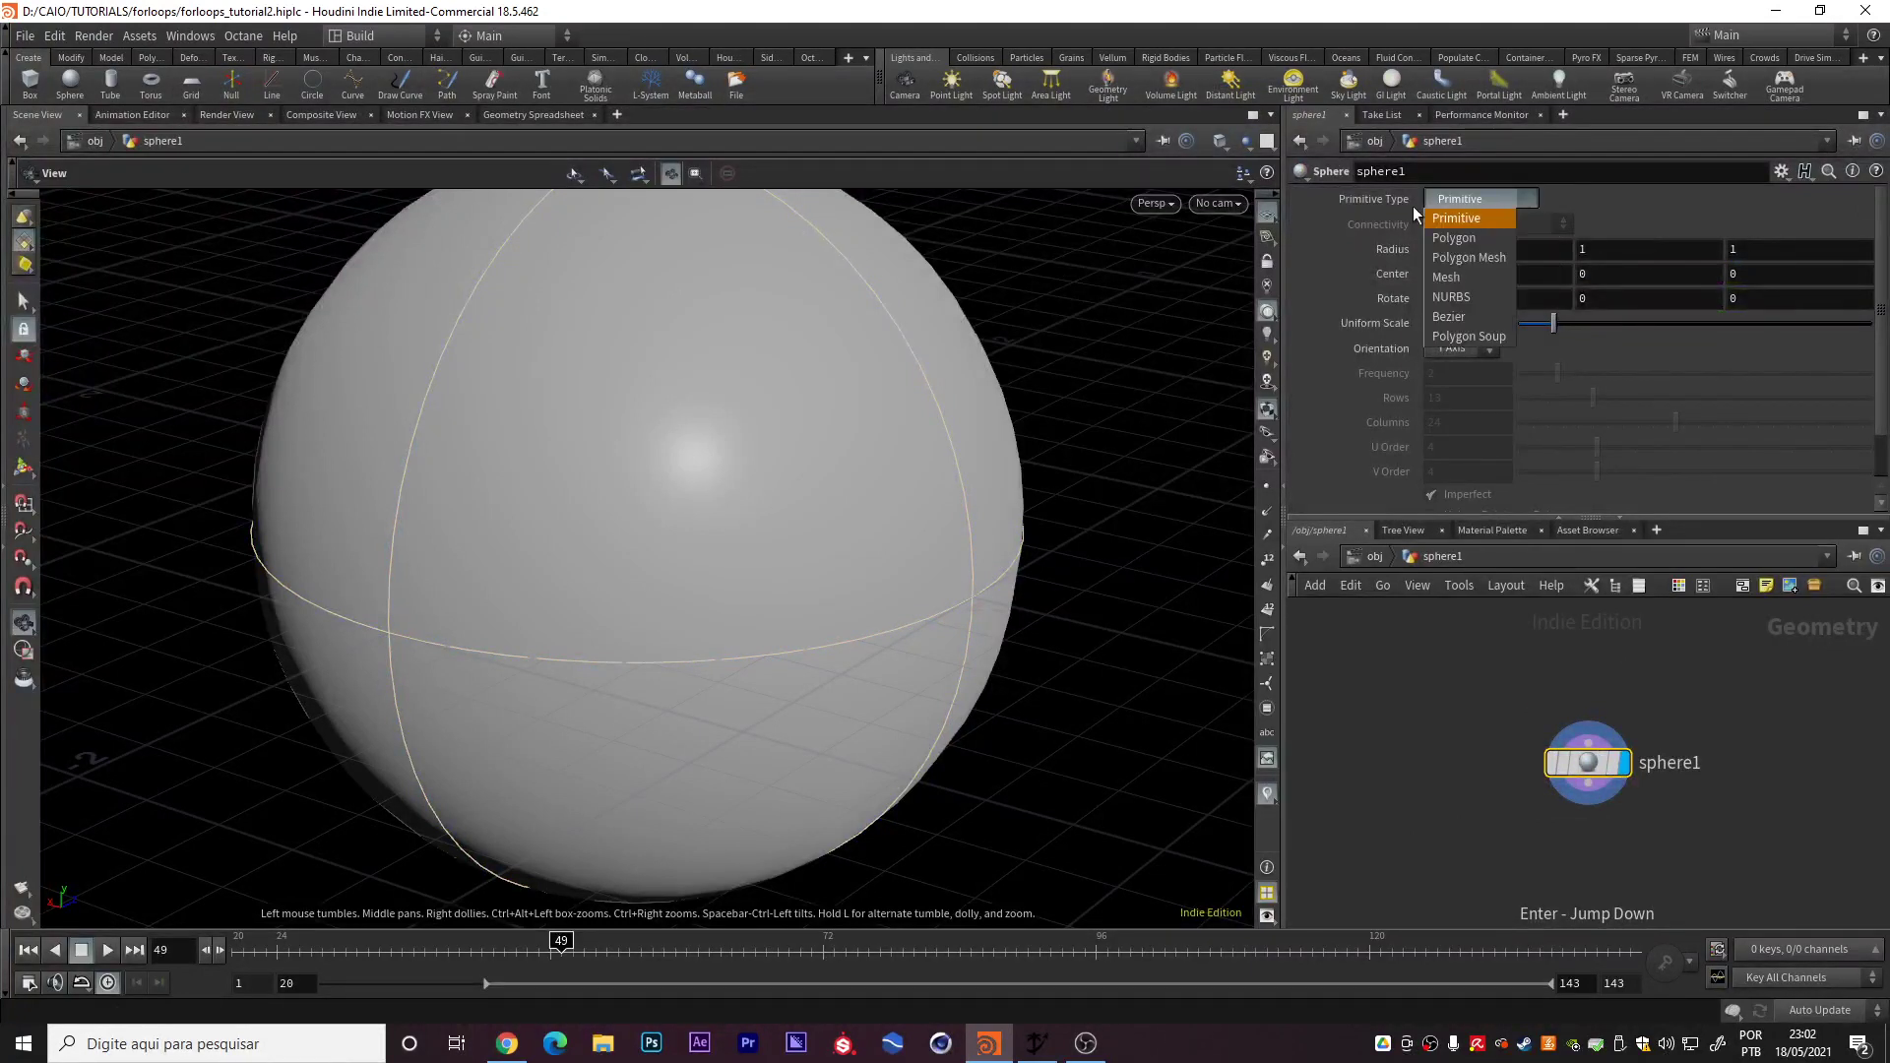
click(1462, 237)
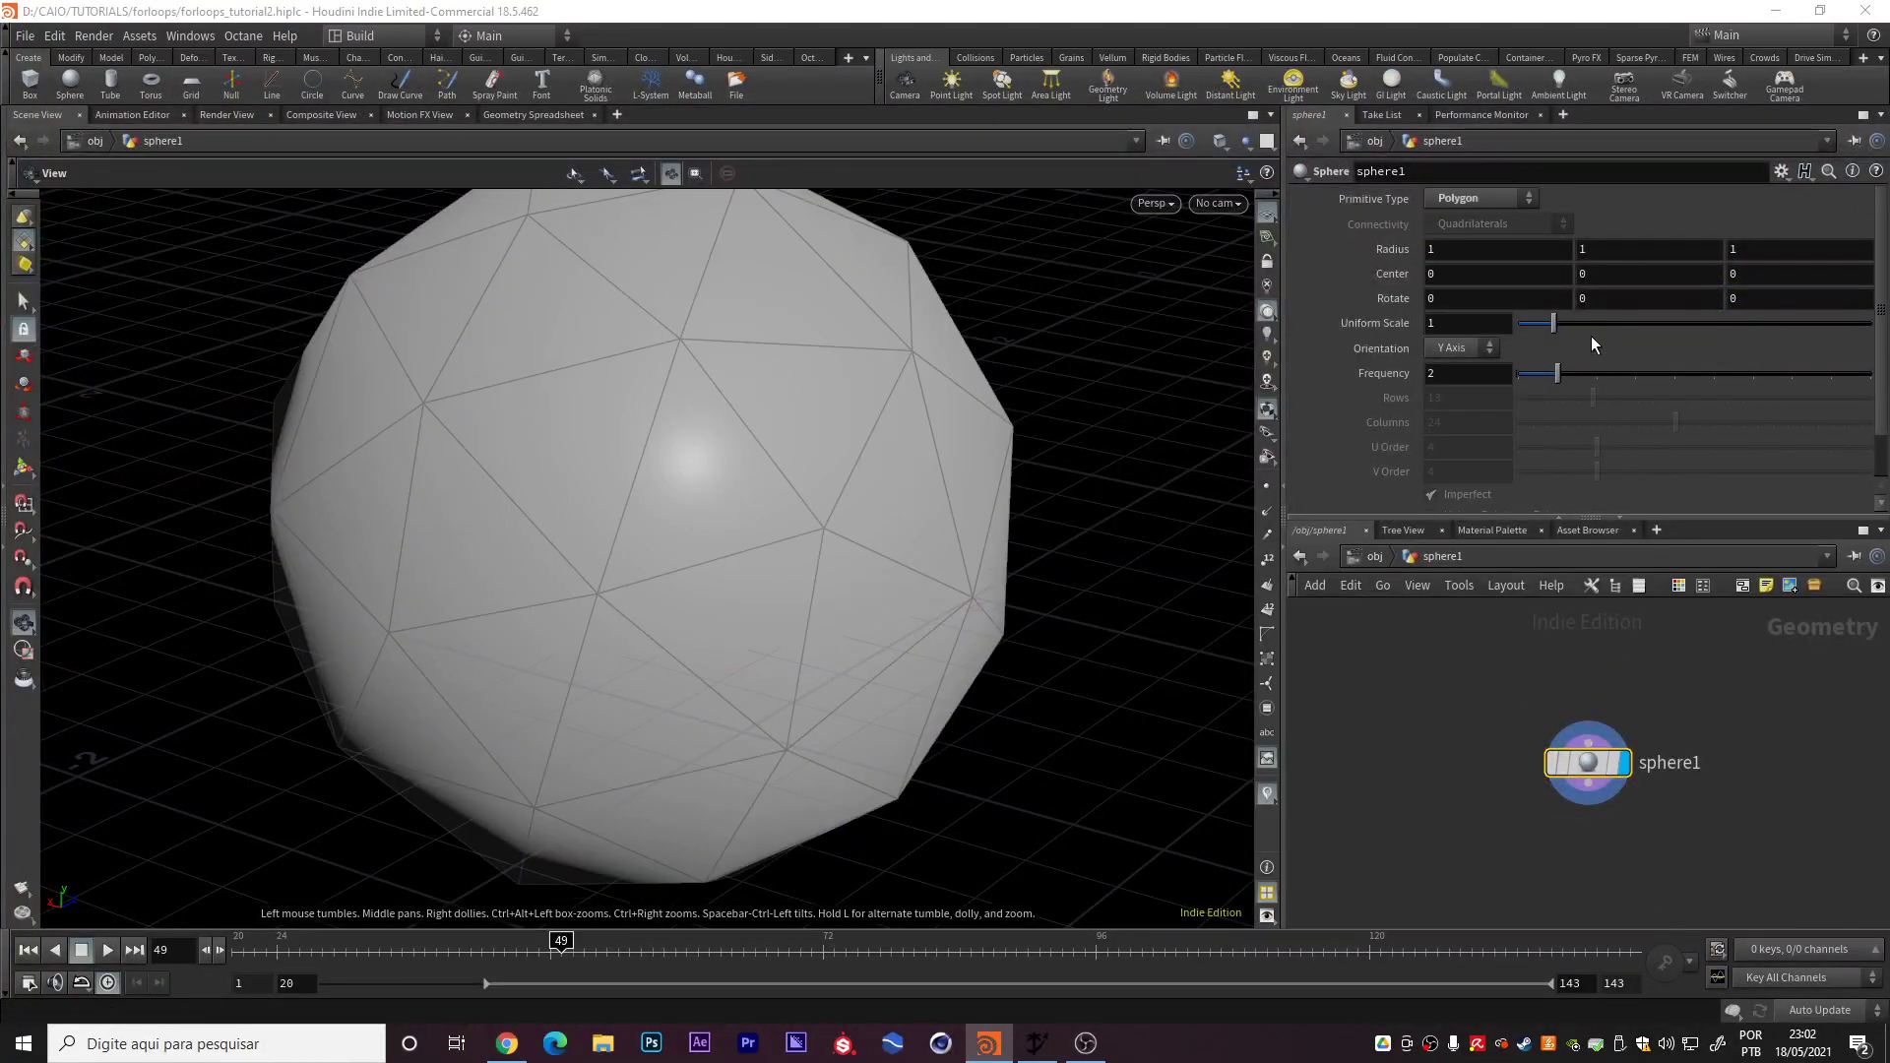
drag(1577, 381, 1626, 380)
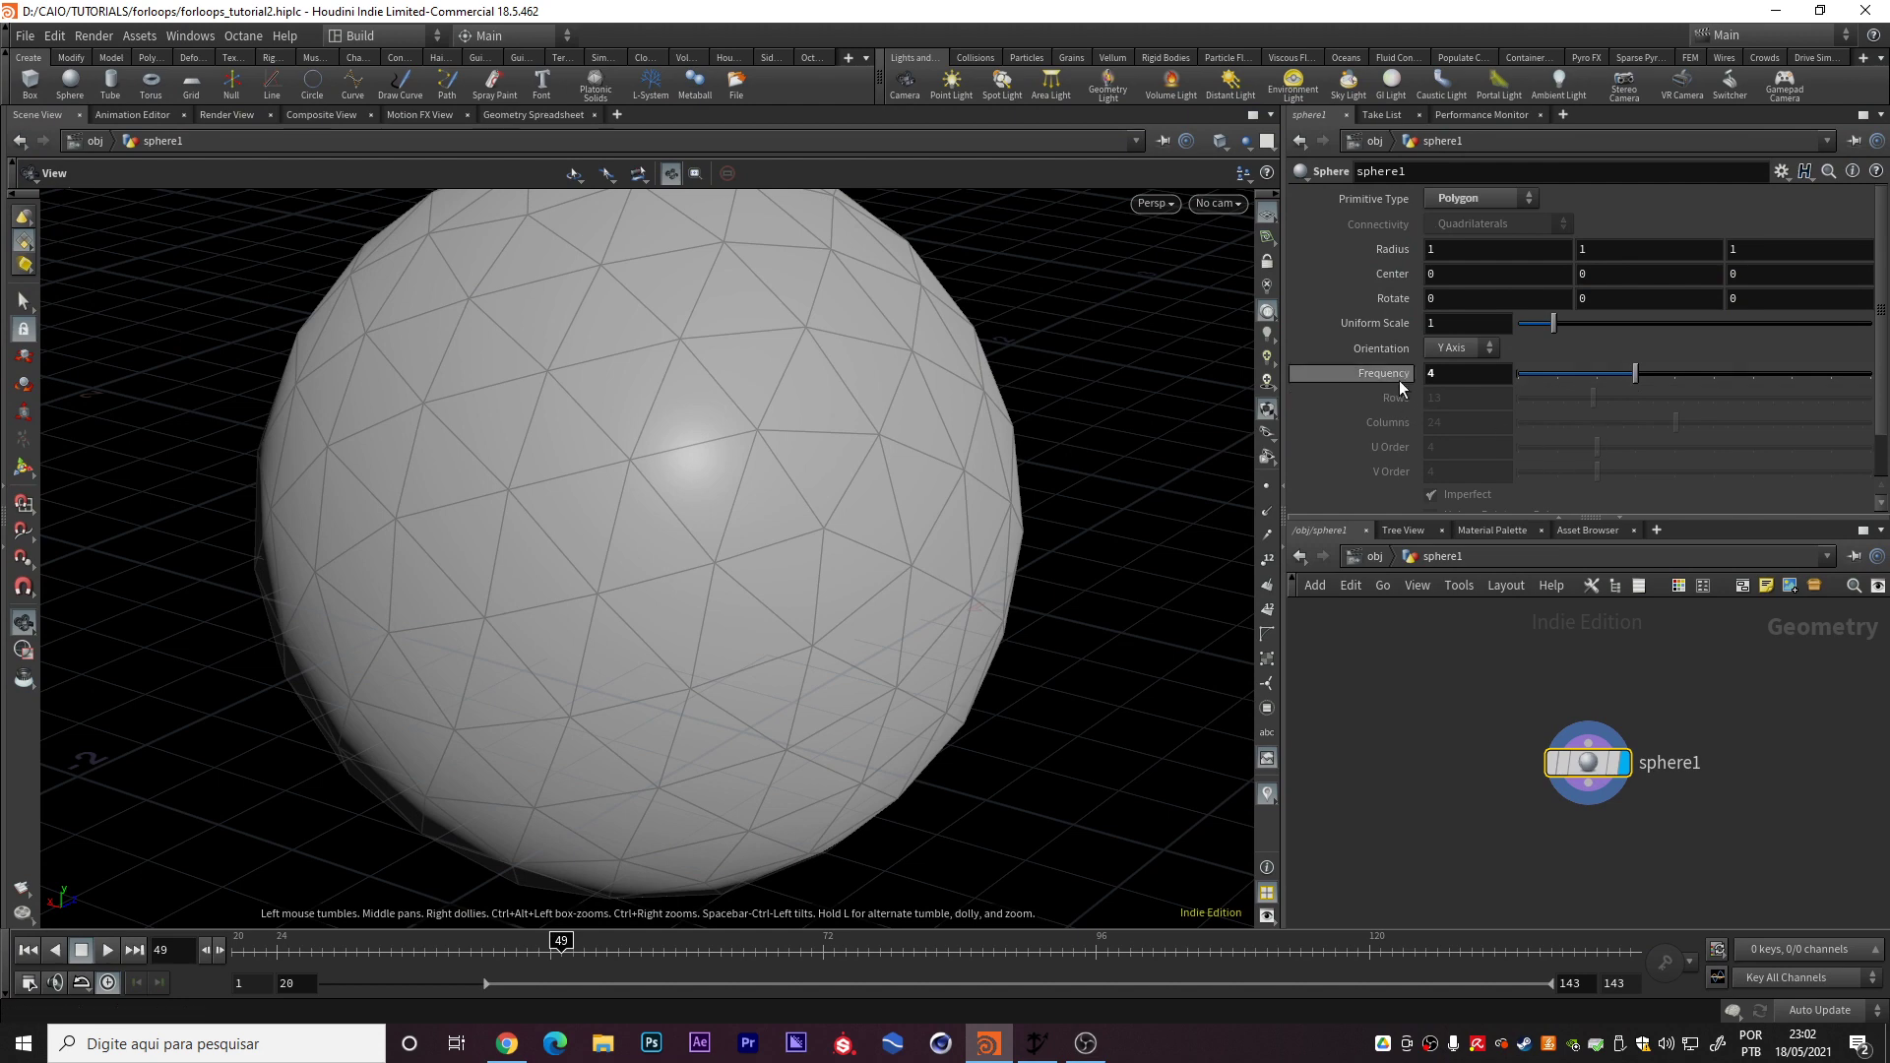
Add a PolyExtrude node wired to the sphere node's output
middle_drag(1756, 758, 1763, 687)
click(1594, 714)
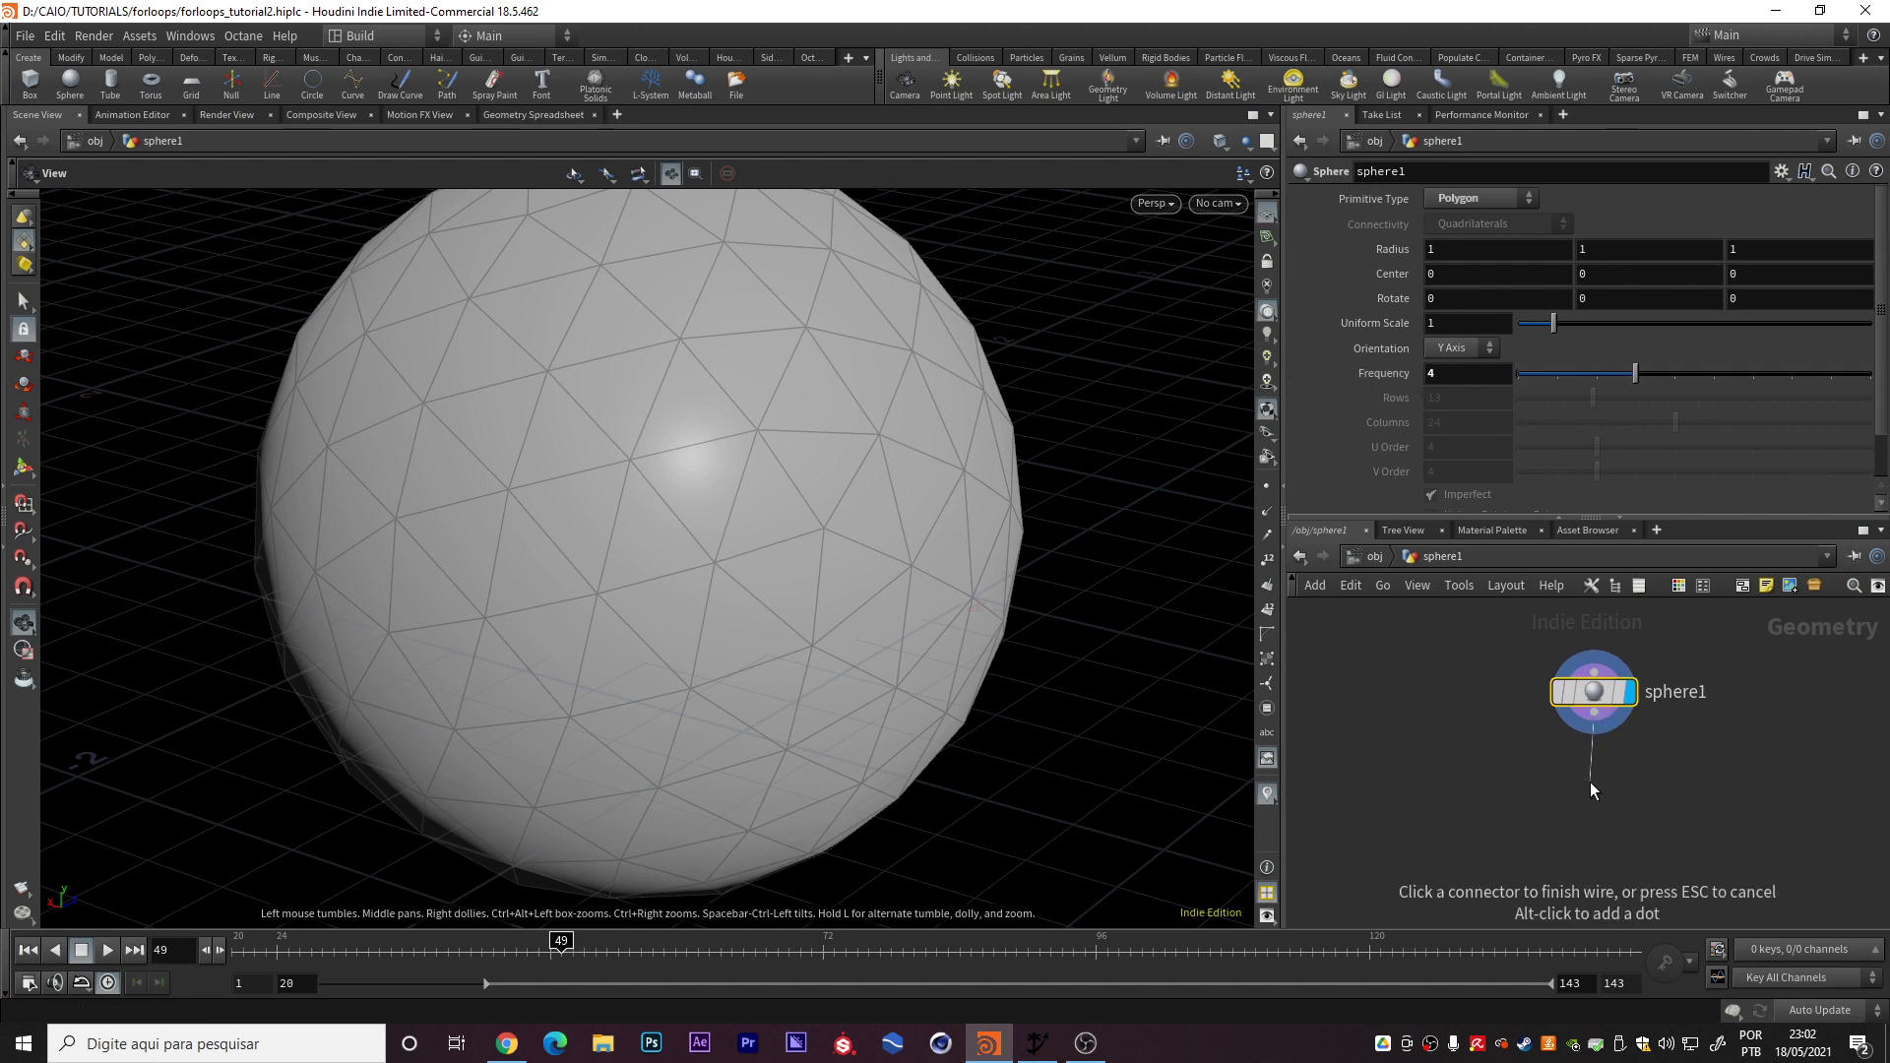
key(Tab)
text(poly ext)
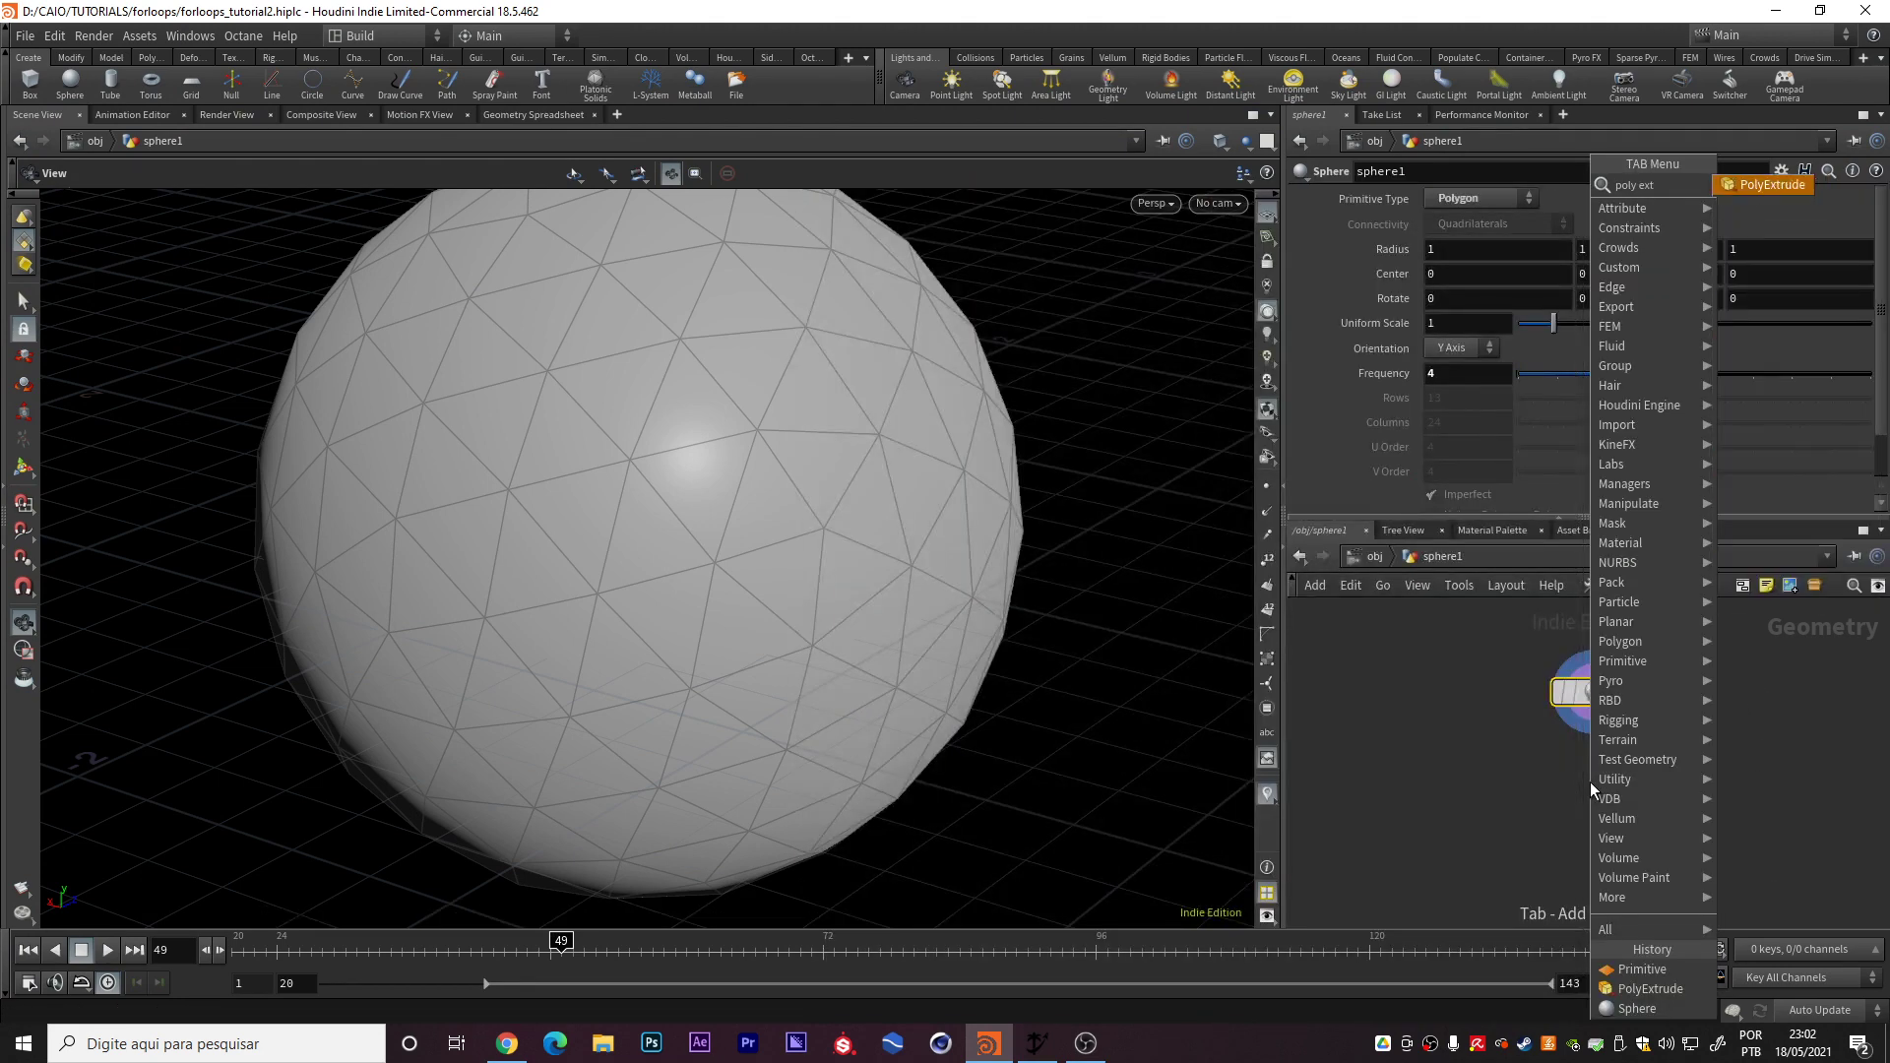
key(Return)
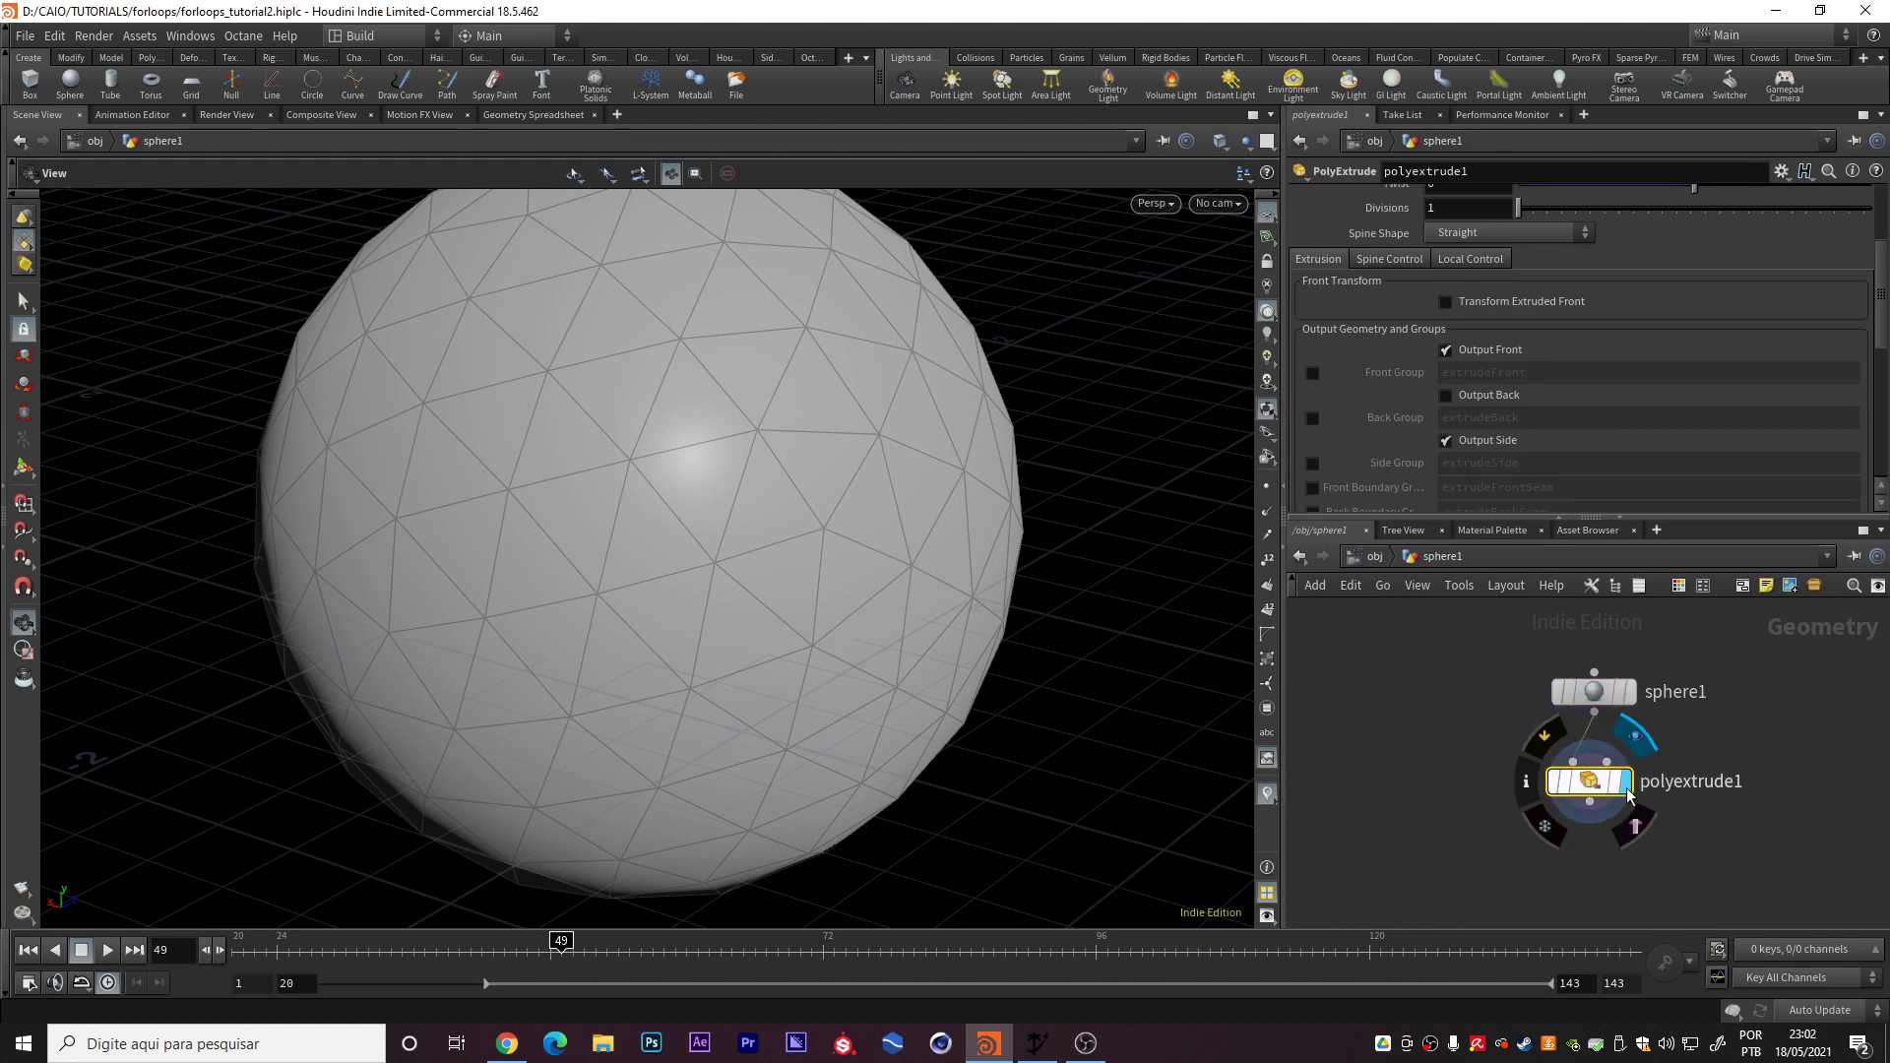
Set the PolyExtrude distance to 0.2
scroll(1477, 394, up, 4)
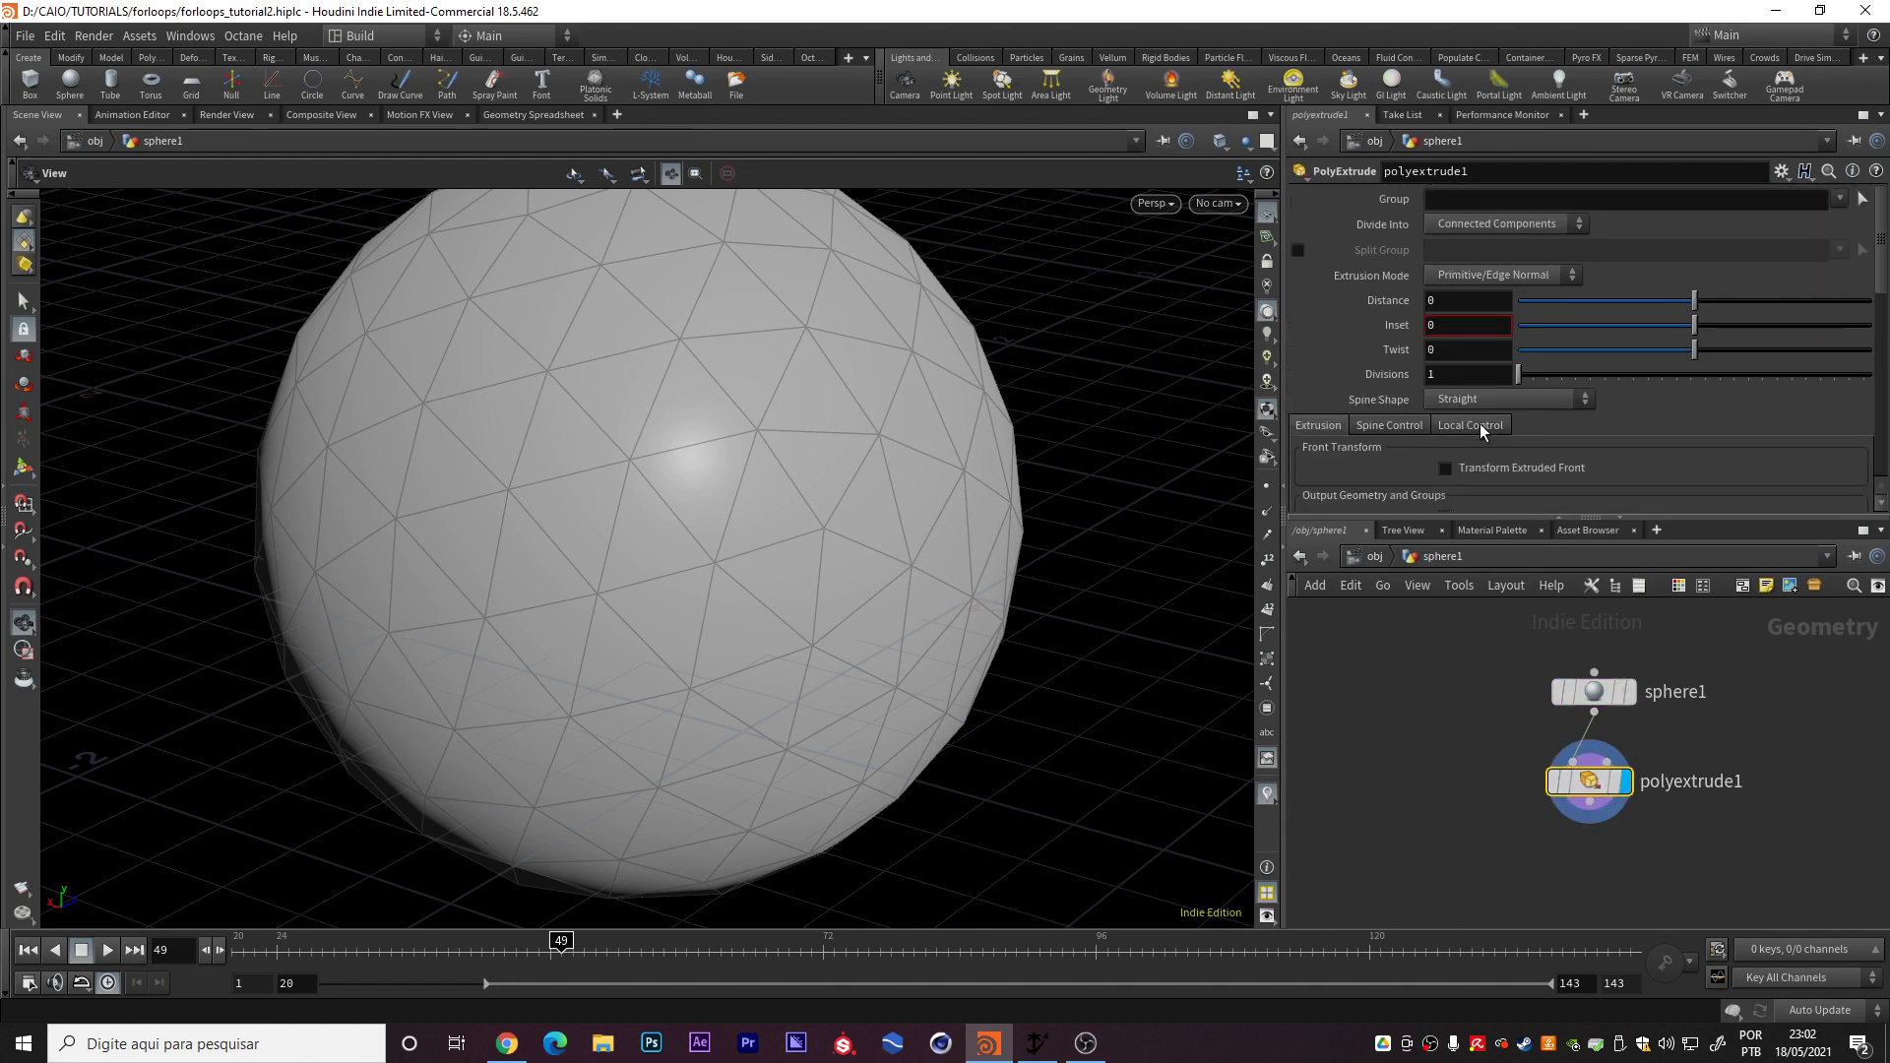
drag(1695, 306, 1711, 305)
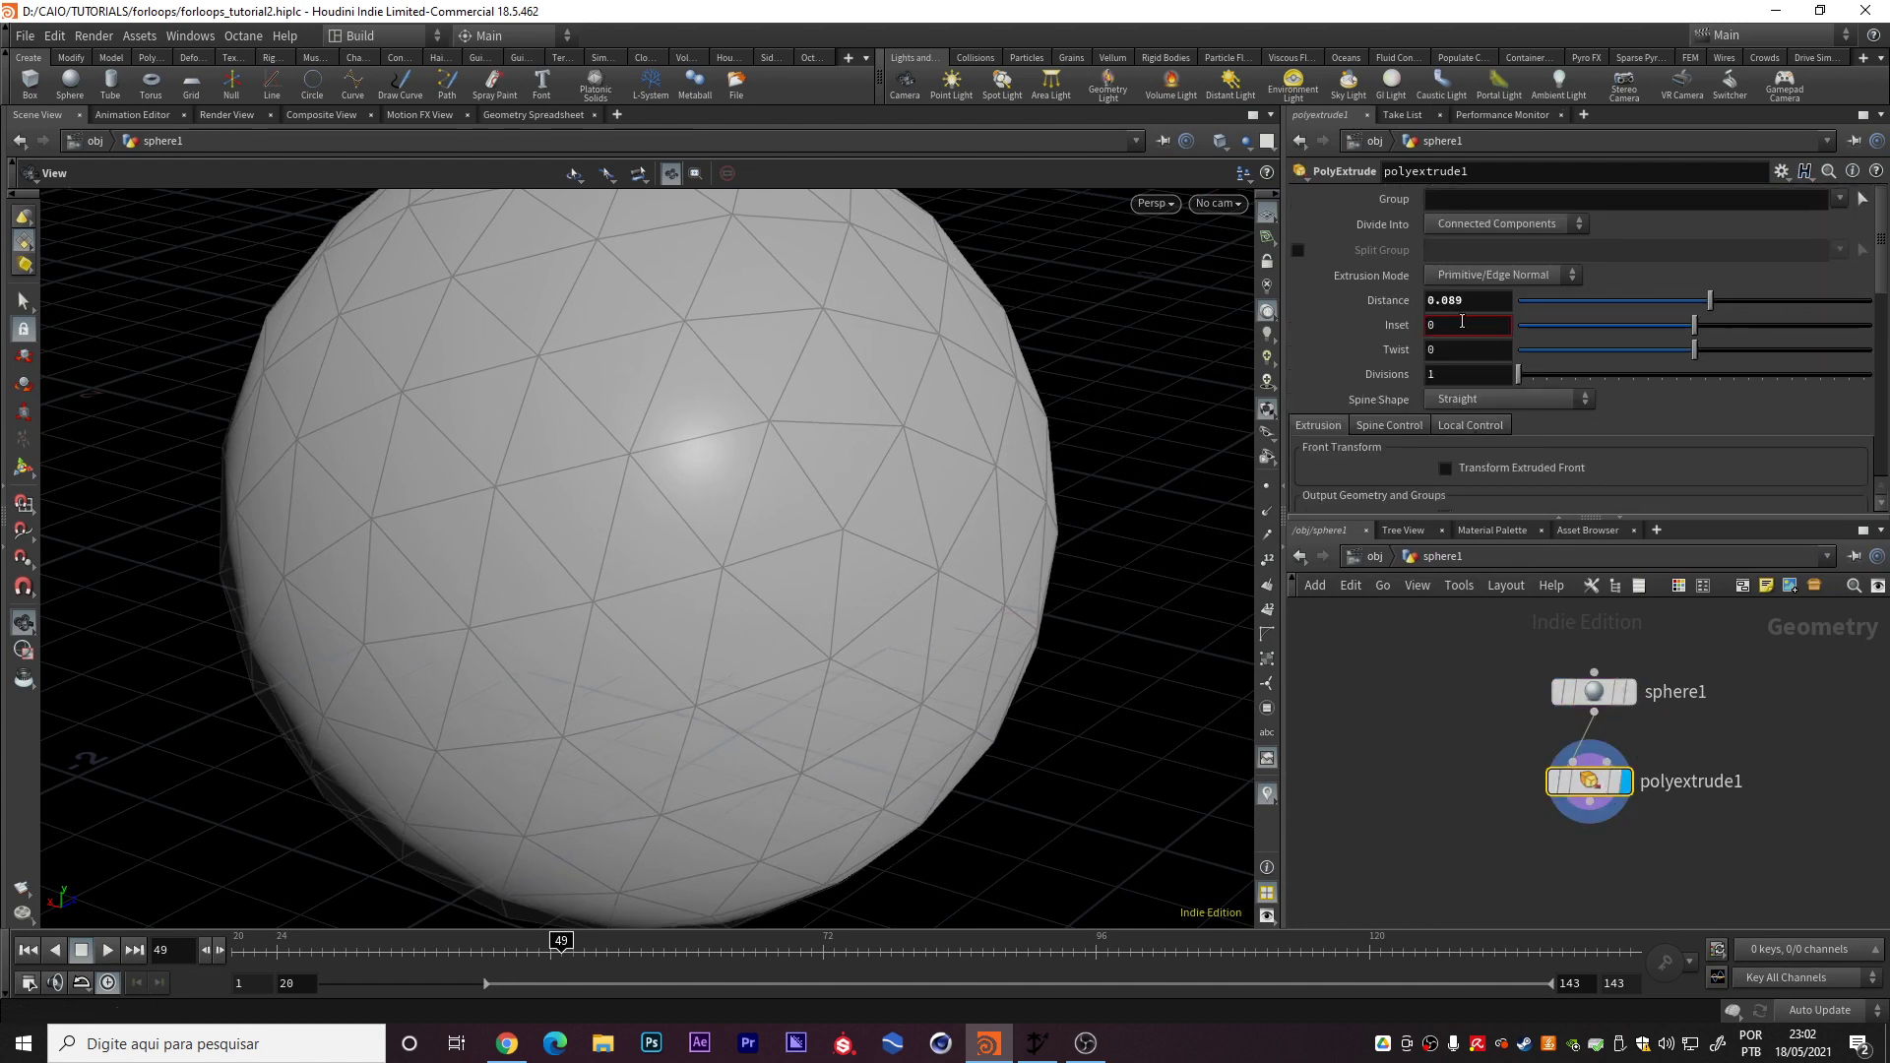
drag(1450, 305, 1437, 306)
text(2)
key(Return)
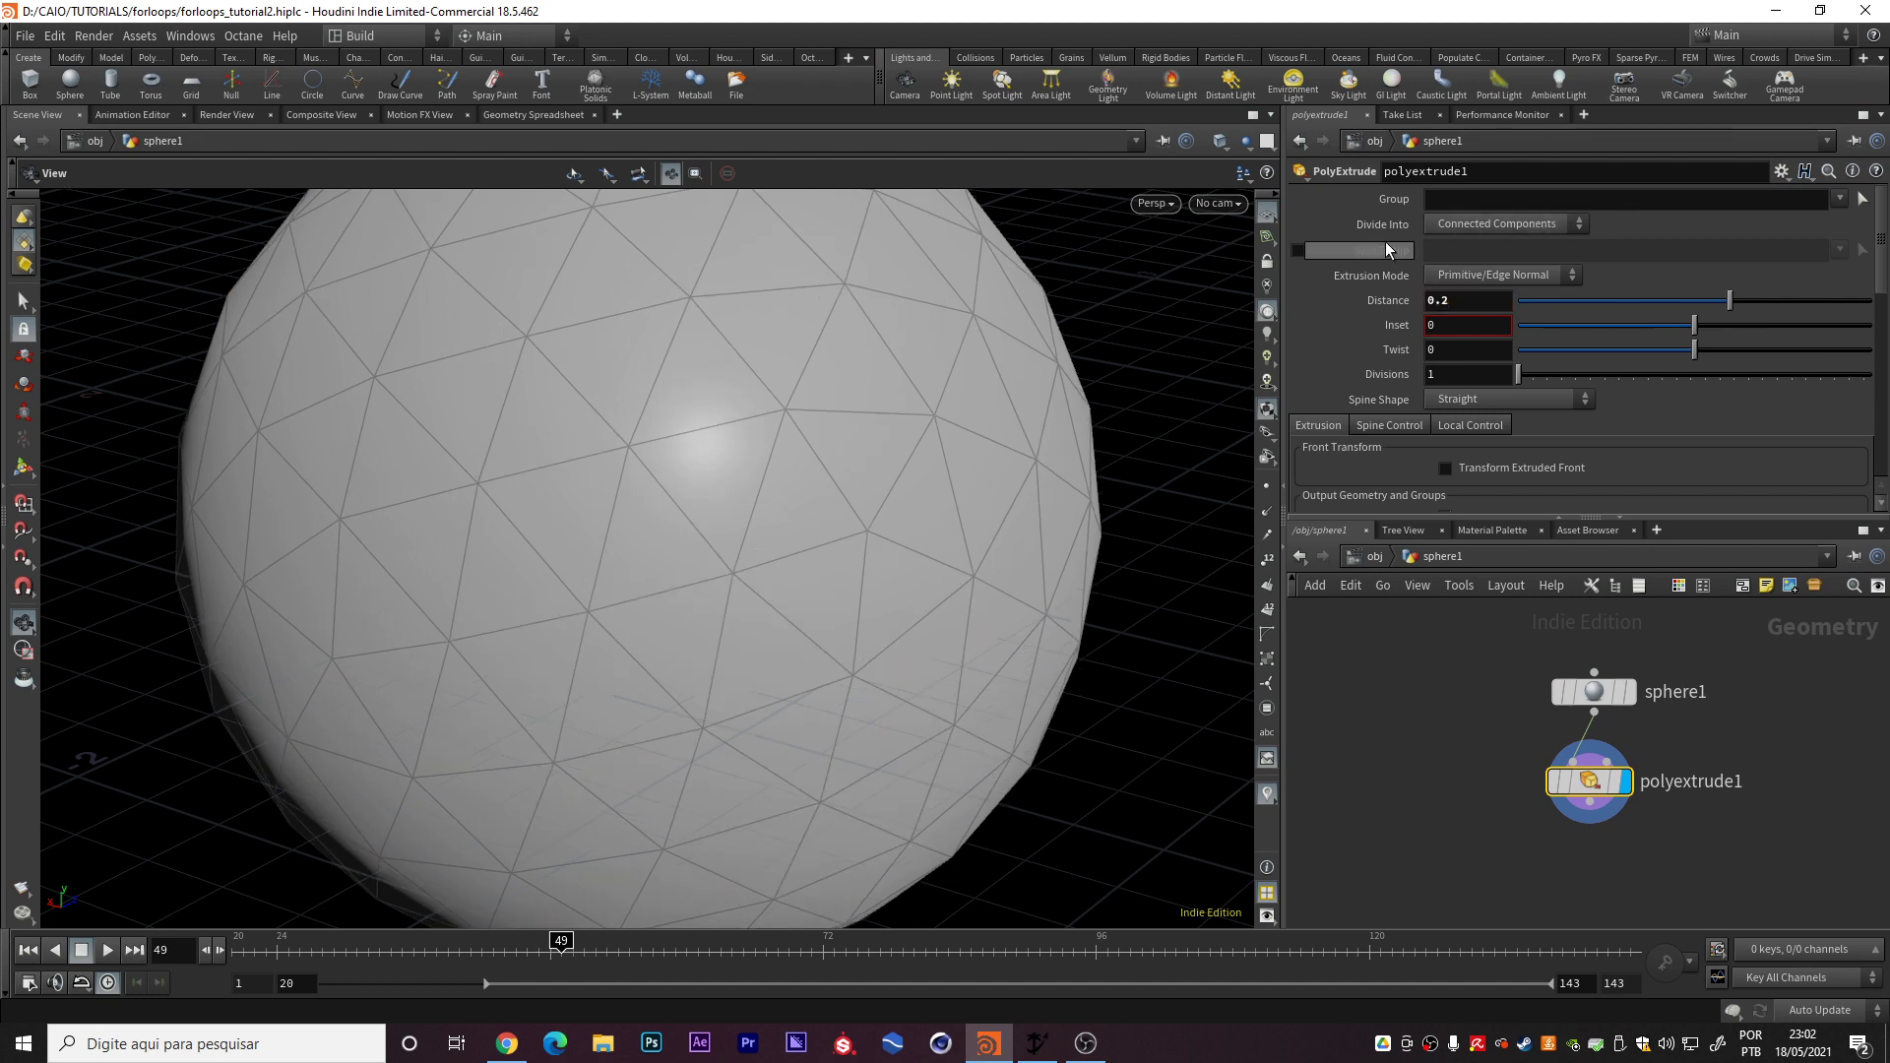
Divide the extrusion into Individual Elements and inspect the separated faces around the sphere
click(1496, 226)
click(1496, 244)
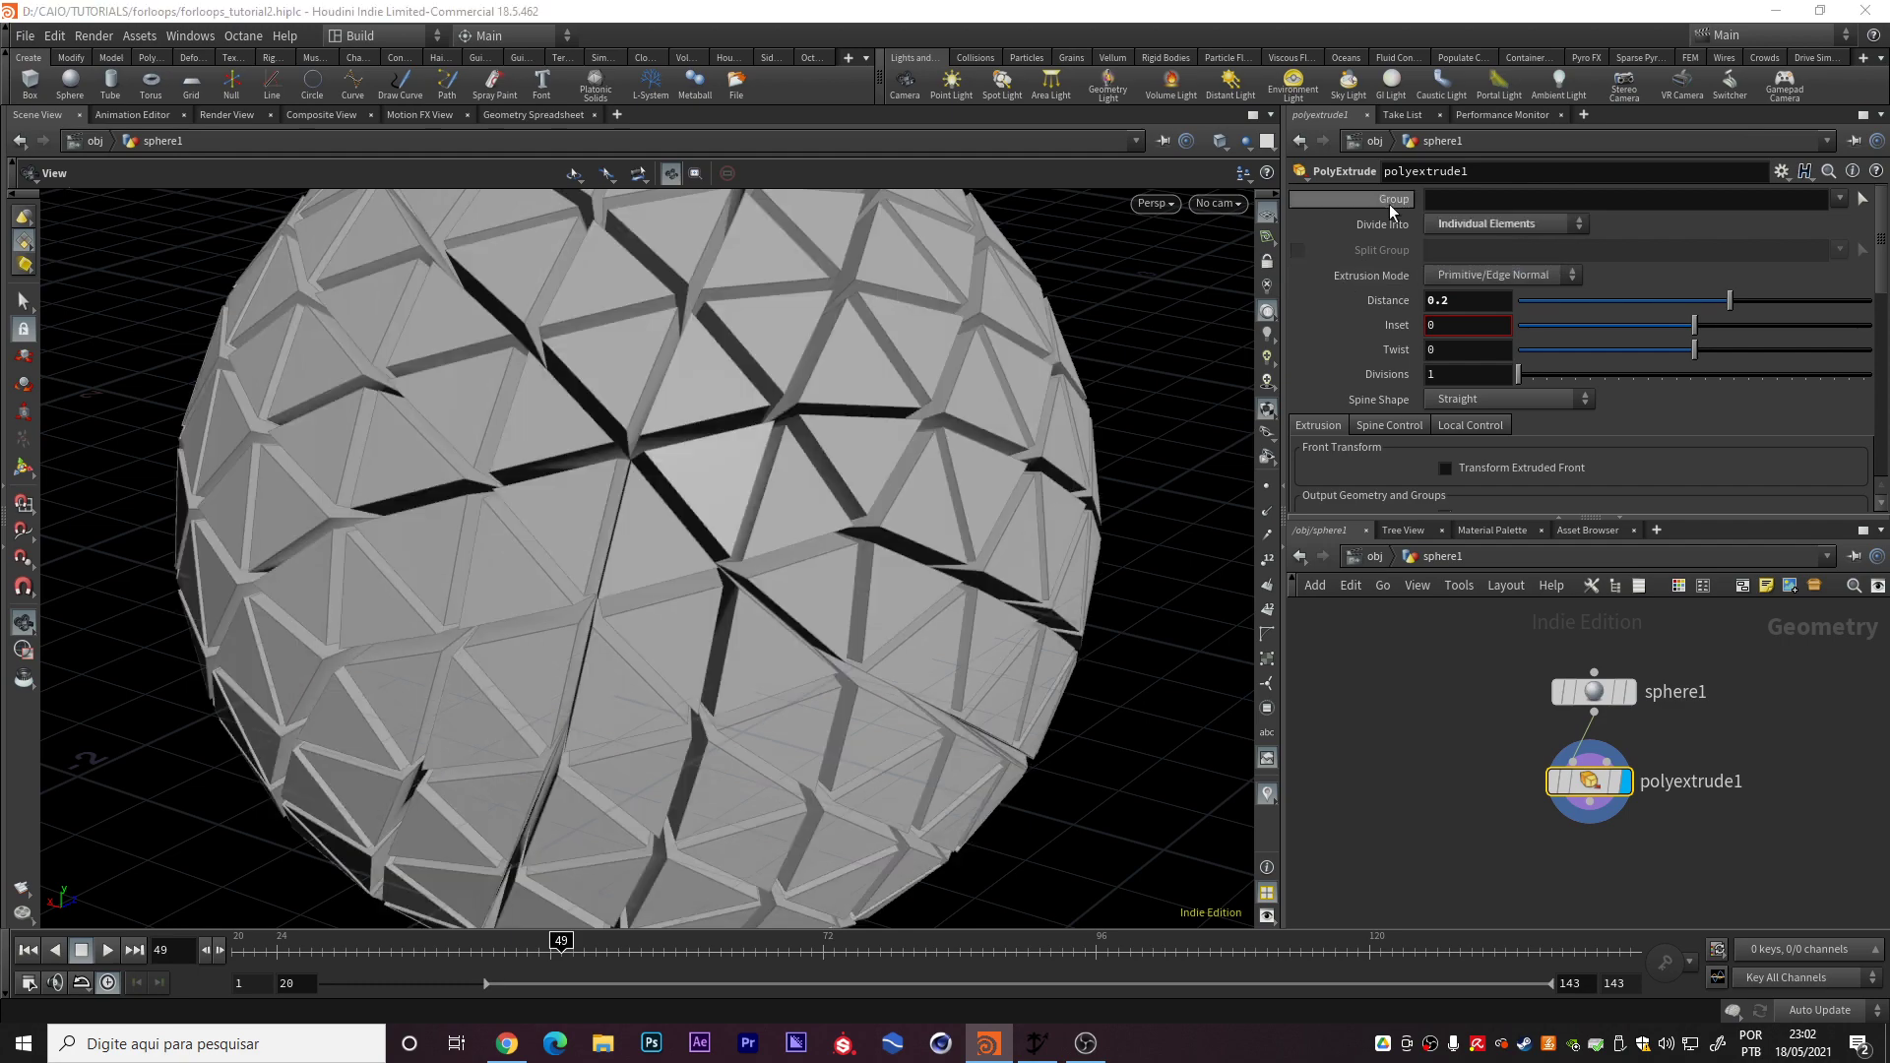
drag(983, 405, 635, 539)
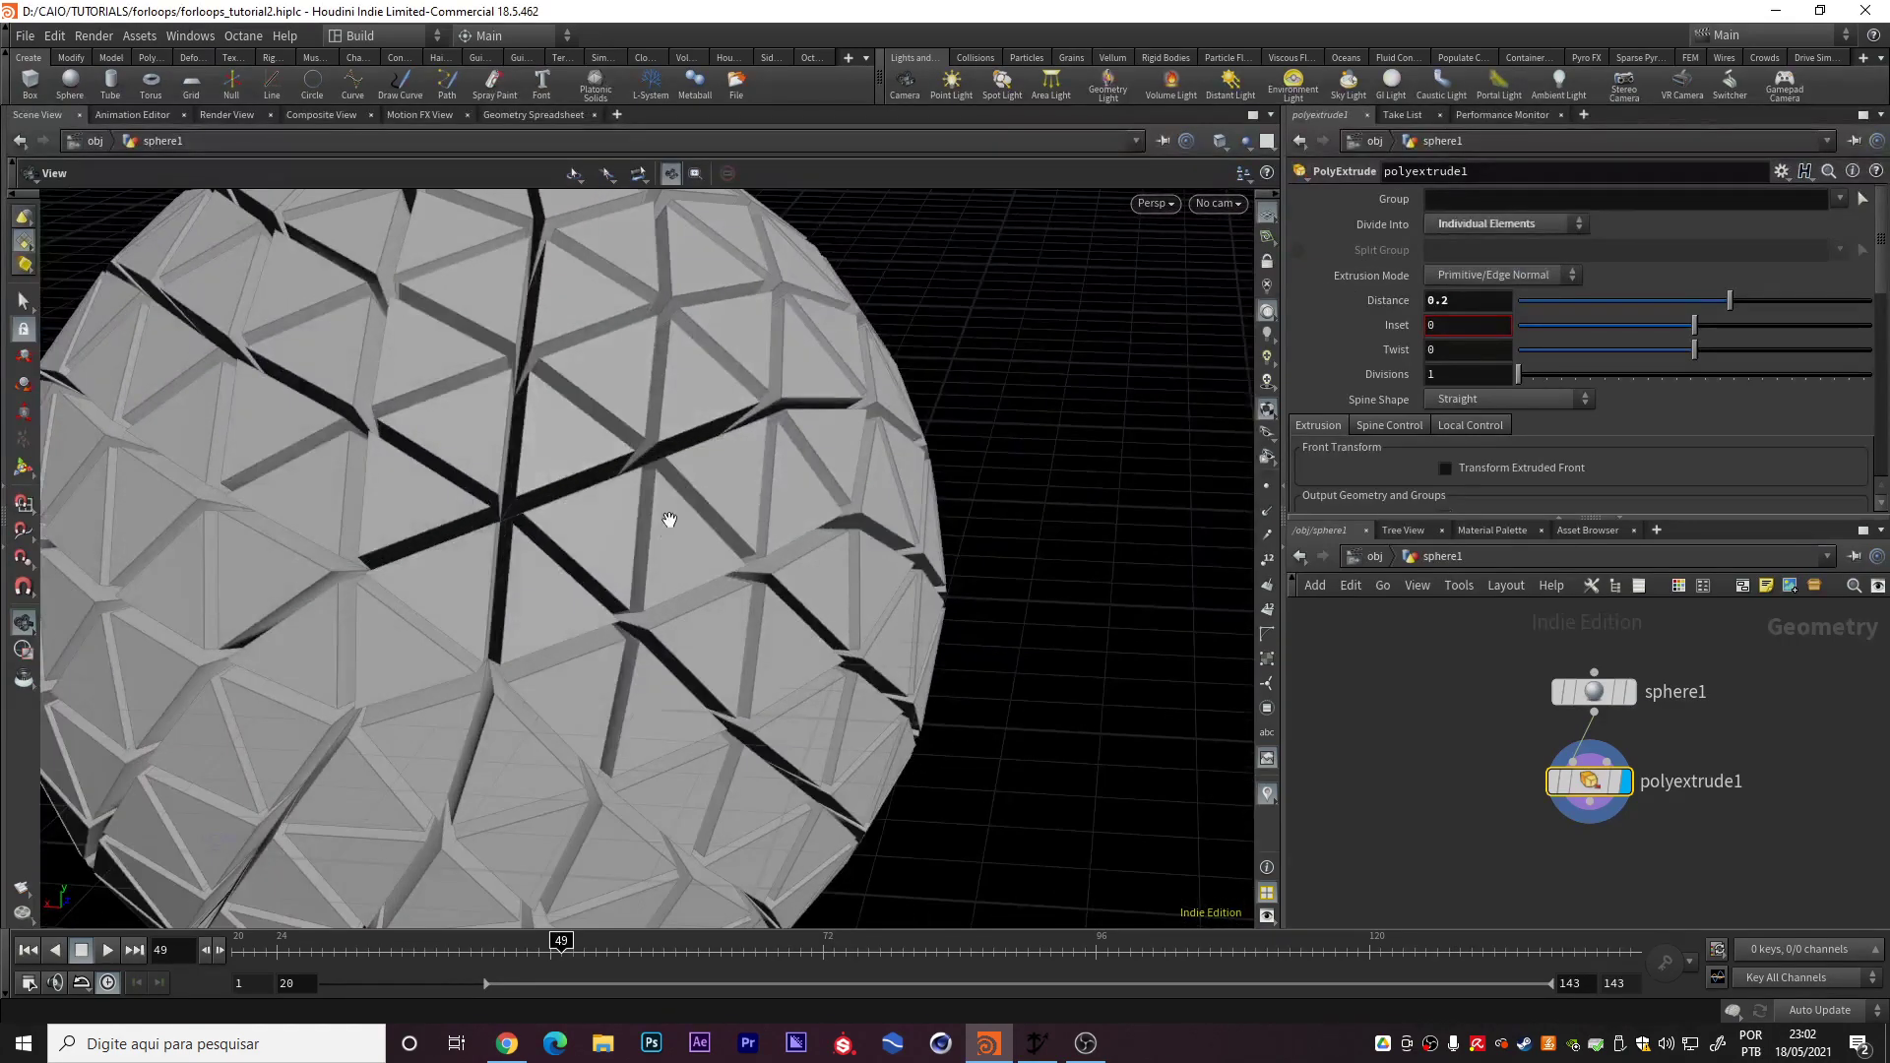
drag(581, 446, 852, 445)
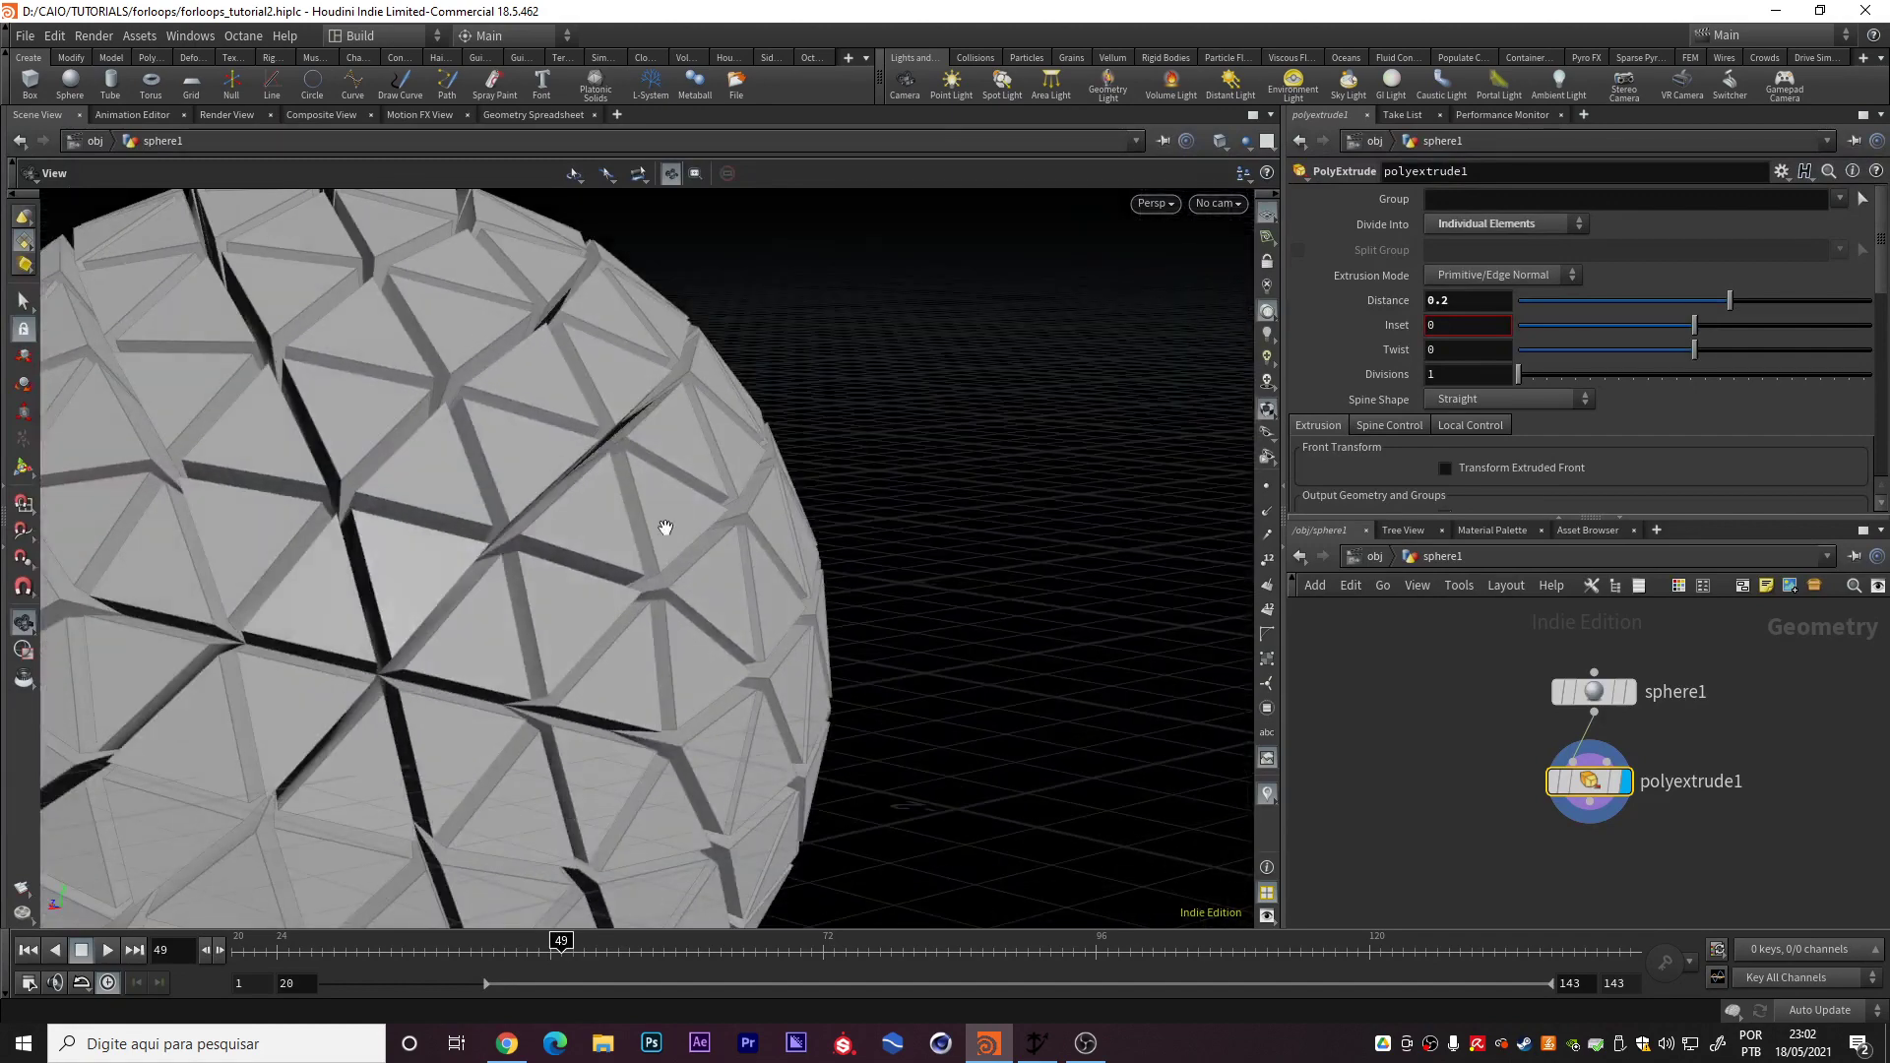
drag(665, 528, 542, 548)
drag(672, 473, 559, 392)
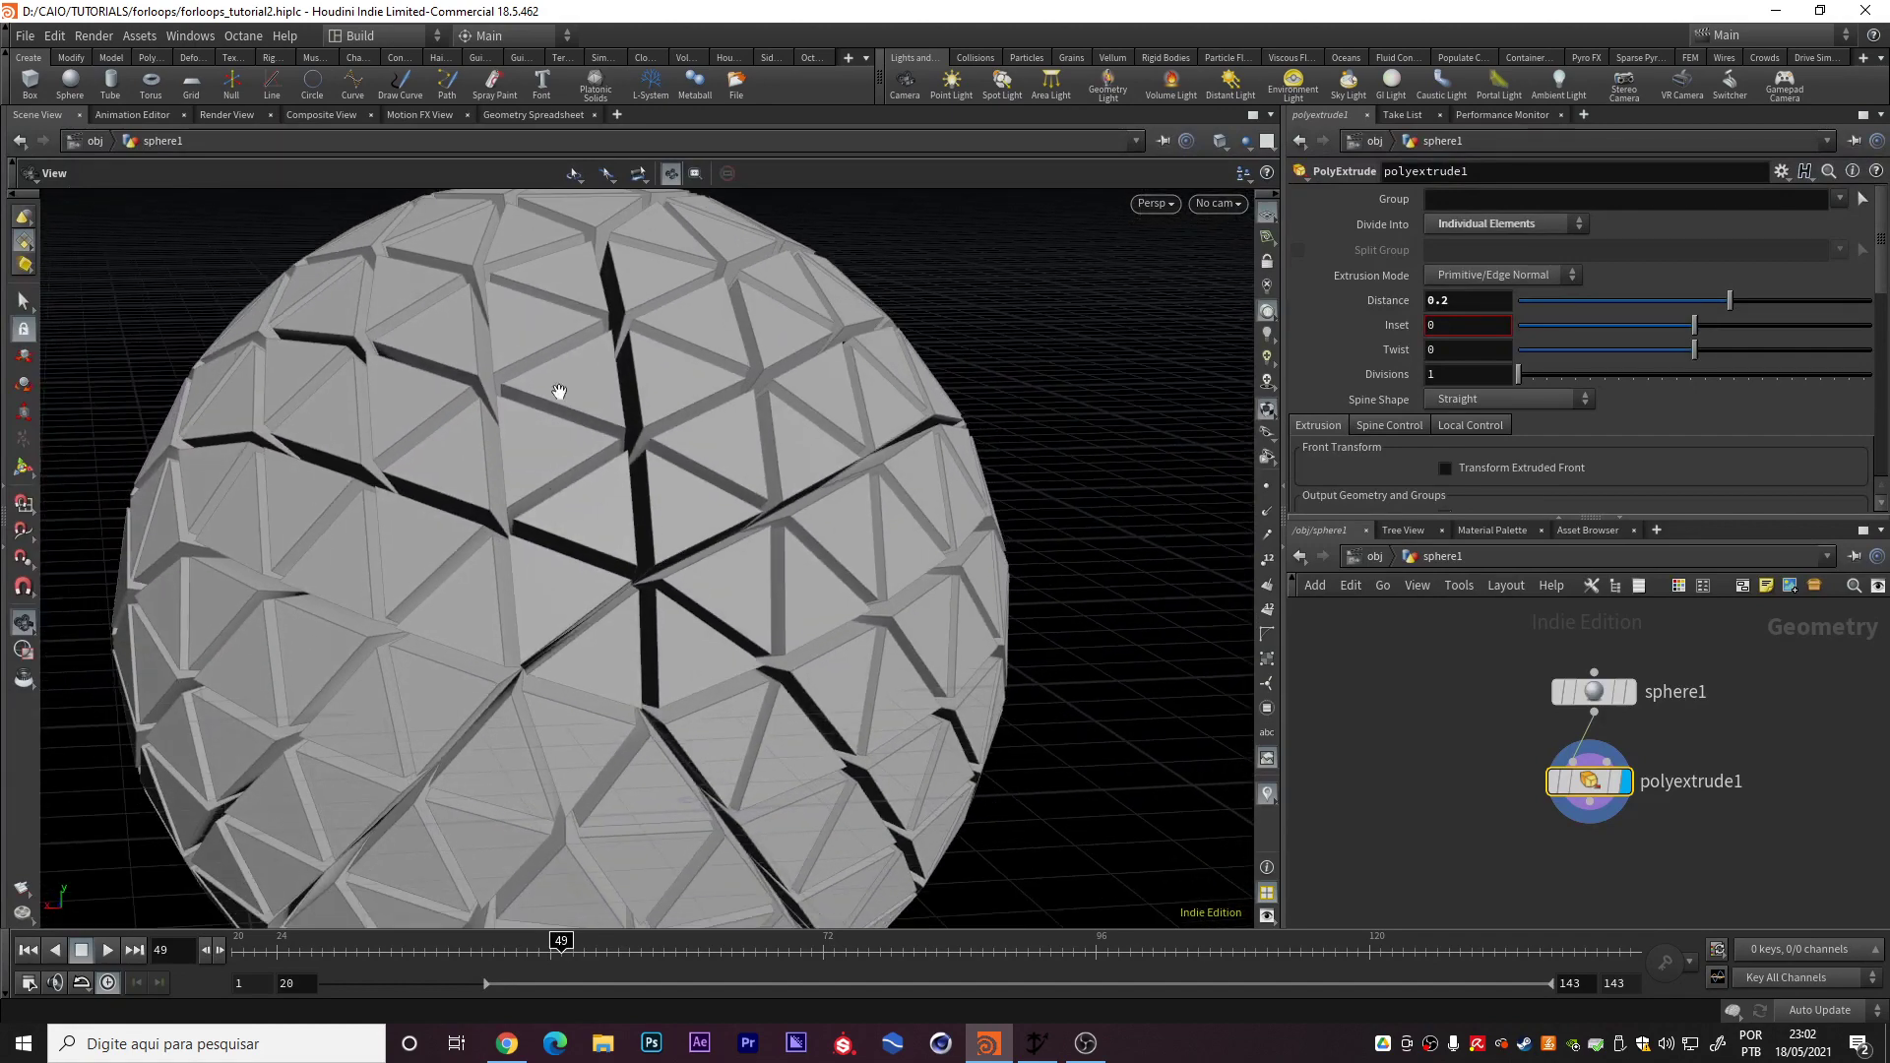
Enable the extrusion's front group output, keeping the group name extrudeFront
middle_drag(1649, 828, 1674, 711)
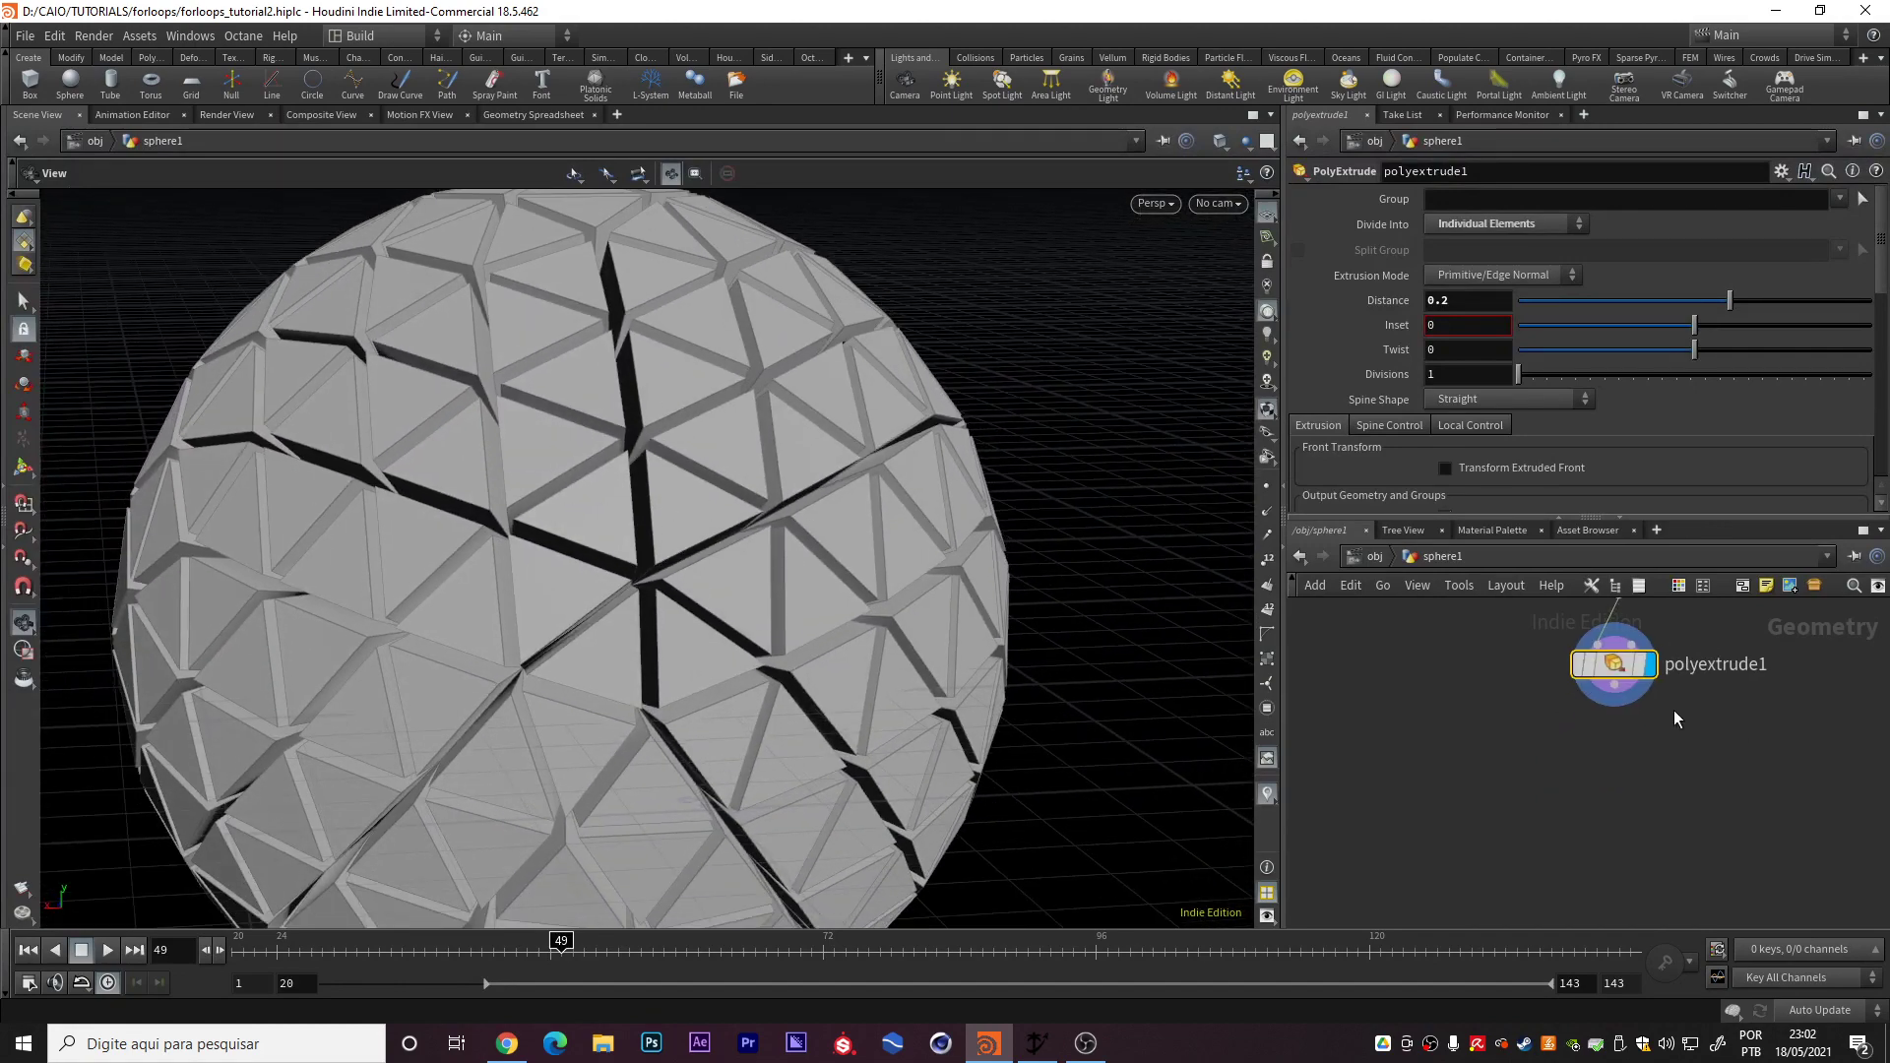
scroll(1397, 469, down, 3)
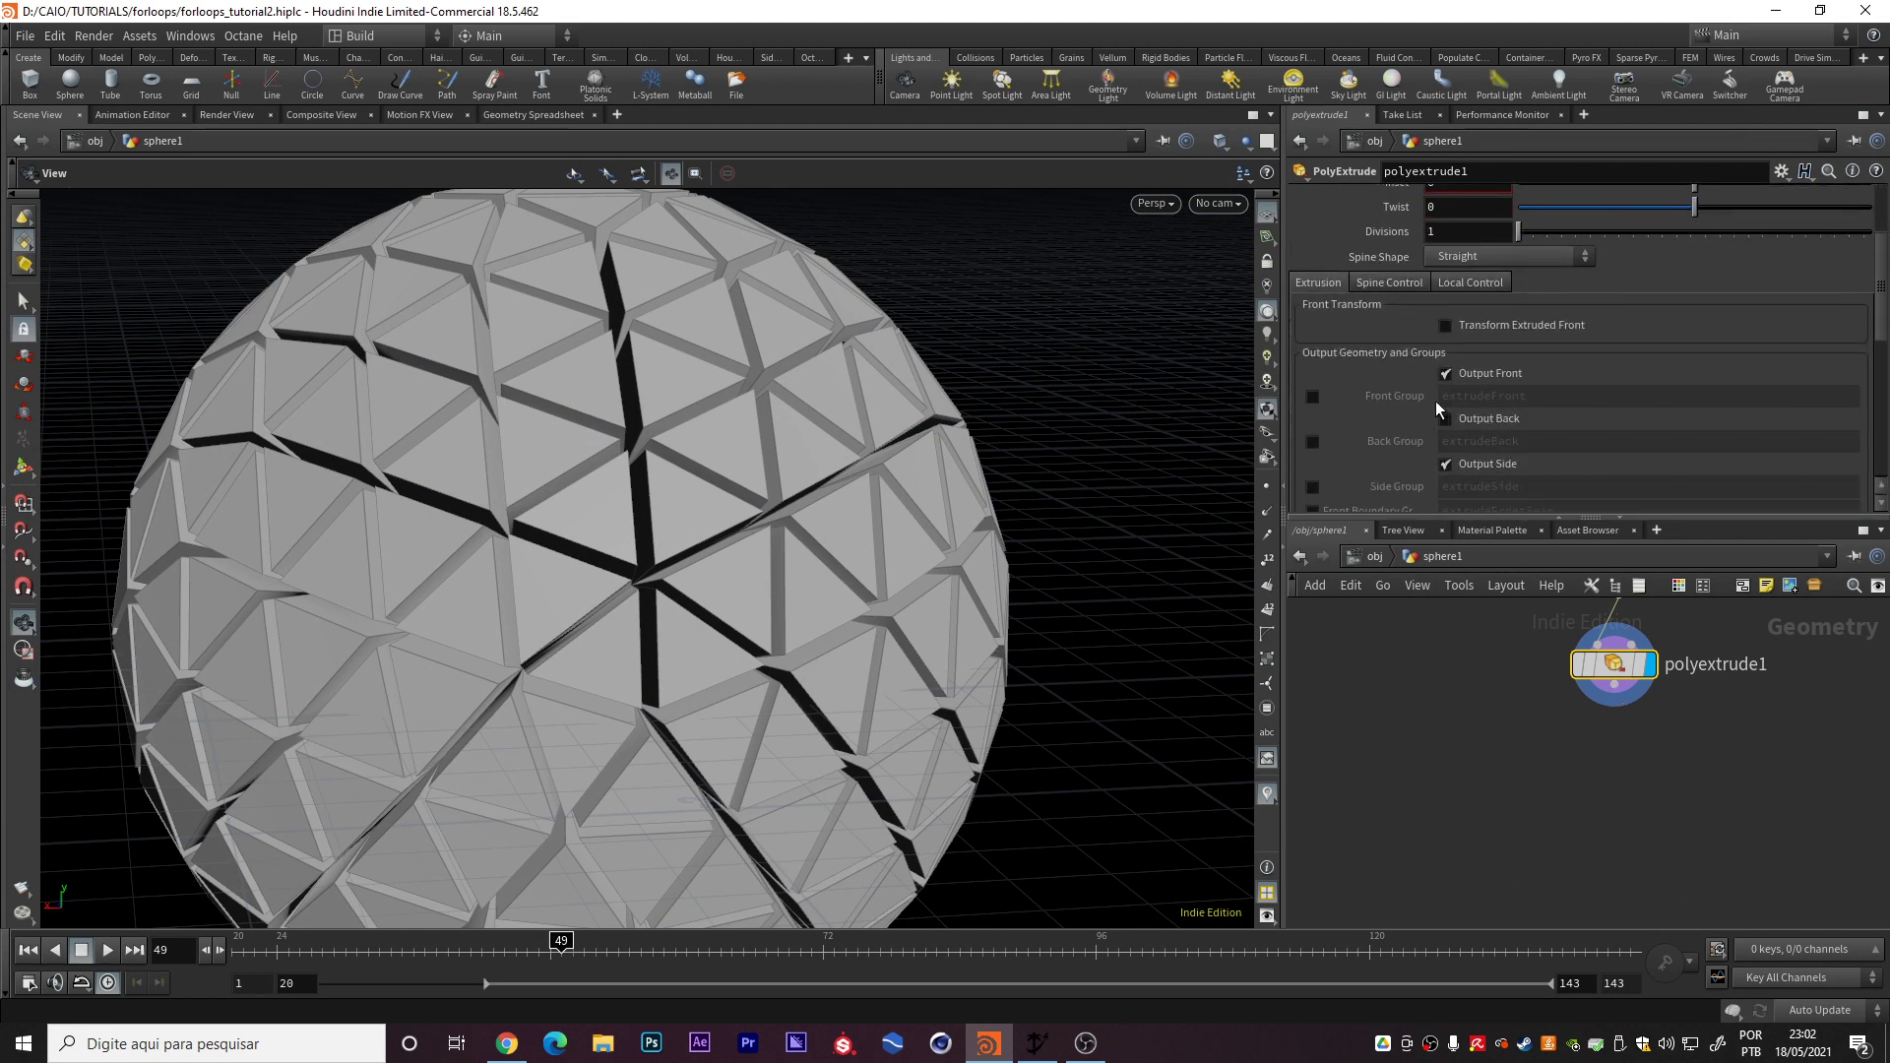
click(1312, 397)
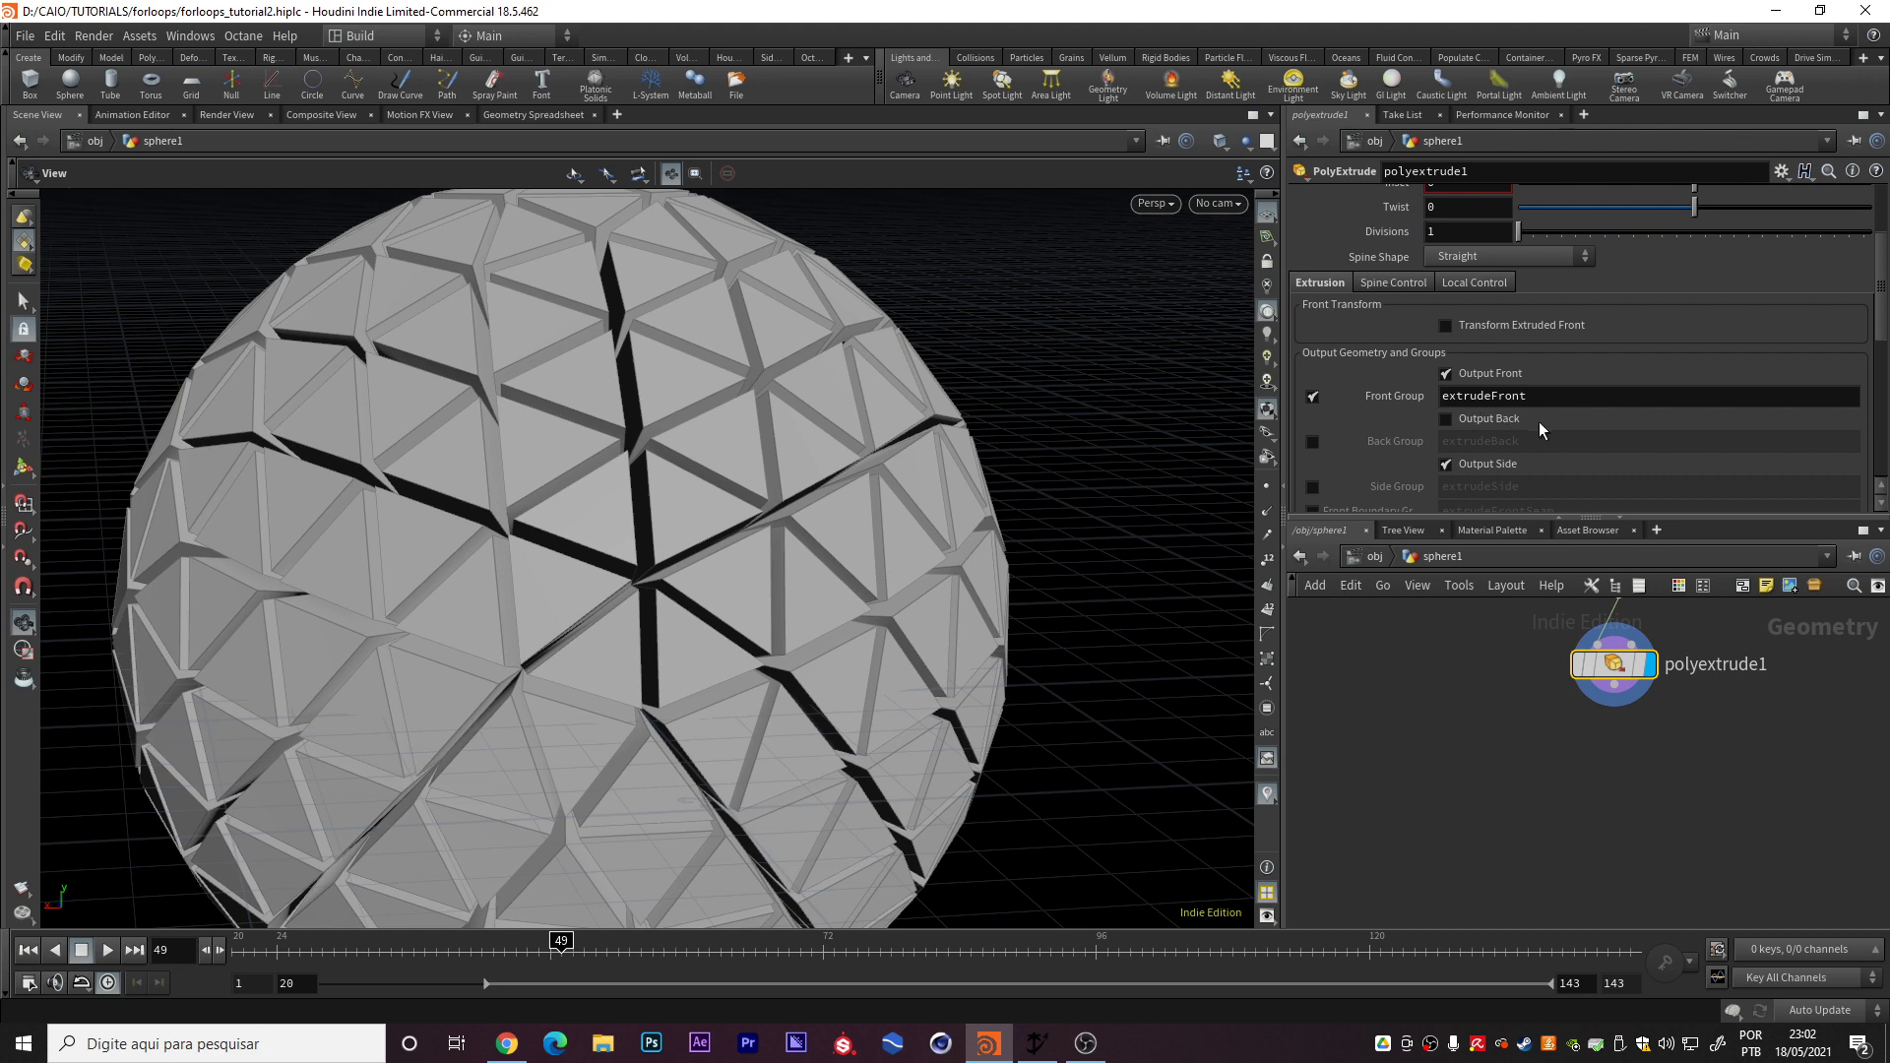
Add a Primitive node wired to the PolyExtrude node's output
click(1614, 687)
key(Tab)
text(p)
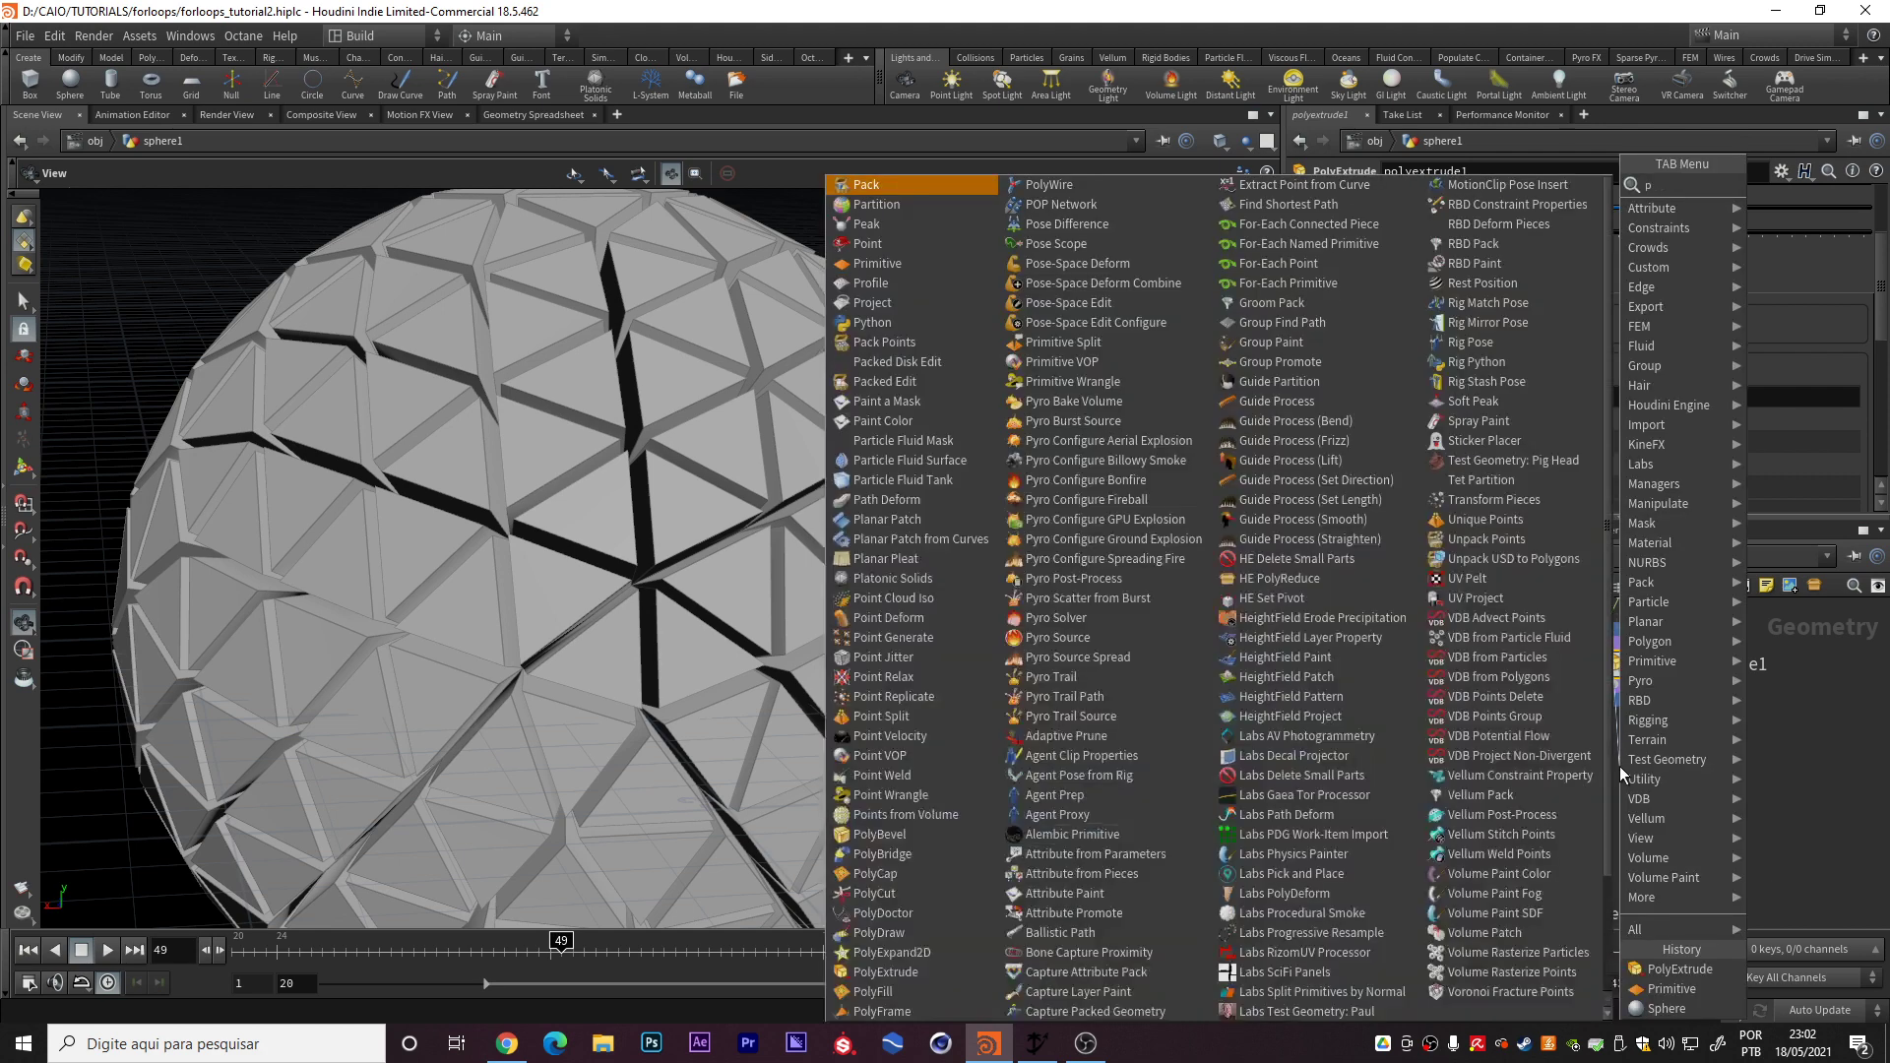
text(rimitiv)
key(Down)
key(Down)
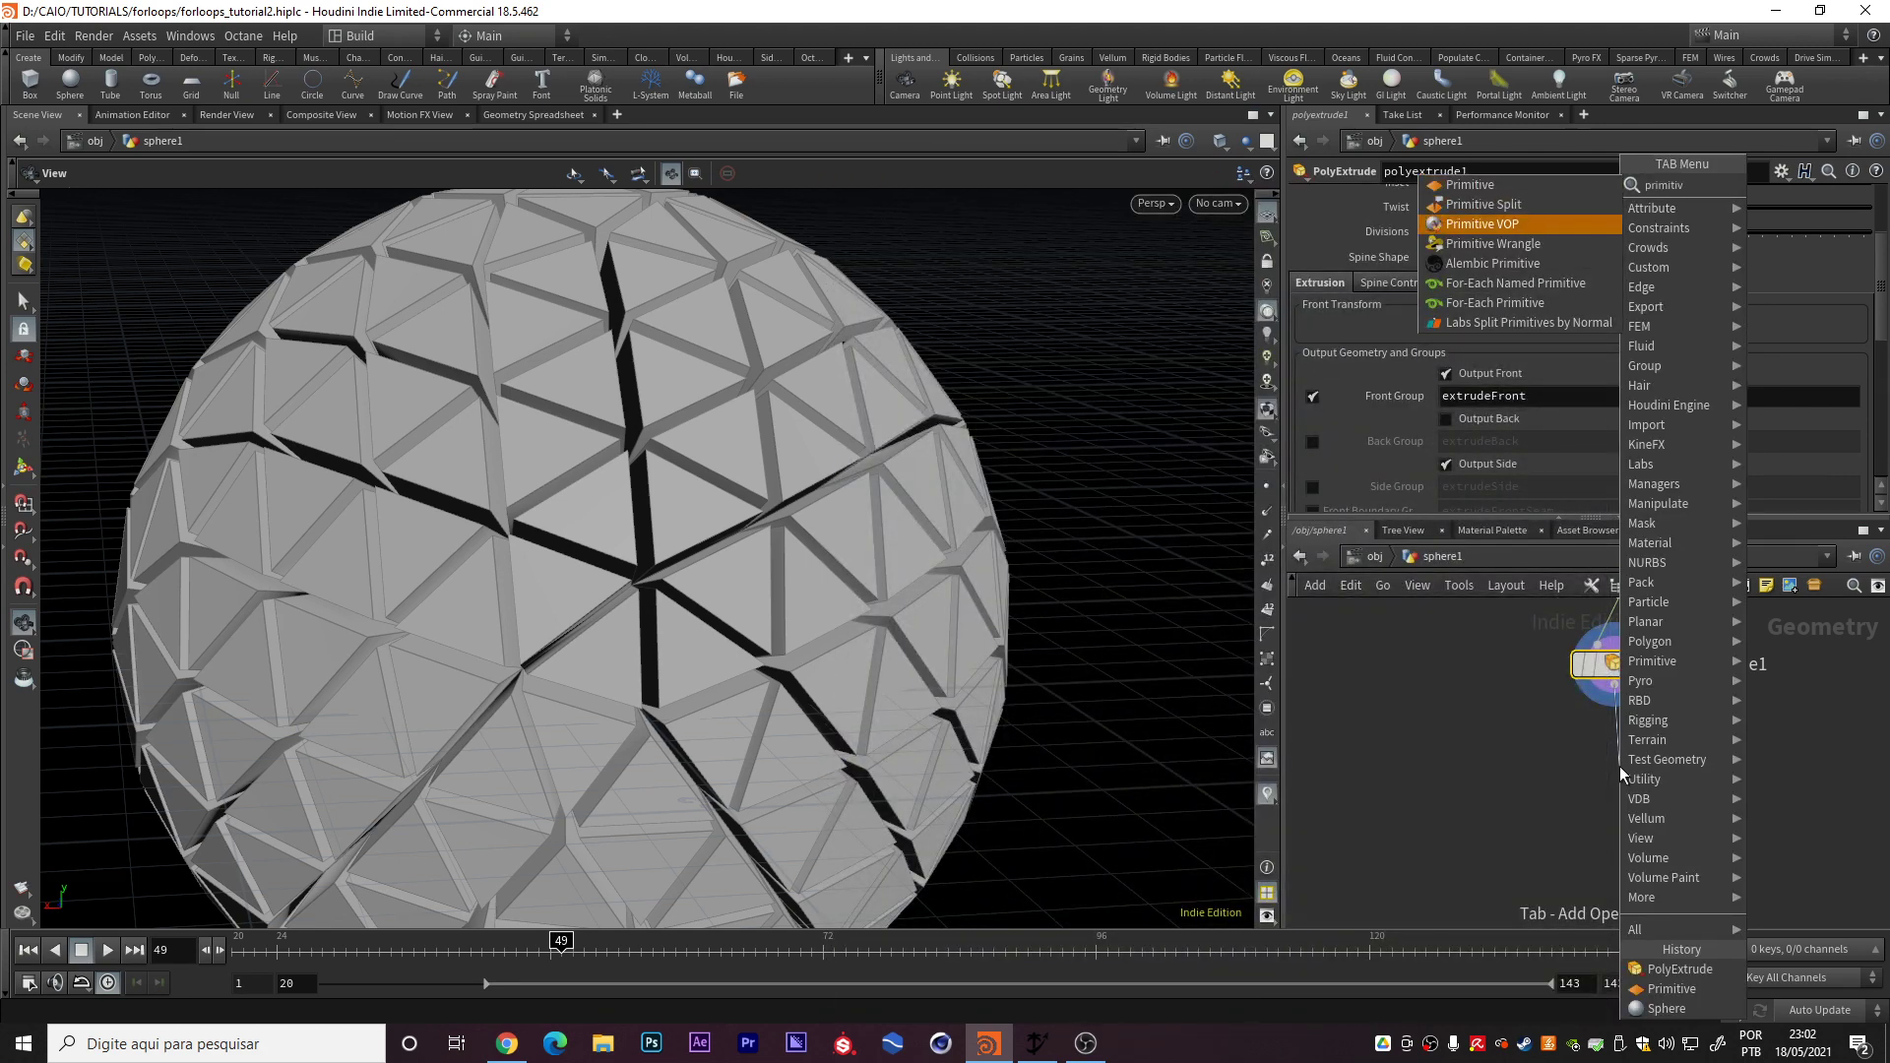
key(Up)
key(Up)
key(Return)
click(1621, 766)
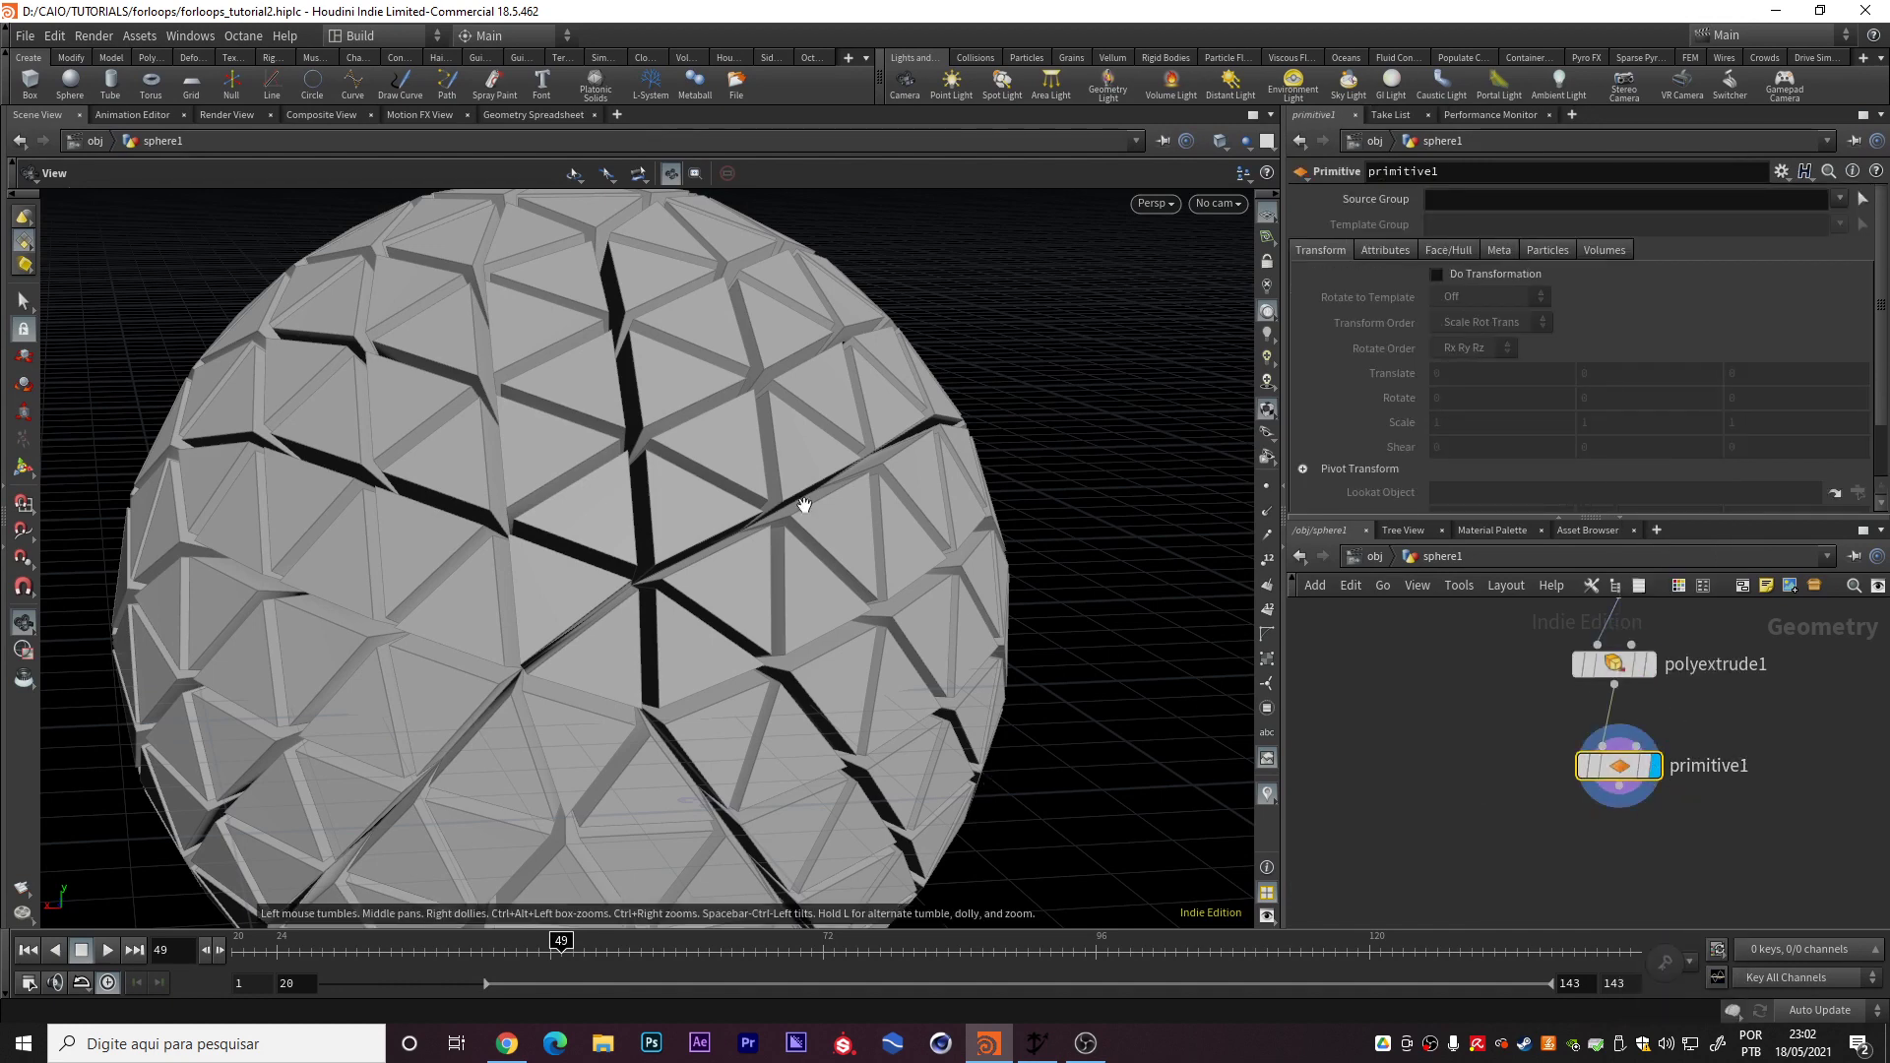
Enable Do Transformation on the Primitive node and set its scale to 0.8 on all three axes
drag(758, 576, 652, 547)
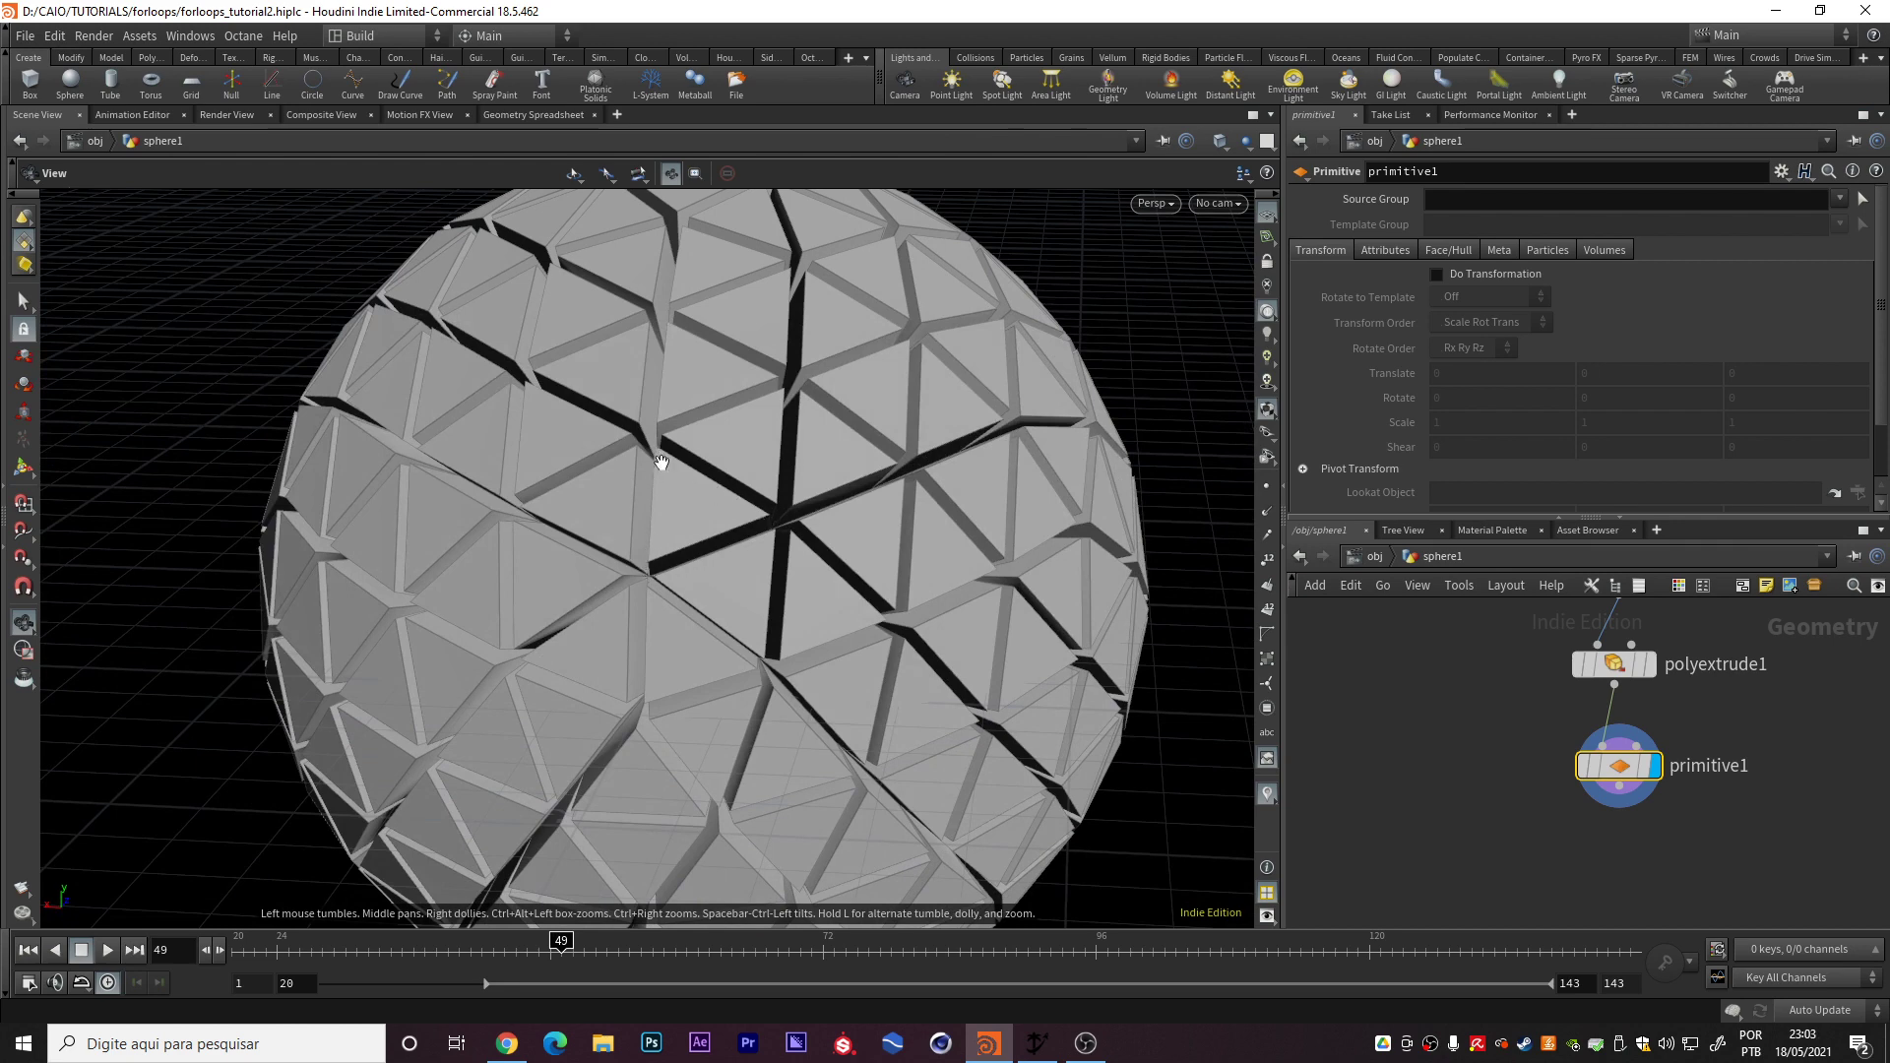
mouse_move(663, 467)
mouse_down()
mouse_move(705, 479)
mouse_move(662, 467)
mouse_up()
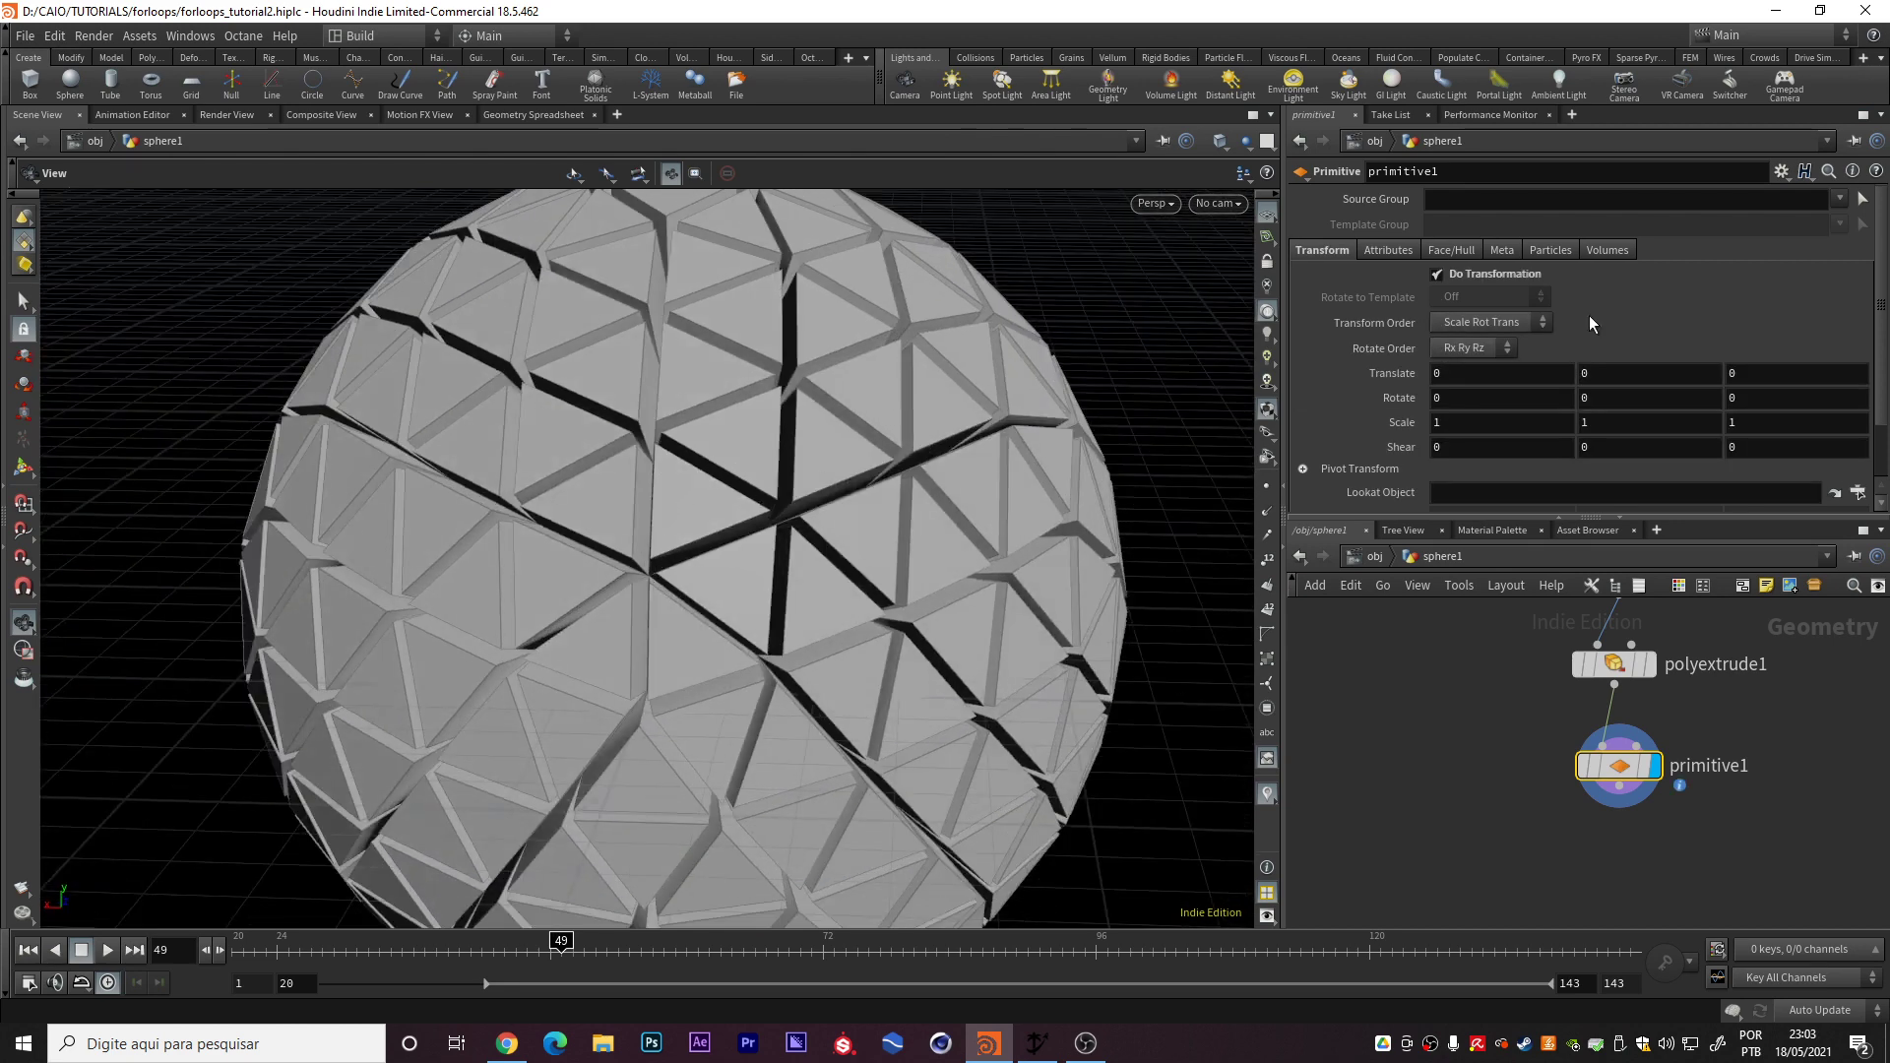
scroll(1591, 315, down, 3)
click(1436, 354)
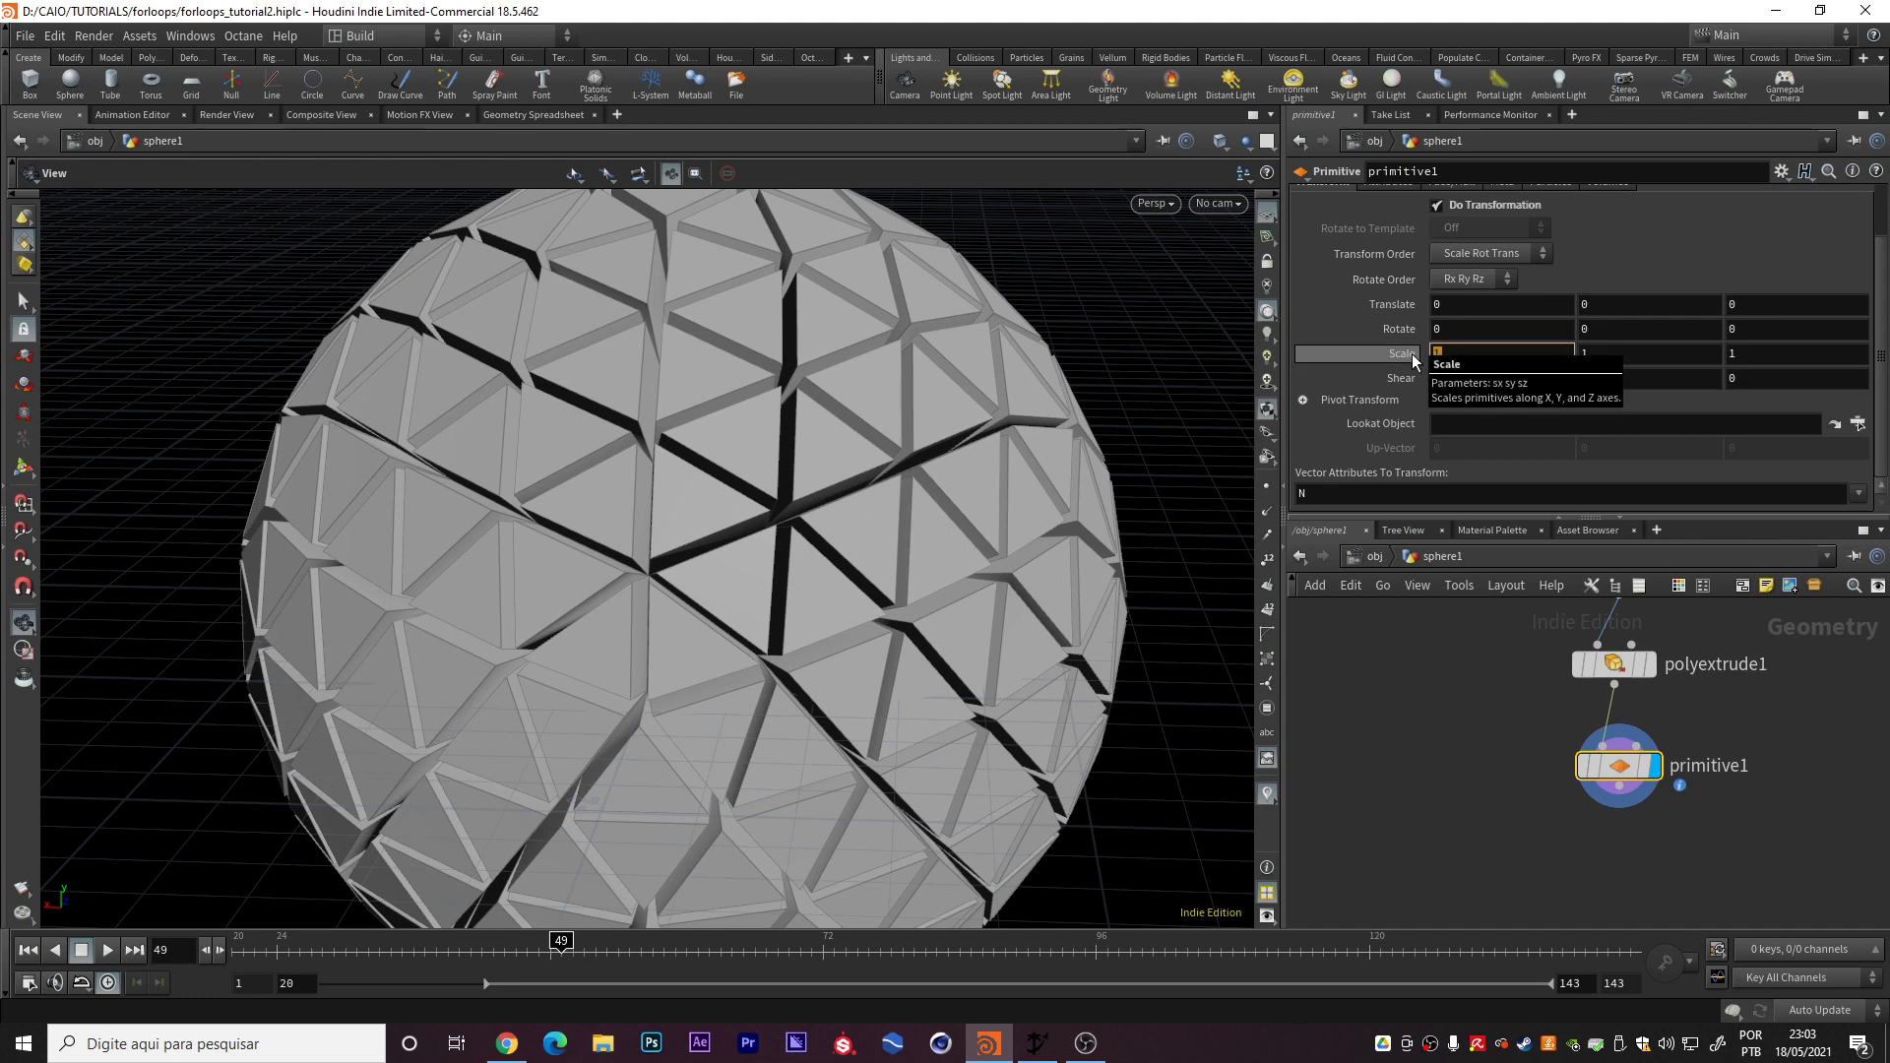
text(.8)
key(Tab)
text(.8)
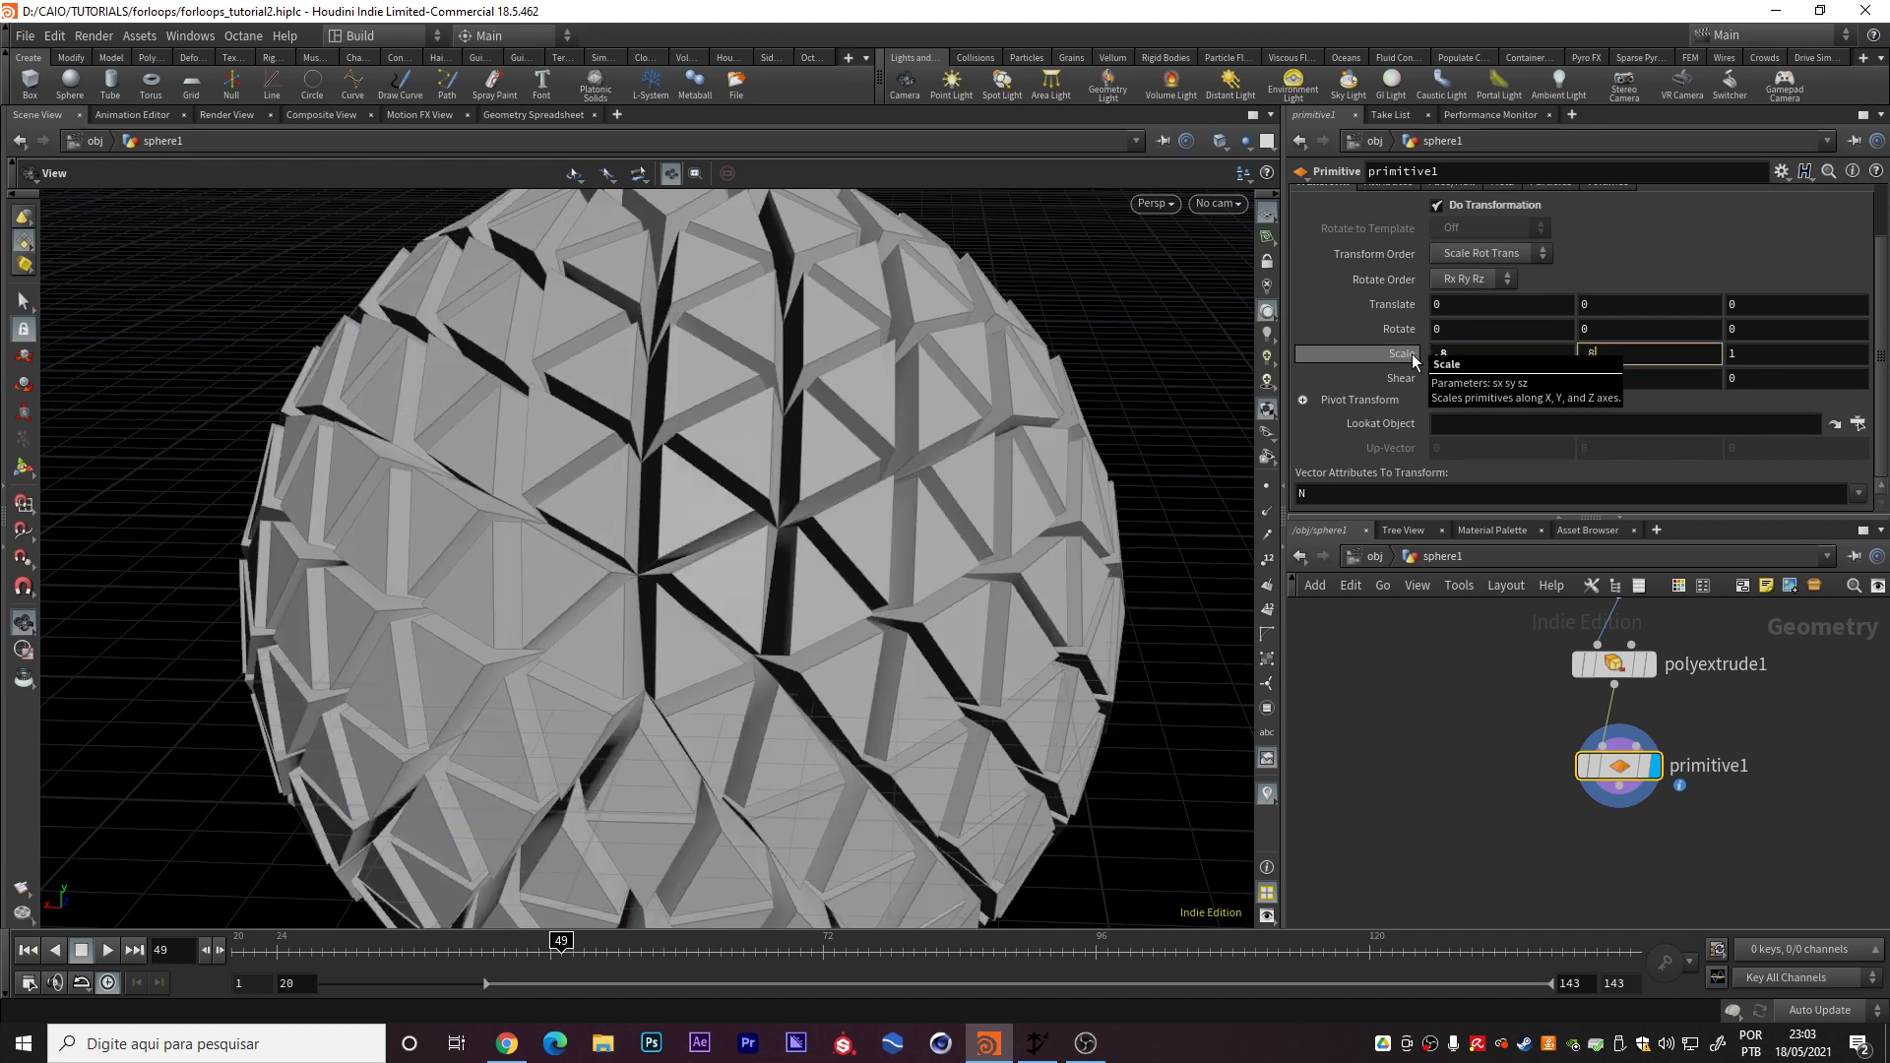
key(Tab)
text(.8)
key(Return)
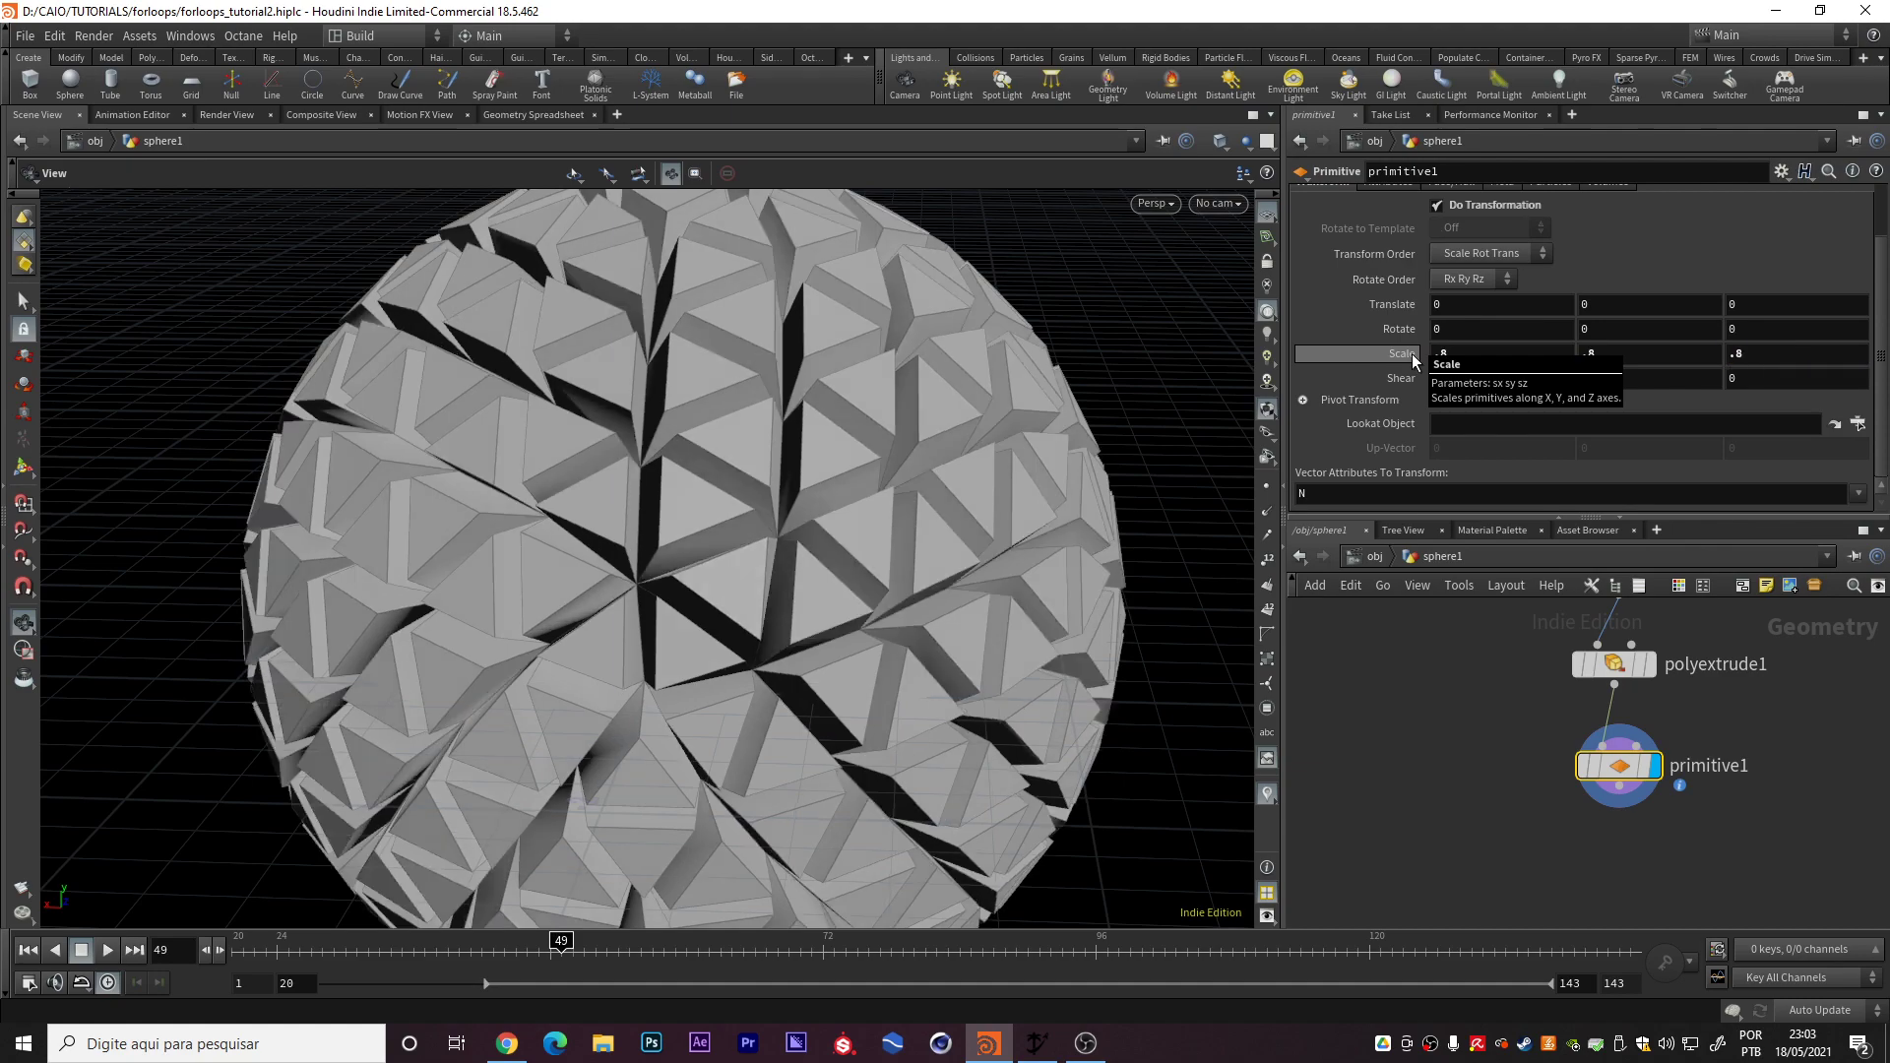
drag(492, 591, 617, 571)
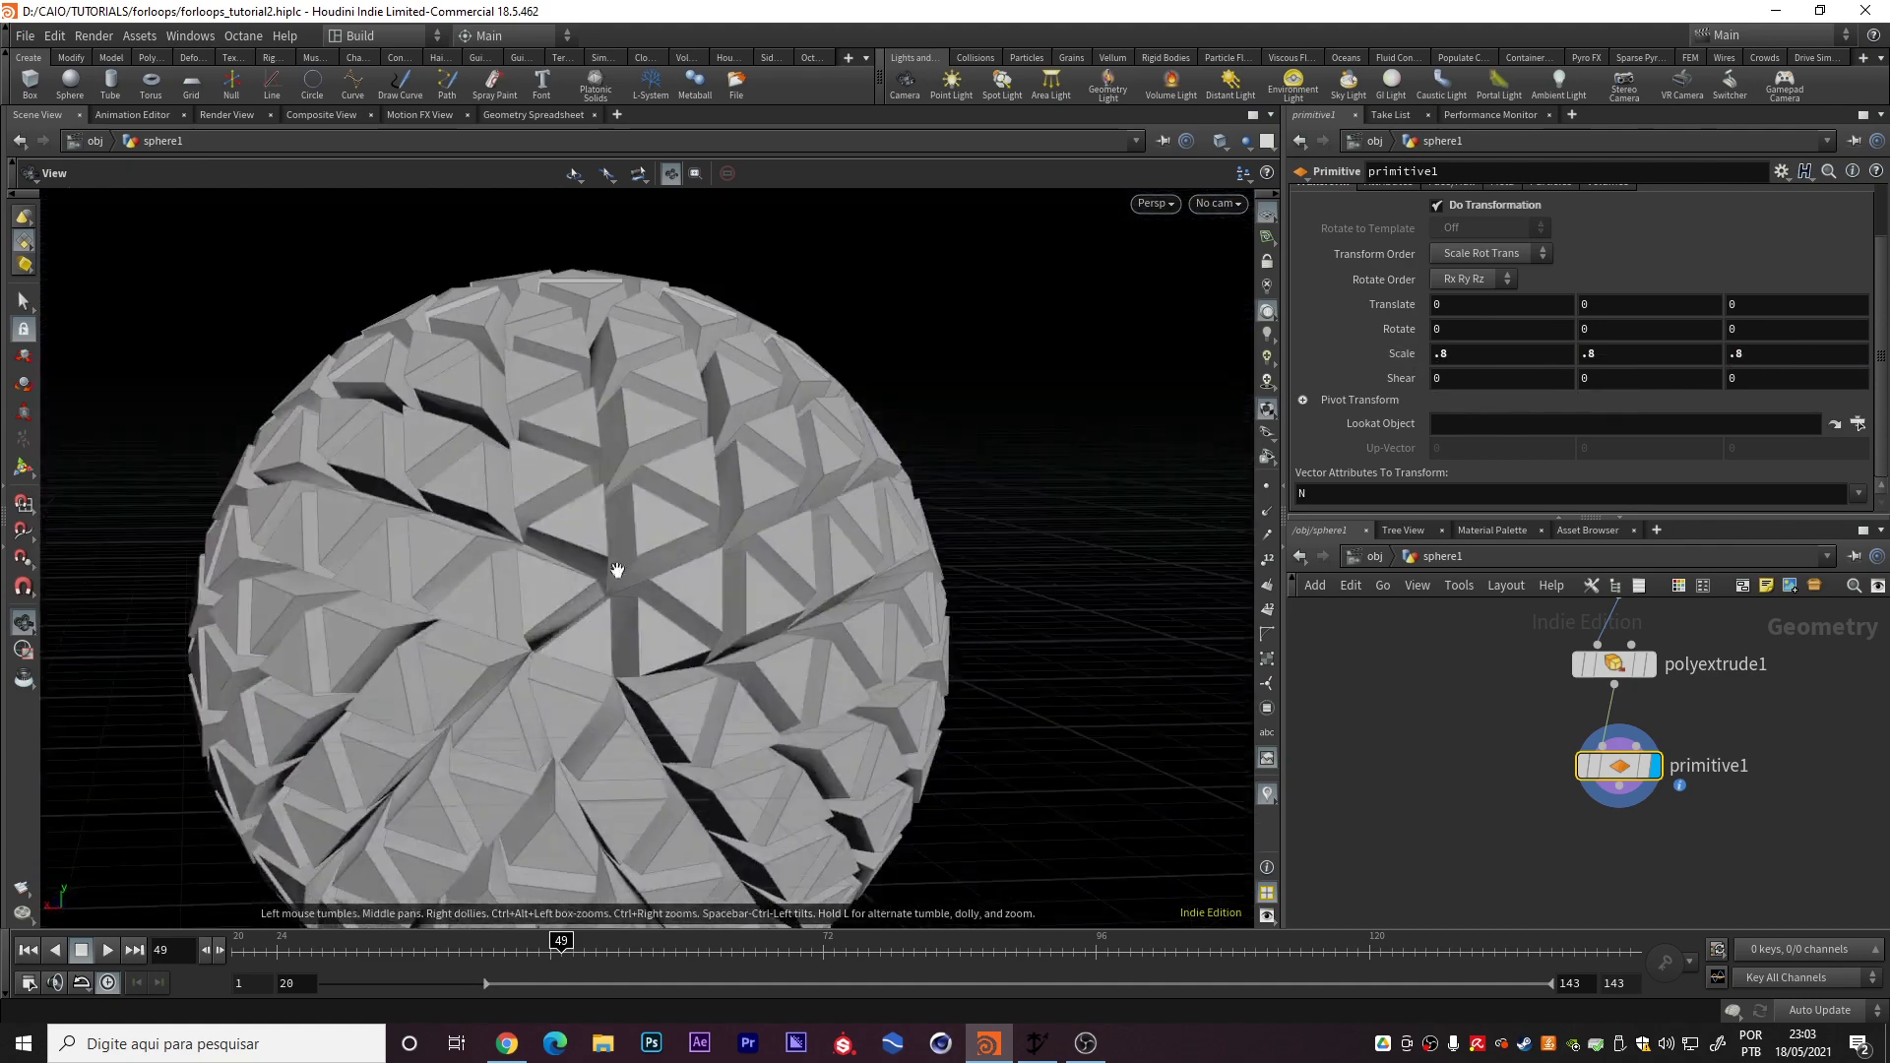
drag(497, 568, 614, 516)
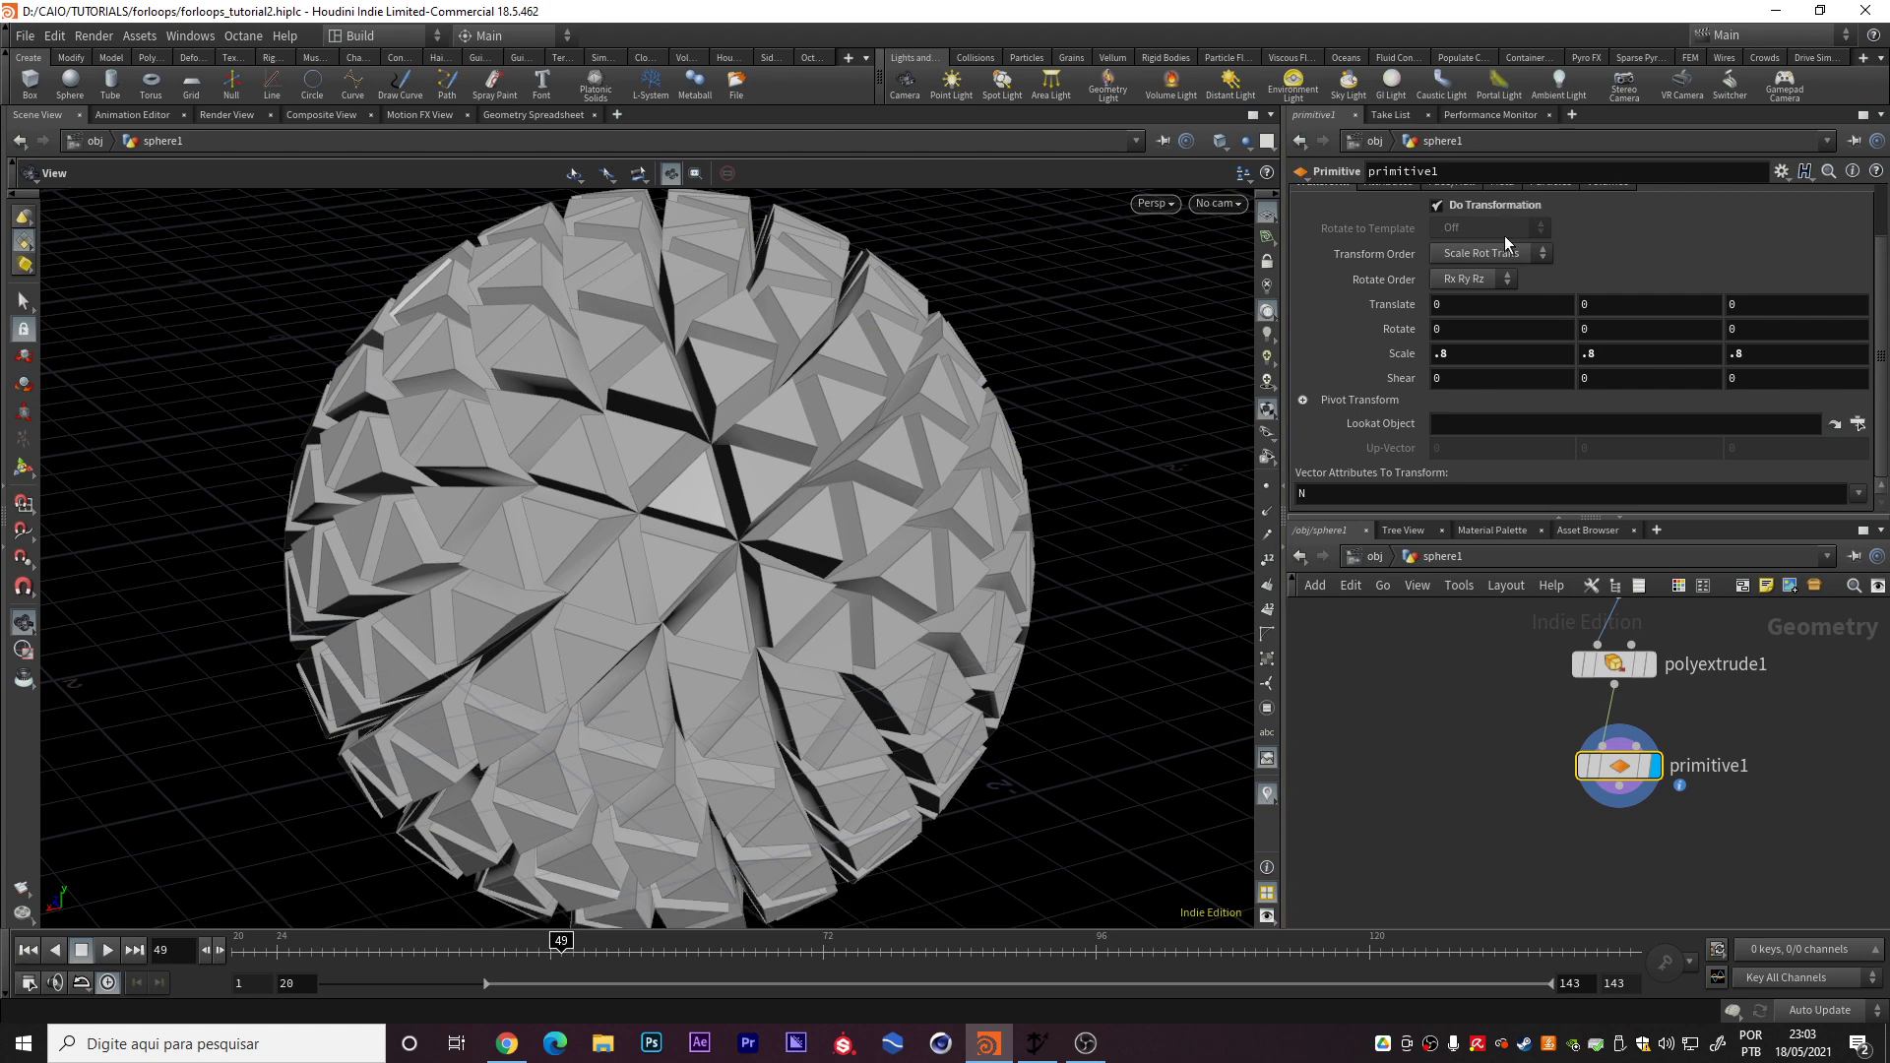
Restrict the Primitive node's source group to extrudeFront and inspect the scaled faces from several angles
scroll(1599, 292, up, 2)
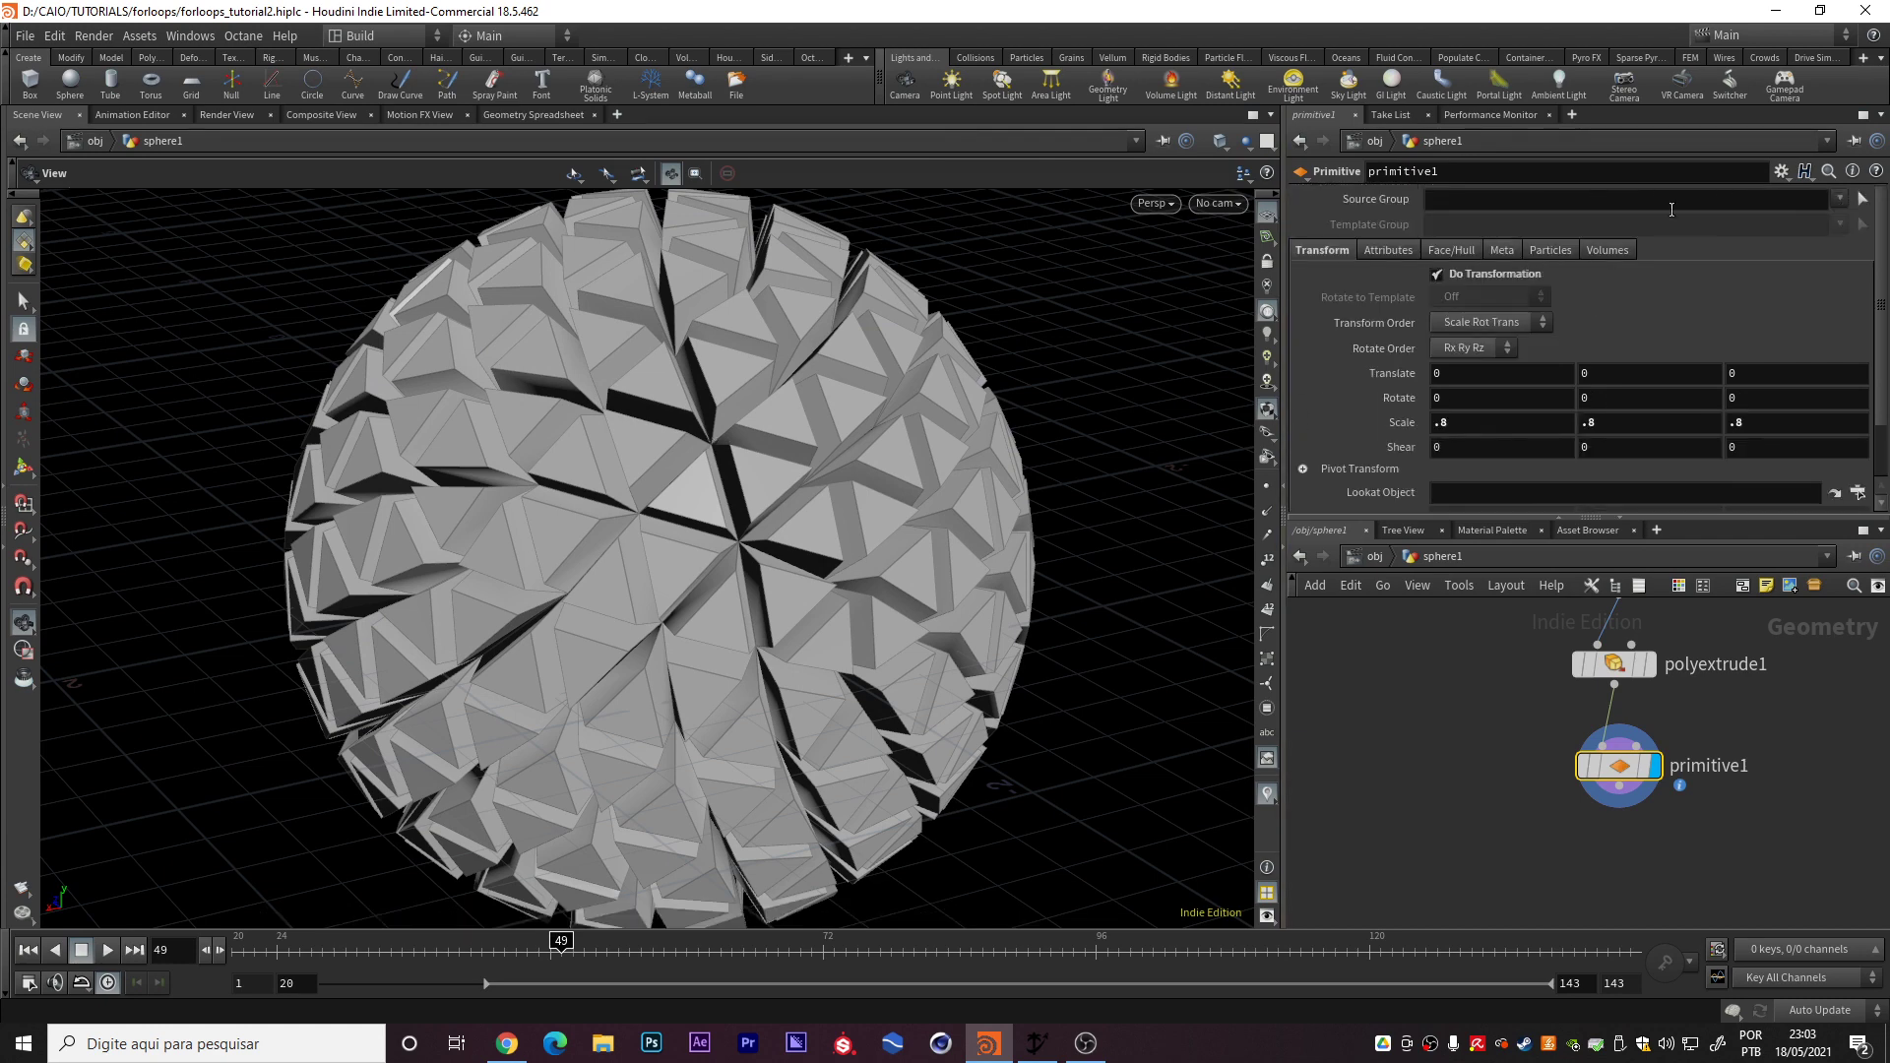
click(1840, 199)
click(1816, 218)
drag(852, 443, 834, 579)
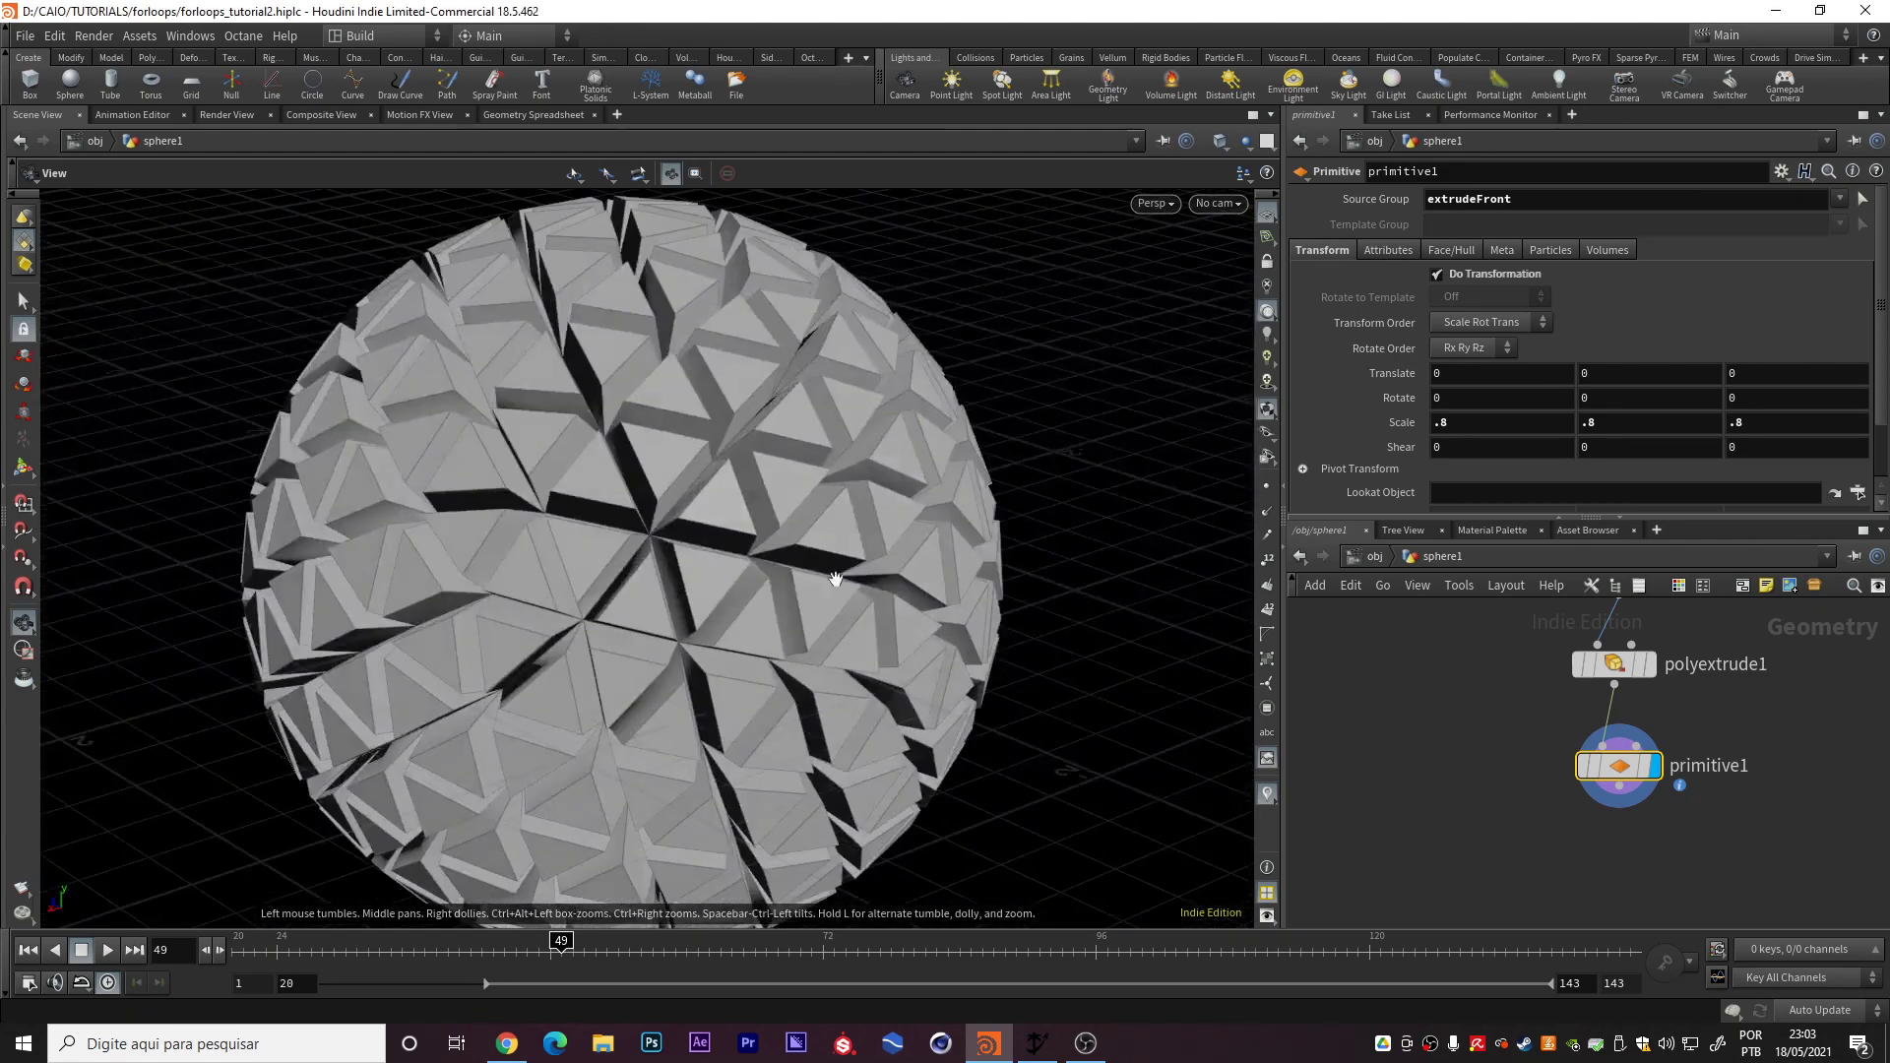
drag(870, 513, 767, 545)
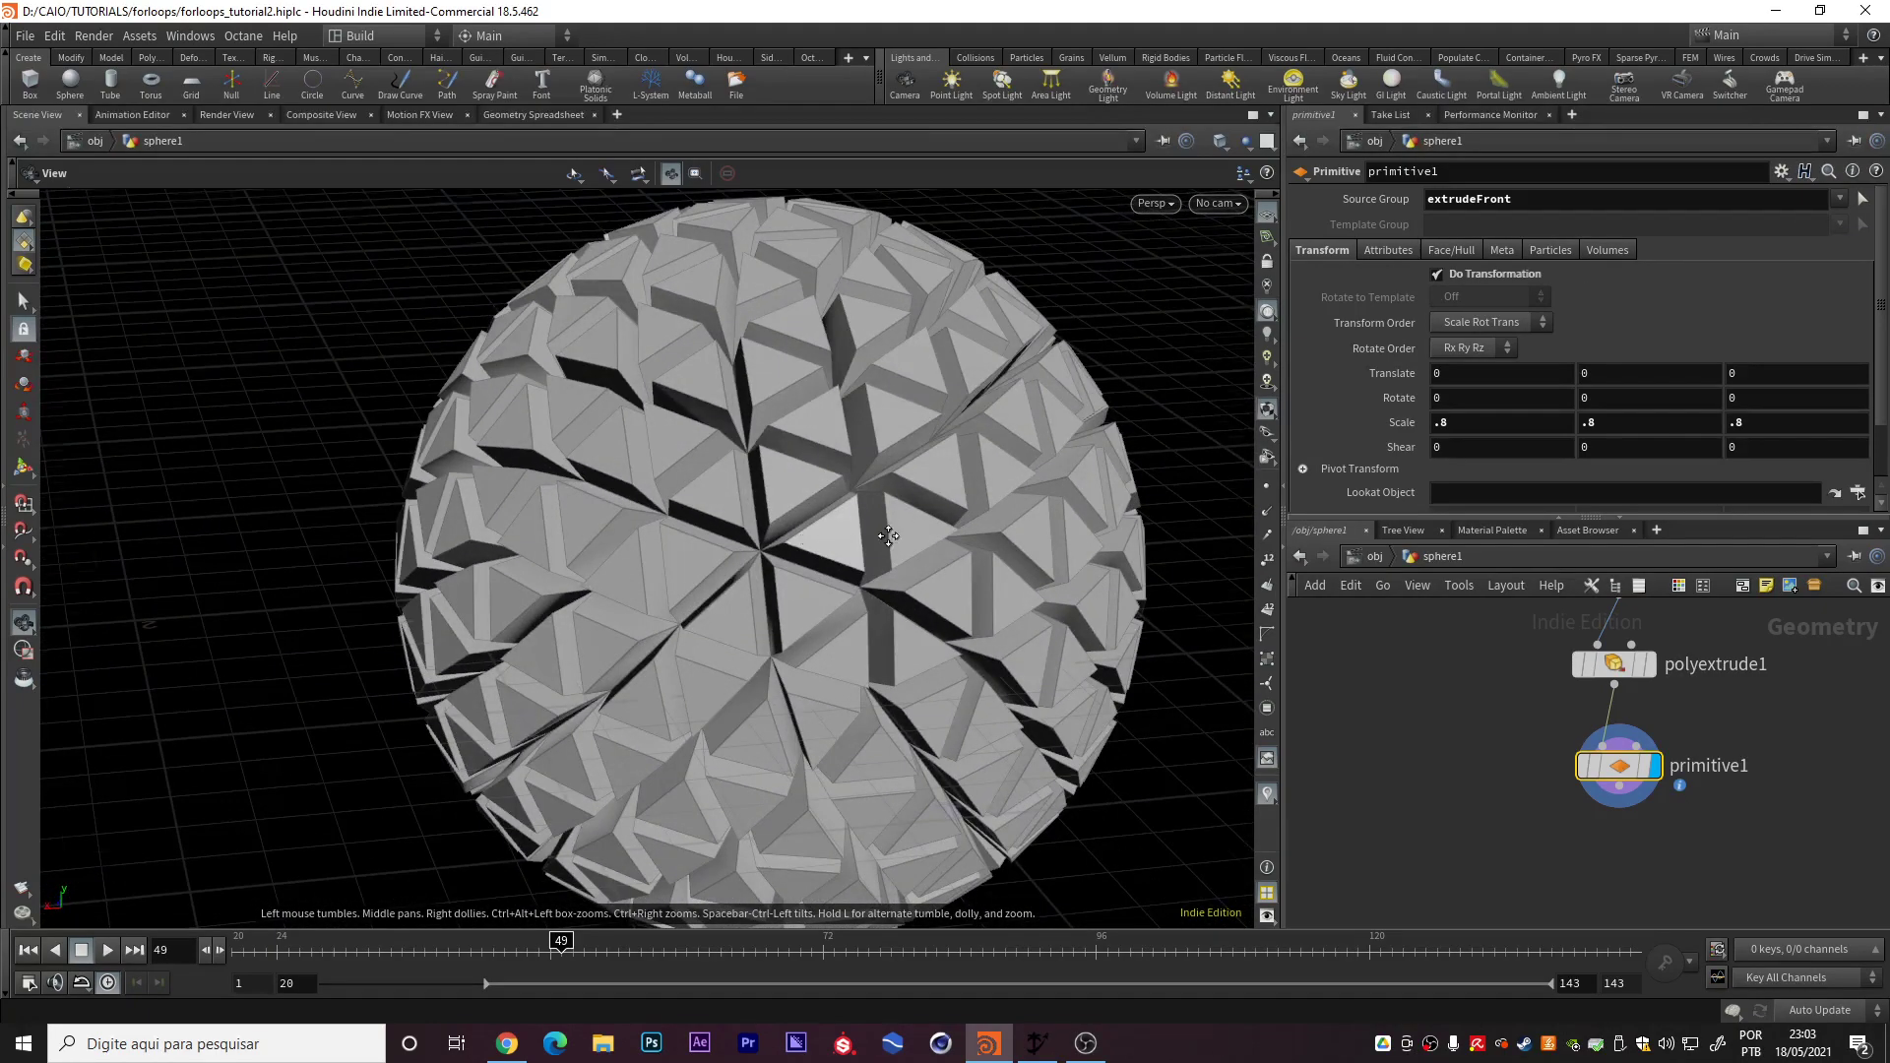
drag(888, 535, 767, 502)
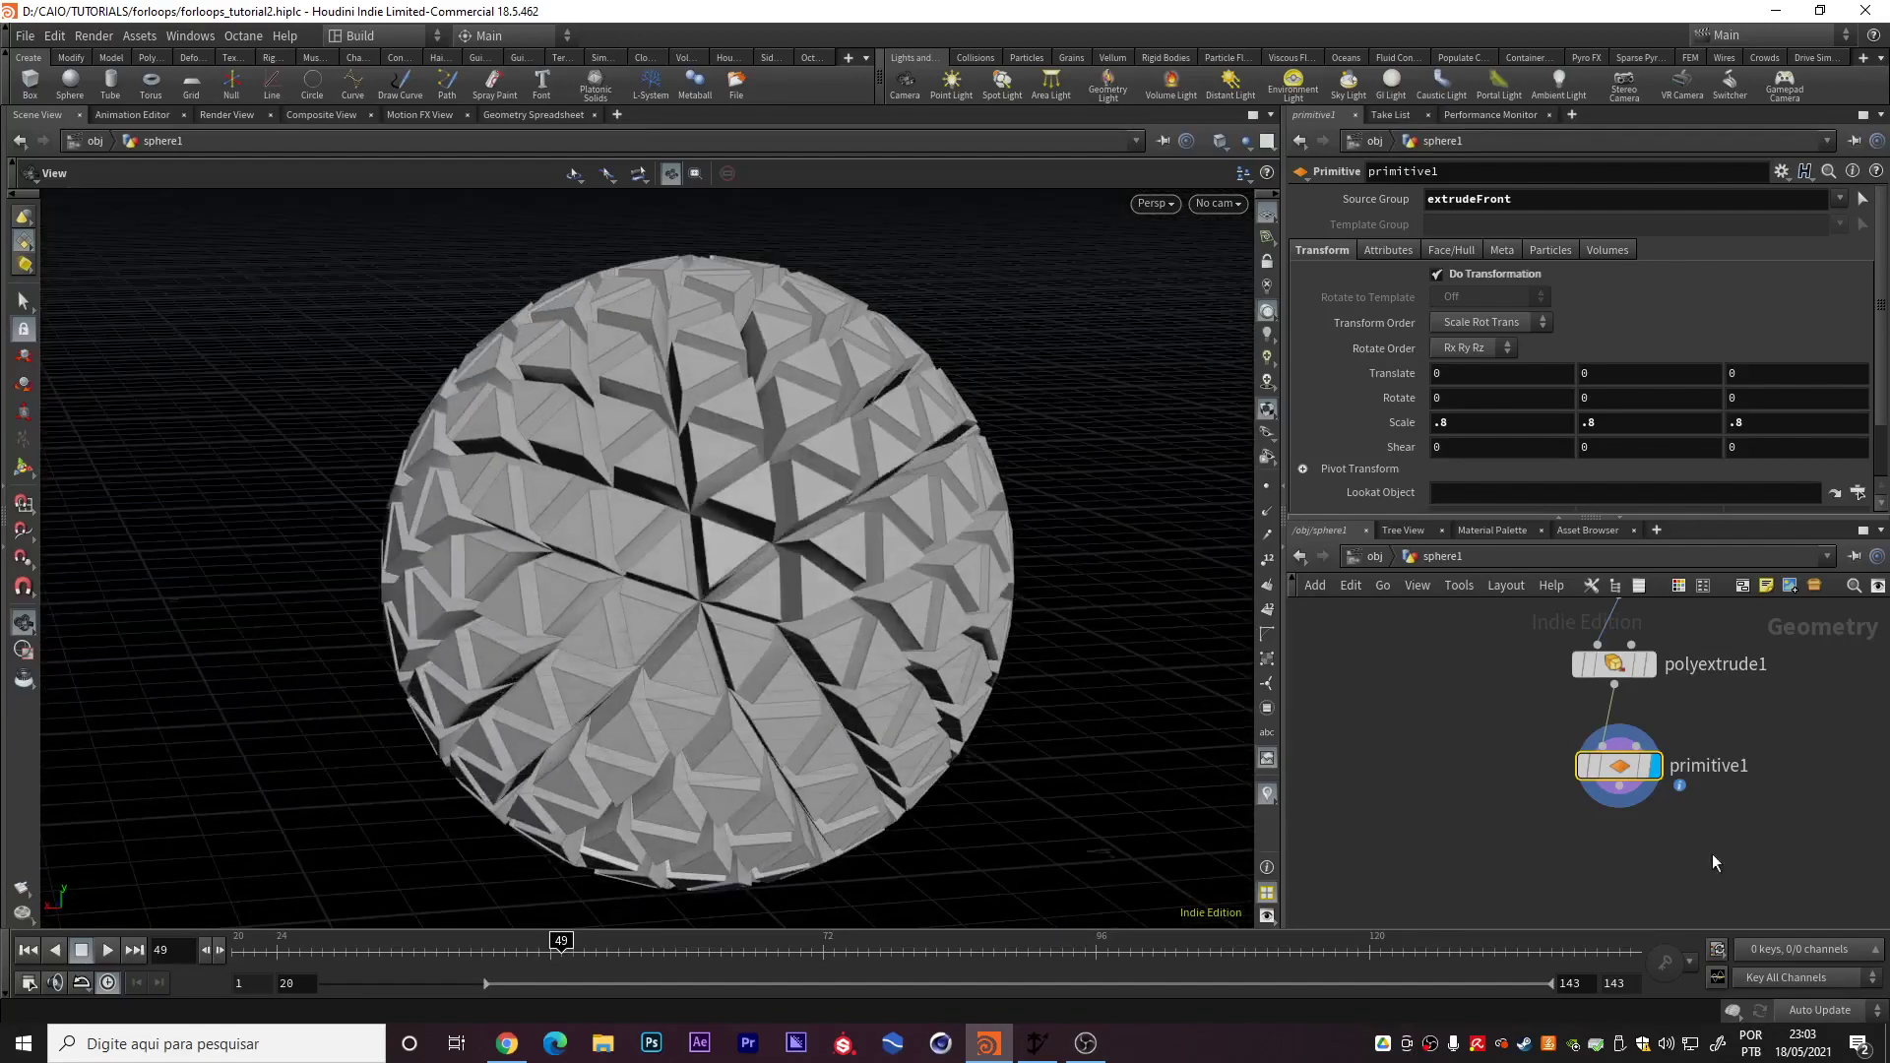
Review the sphere, PolyExtrude and Primitive node chain, checking the sphere node's parameters
middle_drag(1796, 741, 1755, 745)
scroll(1782, 717, down, 3)
scroll(1782, 717, up, 2)
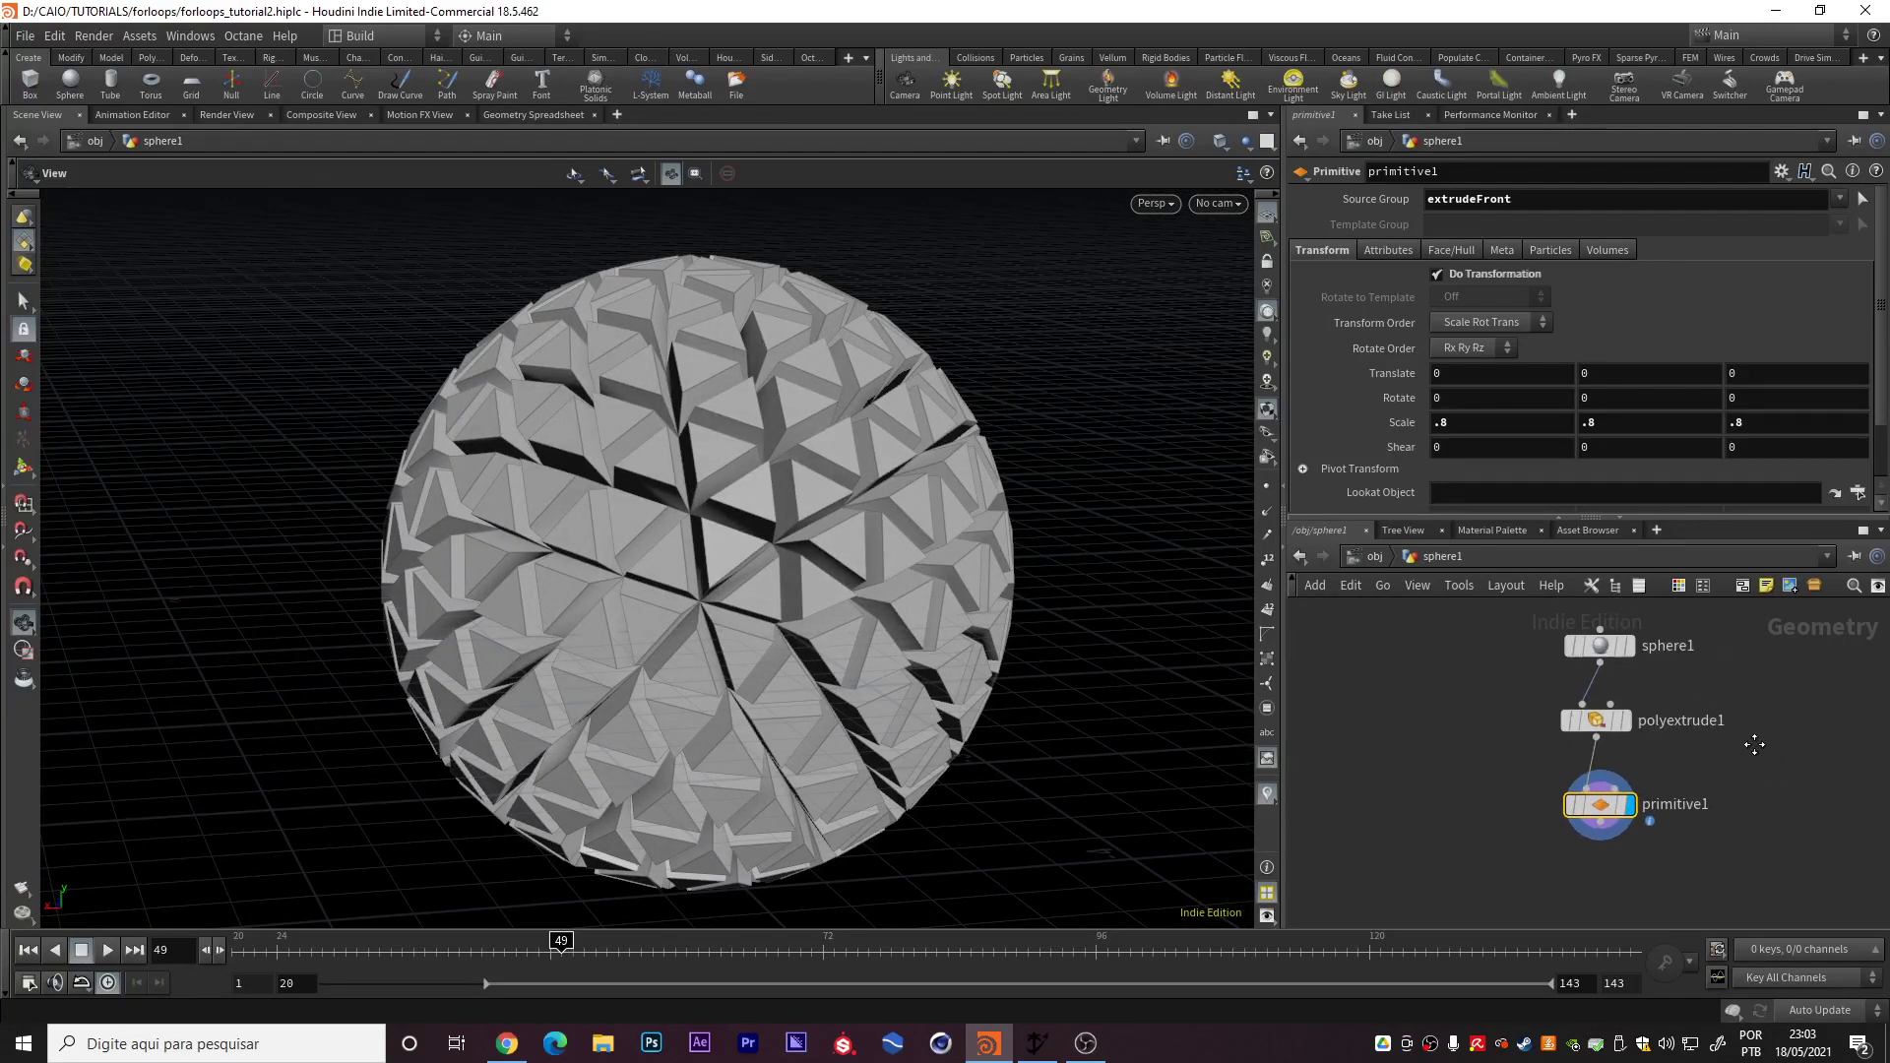
mouse_move(1622, 653)
click(1599, 649)
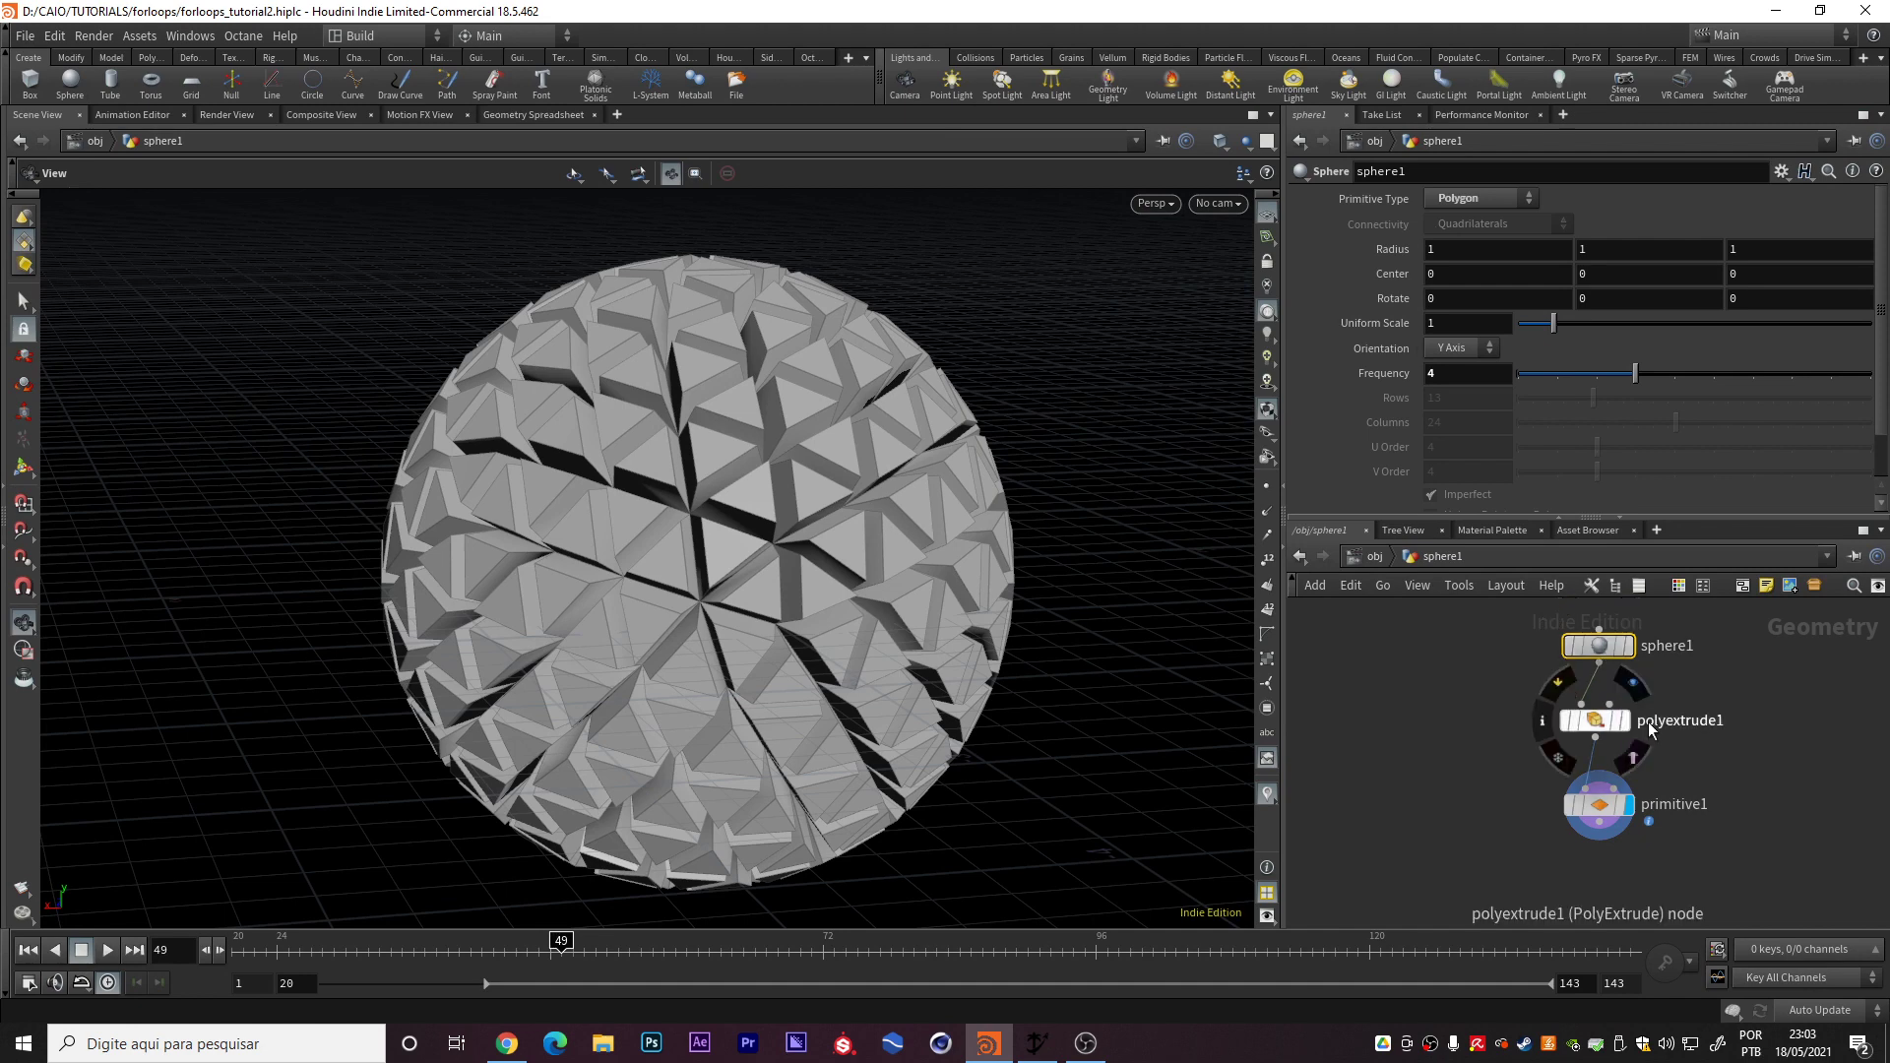
middle_drag(1706, 814, 1662, 744)
scroll(1667, 788, down, 3)
scroll(1662, 740, up, 3)
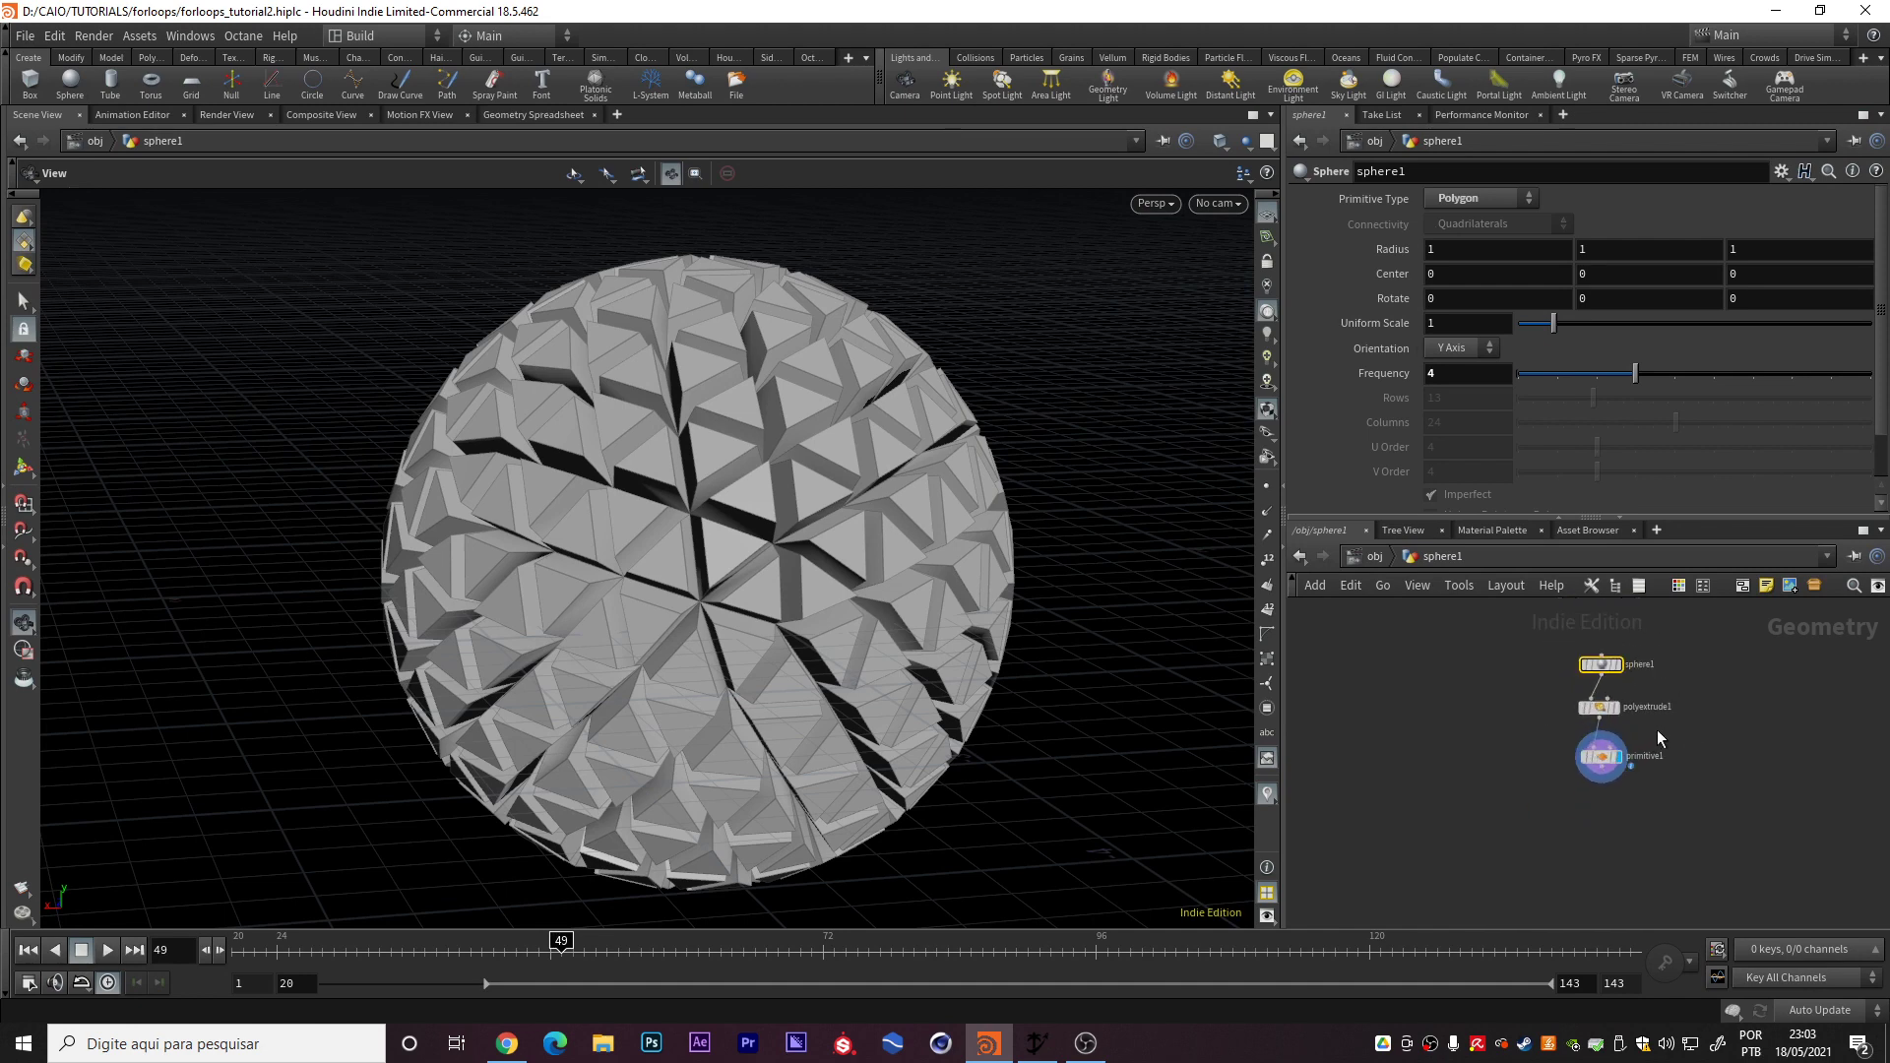
Review the parameters of the PolyExtrude node and the Primitive node that follows it
mouse_move(1565, 630)
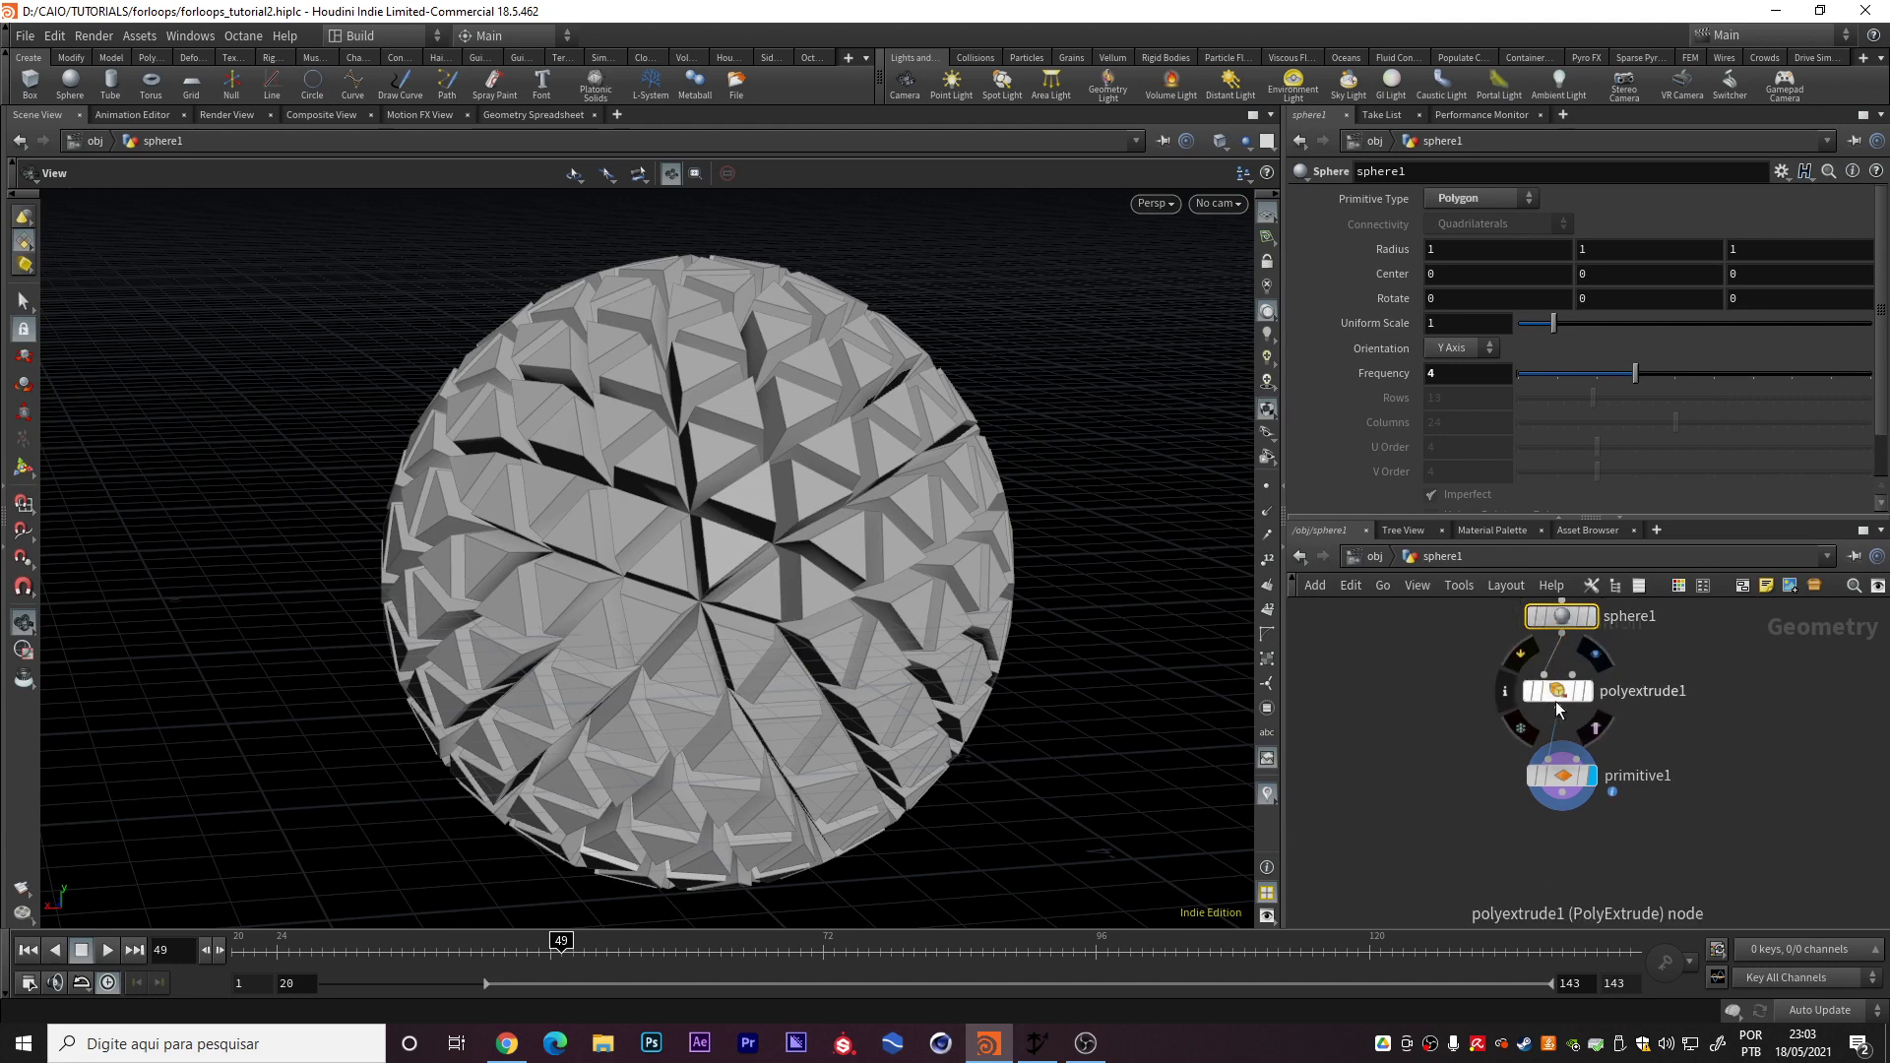
click(1558, 707)
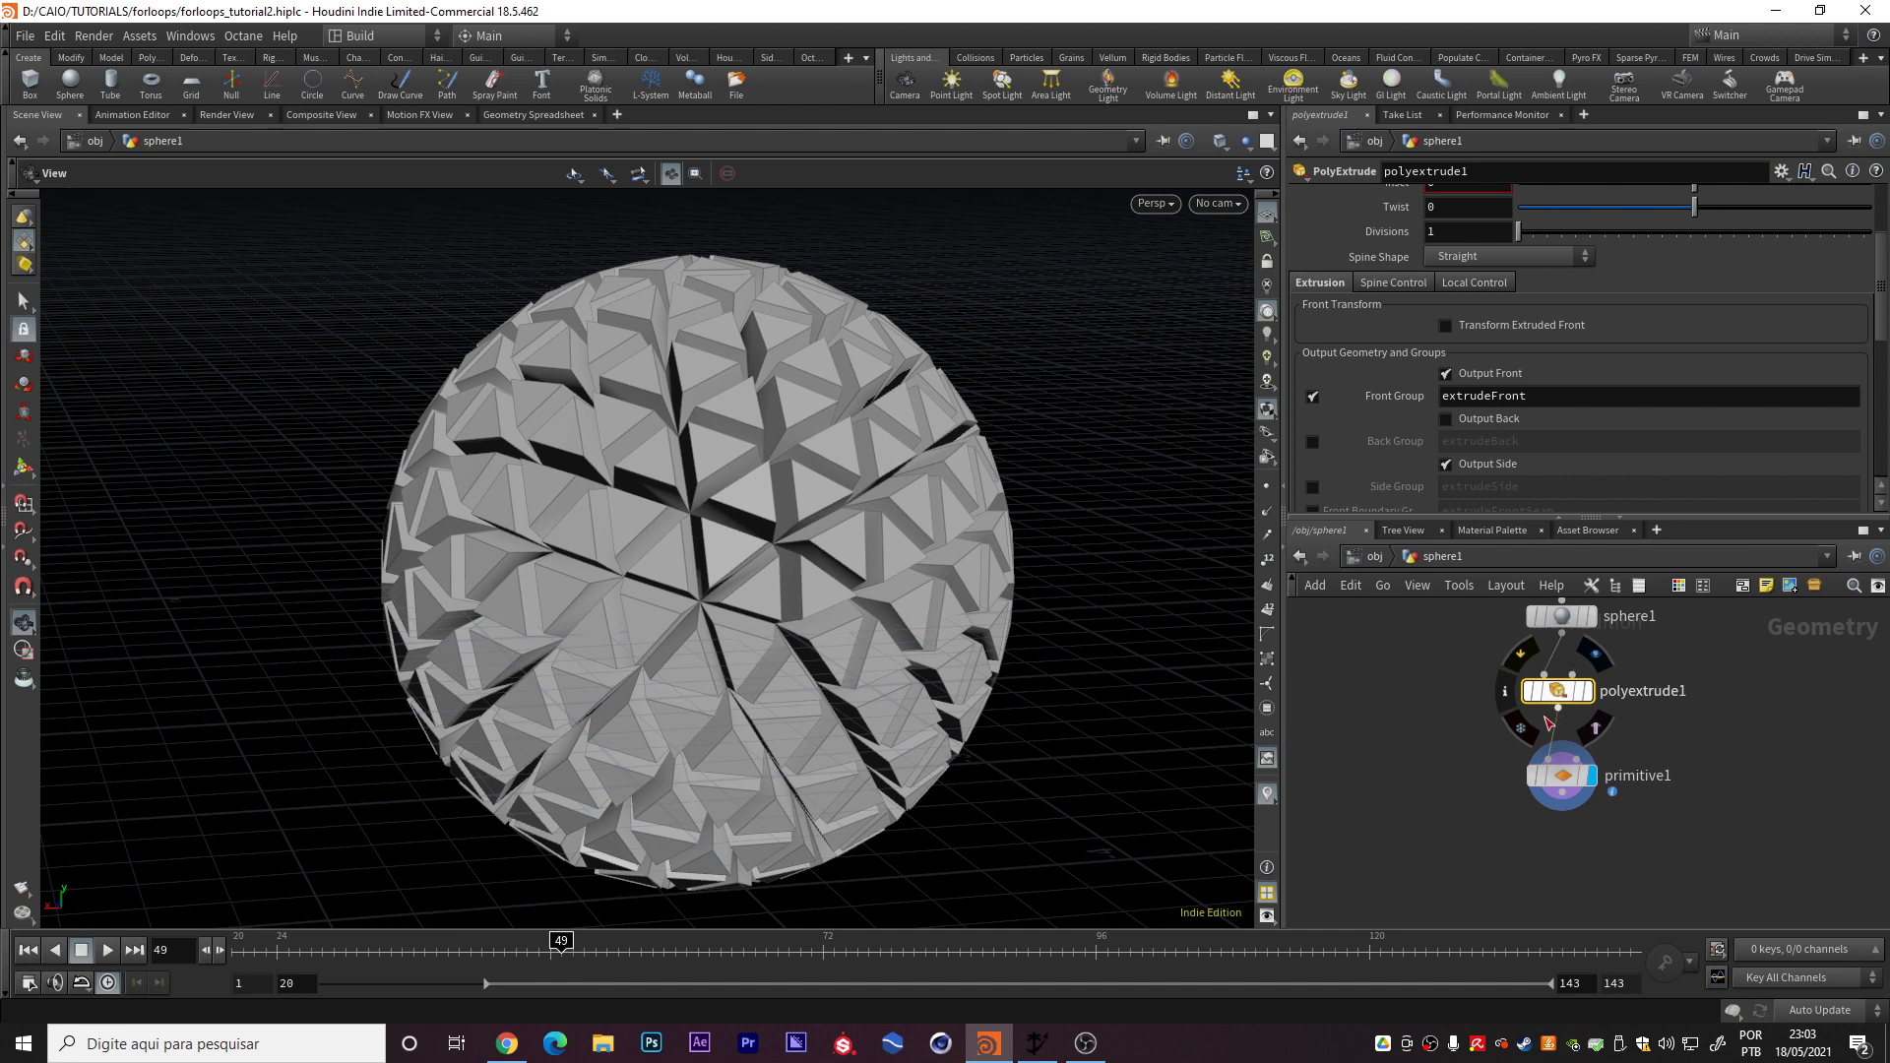
click(1562, 774)
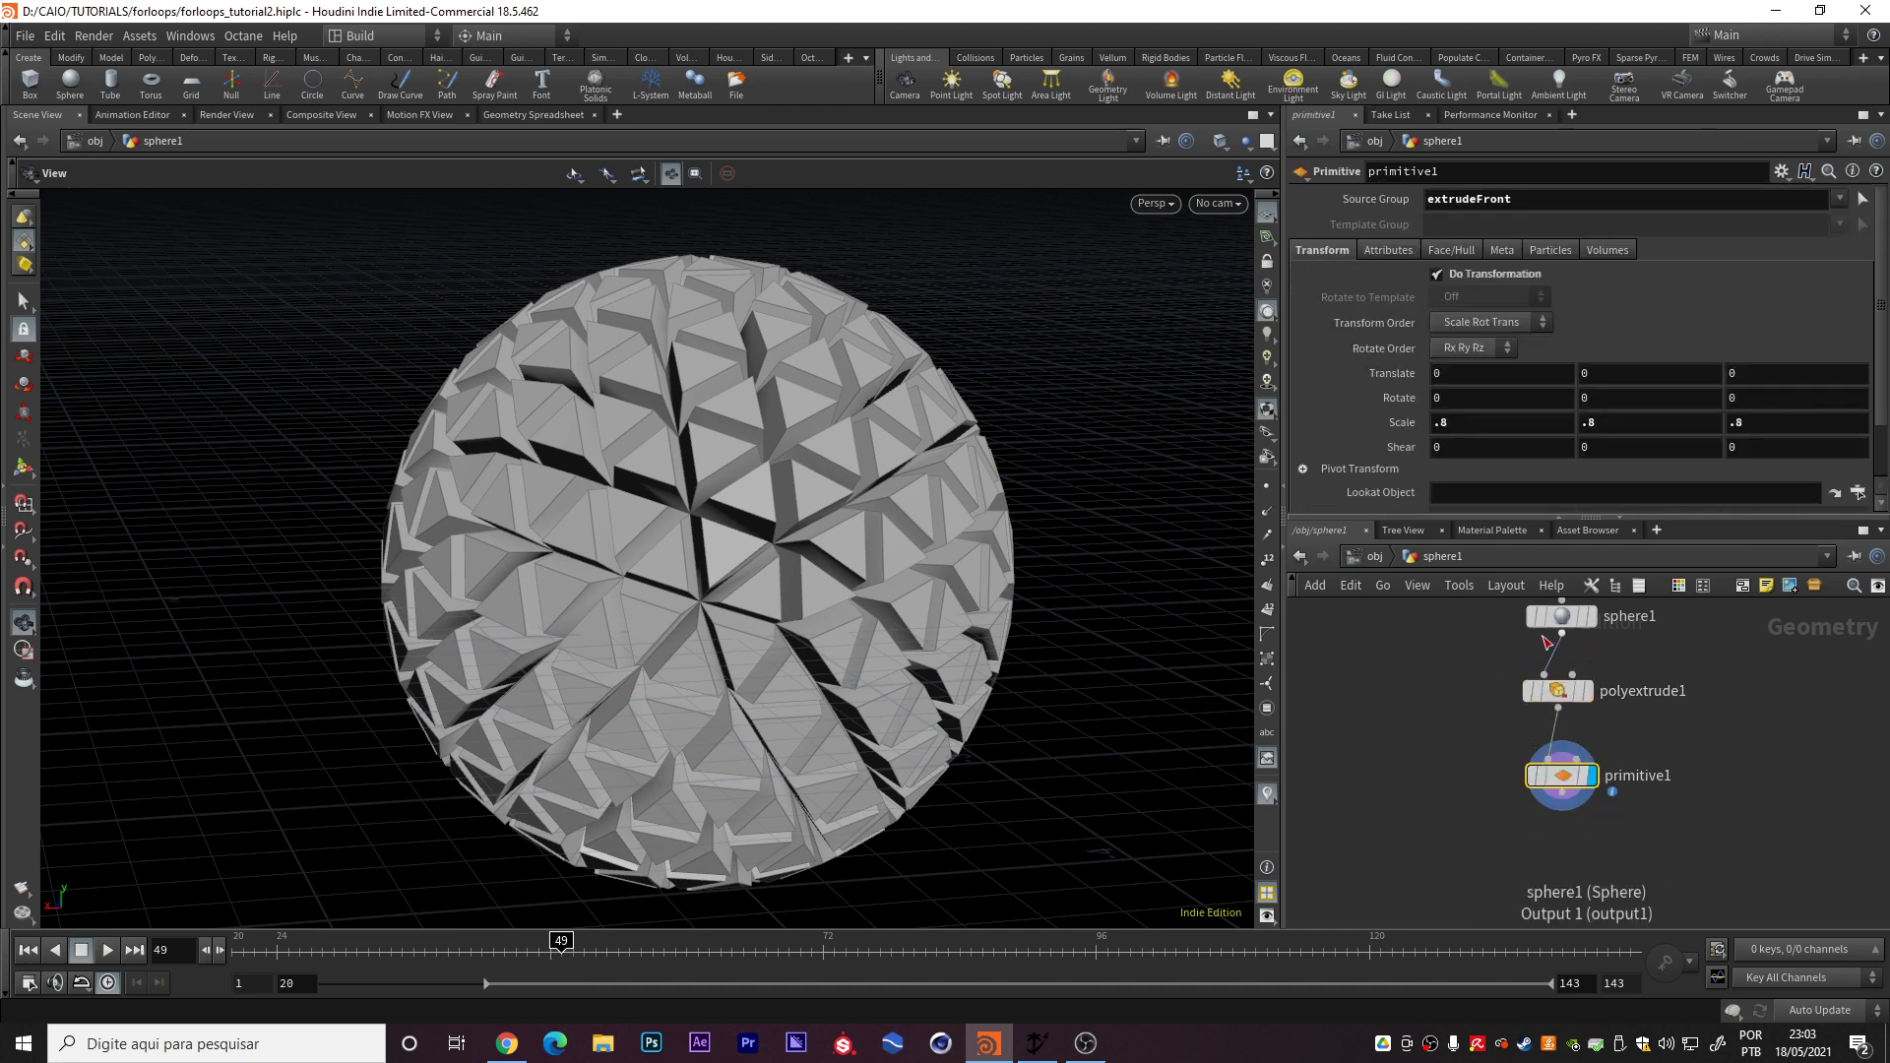
mouse_move(1567, 775)
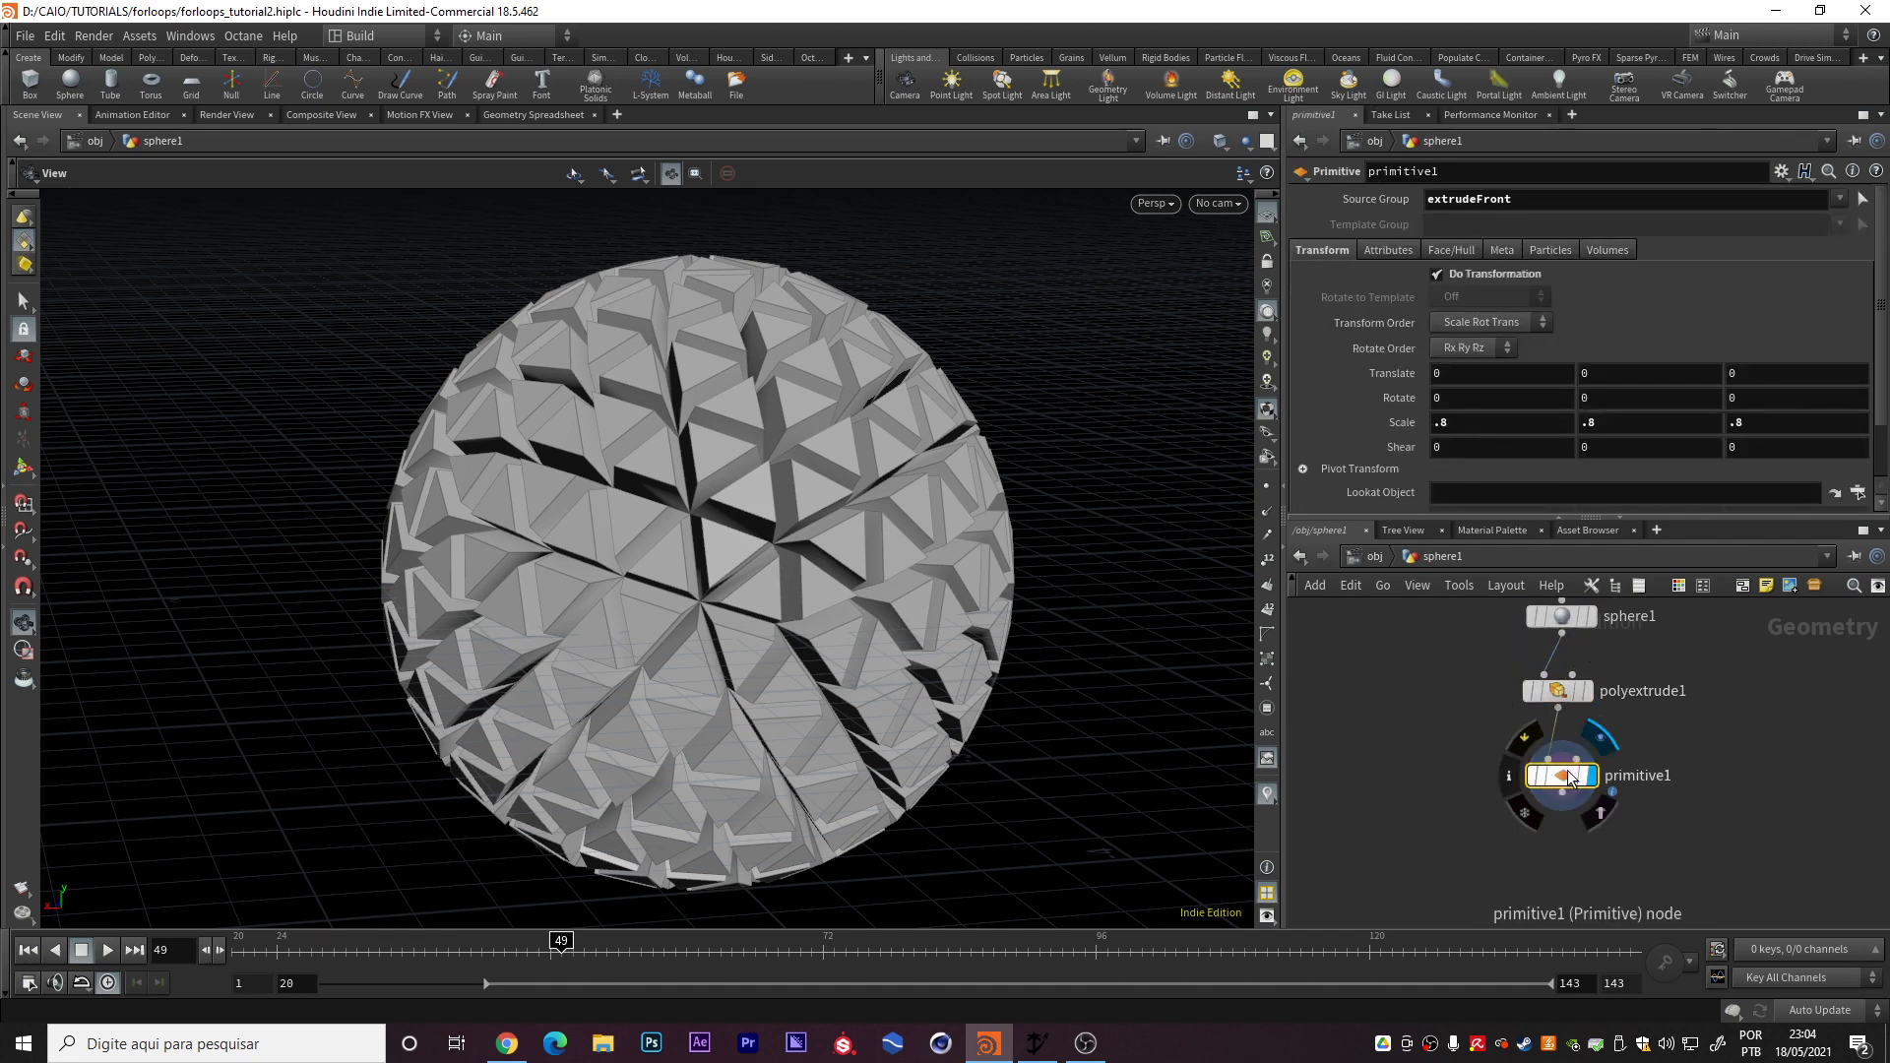
scroll(1567, 770, down, 1)
middle_drag(1646, 781, 1639, 758)
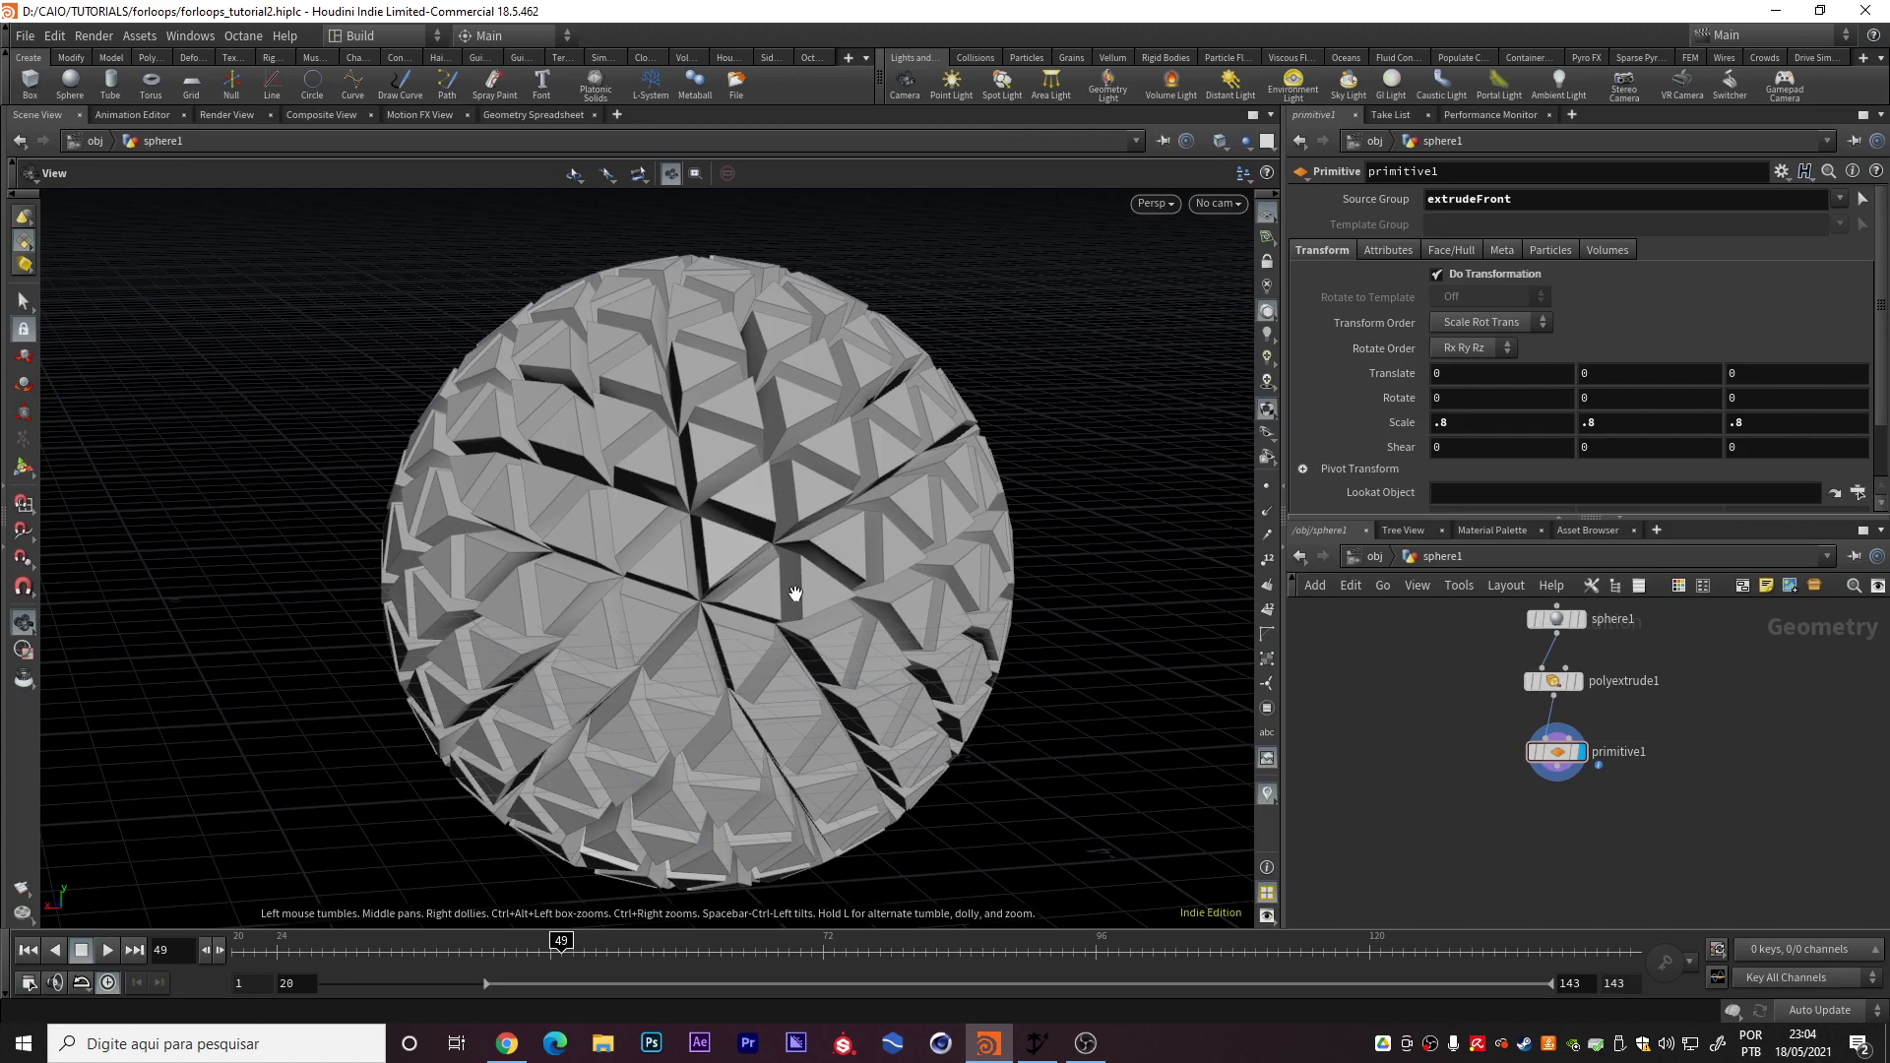
Duplicate the PolyExtrude and Primitive pair twice, wire each copy after the previous pair, and inspect the repeated extrusion
drag(1591, 753, 1555, 894)
click(1562, 758)
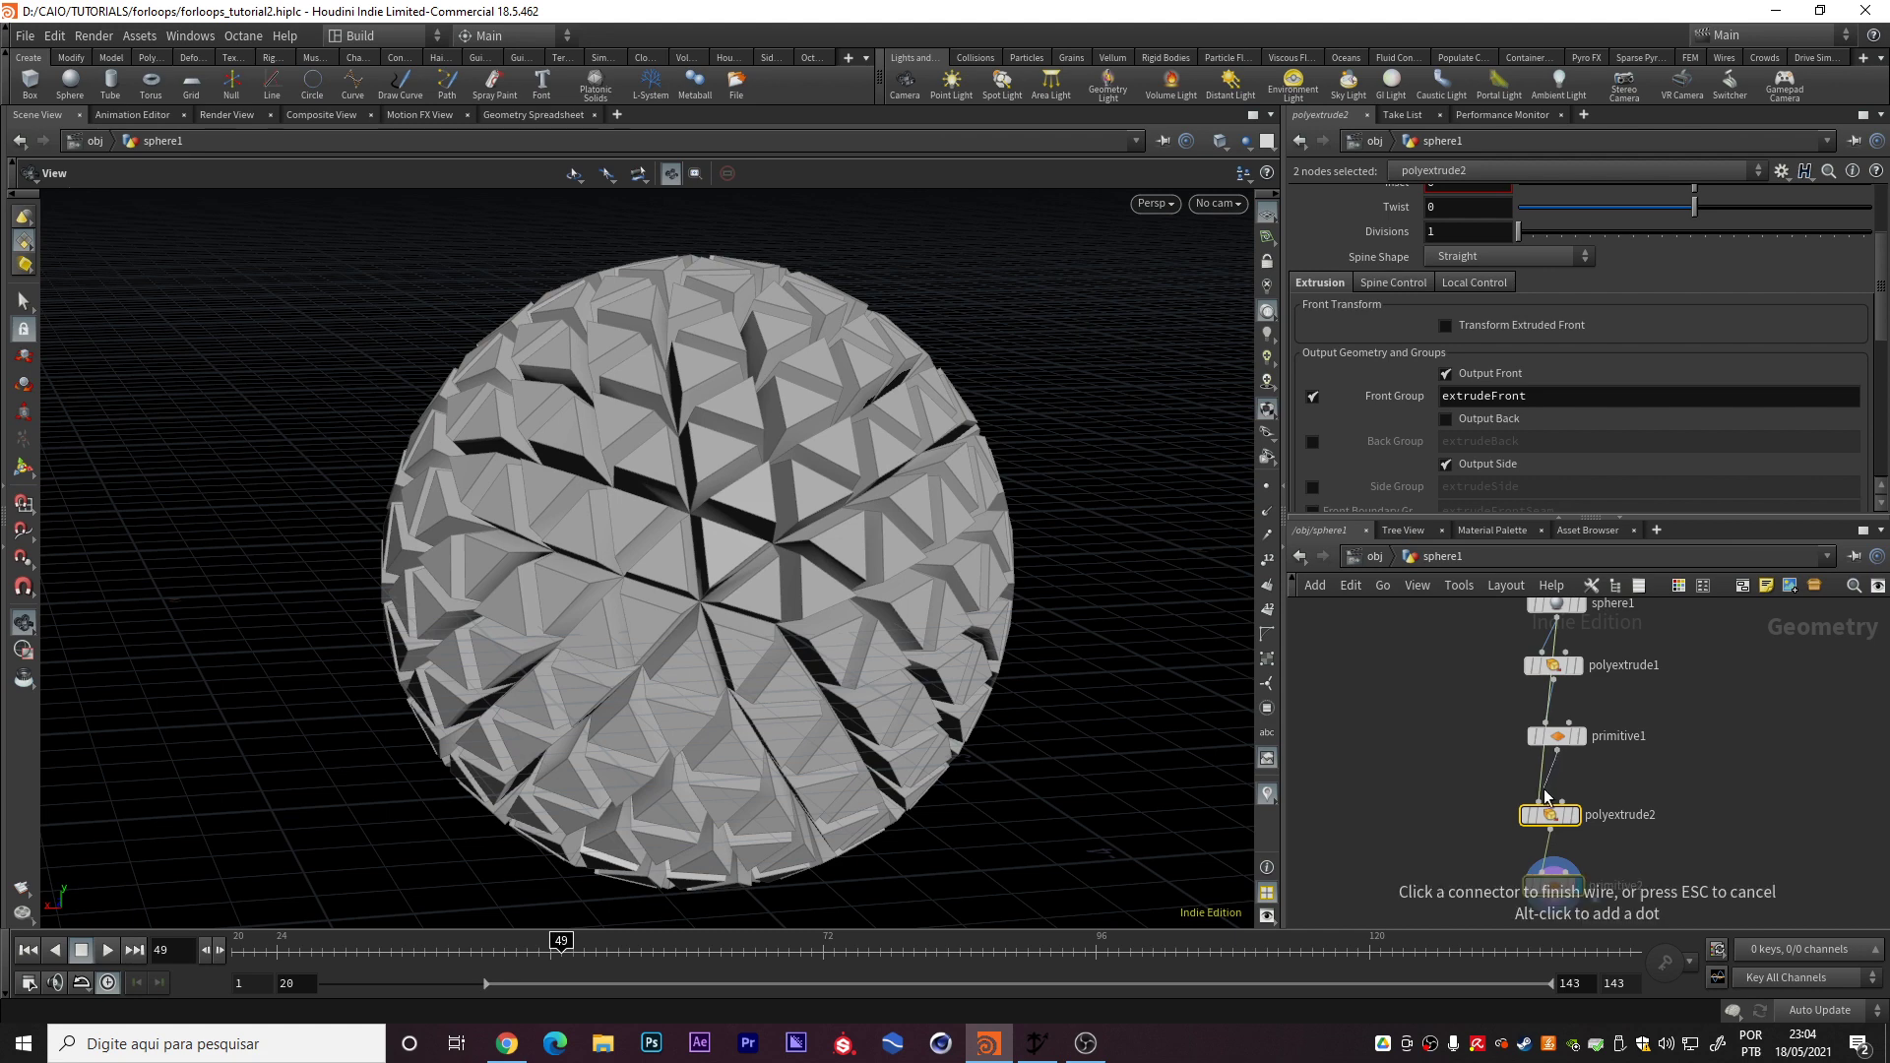
click(1540, 799)
middle_drag(1634, 840, 1671, 707)
alt+drag(1597, 694, 1597, 829)
click(1590, 769)
click(1578, 817)
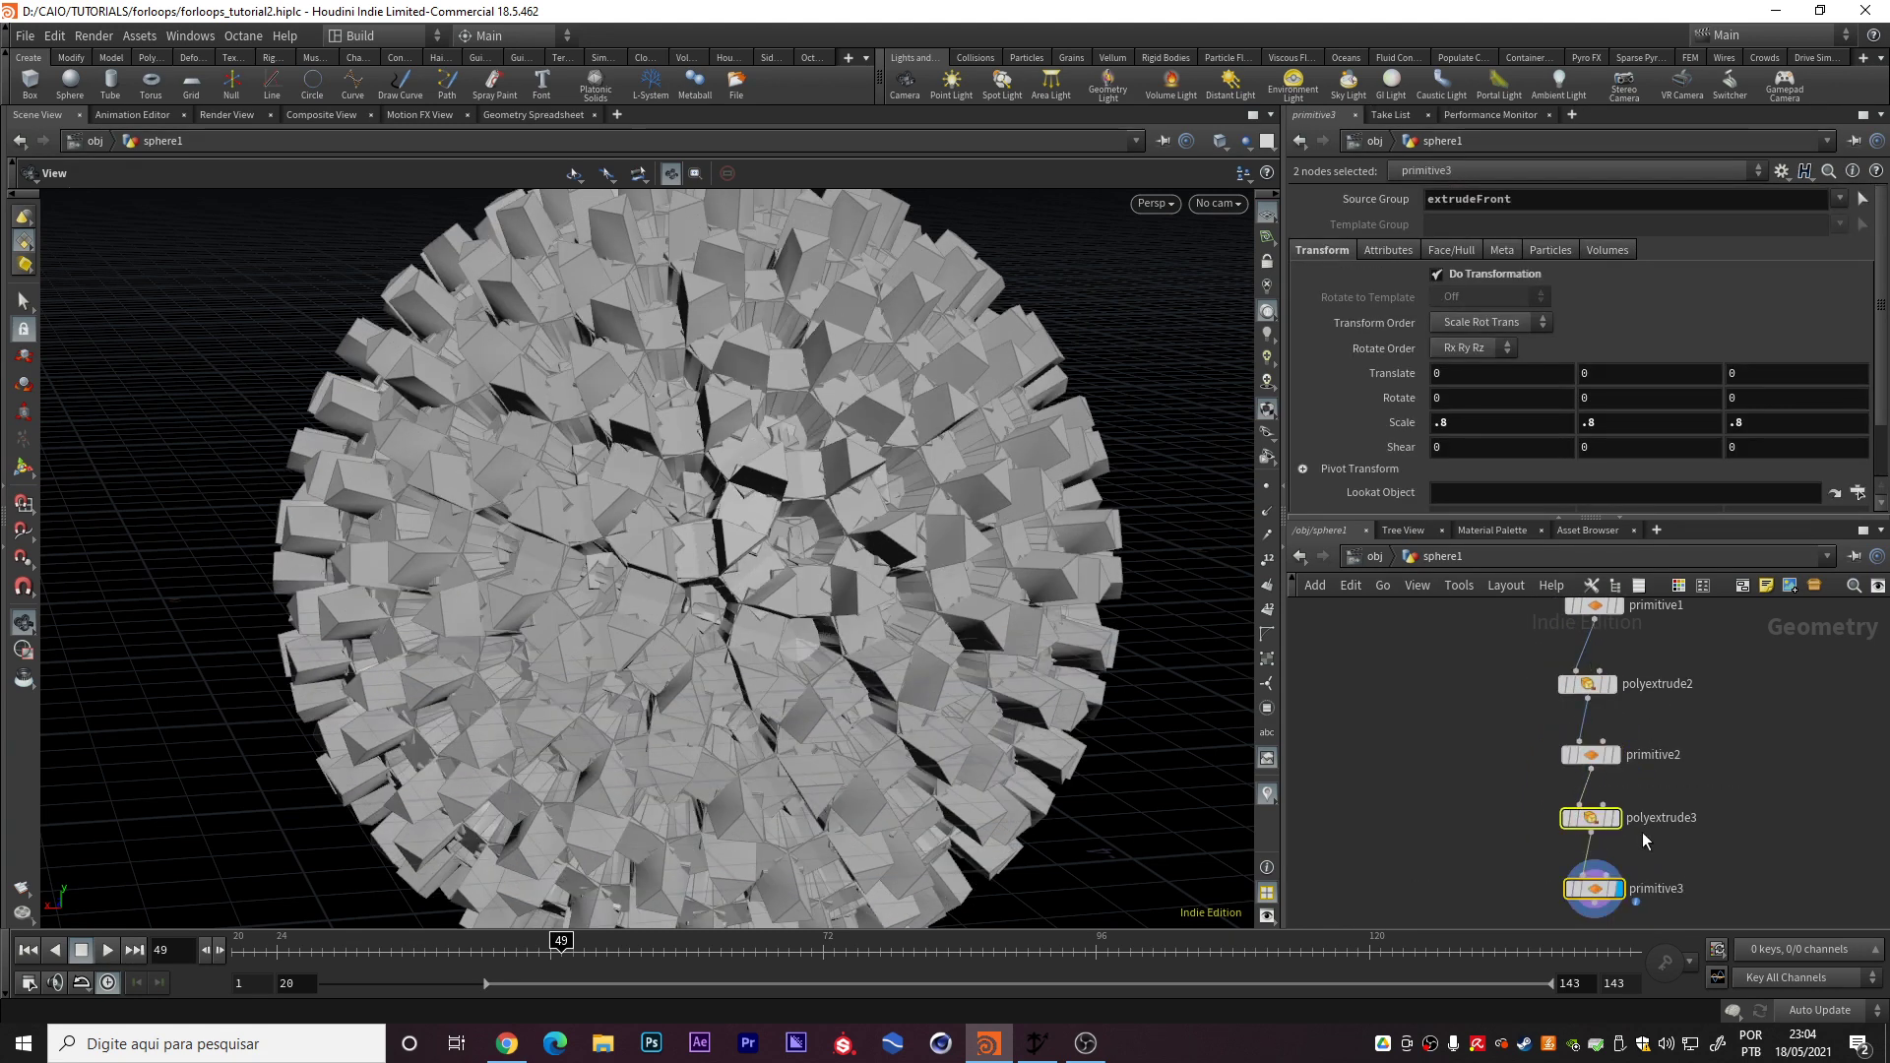
middle_drag(1642, 831, 1677, 749)
drag(647, 564, 892, 427)
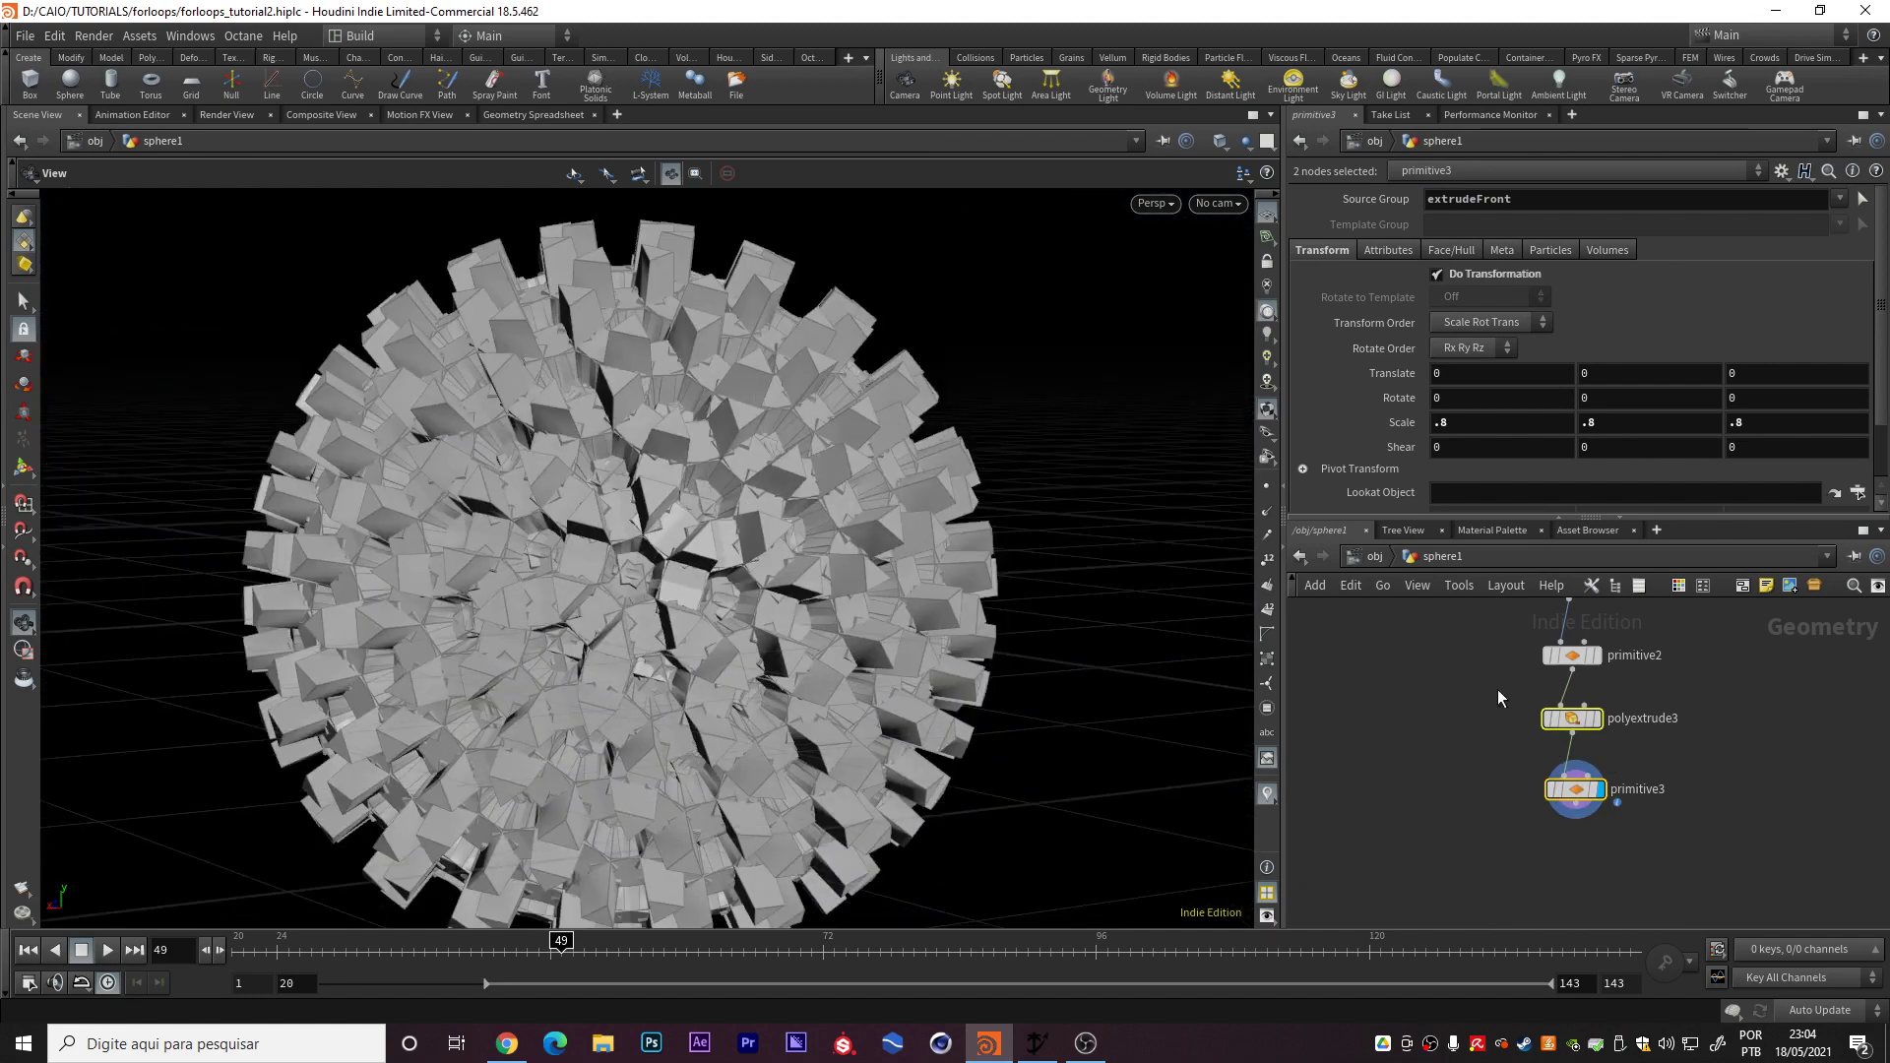
Delete the two duplicated PolyExtrude and Primitive pairs, leaving only the original chain
mouse_move(1686, 589)
middle_down()
mouse_move(1700, 844)
mouse_move(1726, 734)
middle_up()
scroll(1706, 793, down, 2)
middle_drag(1554, 730, 1563, 688)
mouse_move(1564, 688)
mouse_down()
mouse_move(1706, 900)
mouse_move(1693, 870)
mouse_up()
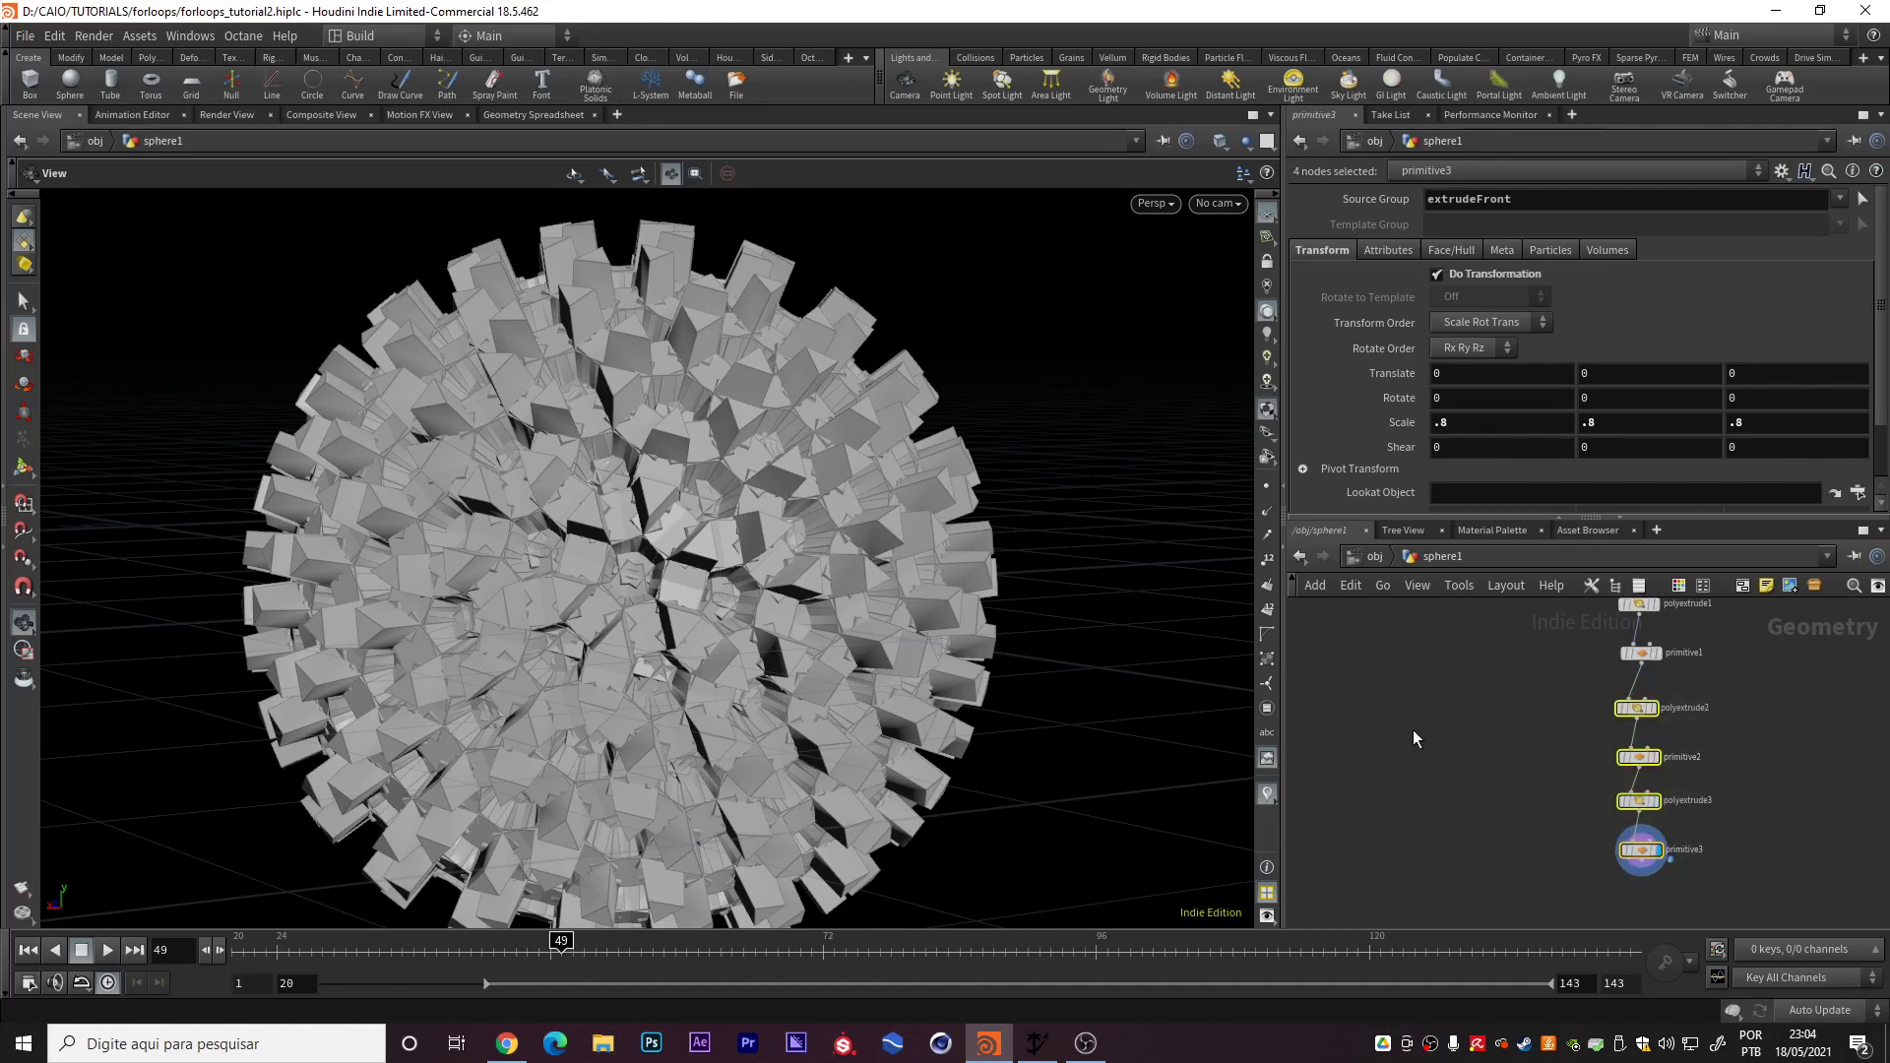
key(Delete)
key(h)
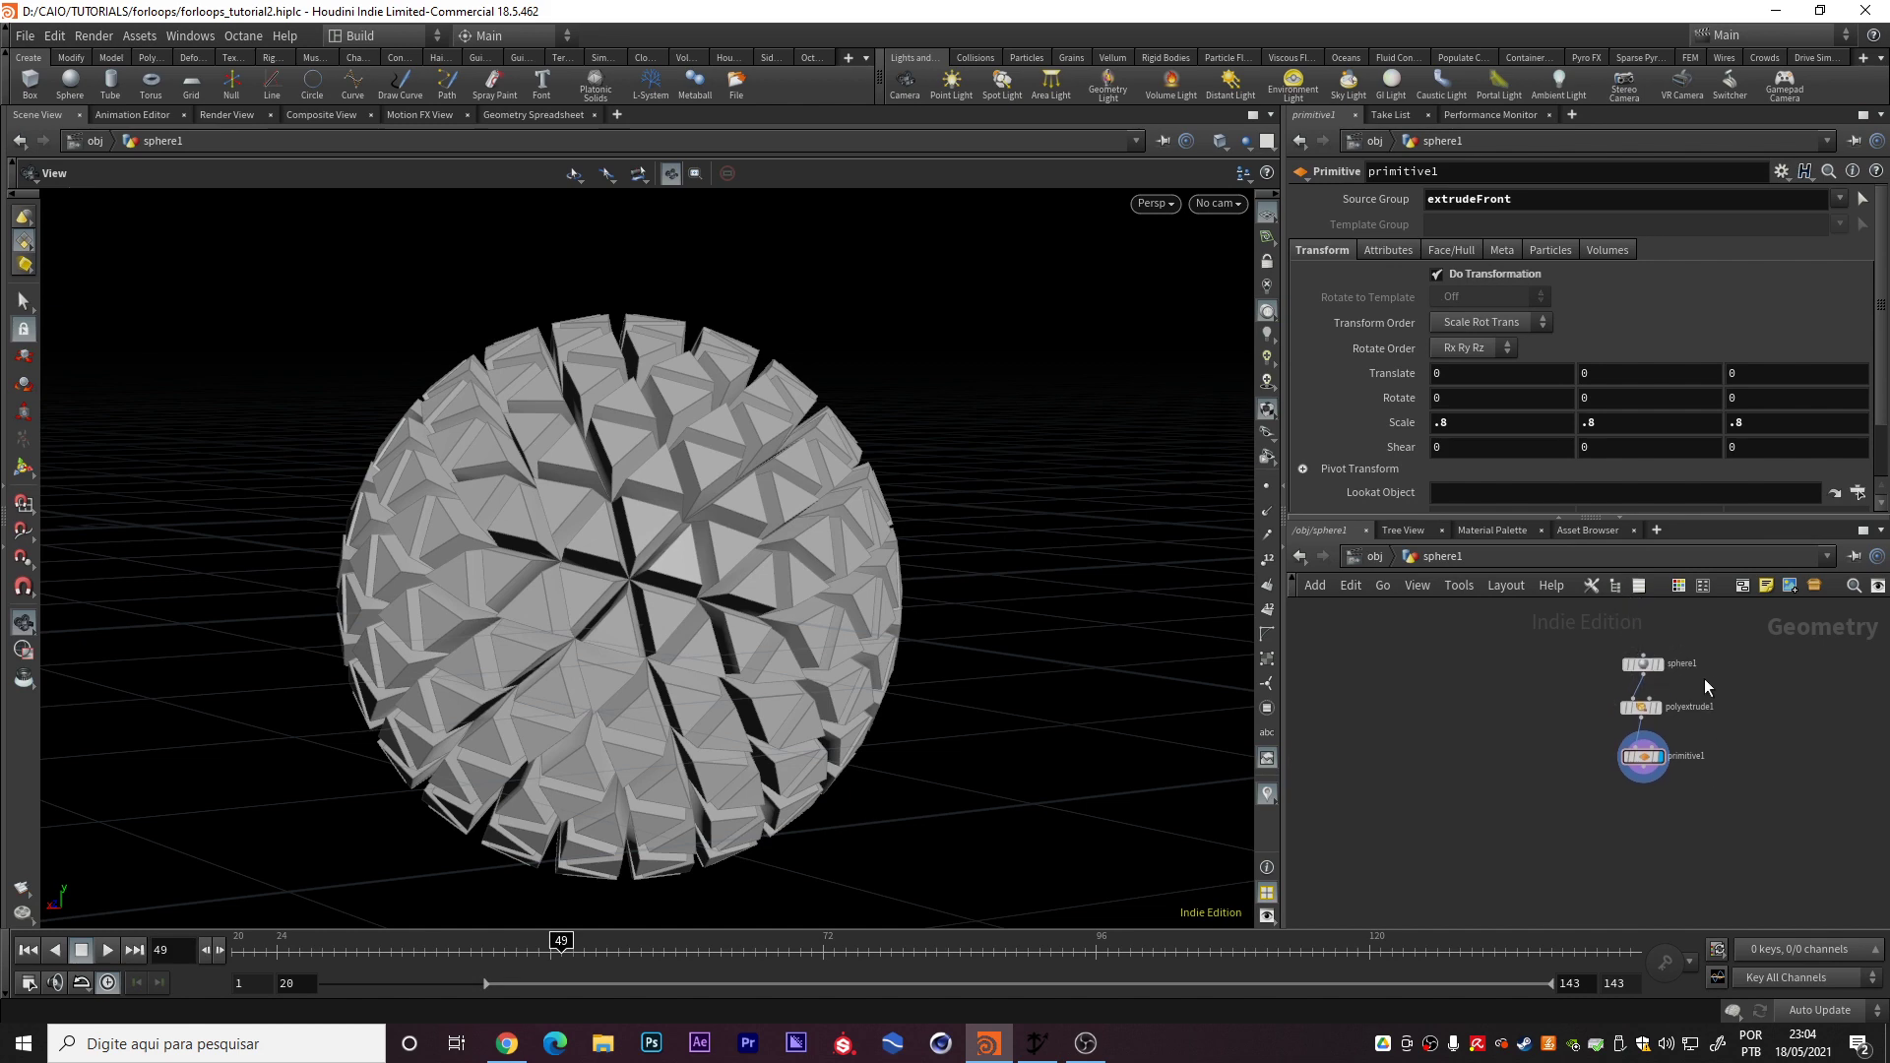
Add a For-Loop with Feedback block beside the existing sphere, PolyExtrude and Primitive chain
scroll(1690, 705, up, 4)
key(Tab)
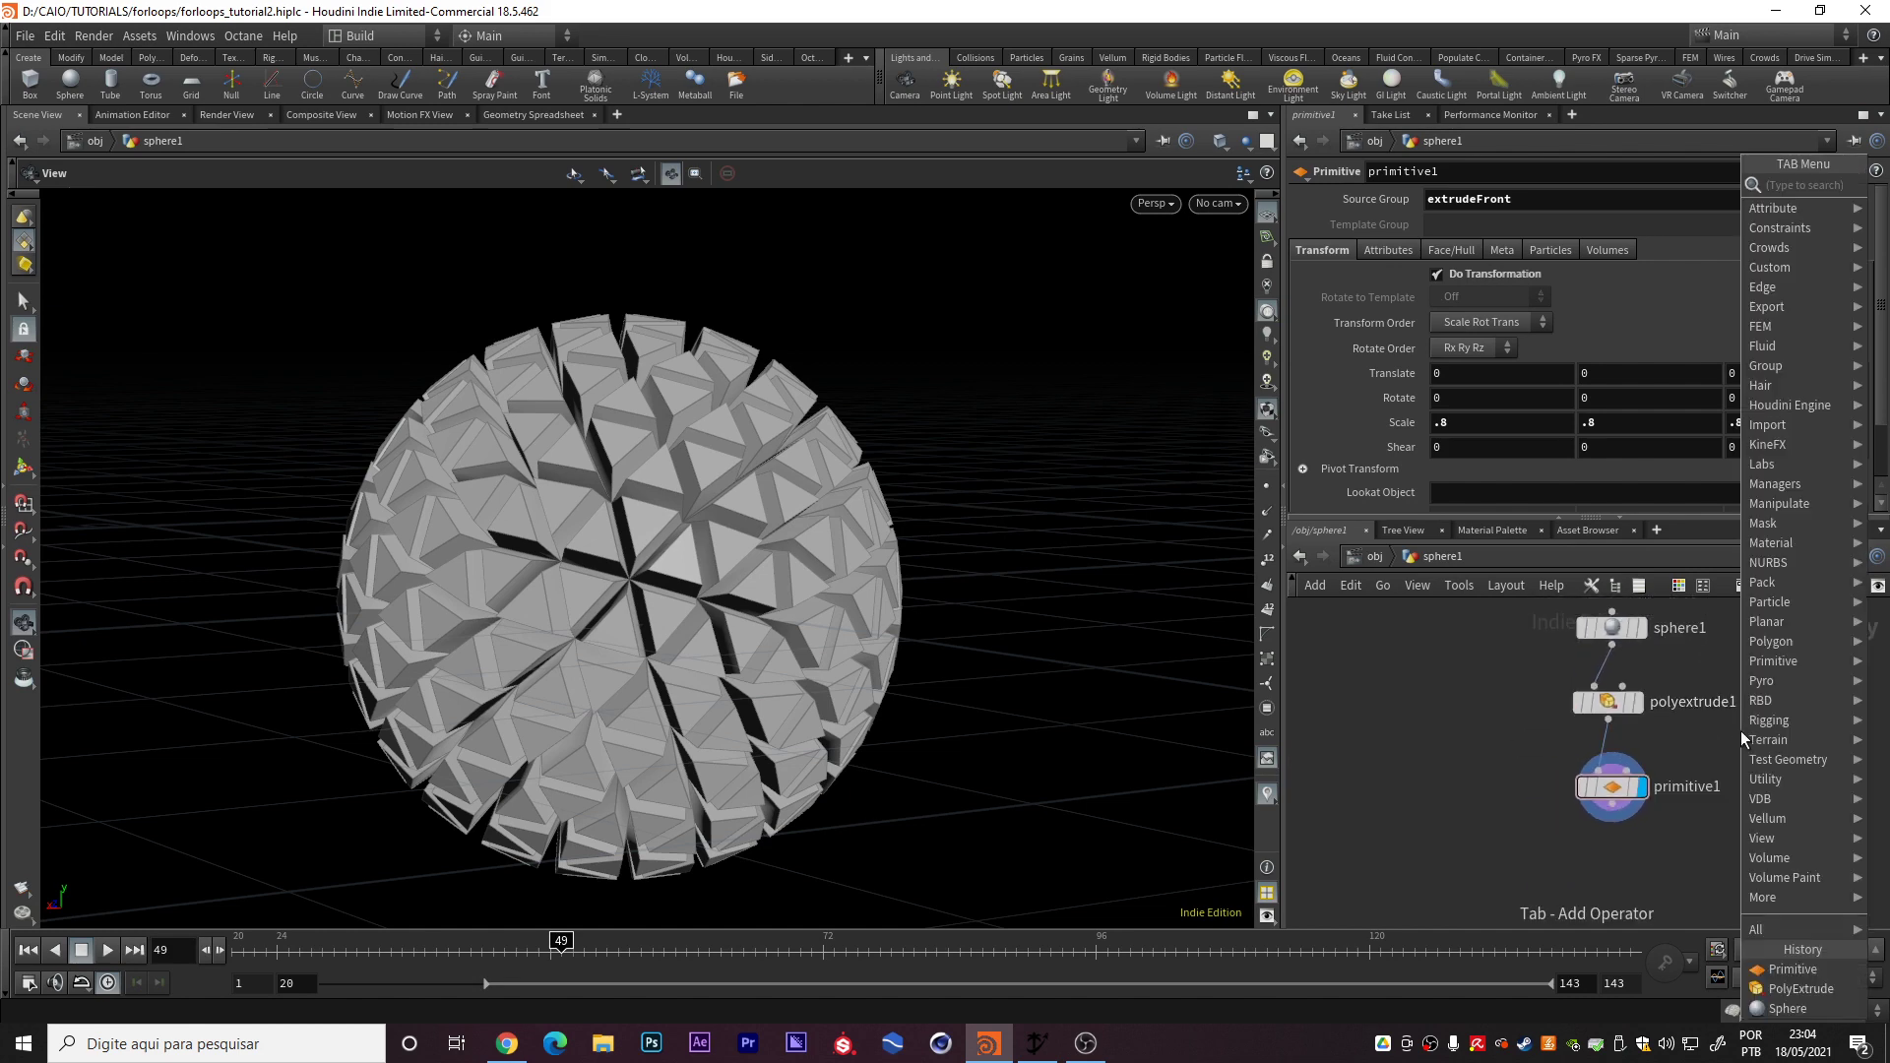
text(fro l)
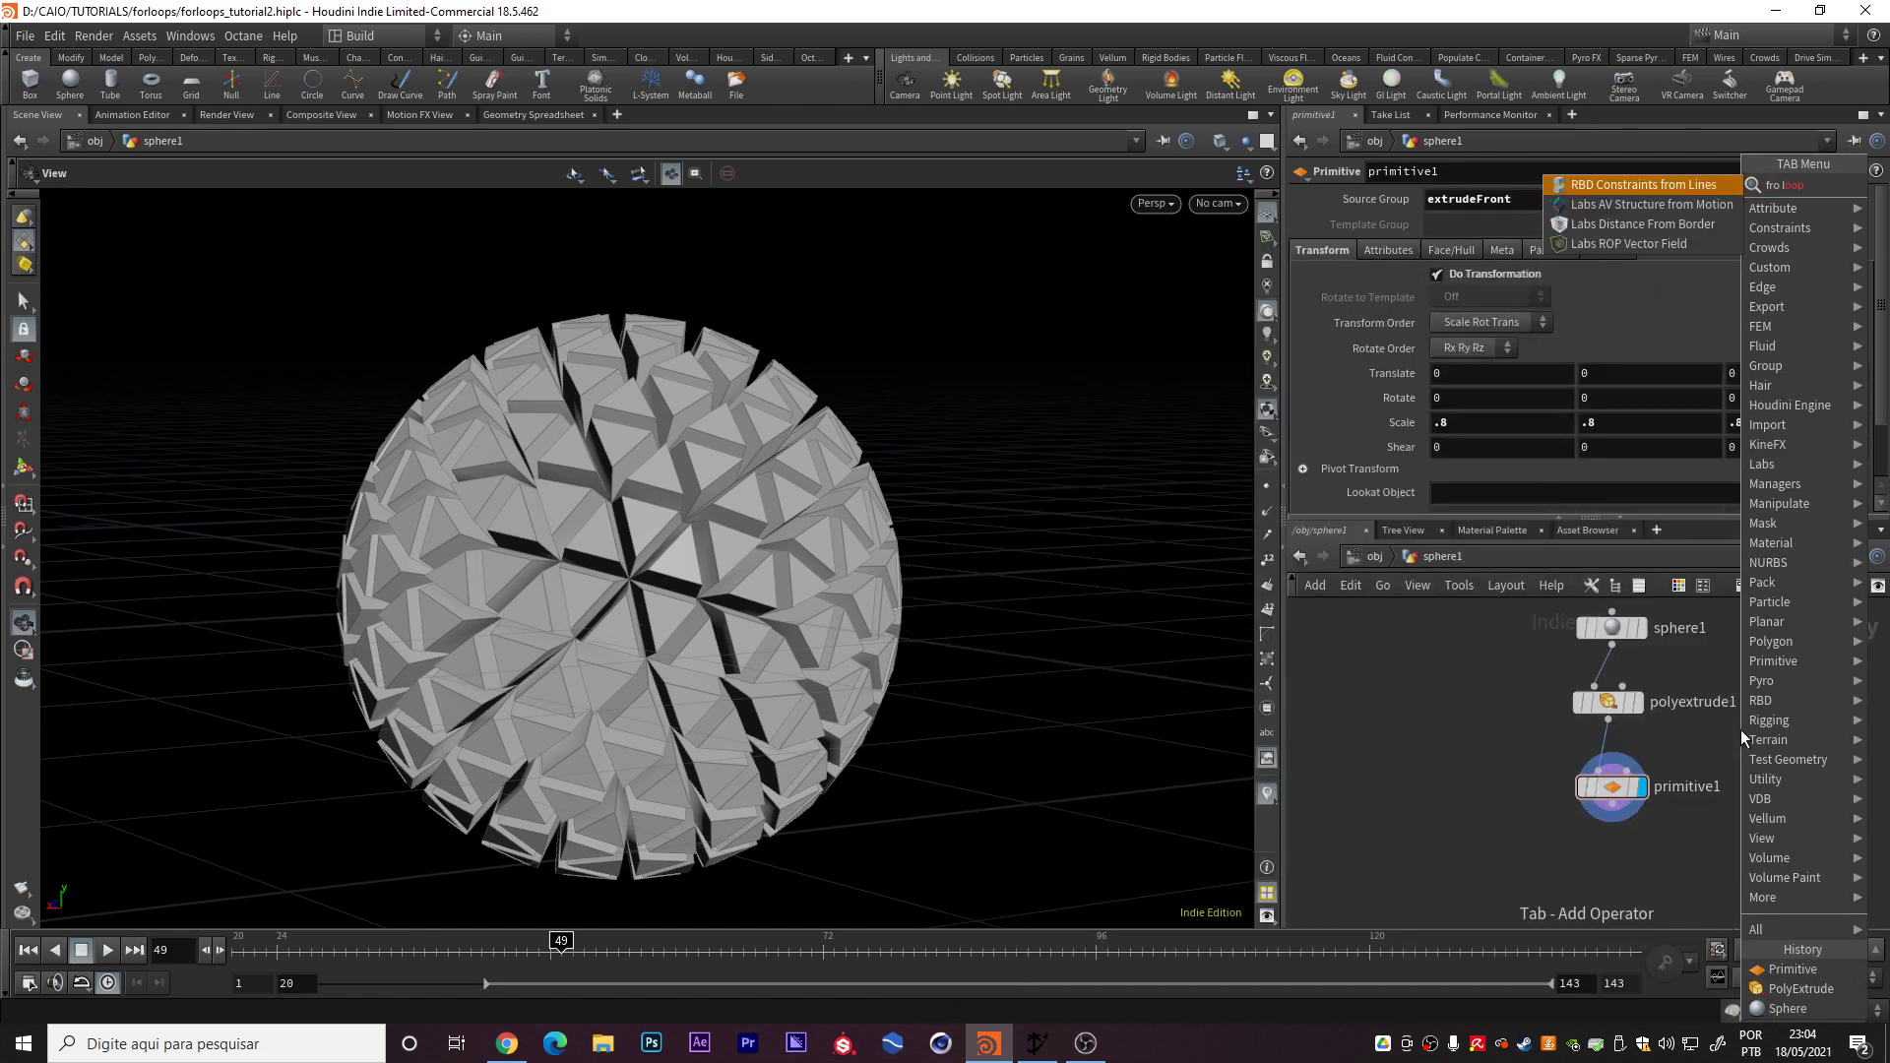
text(oo)
key(BackSpace)
key(BackSpace)
key(BackSpace)
key(BackSpace)
key(BackSpace)
key(BackSpace)
key(BackSpace)
text(for lo)
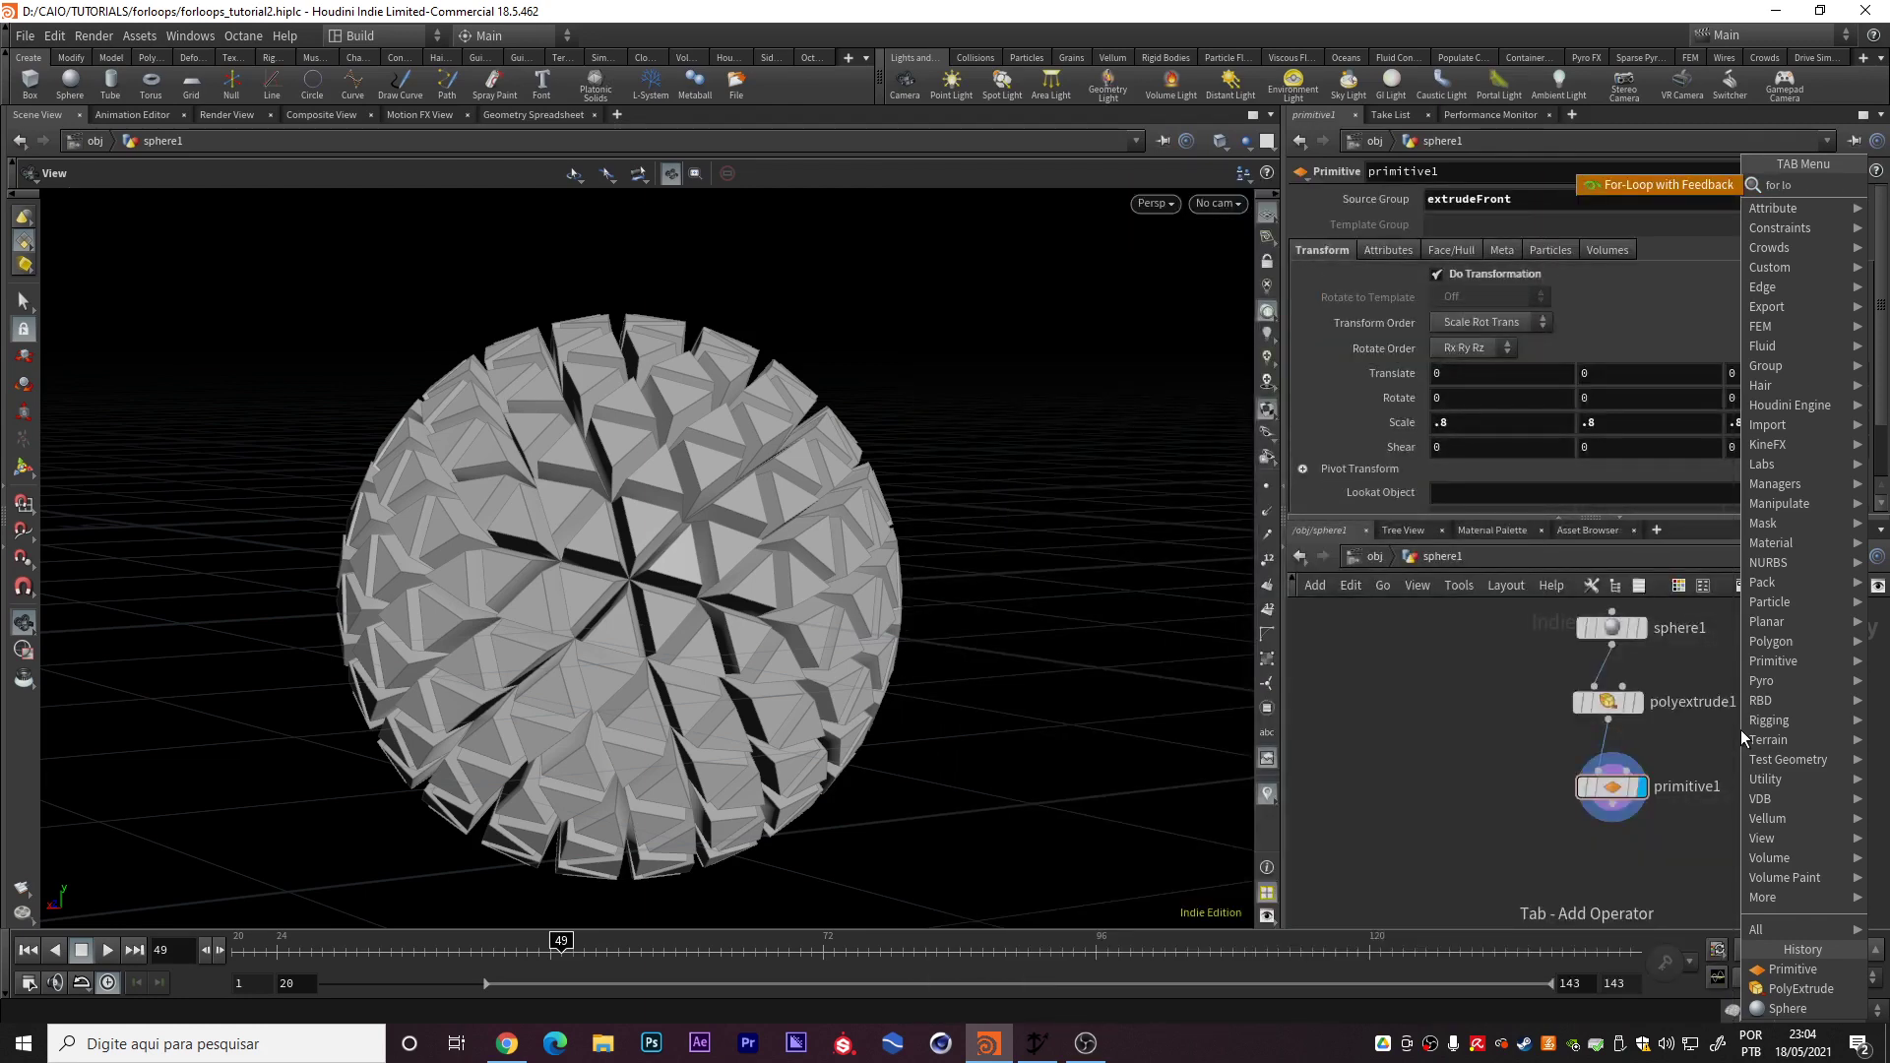
key(Return)
click(1725, 677)
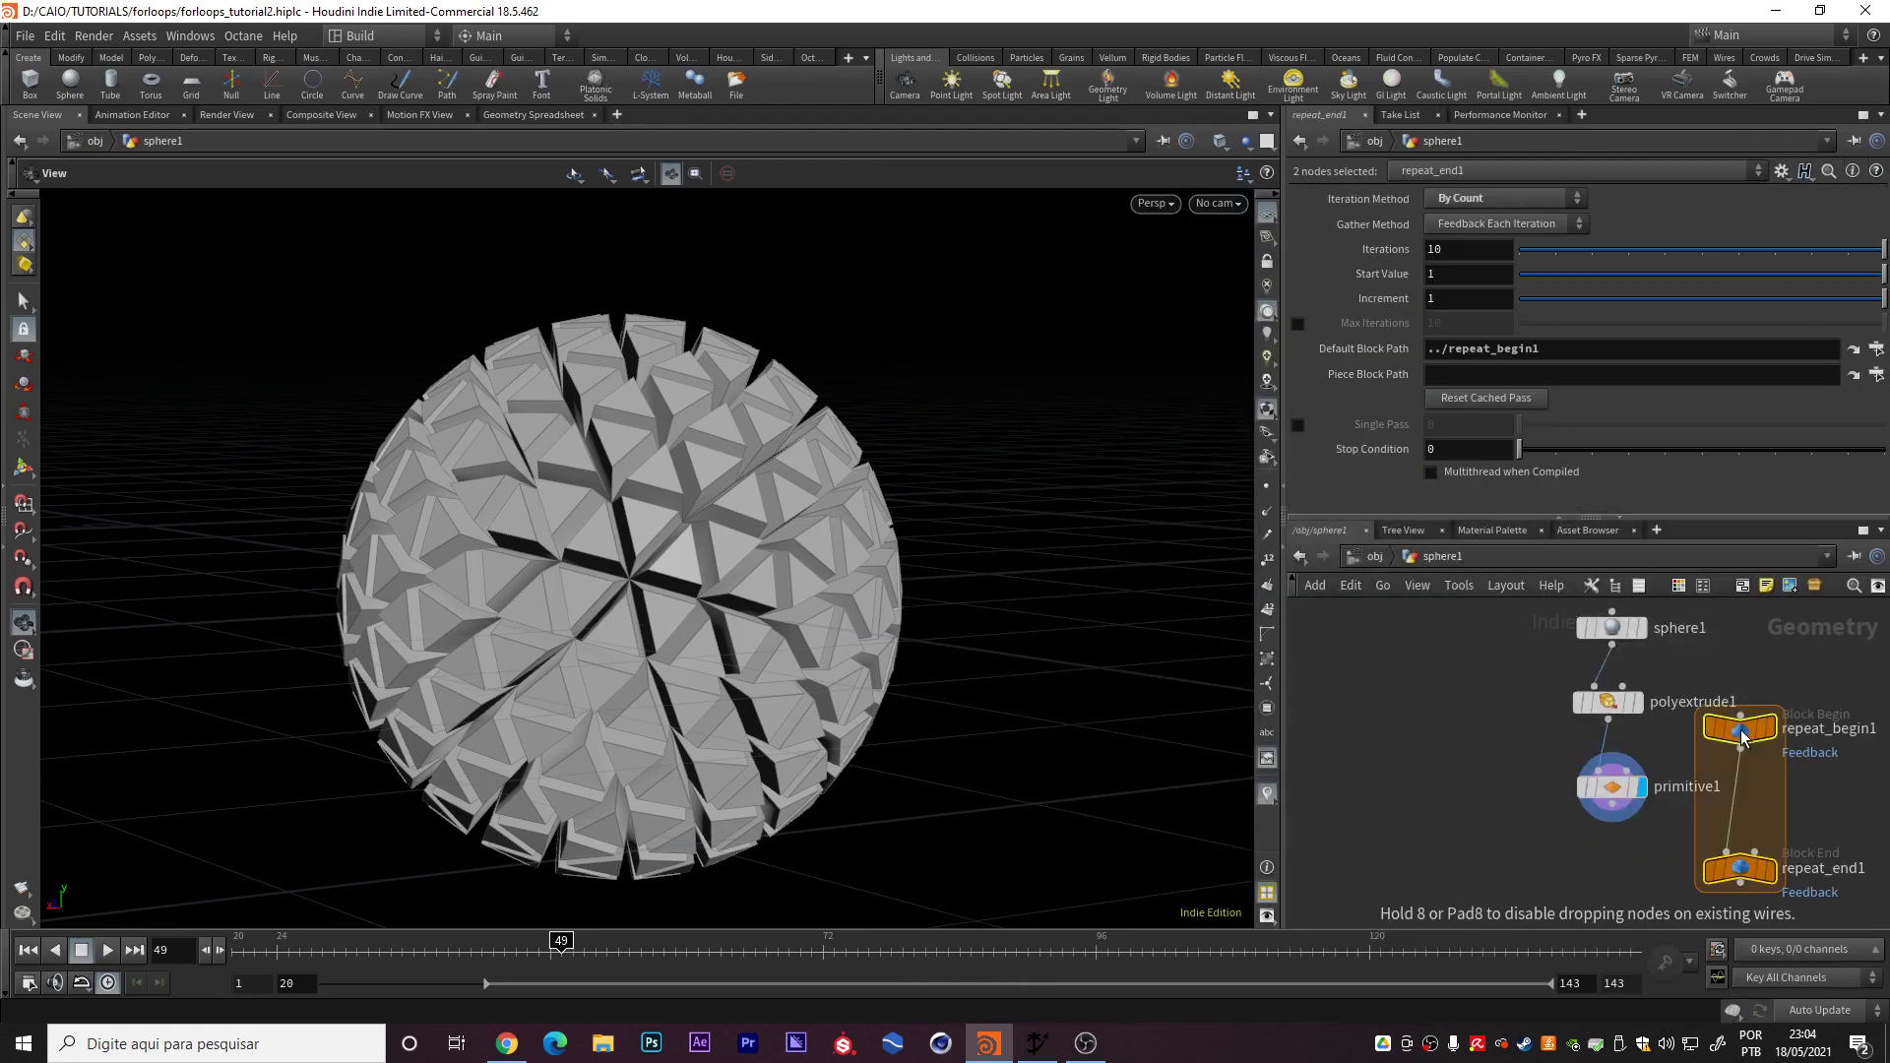
middle_click(1725, 677)
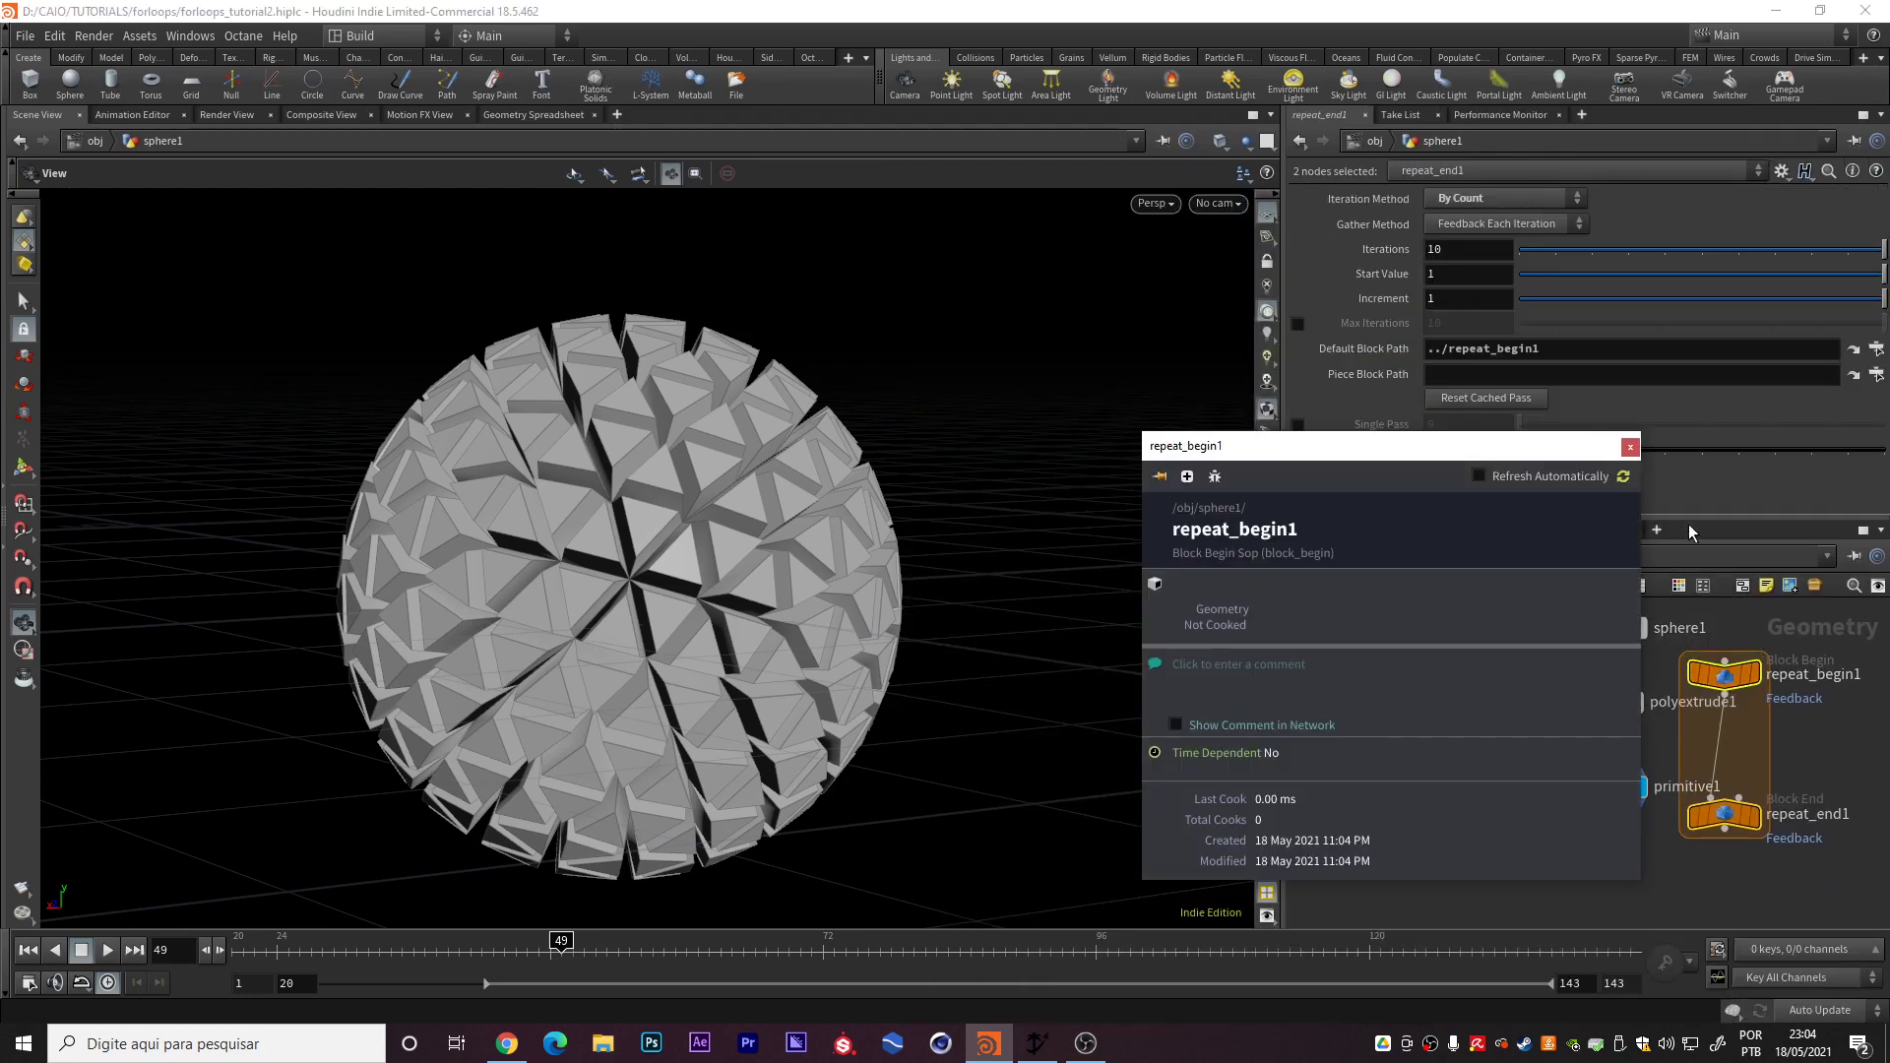
click(1628, 446)
Insert the PolyExtrude and Primitive nodes between the loop's begin and end blocks, and wire the sphere into the begin block
drag(1605, 714, 1721, 730)
drag(1615, 788, 1718, 817)
click(1612, 646)
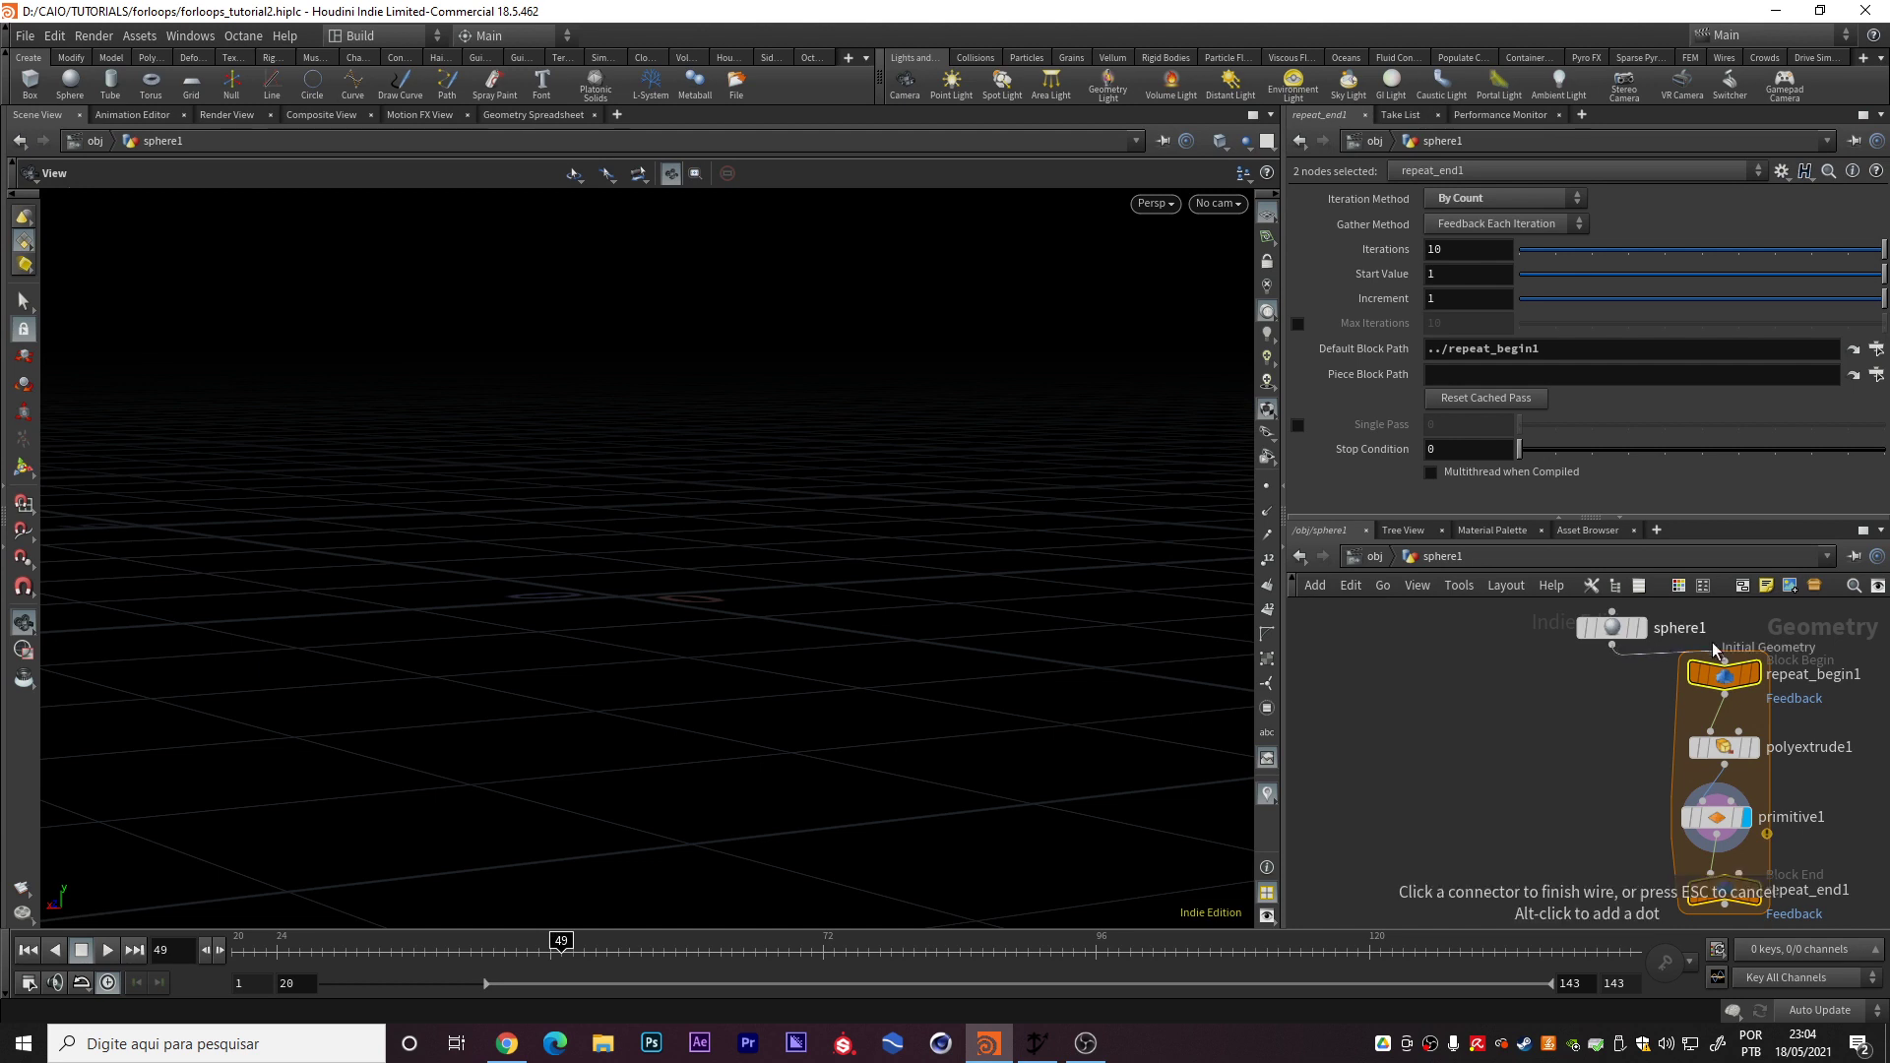
click(1719, 652)
Line up the loop's four nodes directly beneath the sphere node
middle_drag(1650, 701, 1593, 683)
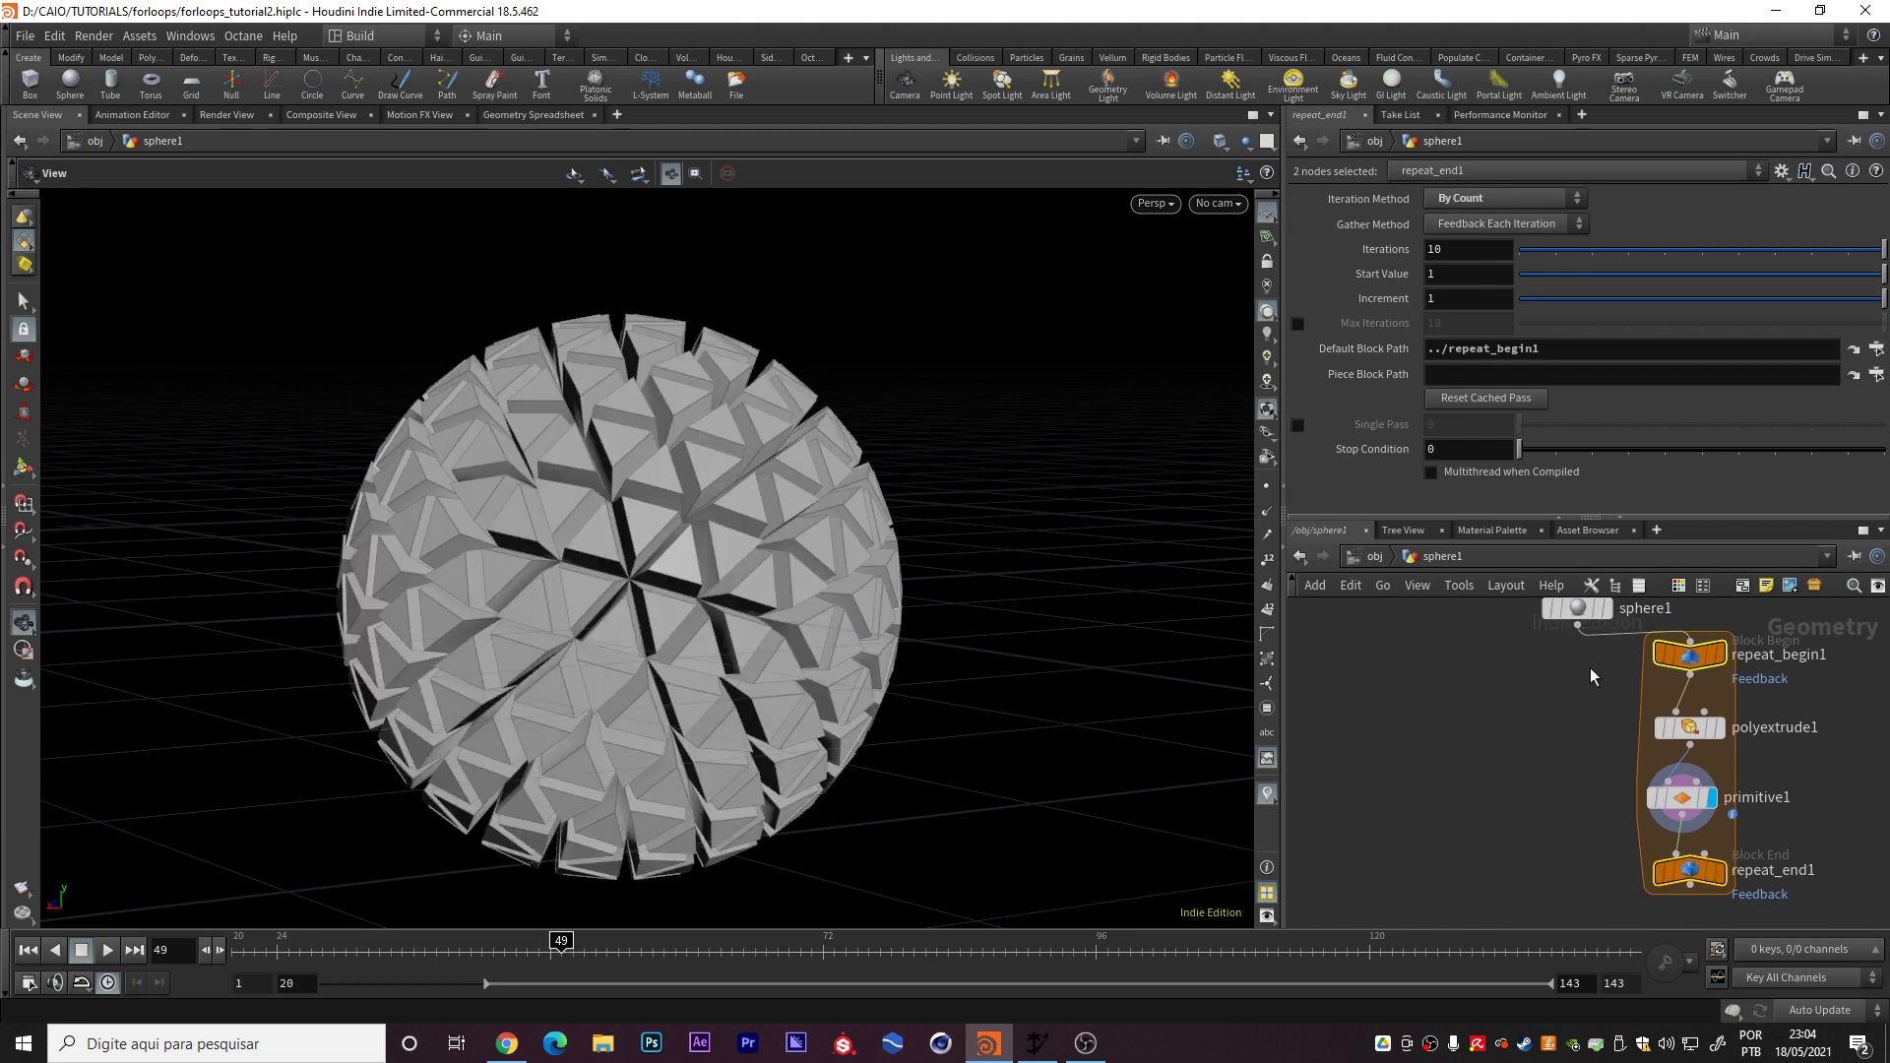
drag(1591, 641, 1629, 891)
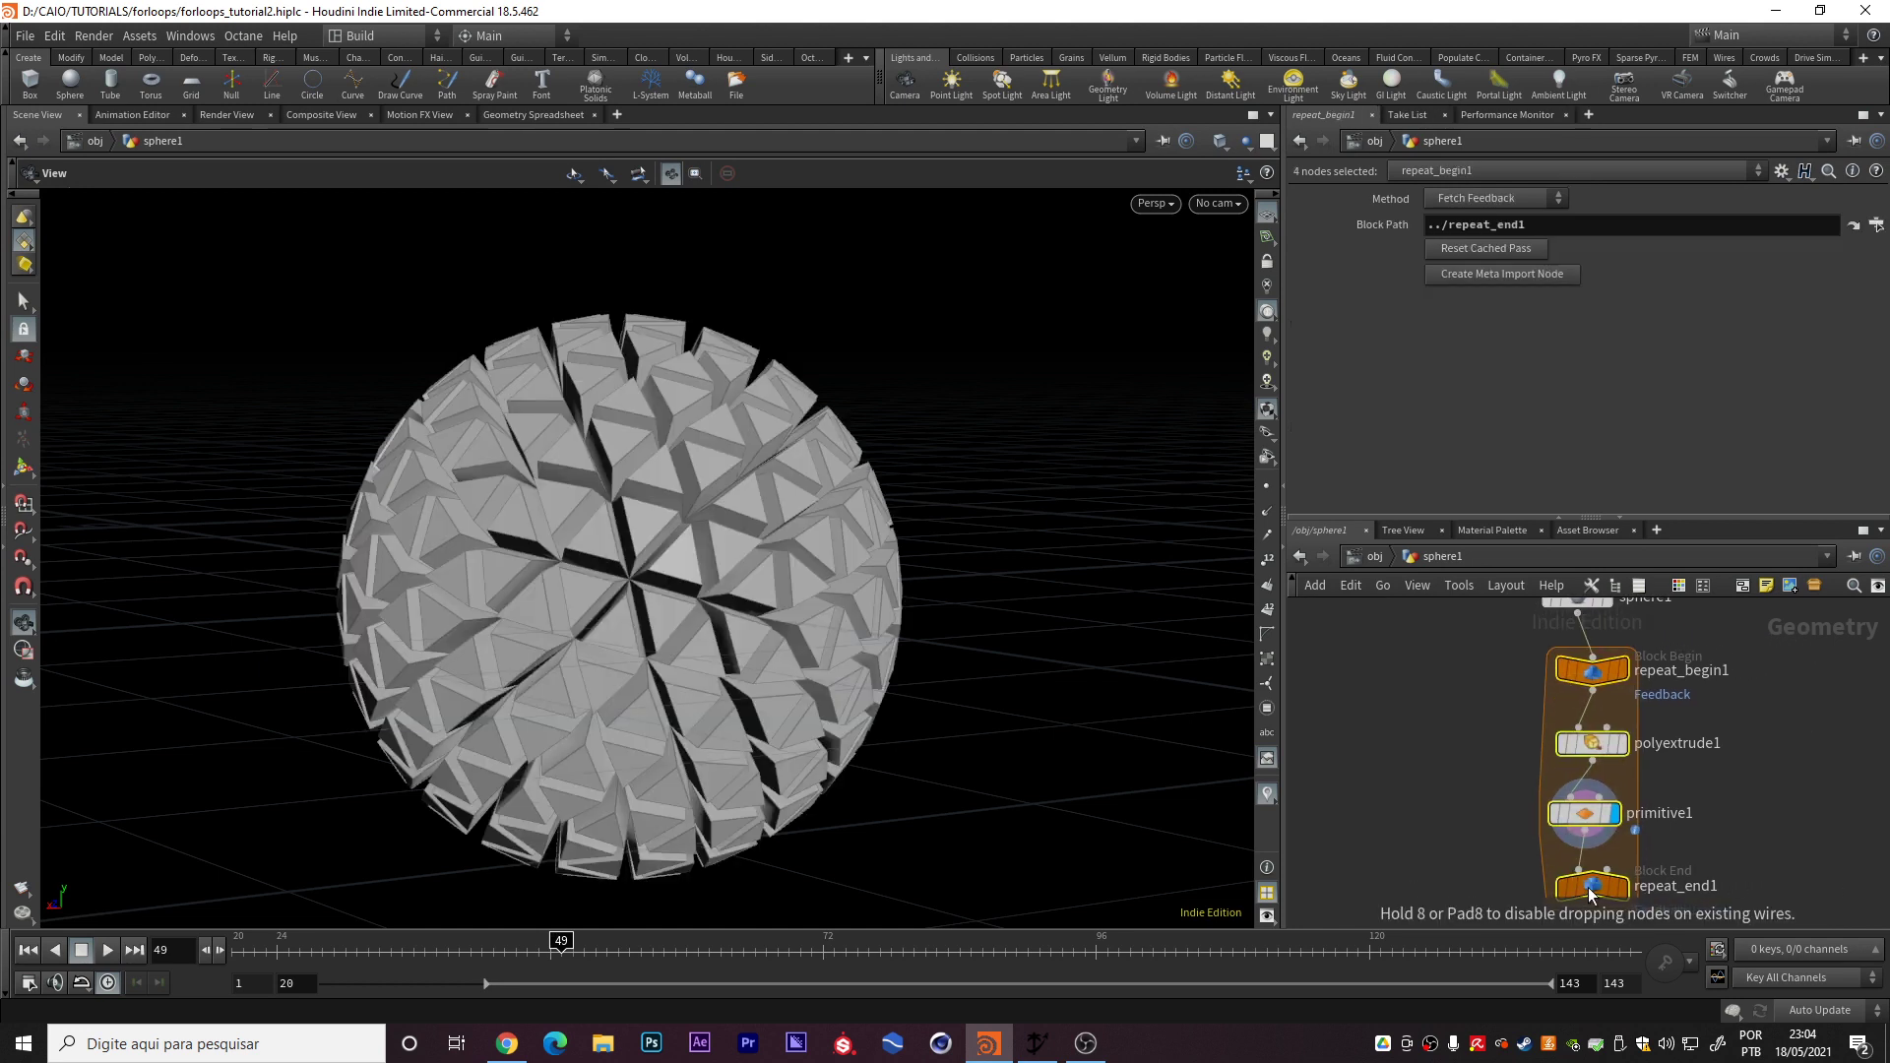
scroll(1644, 738, down, 3)
click(1704, 665)
scroll(1635, 787, up, 3)
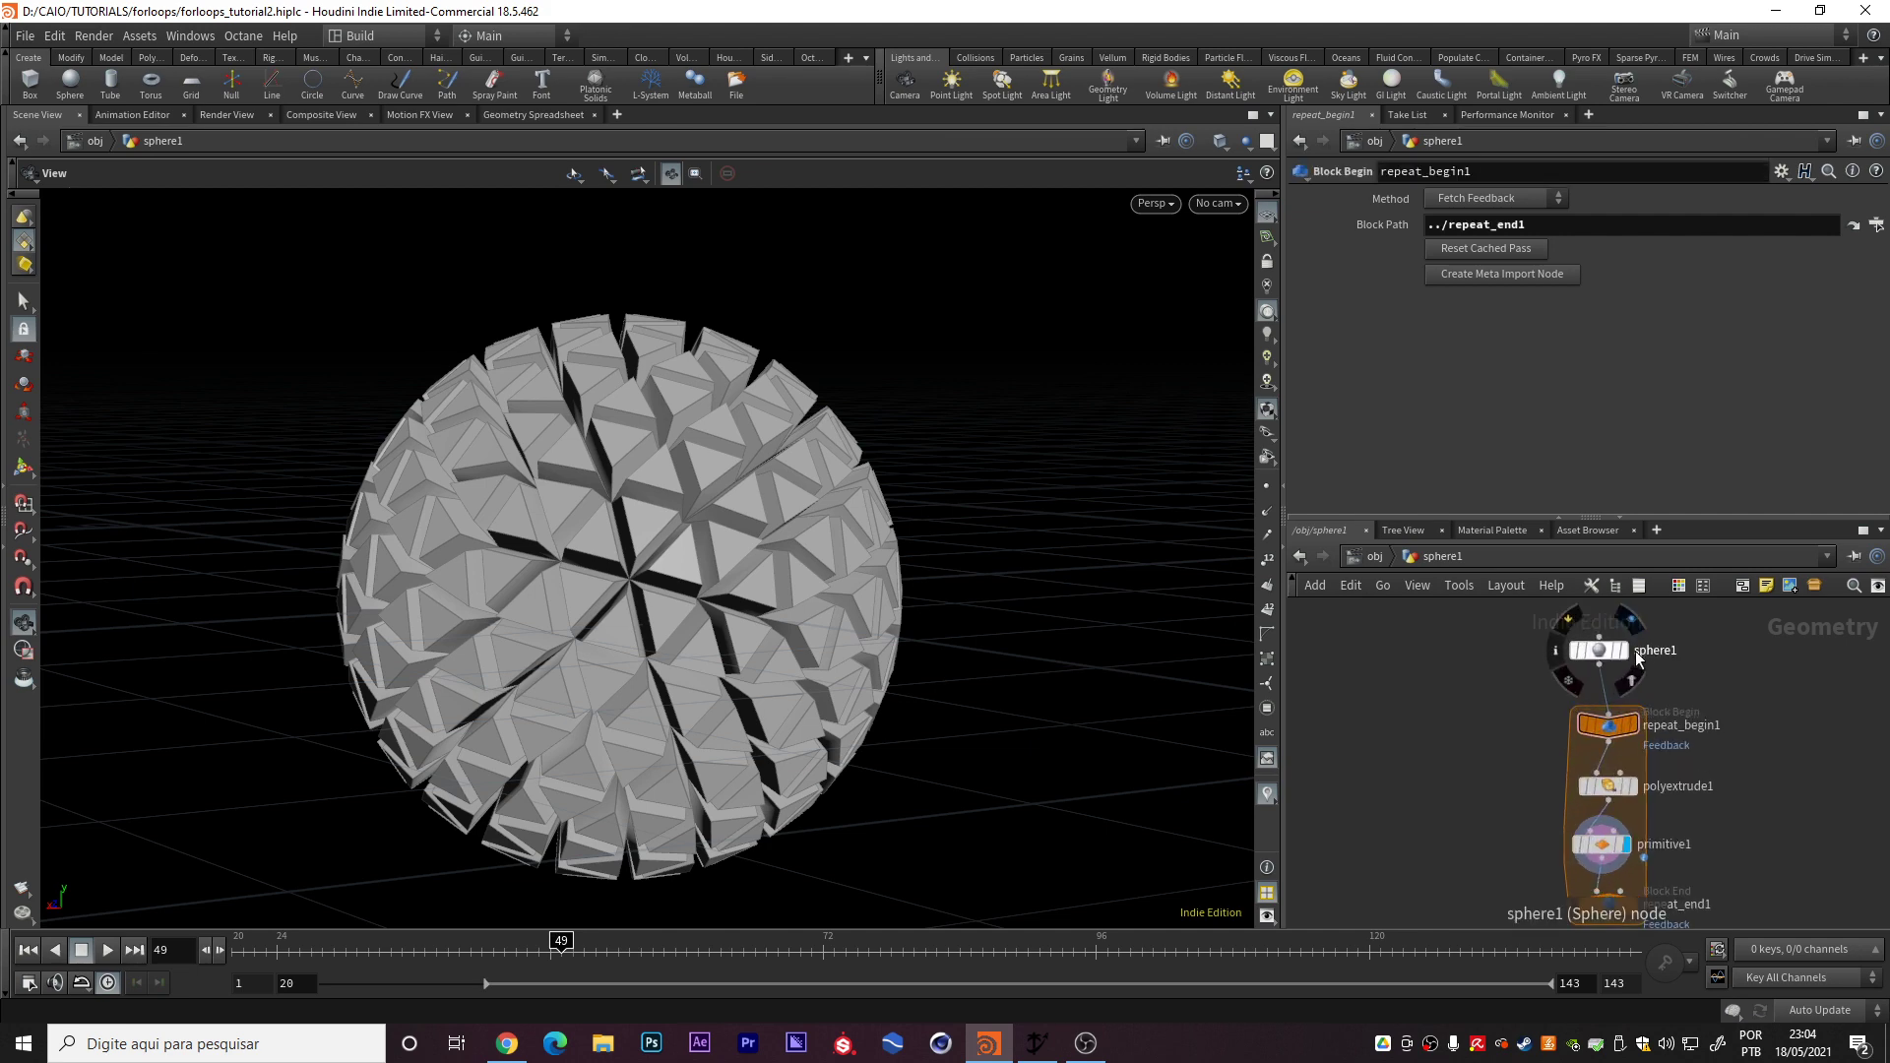
Add a Normal node wired to the output of the loop's end block and display its result
click(1625, 788)
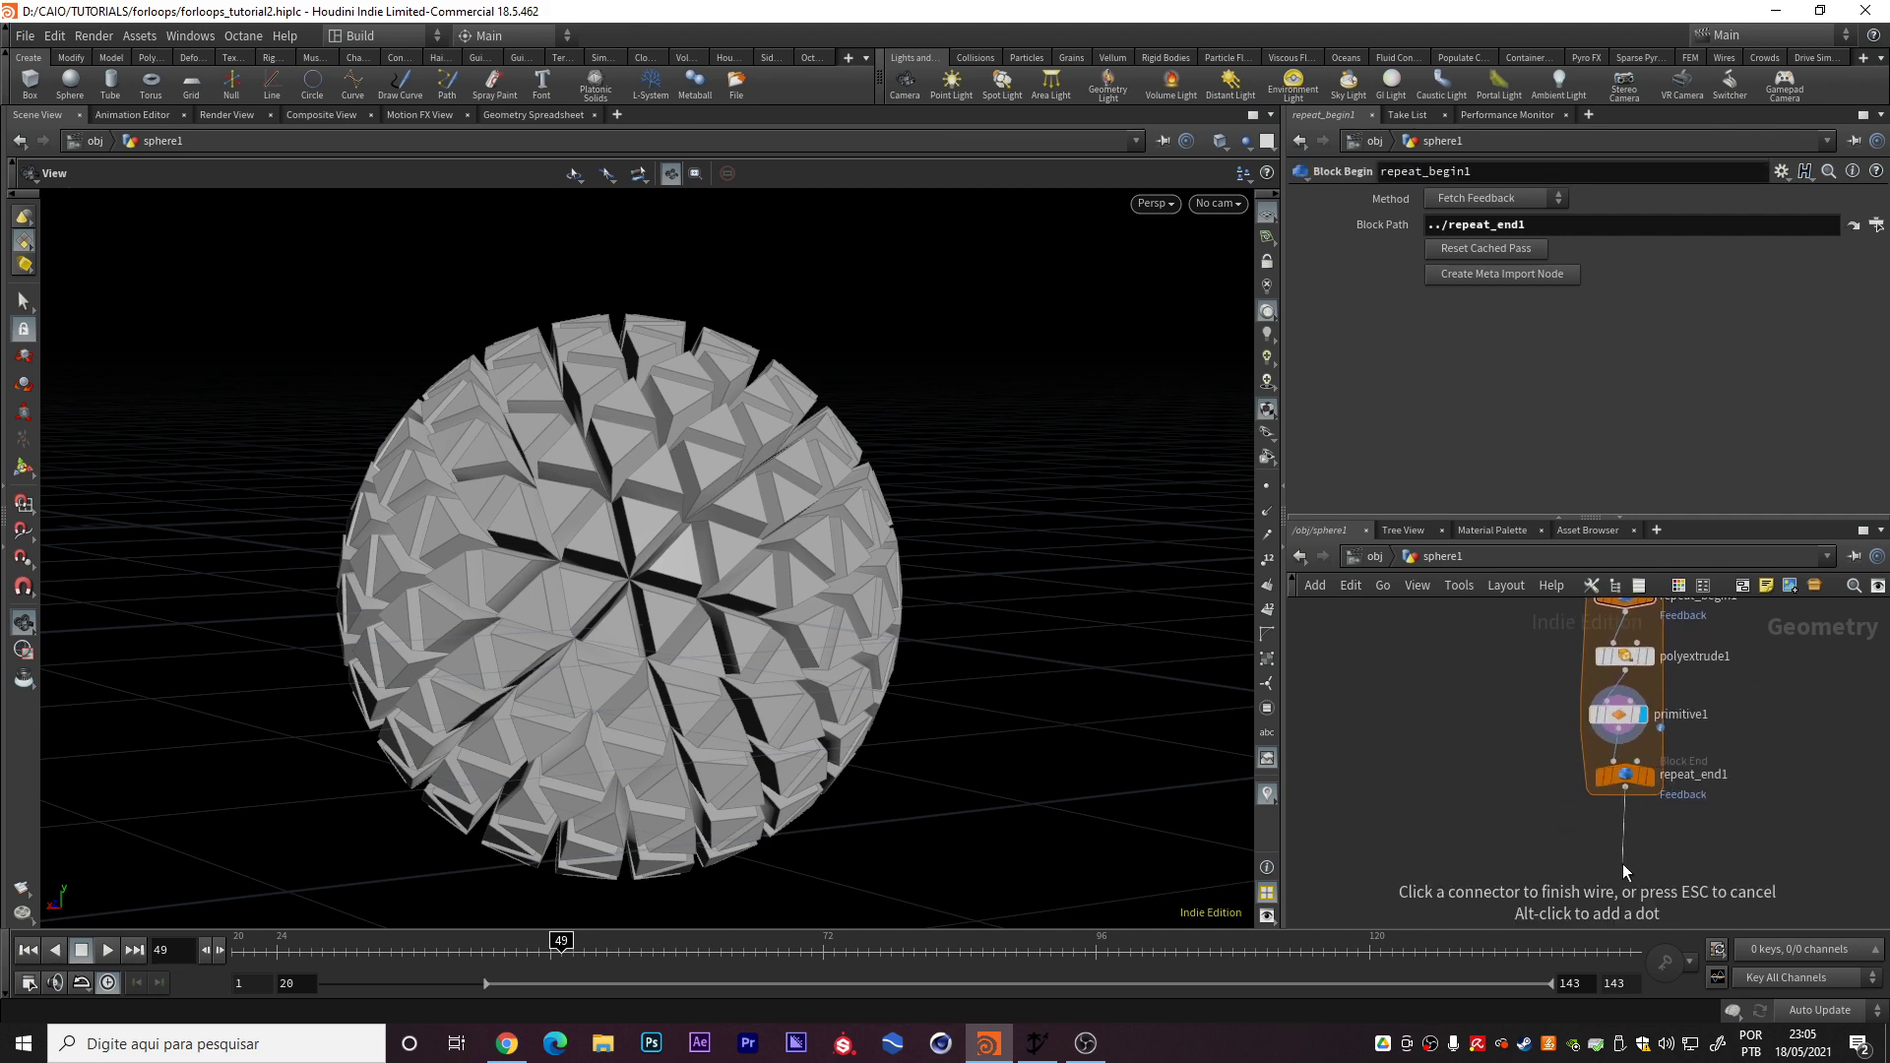
key(Tab)
text(nor)
key(Return)
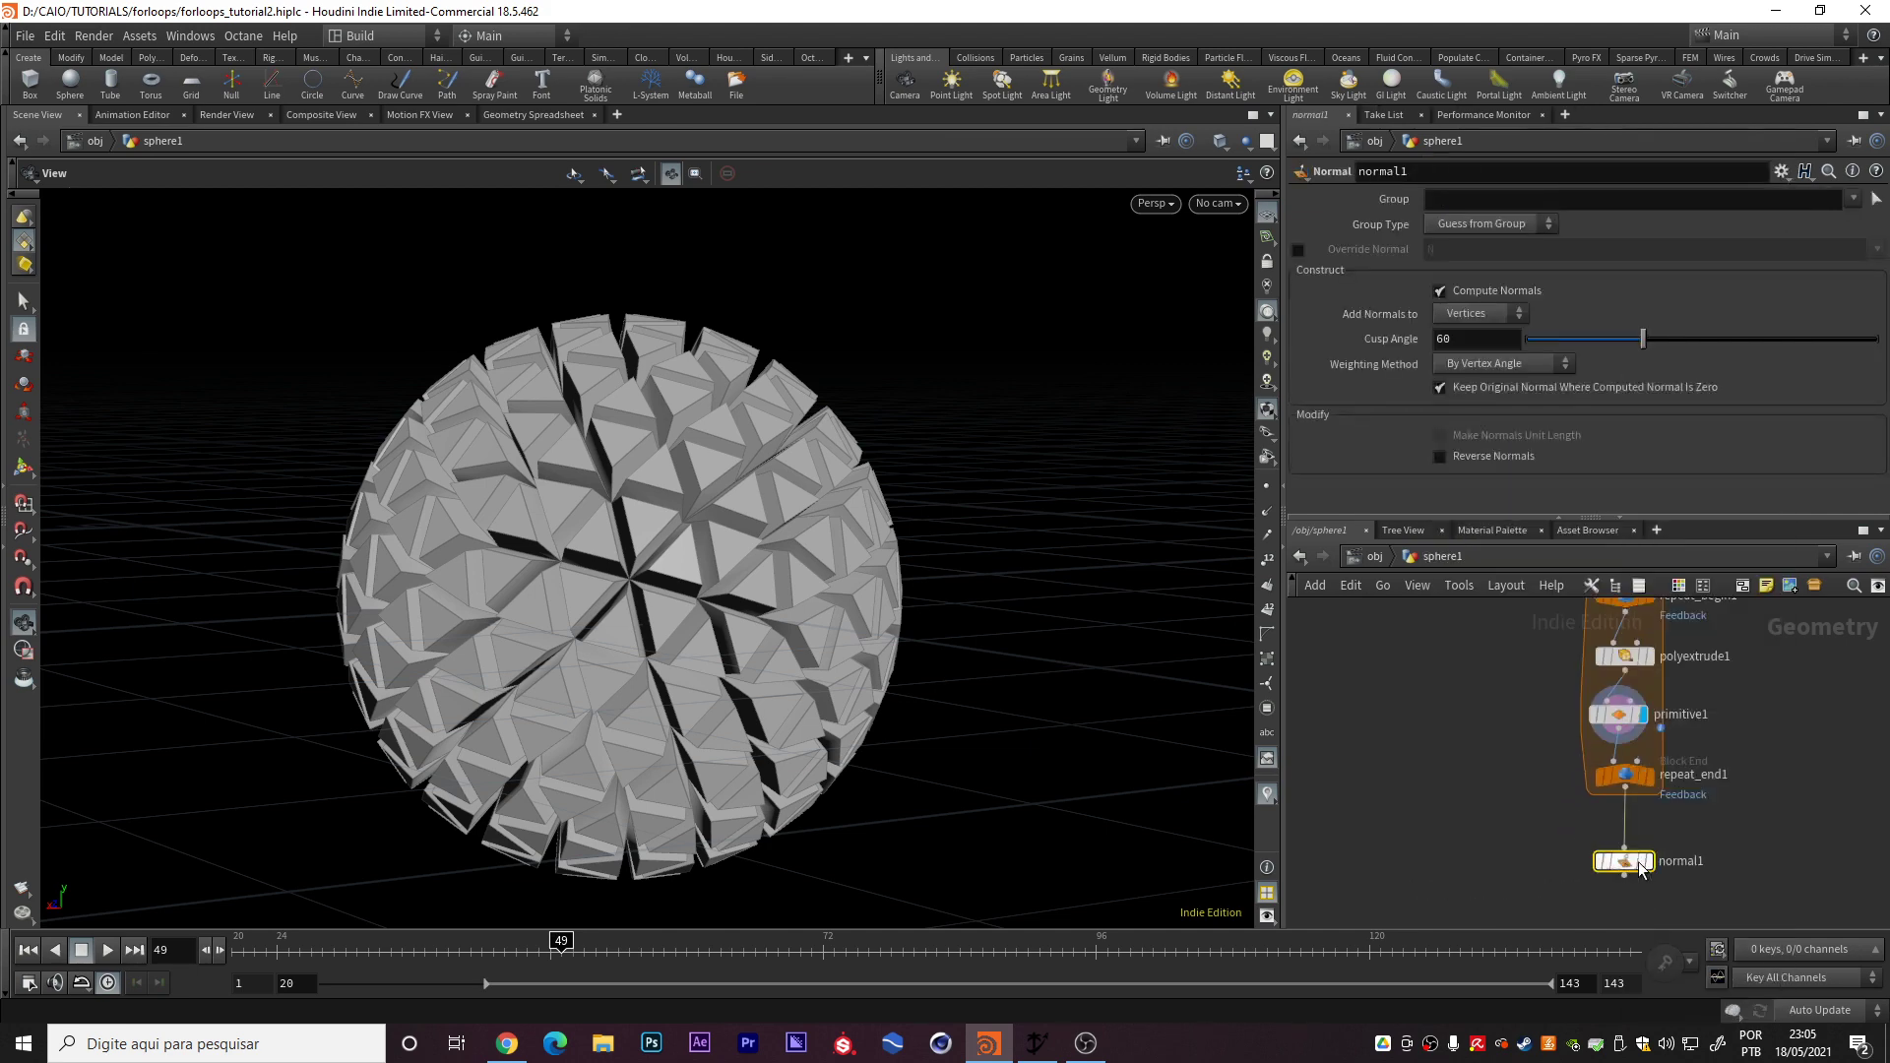
mouse_move(1650, 866)
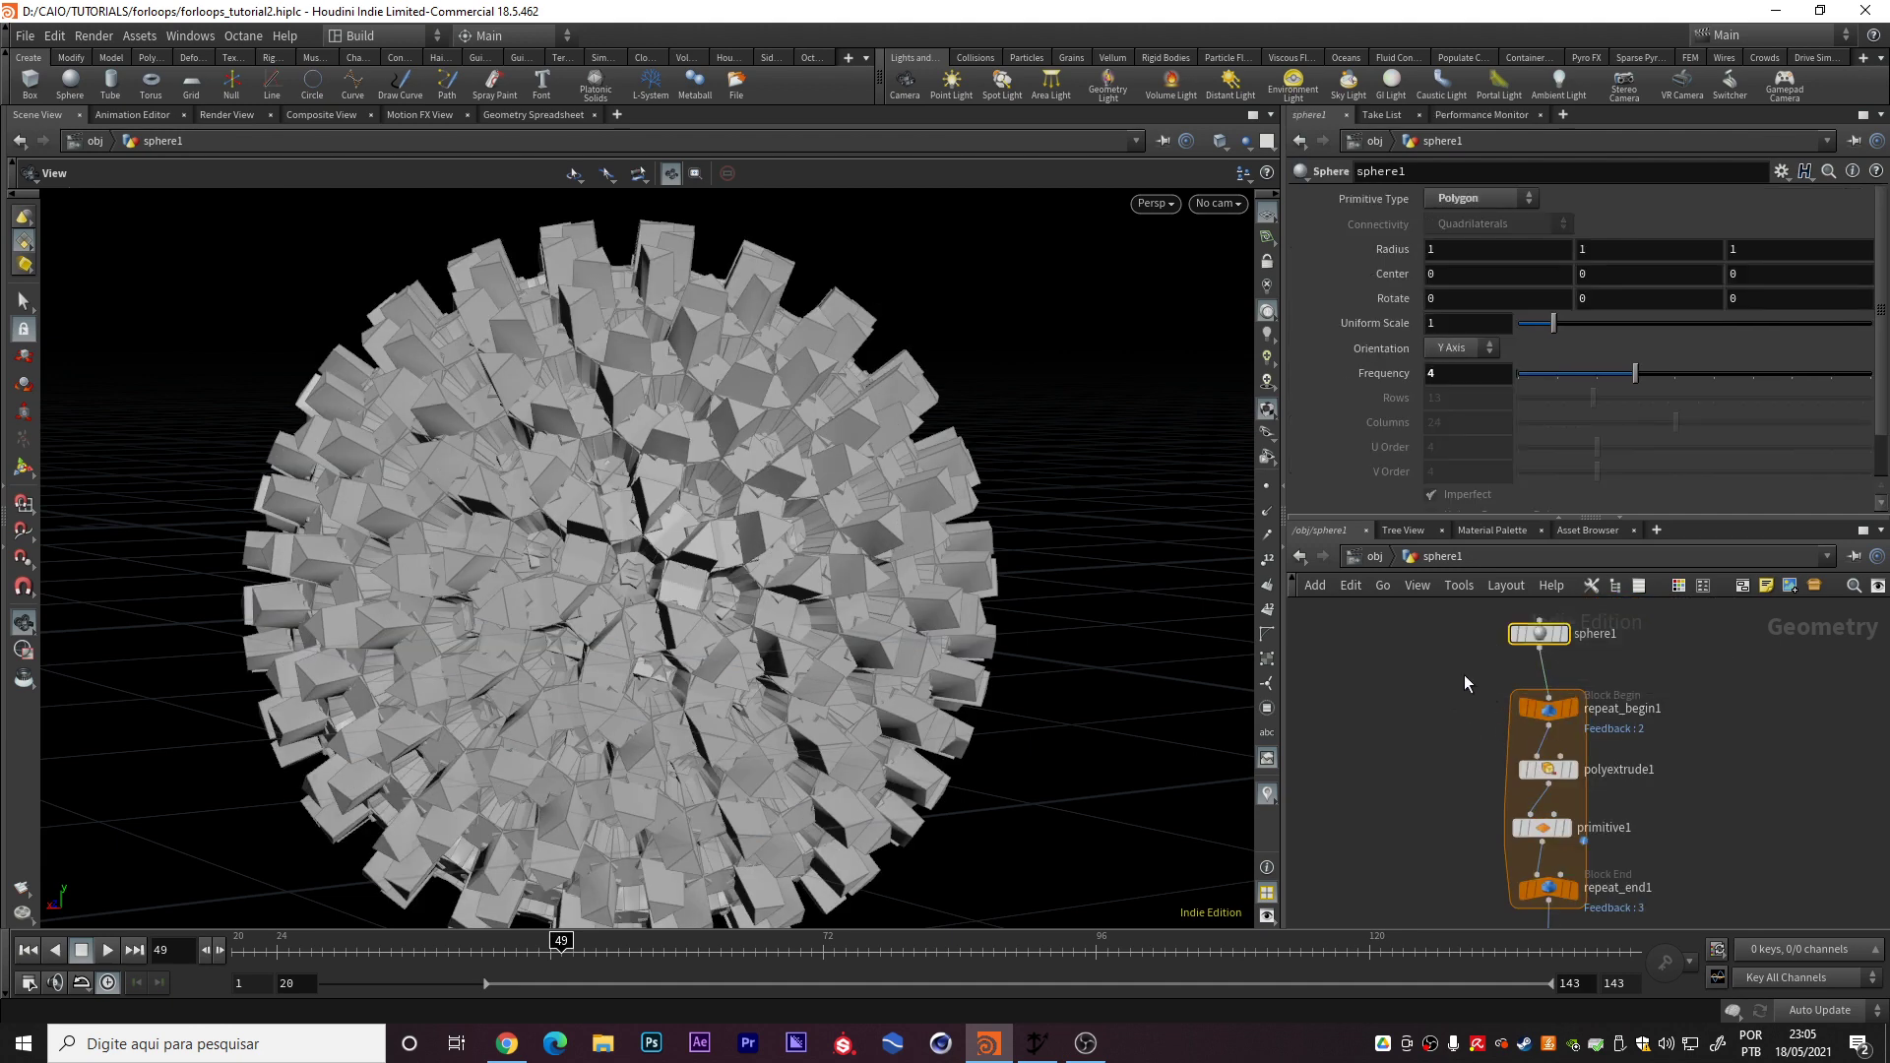
Examine the loop's nodes in order, from the begin block to the end block's parameters
drag(1463, 675, 1739, 740)
drag(1388, 729, 1628, 799)
drag(1467, 817, 1593, 865)
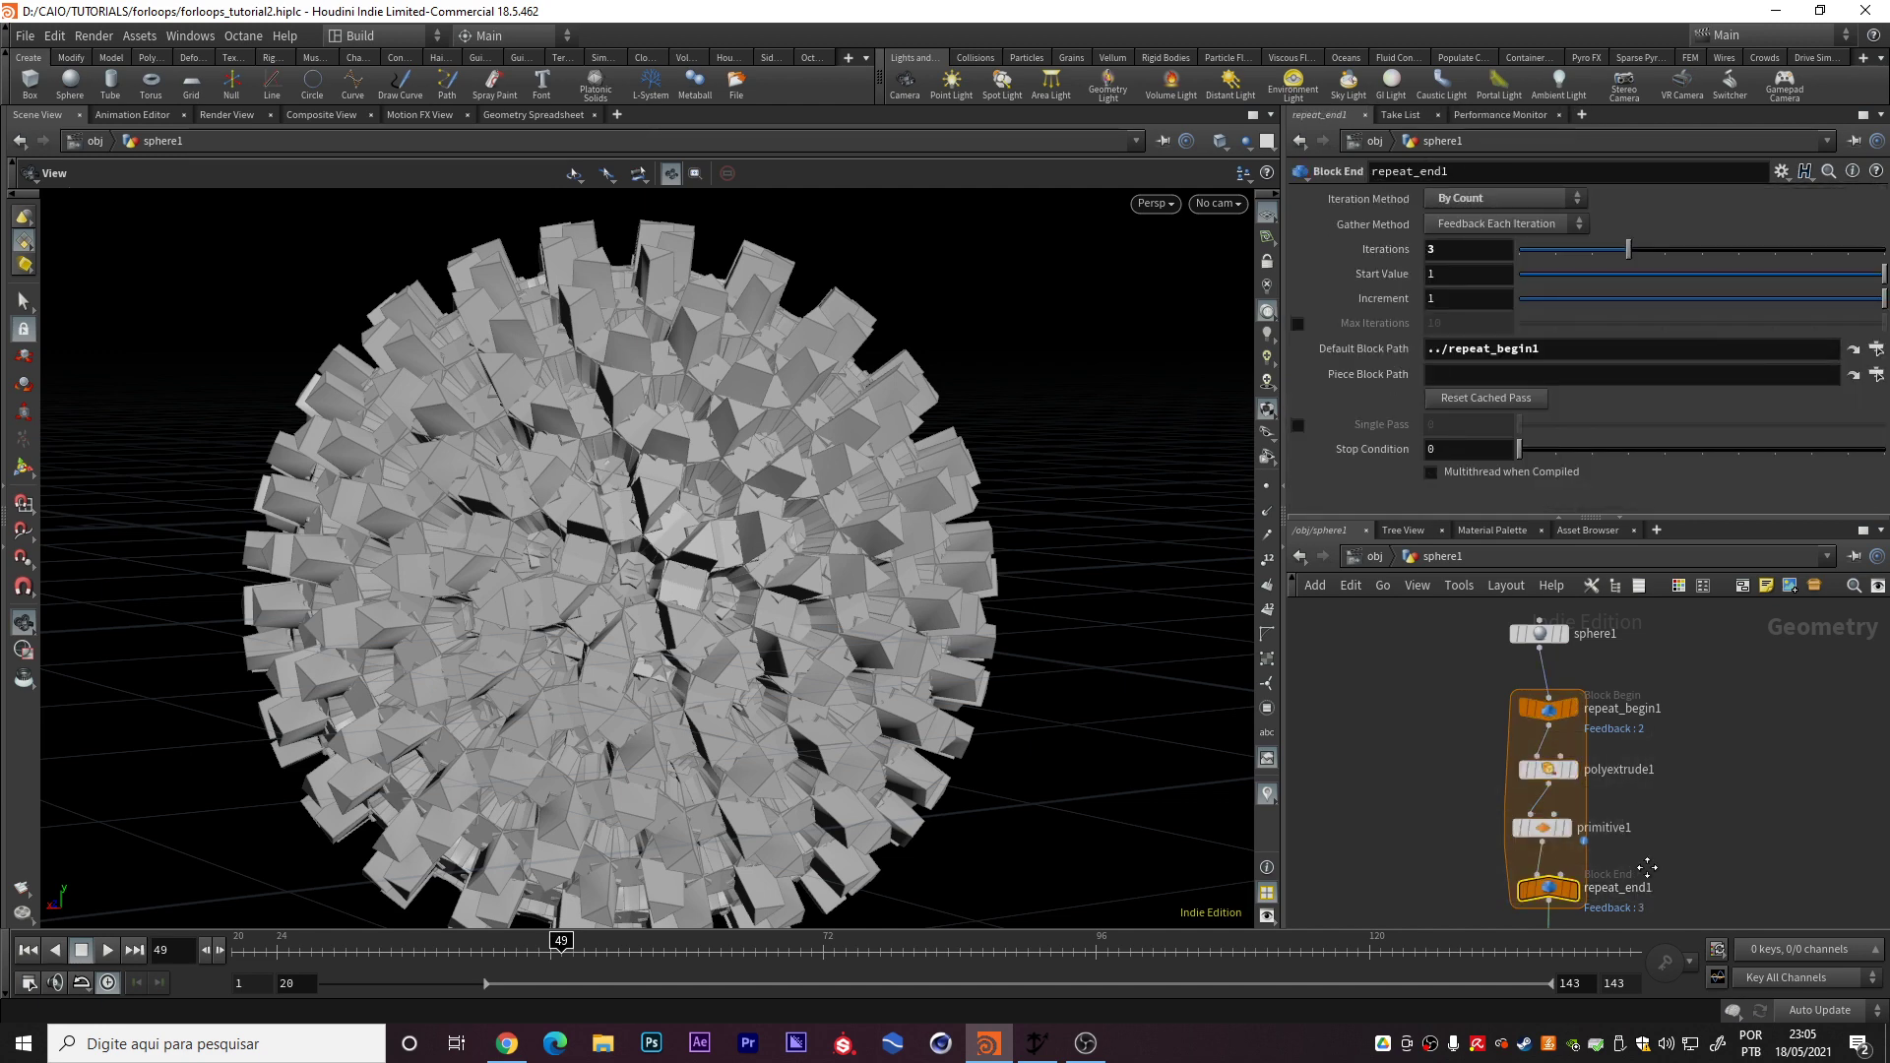
Move the Normal node slightly closer to the loop's end block
middle_drag(1648, 869, 1669, 720)
scroll(1645, 777, down, 3)
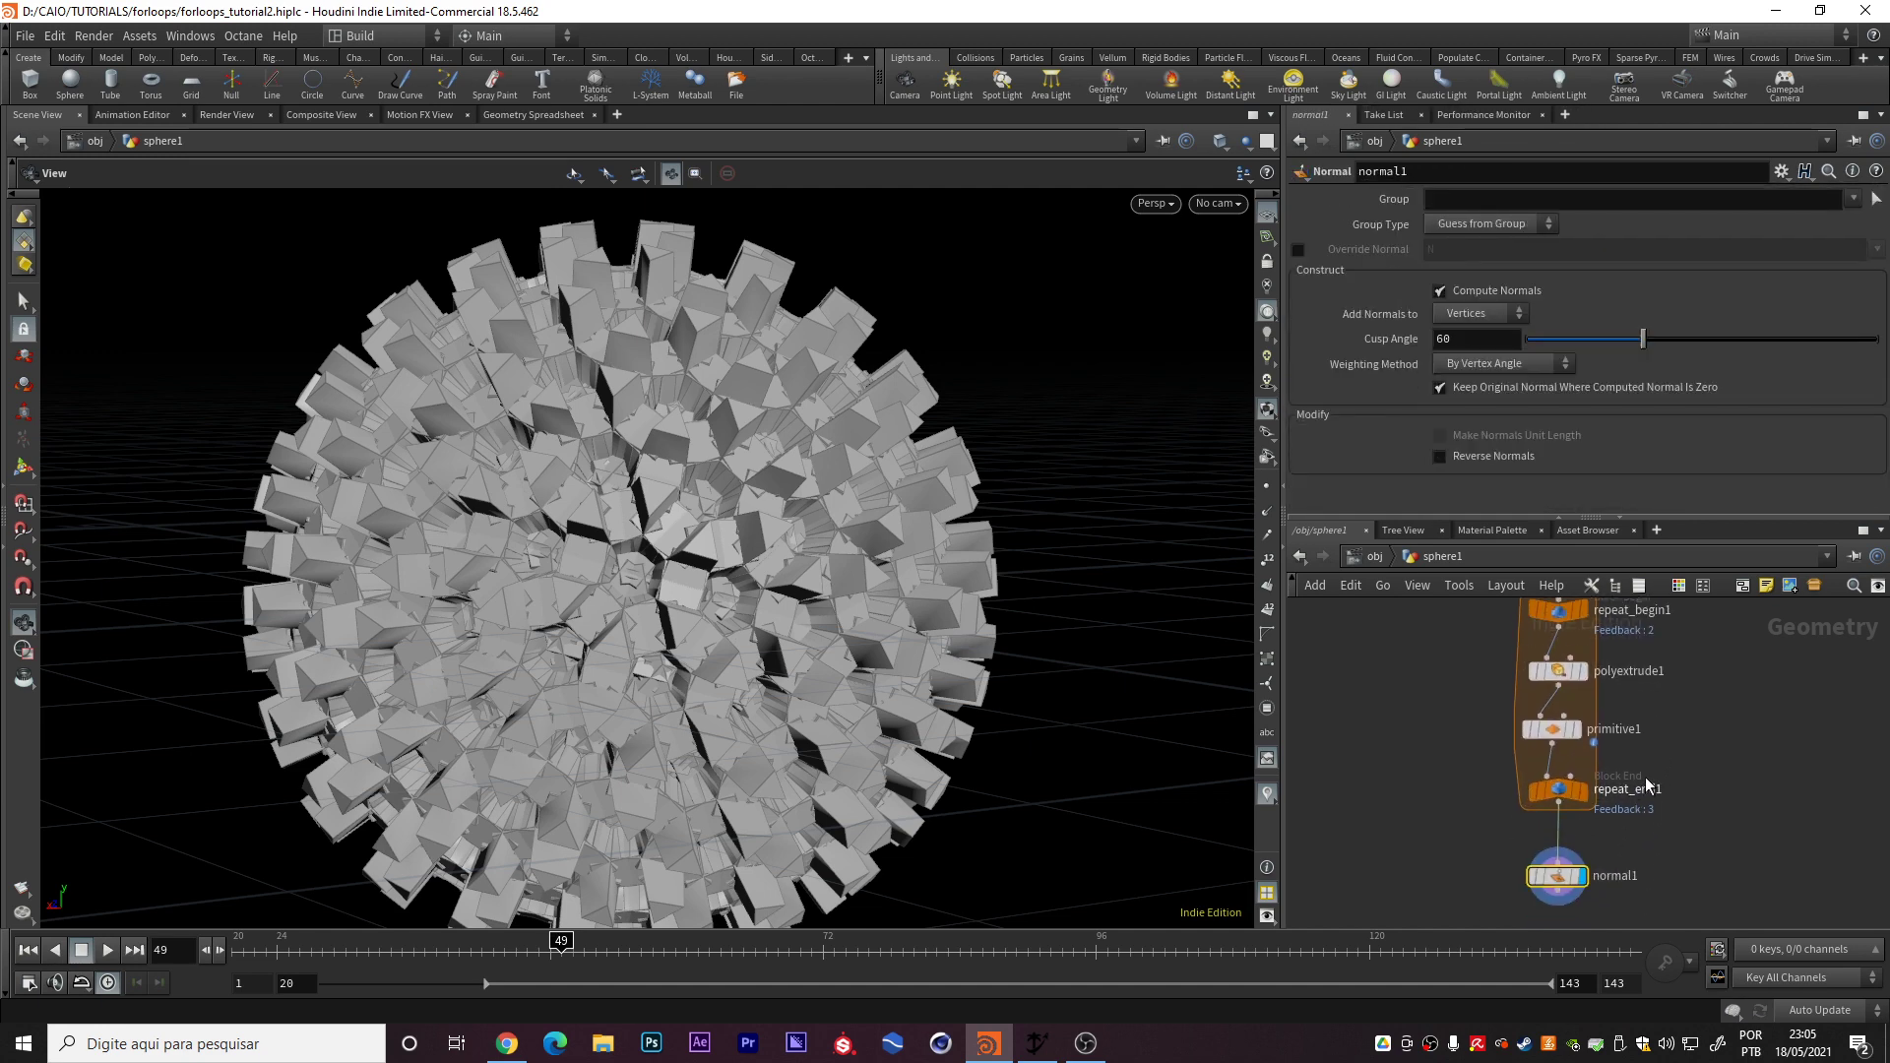
middle_drag(1664, 705, 1664, 712)
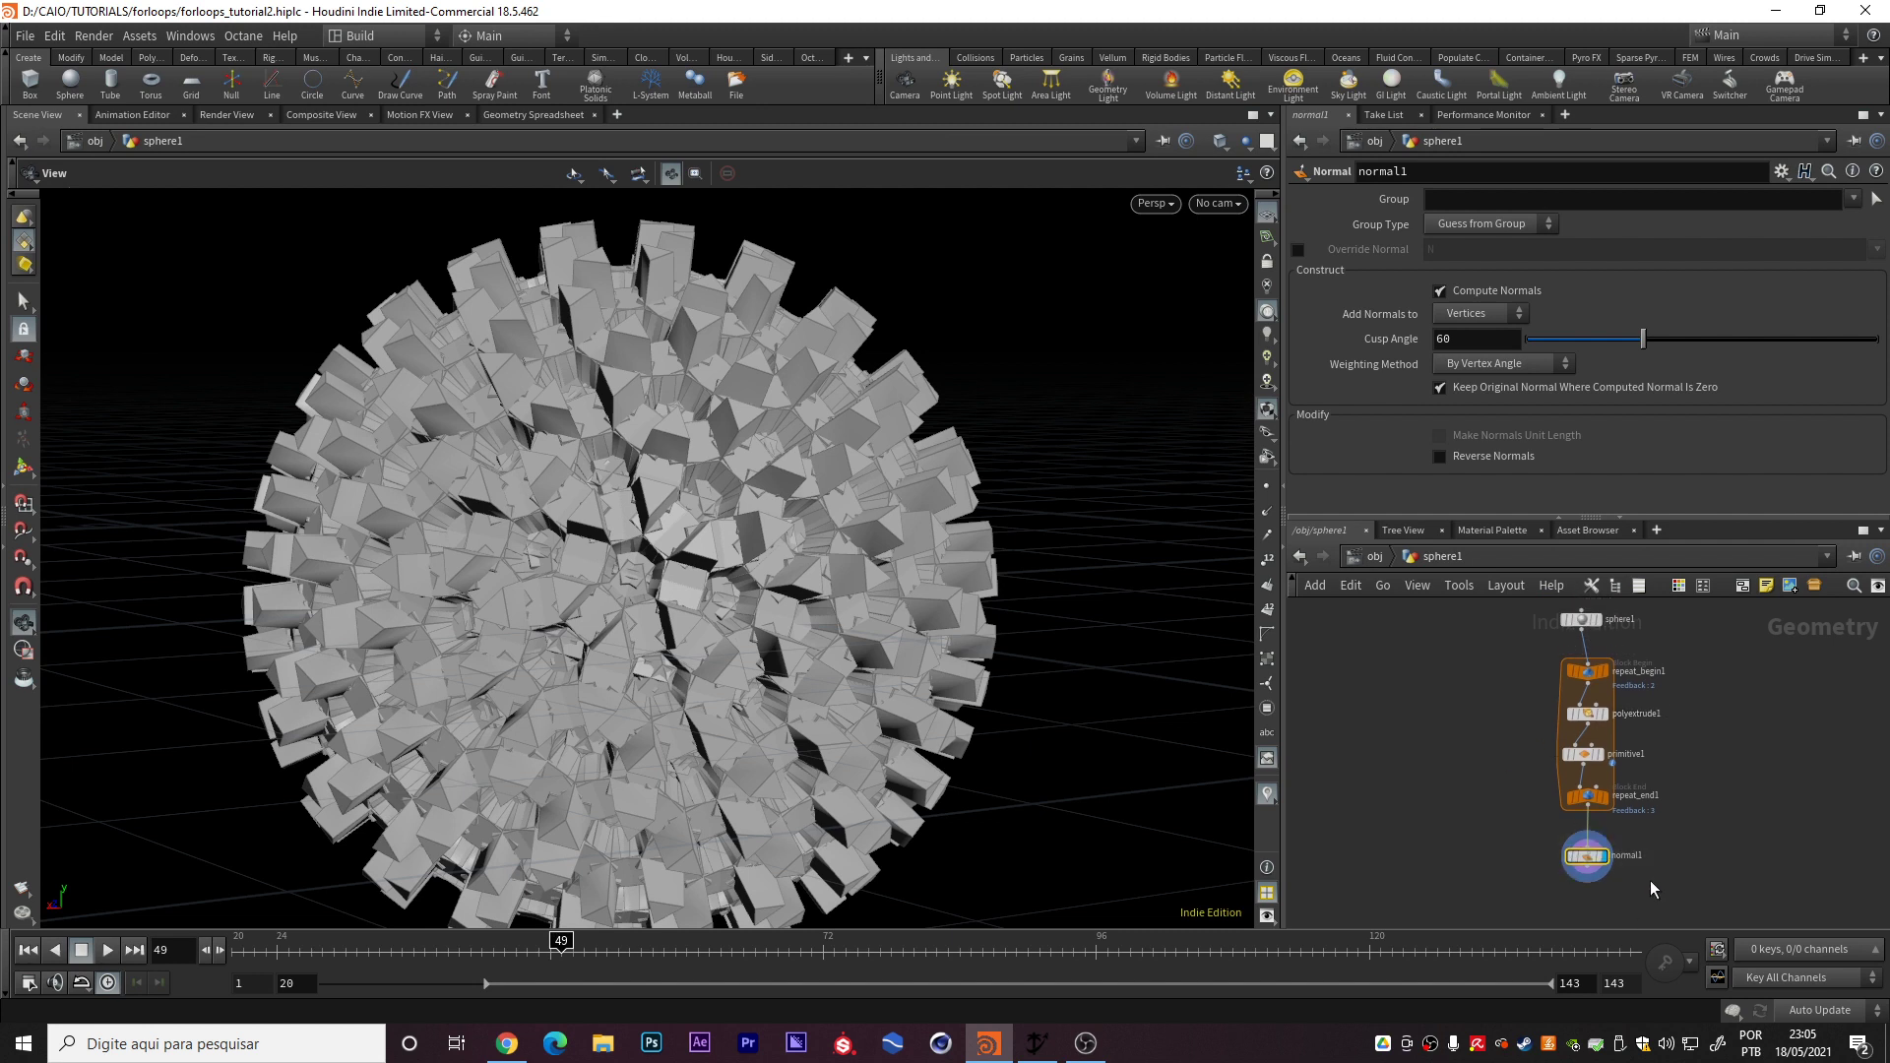
drag(1588, 859, 1588, 844)
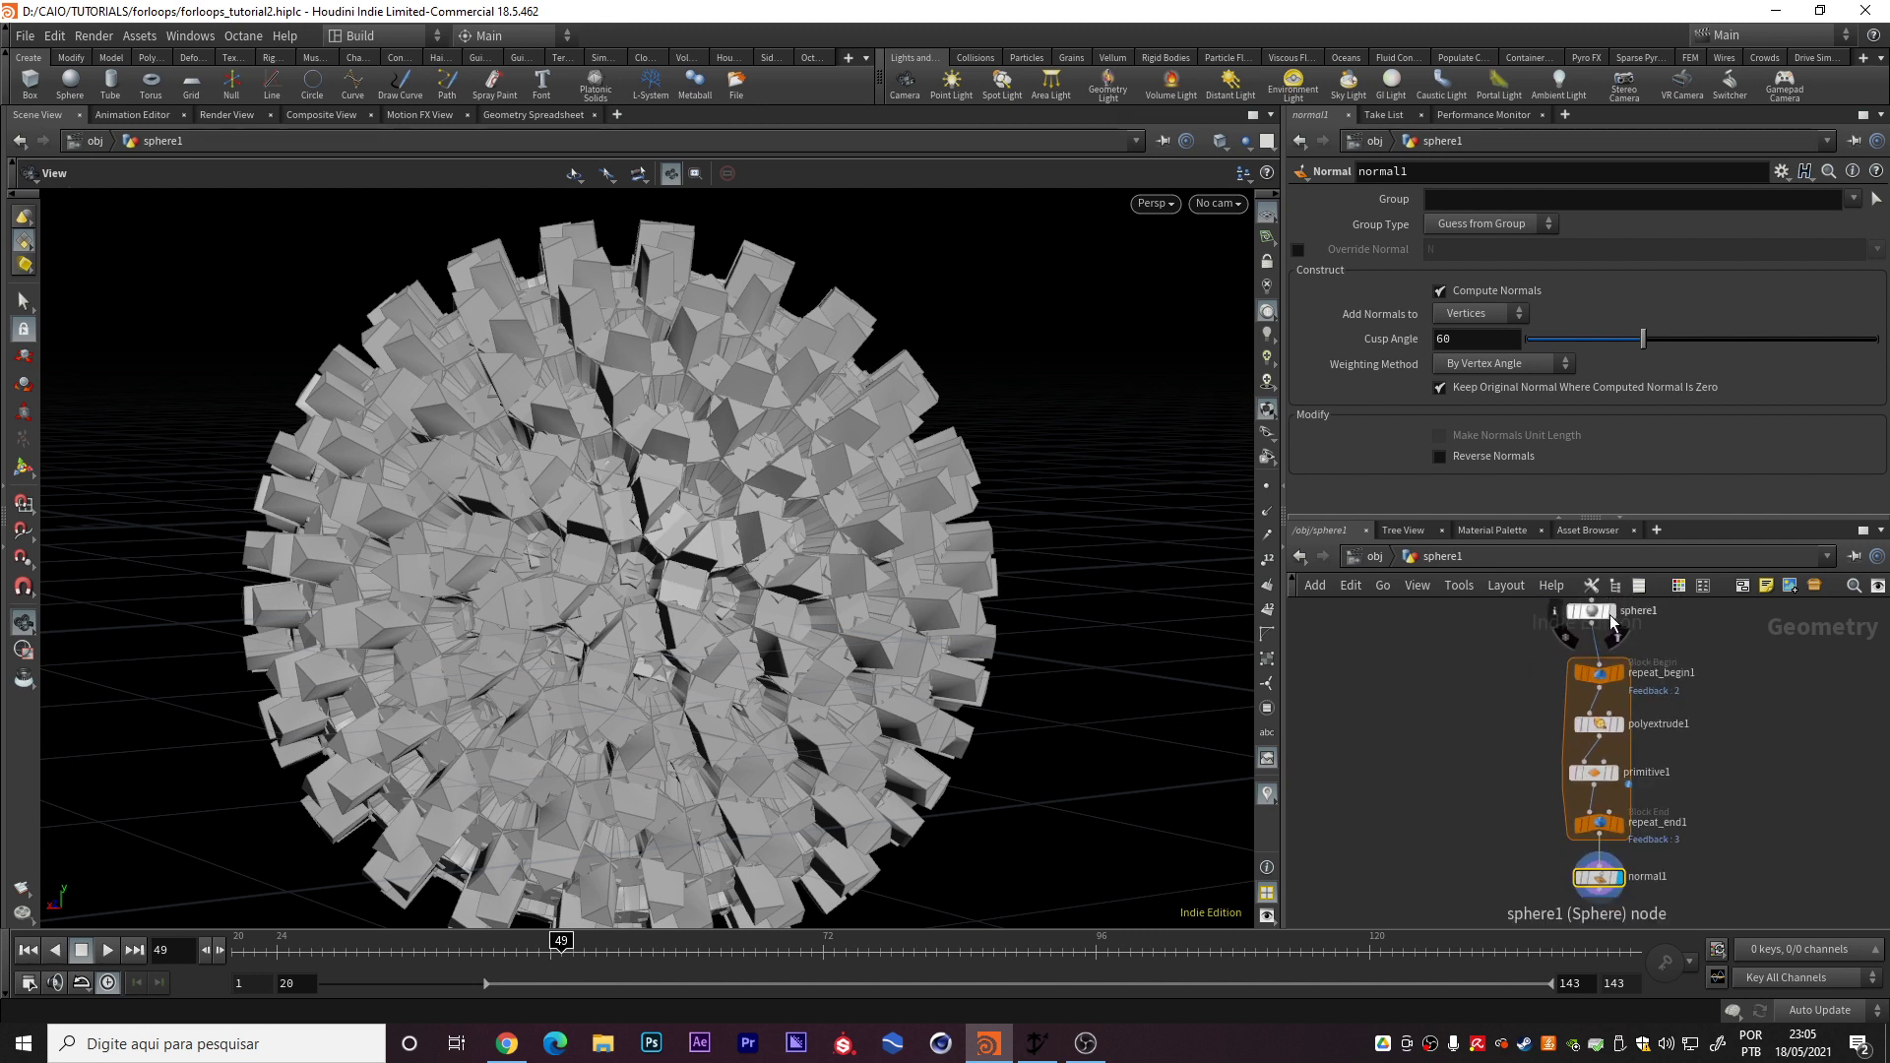
Review the looped PolyExtrude and Primitive nodes together with the end block's Iterations setting
scroll(1598, 626, up, 1)
drag(1539, 688, 1662, 863)
scroll(1638, 847, up, 2)
middle_drag(1697, 816, 1703, 792)
scroll(1702, 786, down, 2)
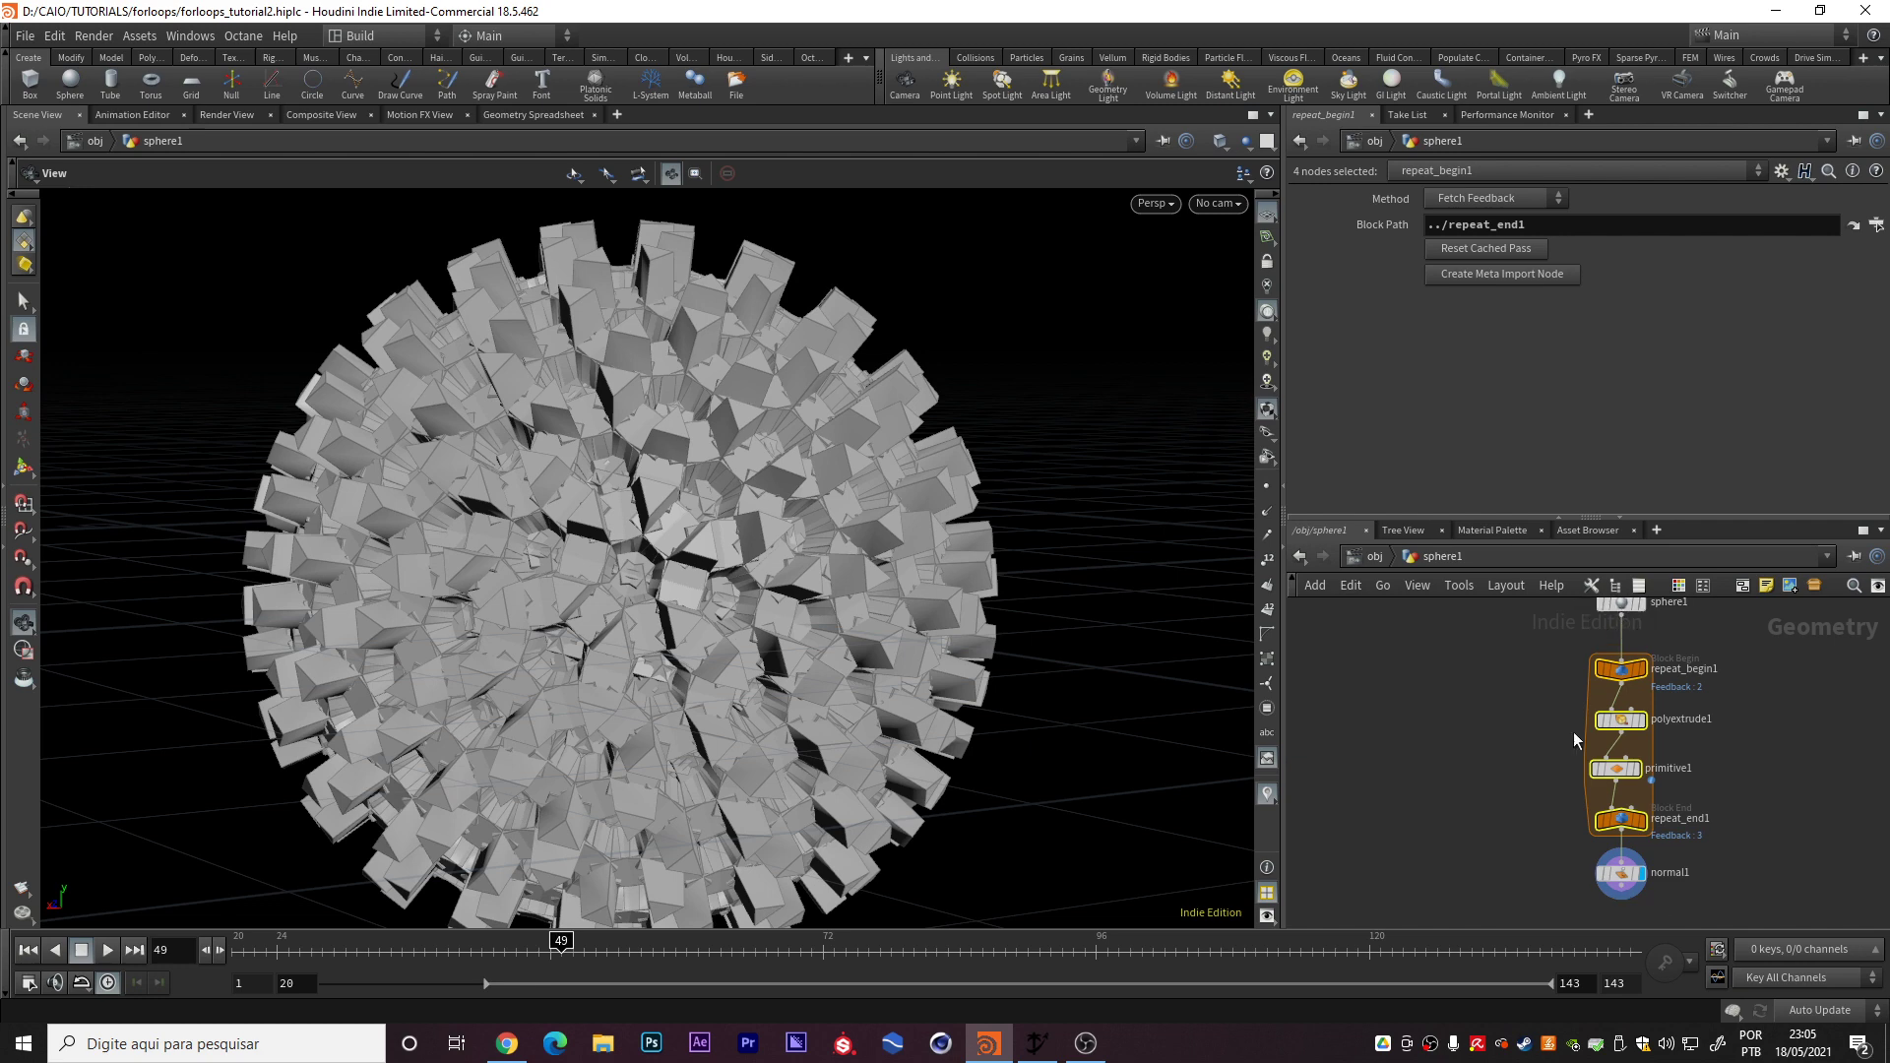
drag(1595, 739, 1664, 787)
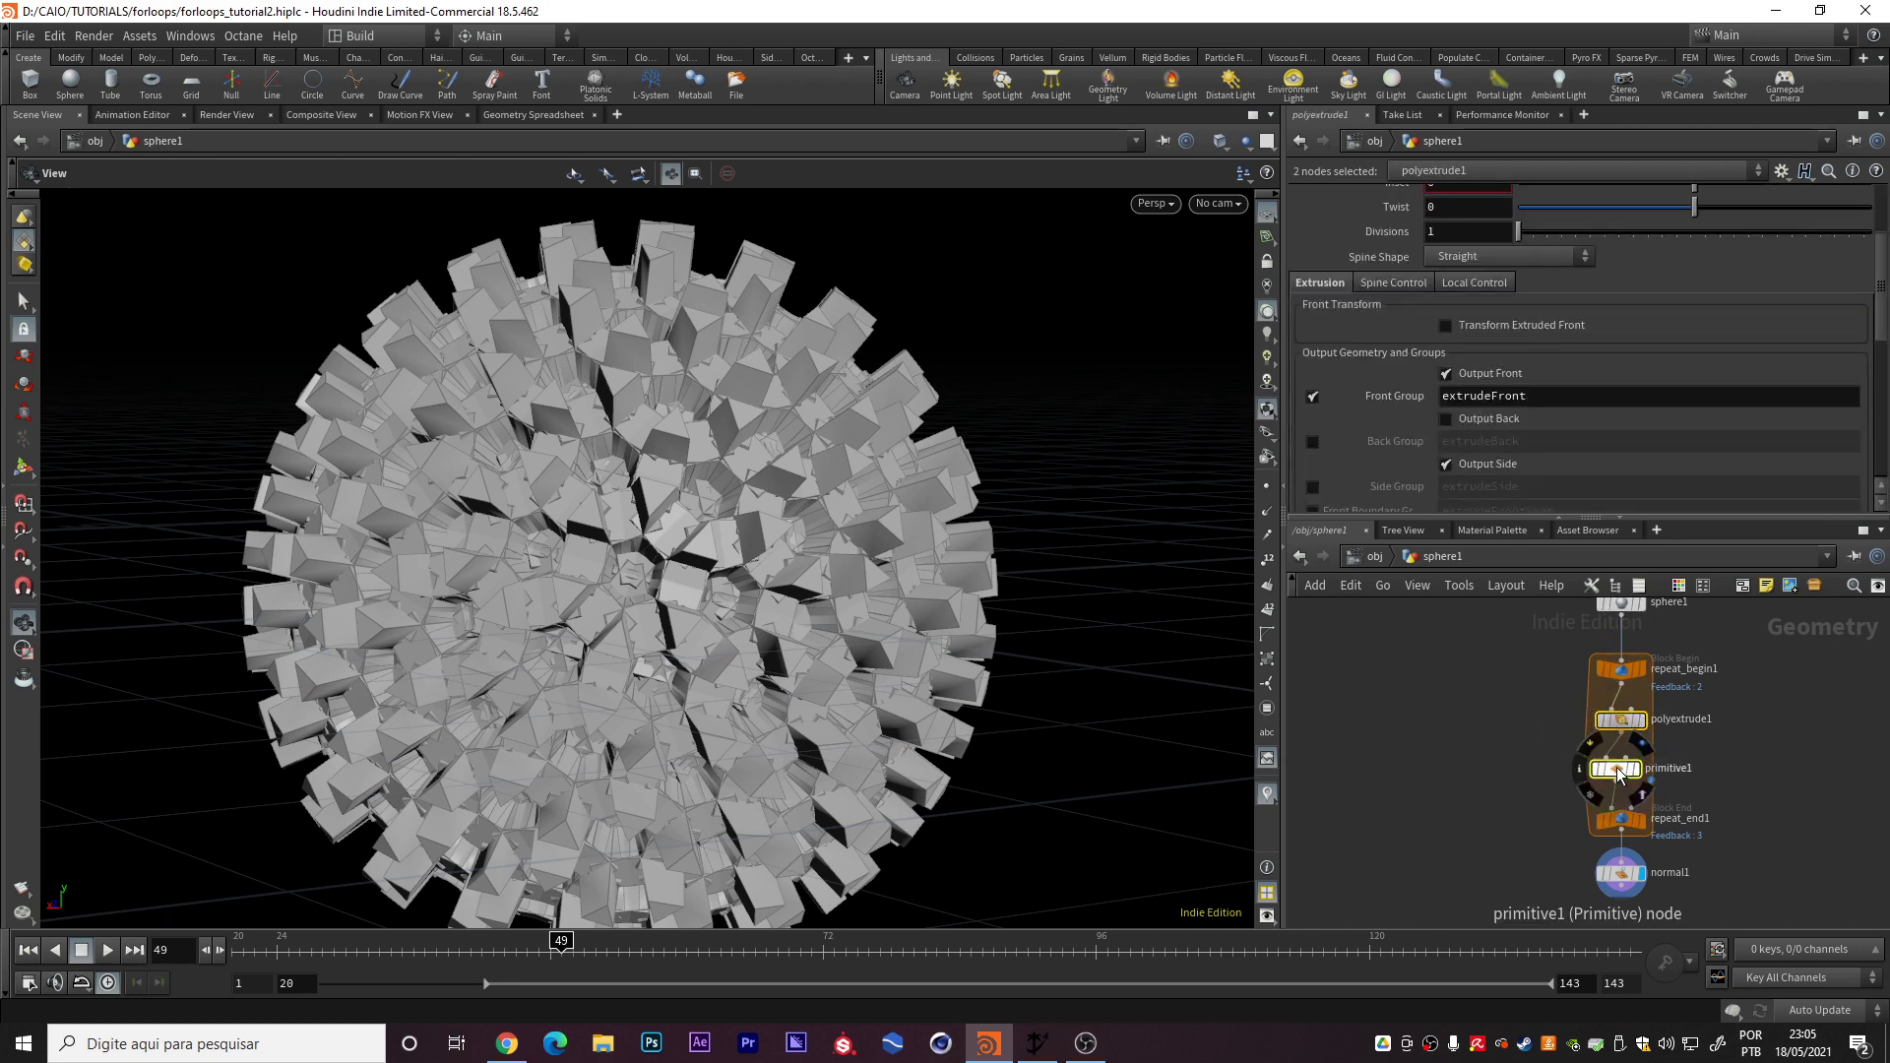
click(1619, 820)
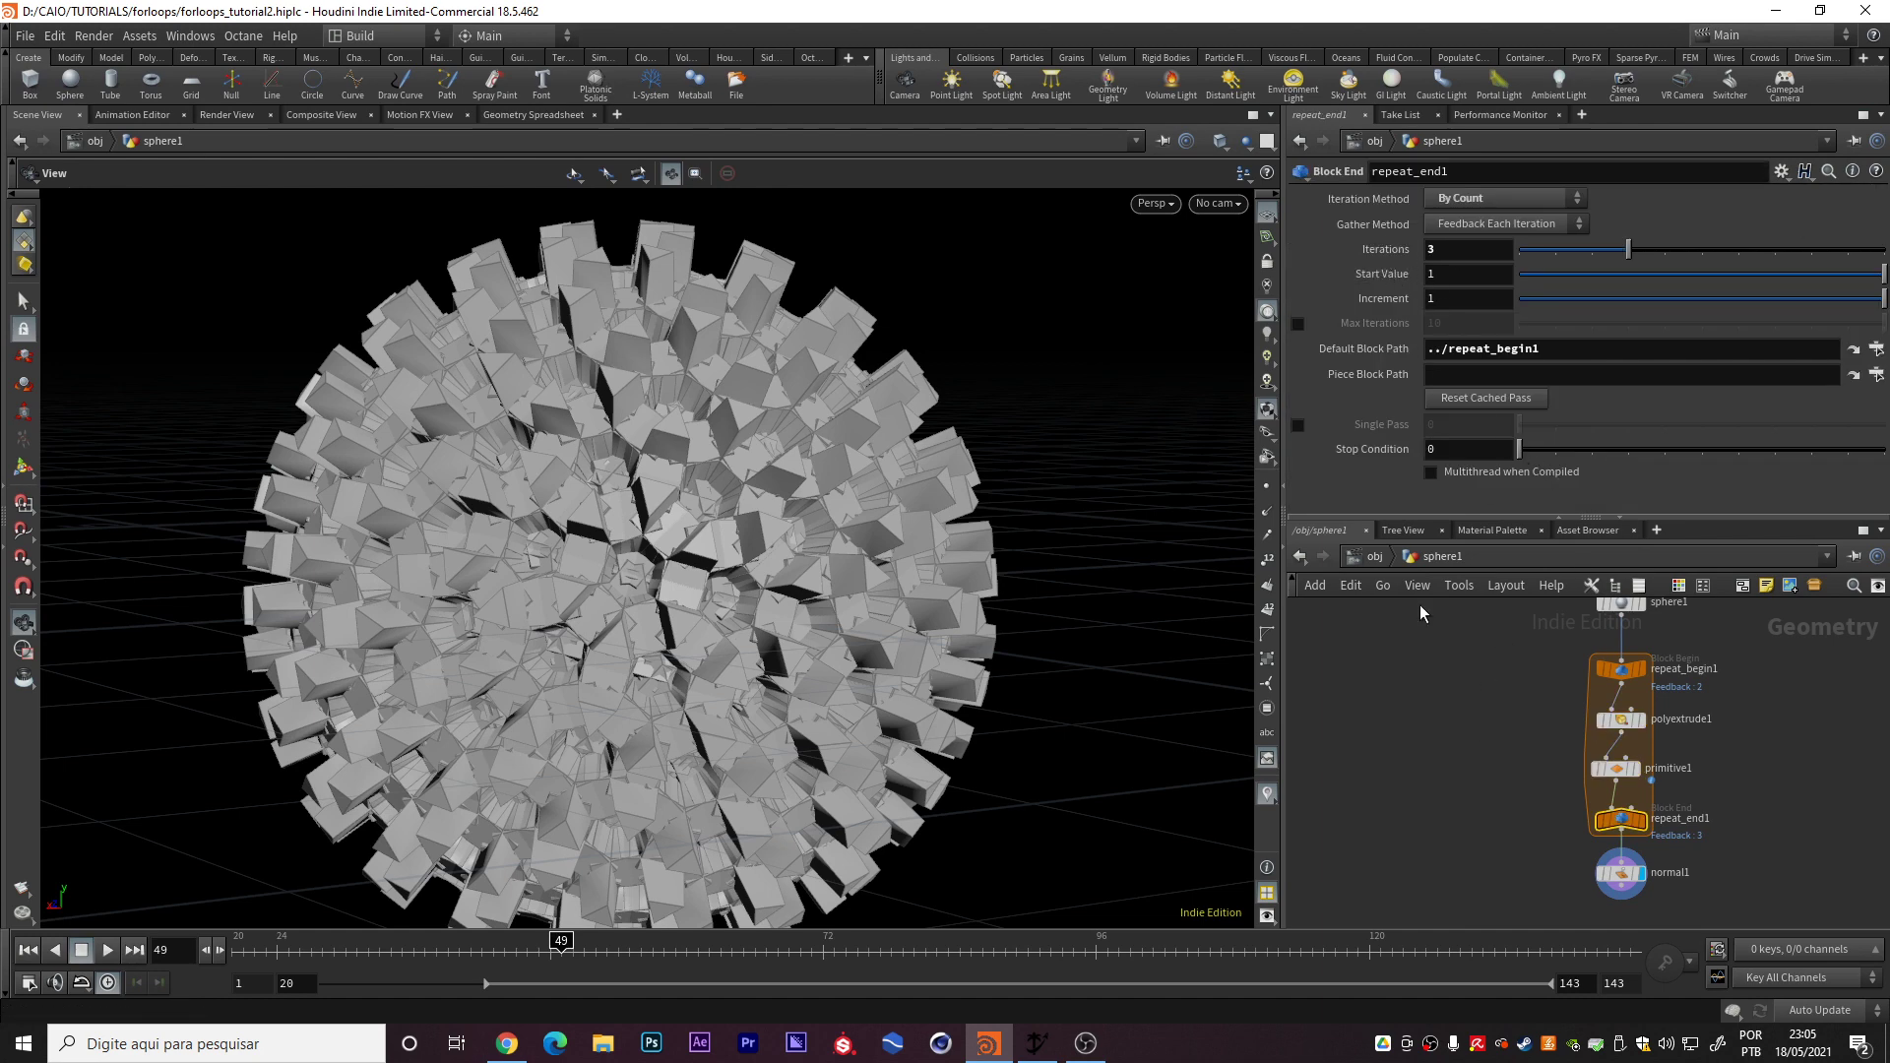
click(1461, 250)
drag(1592, 716, 1561, 705)
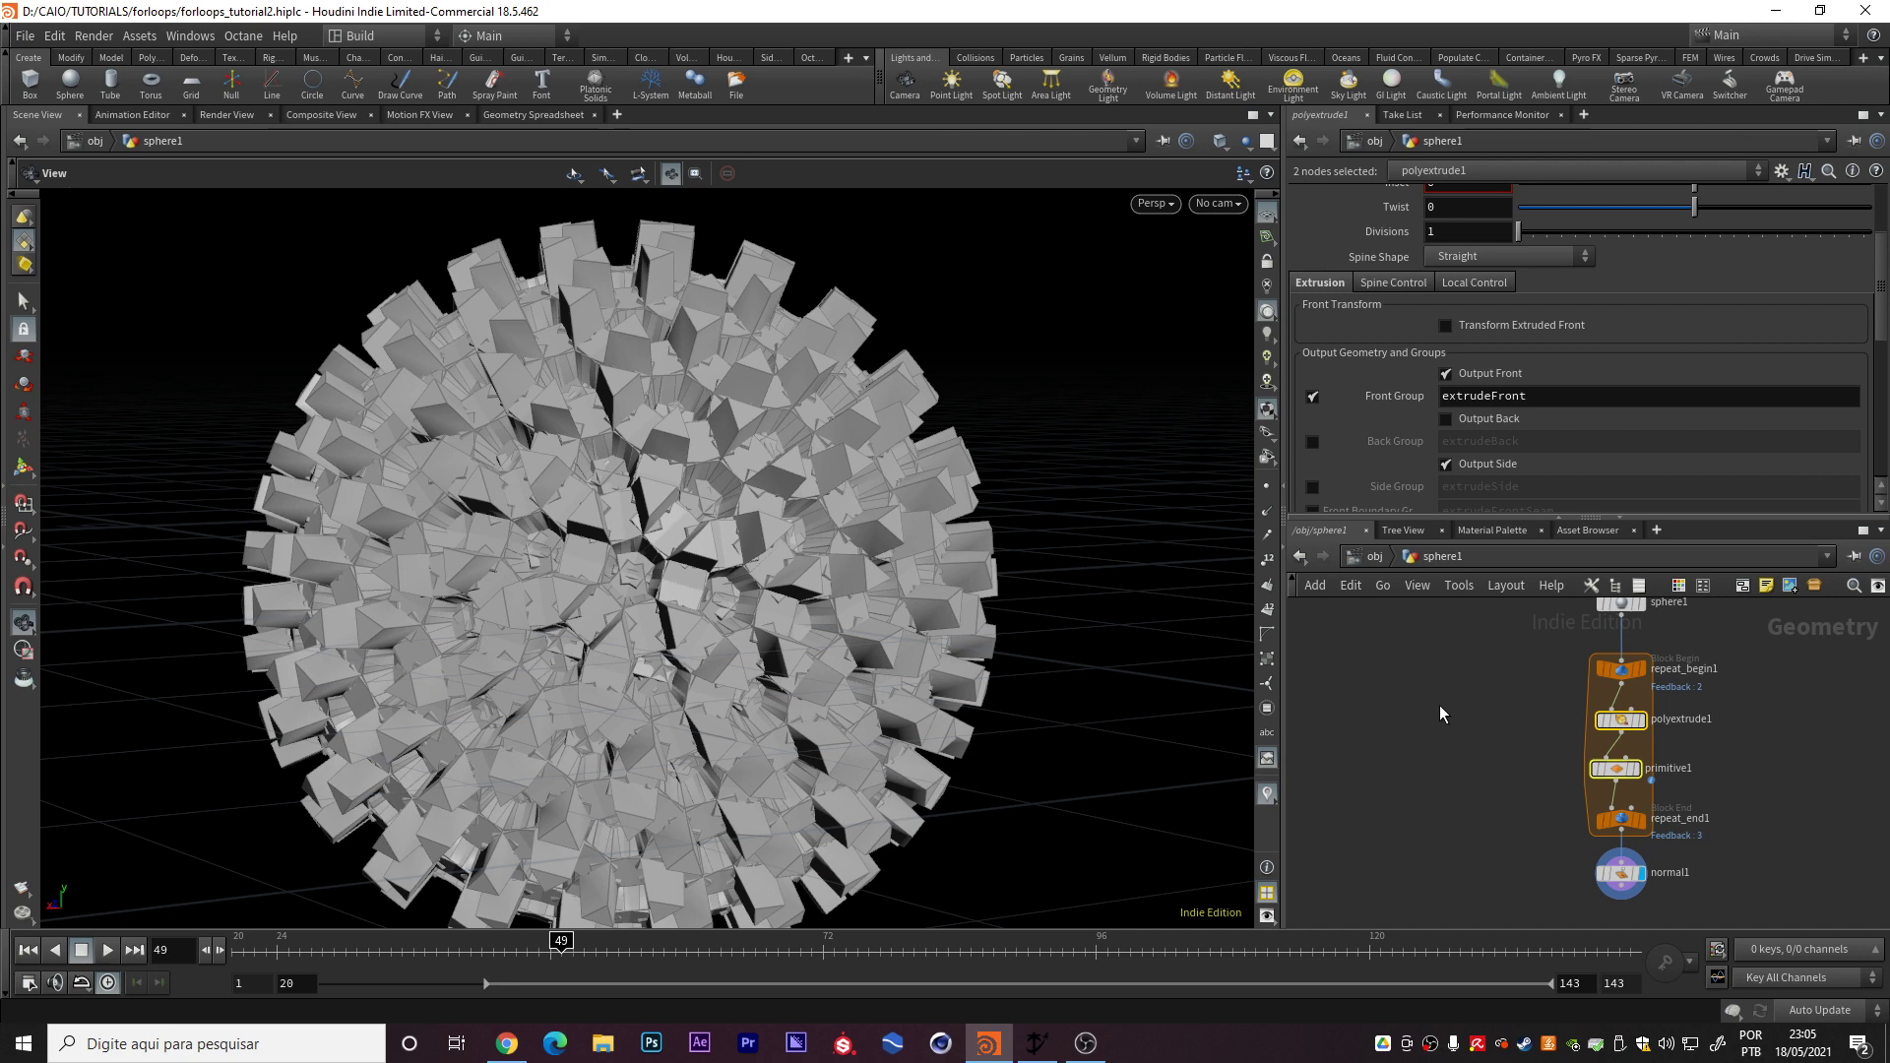
Set the loop end block's Iterations to 4 and review the node chain
click(1621, 817)
scroll(1561, 810, up, 2)
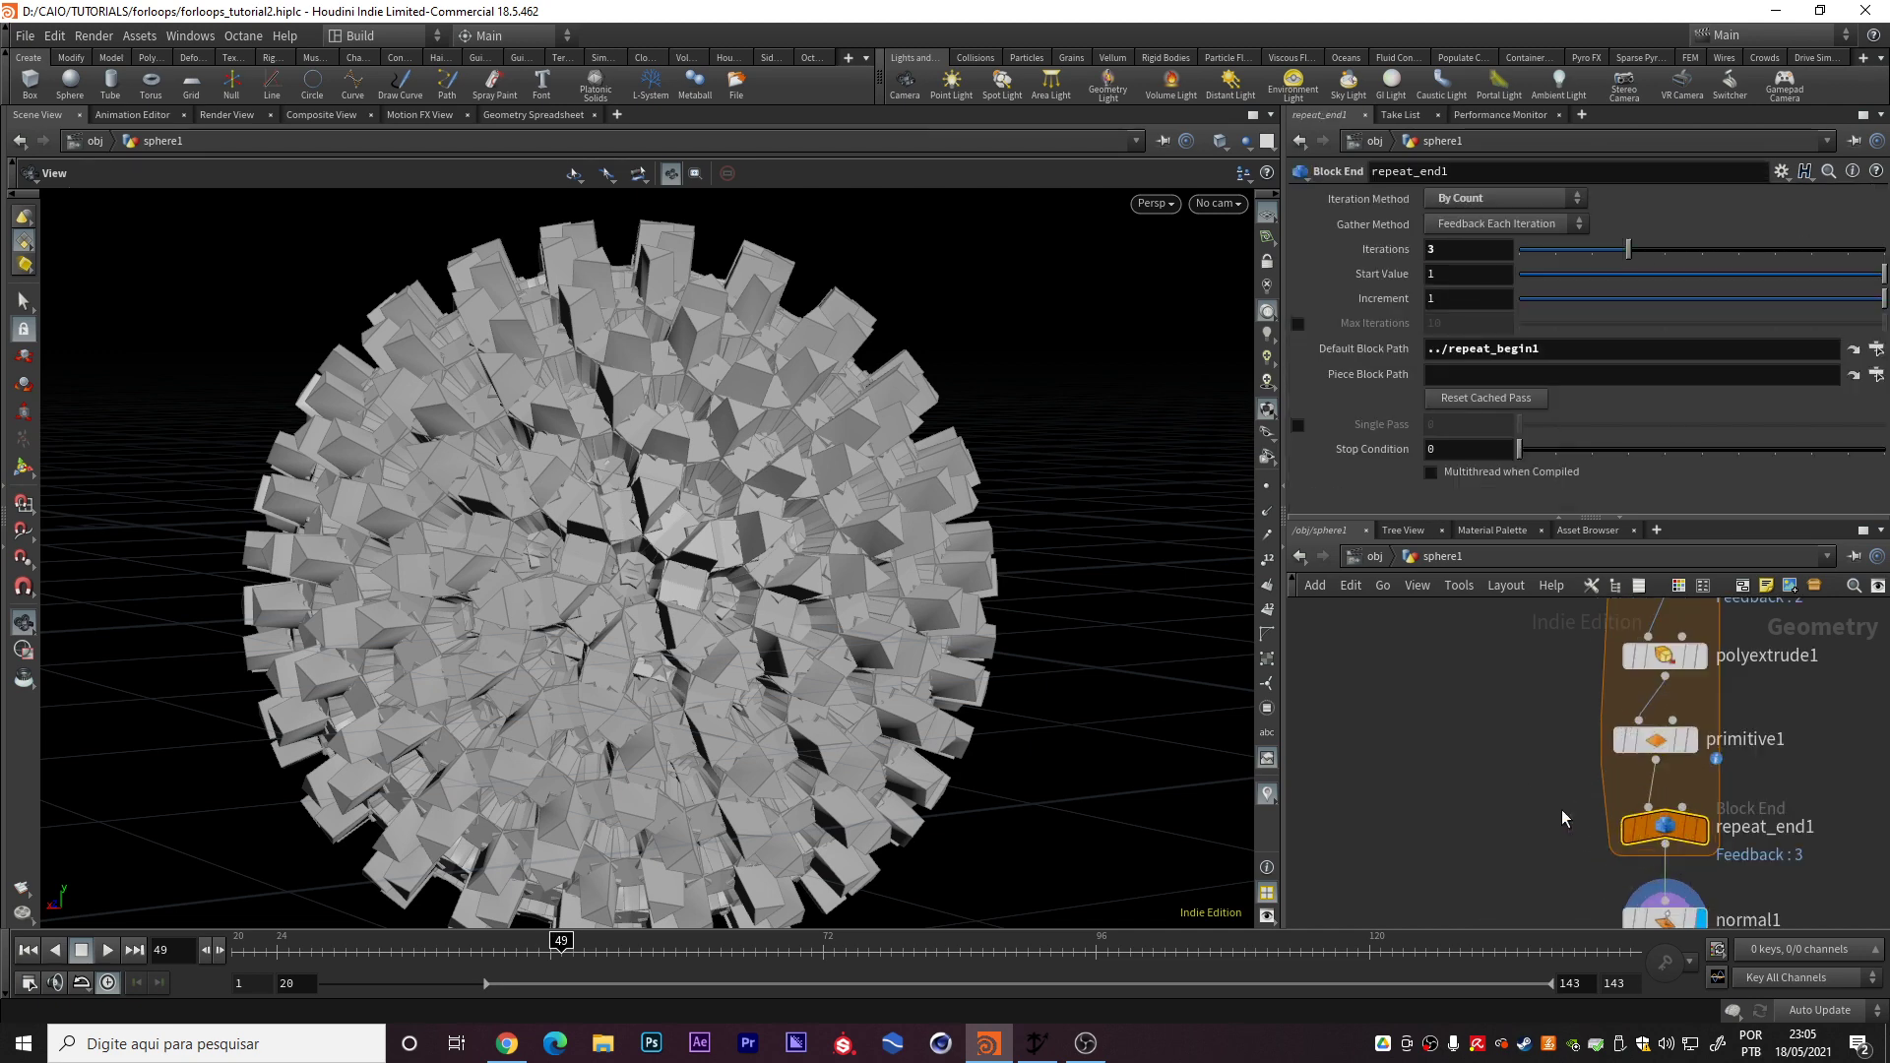
scroll(1561, 809, down, 2)
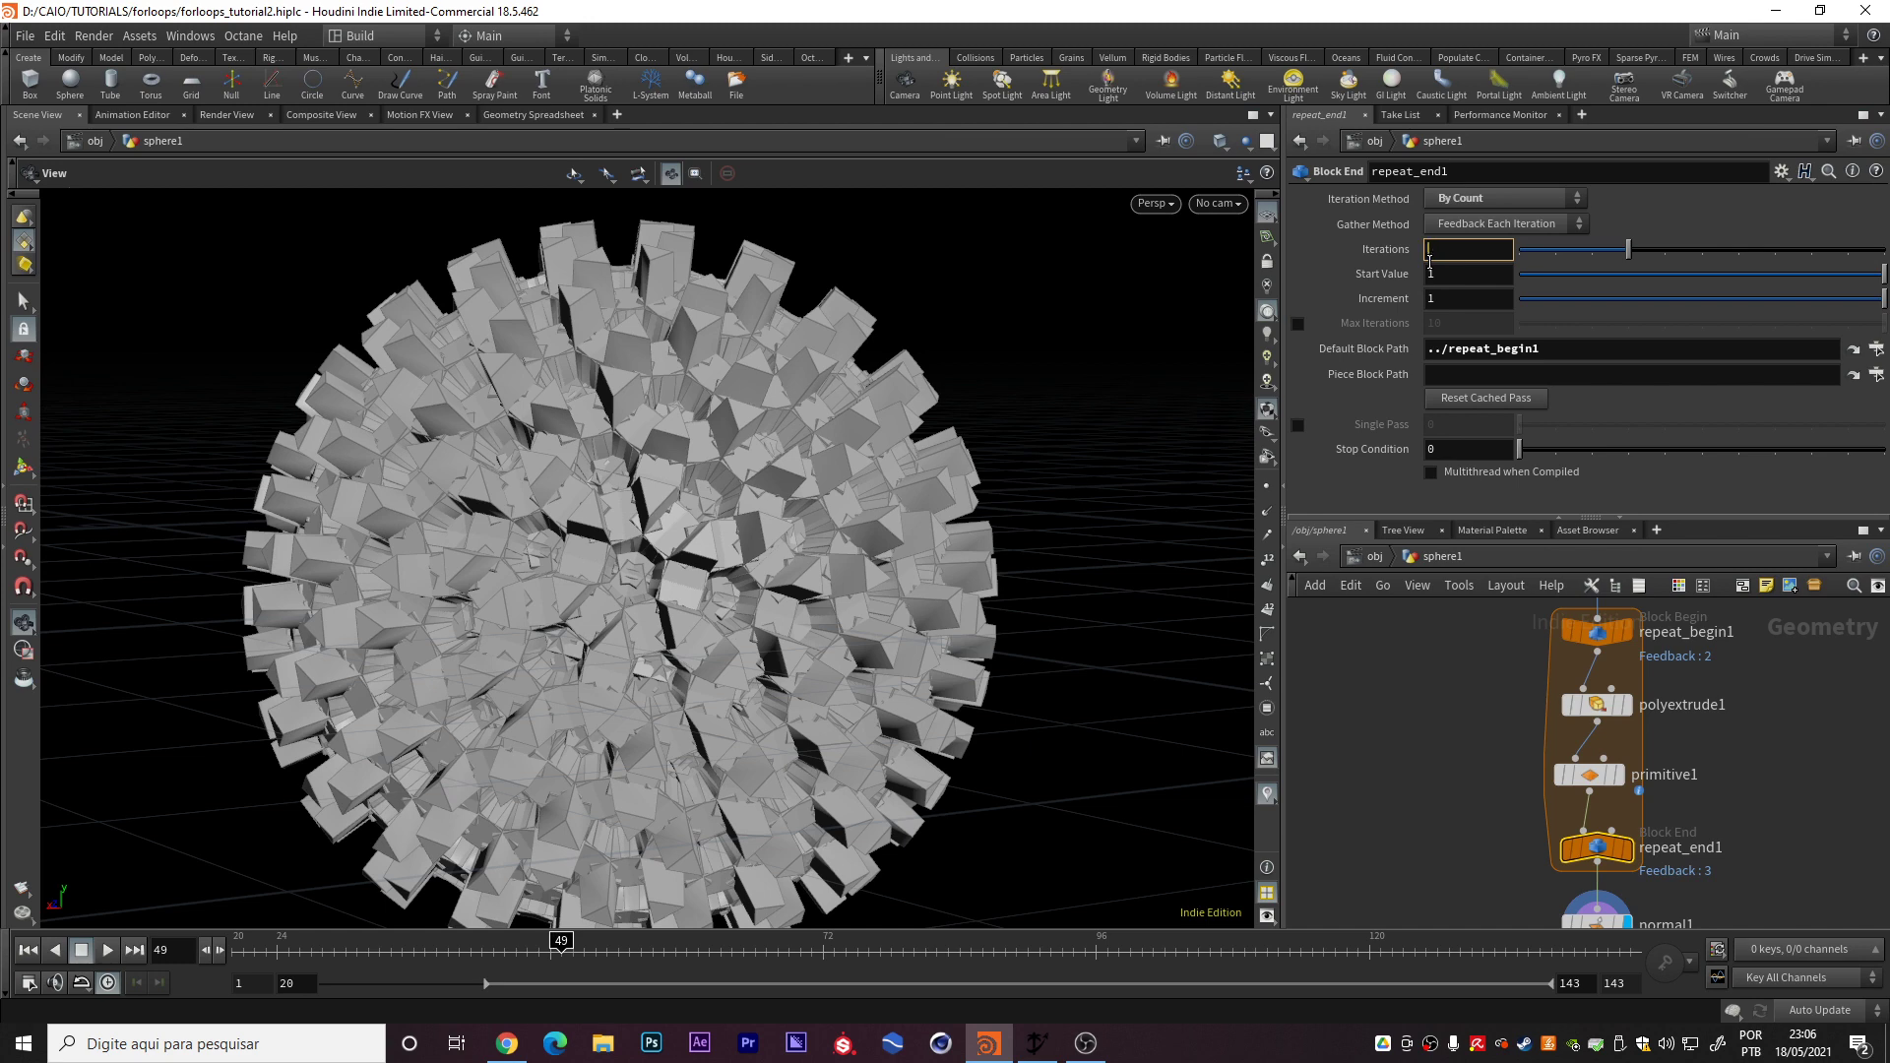
key(Return)
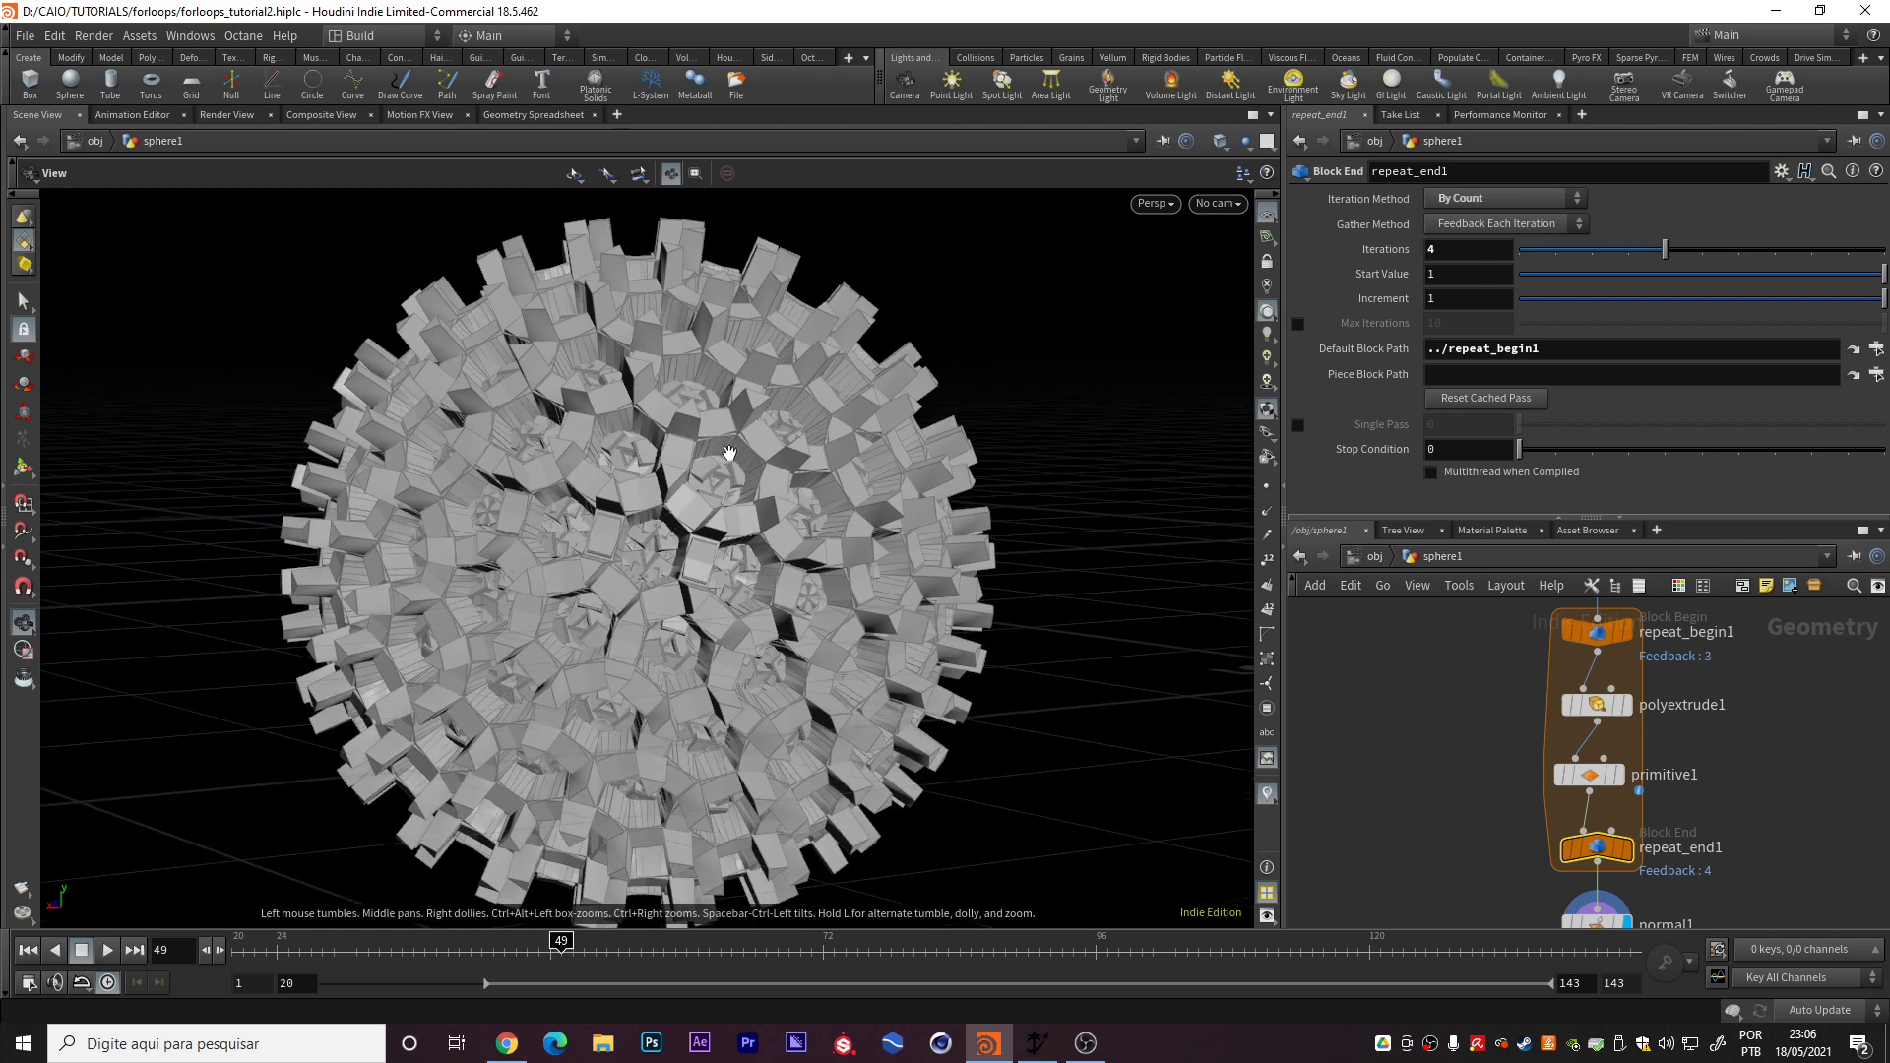
scroll(1426, 654, down, 1)
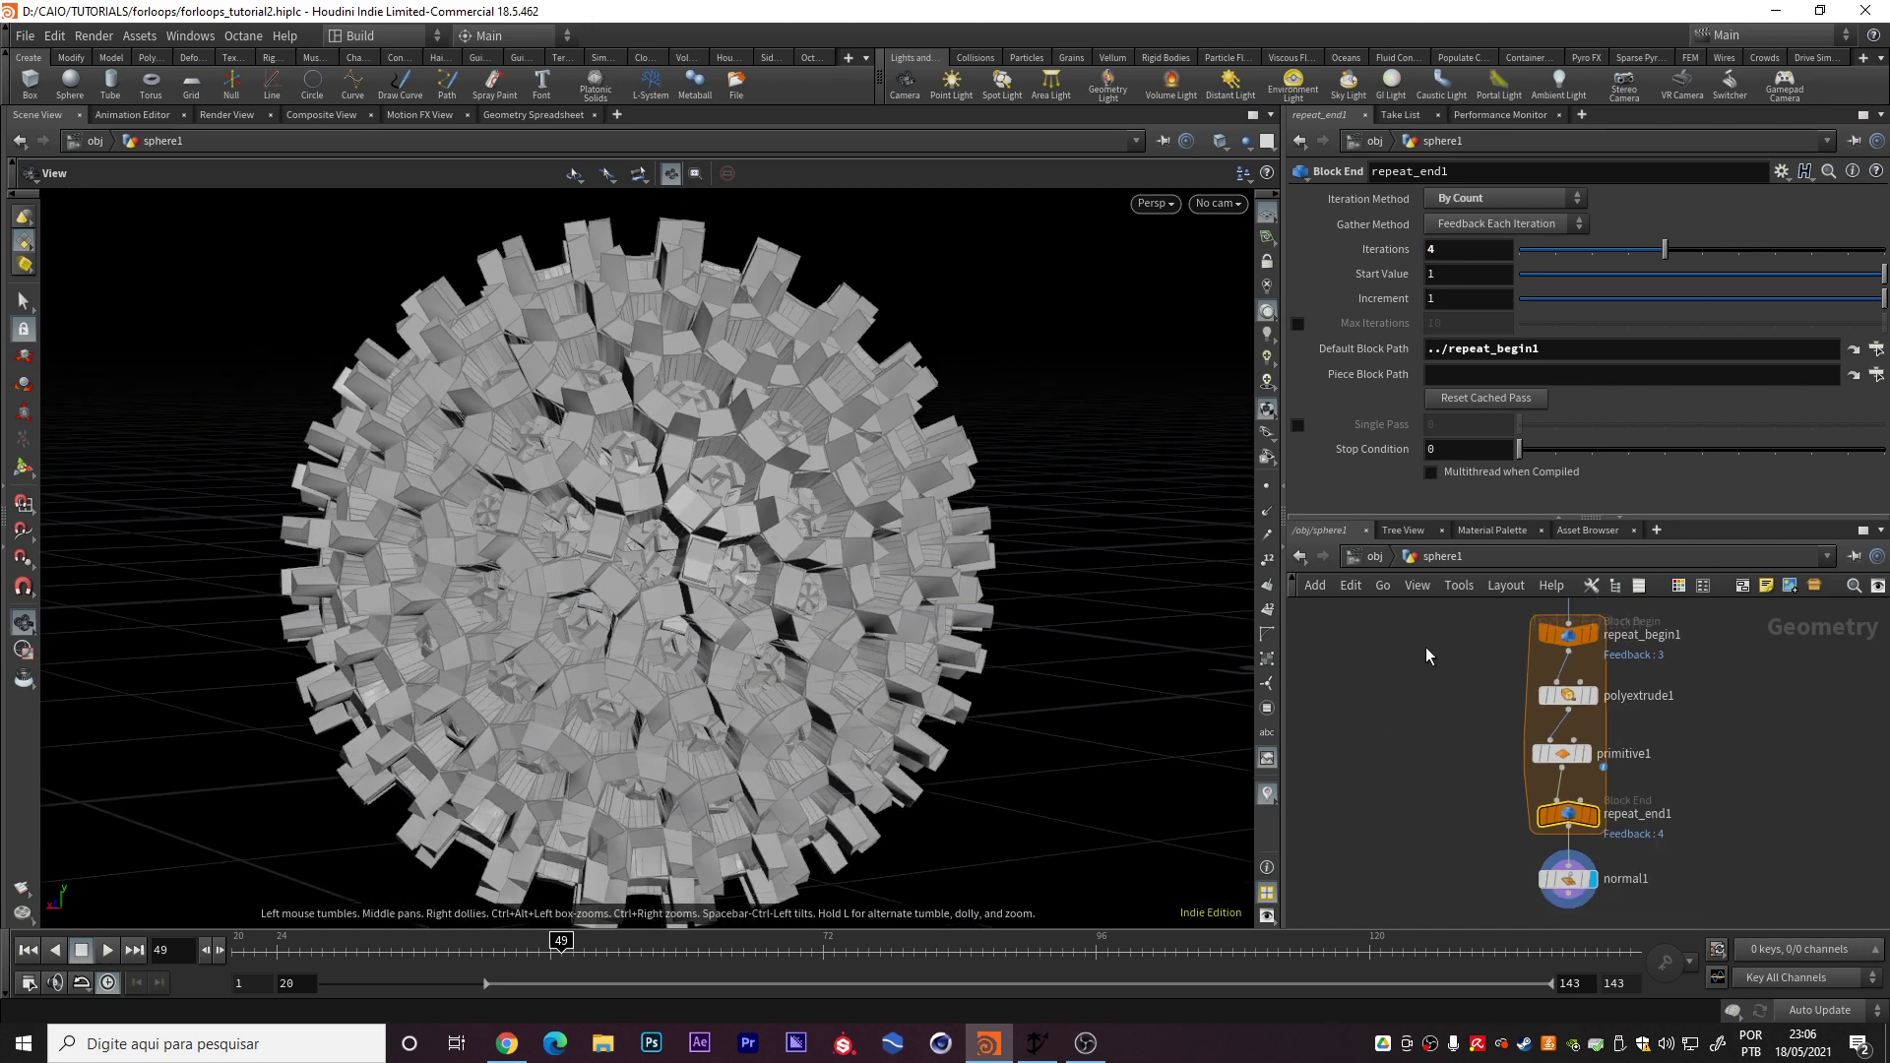
middle_drag(1485, 653, 1508, 759)
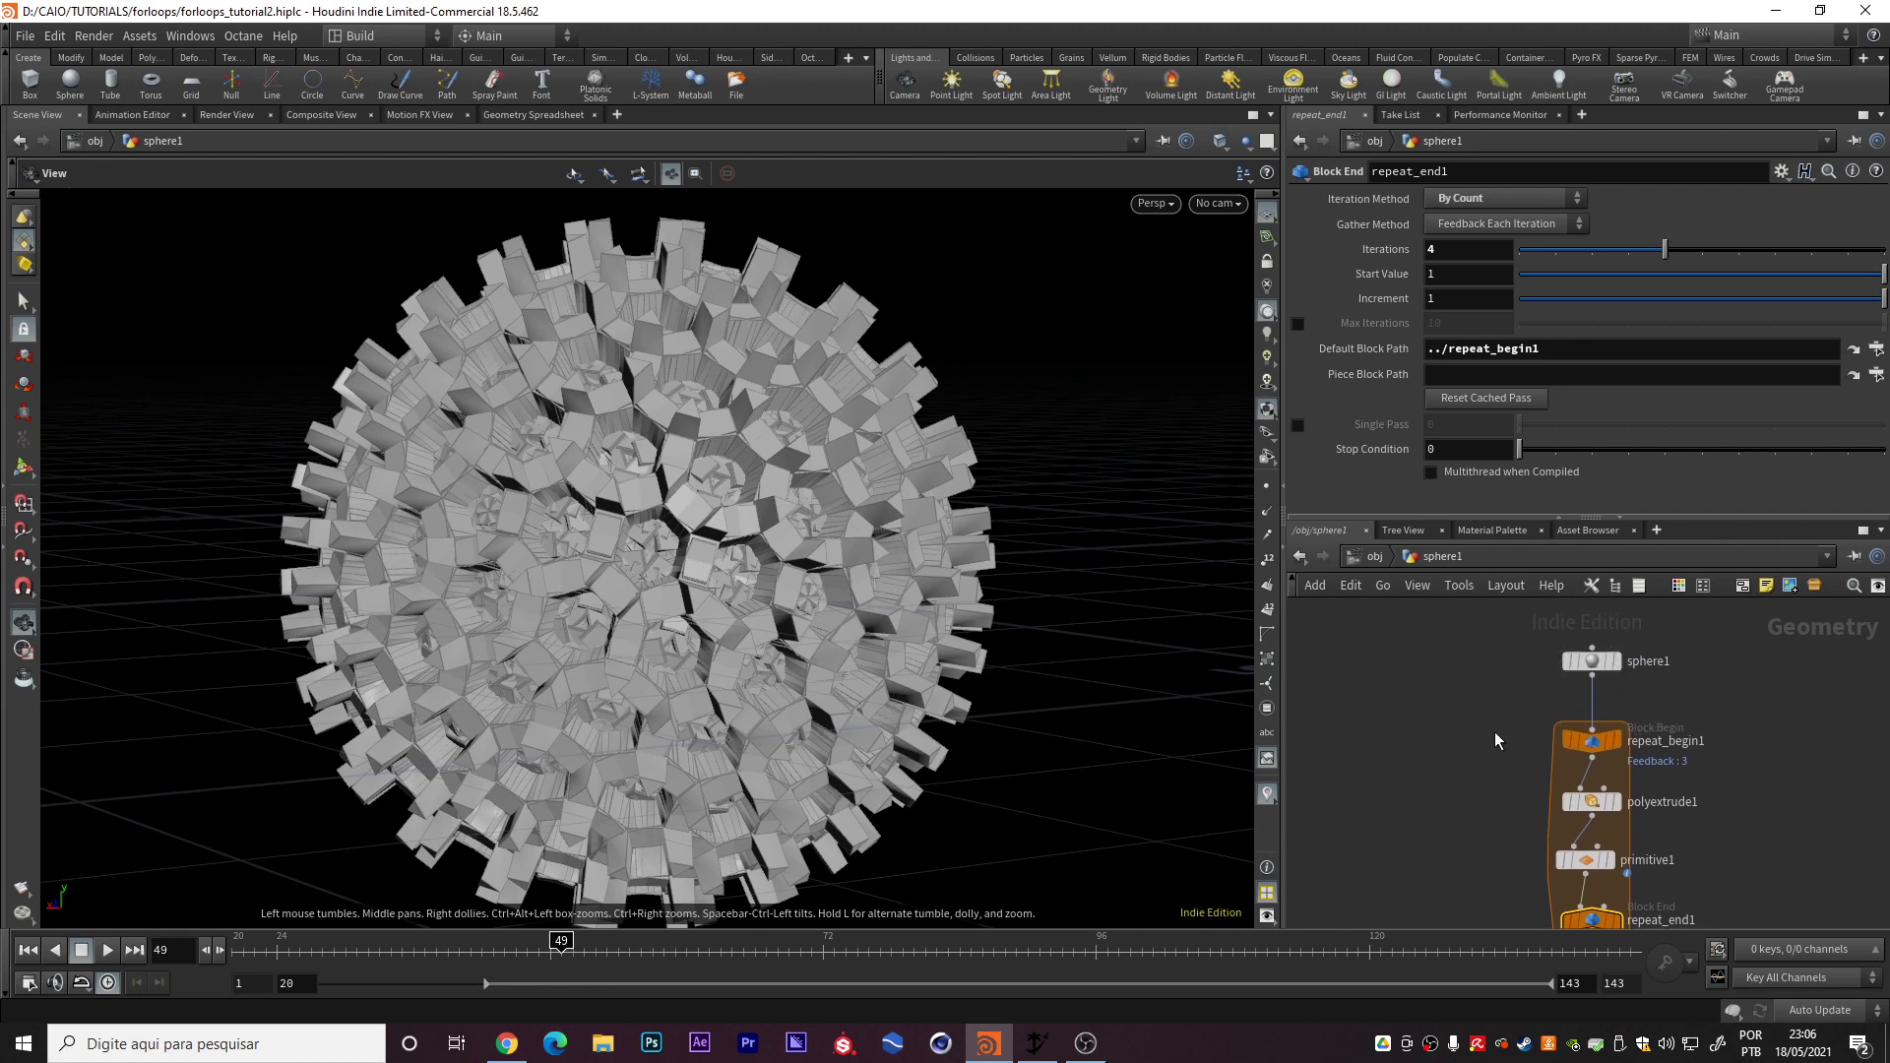
Review the node chain in order, from the sphere through the loop's begin block, PolyExtrude and Primitive to its end block
click(1601, 659)
click(1591, 738)
middle_drag(1546, 776, 1538, 665)
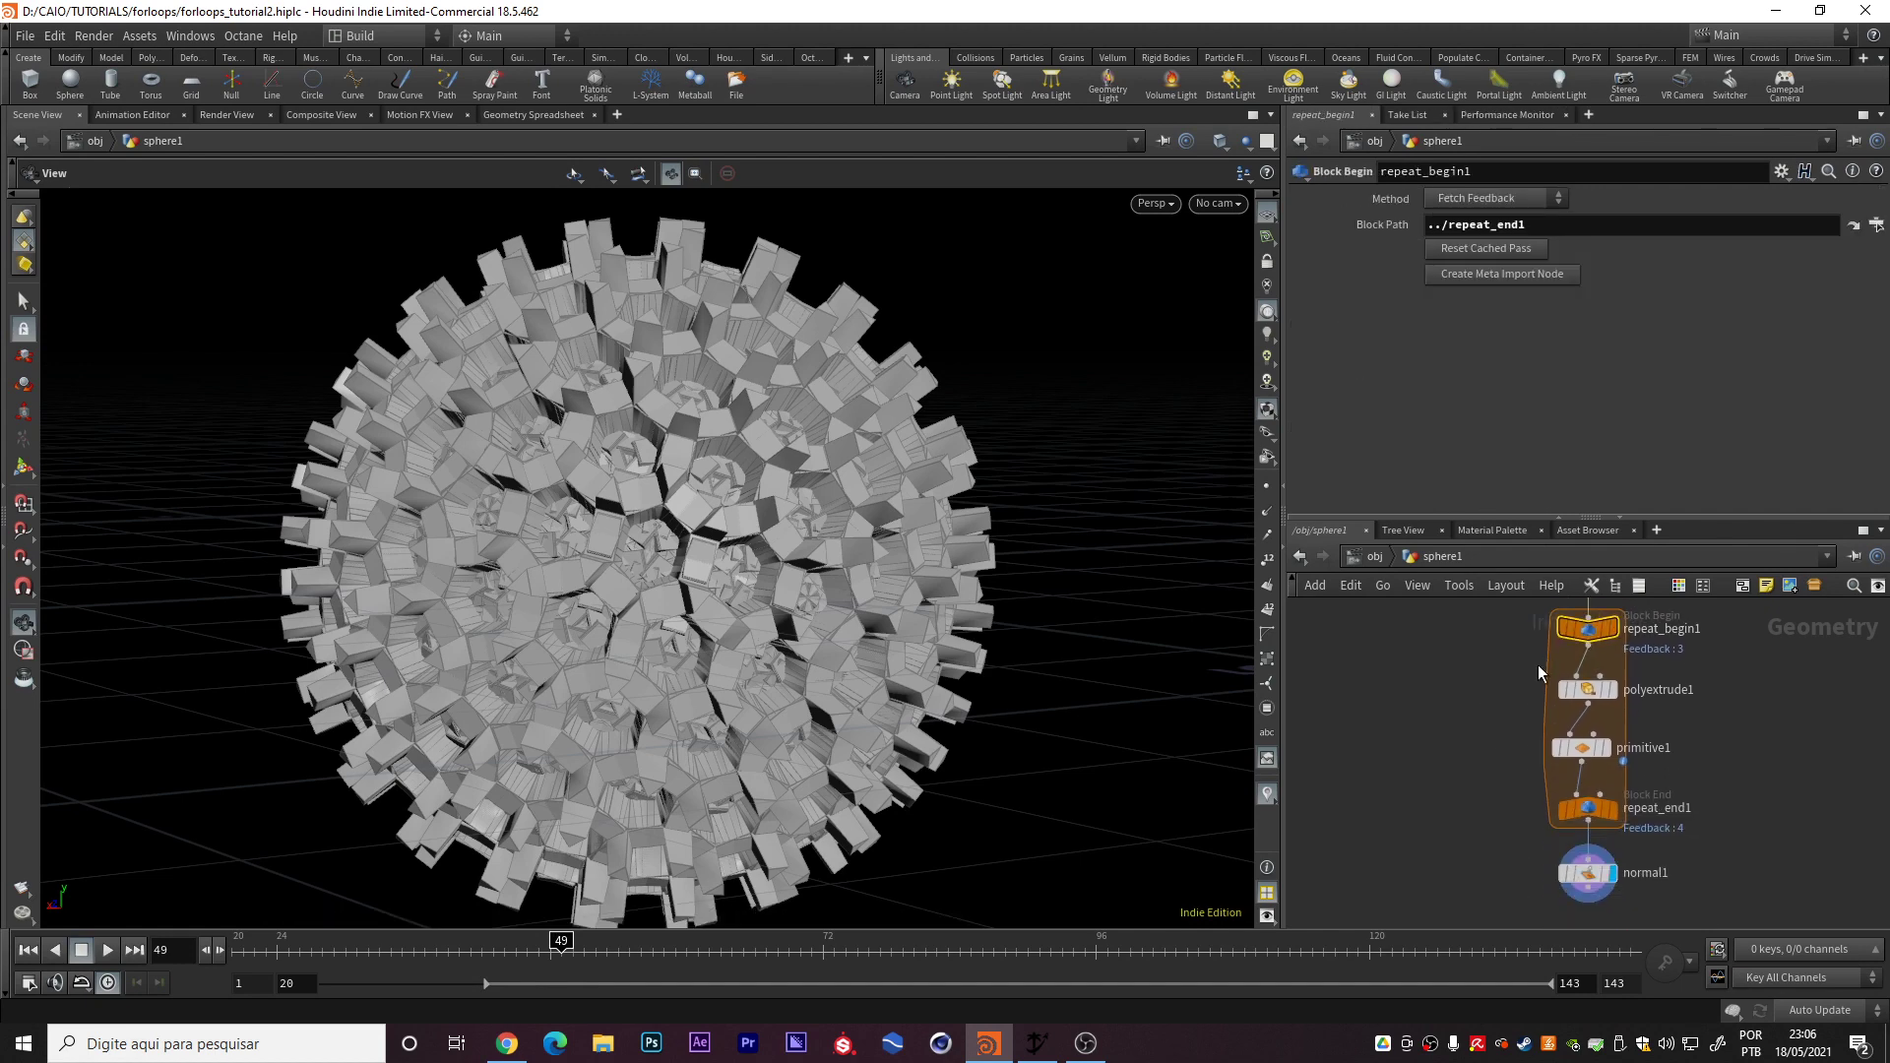
drag(1661, 722, 1664, 725)
drag(1526, 728, 1625, 787)
drag(1484, 796, 1682, 835)
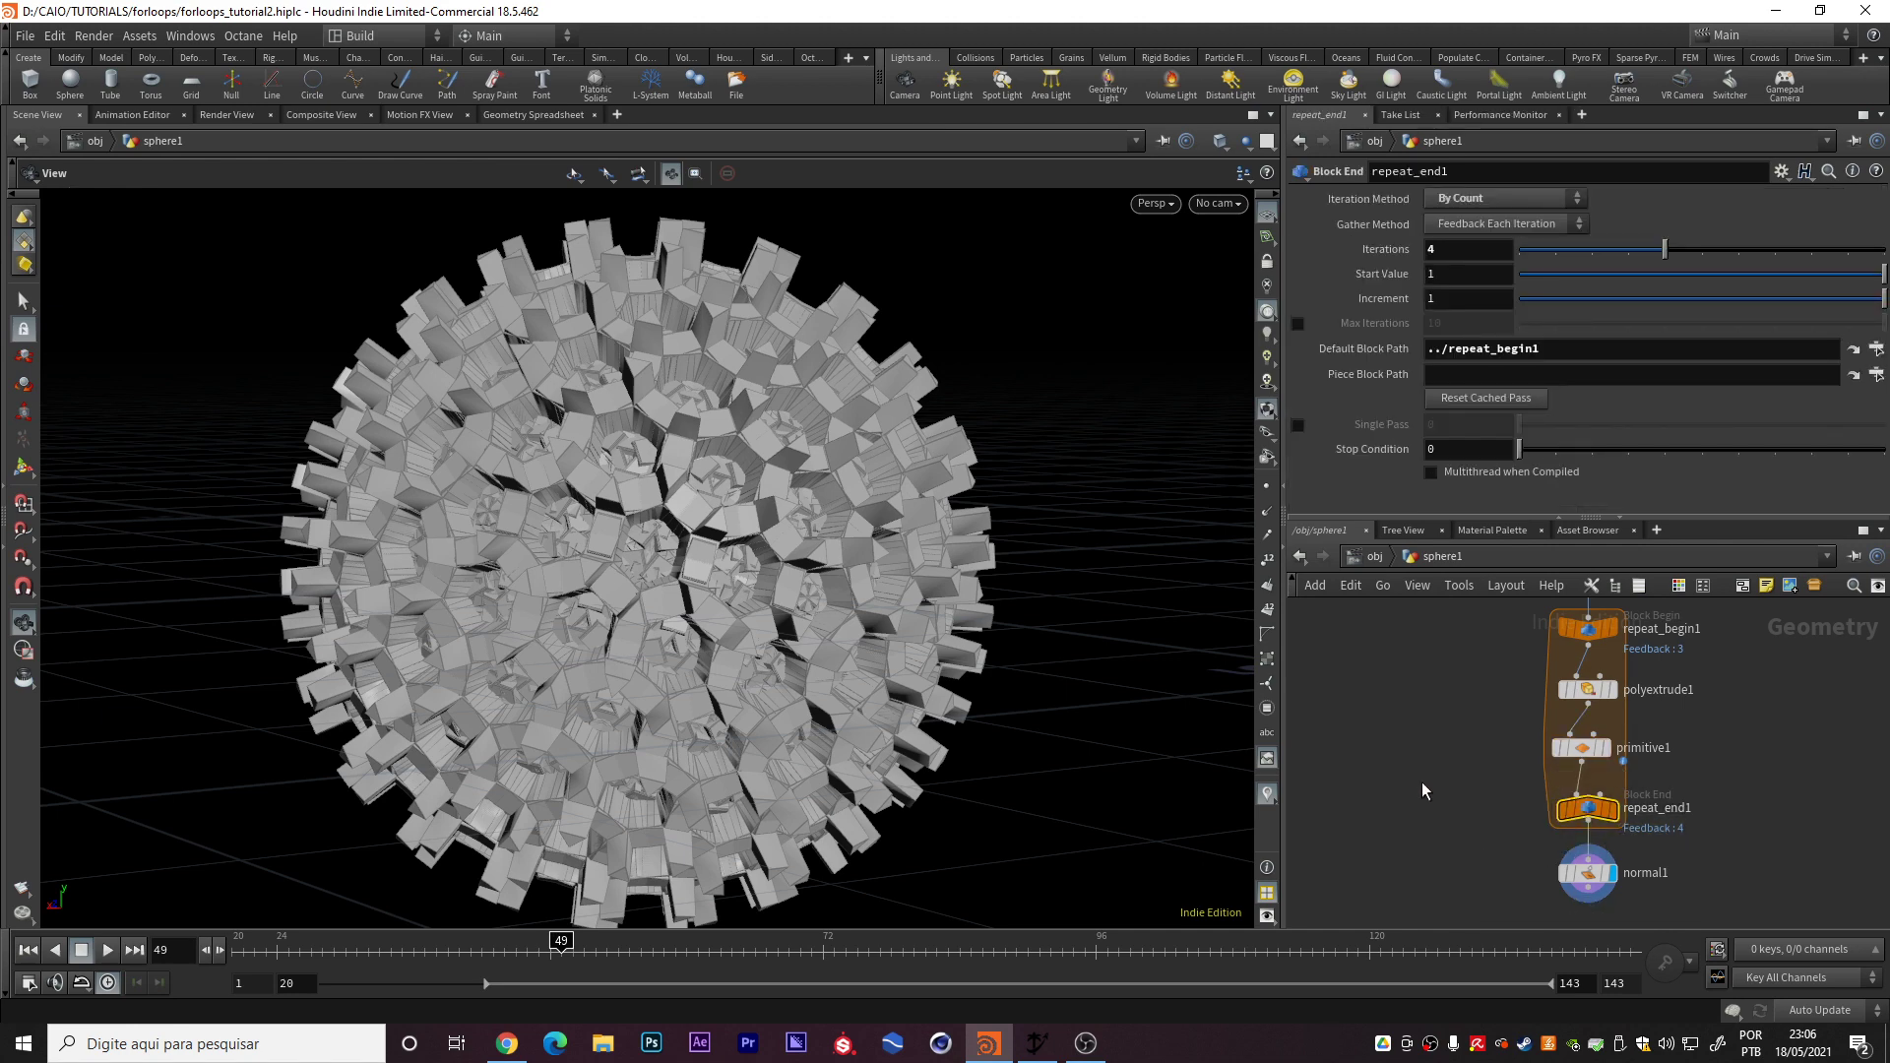
middle_drag(1466, 718, 1473, 760)
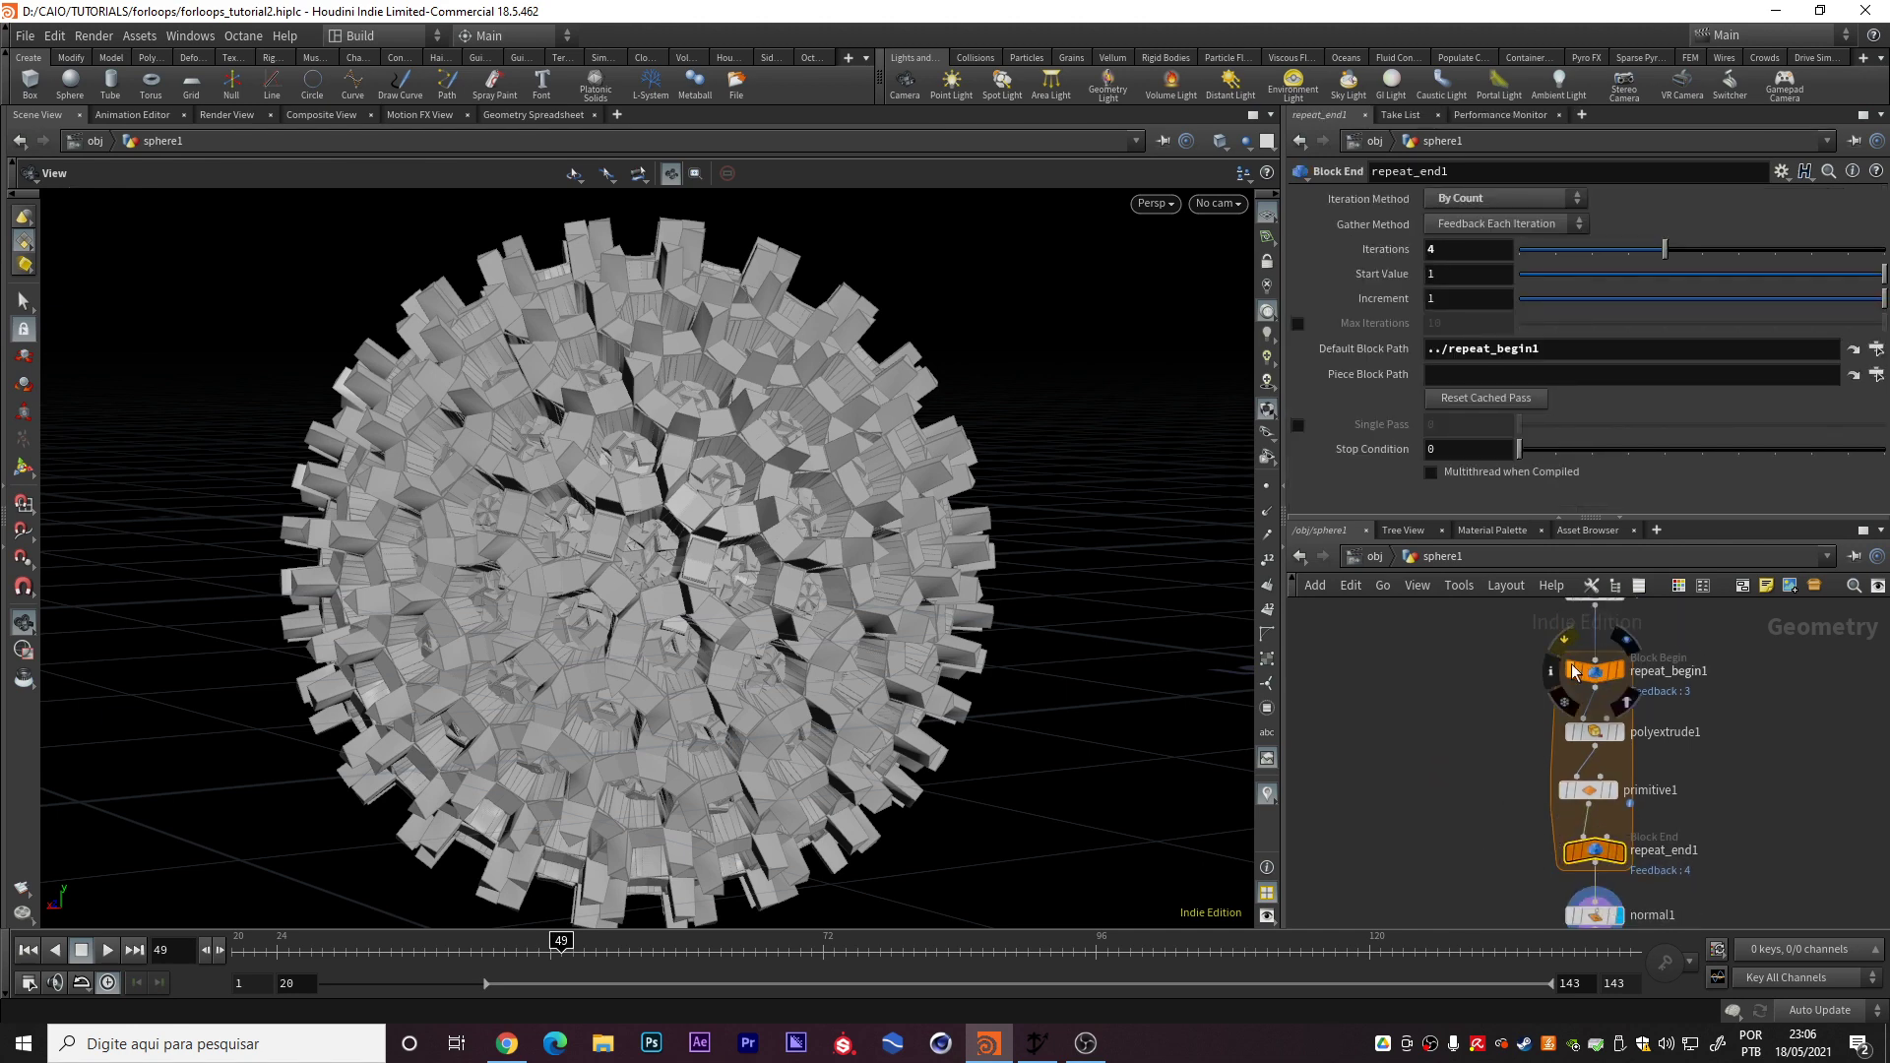
drag(1526, 722, 1634, 748)
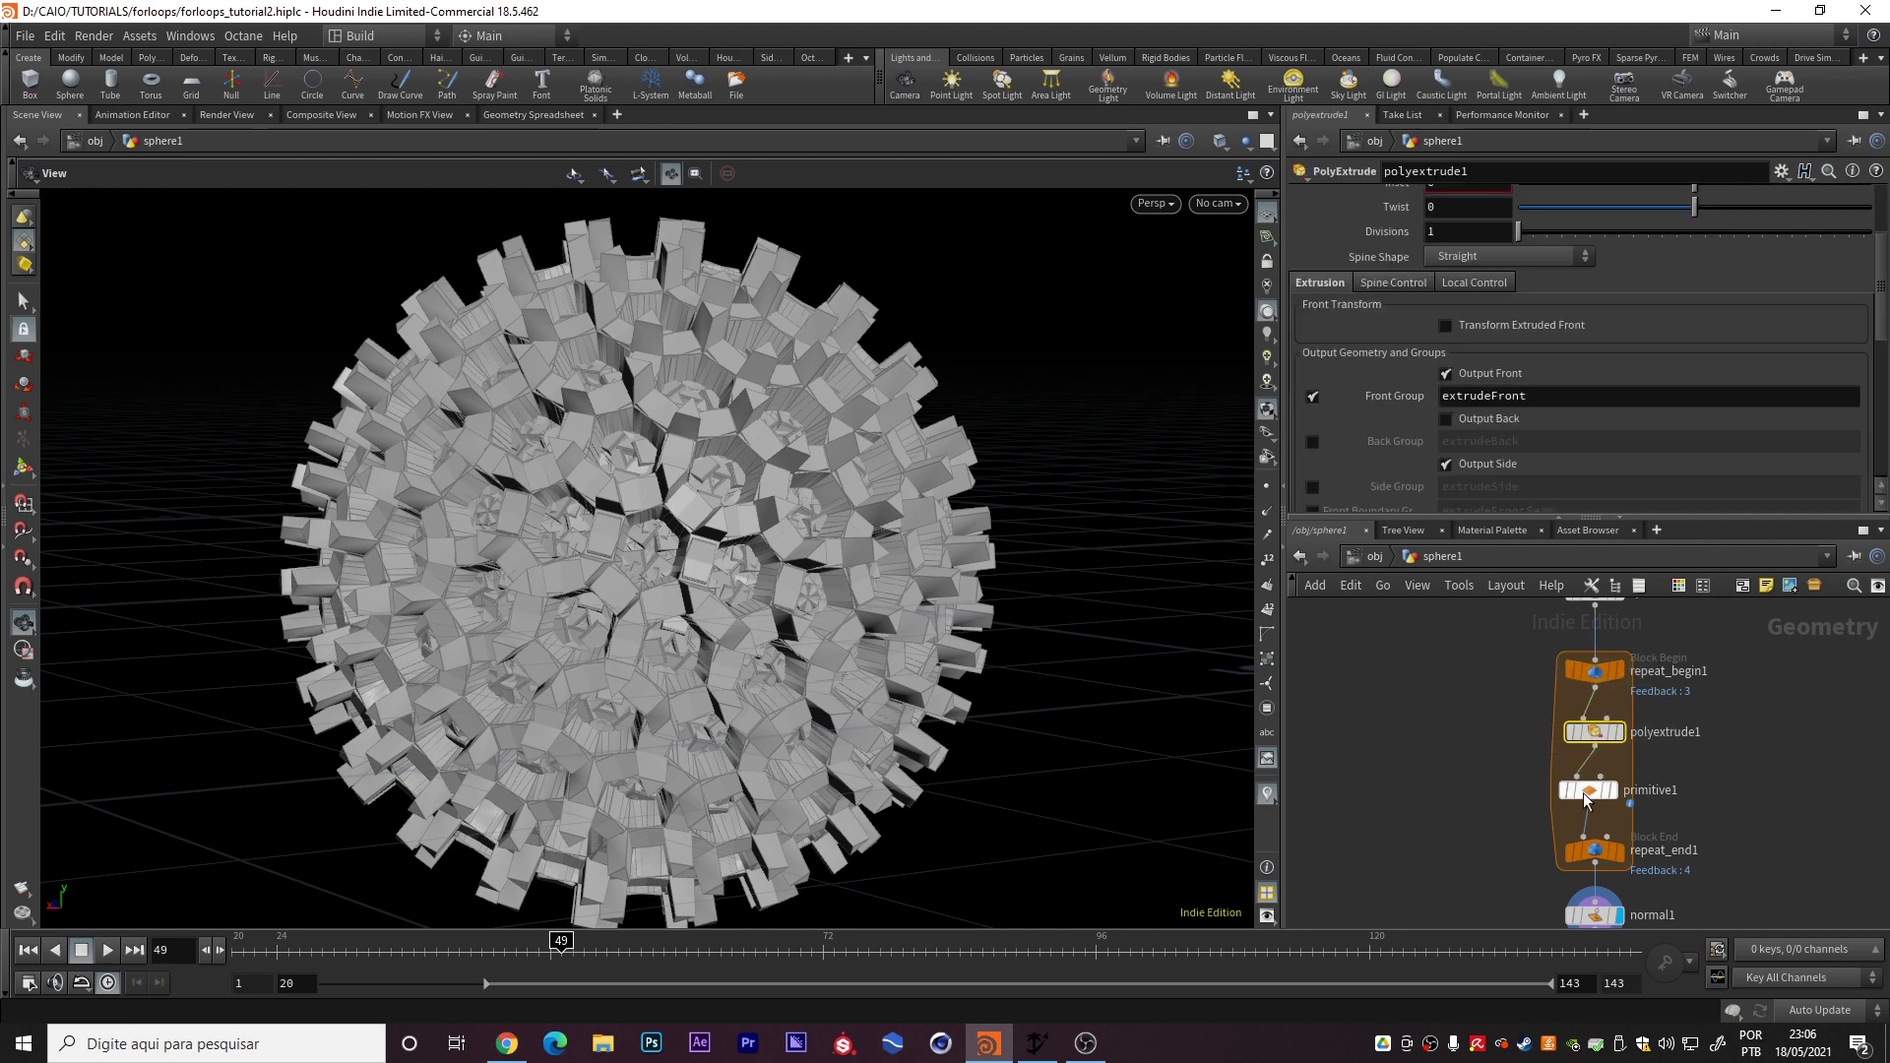
drag(1510, 780, 1635, 815)
click(1593, 853)
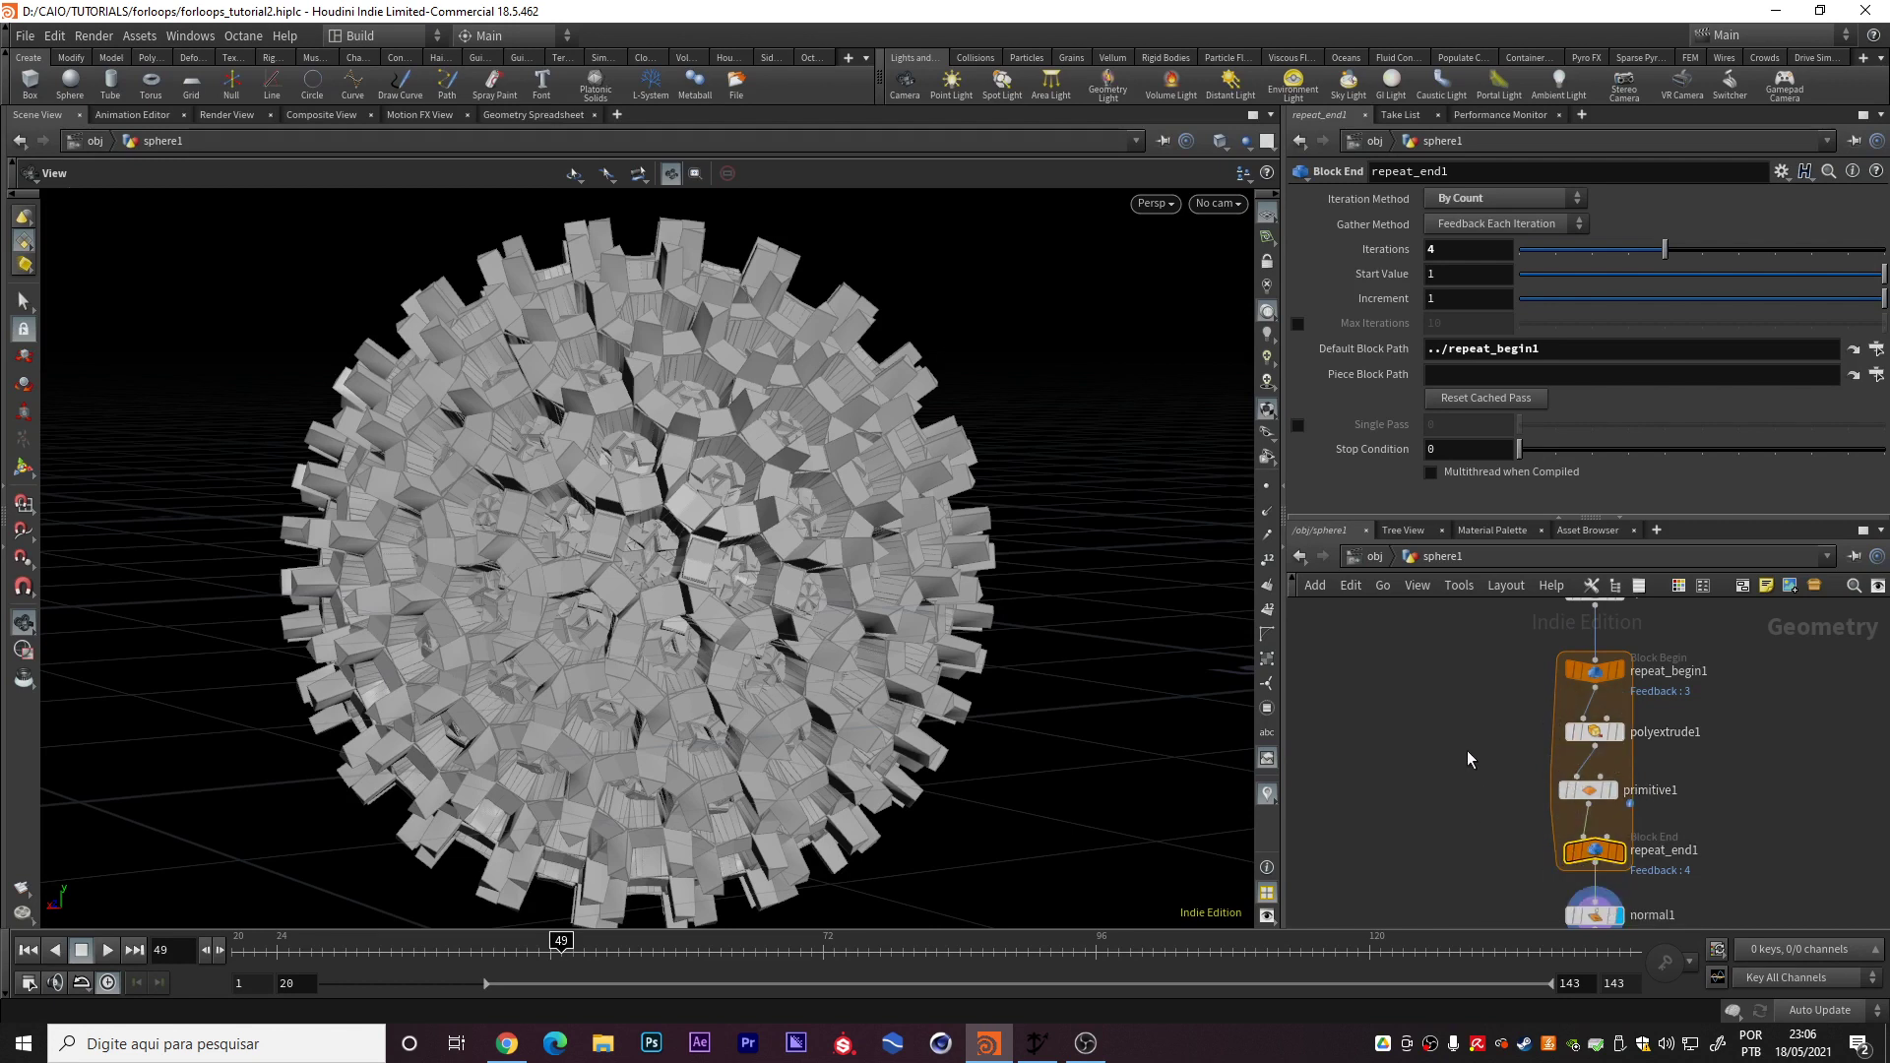
Set the loop end block's Iterations to 5
mouse_move(1602, 695)
click(1433, 765)
key(Return)
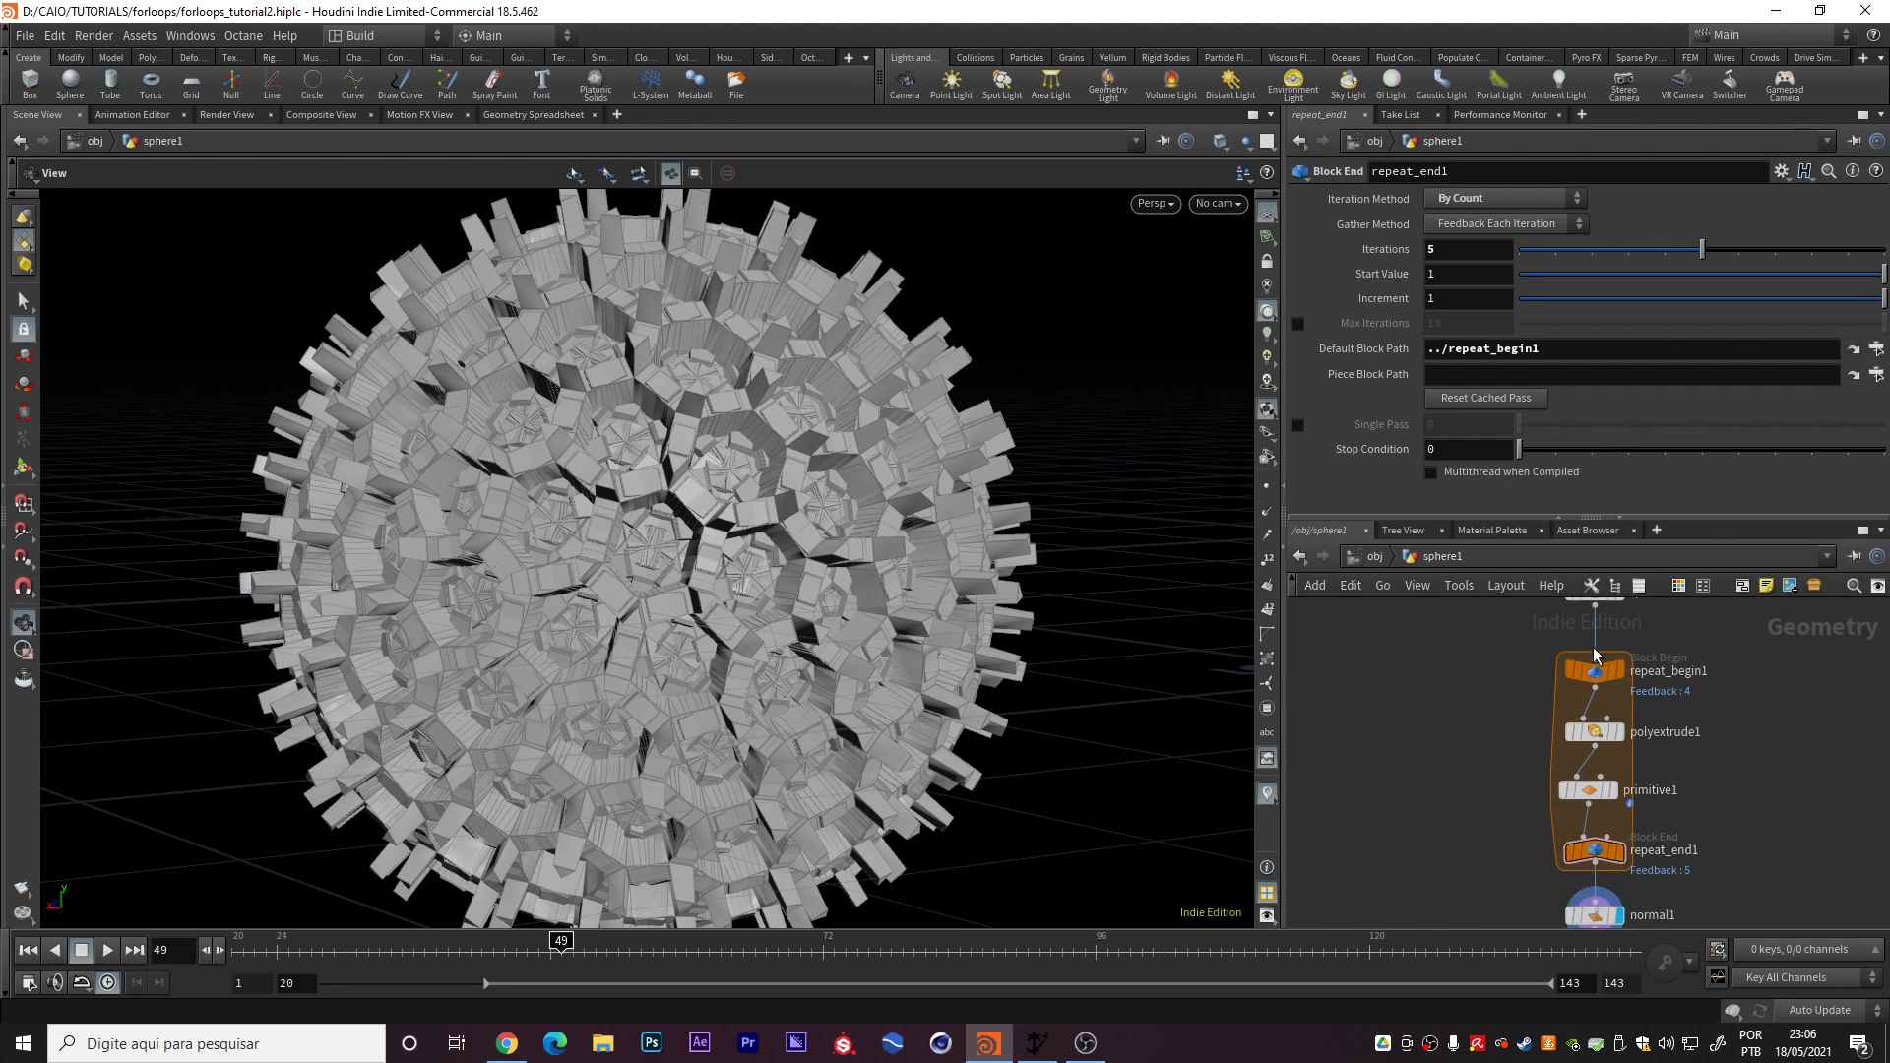
Set the loop end block's Iterations to 3 and check the extruded sphere
click(1453, 251)
text(3)
key(Return)
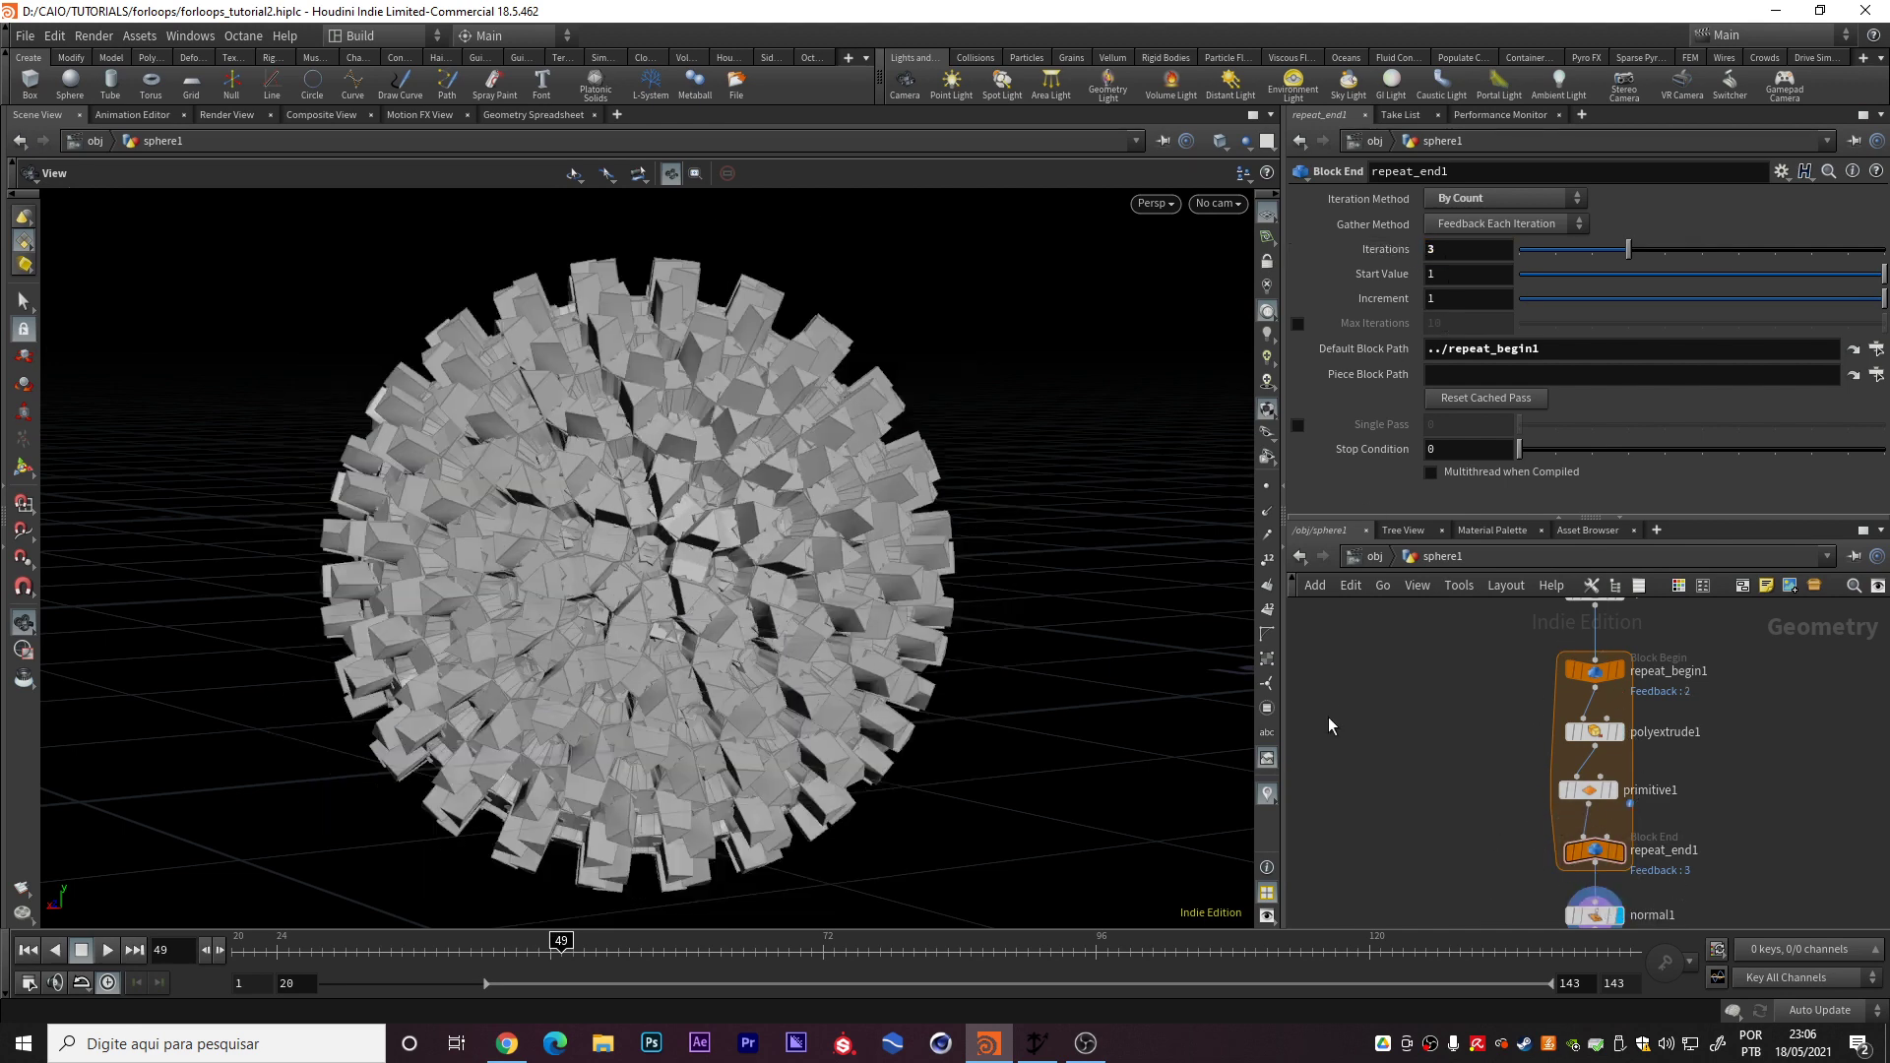
drag(673, 573, 790, 571)
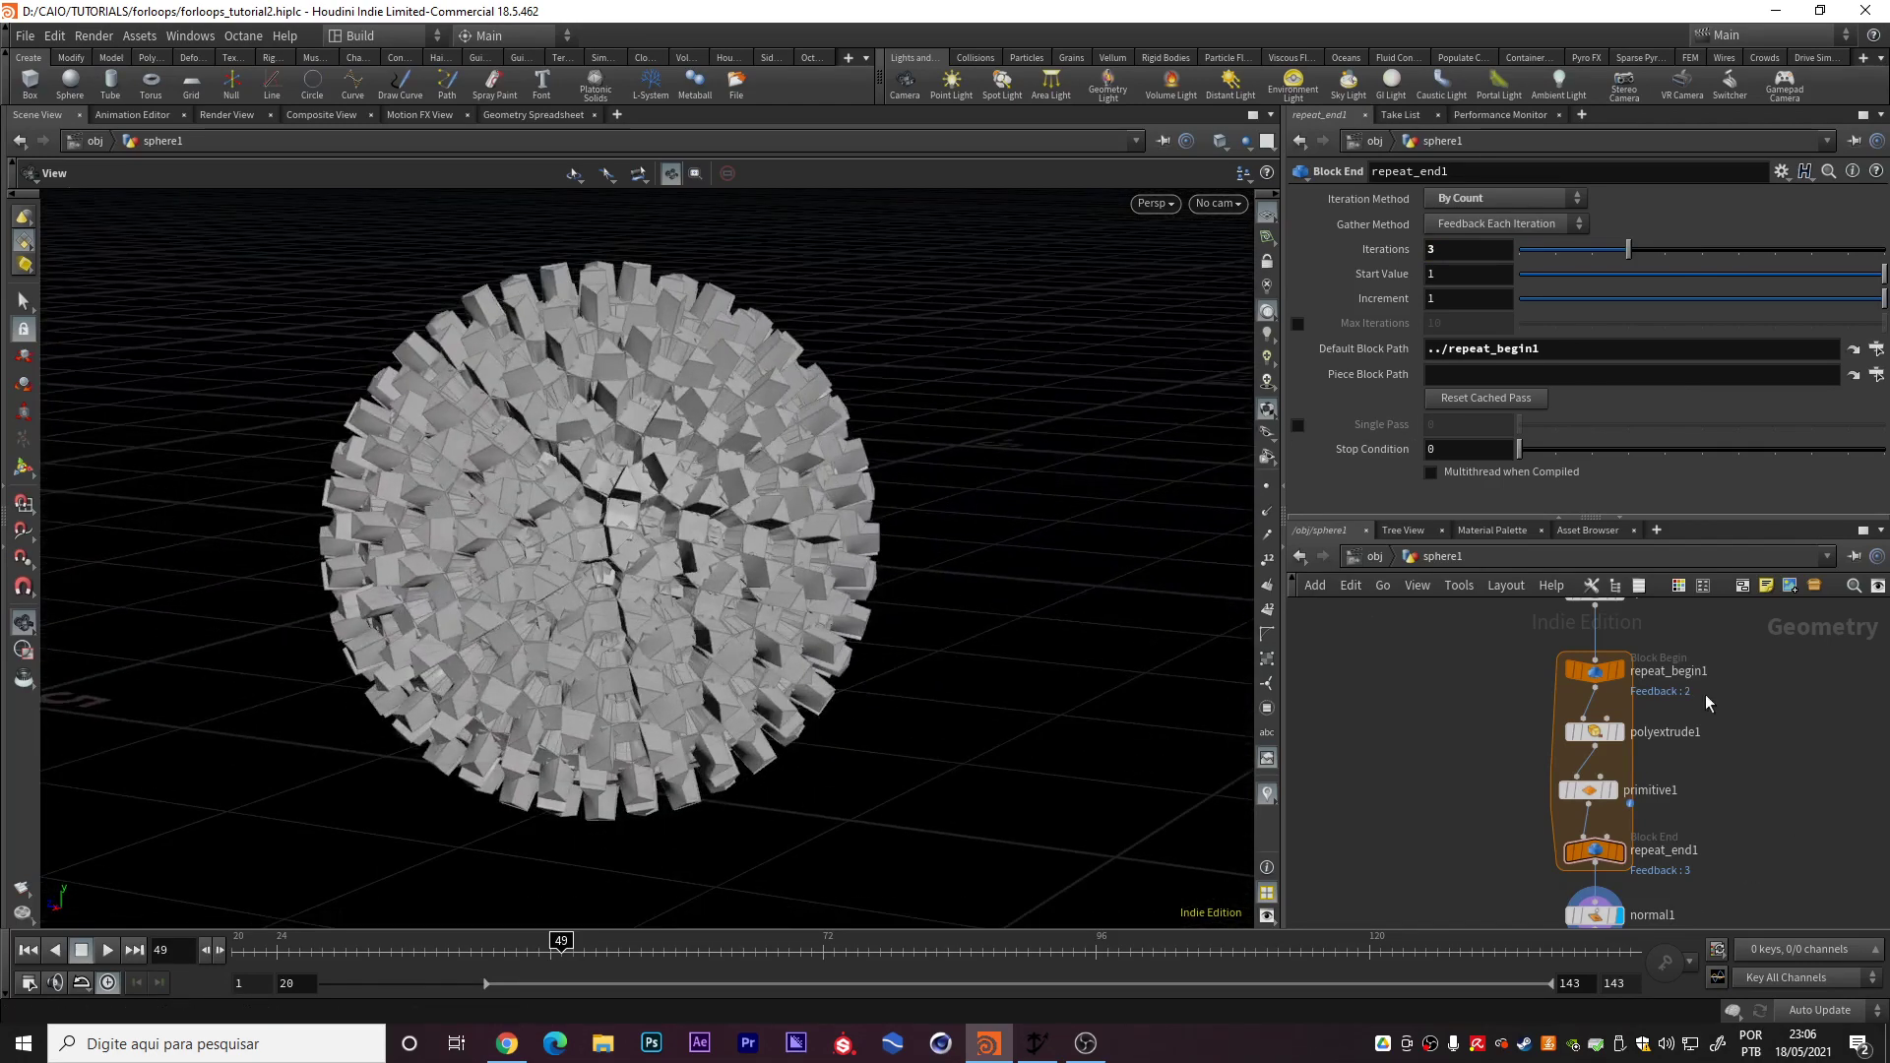
Make room below the PolyExtrude node in the loop and insert a second PolyExtrude between it and the Primitive node
scroll(1705, 694, up, 3)
click(1593, 725)
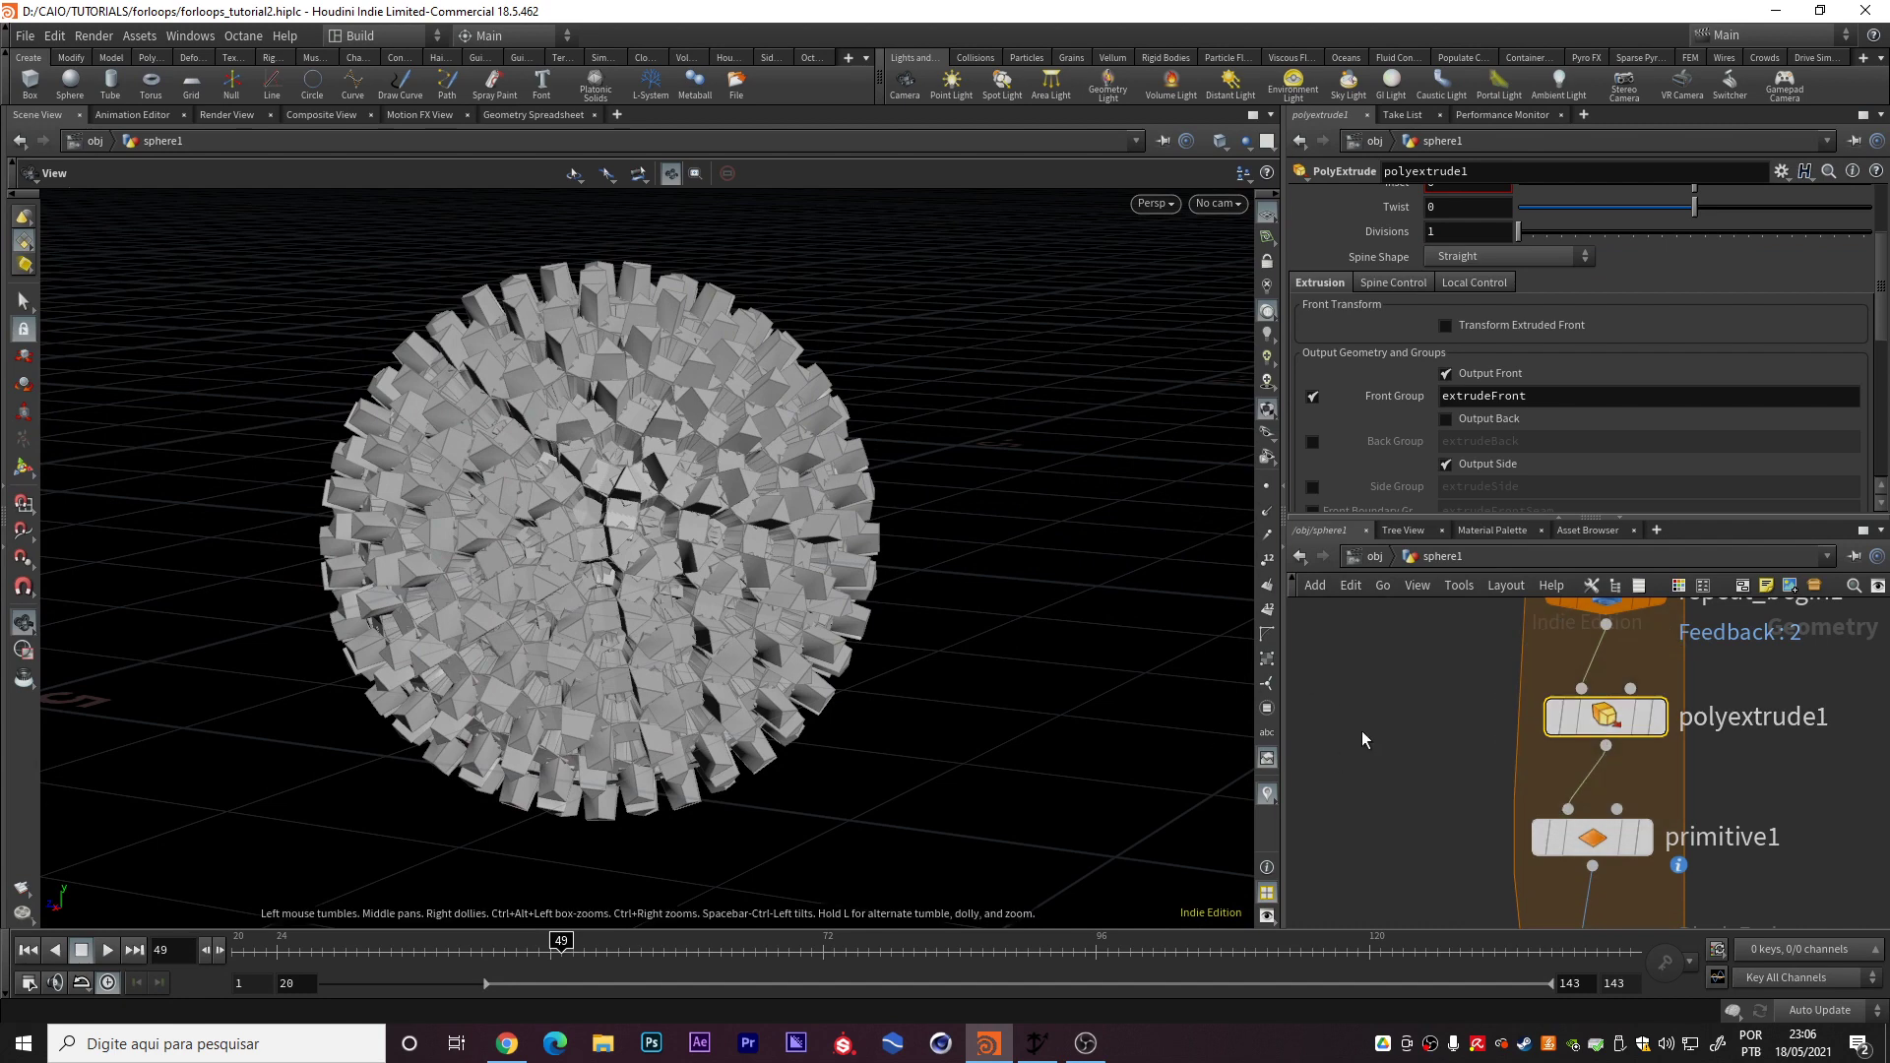
middle_drag(1434, 768, 1434, 697)
drag(1605, 766, 1603, 811)
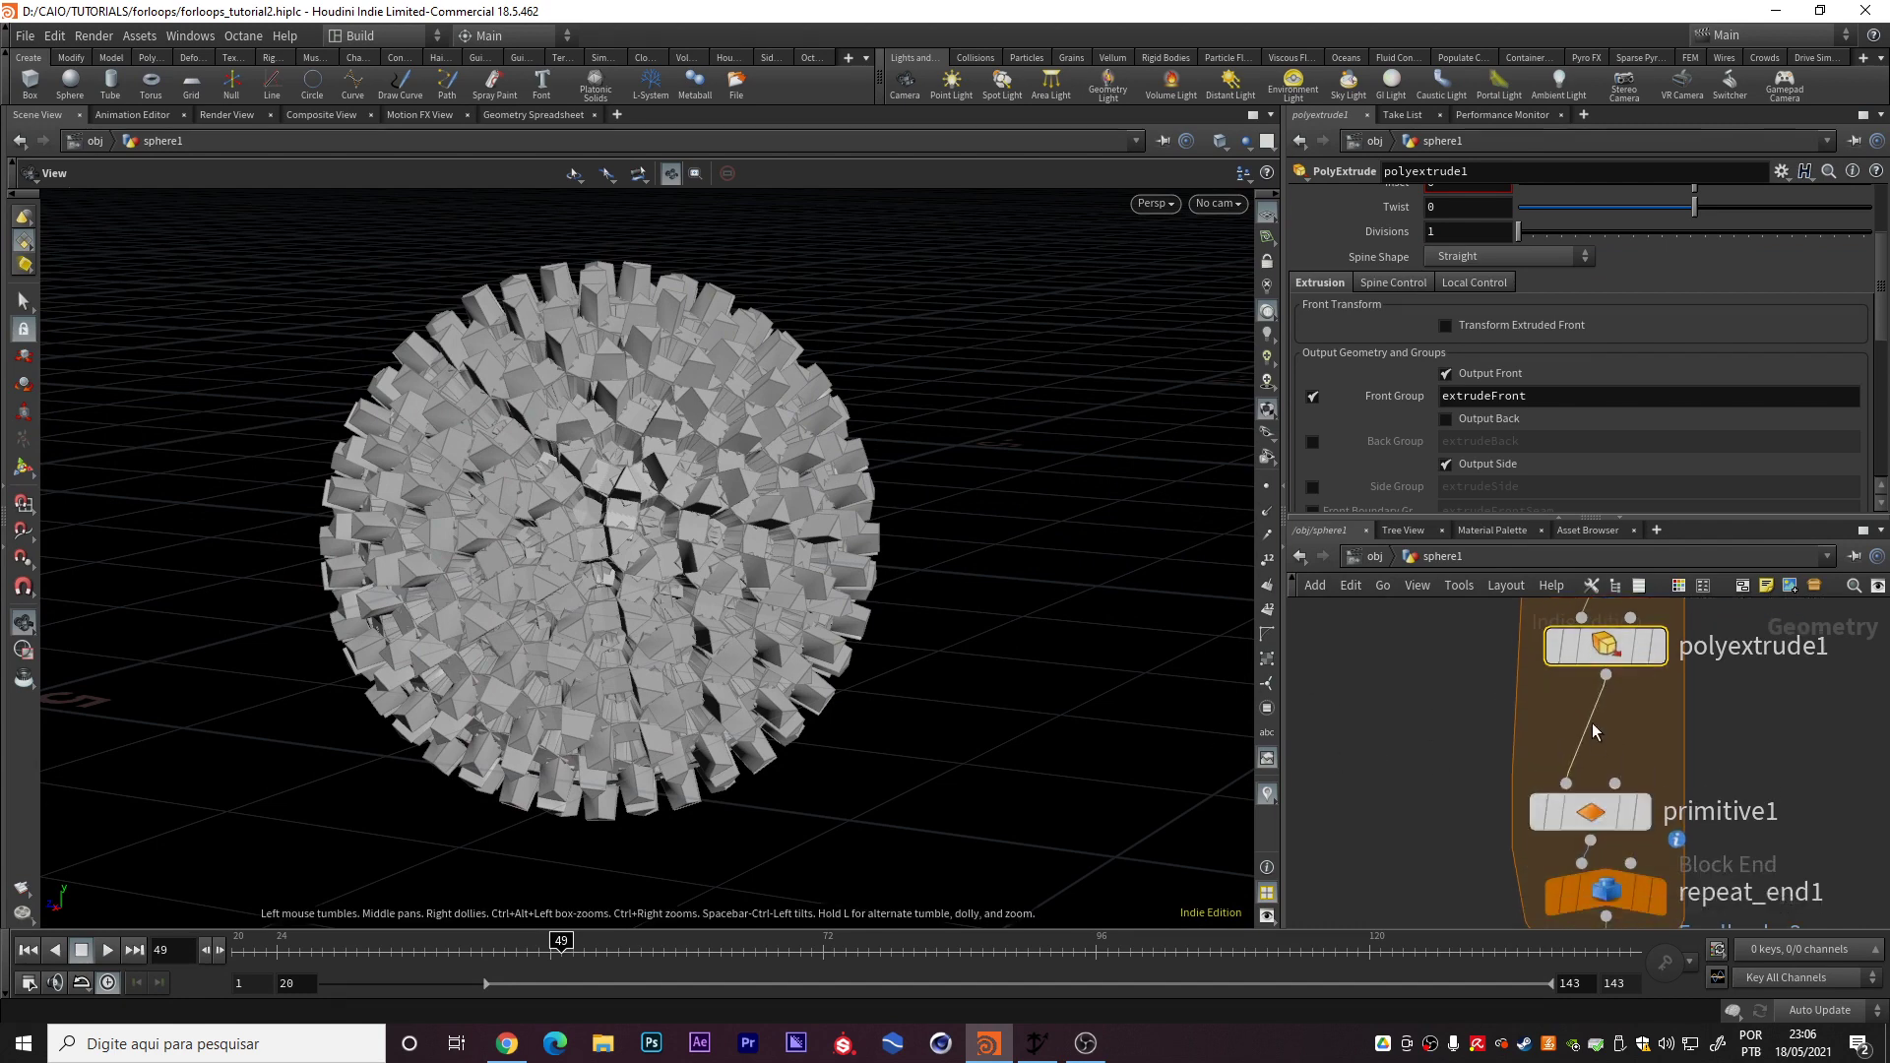
key(Tab)
text(poly extr)
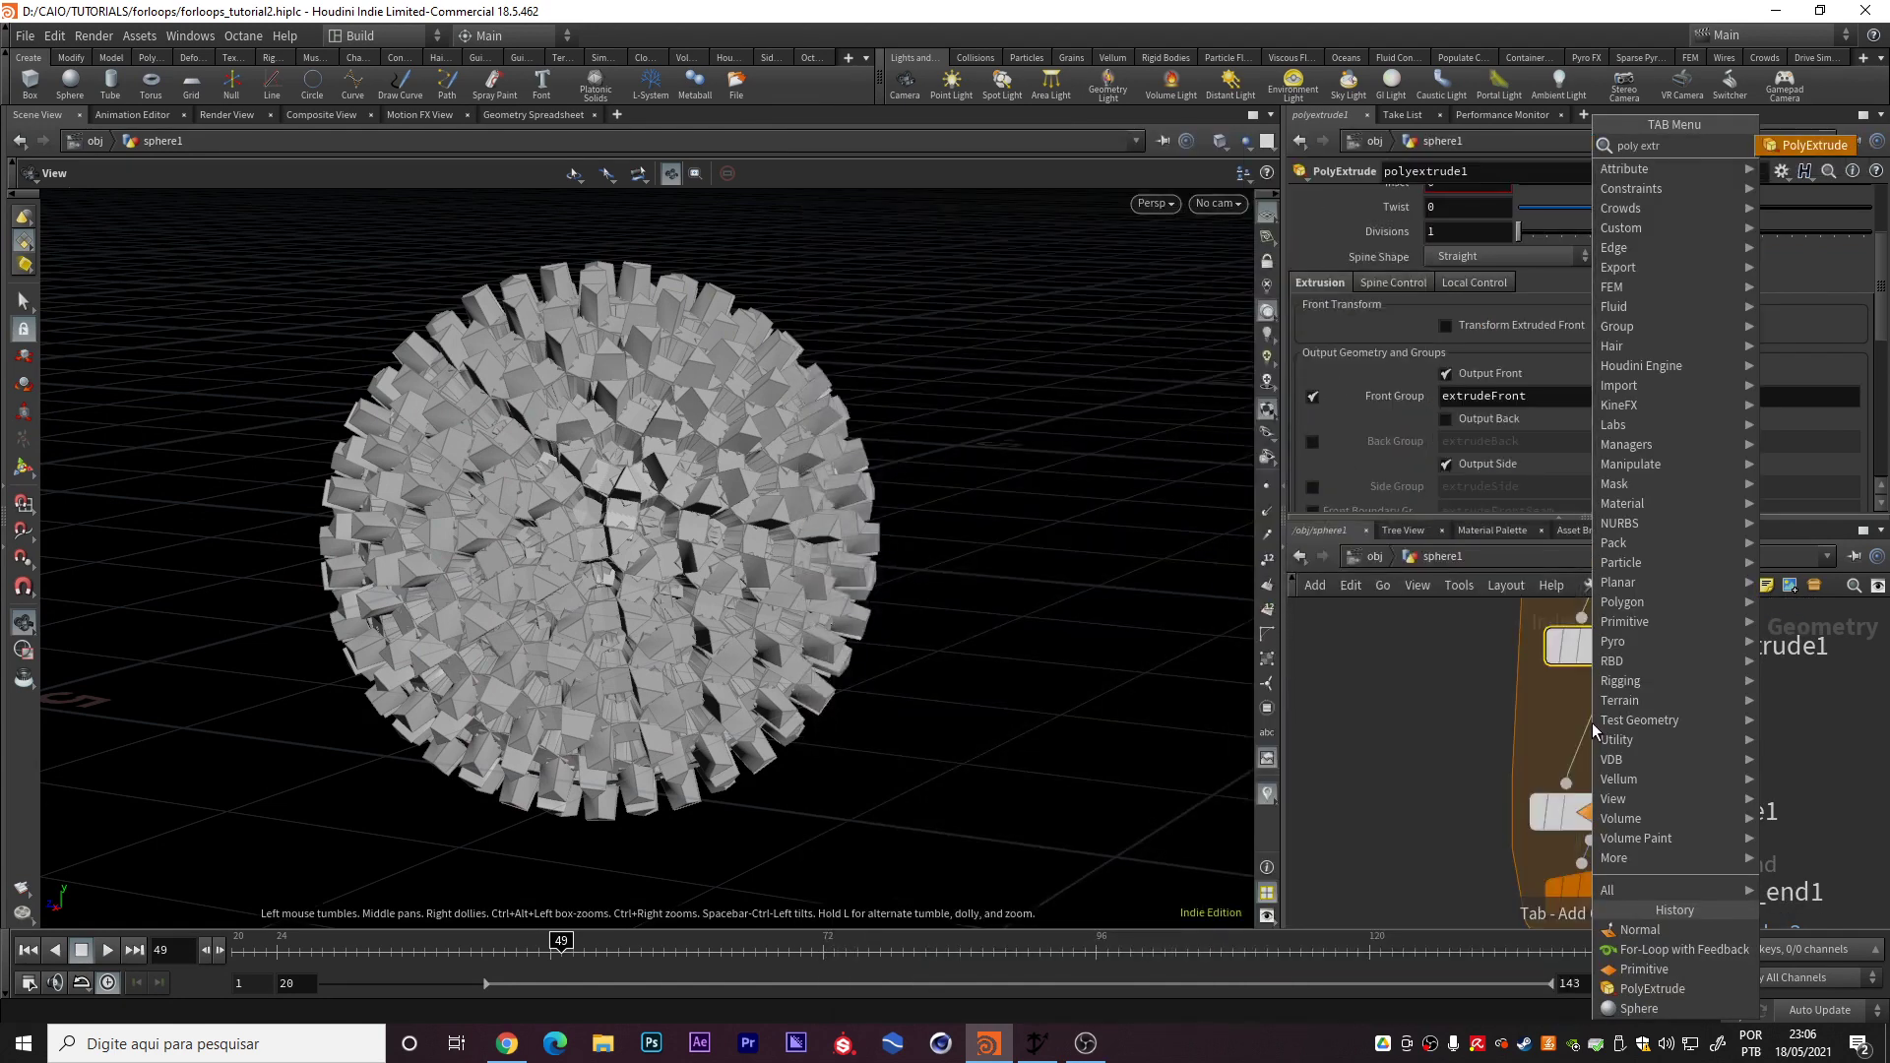
key(Return)
click(1589, 764)
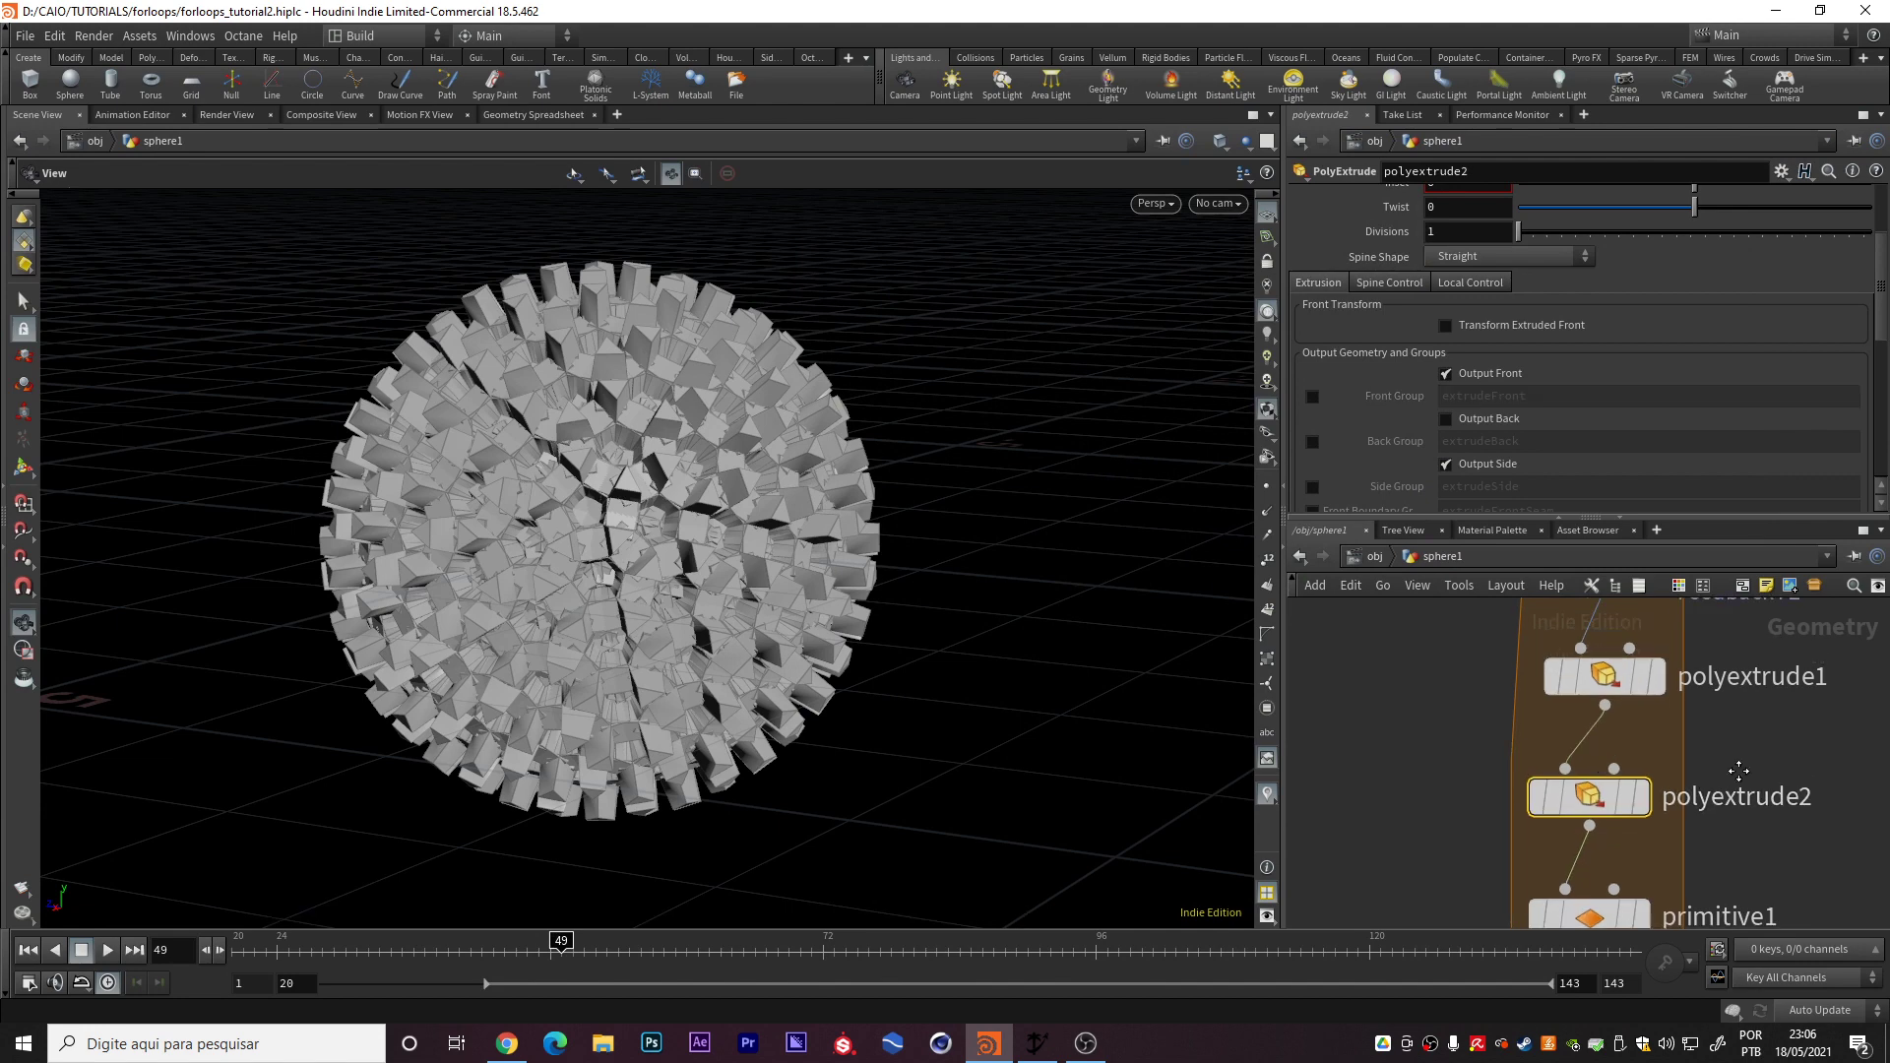
Move the sphere node up and insert a Group node between it and the loop's begin block
scroll(1728, 833, down, 2)
middle_drag(1739, 772, 1717, 890)
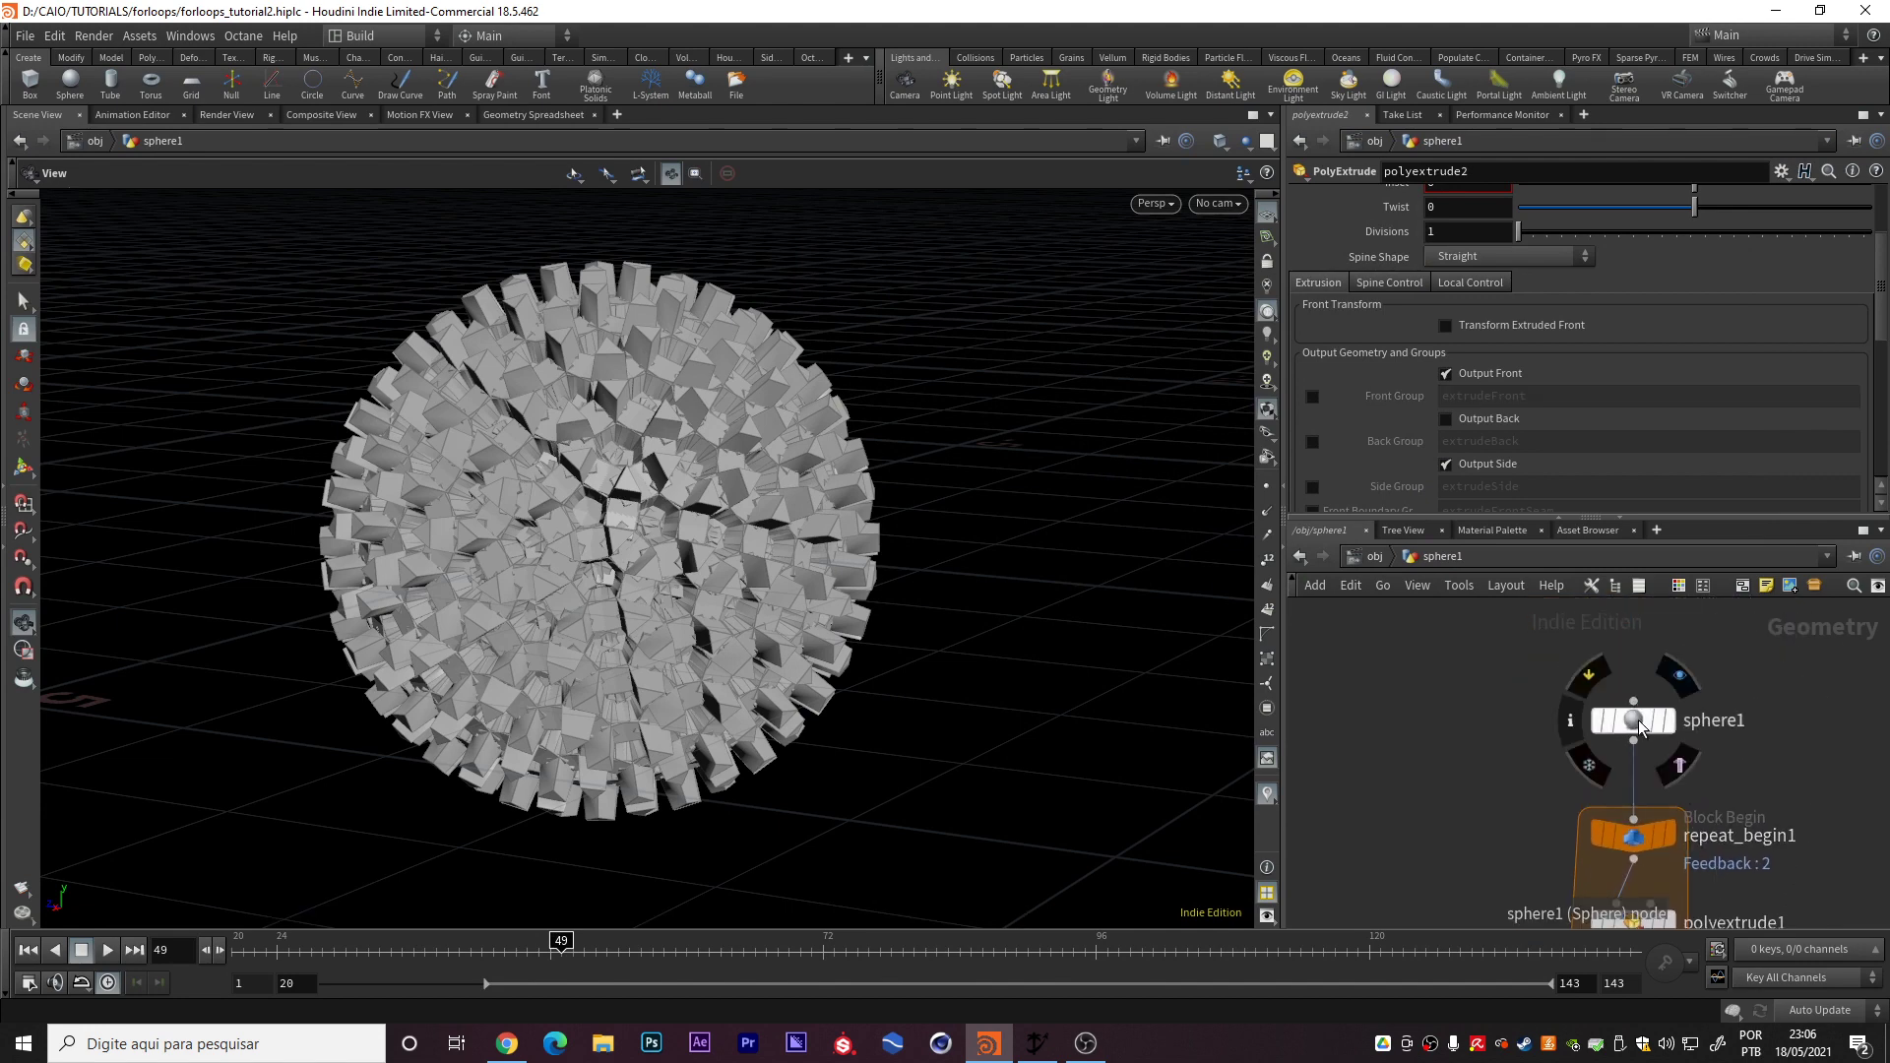
key(Tab)
text(gr)
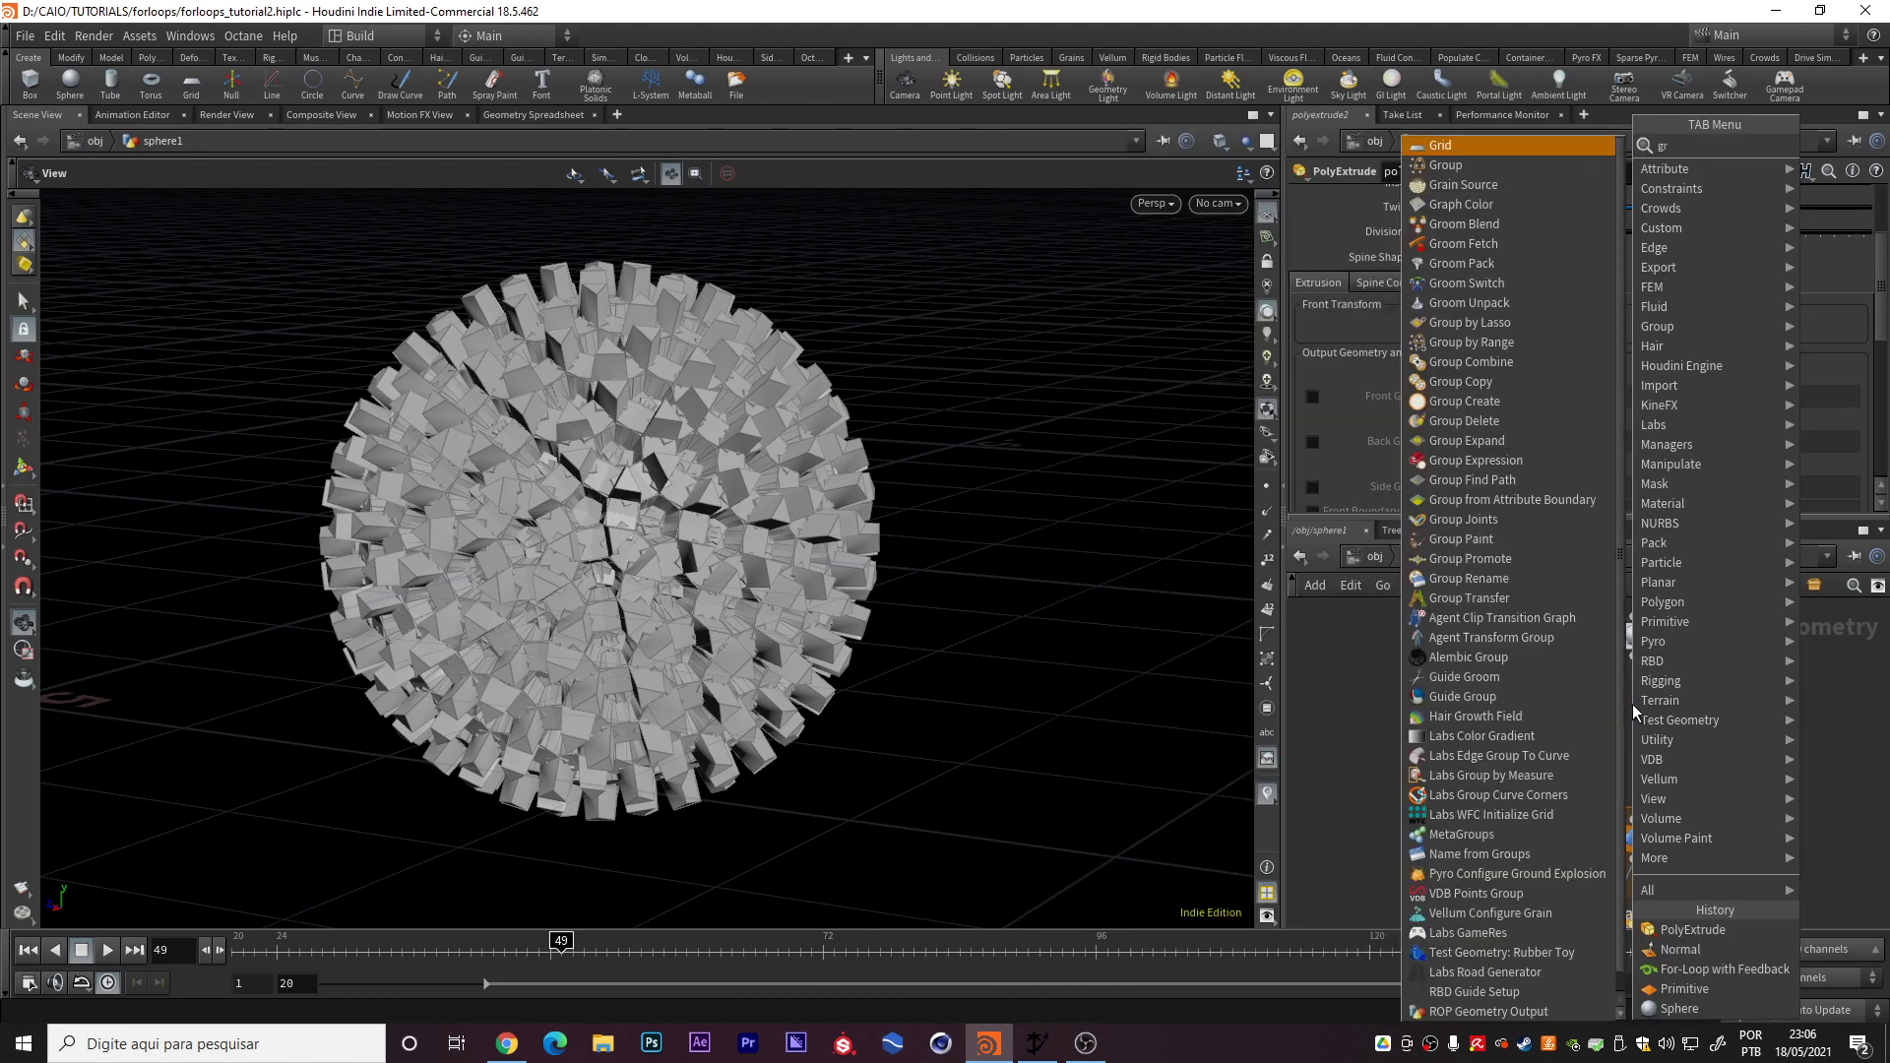
text(oup)
key(Return)
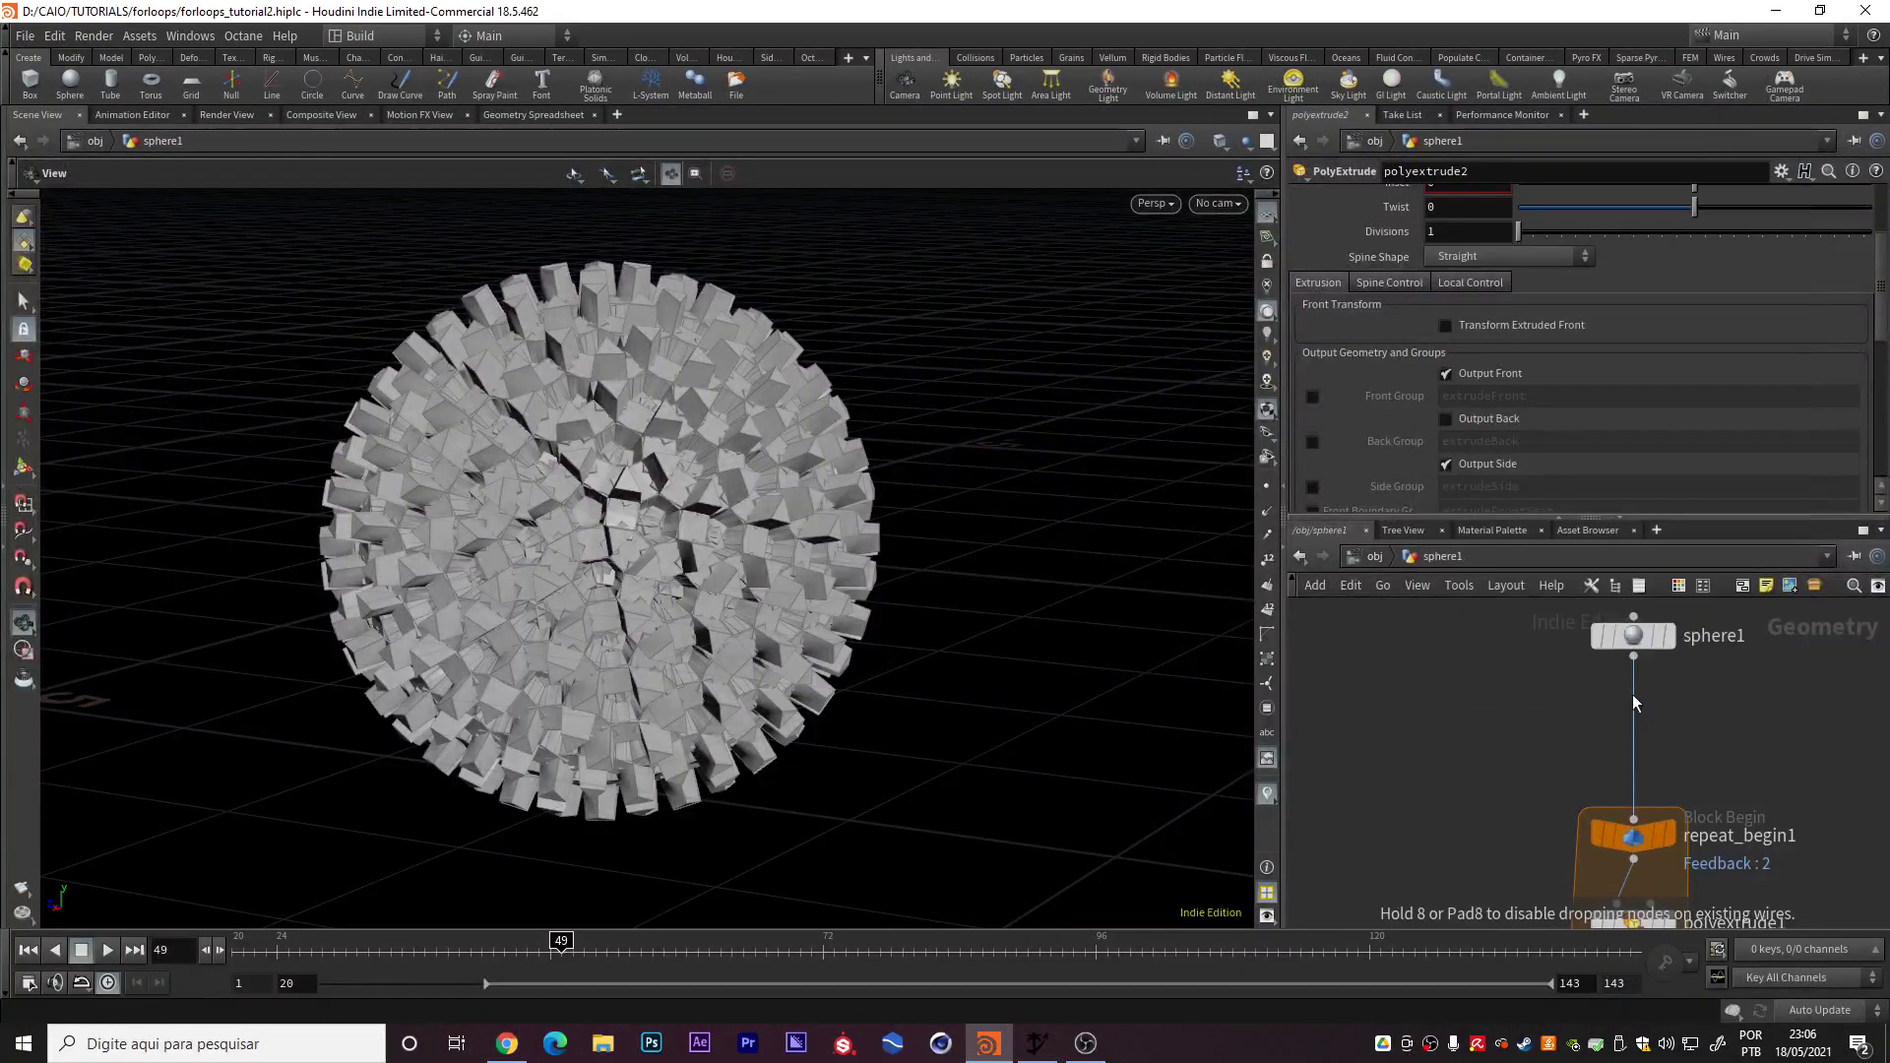
click(1633, 701)
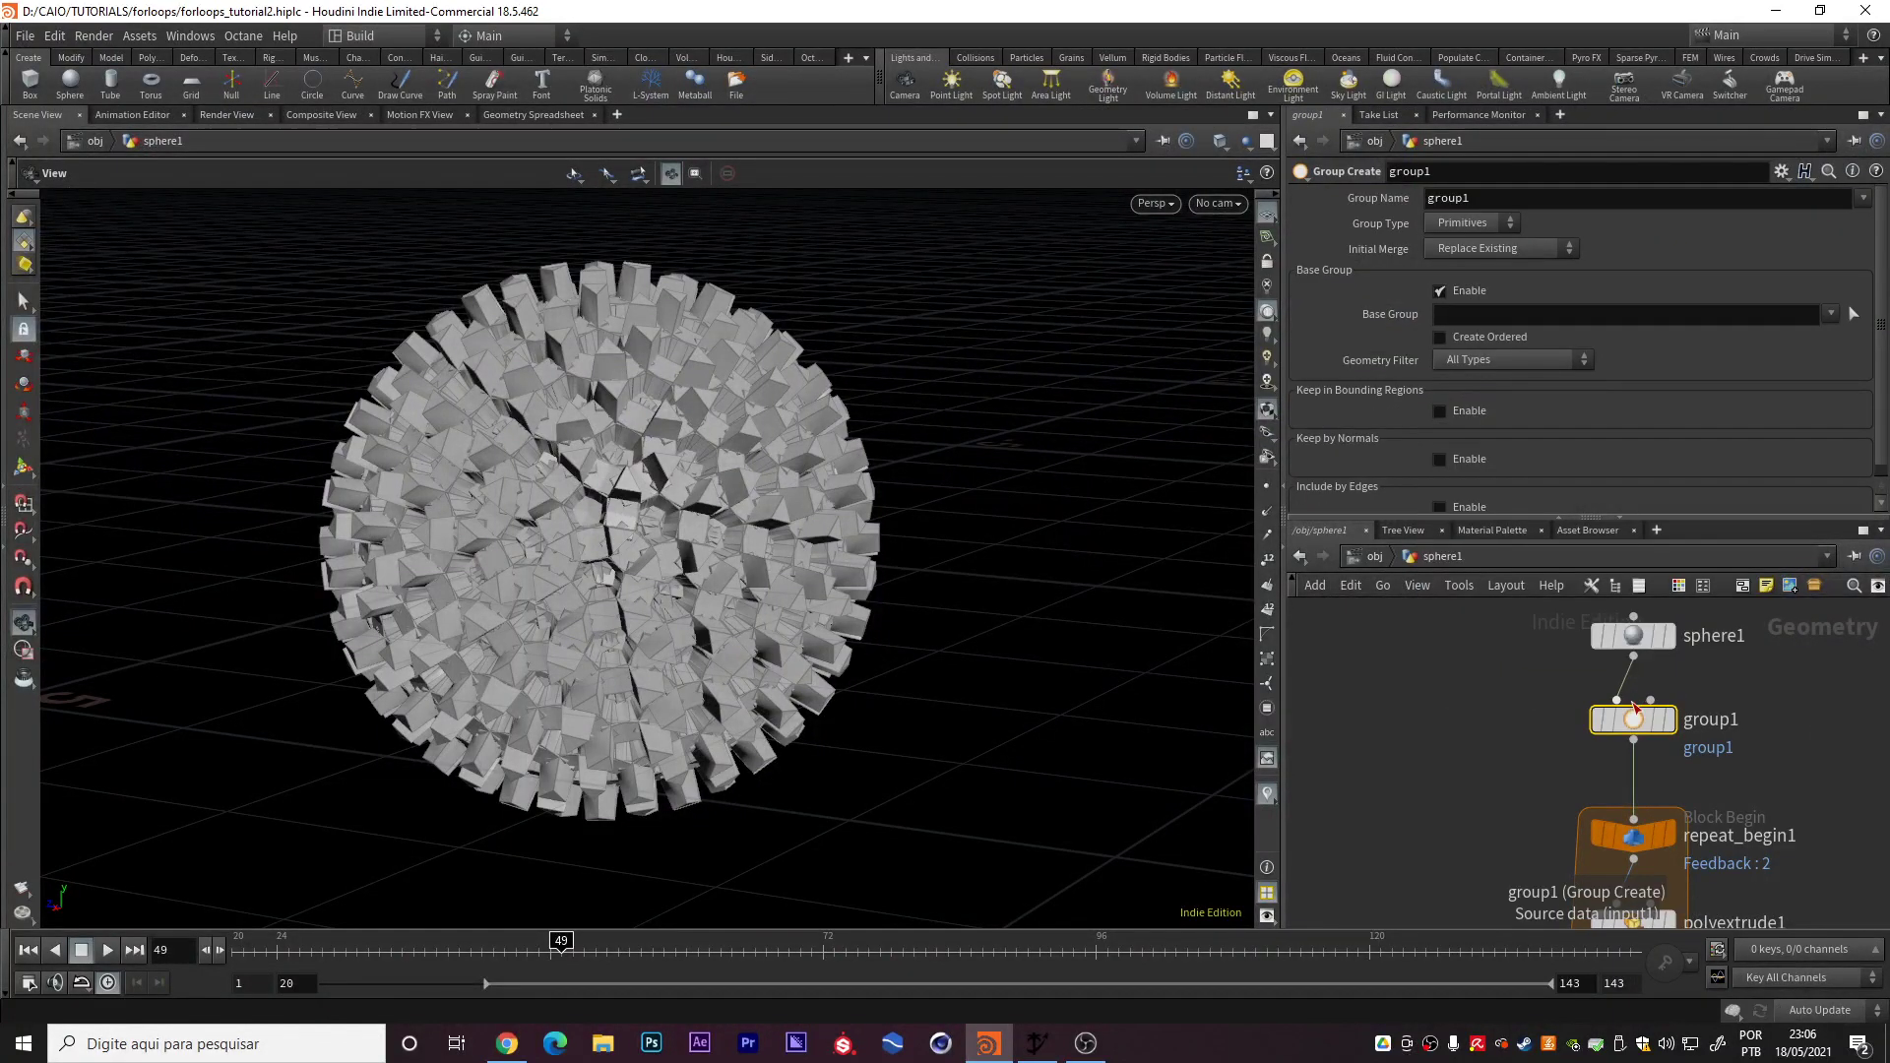
Name the Group node's group extrudefront
double_click(1492, 198)
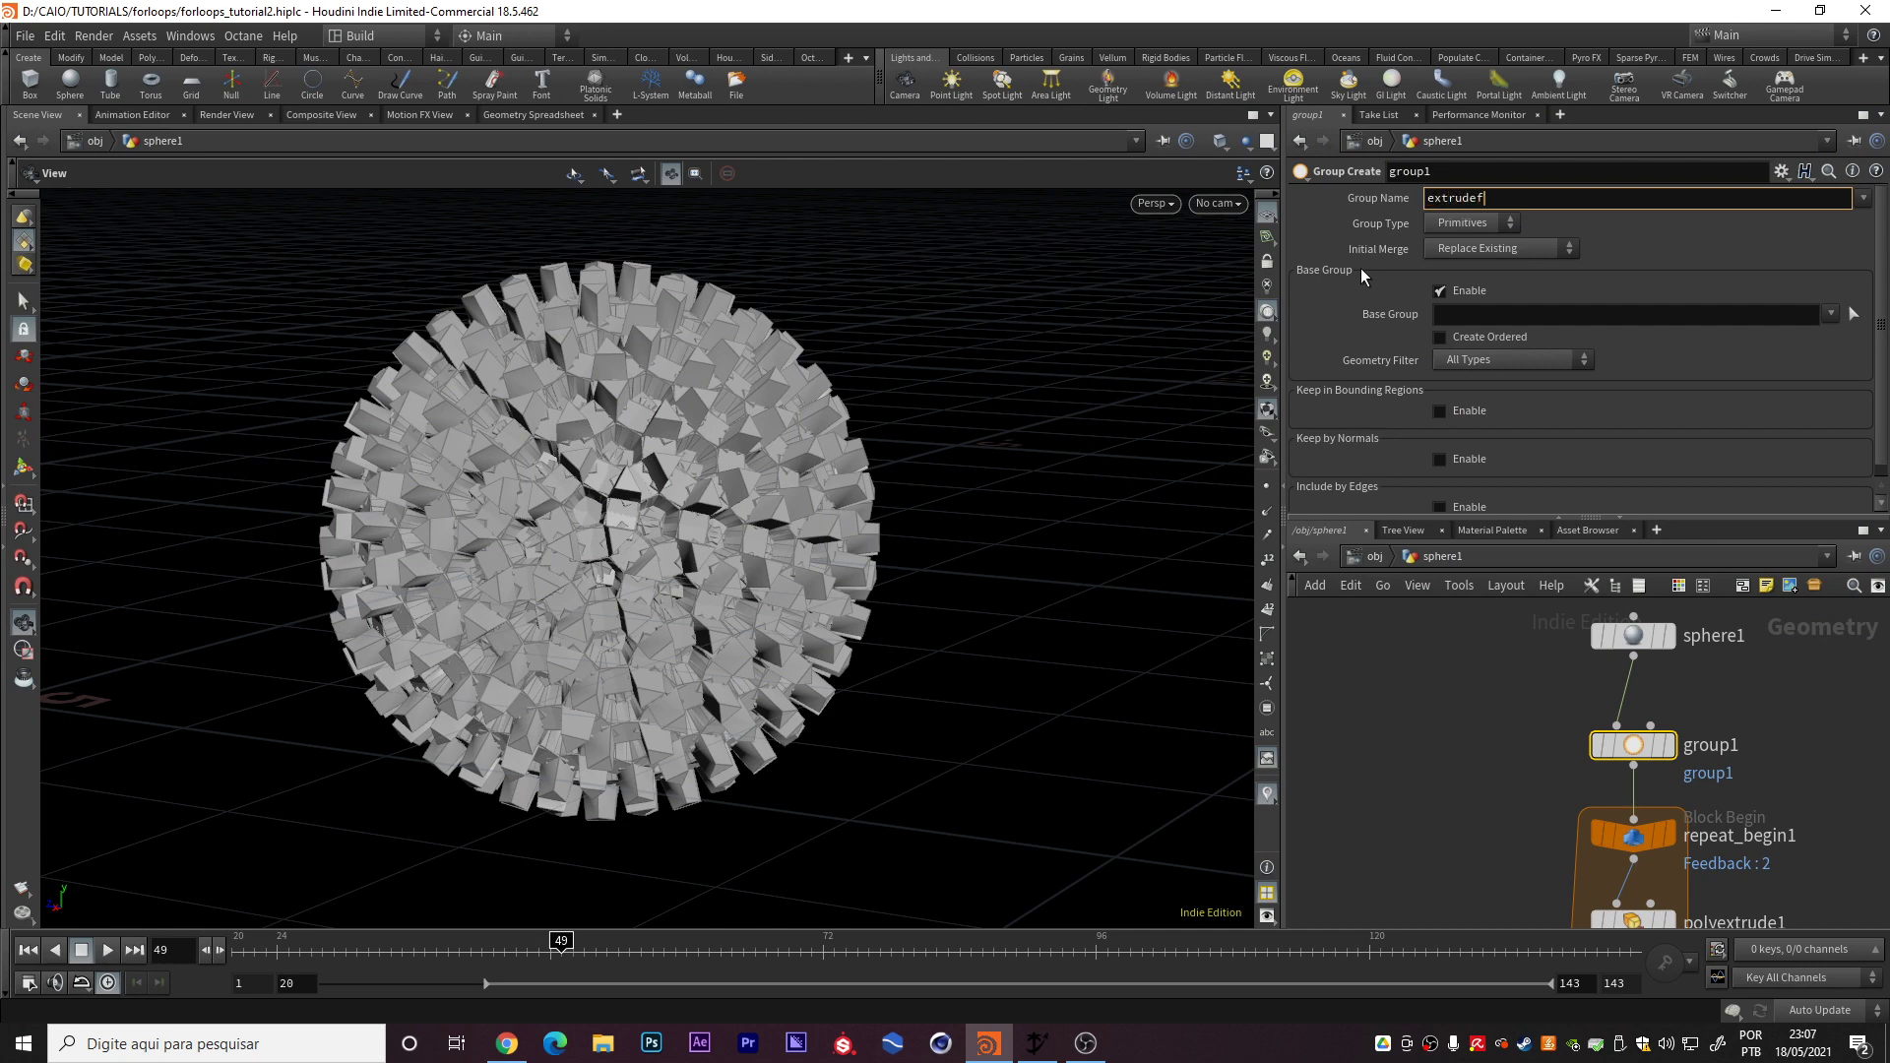
text(extrudefront)
key(Return)
Copy the Front Group name extrudeFront from the first PolyExtrude into the Group node's Group Name
drag(1610, 695, 1589, 566)
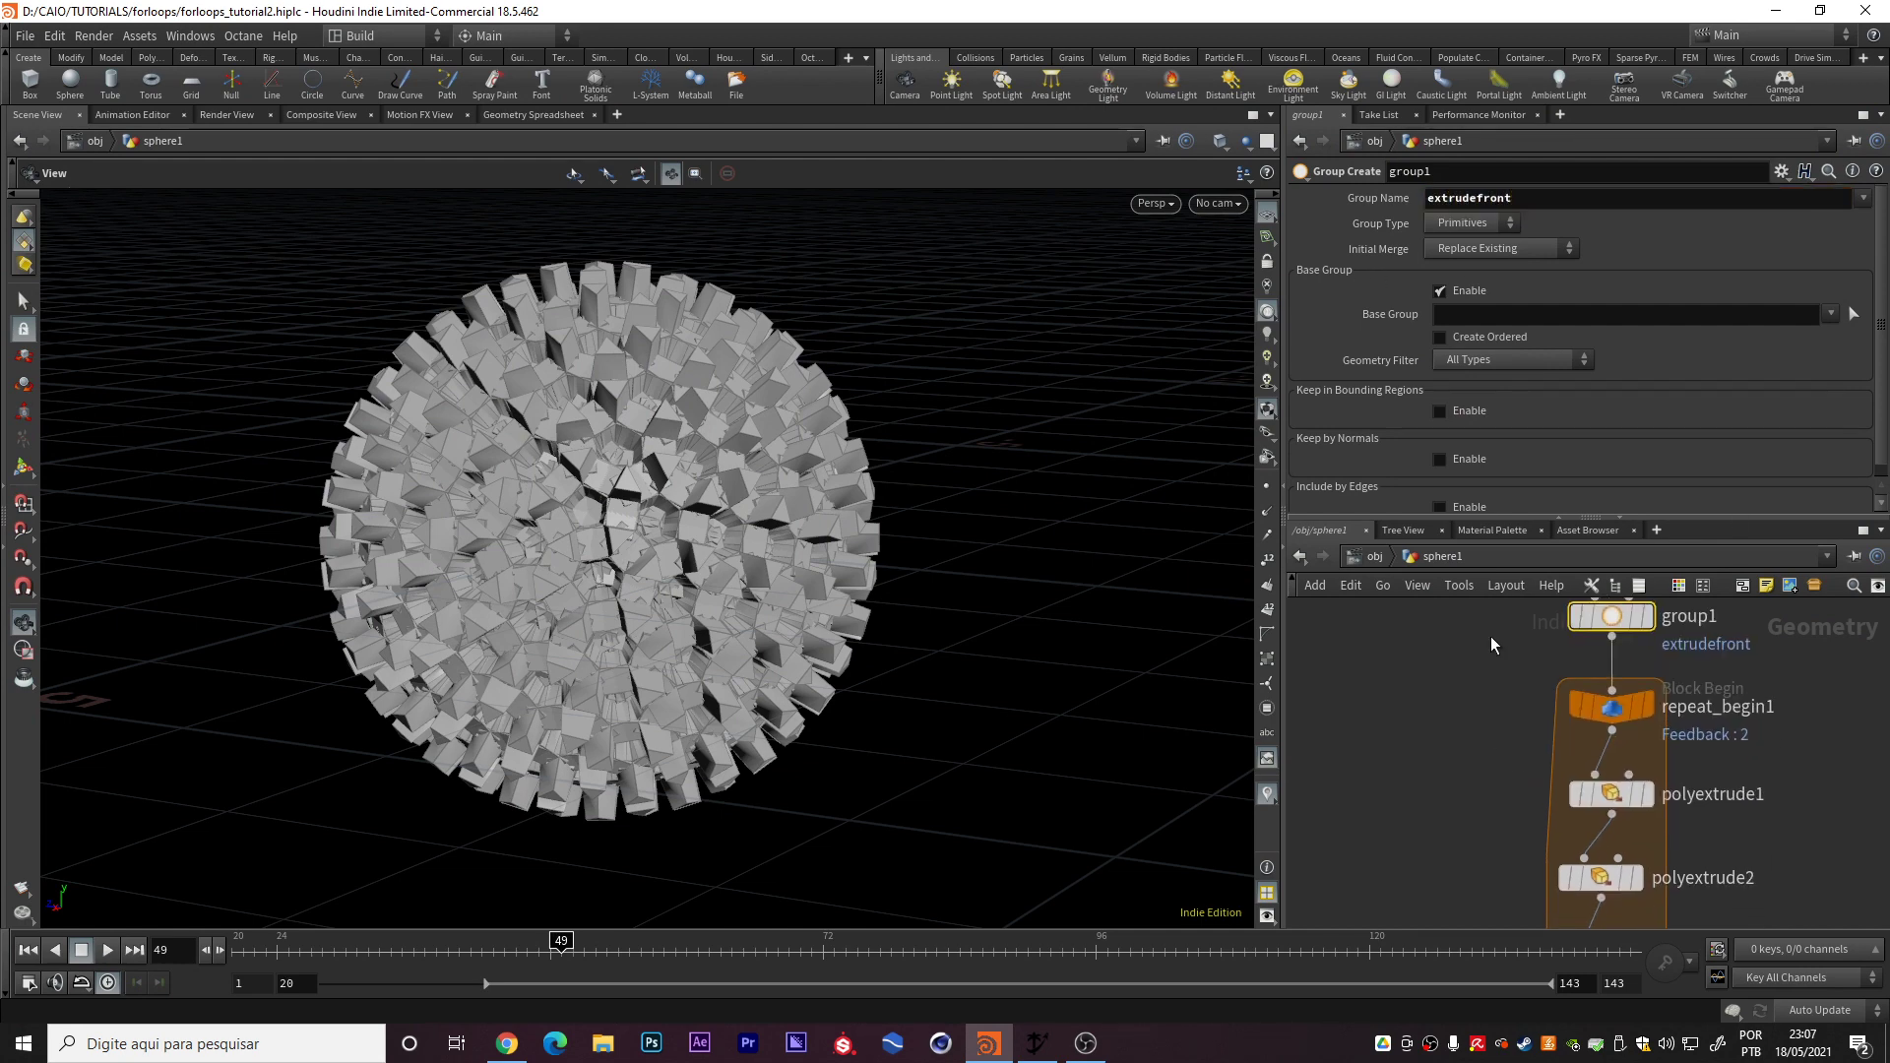
click(1611, 794)
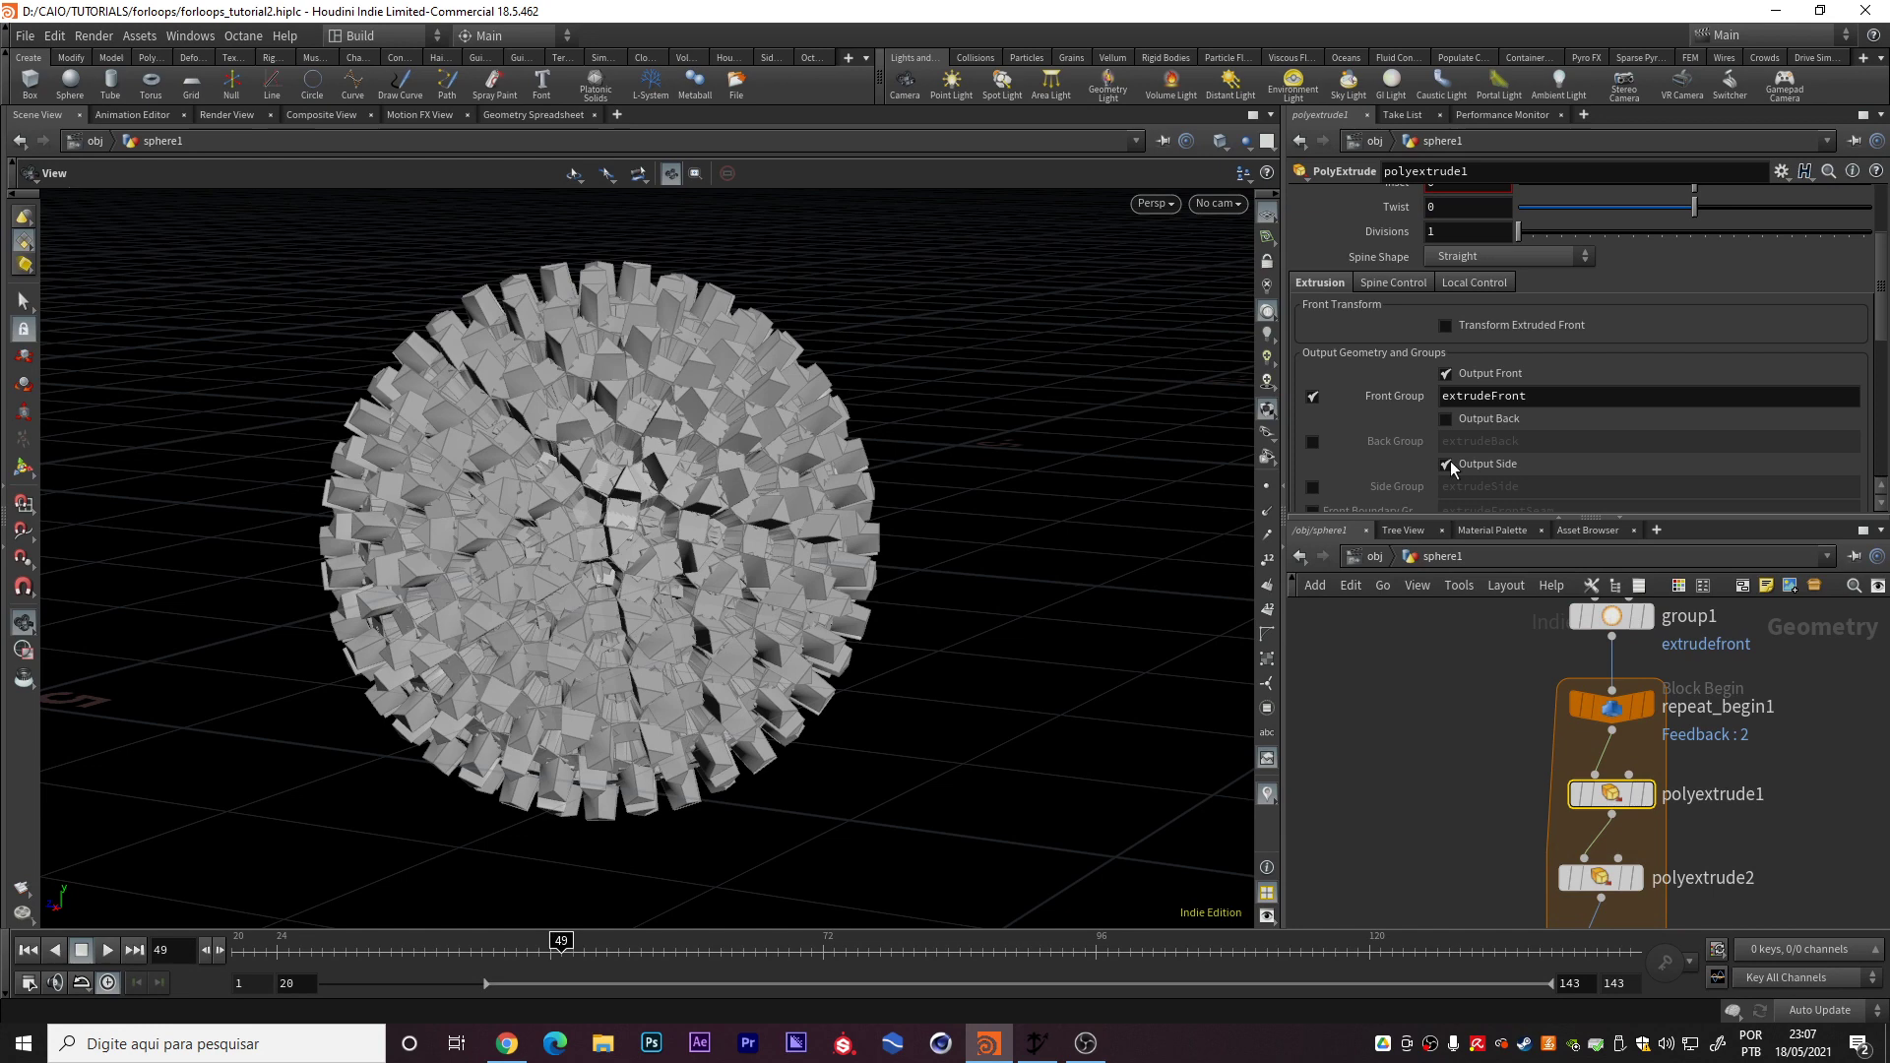
double_click(1567, 396)
key(ctrl+c)
middle_drag(1432, 677, 1435, 752)
click(1615, 690)
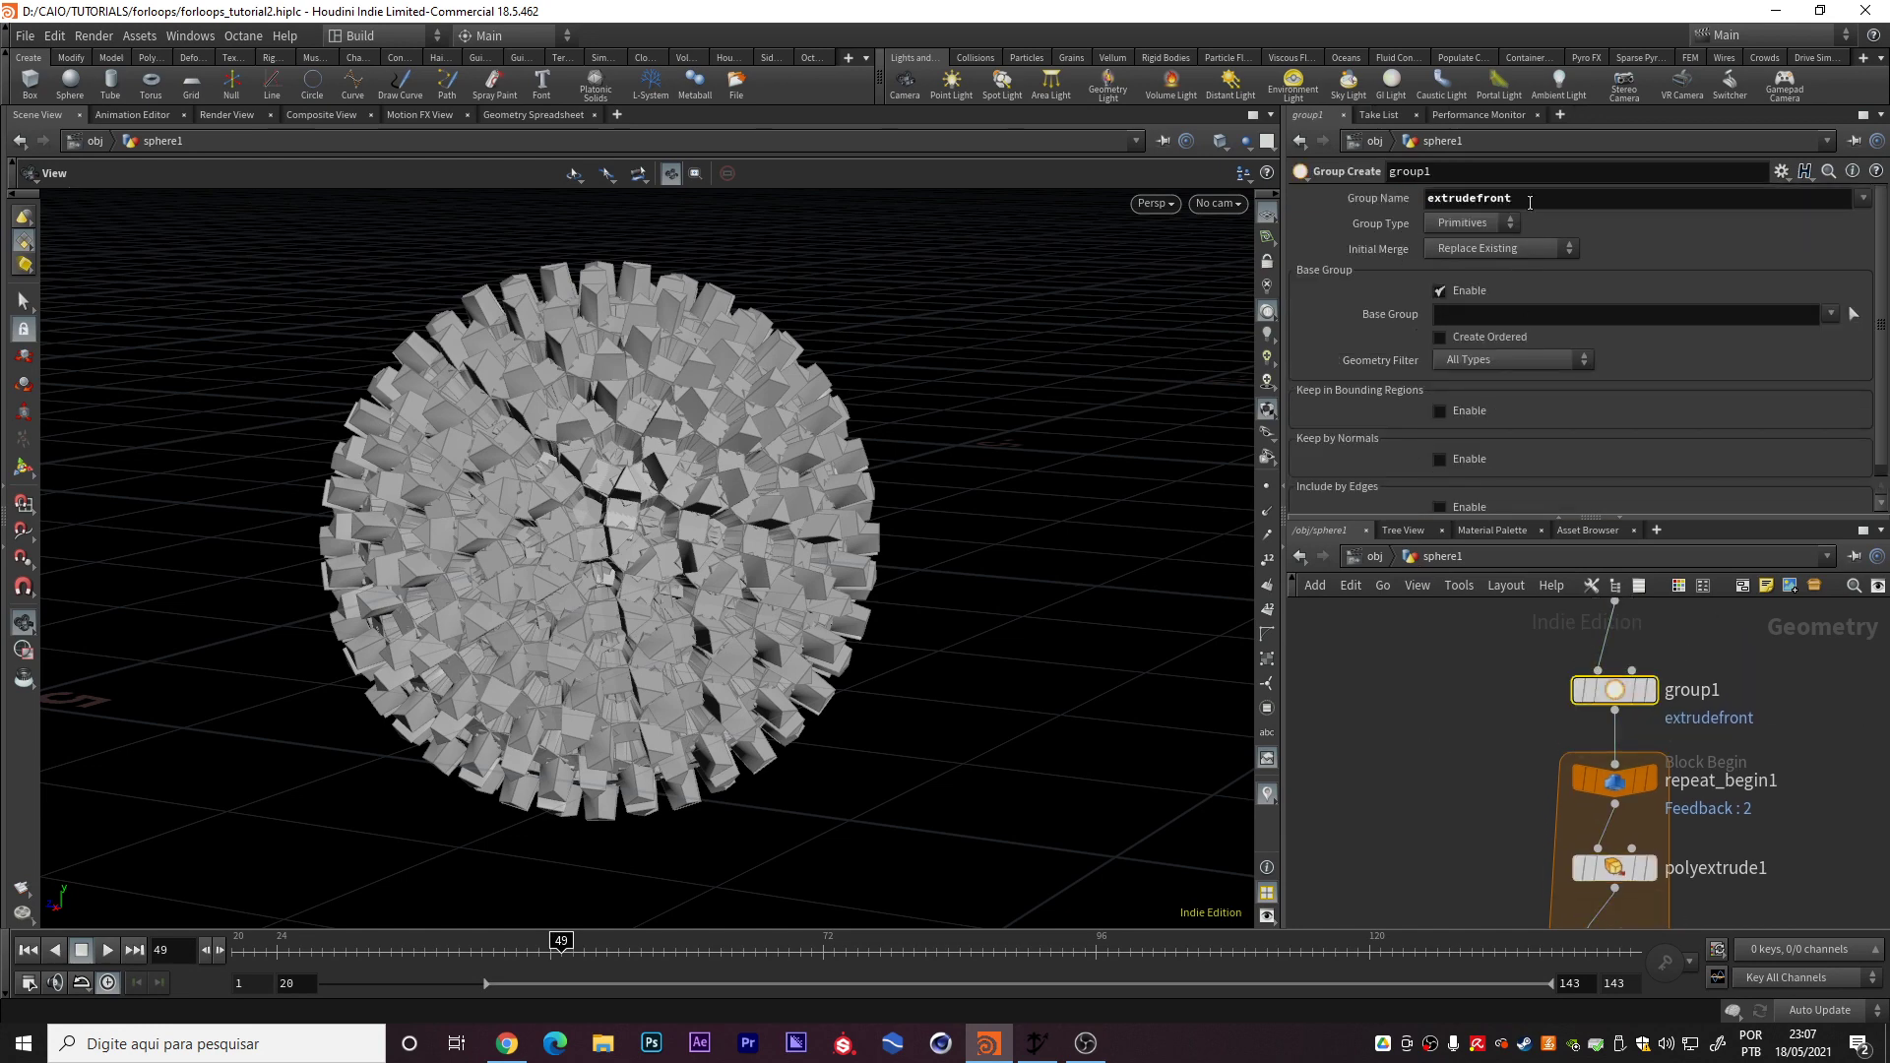
drag(1530, 201, 1416, 198)
key(ctrl+v)
click(1431, 706)
Restrict the first PolyExtrude to the group extrudeFront
middle_drag(1503, 784, 1501, 651)
click(1597, 736)
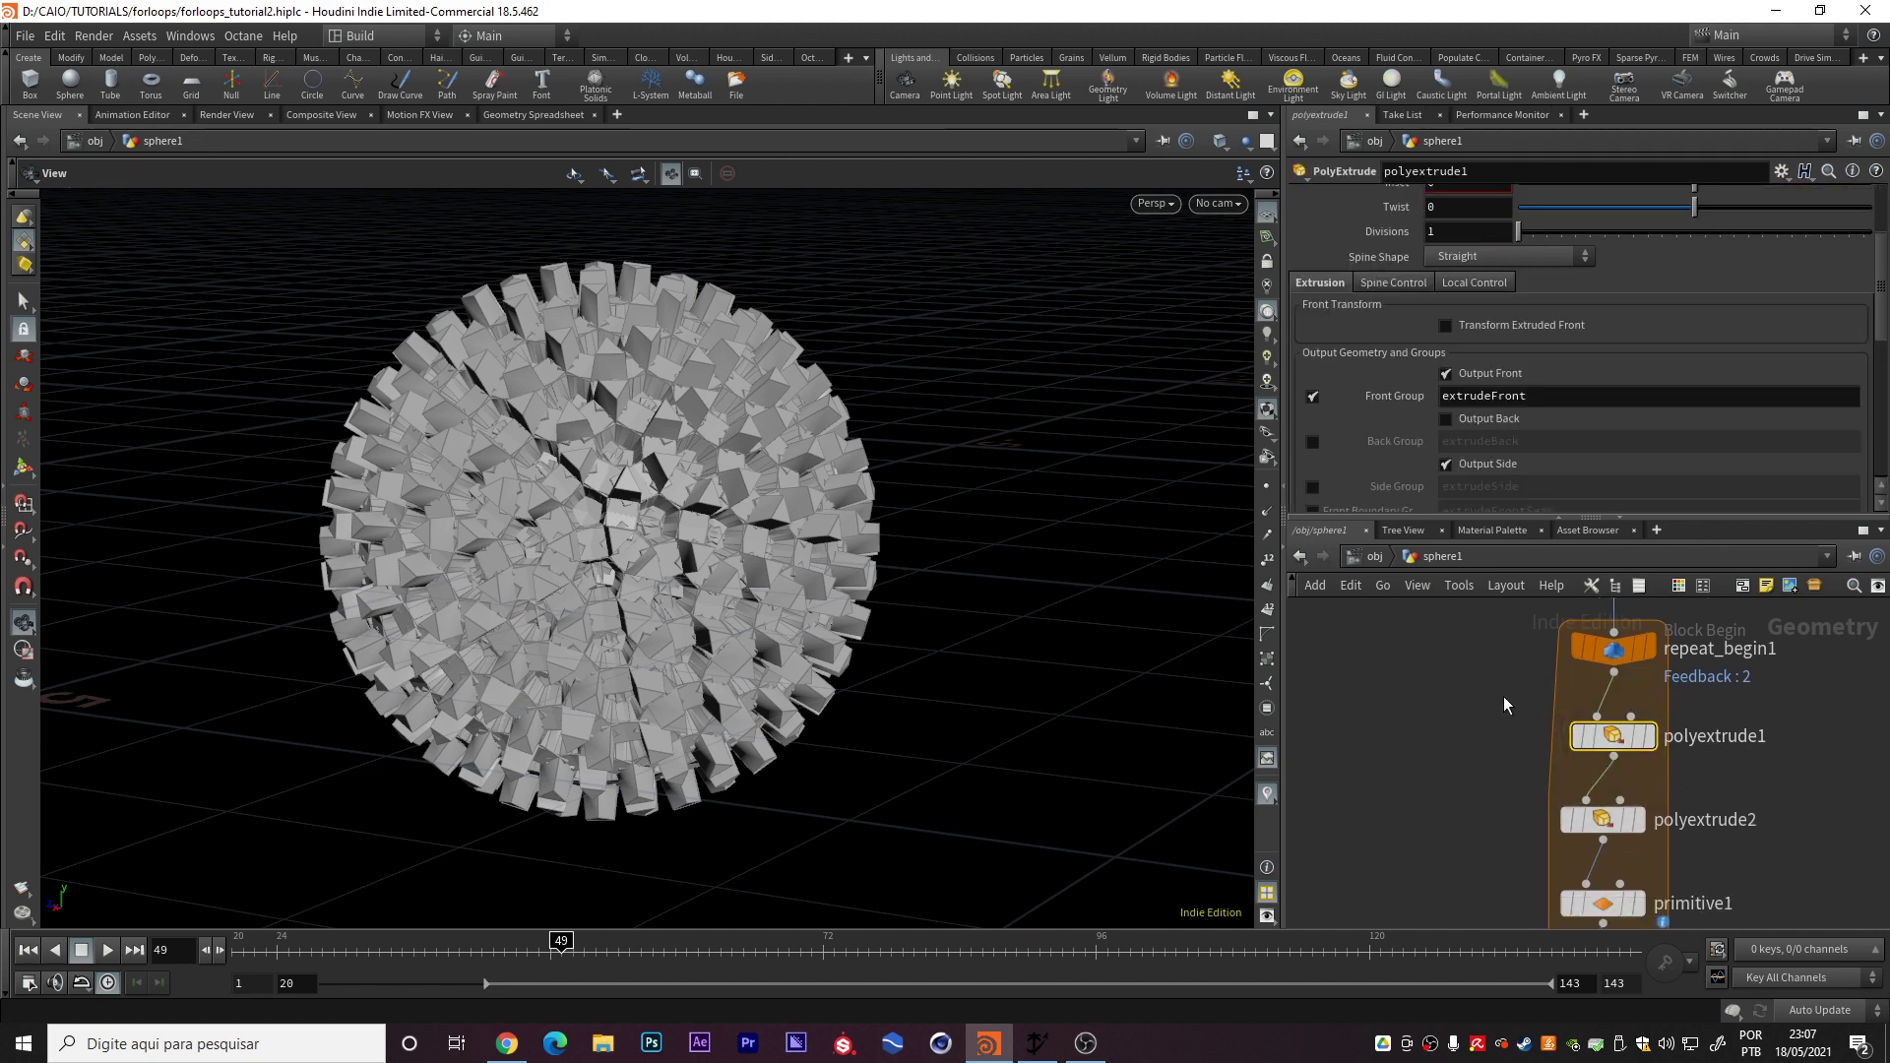
scroll(1383, 335, up, 3)
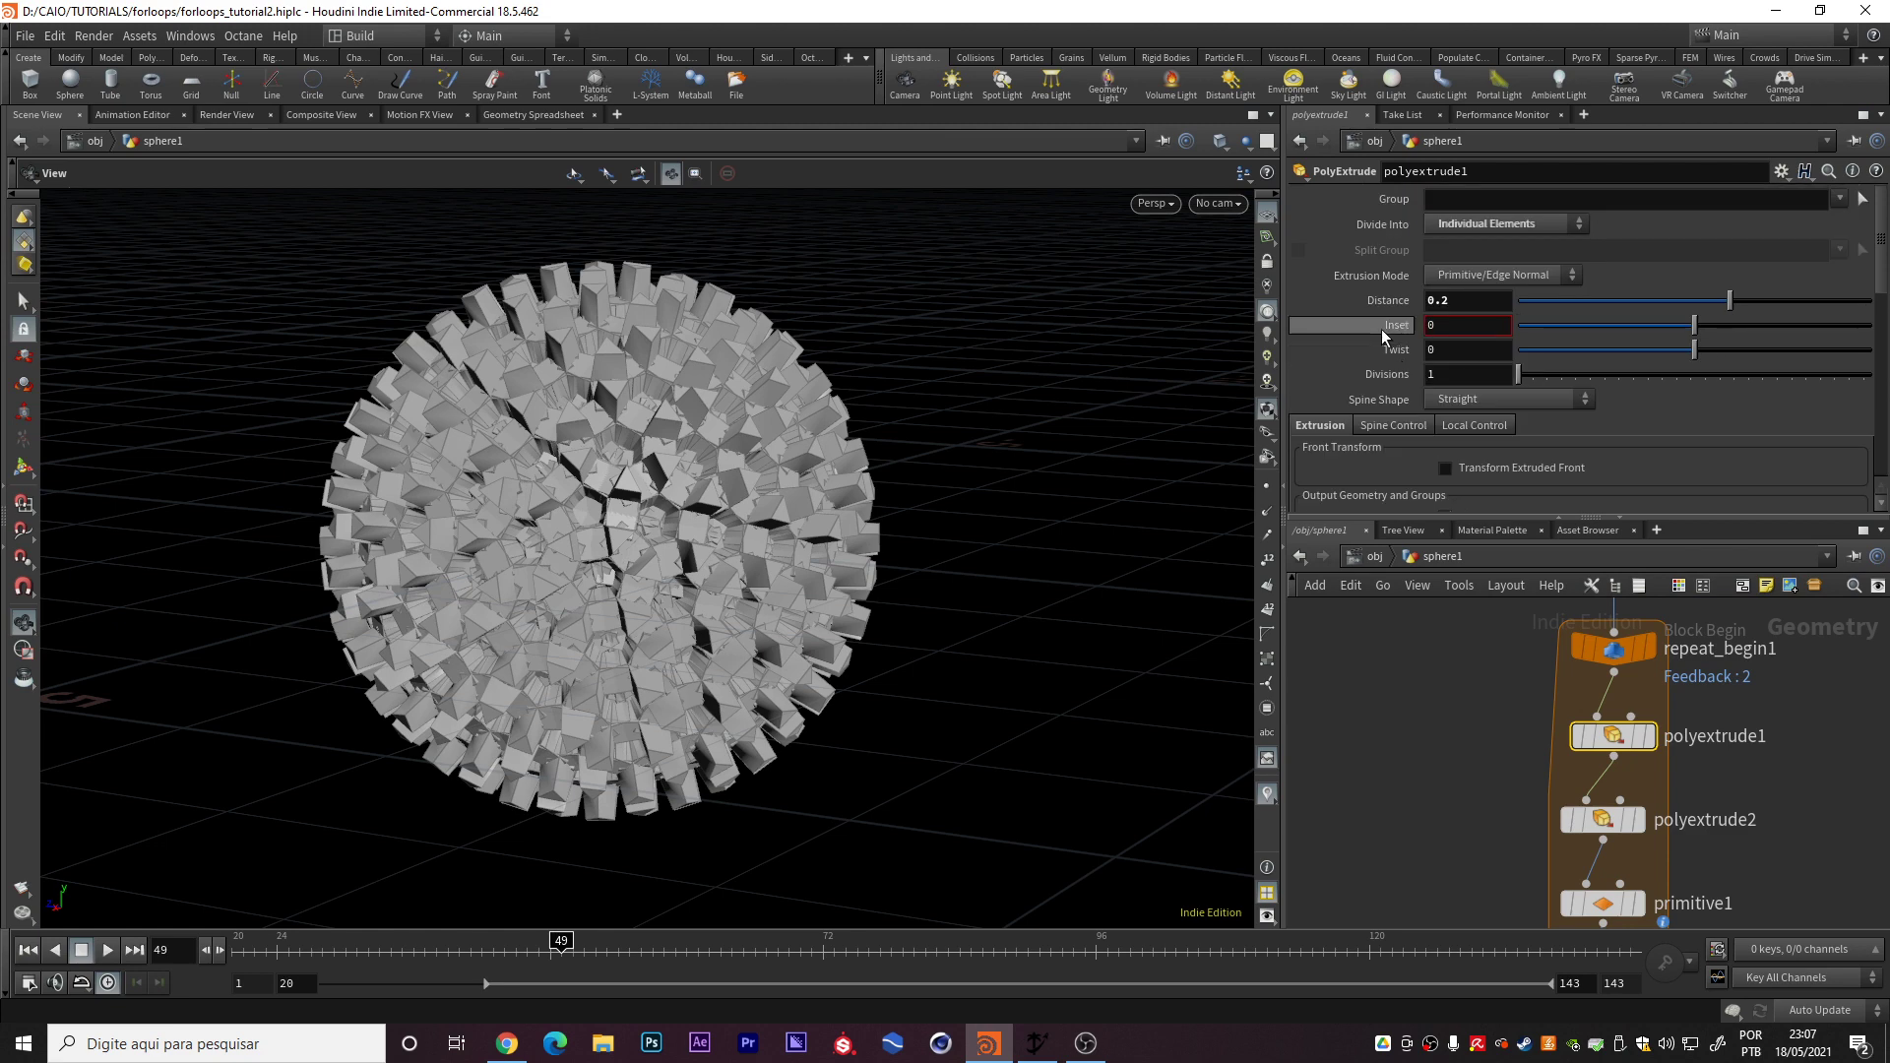
click(1841, 200)
click(1807, 219)
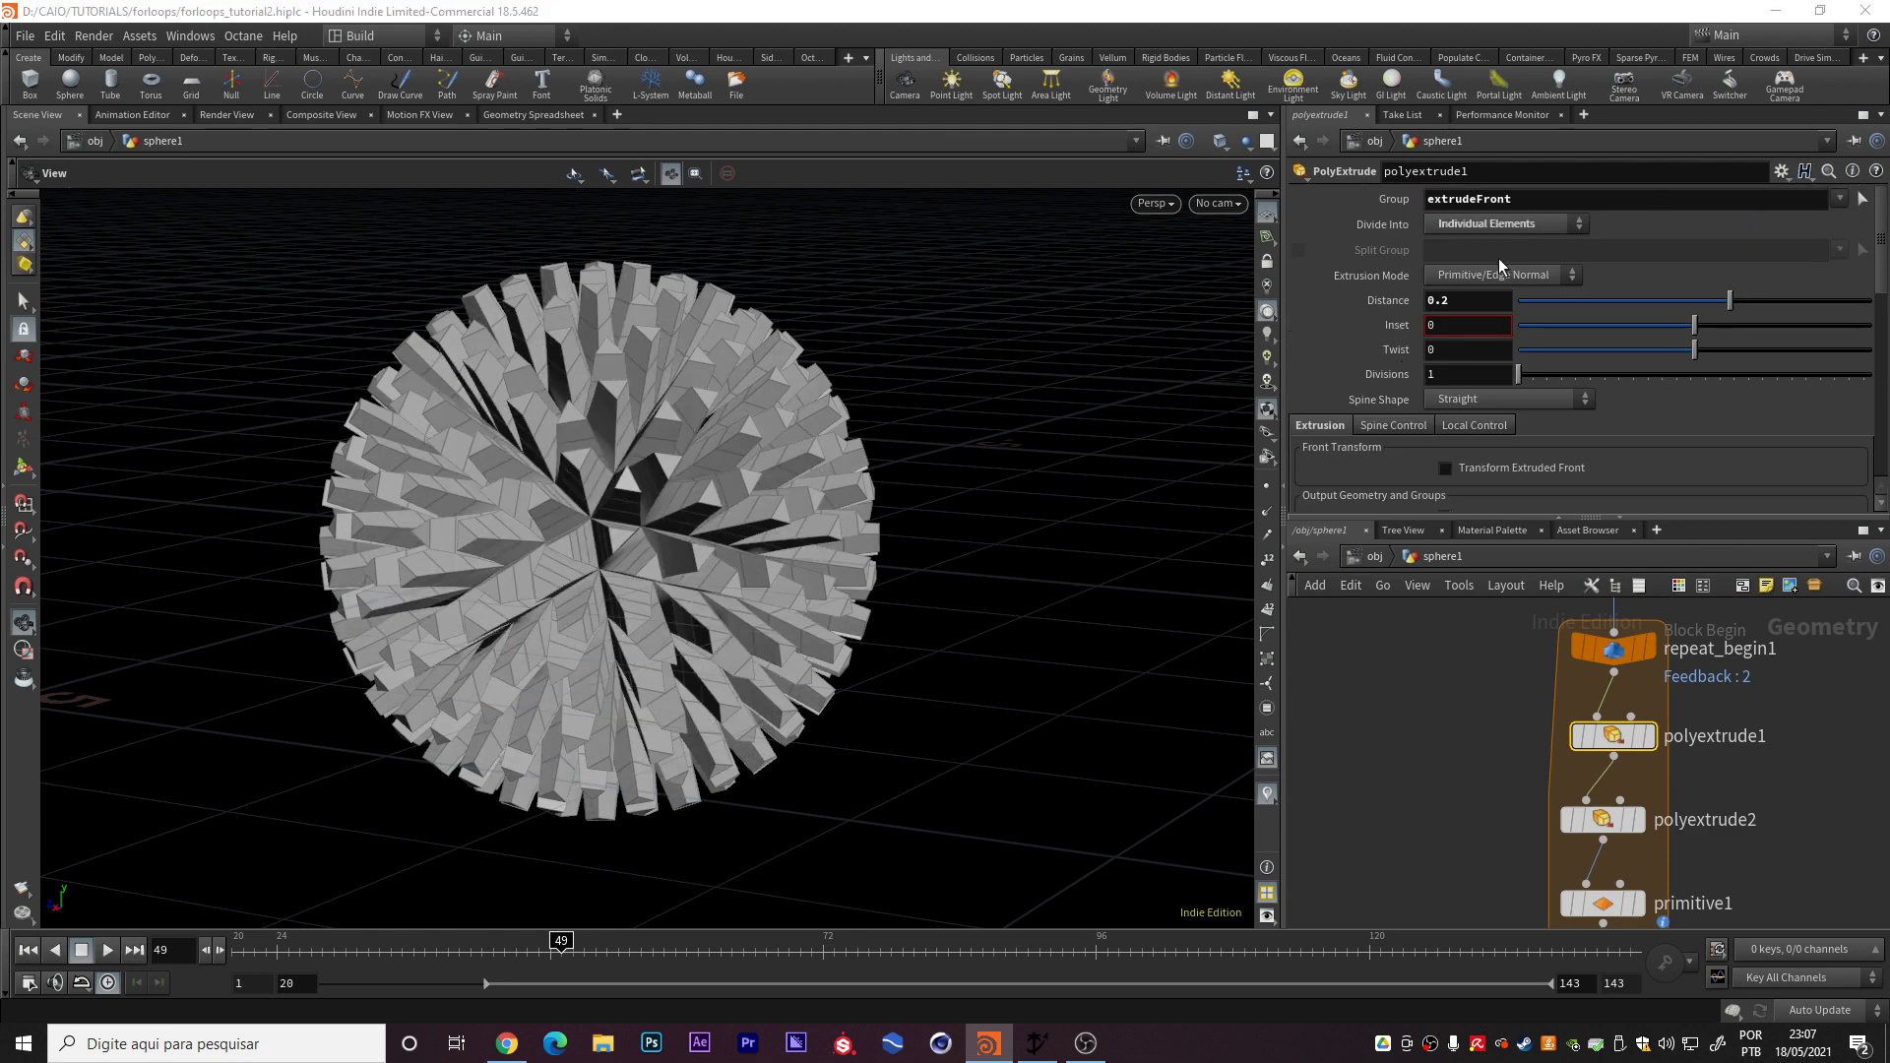
Restrict the second PolyExtrude to the group extrudeFront
middle_drag(1775, 764, 1772, 639)
click(1605, 695)
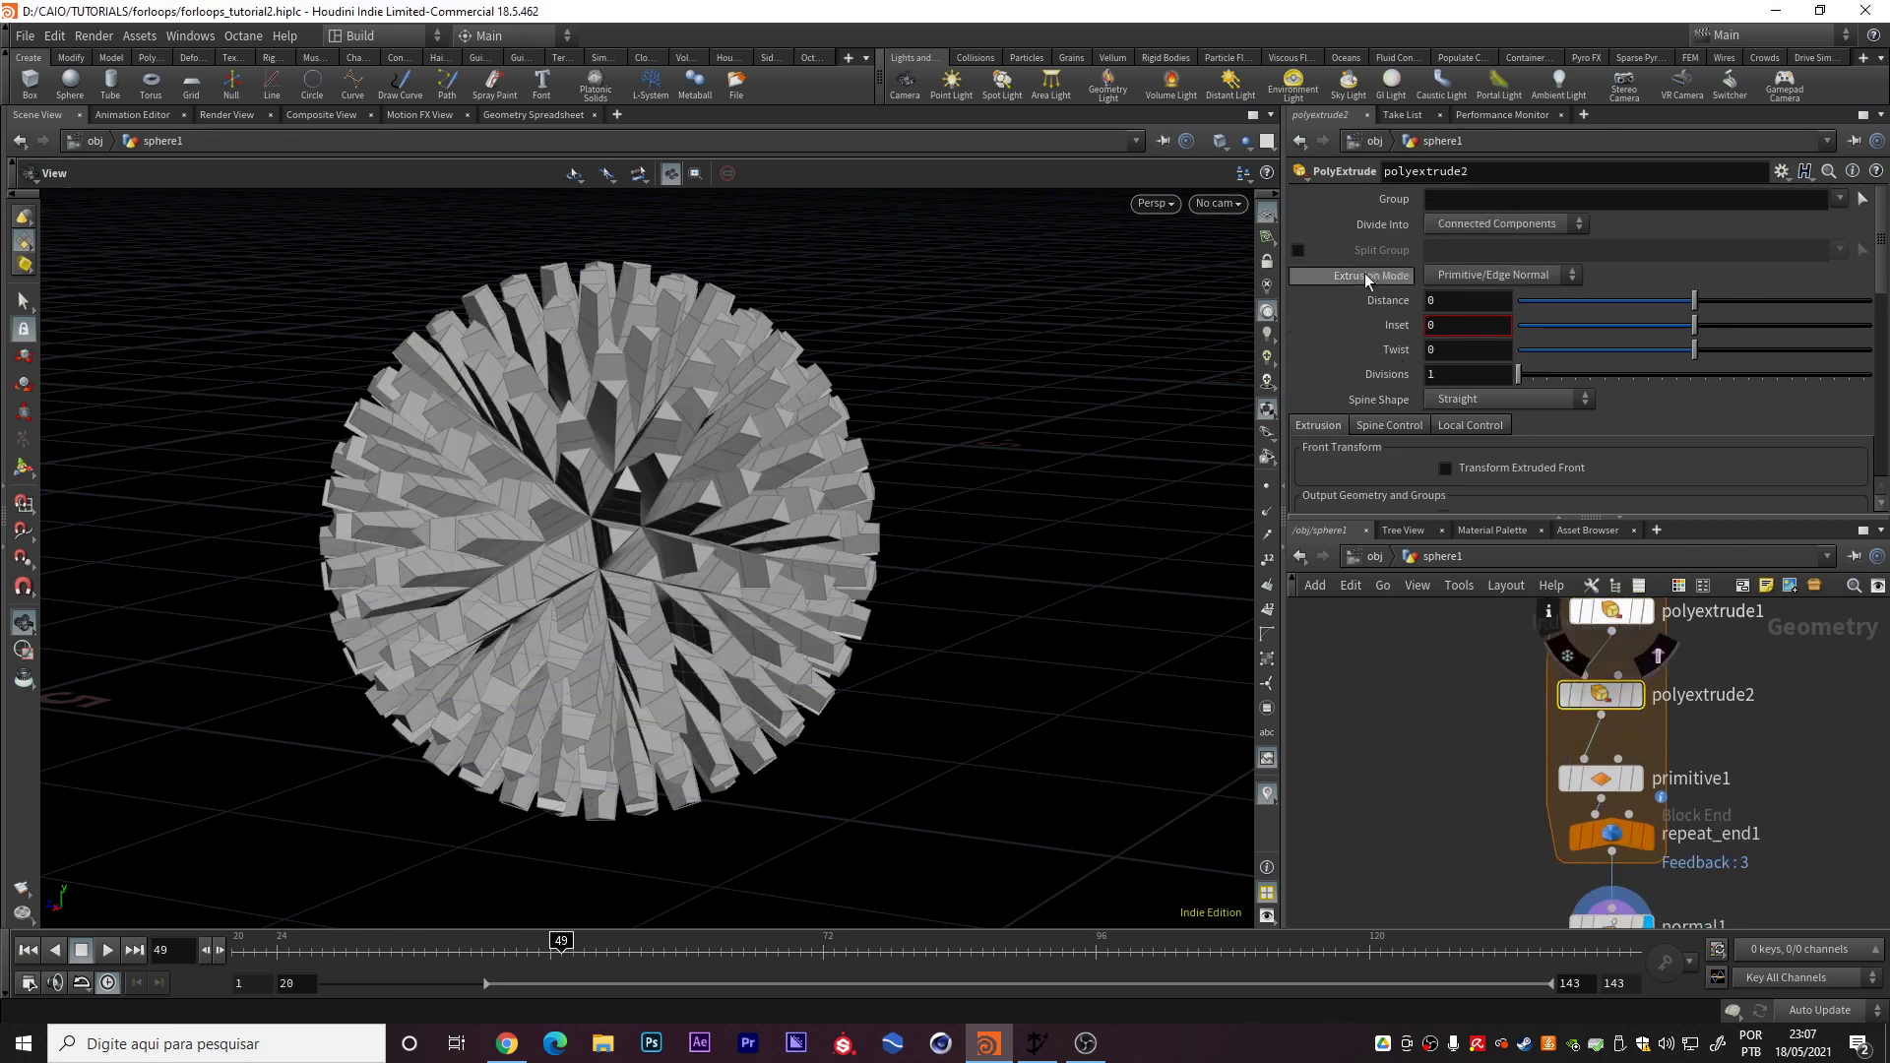
click(1840, 199)
click(1812, 221)
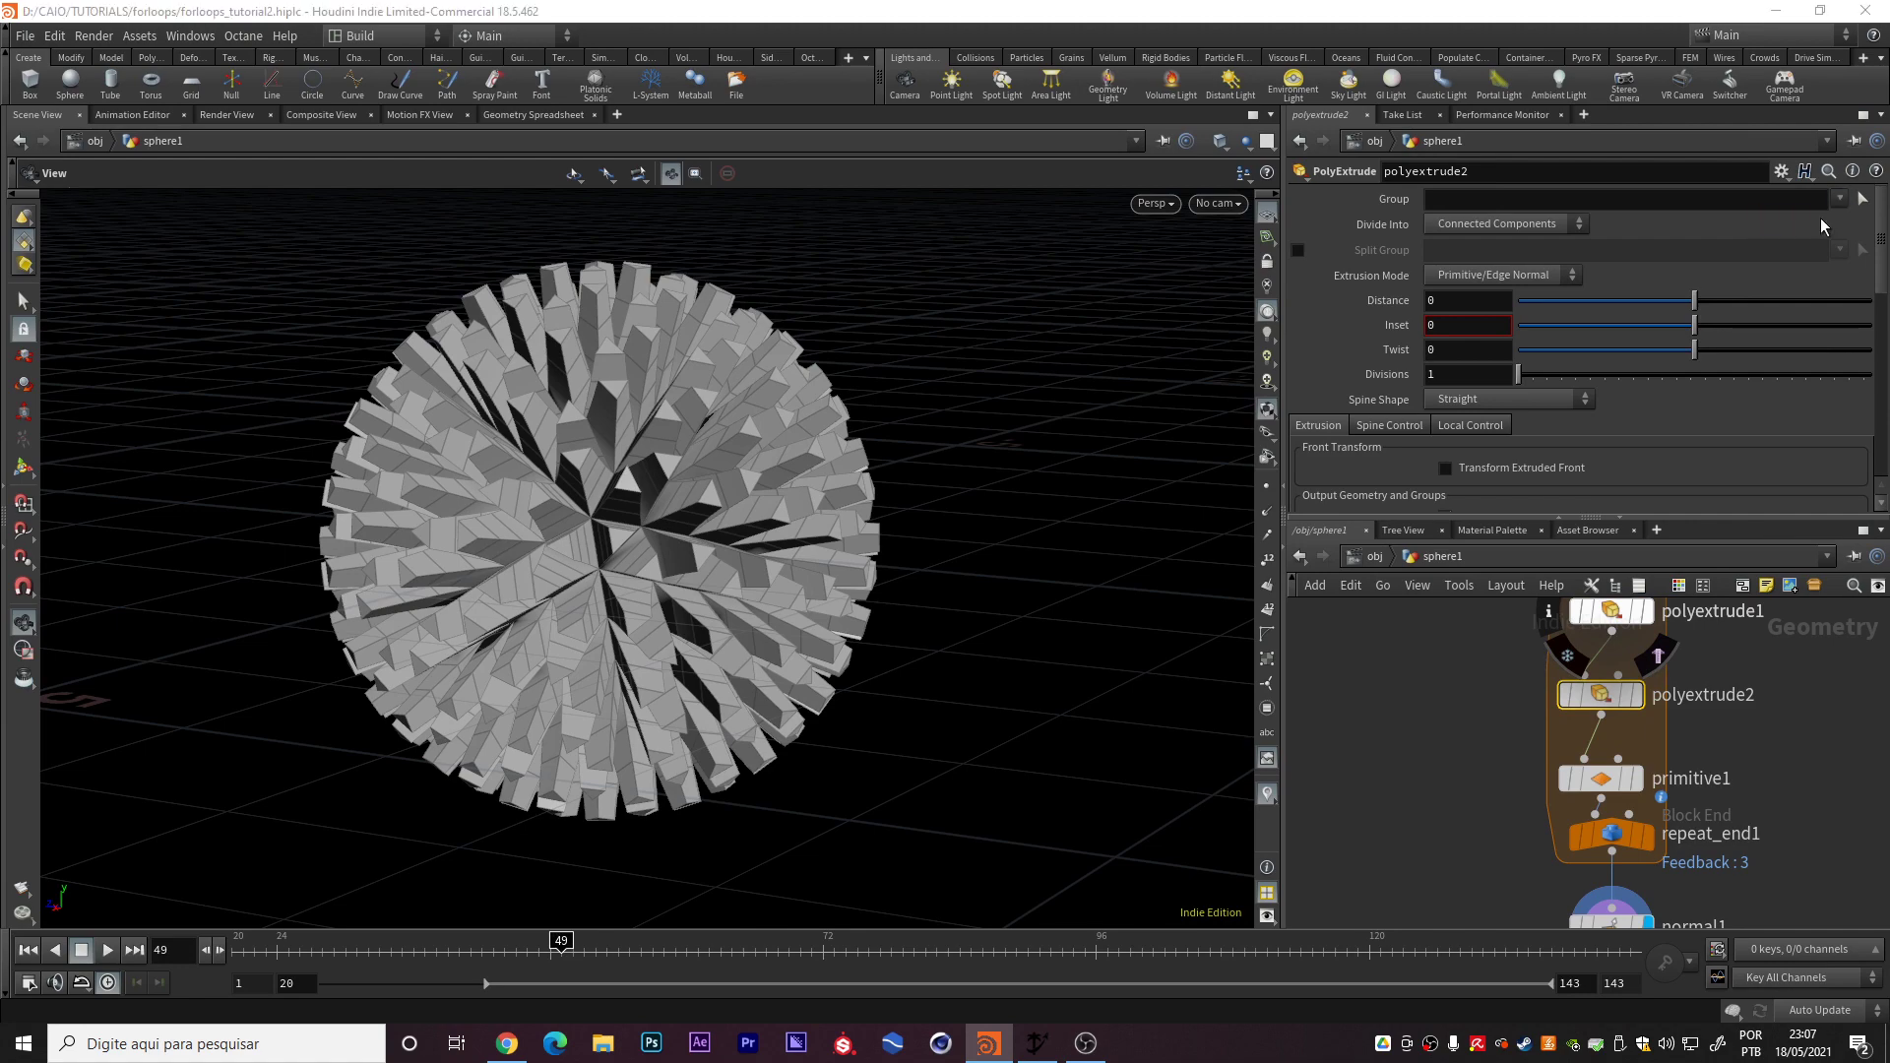
Inspect the extruded spikes up close and move the Primitive node nearer to the second PolyExtrude
drag(713, 537, 1033, 544)
scroll(728, 526, up, 6)
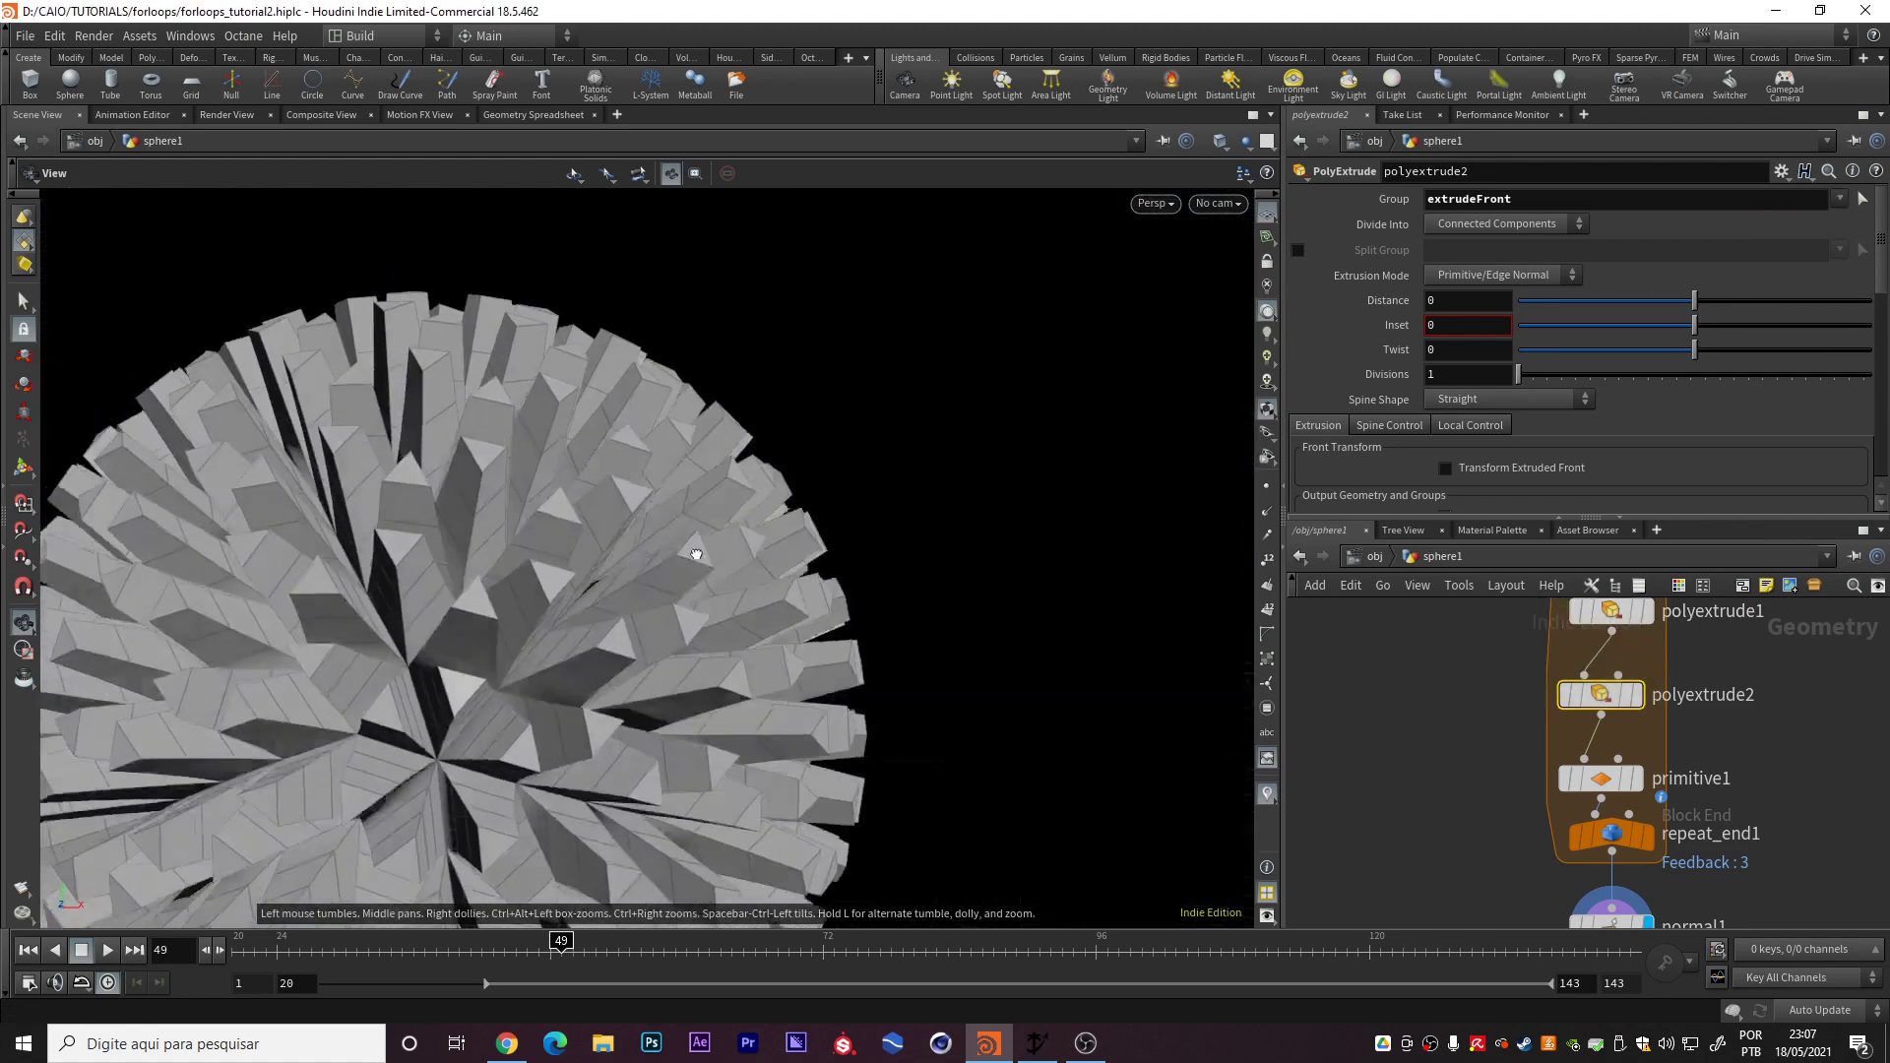
drag(625, 557, 648, 574)
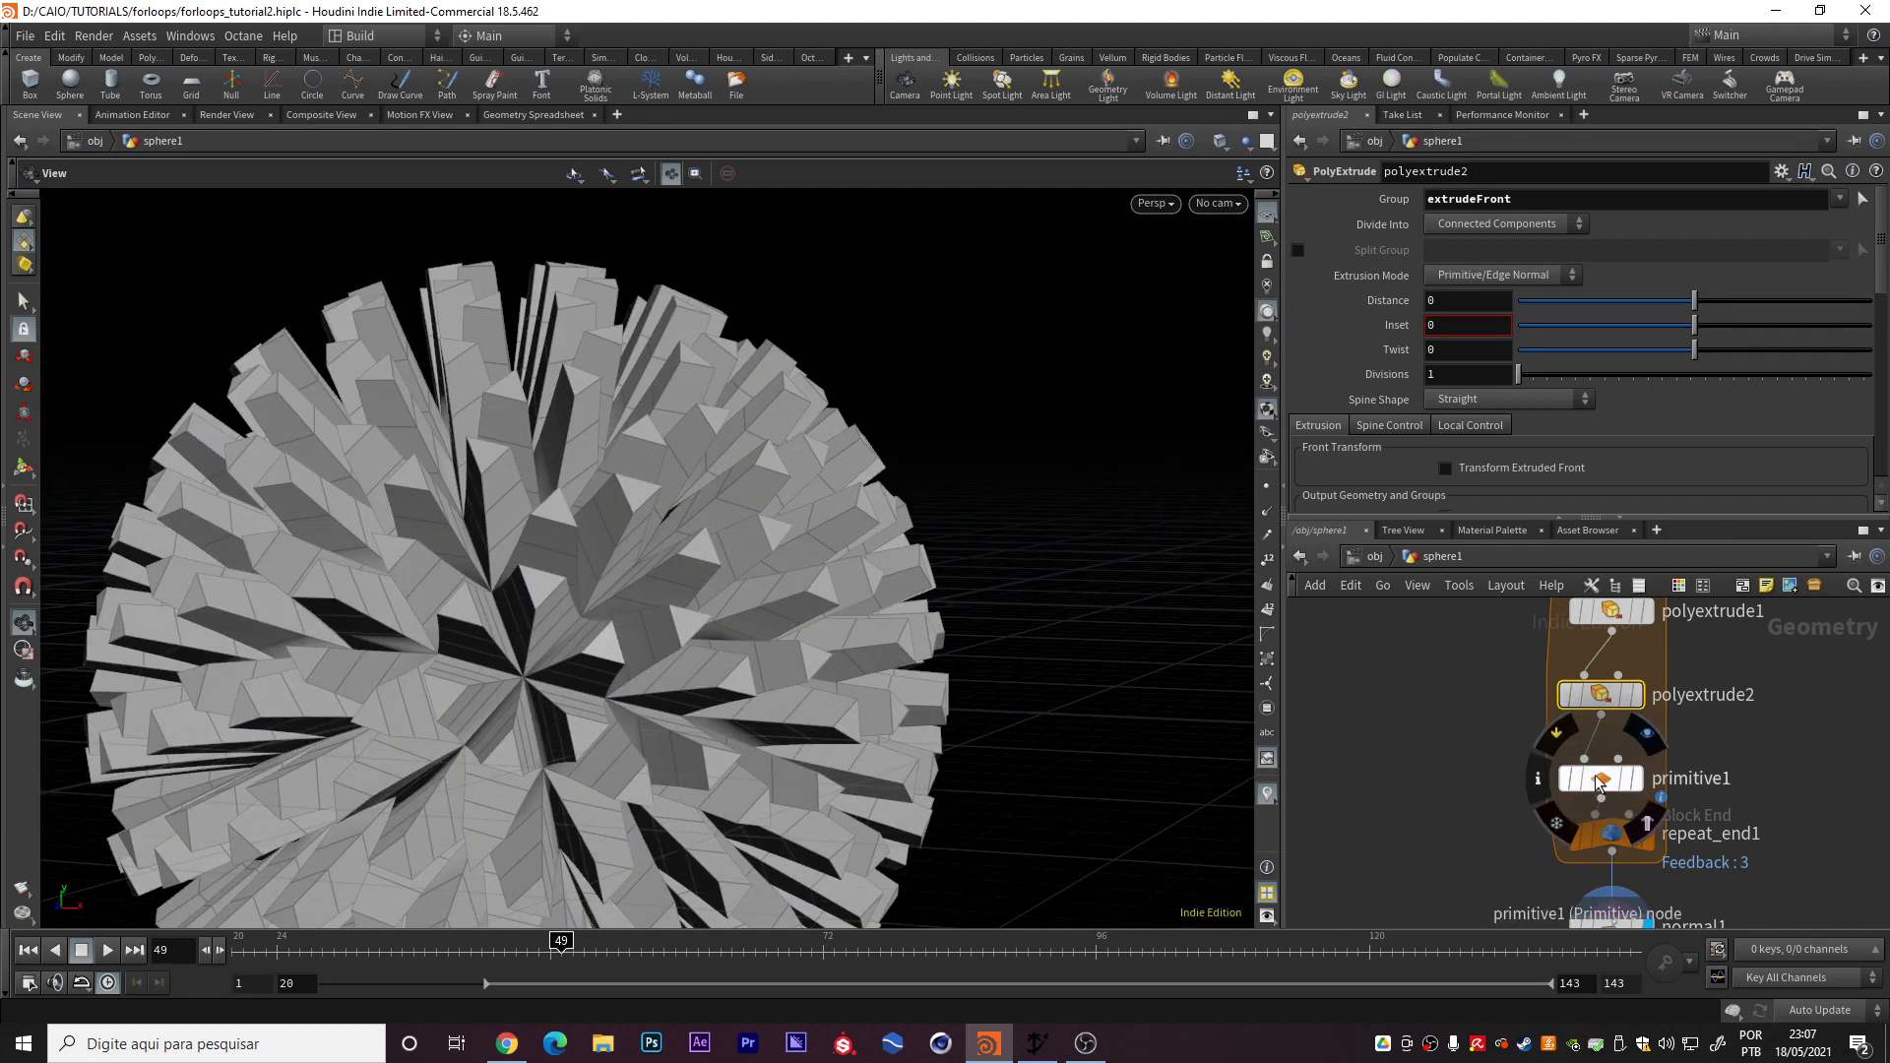
drag(1602, 784, 1607, 753)
drag(738, 473, 552, 543)
Set the first PolyExtrude's Distance to 0.01 and inspect the sphere's surface up close
middle_drag(1428, 681, 1436, 755)
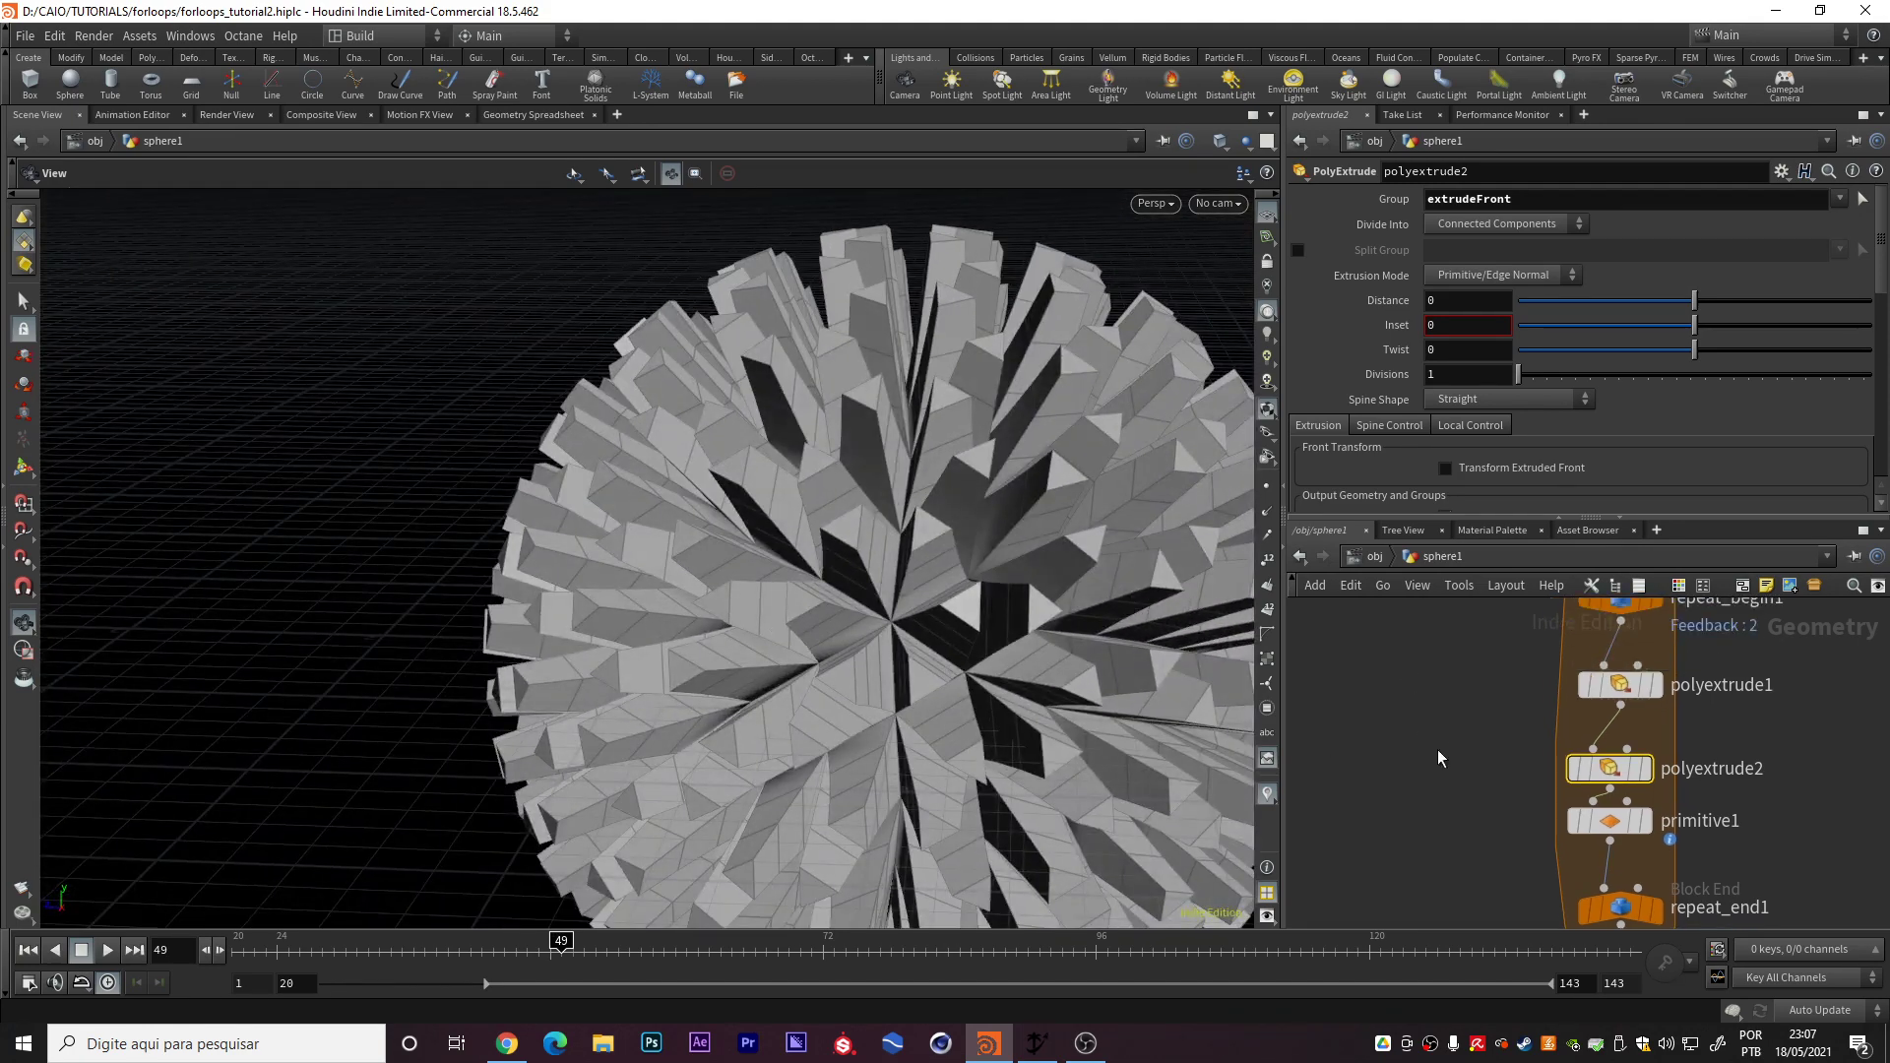
click(1619, 694)
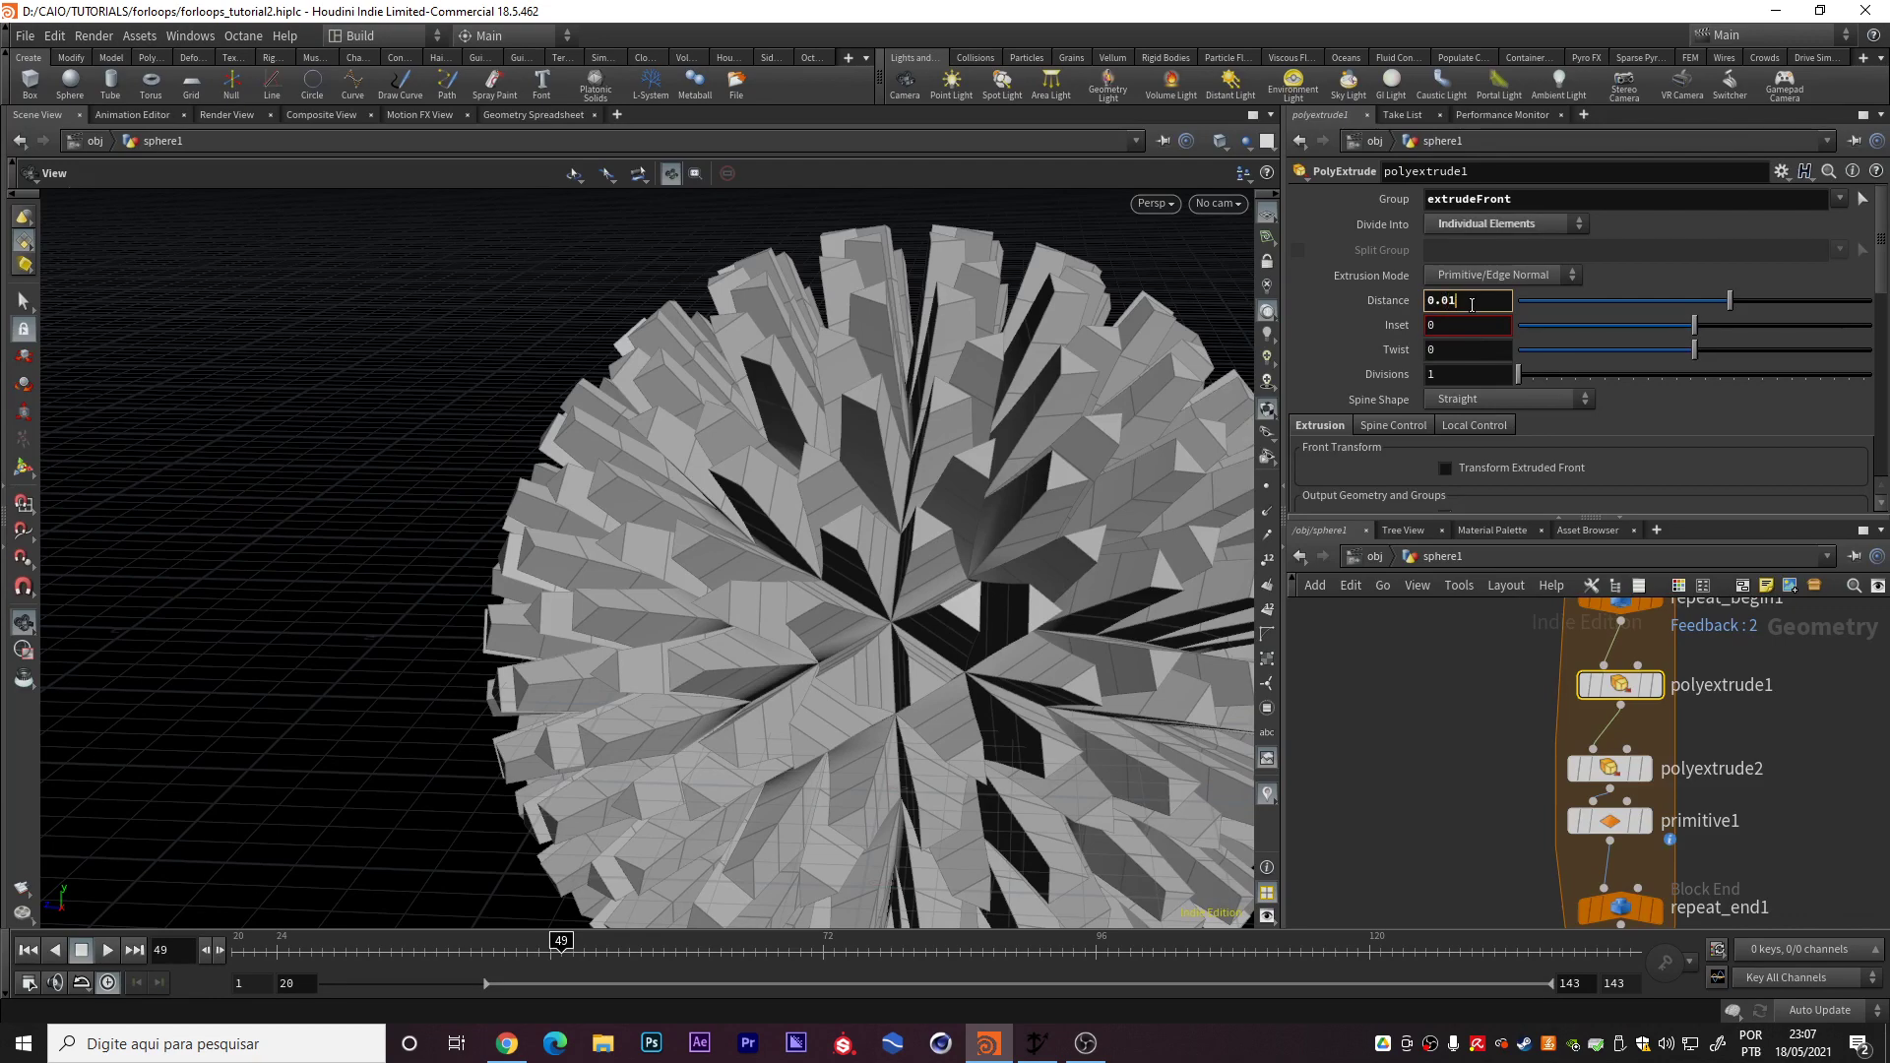
key(Return)
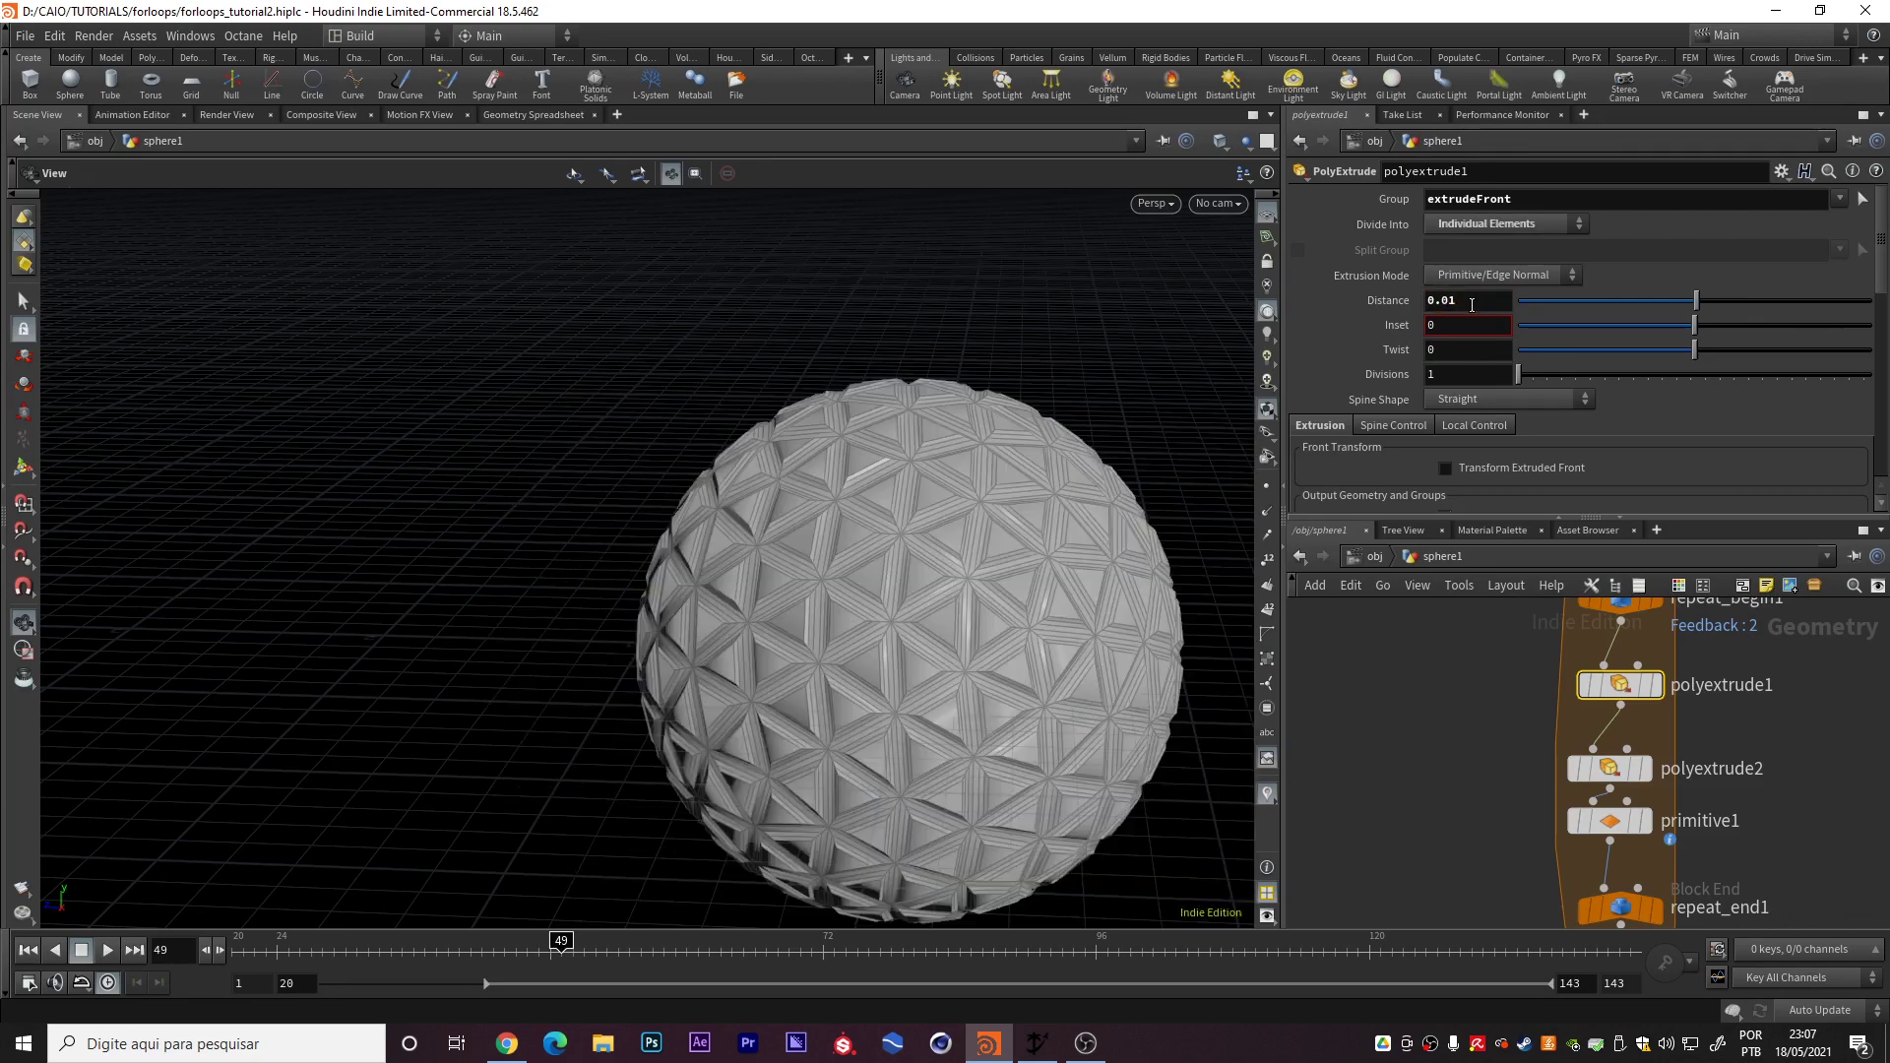
scroll(953, 485, up, 4)
drag(644, 594, 888, 620)
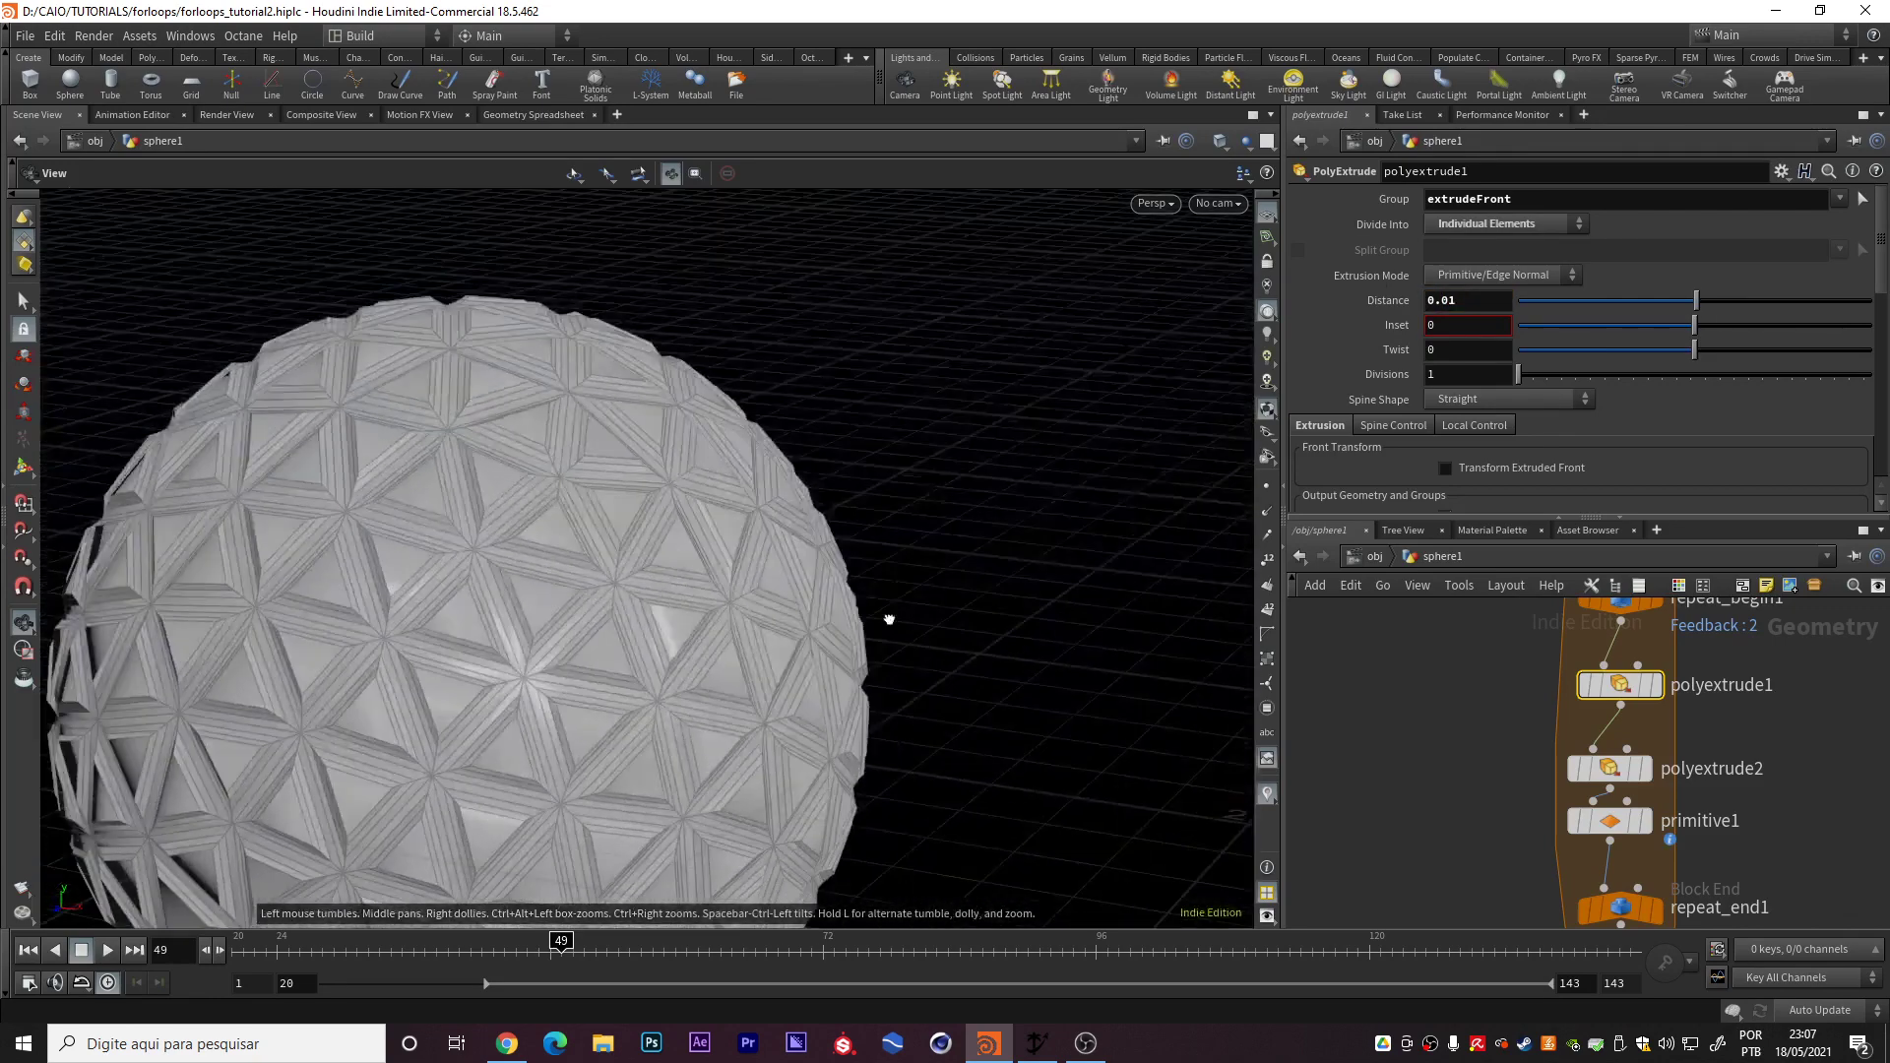
middle_drag(748, 620, 844, 540)
drag(844, 541, 895, 439)
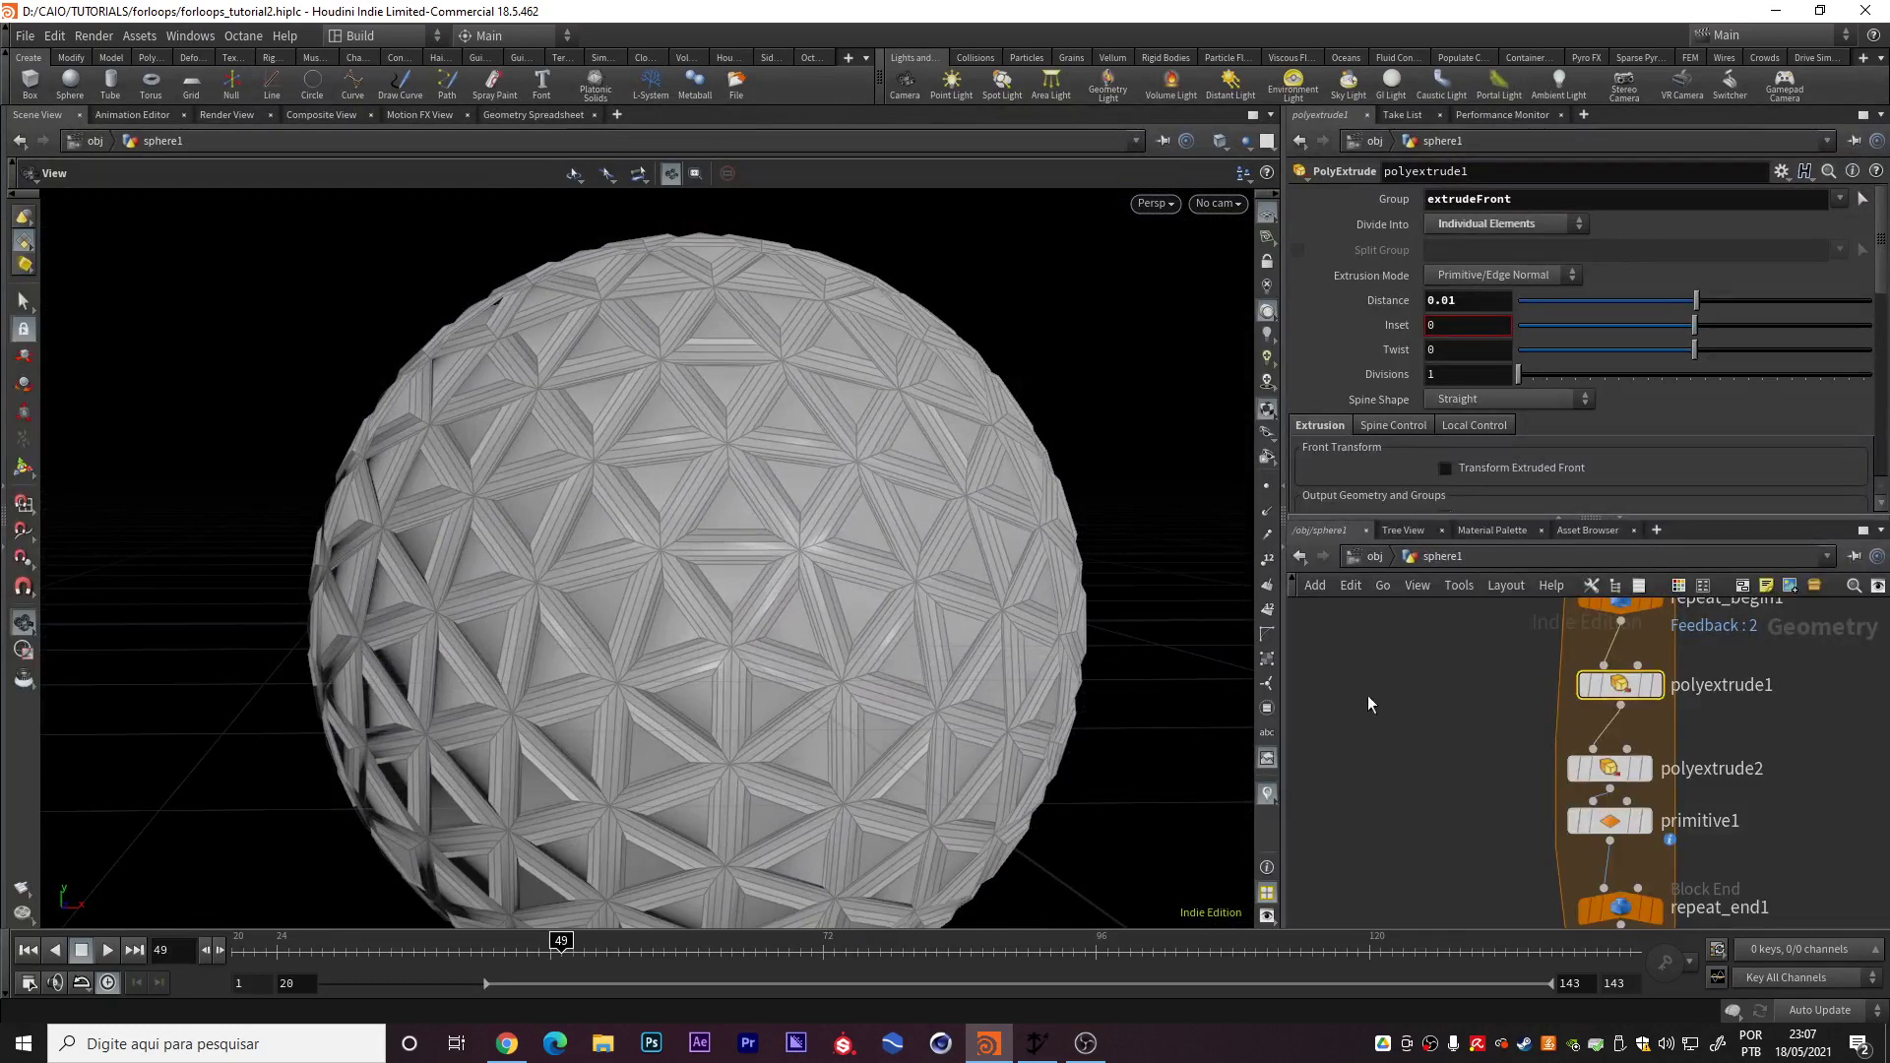
Shift the first PolyExtrude node slightly into line with the second one and set its Distance to 0.2
drag(1621, 685, 1610, 681)
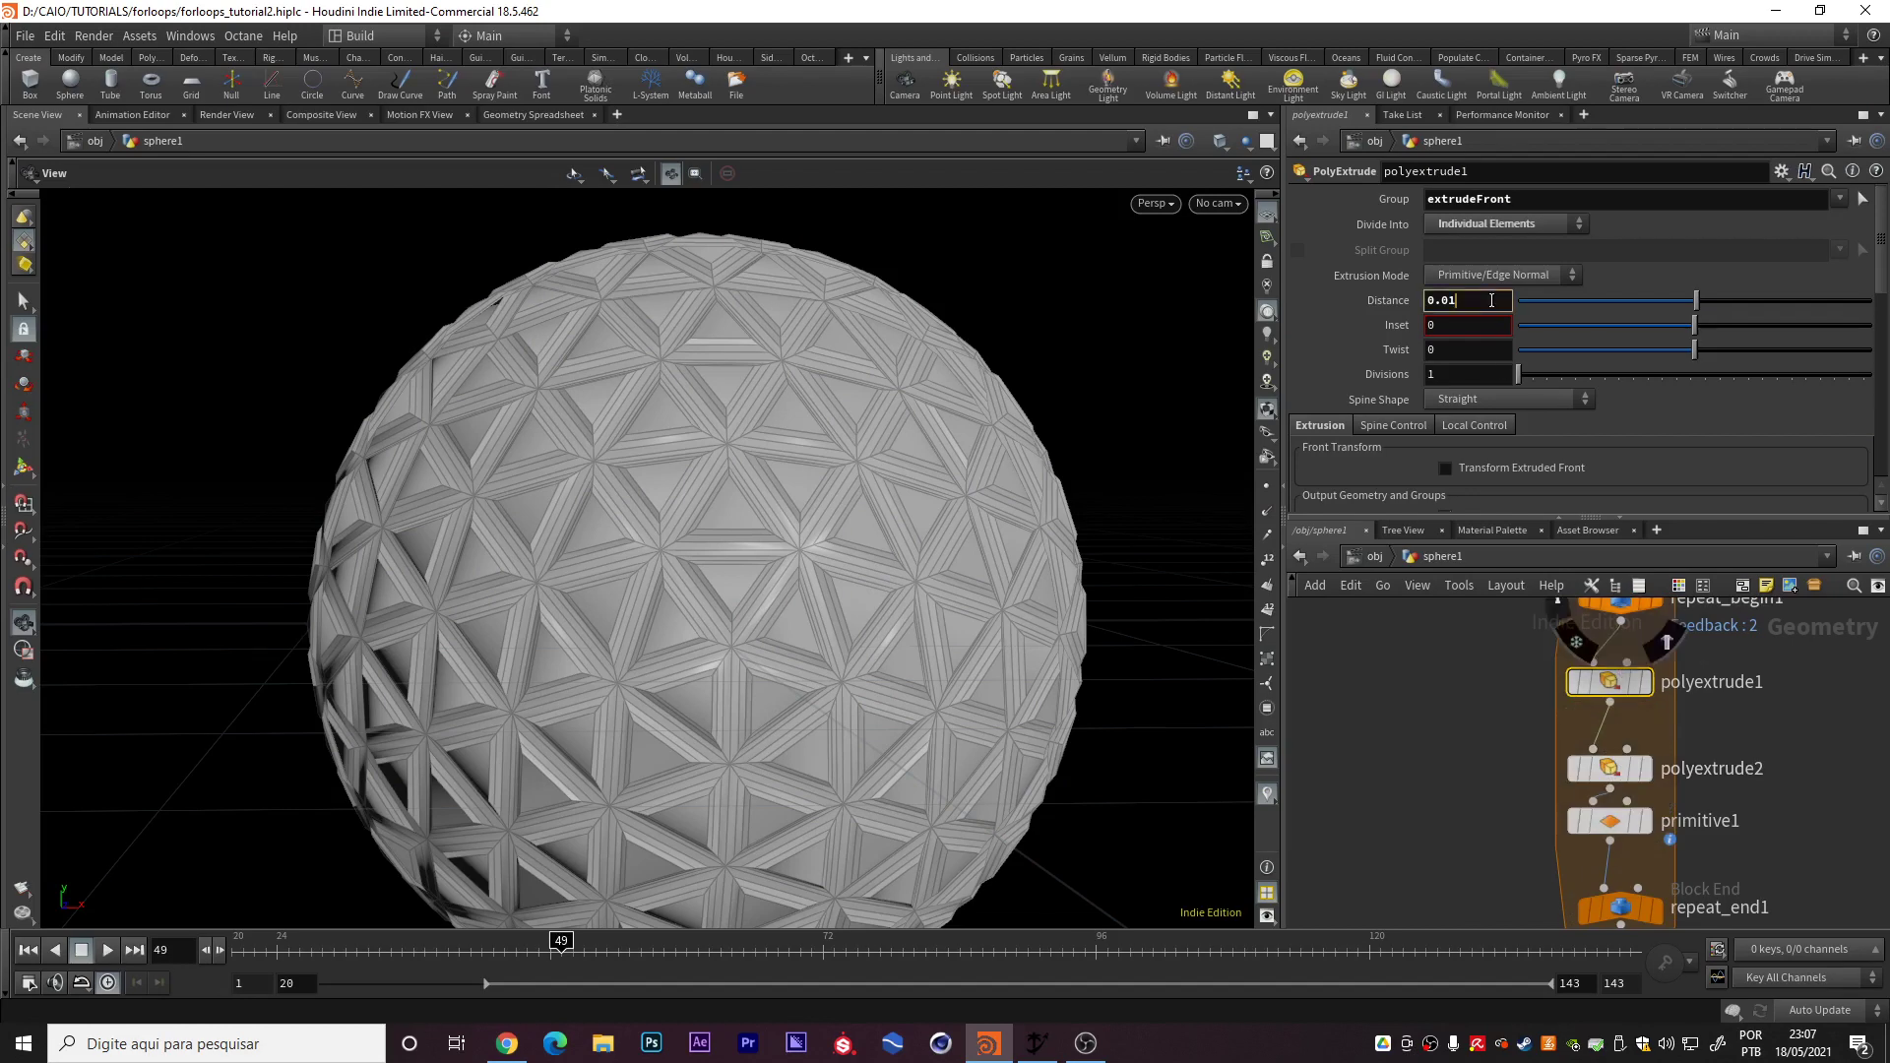
key(BackSpace)
key(BackSpace)
text(2)
key(Return)
drag(577, 514, 795, 497)
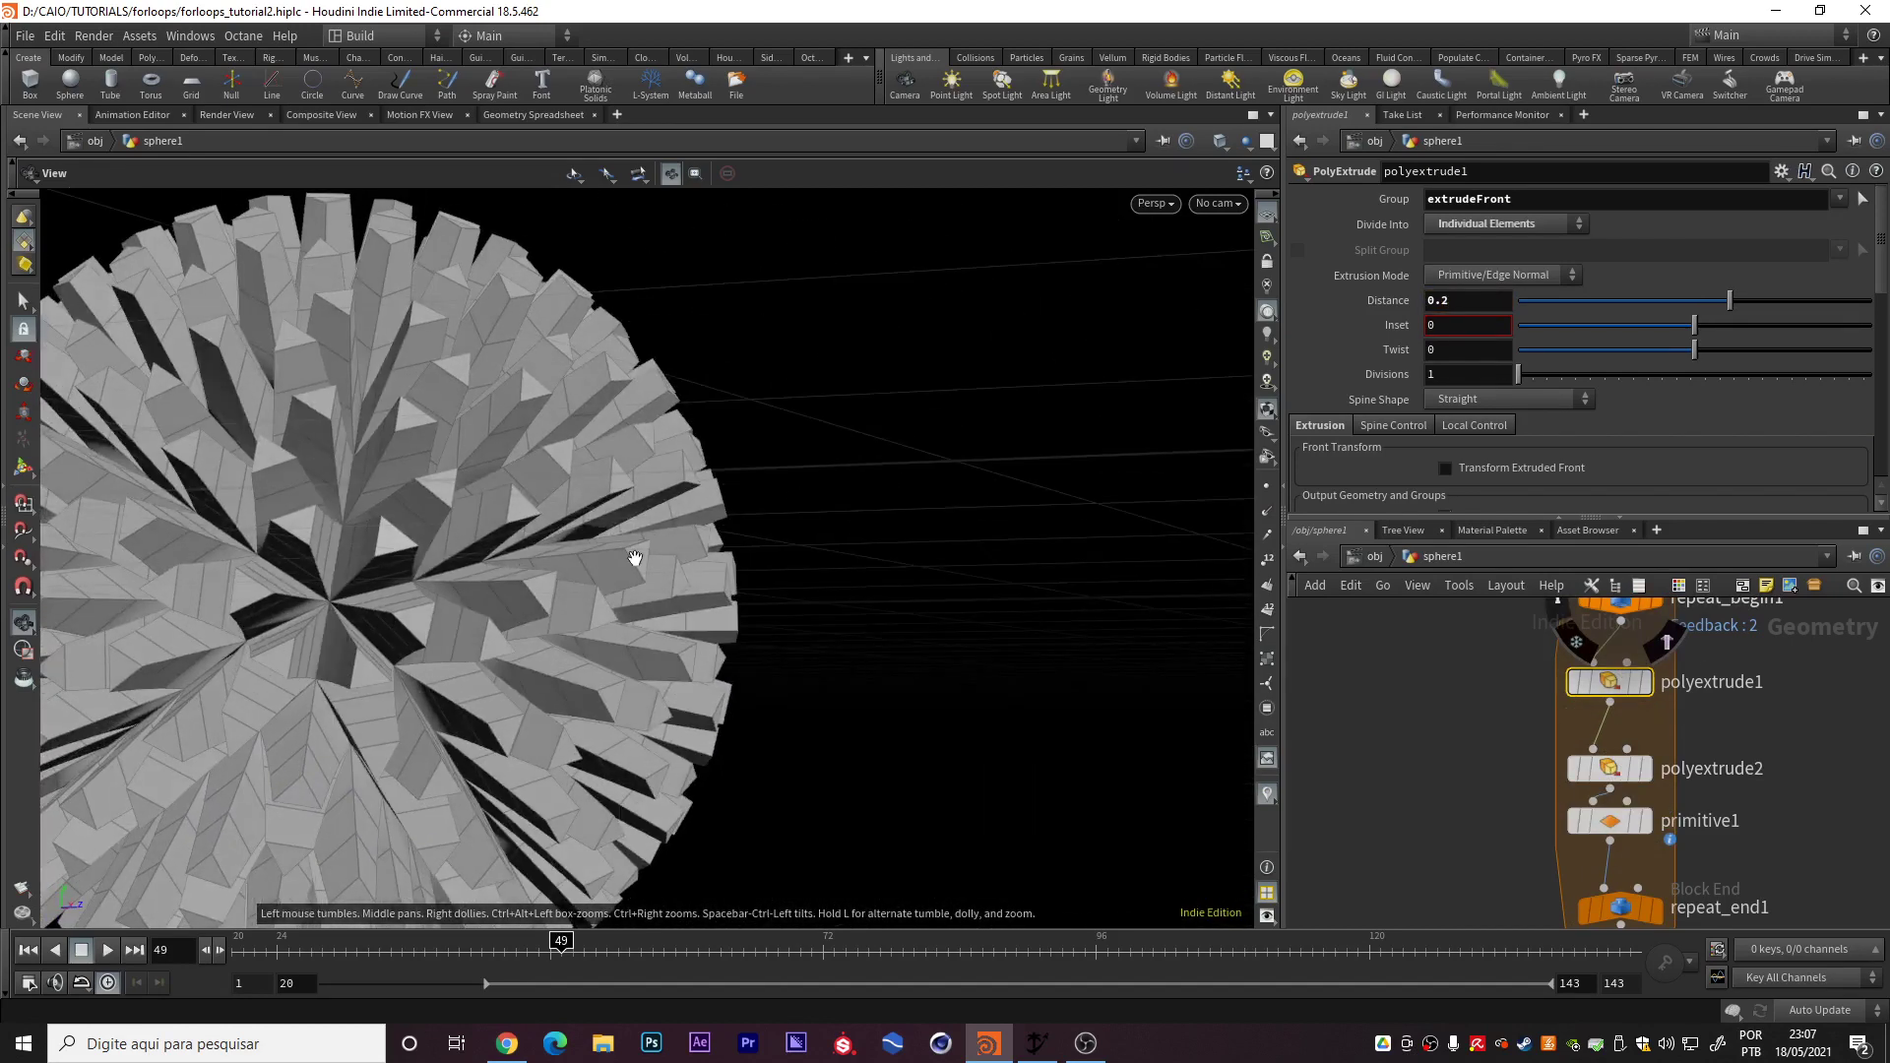
Set the second PolyExtrude's Distance to .004
click(1599, 770)
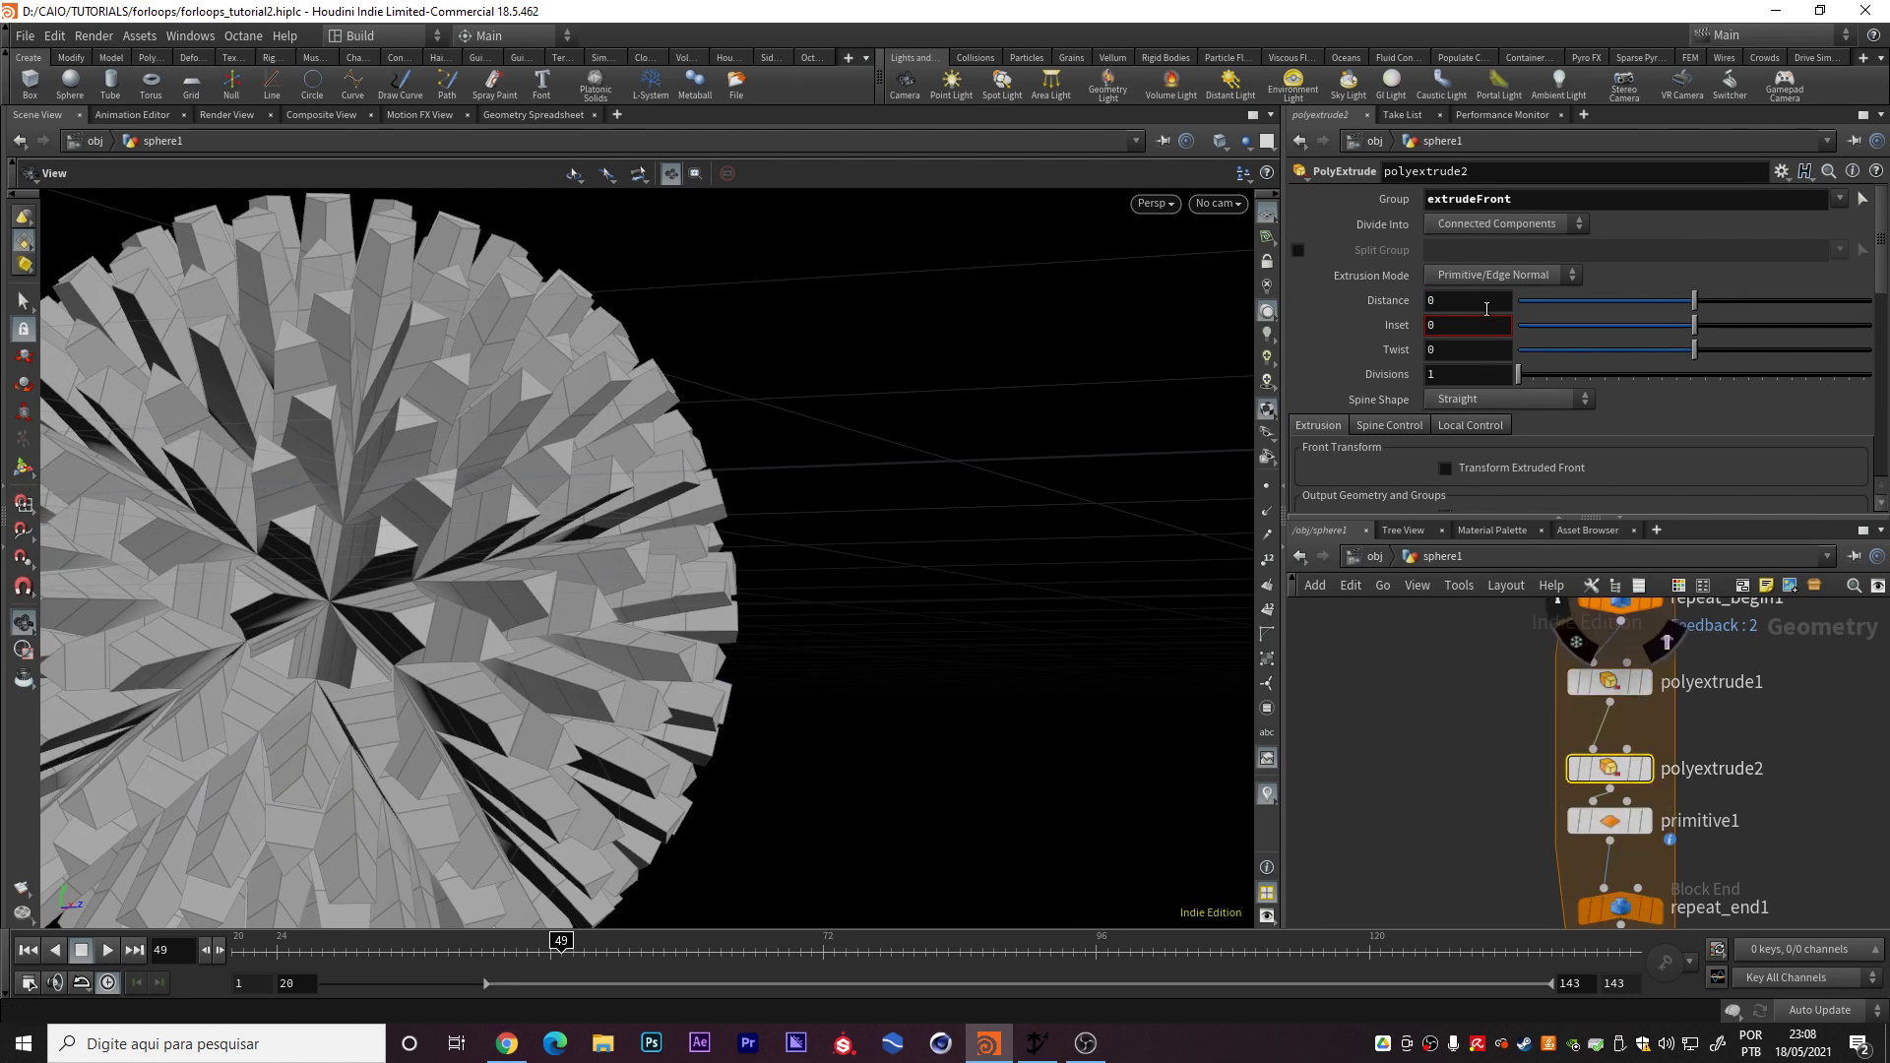
click(1460, 302)
text(.)
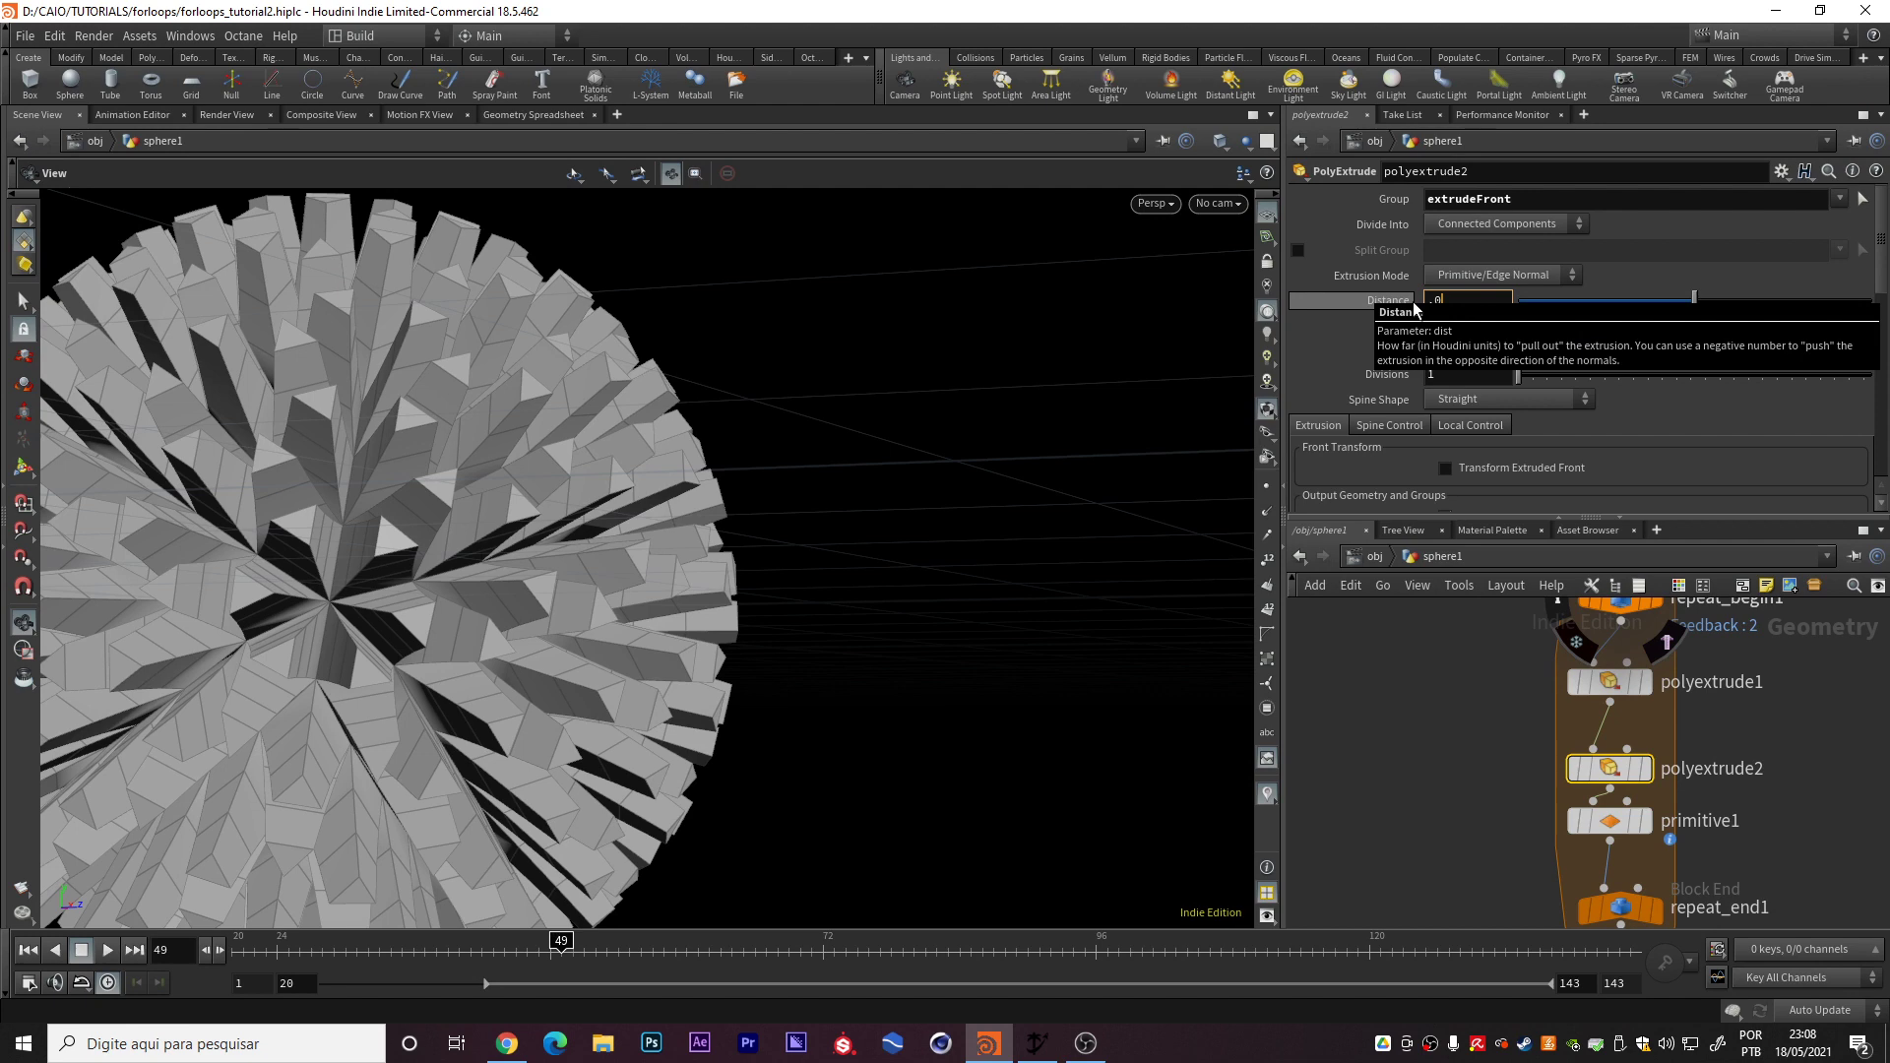
text(004)
key(Return)
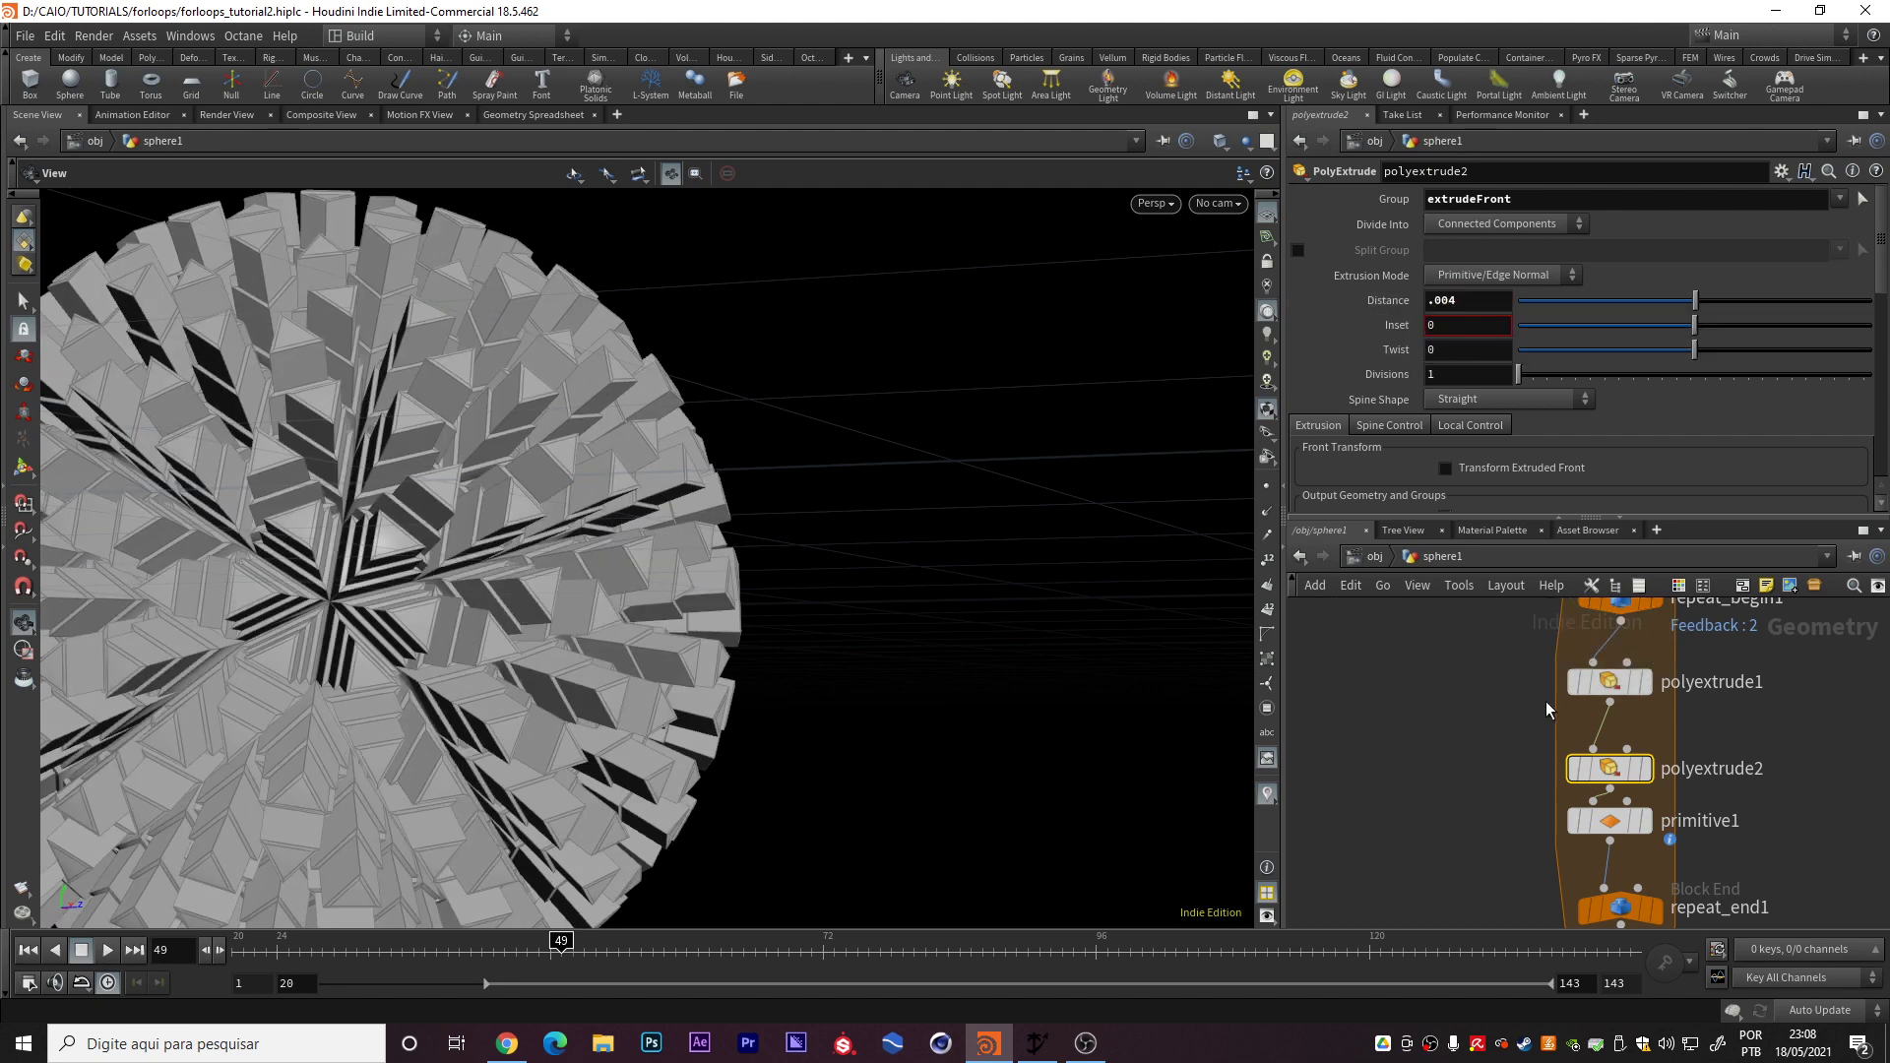
Check the Primitive node's settings and enable the extrudeFront Front Group output on the second PolyExtrude
middle_drag(1506, 761, 1515, 666)
click(1622, 735)
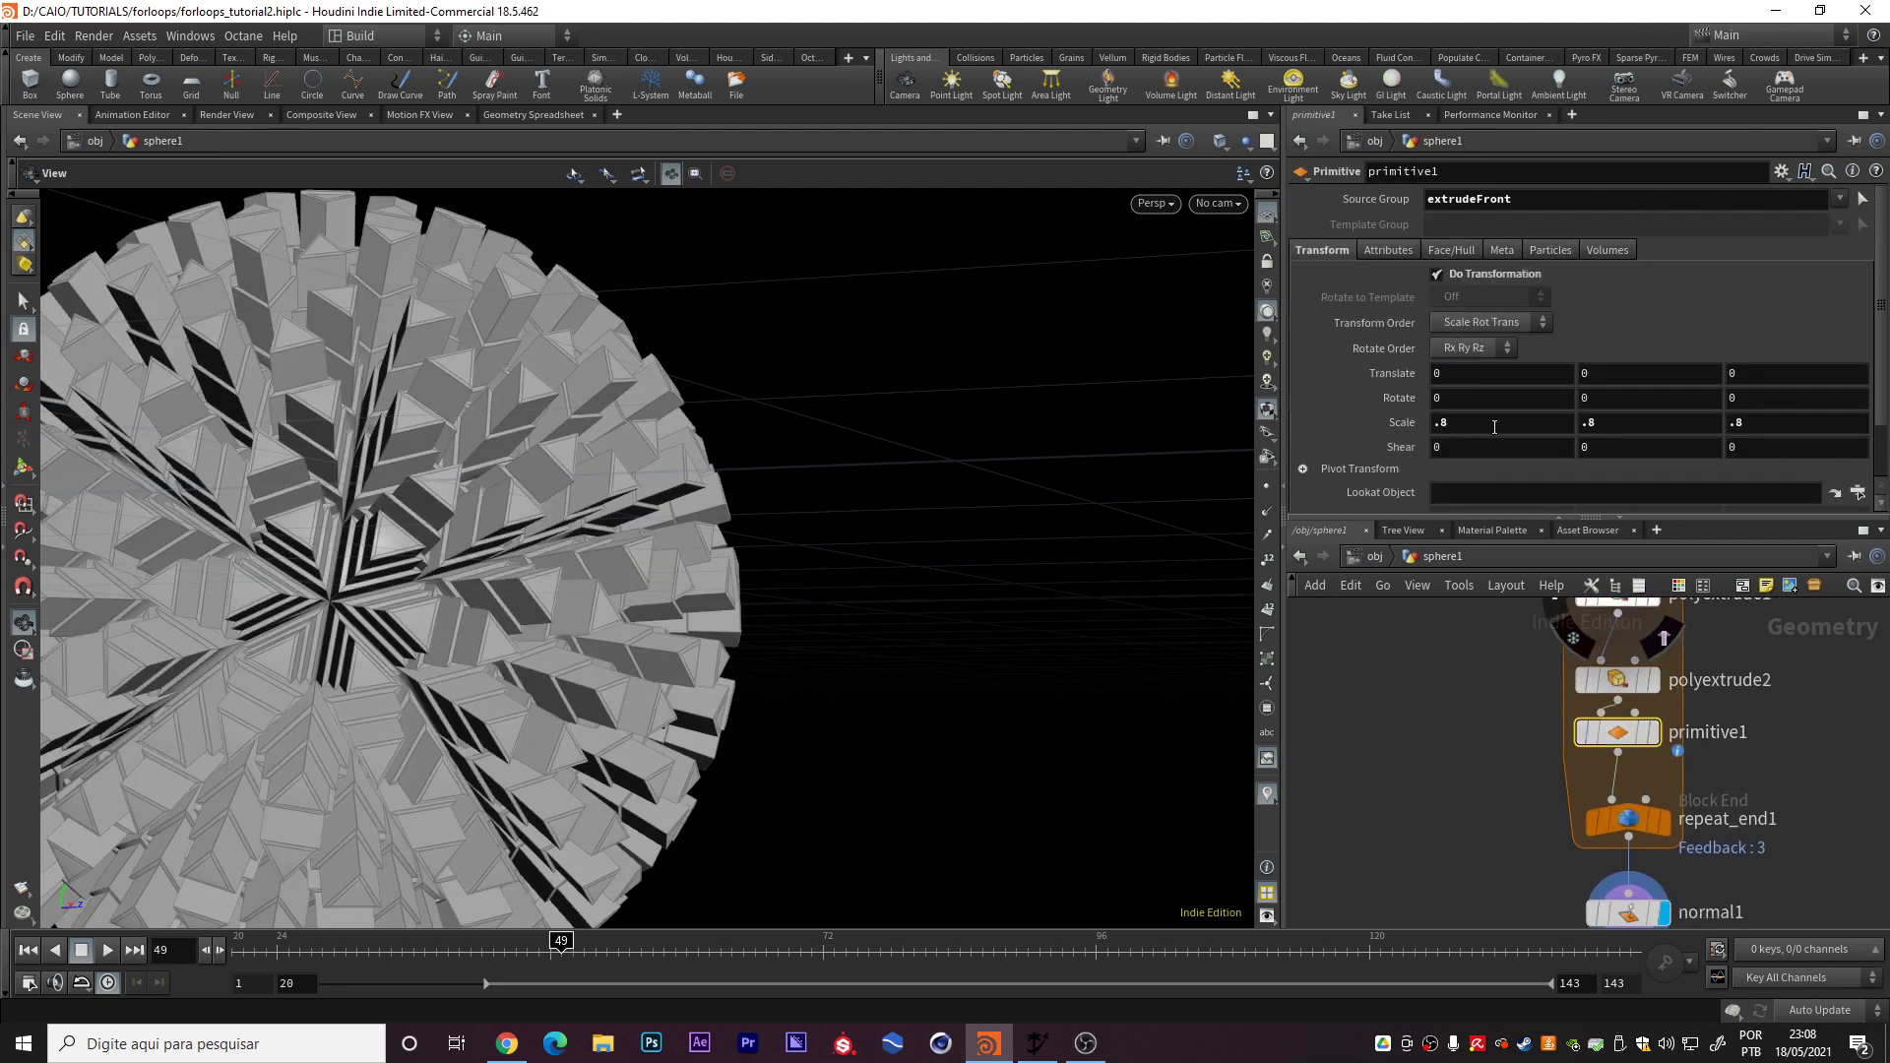
click(1606, 684)
scroll(1341, 321, down, 5)
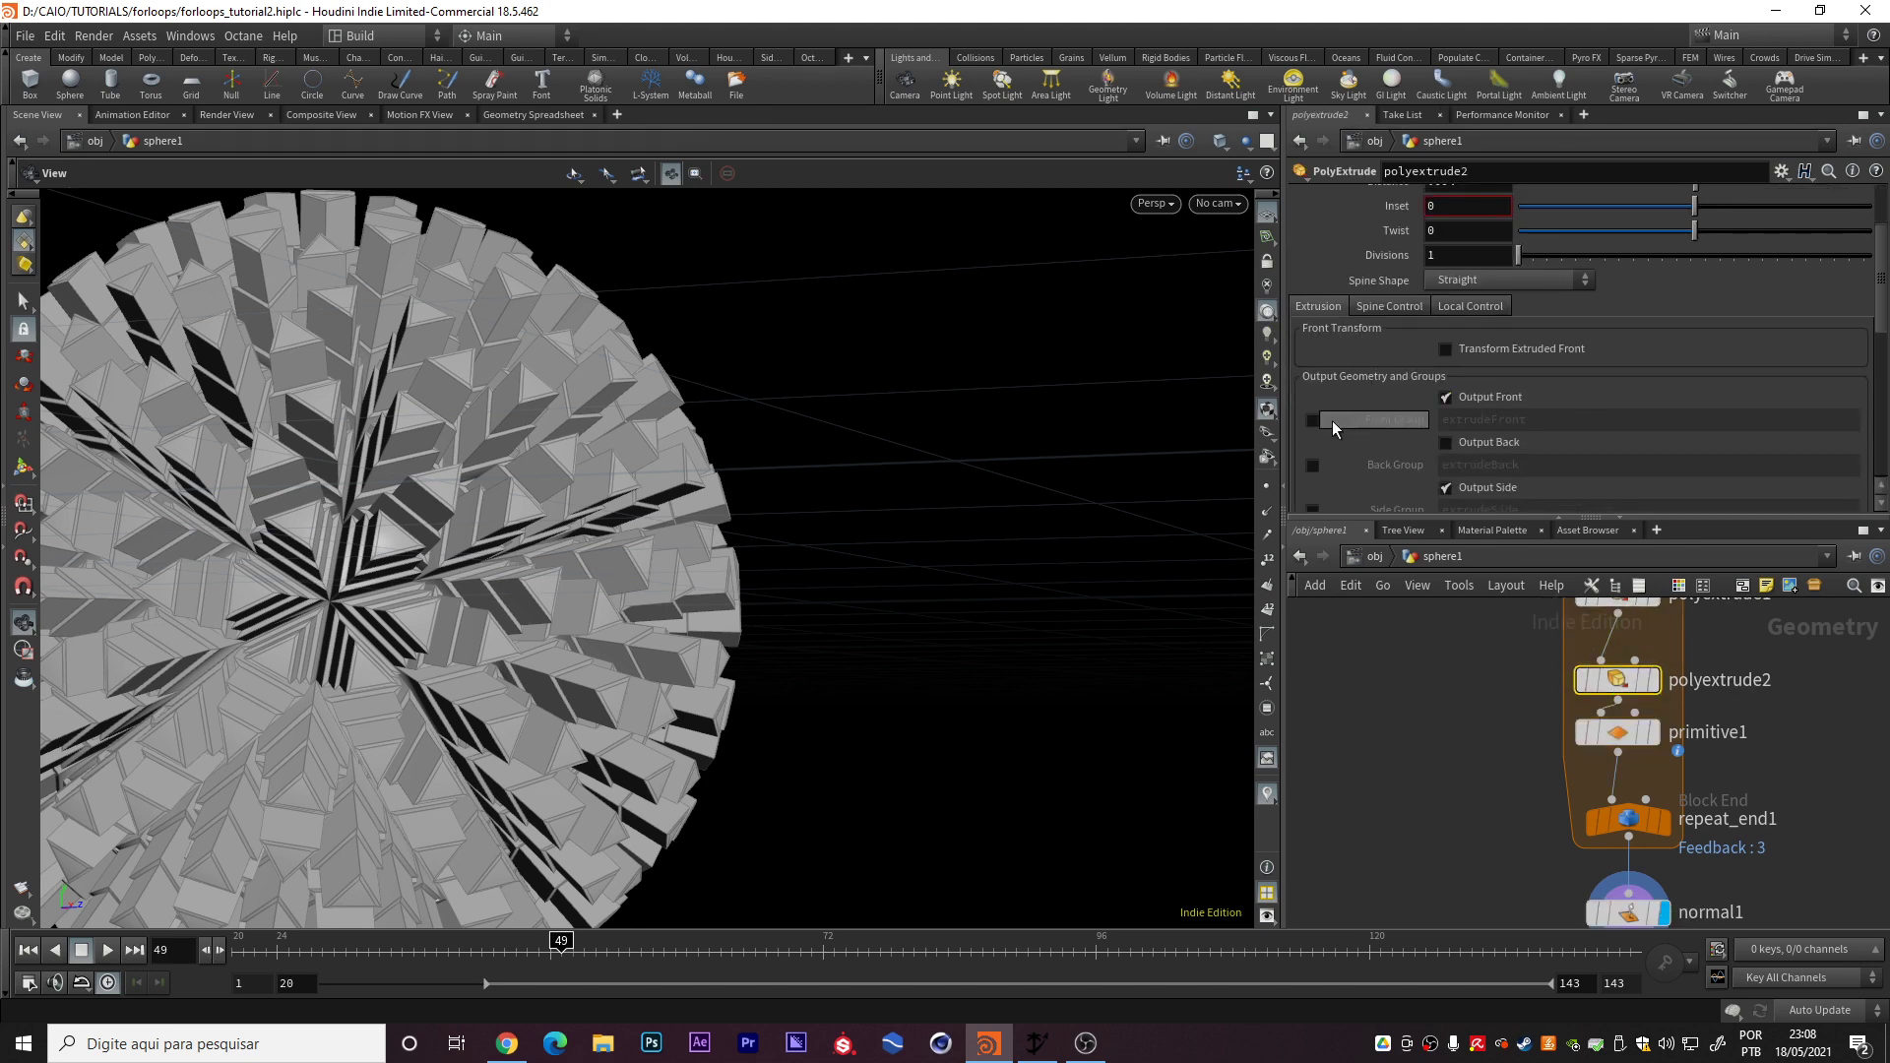
click(1315, 420)
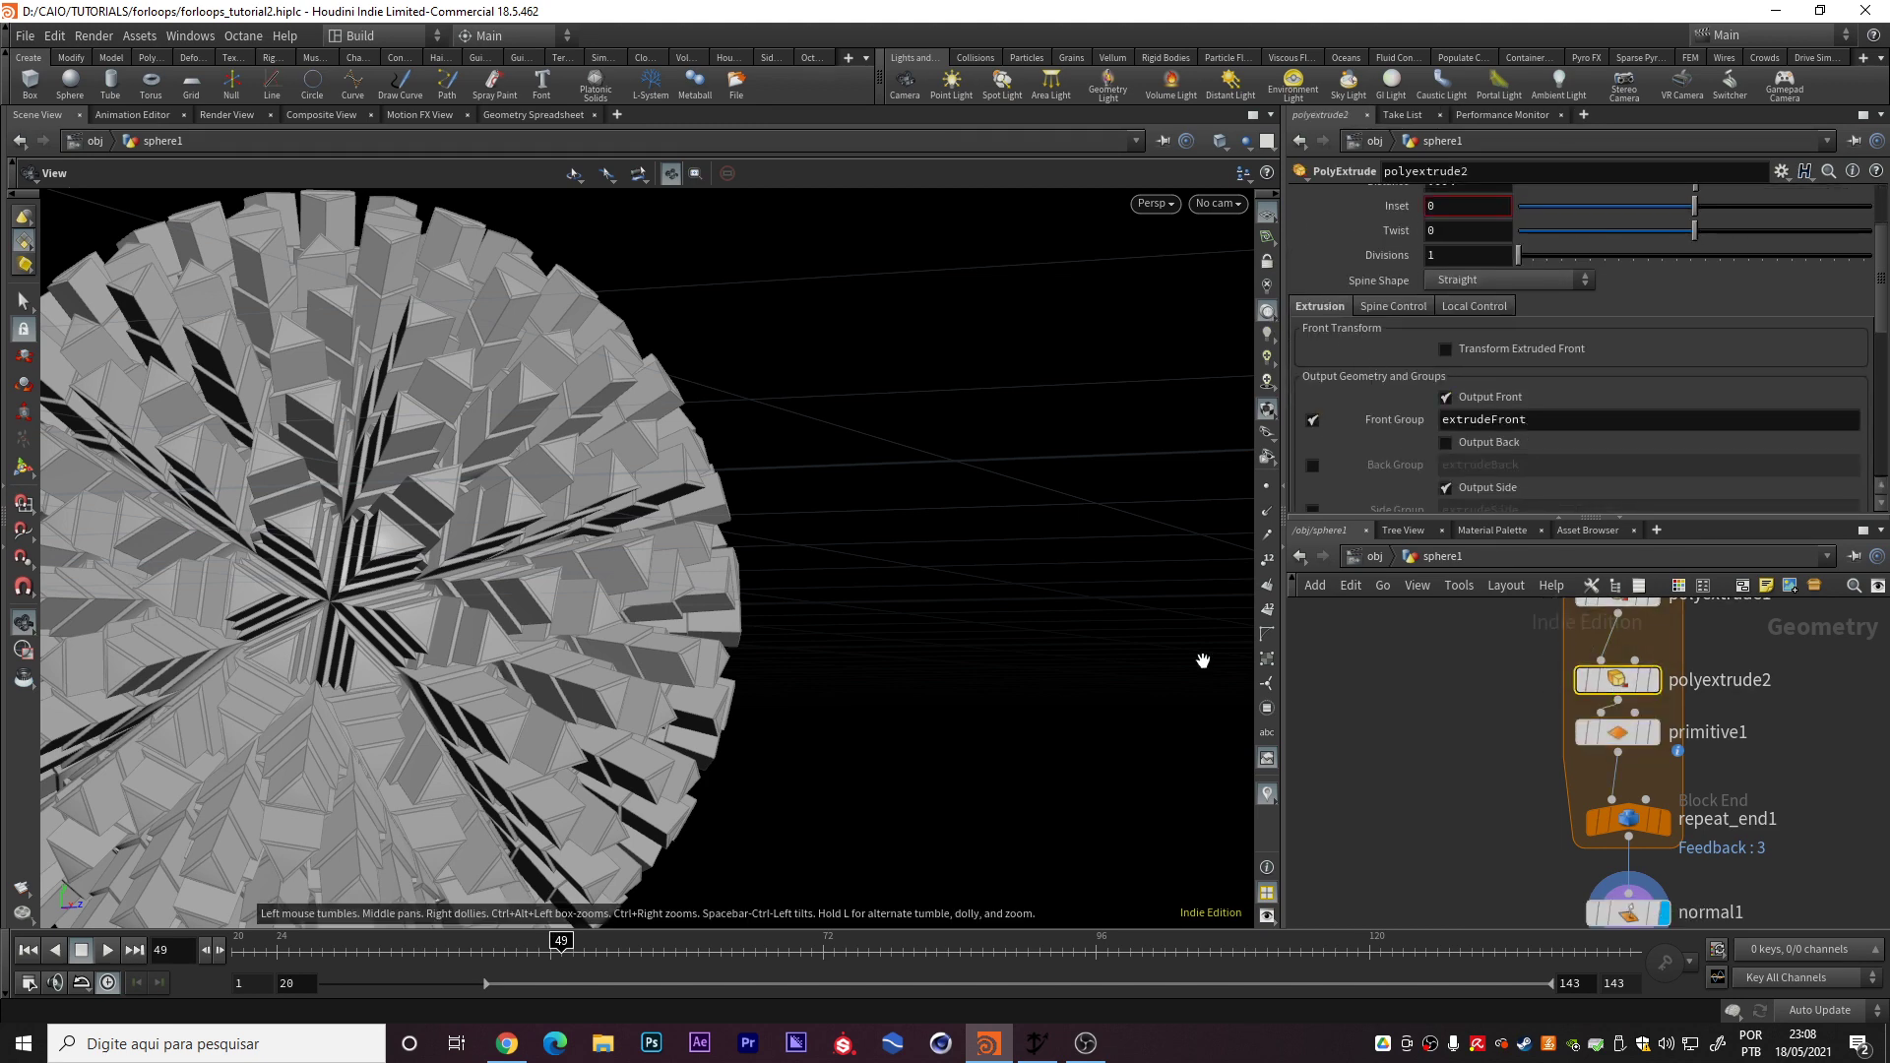
Examine the layered extrusions on the sphere from several angles and distances
drag(1203, 662, 1191, 547)
right_drag(924, 540, 925, 663)
mouse_move(924, 662)
mouse_down()
mouse_move(759, 663)
mouse_move(917, 678)
mouse_move(925, 653)
mouse_up()
right_drag(925, 653, 987, 653)
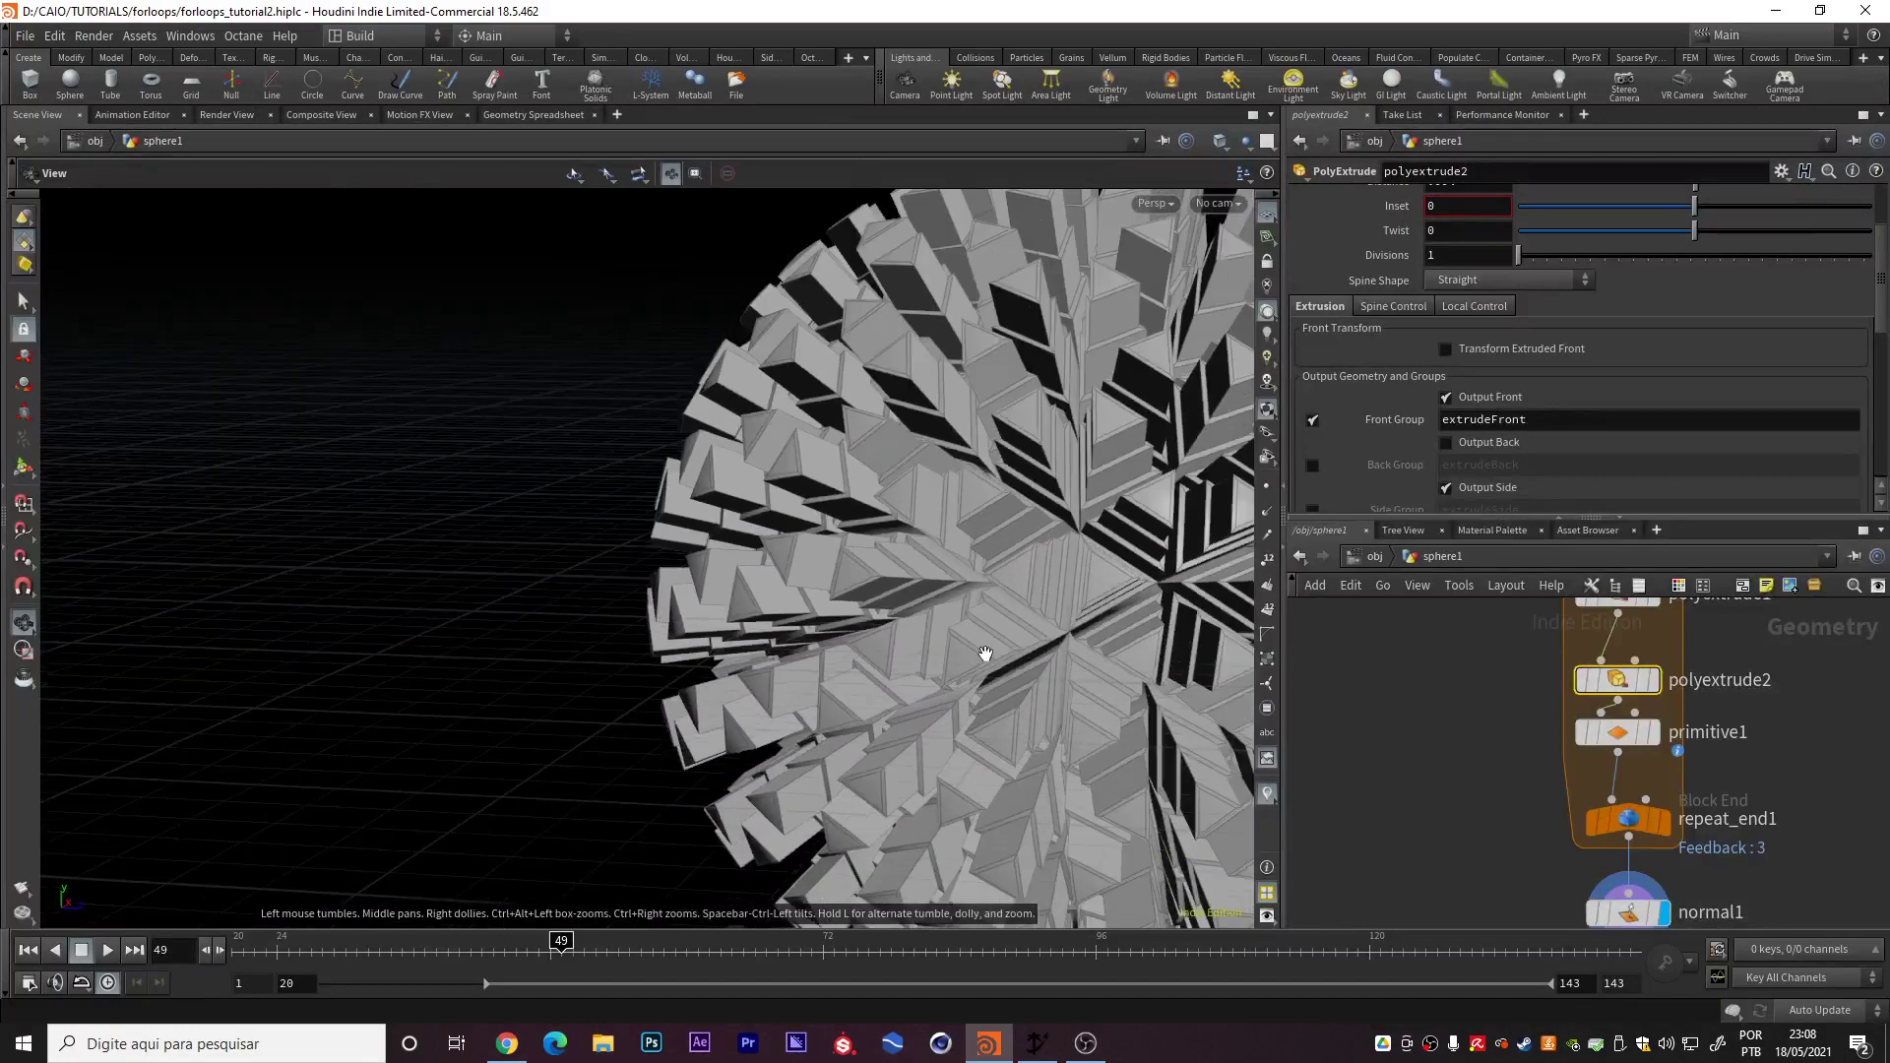
middle_drag(1084, 599, 645, 591)
right_drag(645, 591, 615, 585)
drag(638, 589, 721, 597)
Set the first PolyExtrude's Distance to 0.3 and inspect the lengthened spikes
middle_drag(1491, 694, 1487, 804)
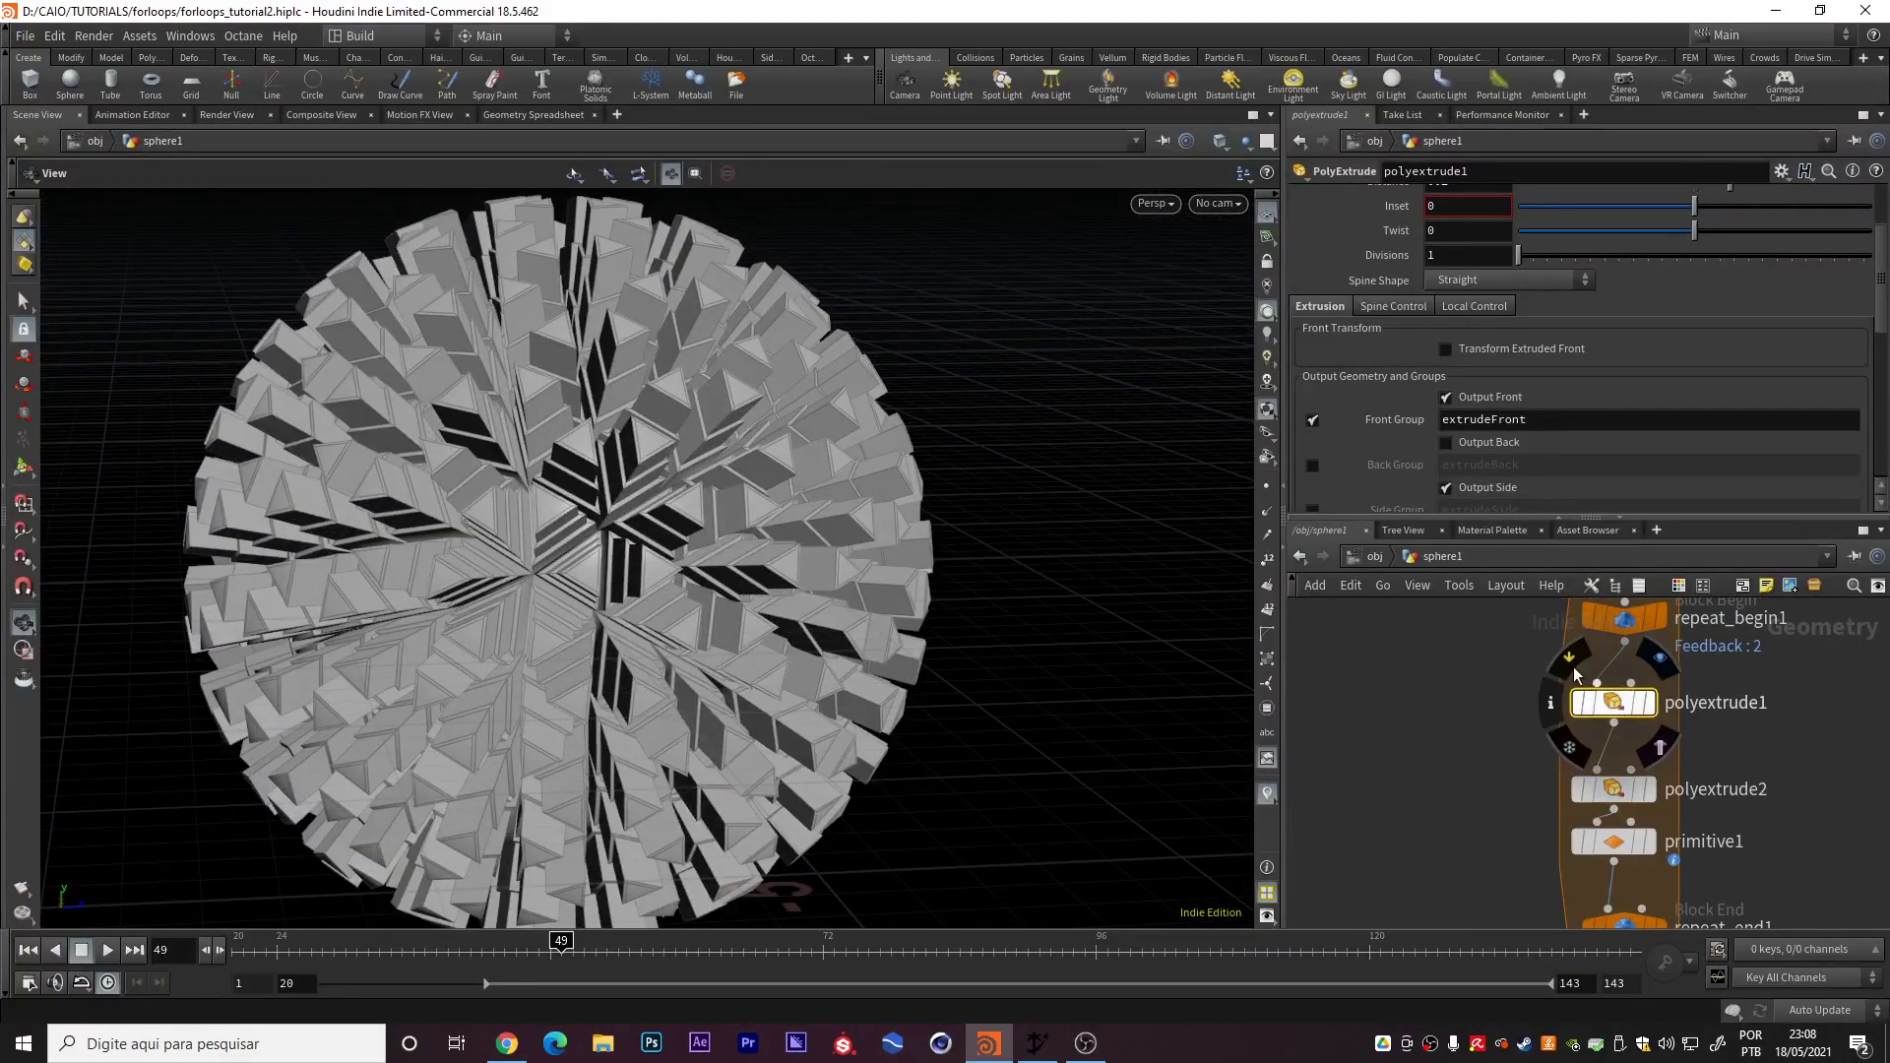
click(1624, 707)
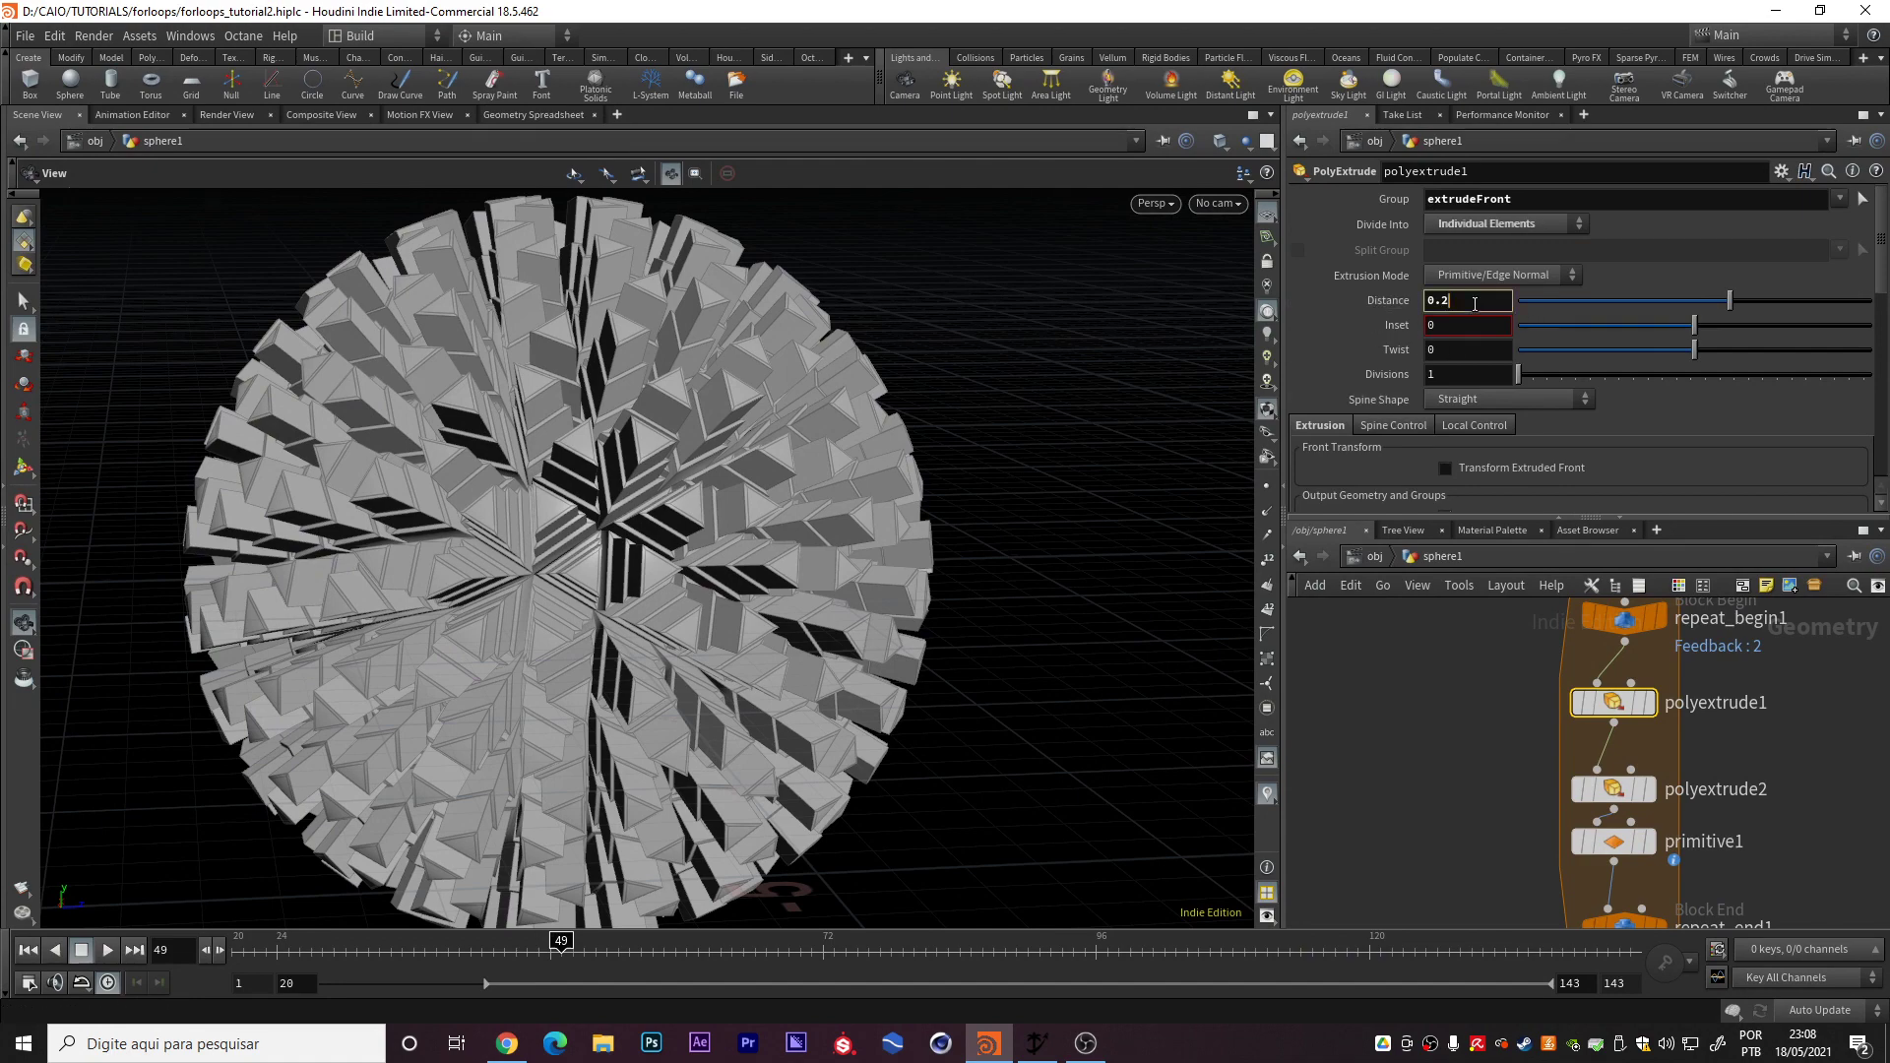
key(BackSpace)
text(3)
key(Return)
right_drag(578, 514, 620, 506)
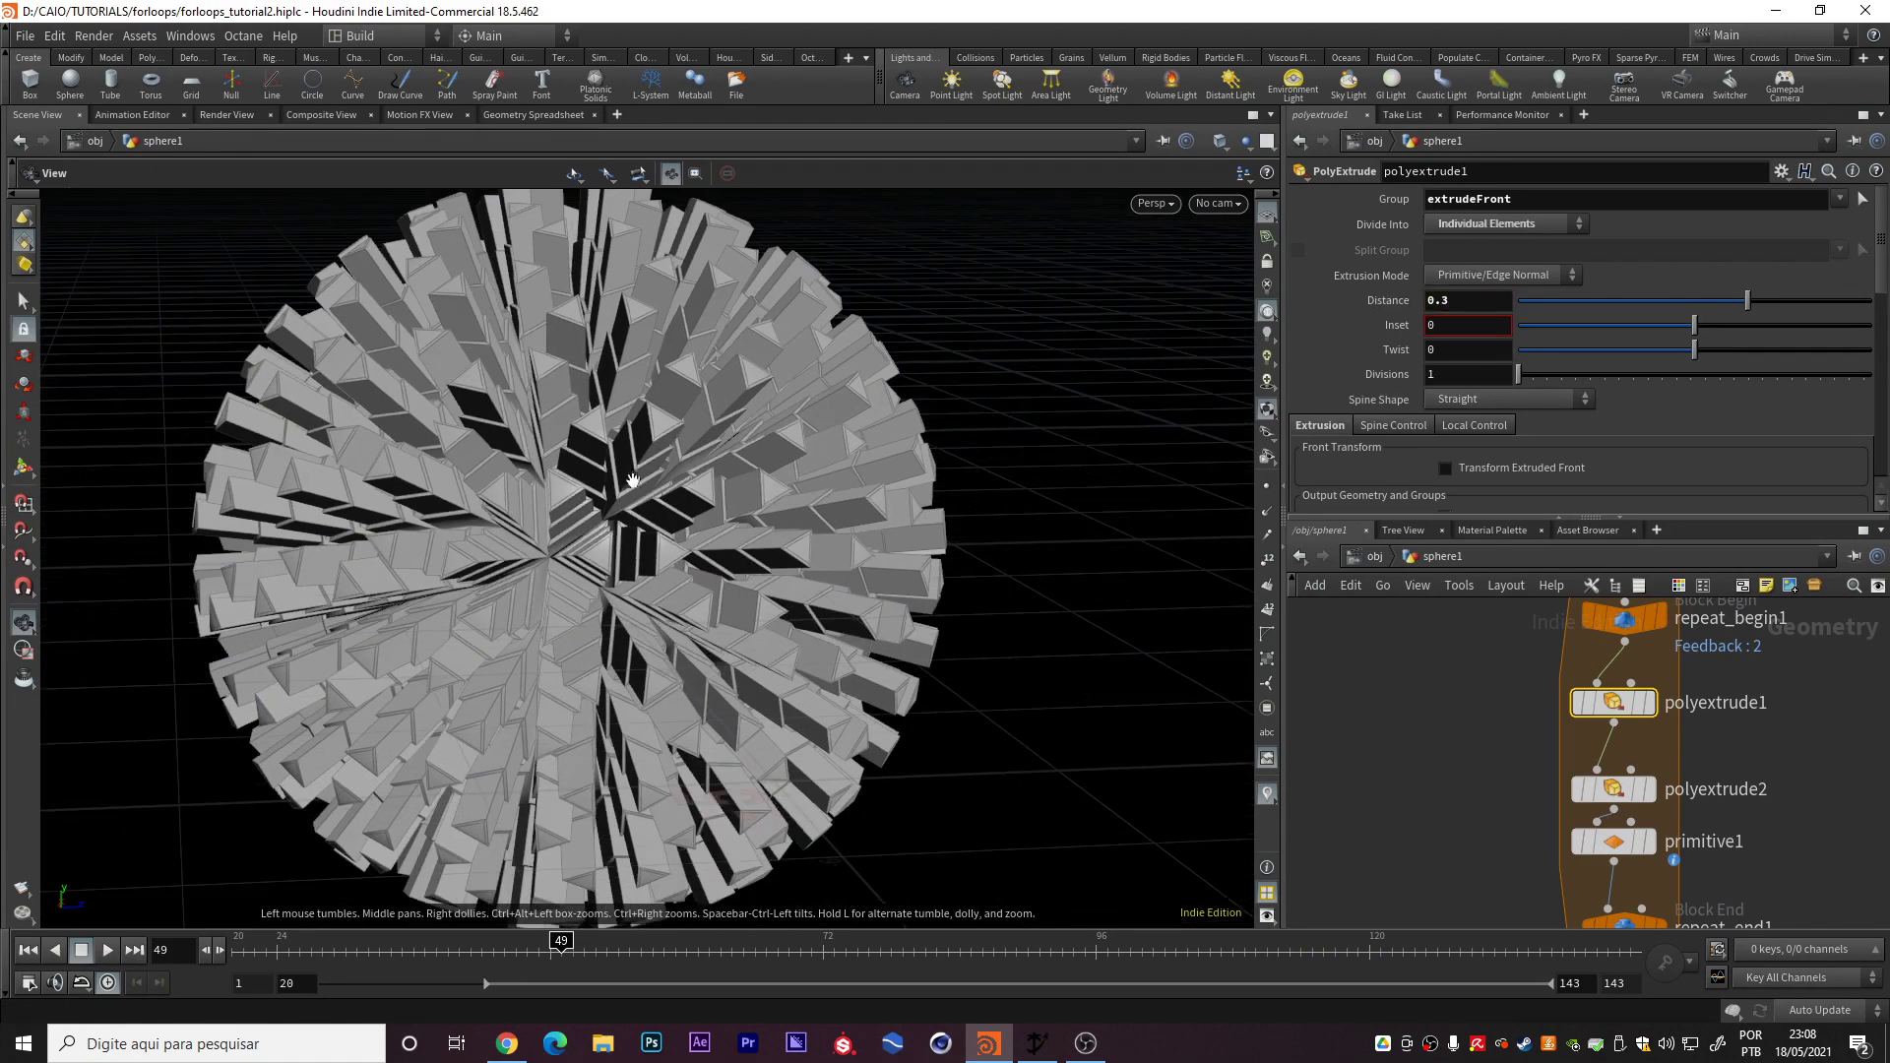
drag(621, 506, 855, 509)
Set the Primitive node's Scale to .7 on all three axes and inspect the spikes up close
click(1613, 842)
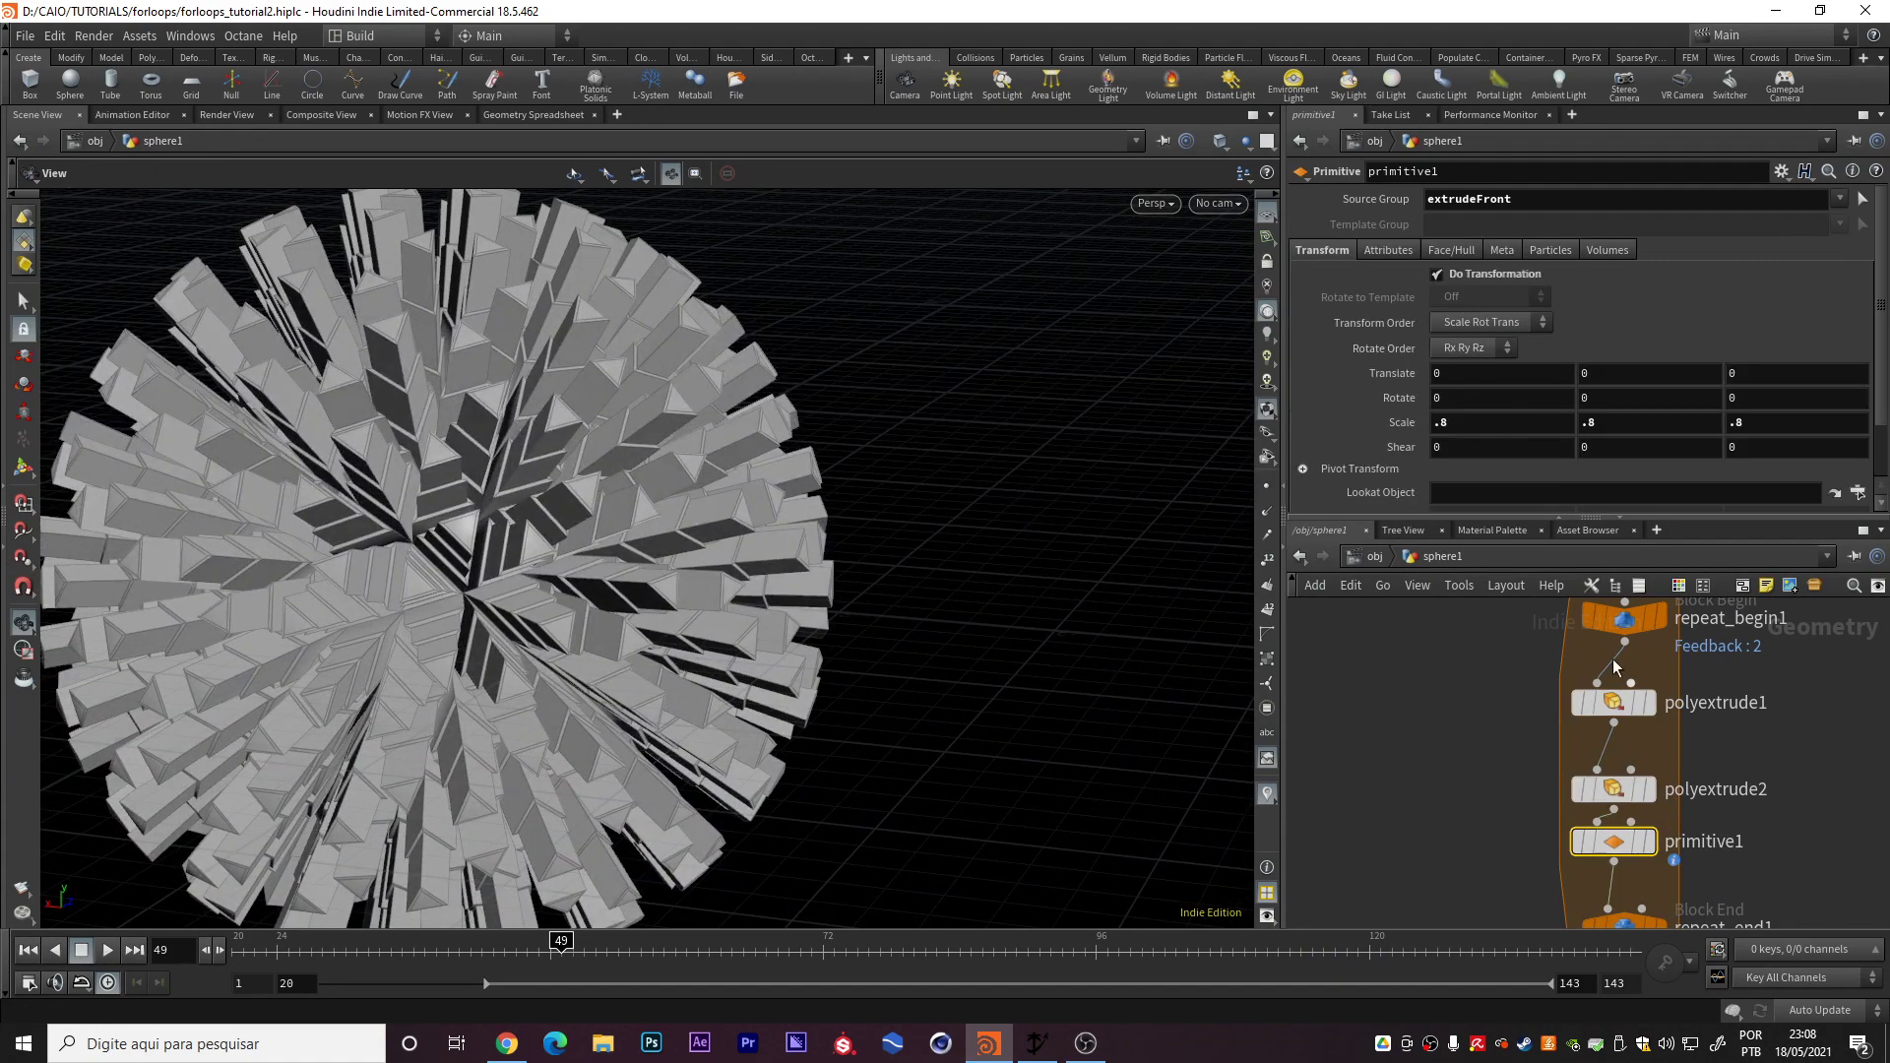
click(1480, 417)
text(7)
key(Tab)
text(.7)
key(Tab)
text(.7)
key(Return)
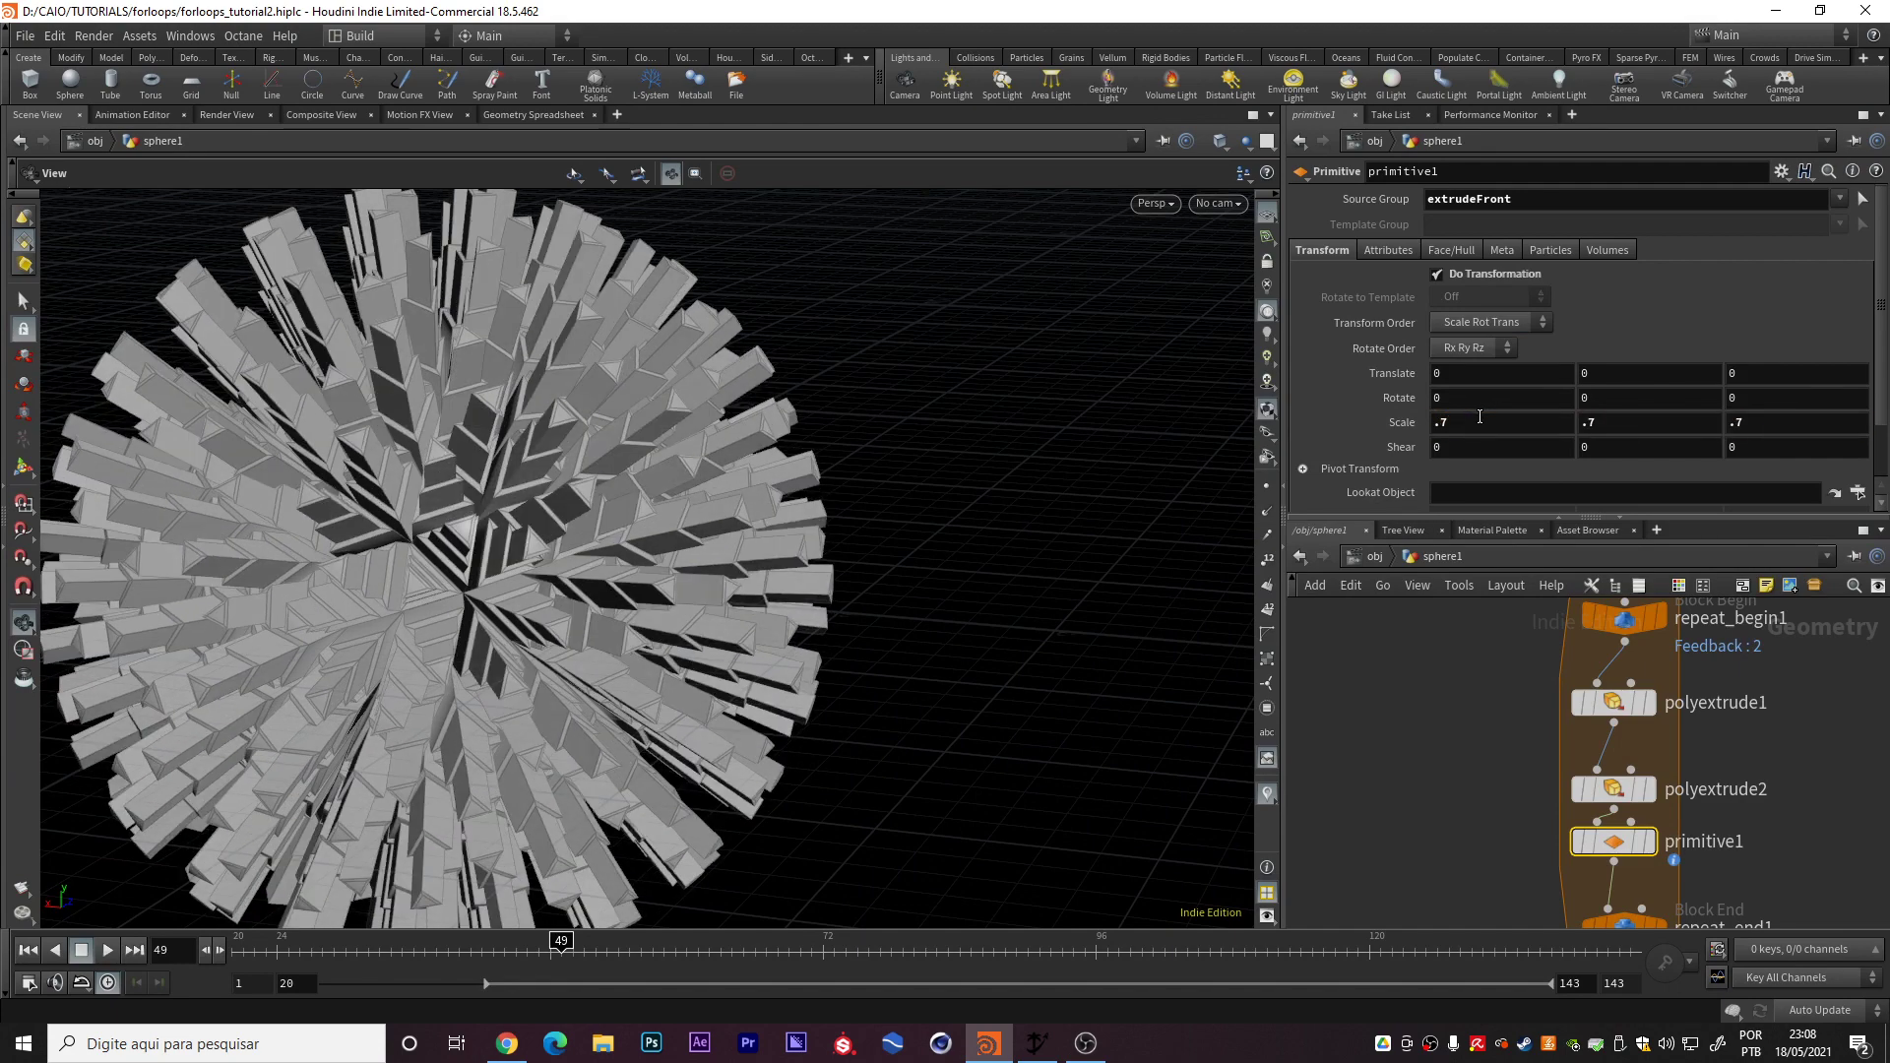
scroll(463, 543, up, 8)
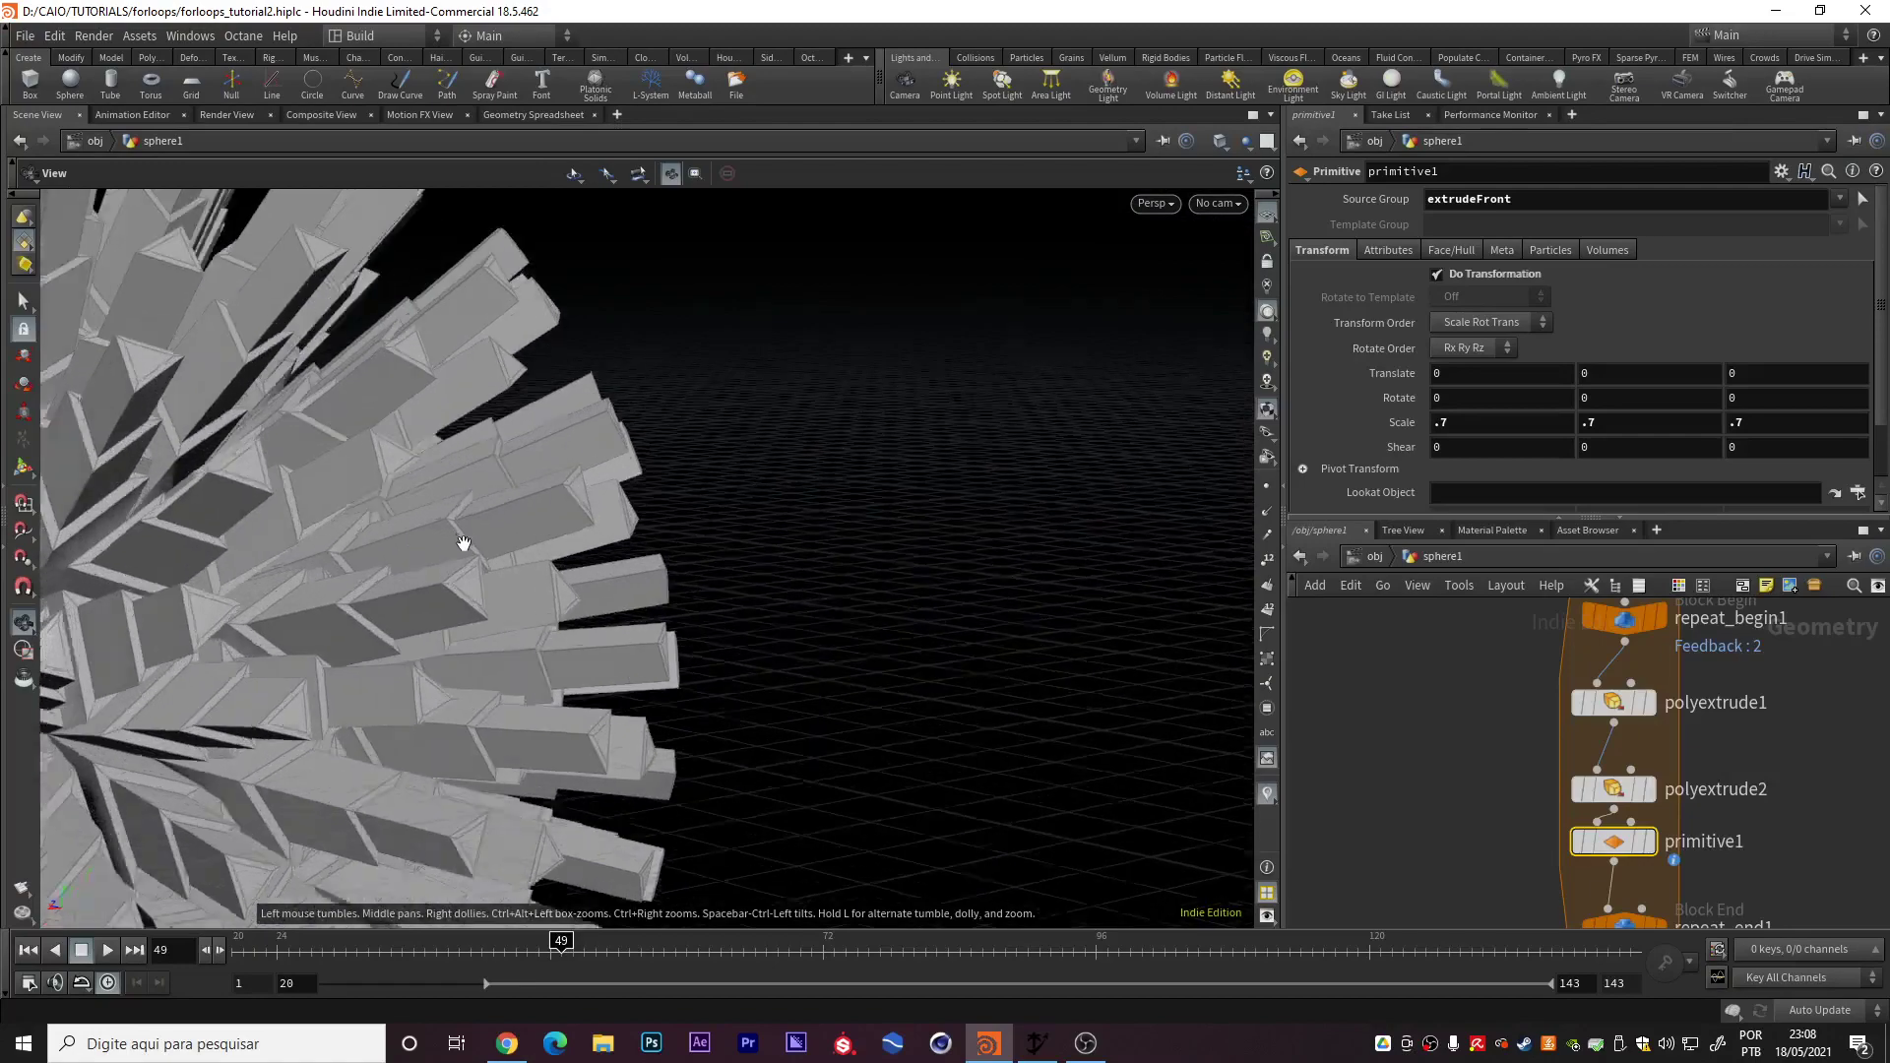
drag(464, 543, 369, 588)
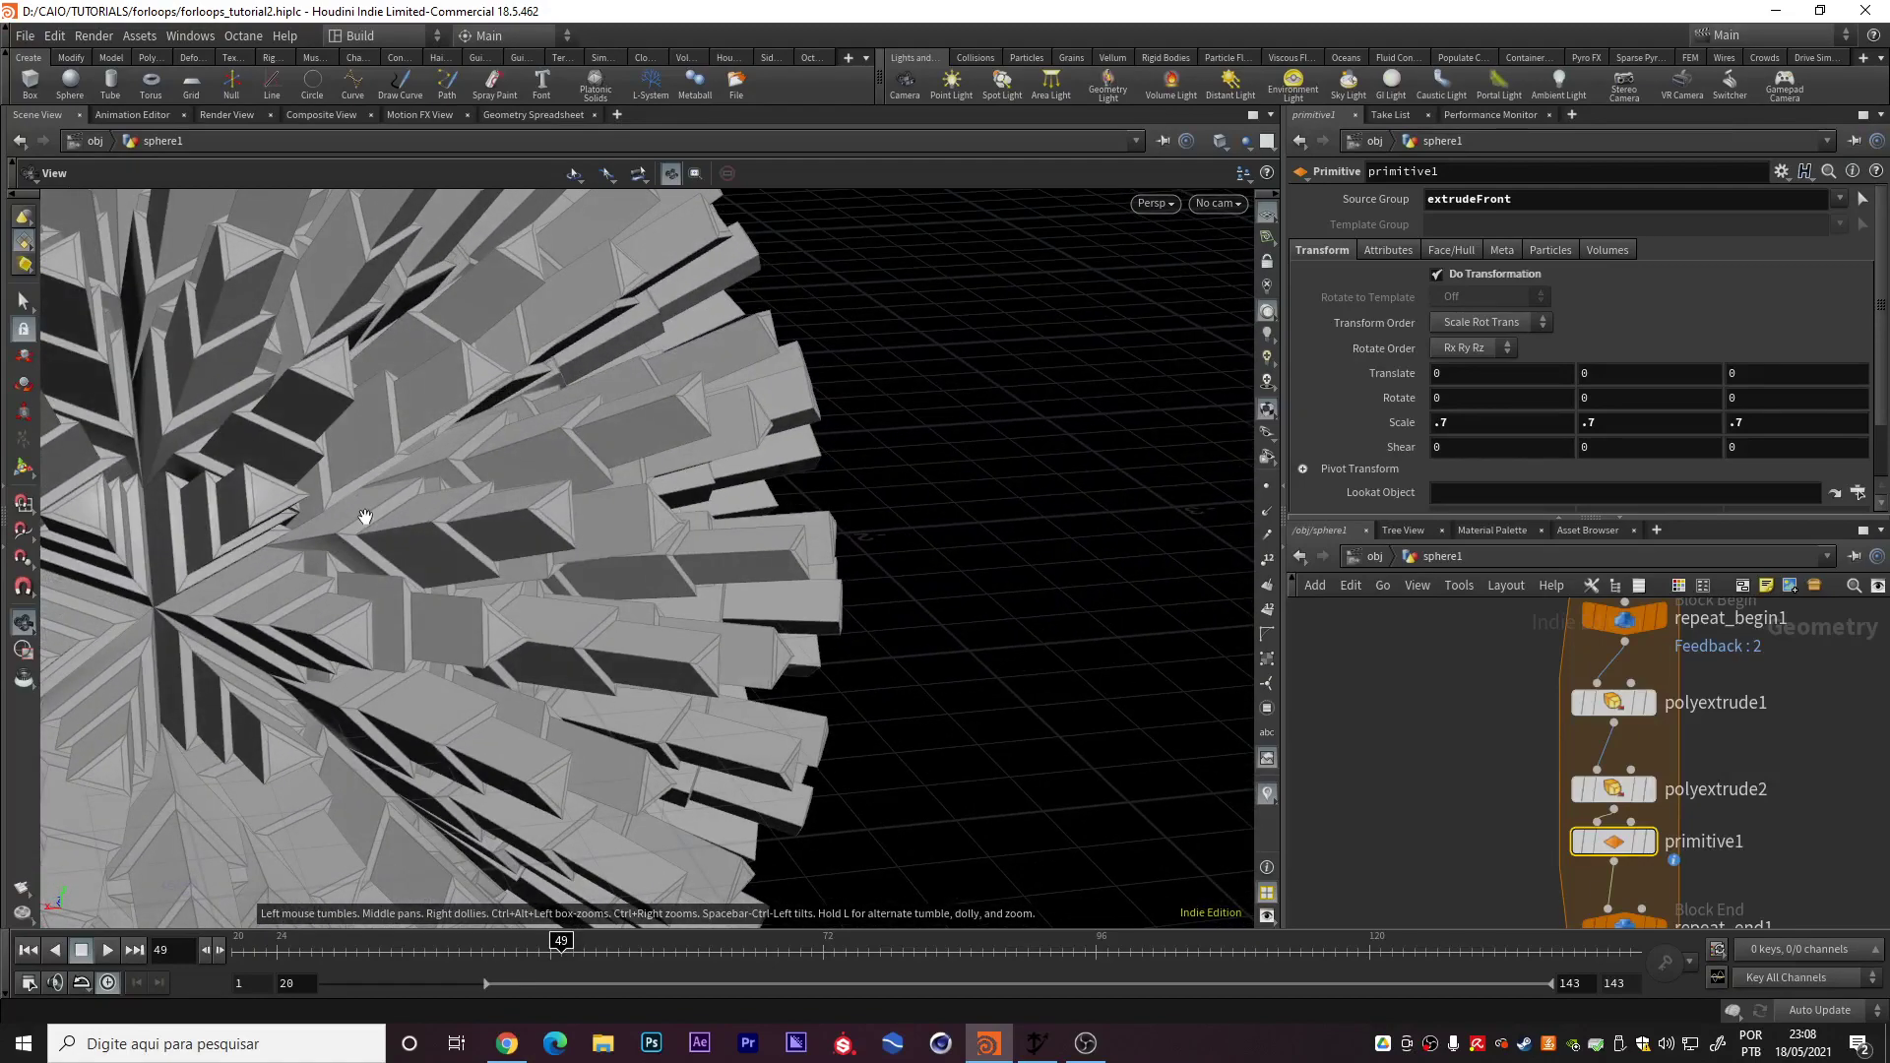
drag(364, 517, 474, 553)
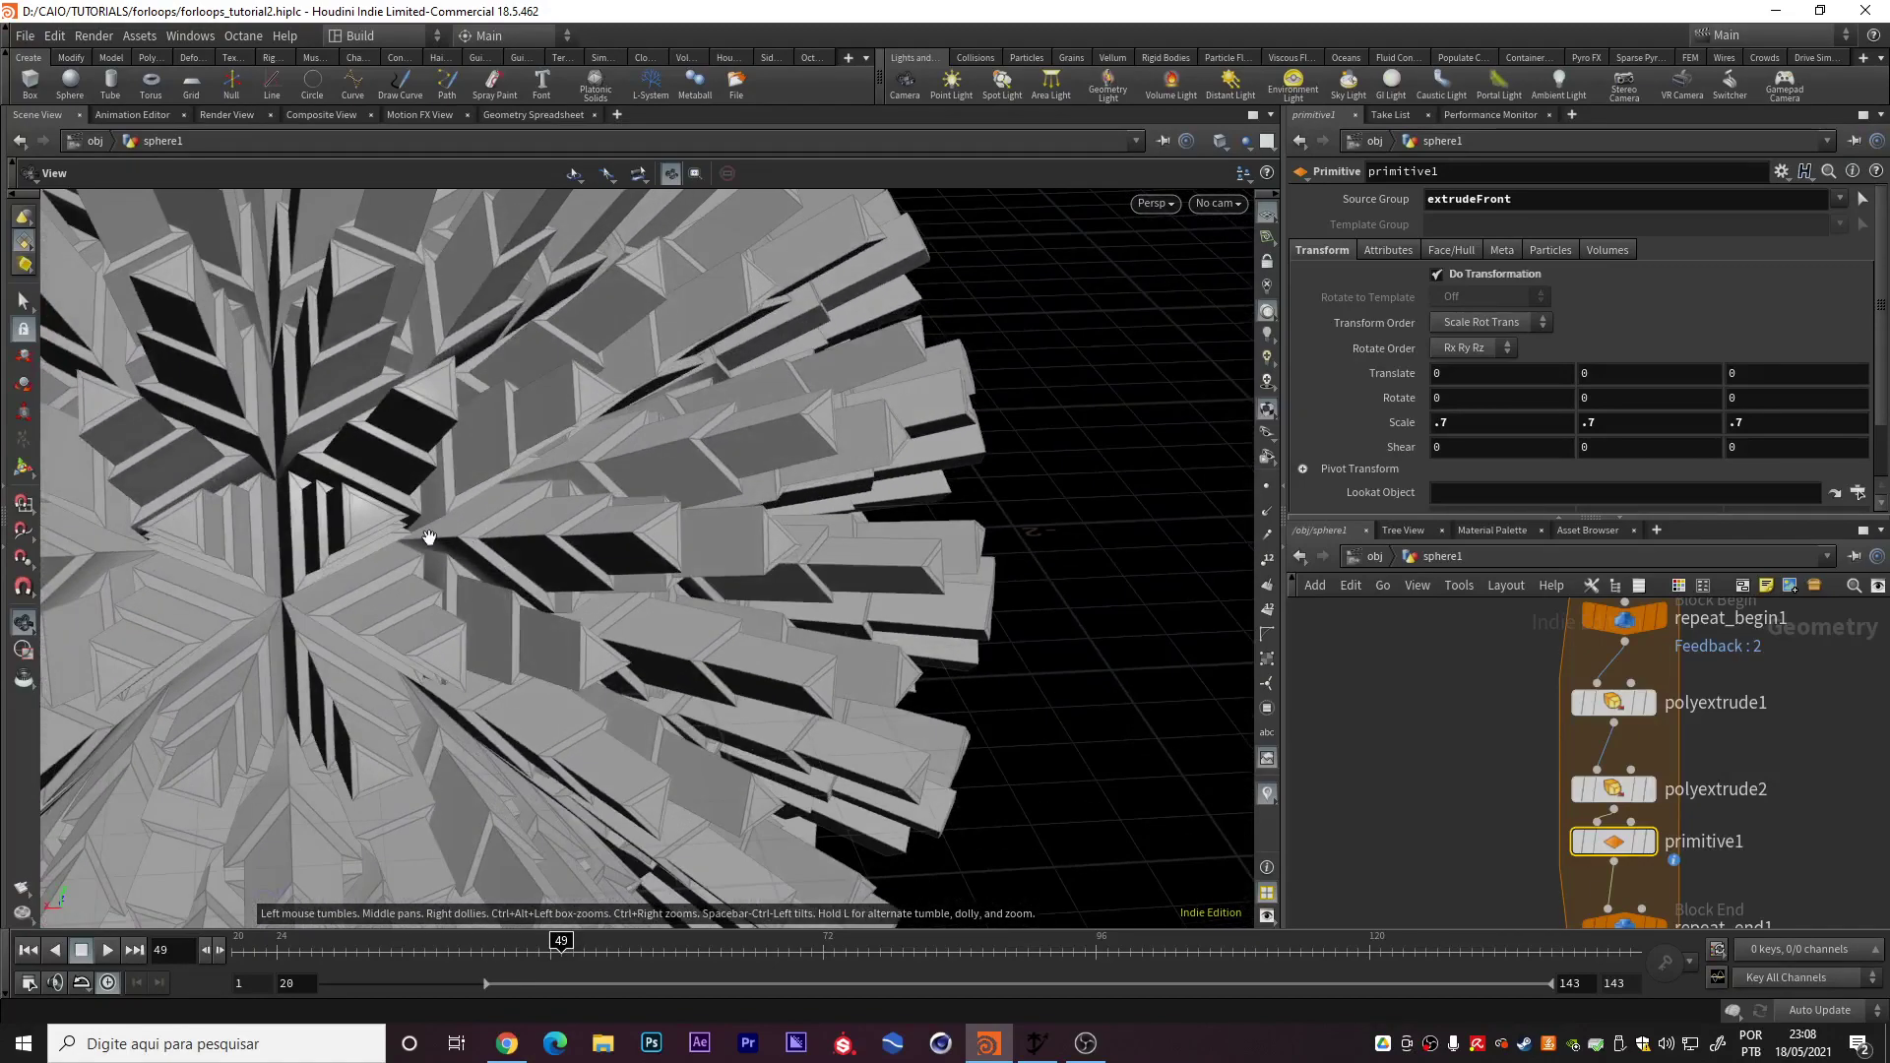
Reduce the loop's Iterations to 1 on the Block End node and inspect the sphere's surface
middle_drag(1721, 871, 1772, 769)
click(1674, 827)
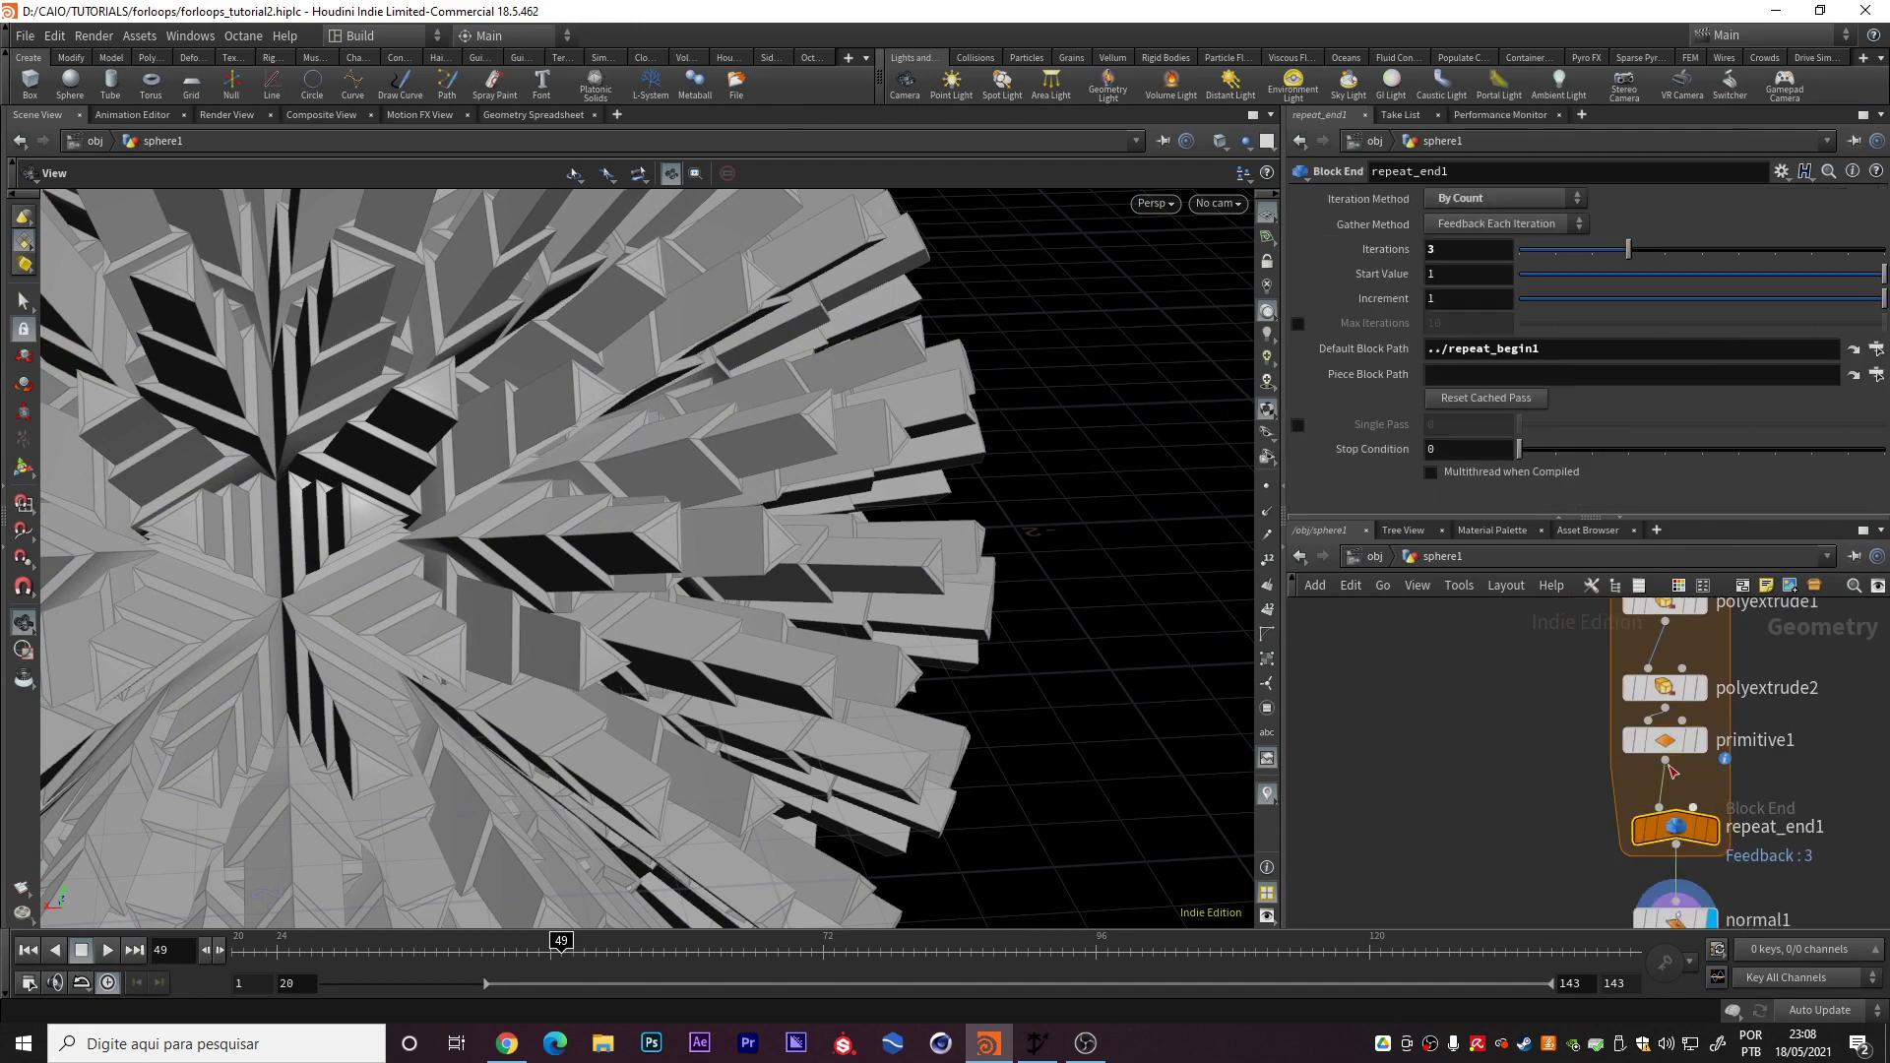
drag(1558, 254, 1544, 251)
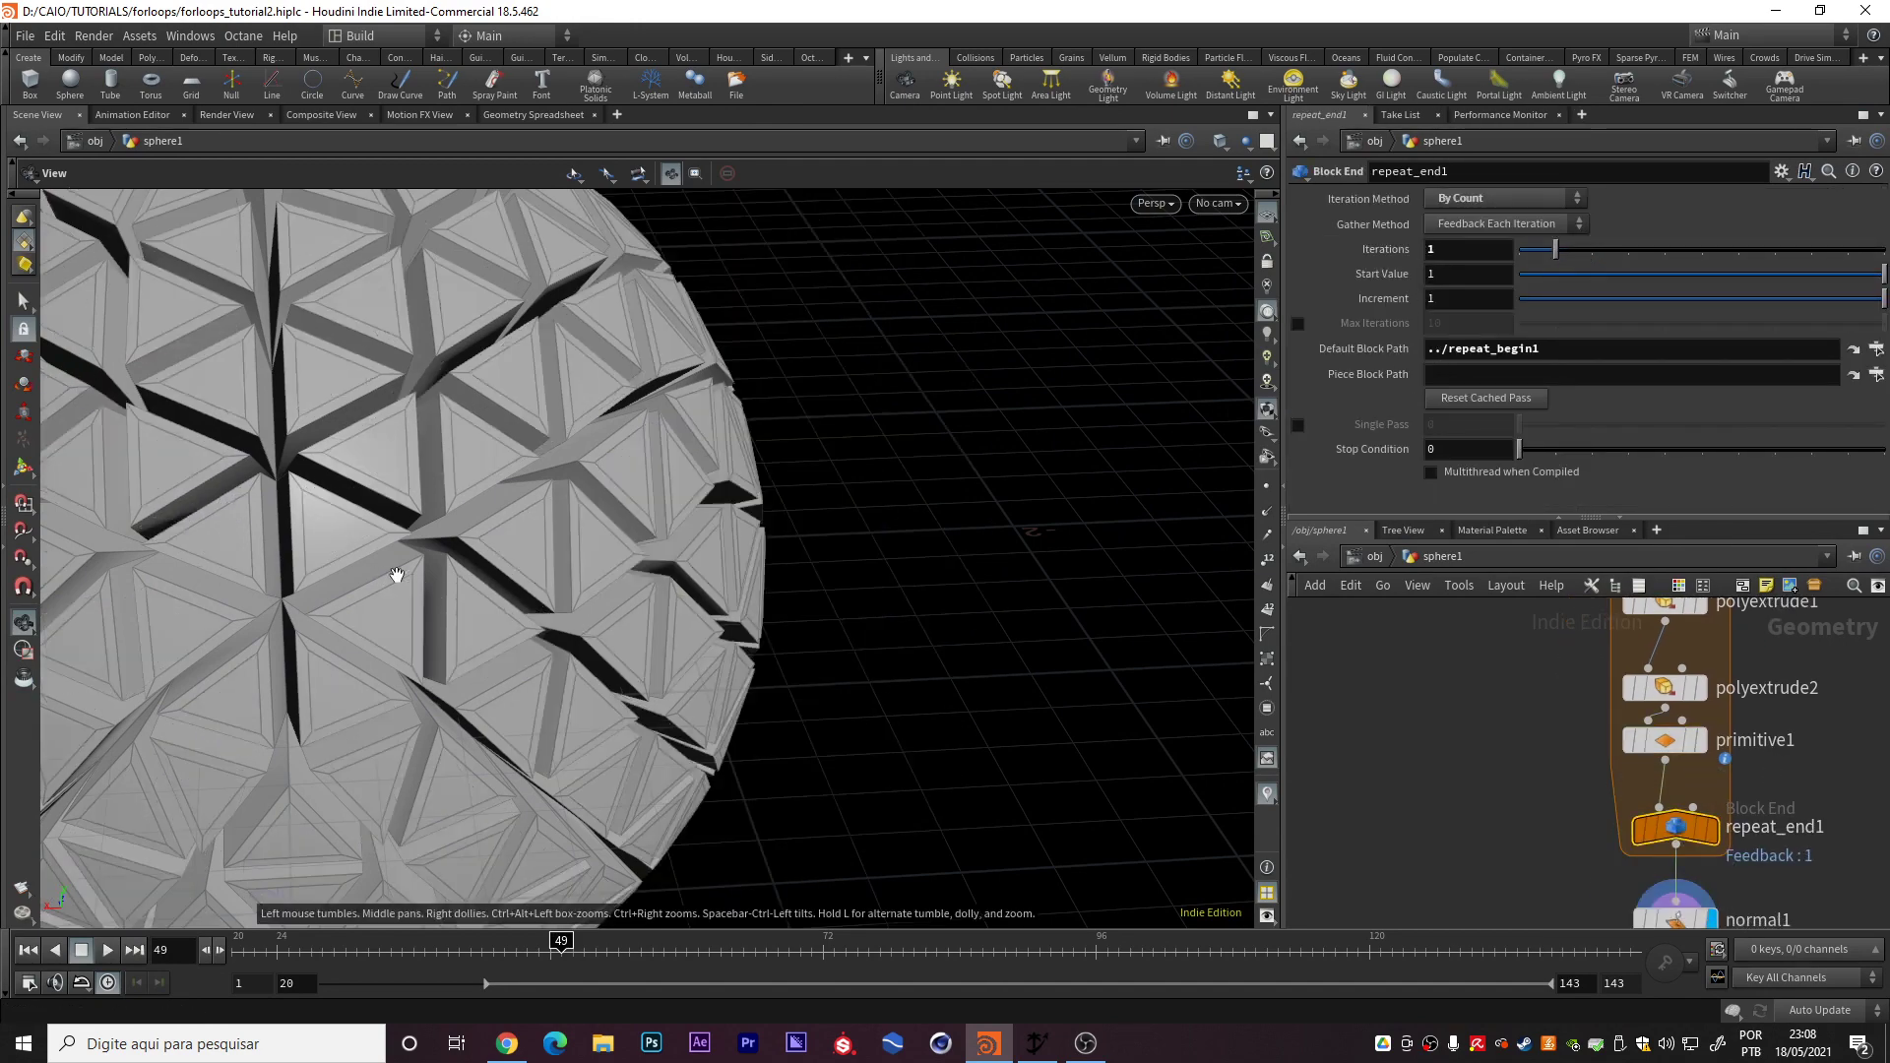
drag(393, 570, 527, 569)
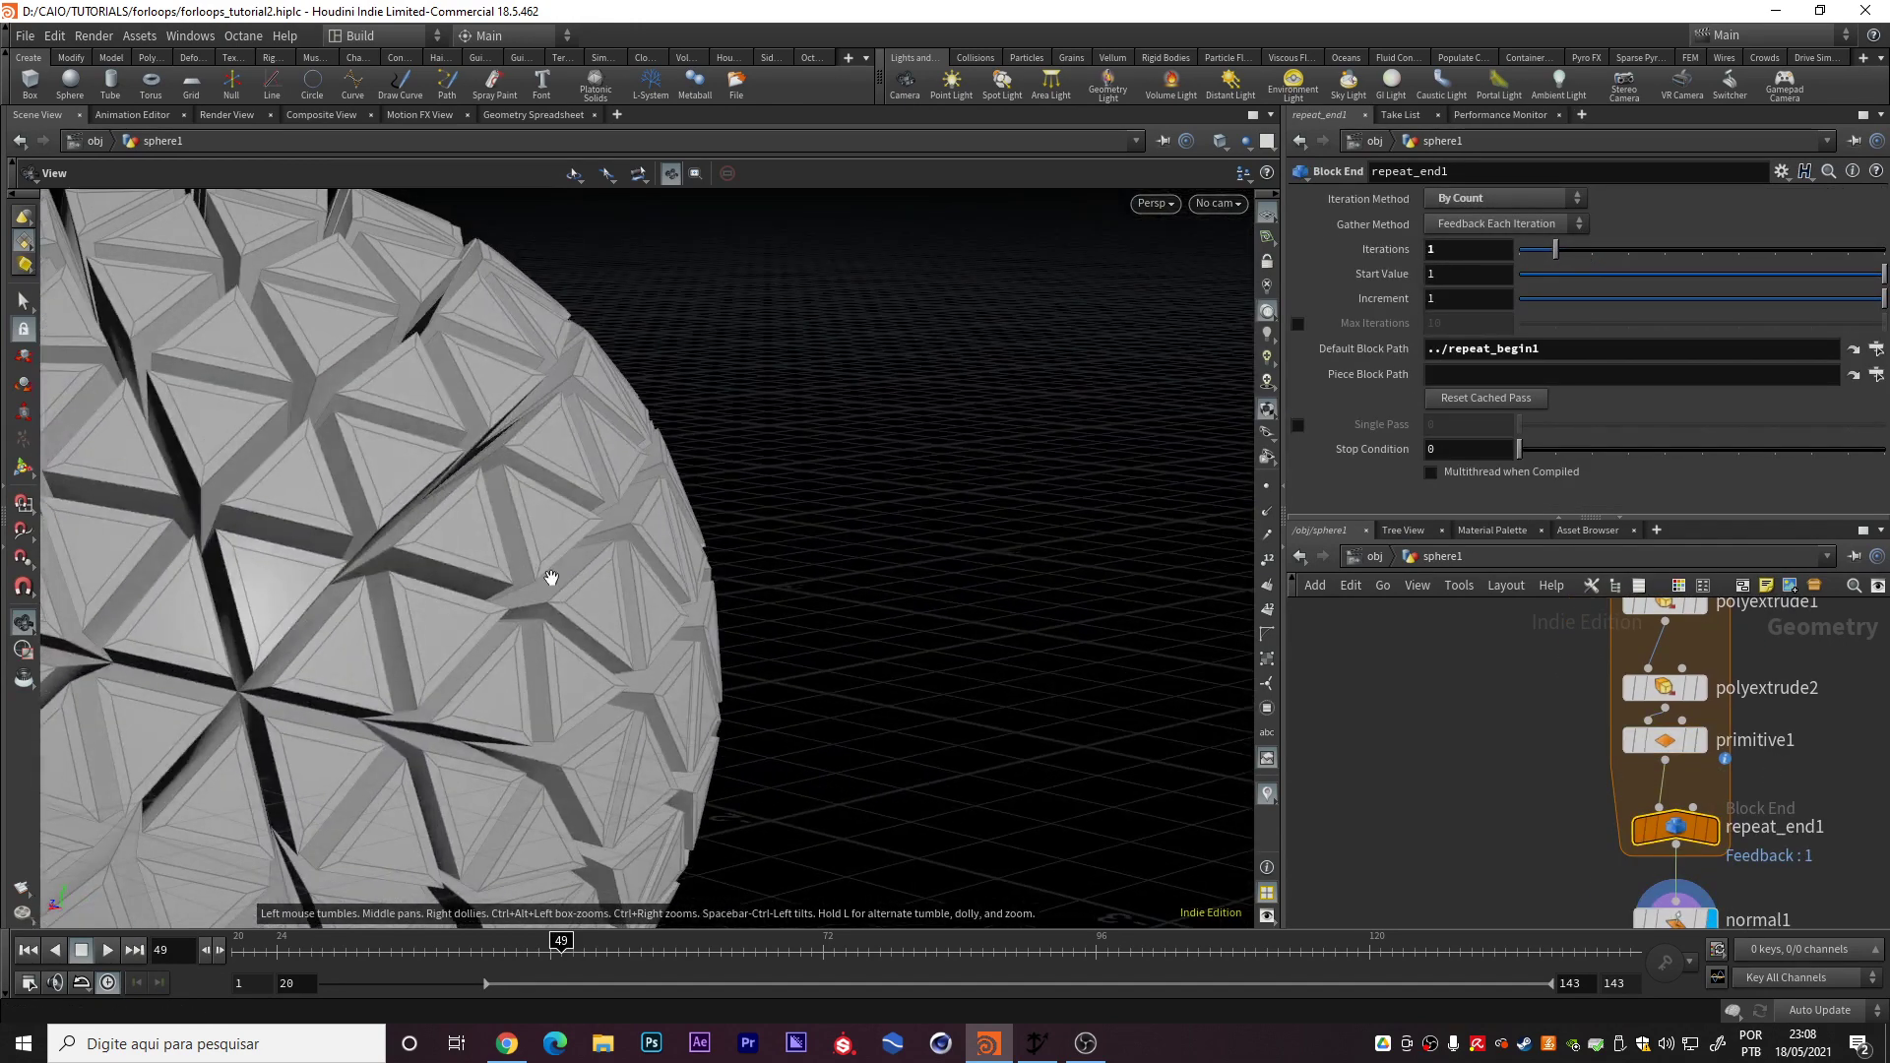
Review the second PolyExtrude and Primitive settings and examine the faces they produce in a single iteration
click(1663, 690)
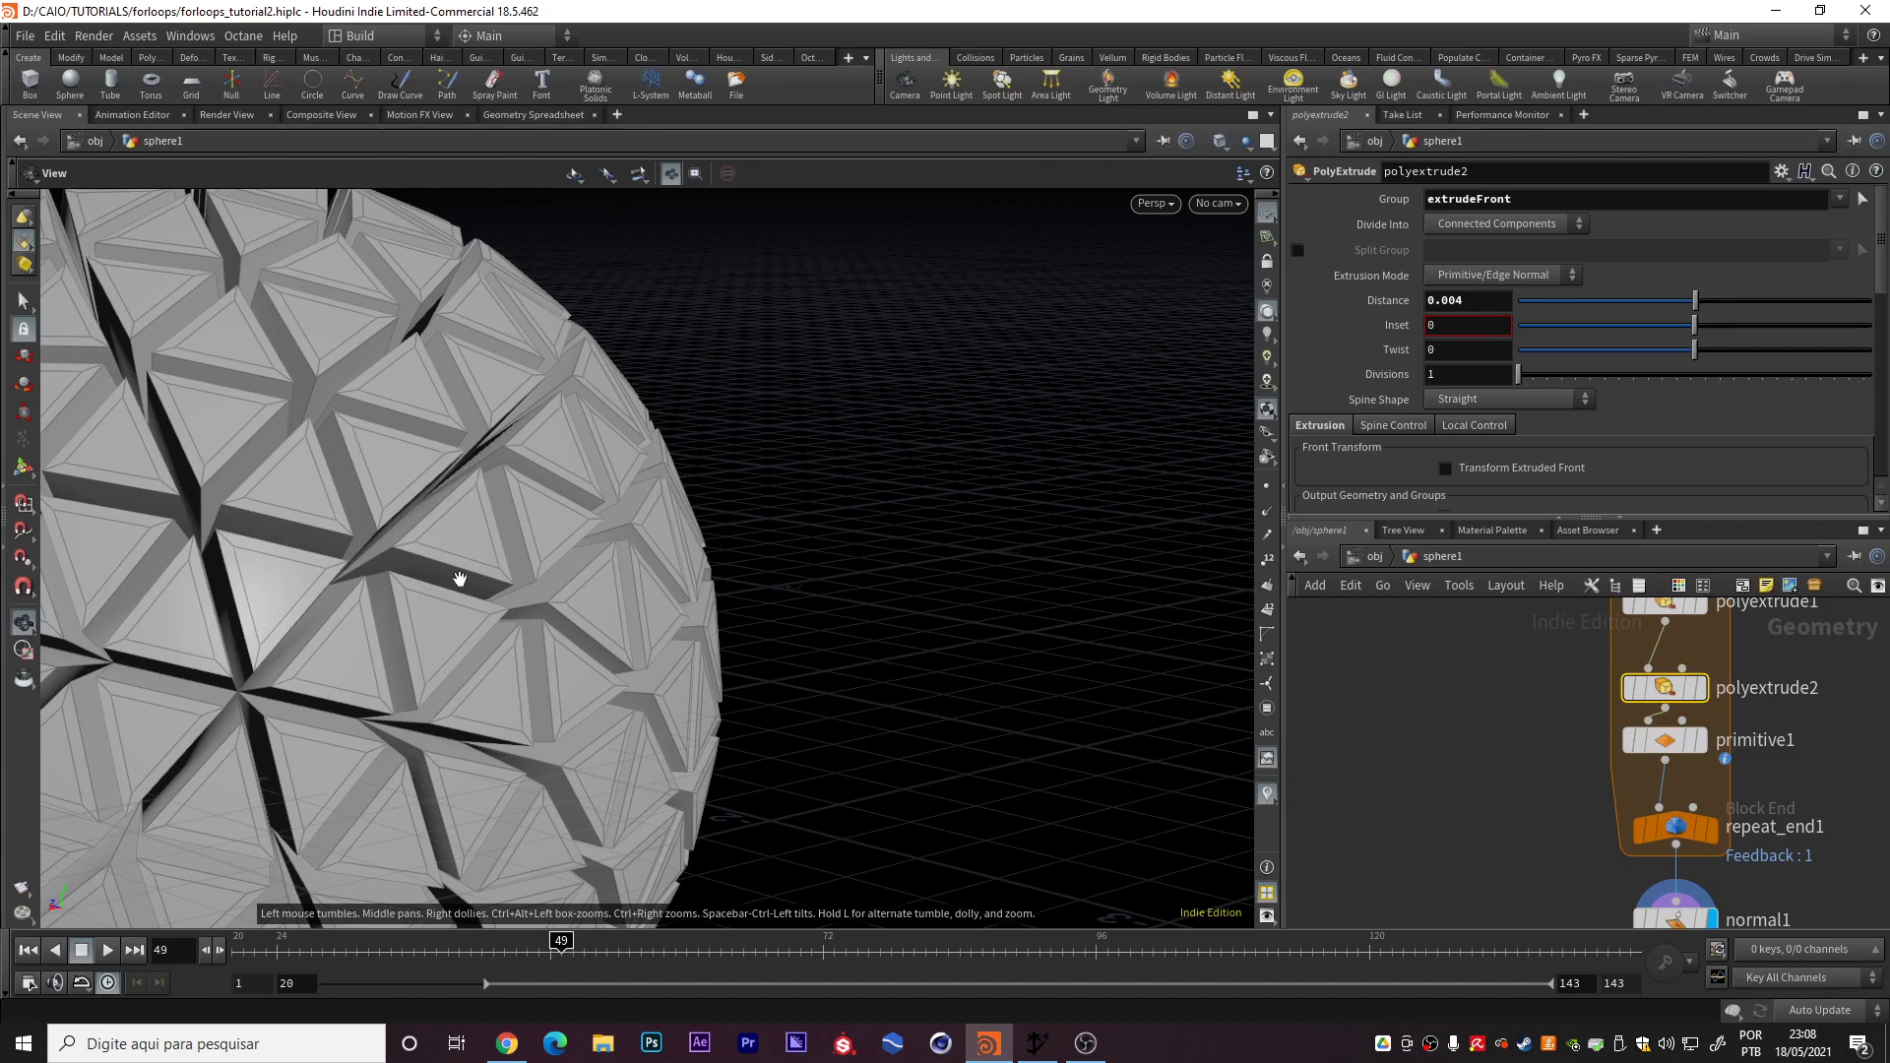
mouse_move(460, 579)
mouse_down()
mouse_move(329, 552)
mouse_move(469, 594)
mouse_up()
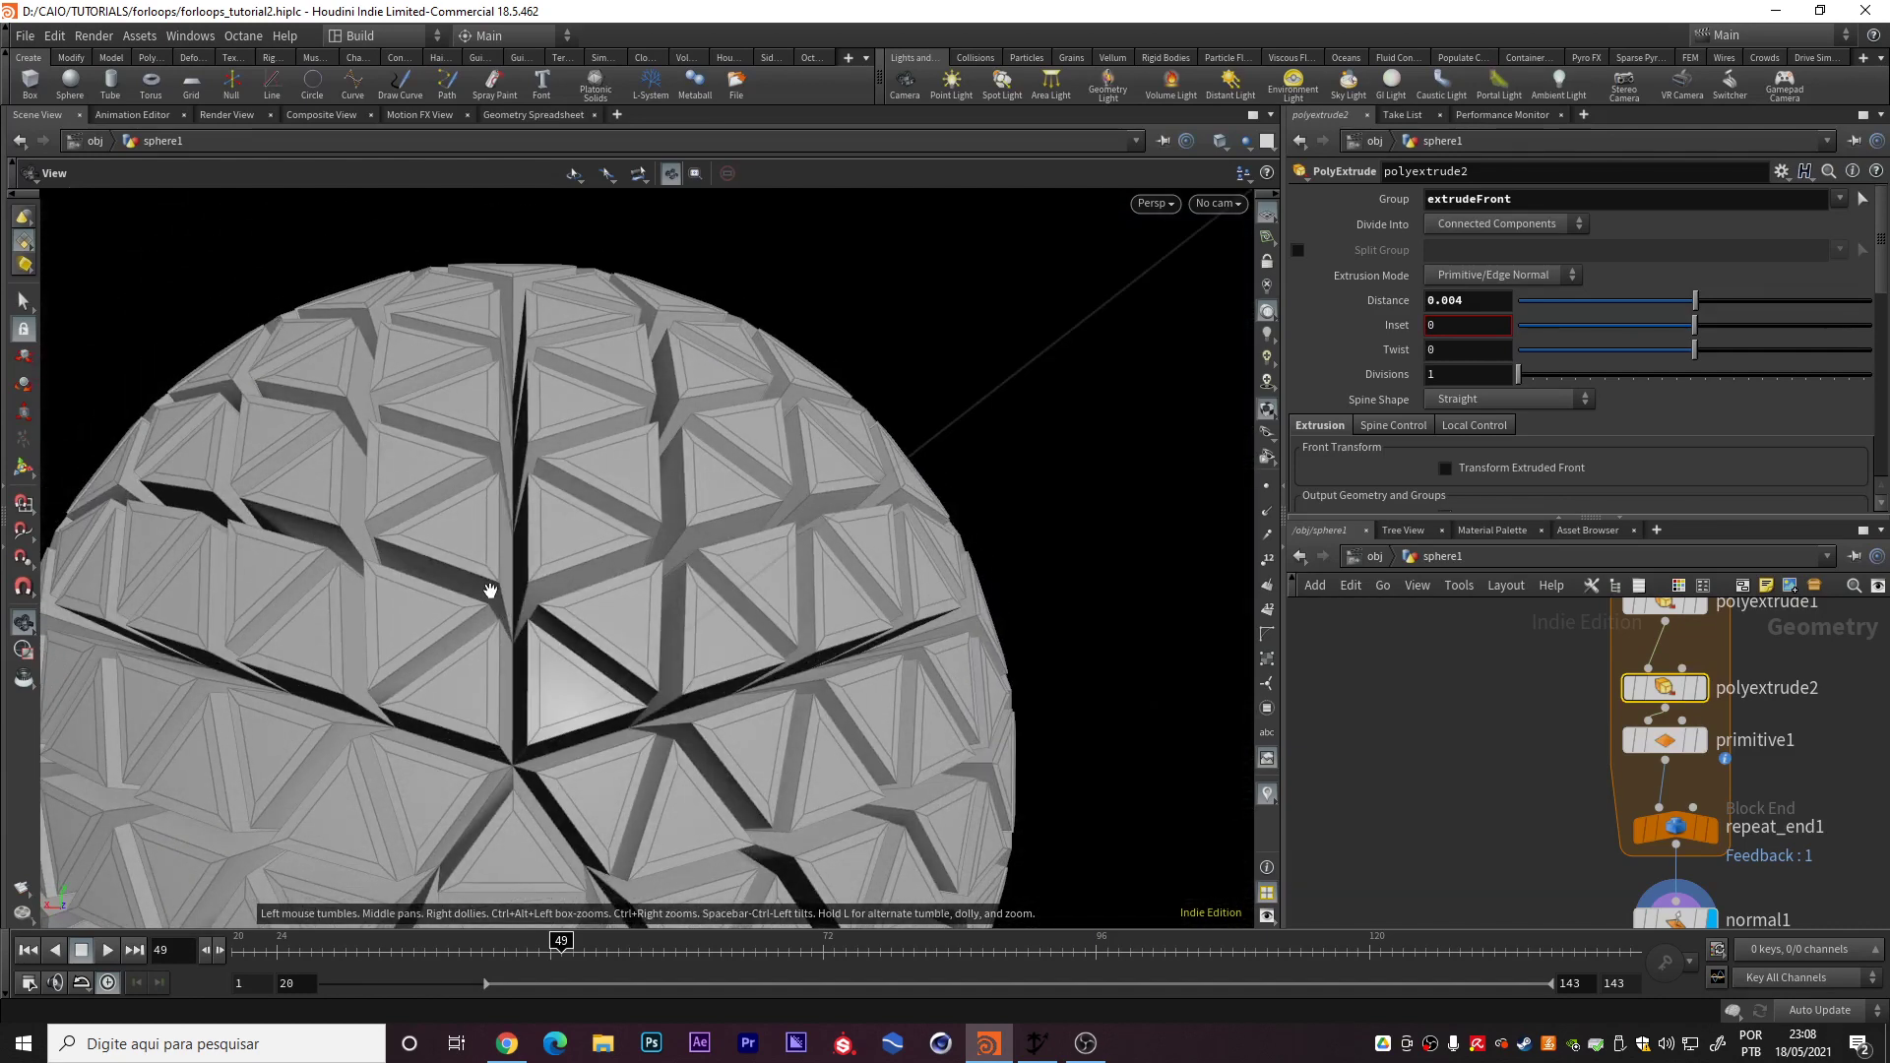
click(1674, 740)
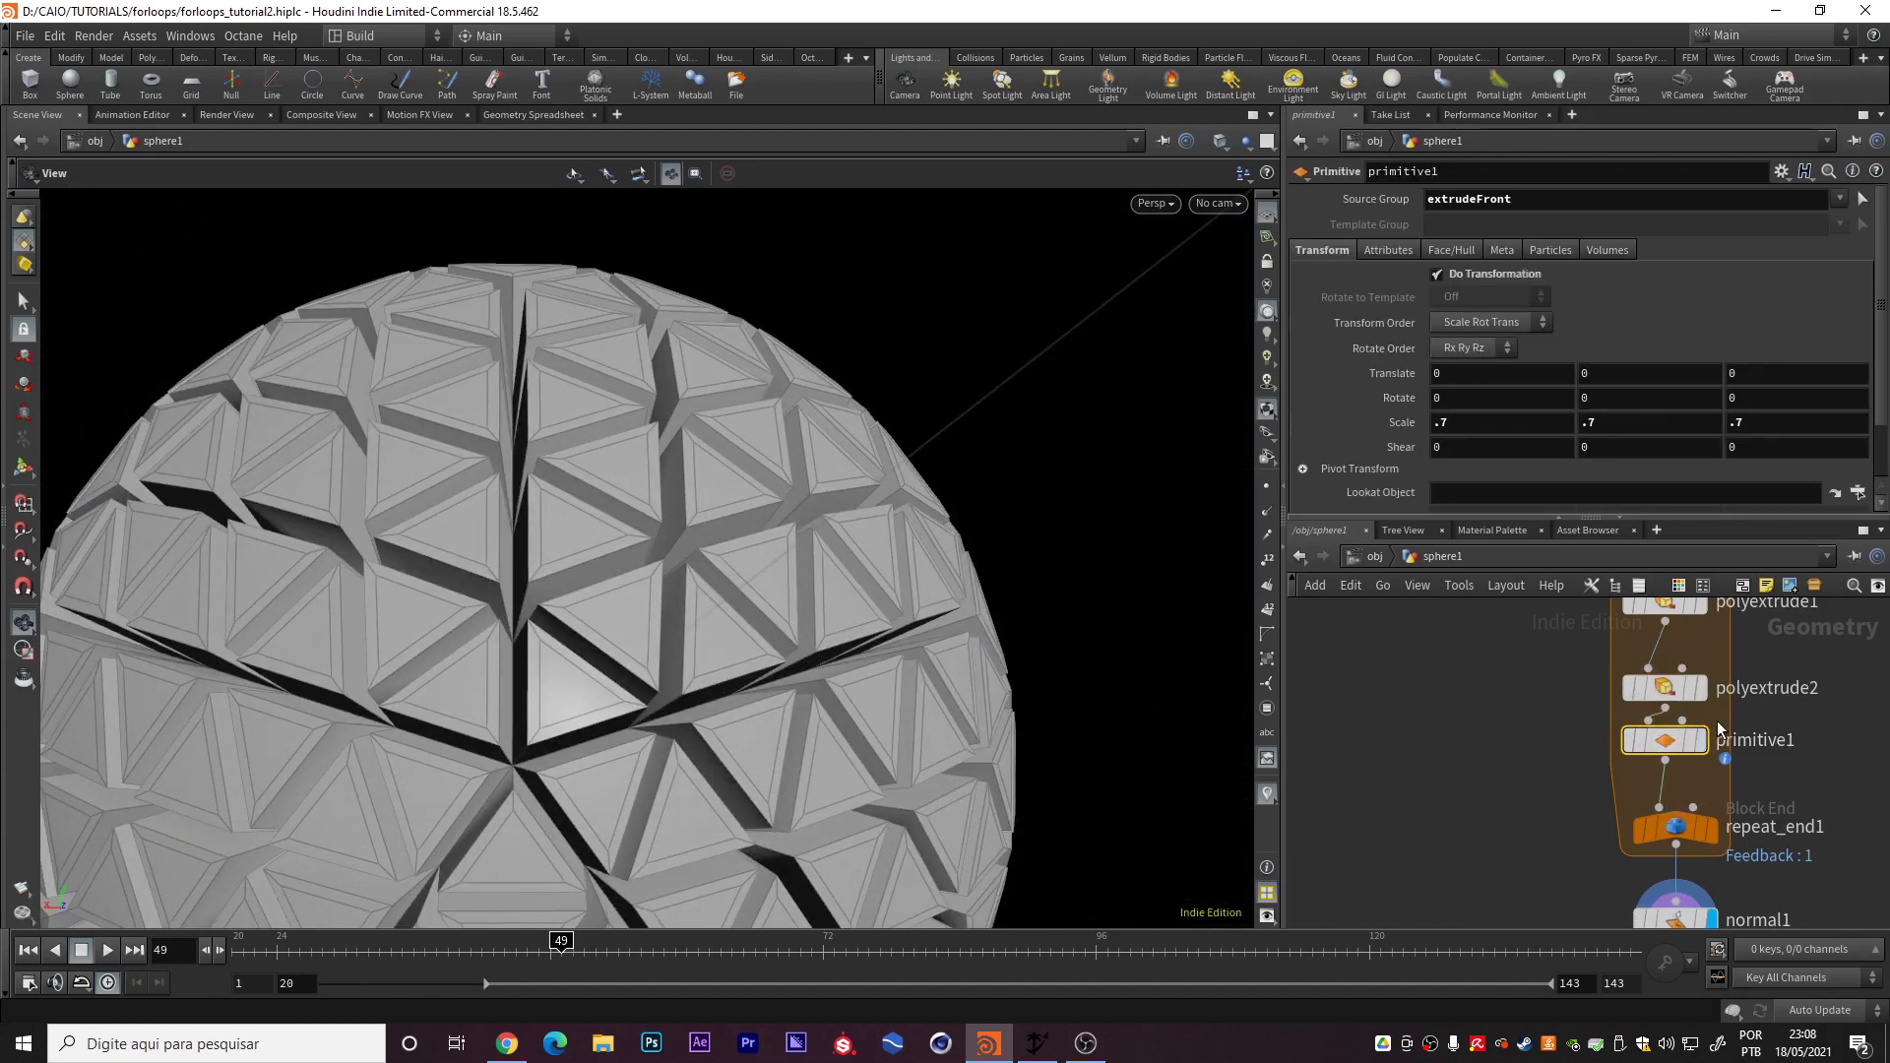
scroll(483, 576, up, 4)
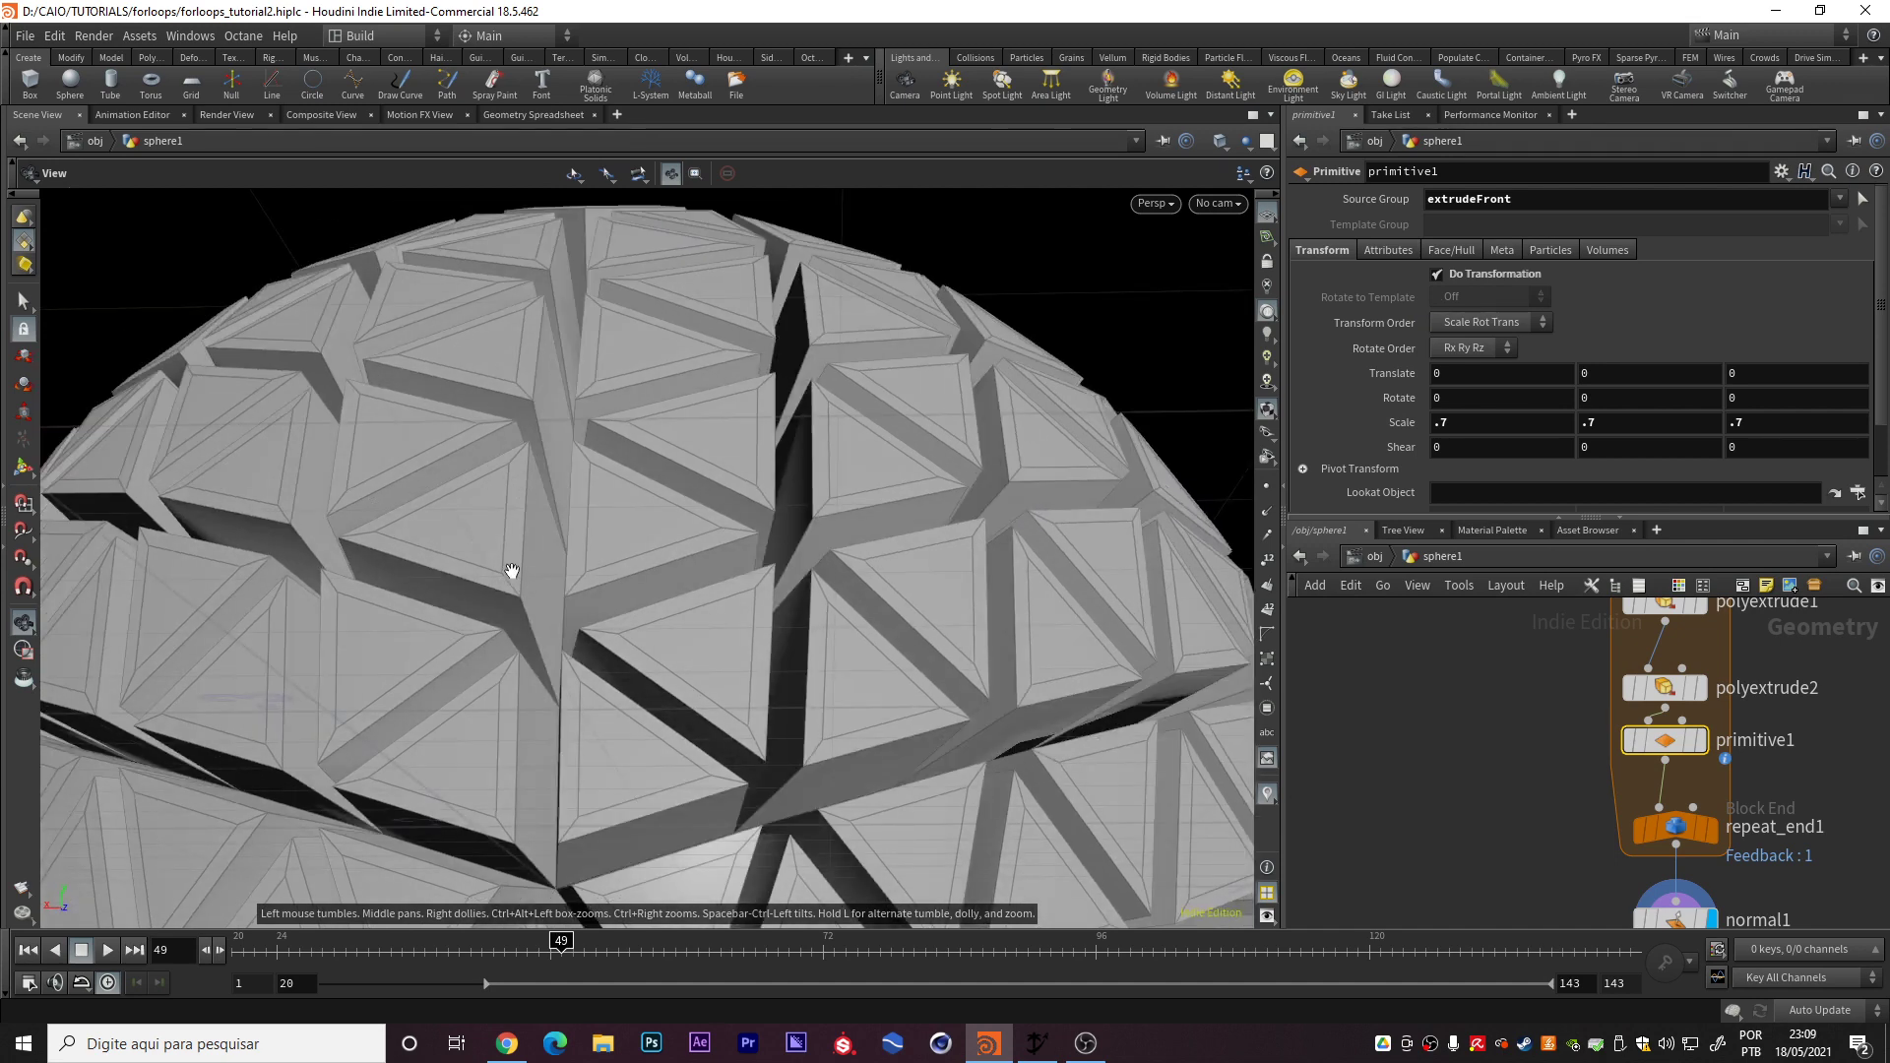
scroll(493, 564, down, 3)
drag(506, 578, 594, 637)
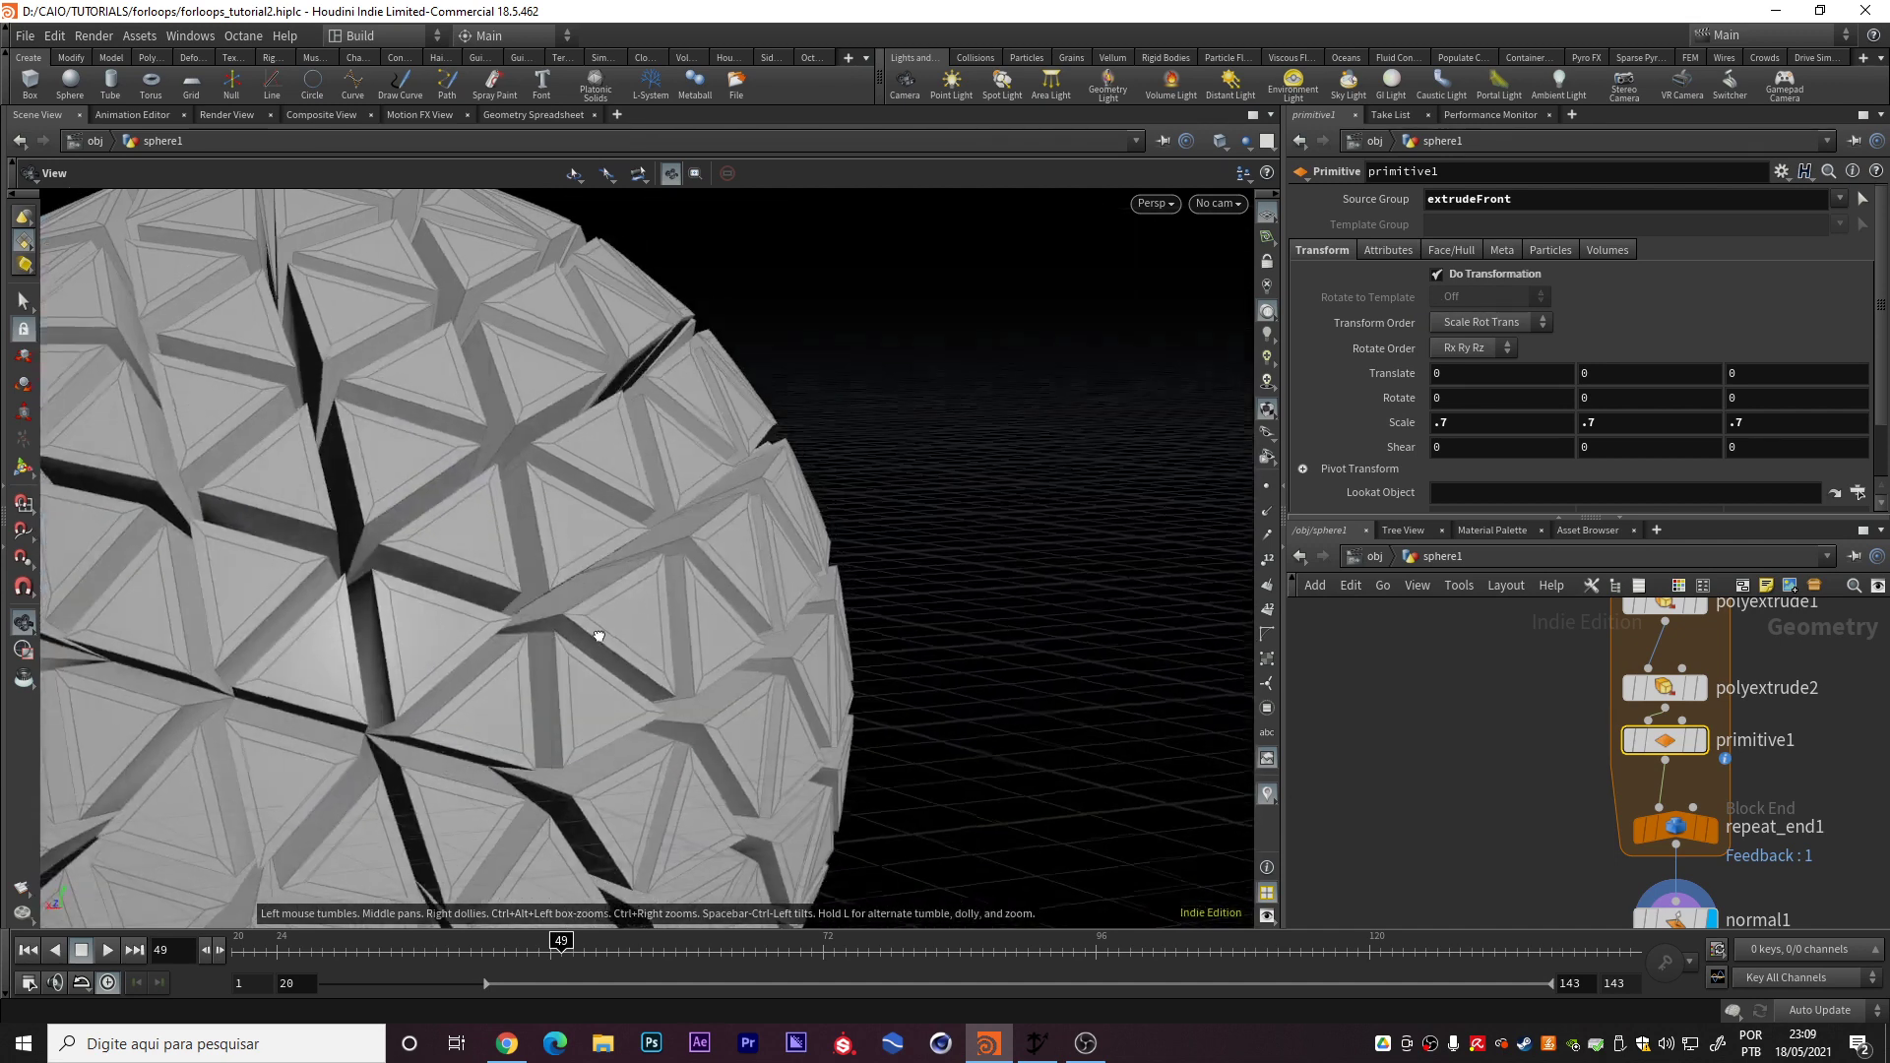
Set the Block End node's Iterations to 2
click(1688, 836)
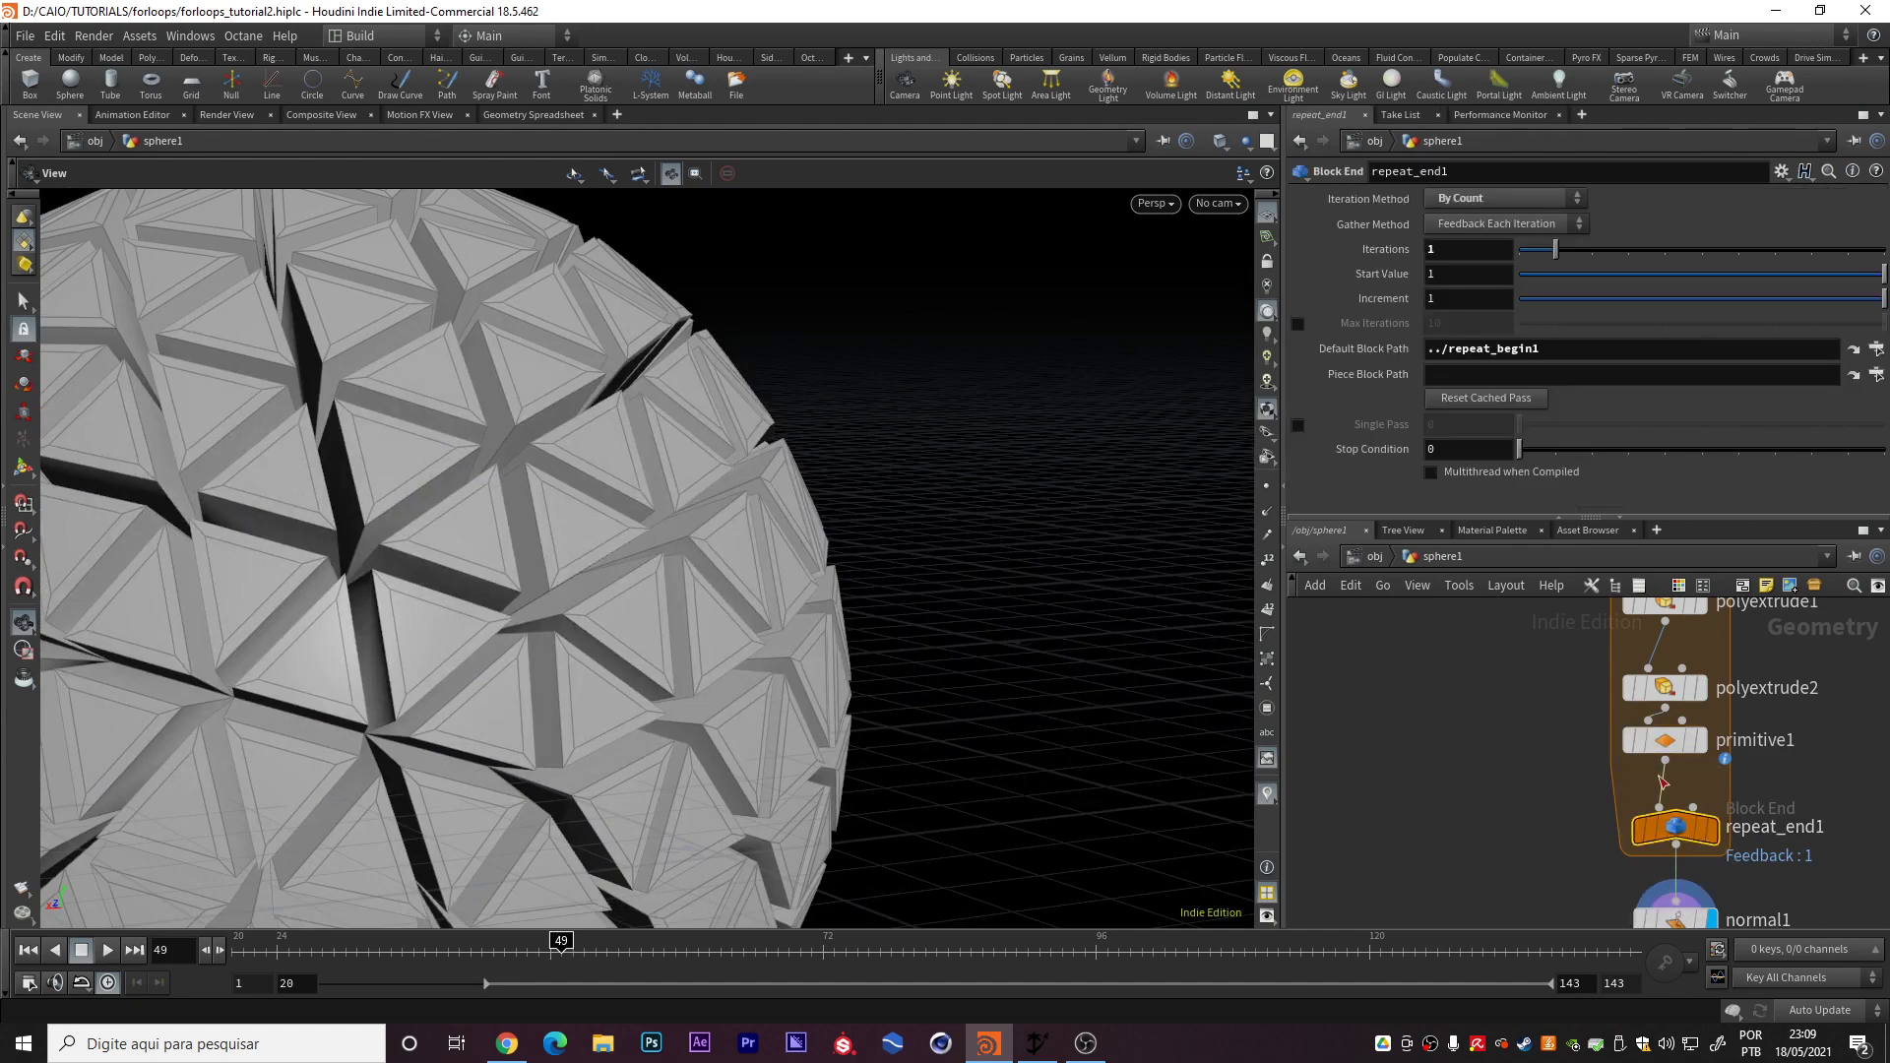
click(1587, 252)
mouse_move(543, 537)
mouse_down()
mouse_move(663, 567)
mouse_move(538, 547)
mouse_up()
Review the first PolyExtrude's settings in the loop and examine the whole sphere with two iterations
middle_drag(1408, 818, 1425, 890)
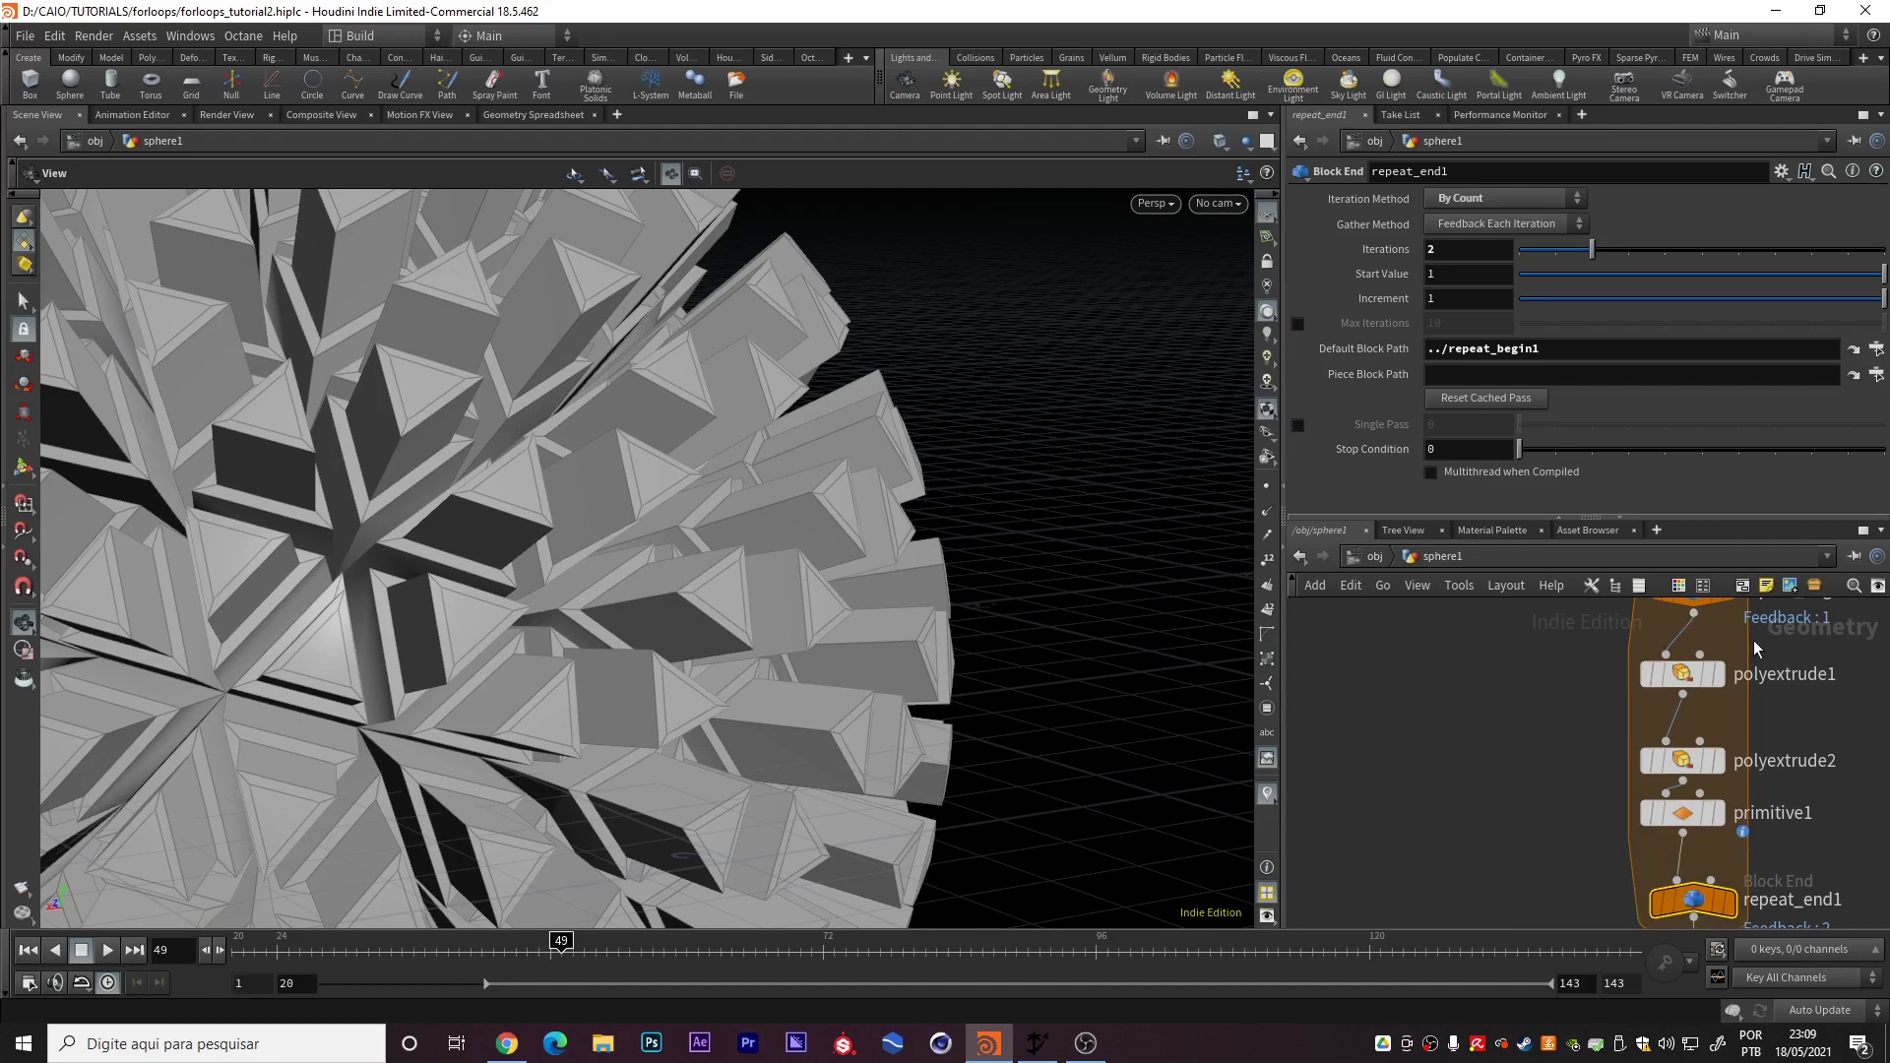
middle_drag(1756, 641, 1739, 707)
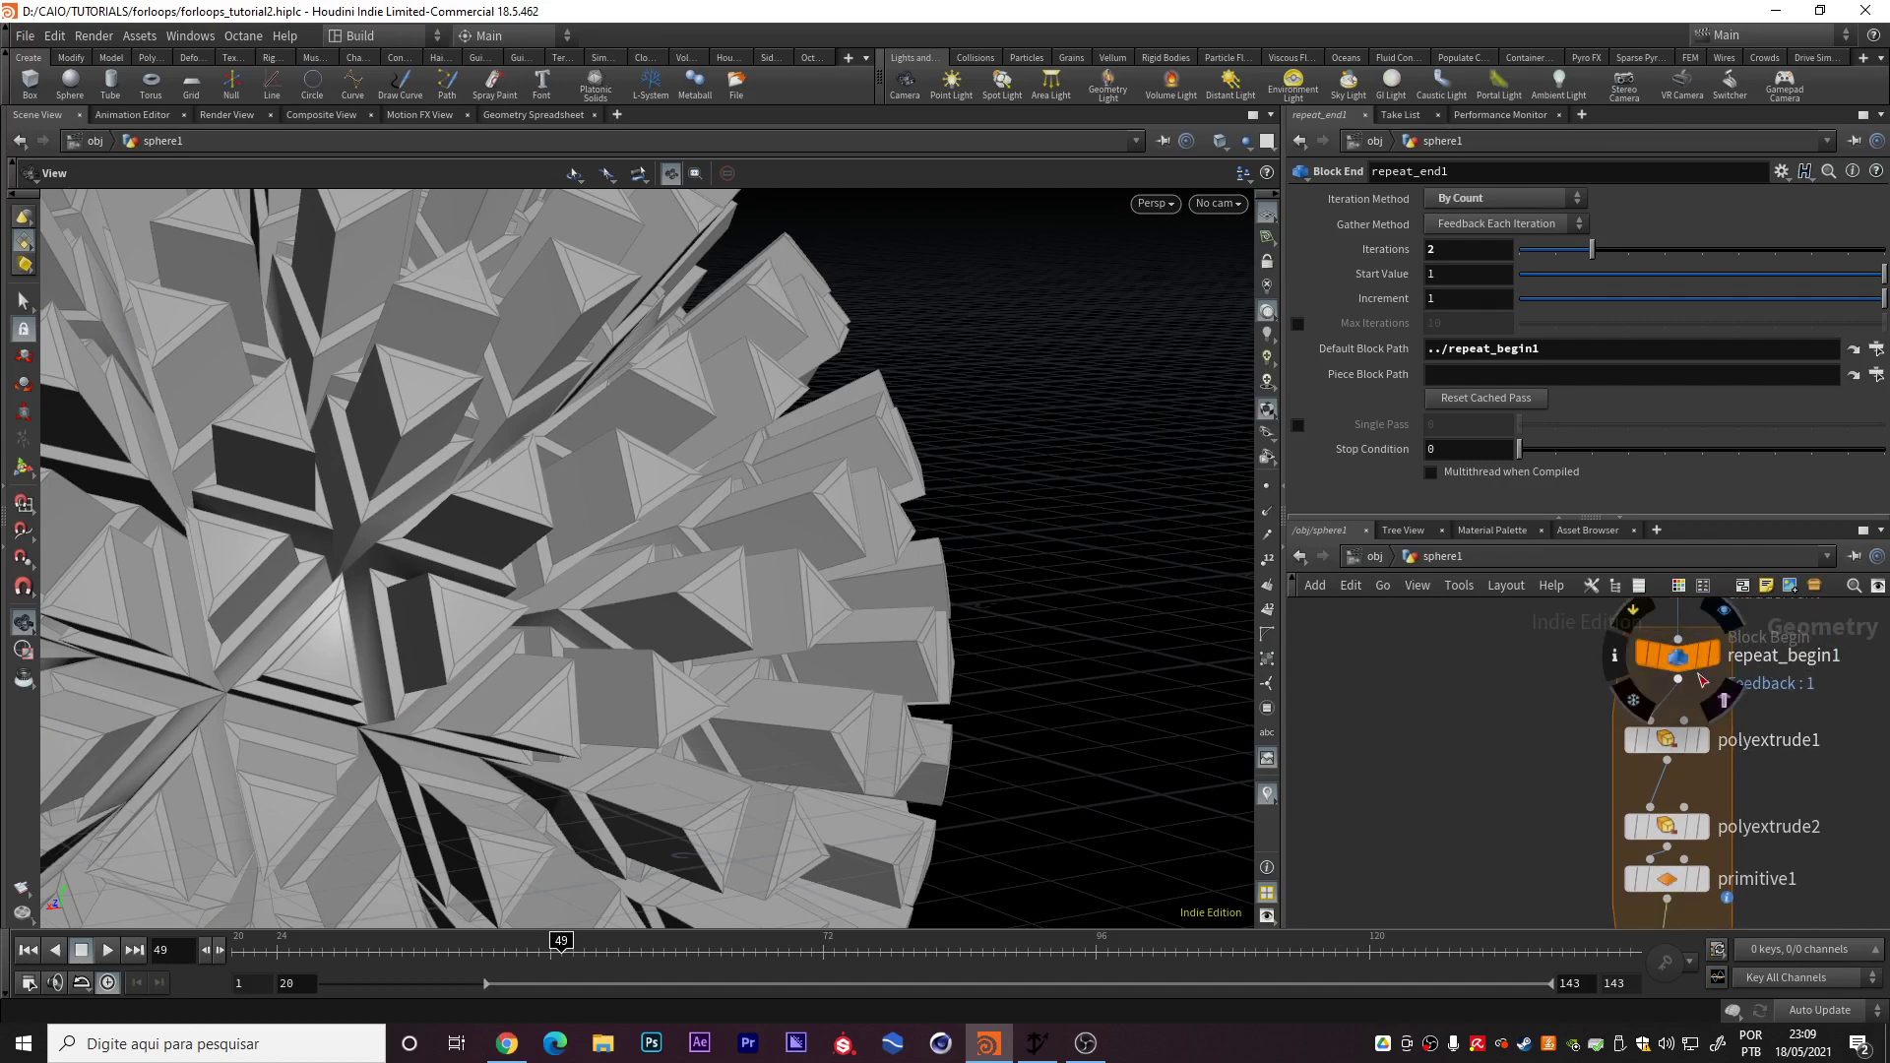
click(1665, 745)
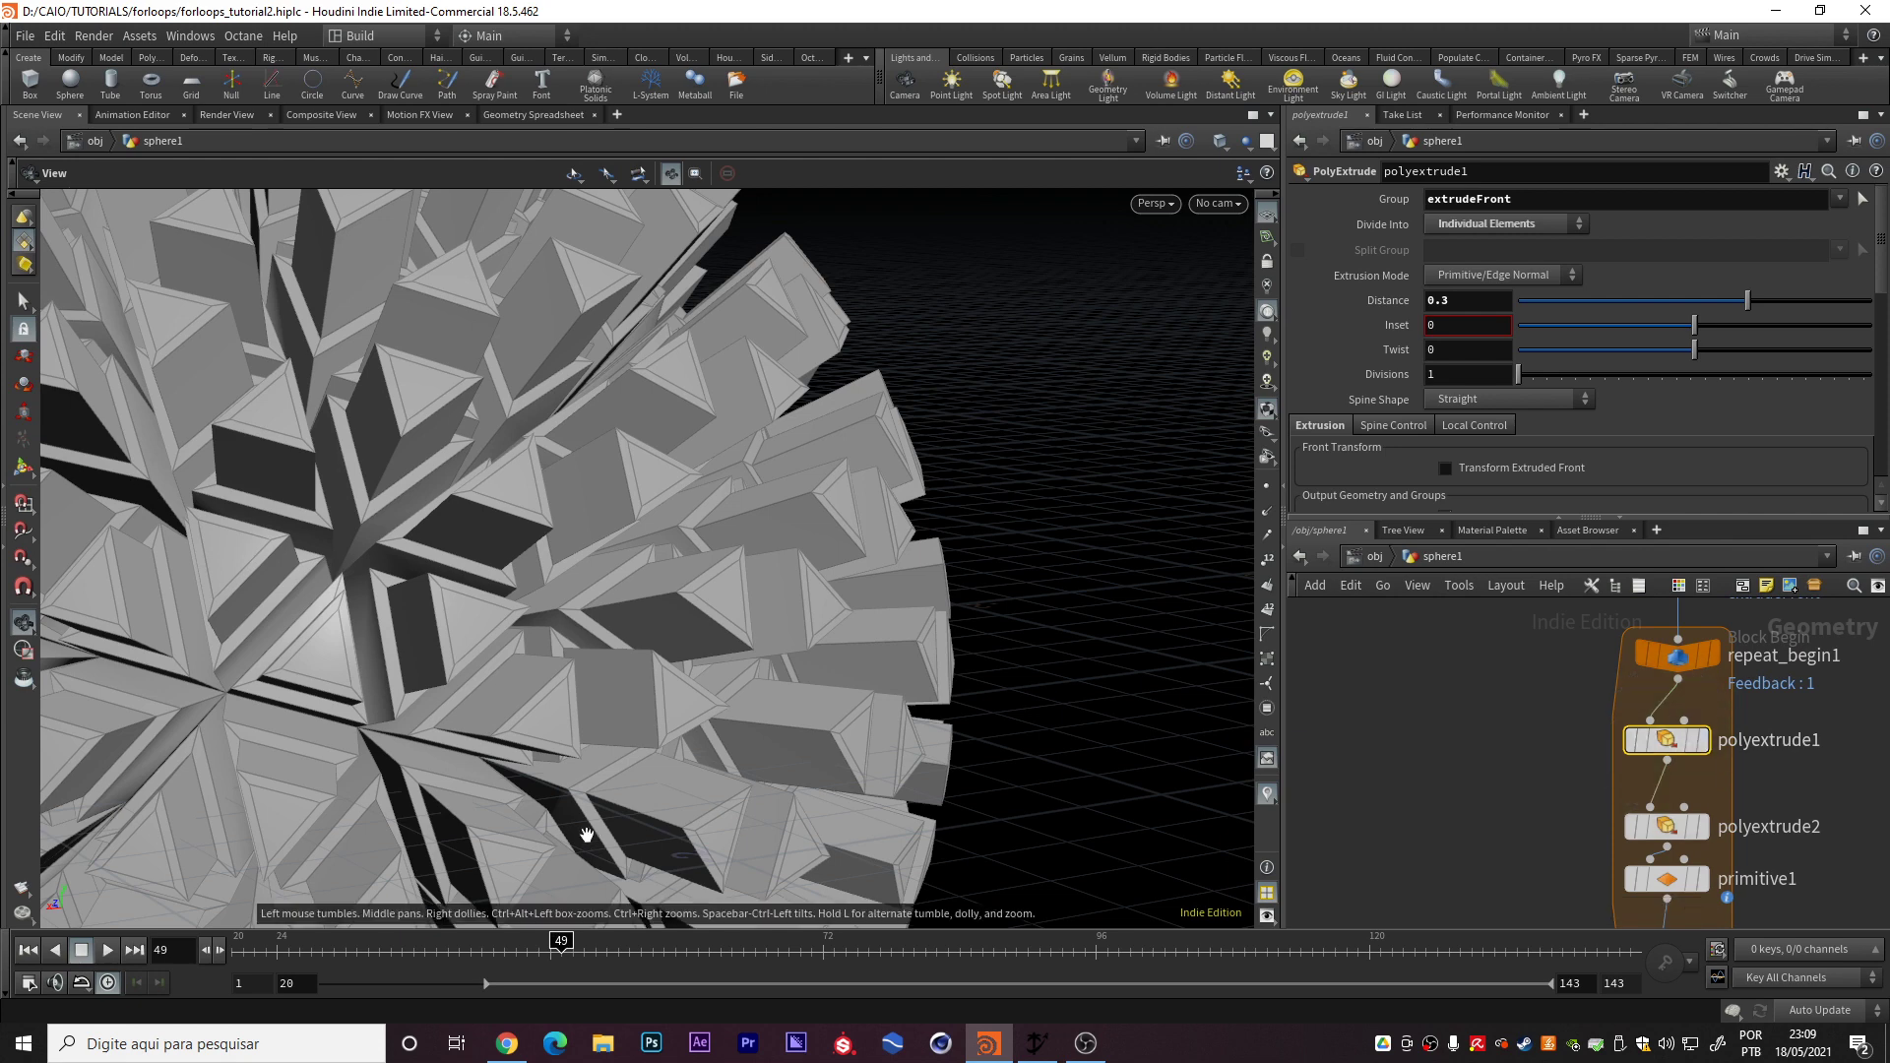
middle_drag(1536, 773, 1527, 647)
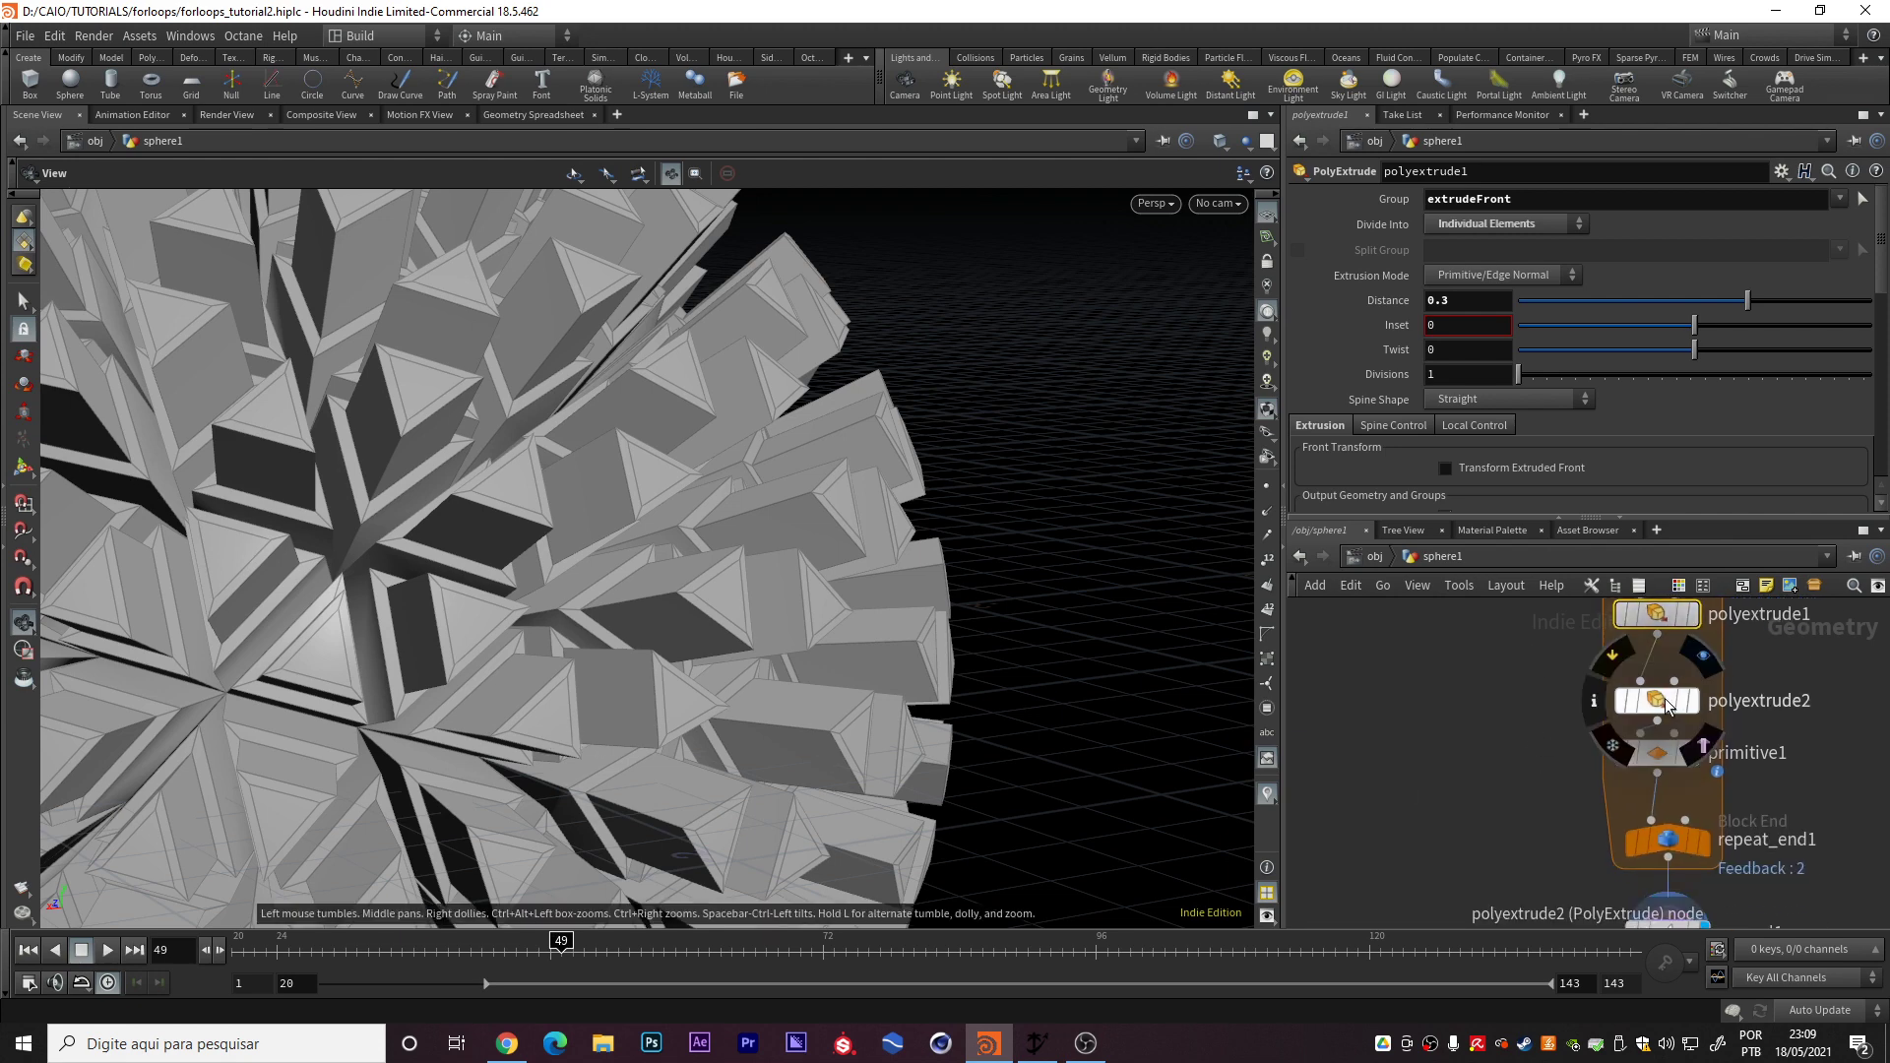
scroll(557, 766, down, 5)
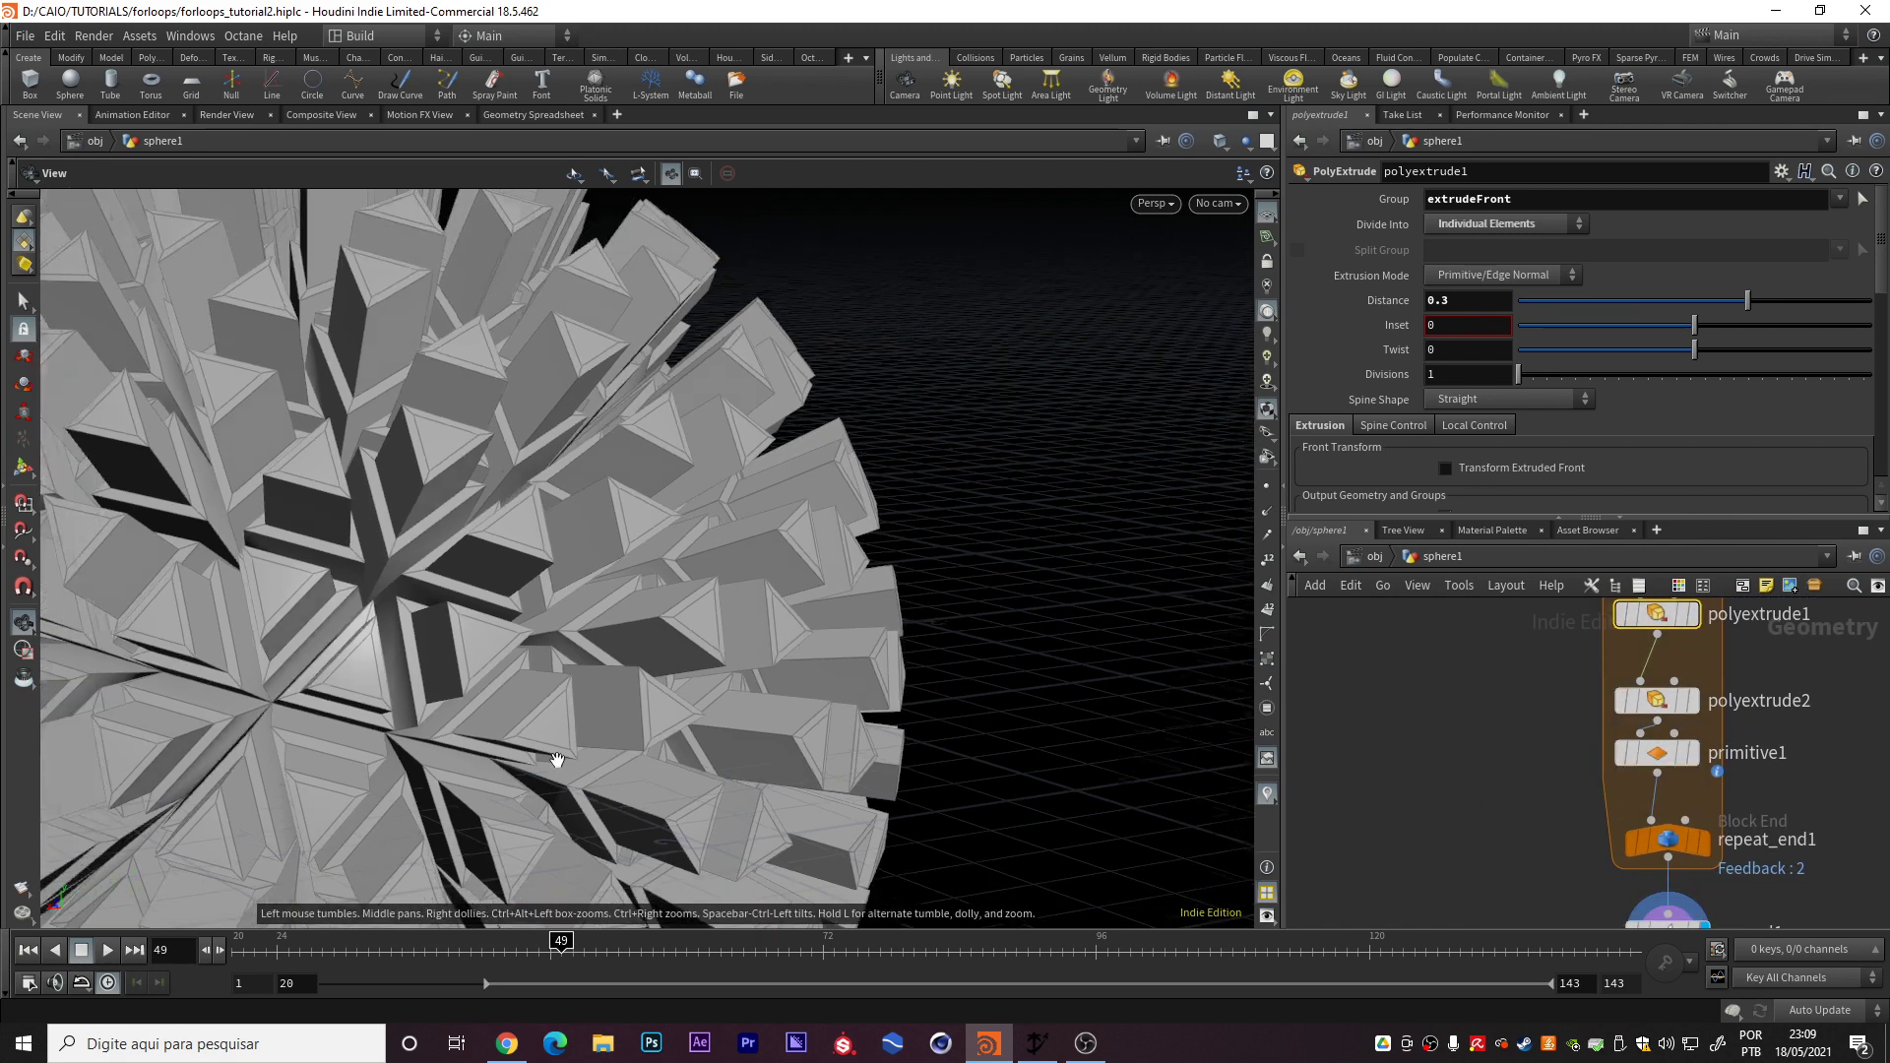
drag(423, 684, 477, 635)
Raise the loop's Iterations to 5 on the Block End node and view the whole spiked sphere
click(1664, 839)
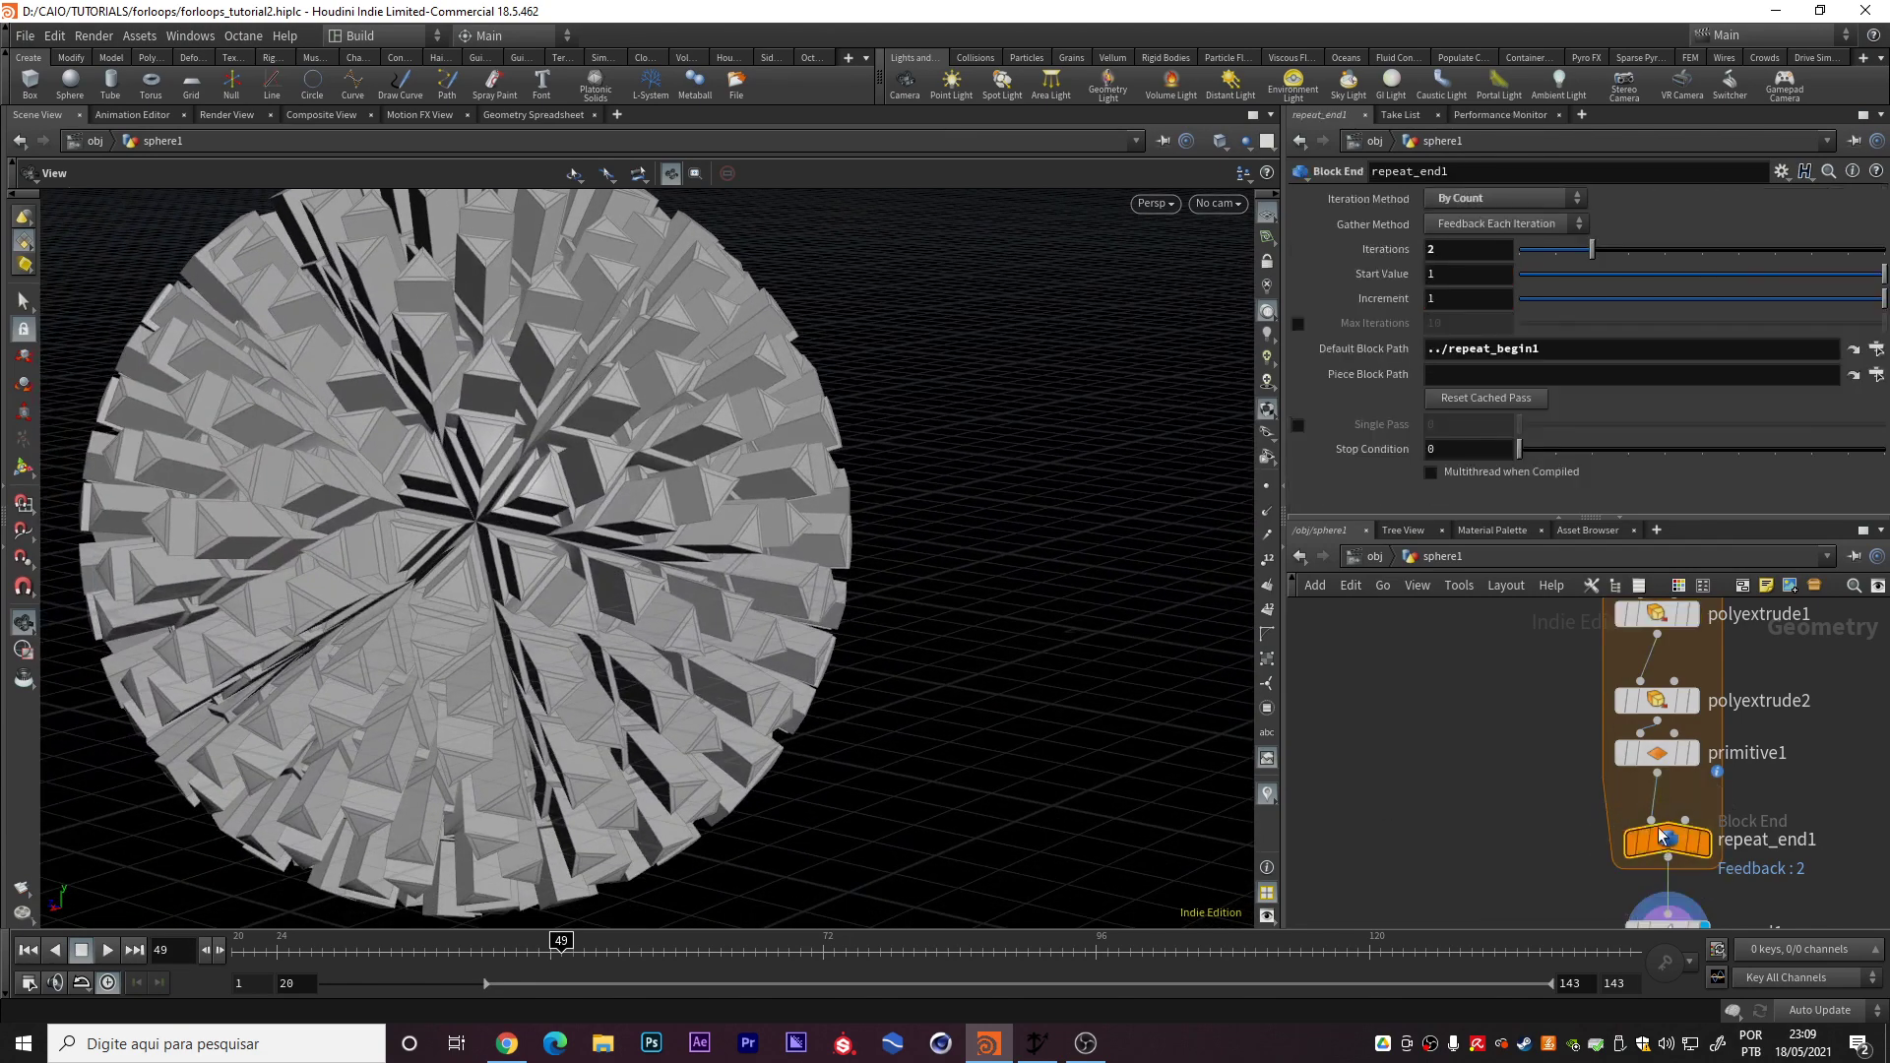
click(1713, 254)
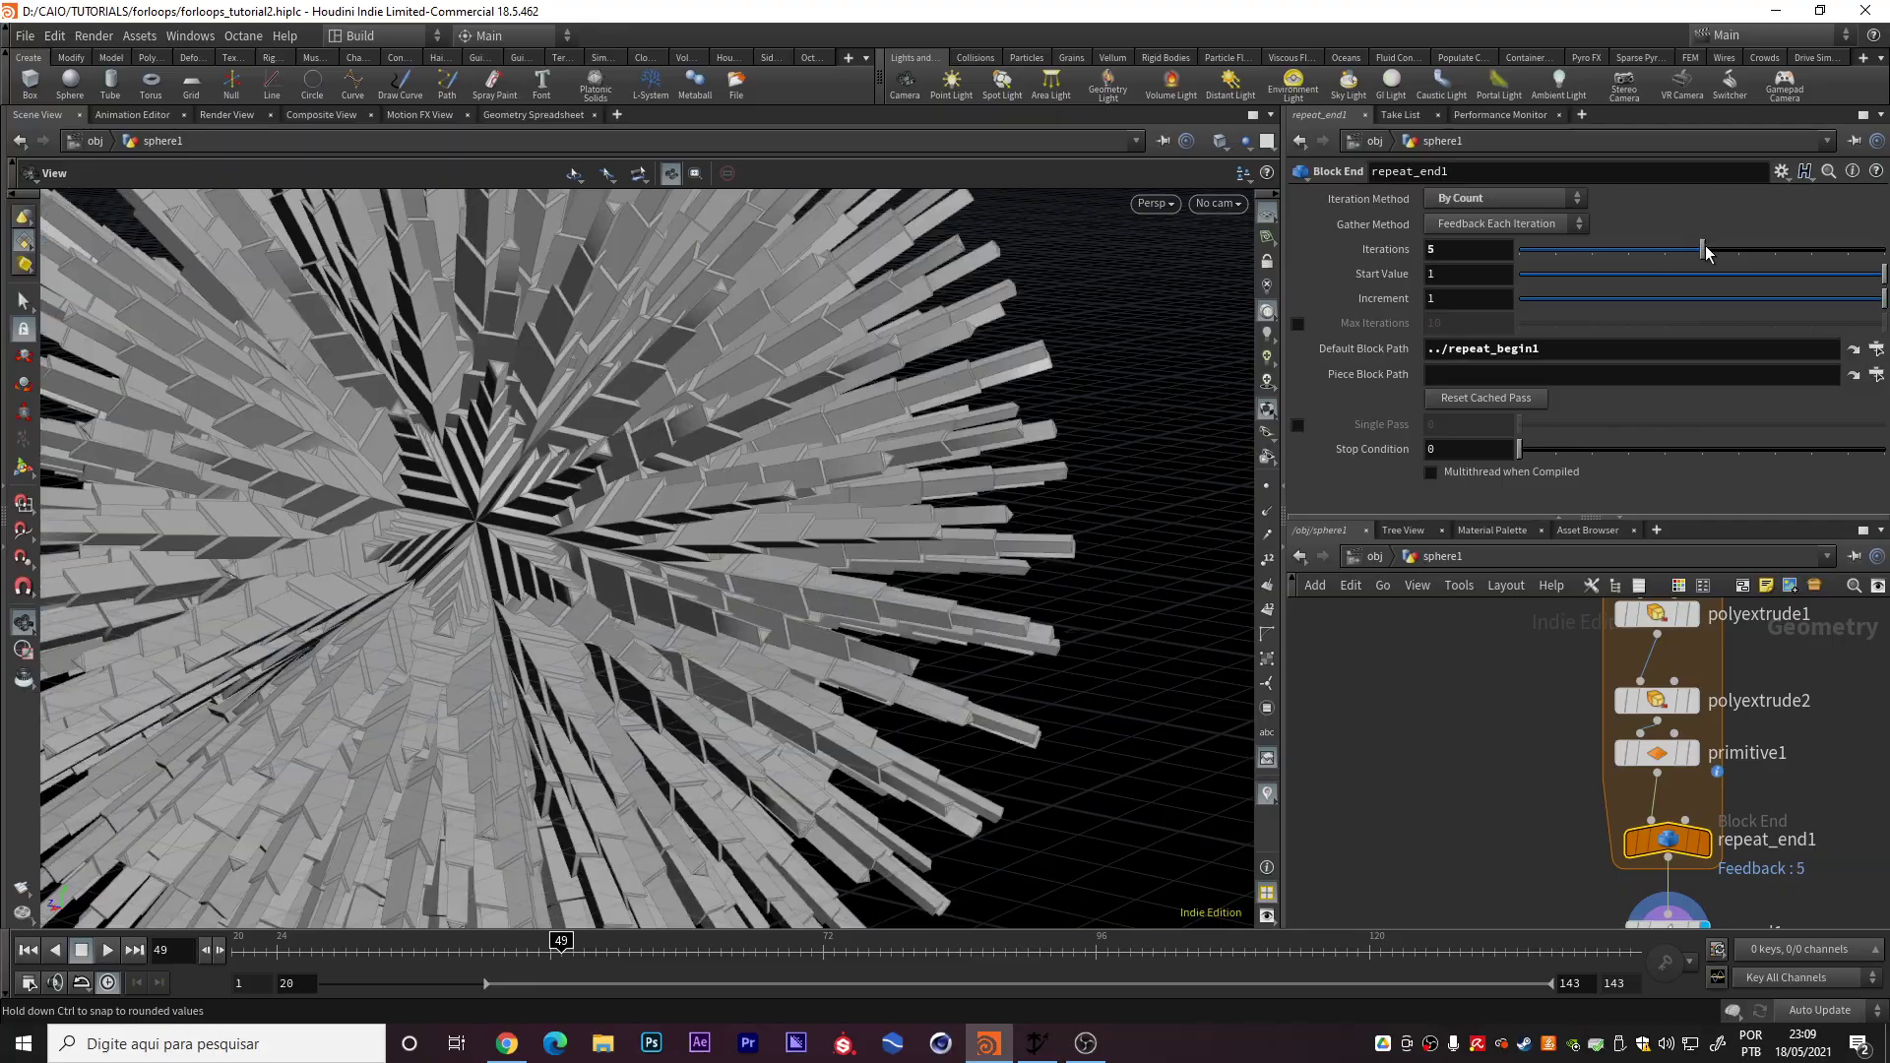
scroll(962, 435, down, 3)
drag(962, 434, 675, 540)
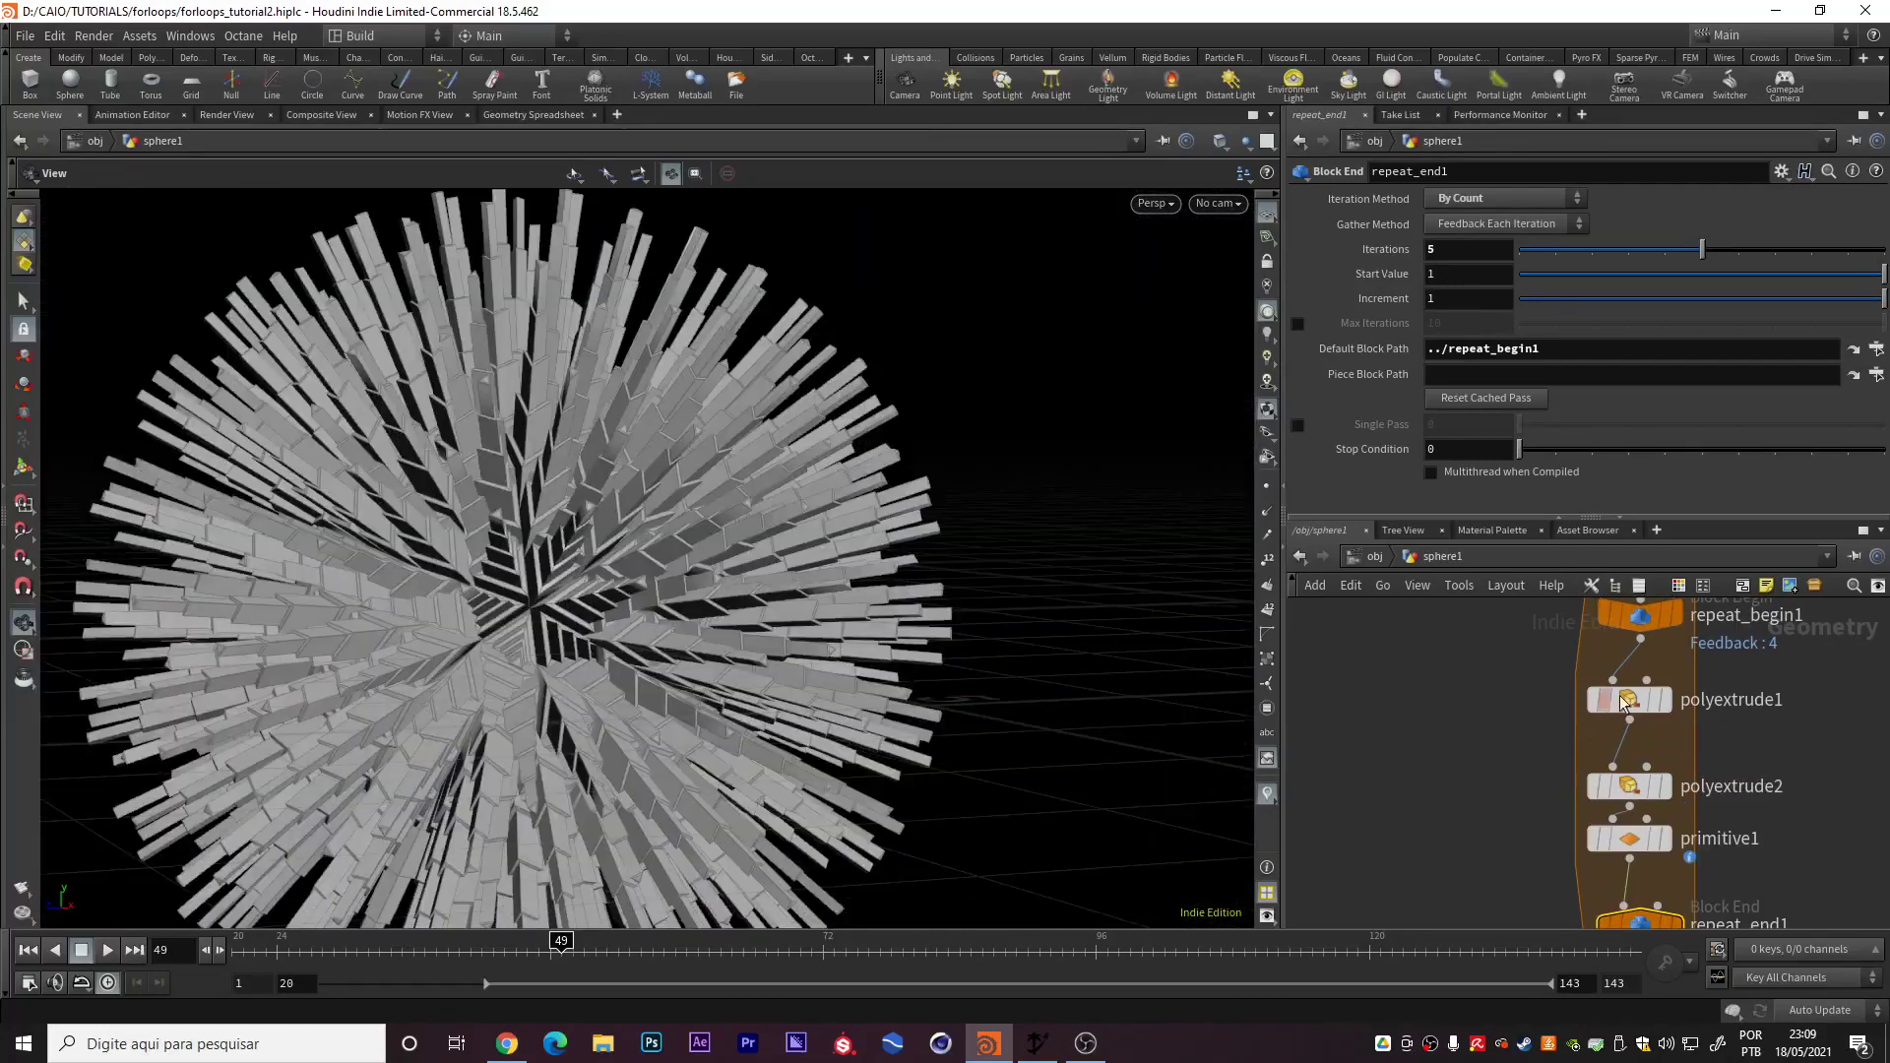
Create a meta import node from the loop's Block Begin, place it beside the PolyExtrude nodes and show its detail attributes
click(1641, 615)
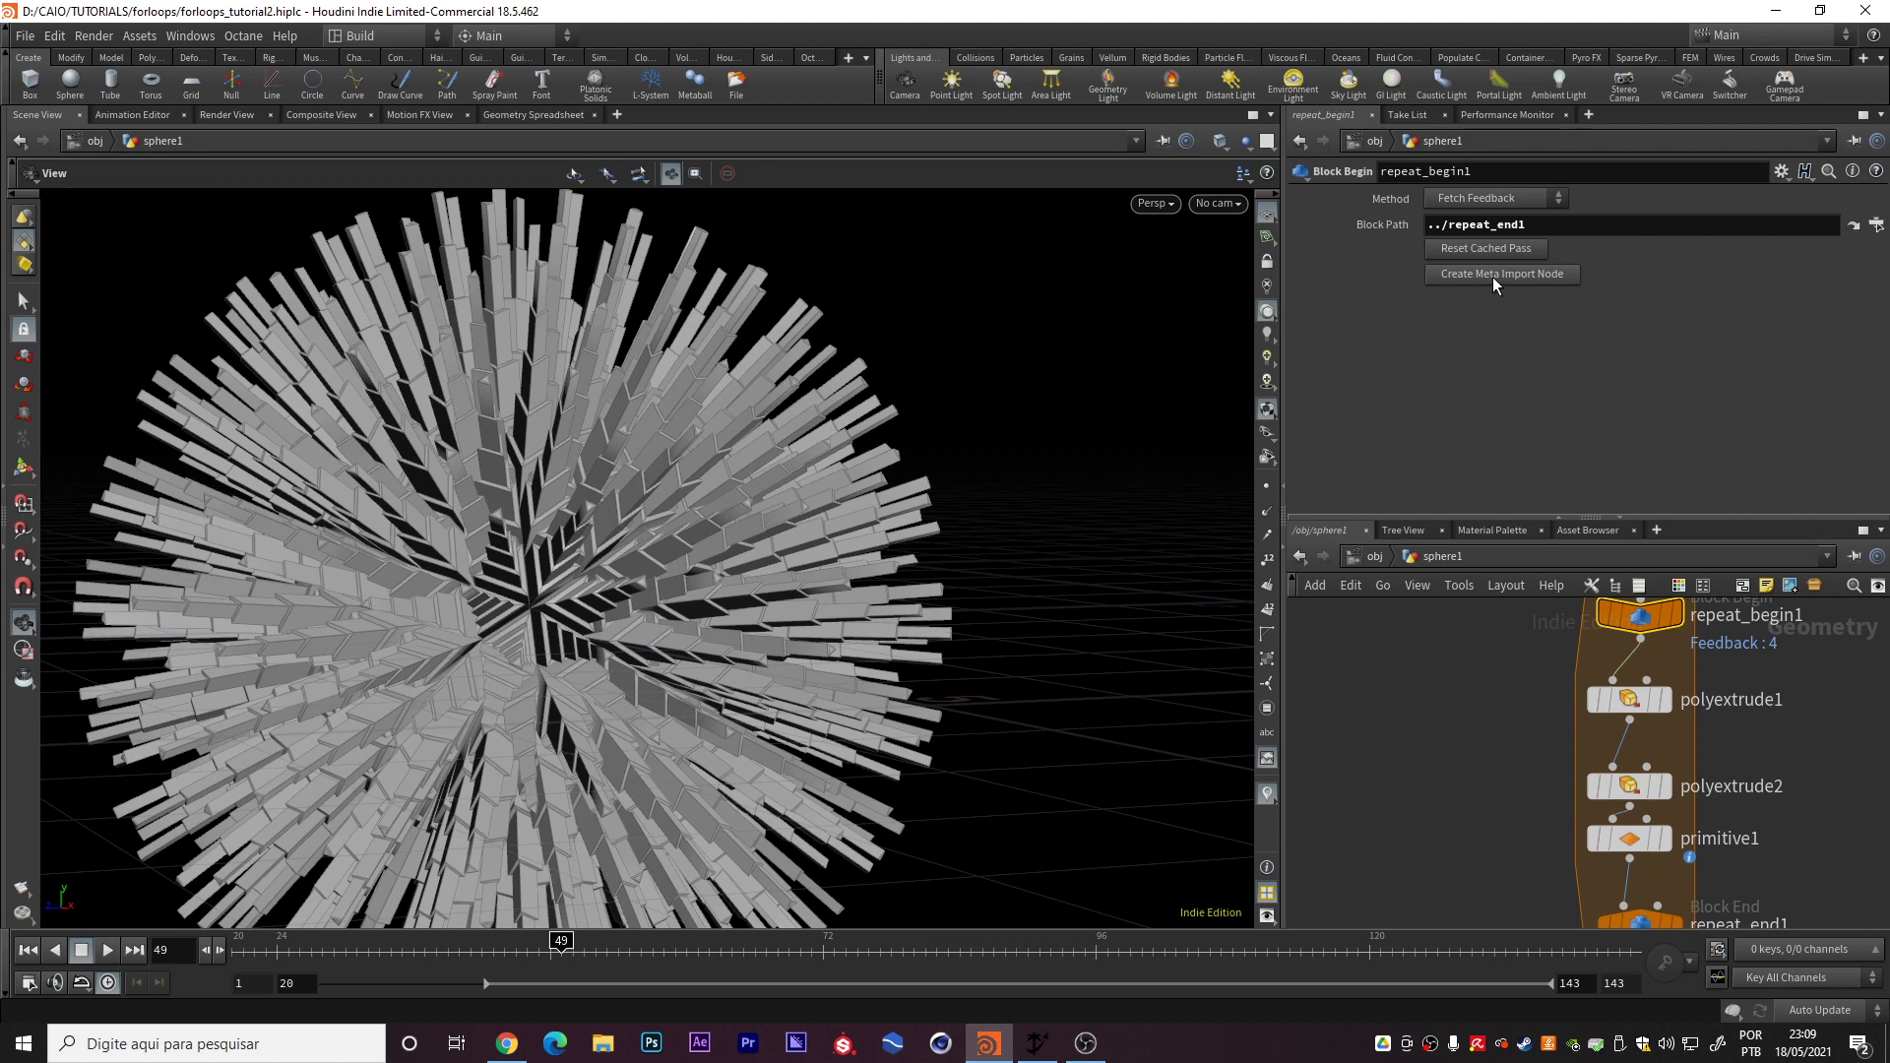
click(1524, 276)
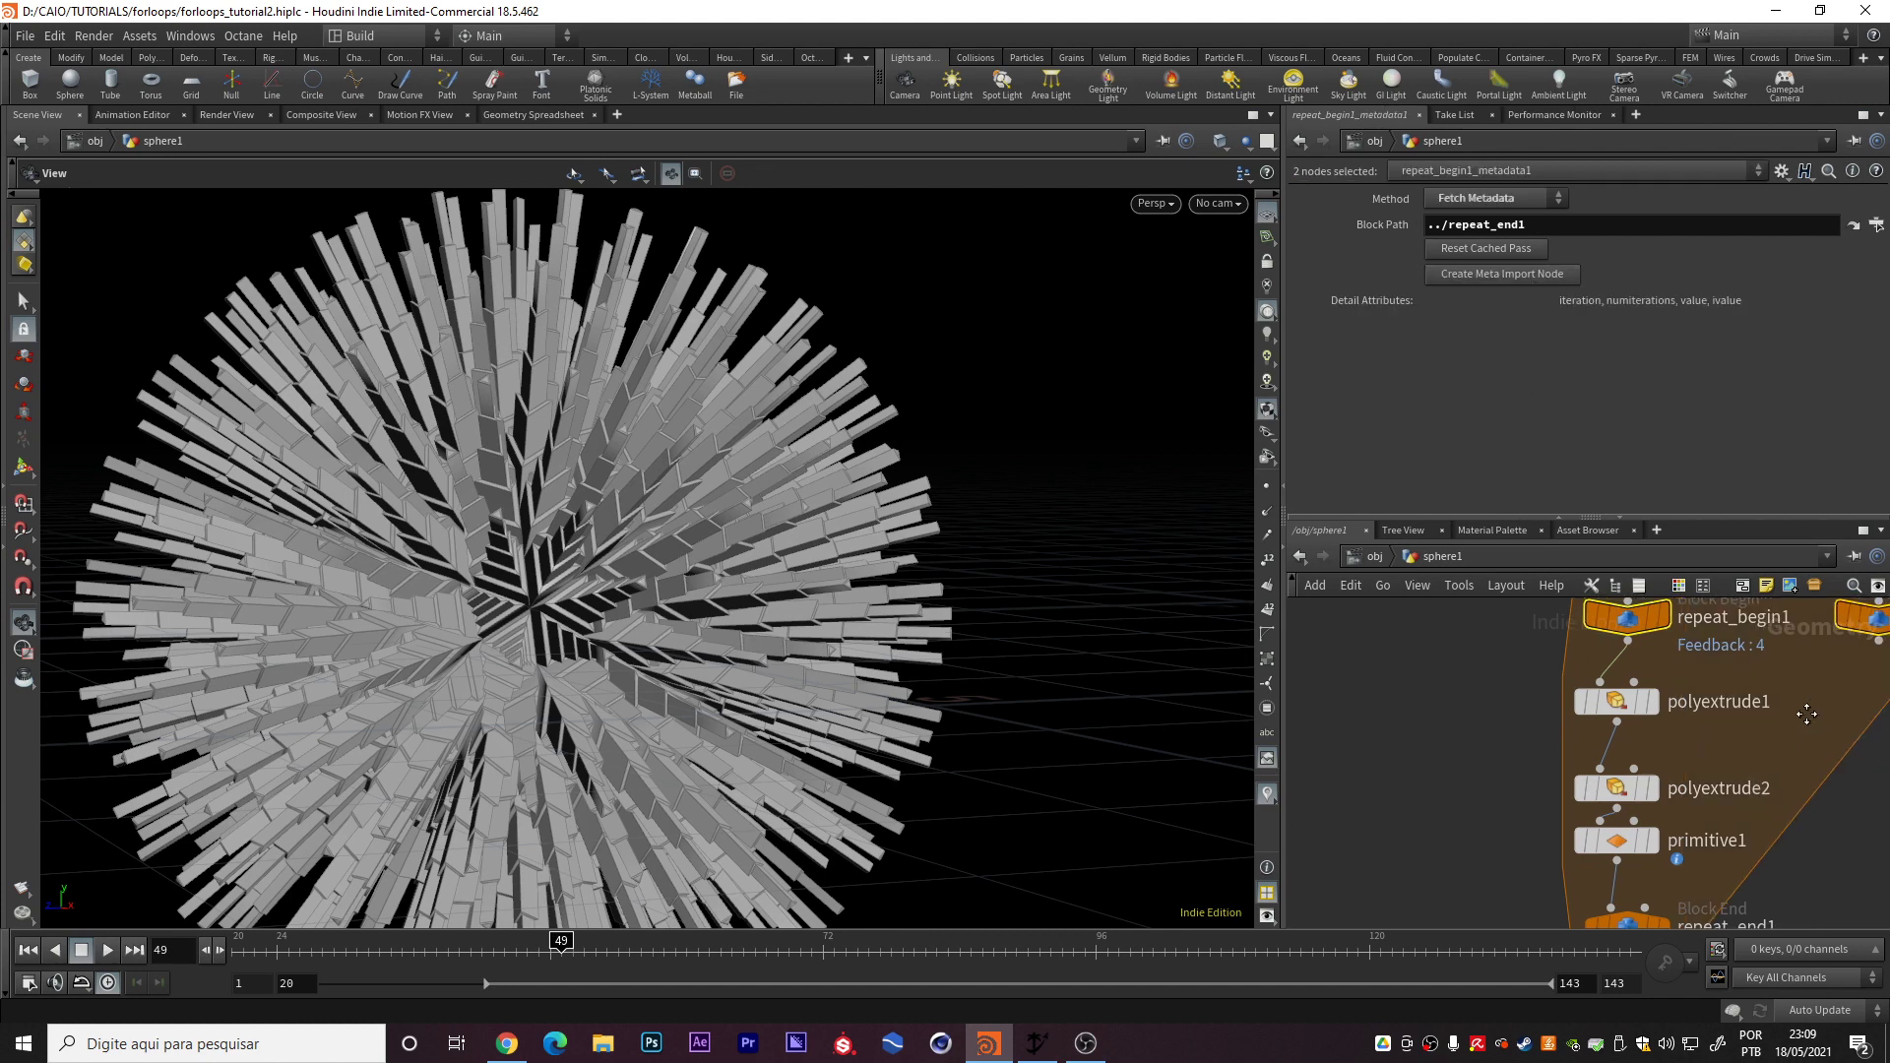
drag(1731, 659, 1714, 785)
click(1757, 767)
middle_drag(1746, 683, 1685, 626)
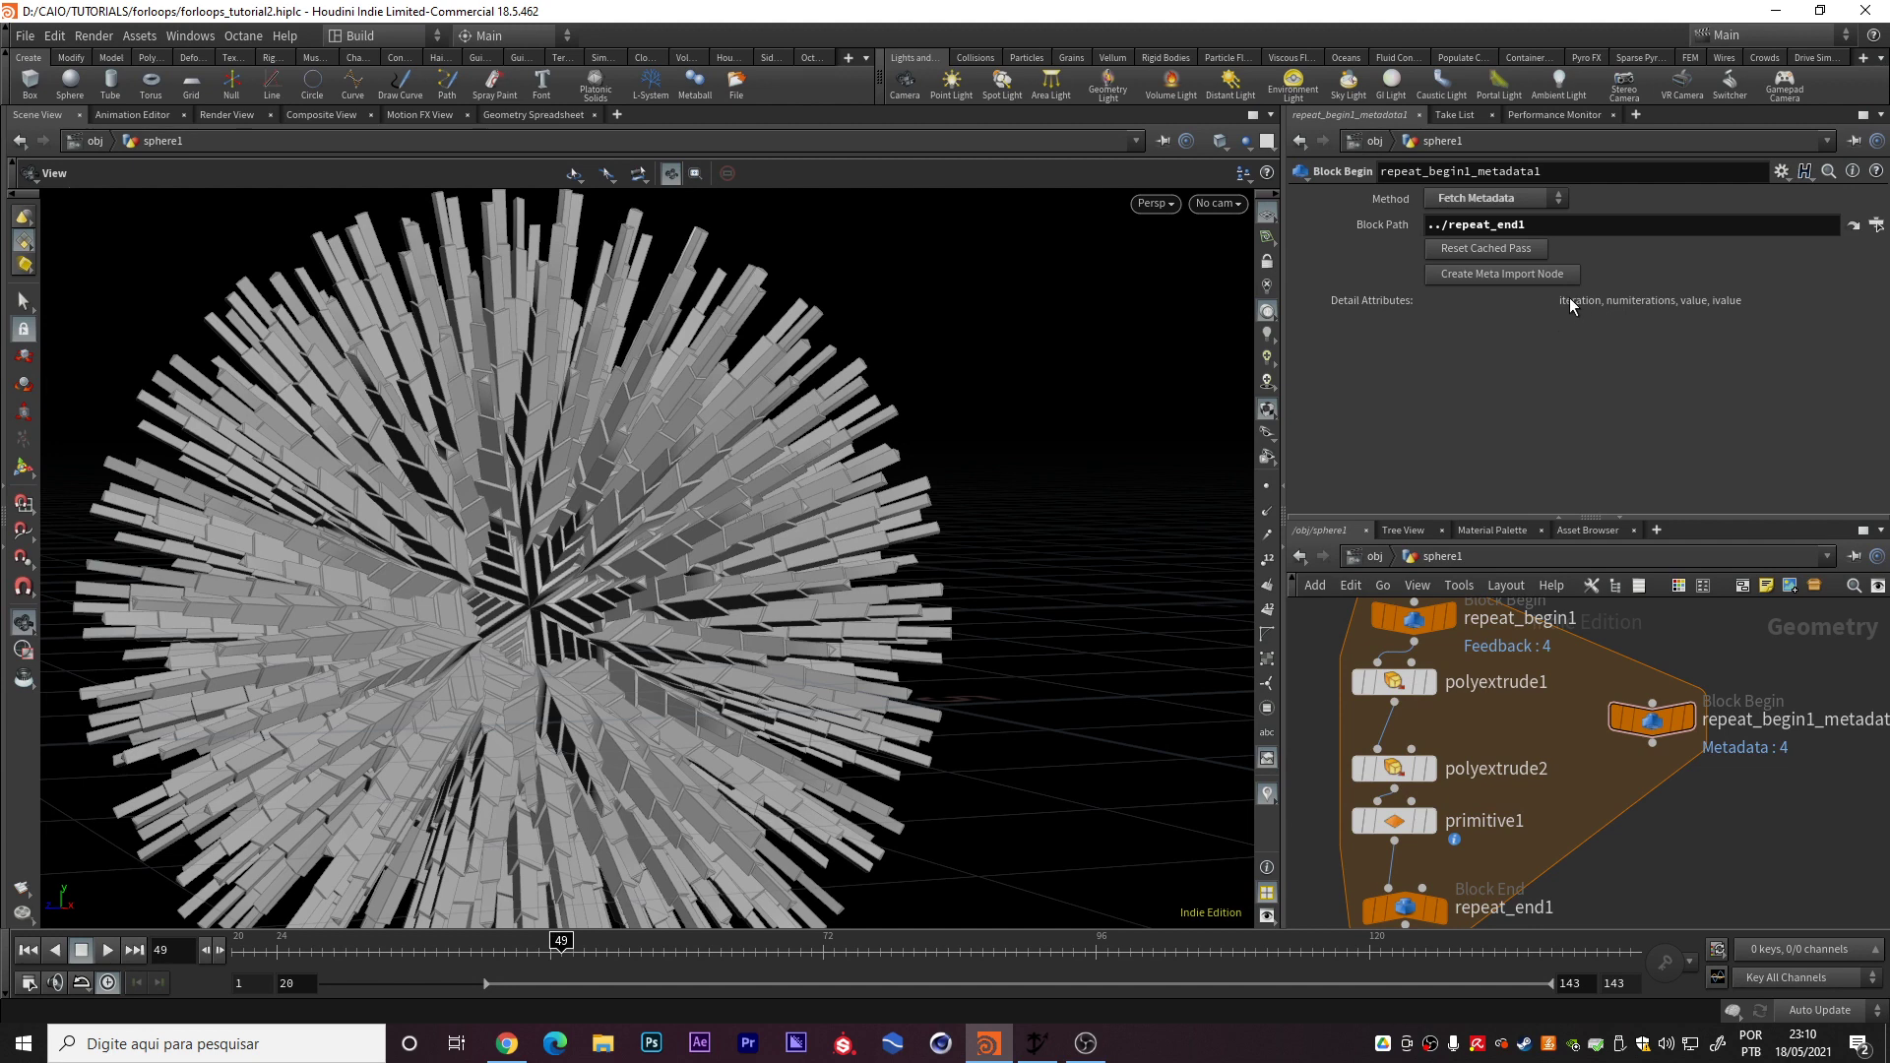
Set polyextrude1's Distance to the expression 0.3/detail("../repeat_begin1_metadata1/","iteration",0)
middle_drag(1695, 643, 1795, 651)
middle_drag(1610, 781, 1638, 730)
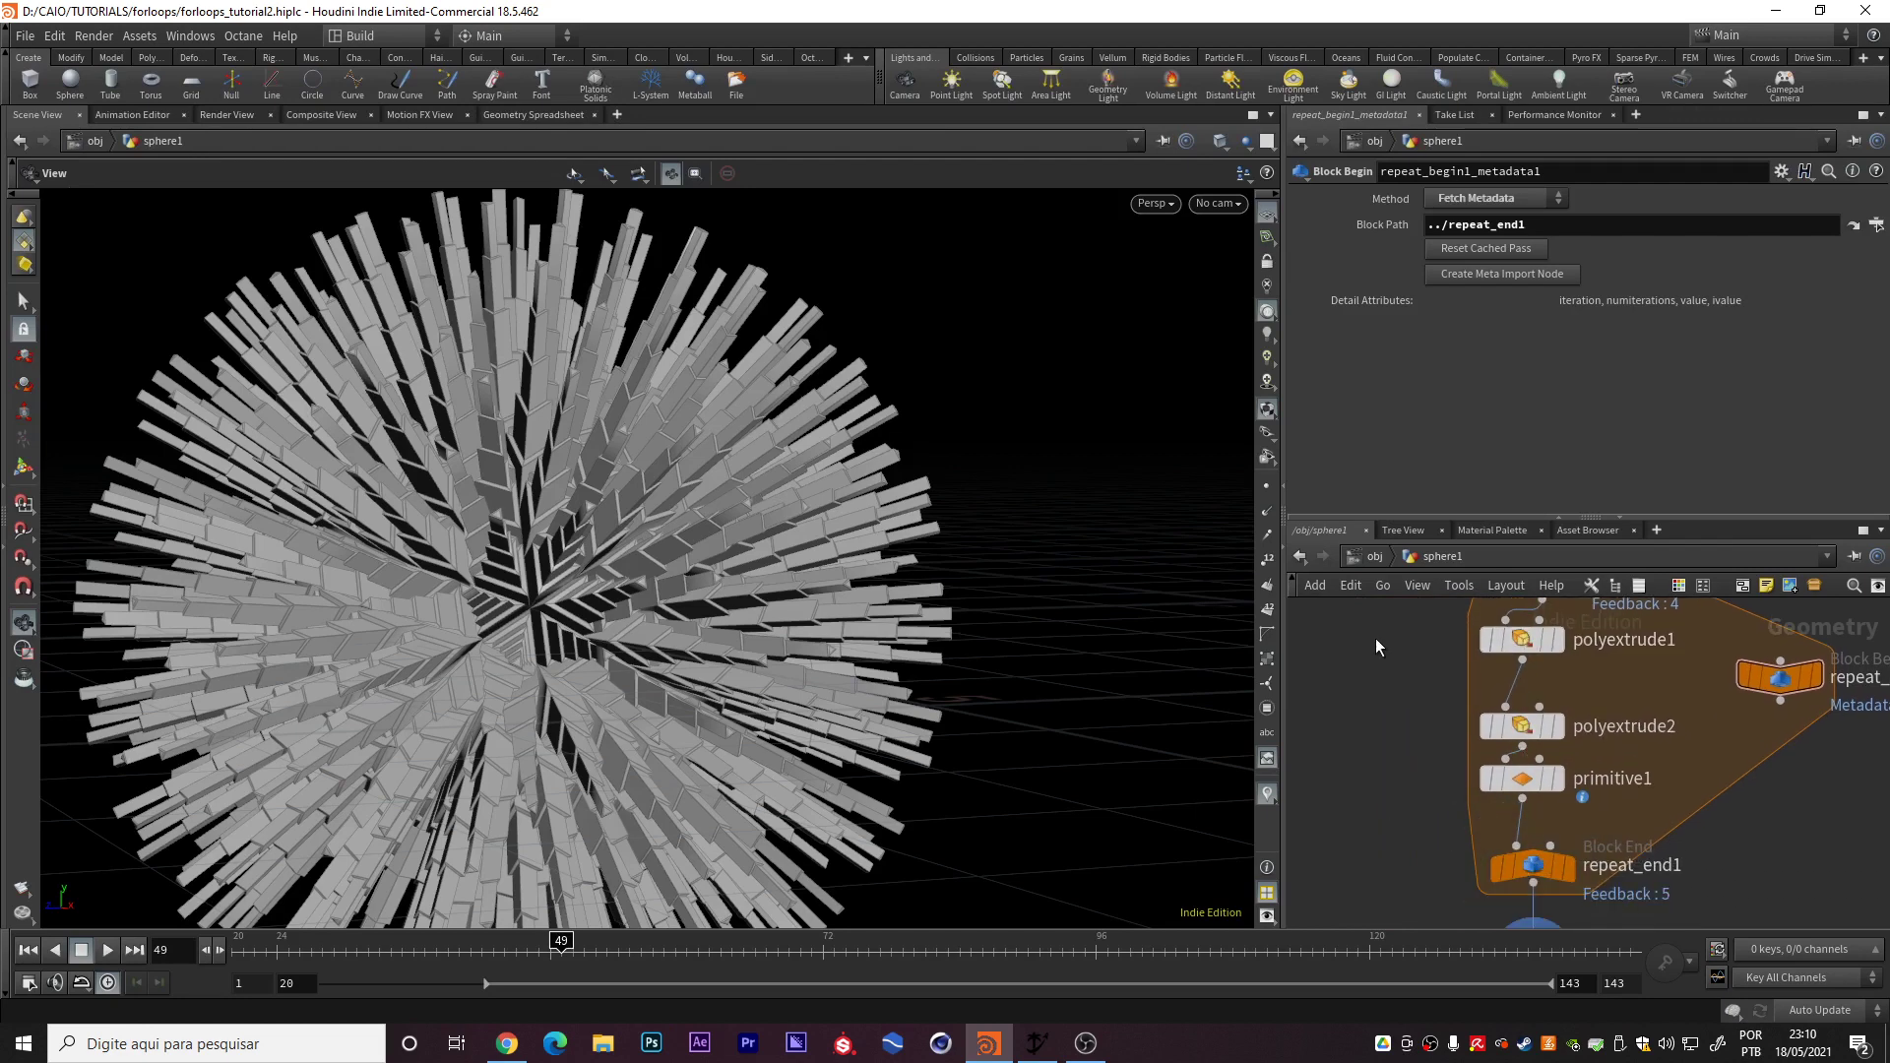
click(1523, 640)
middle_drag(1640, 676, 1665, 721)
drag(1566, 700, 1556, 706)
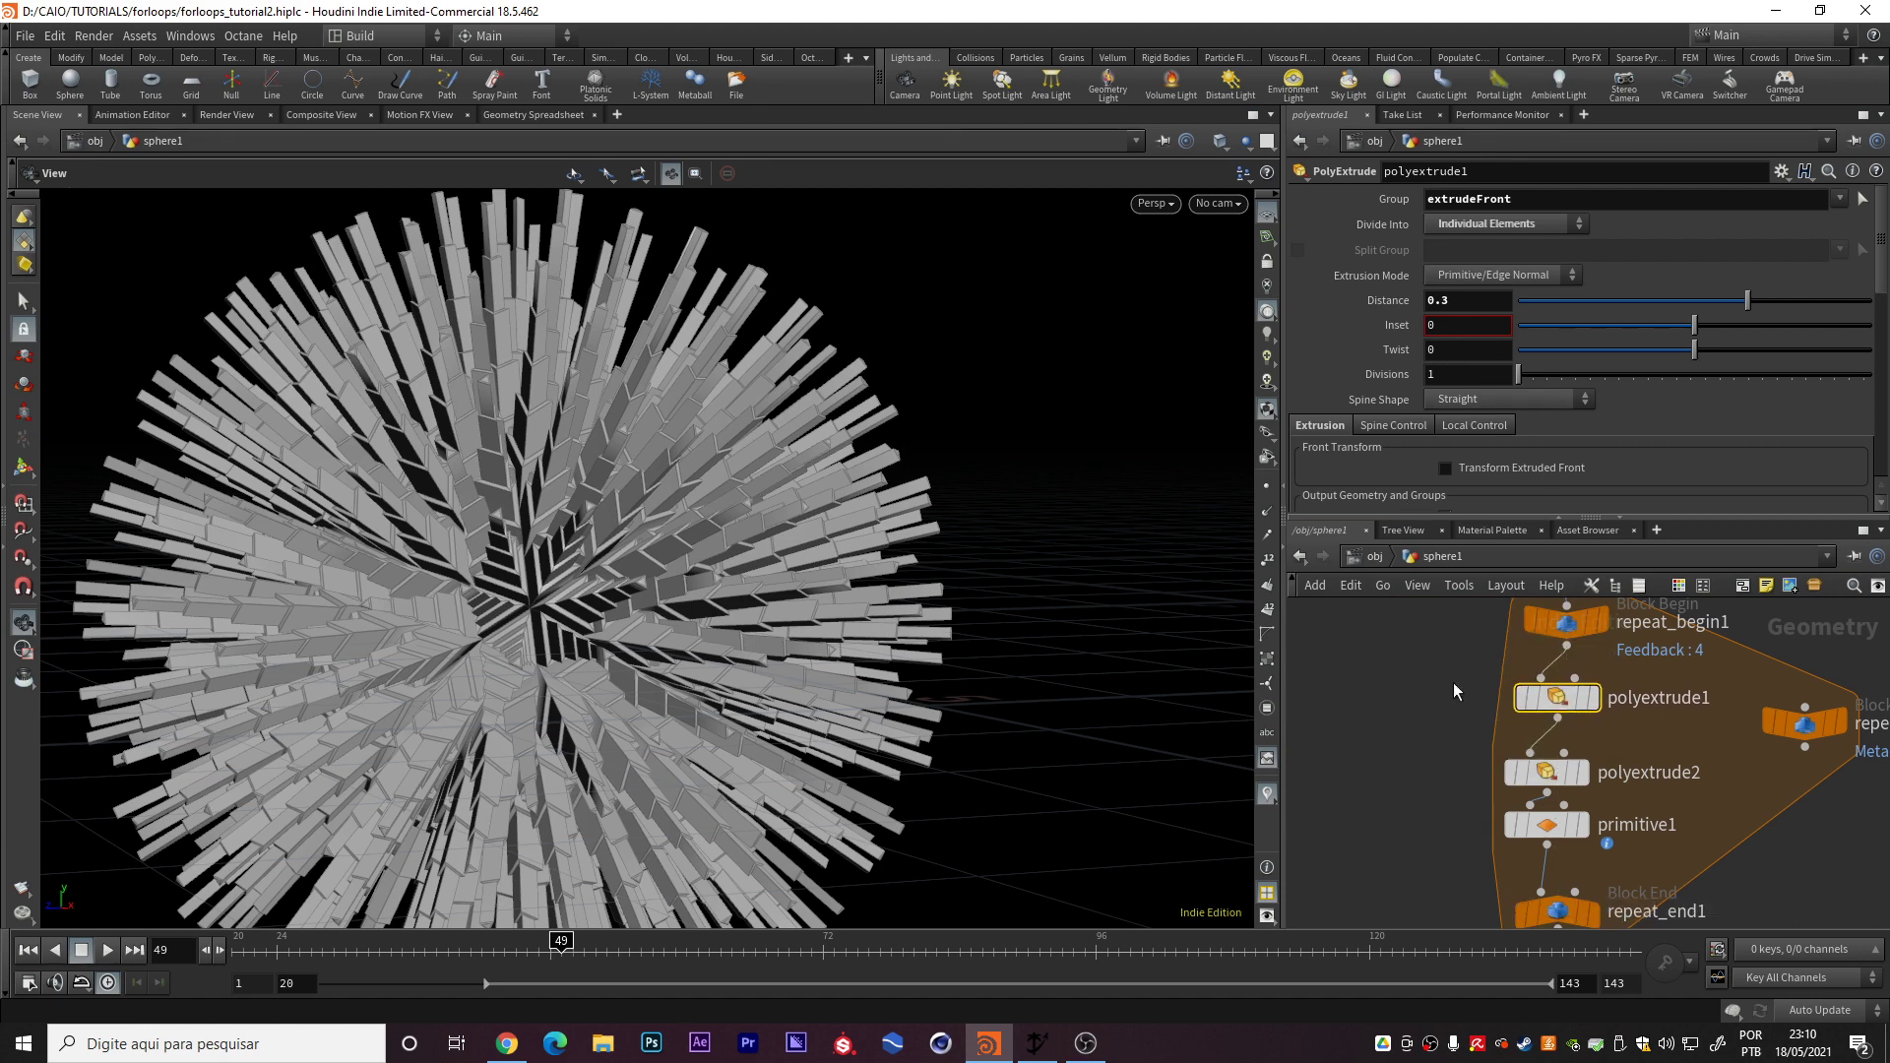
click(1481, 301)
text(?)
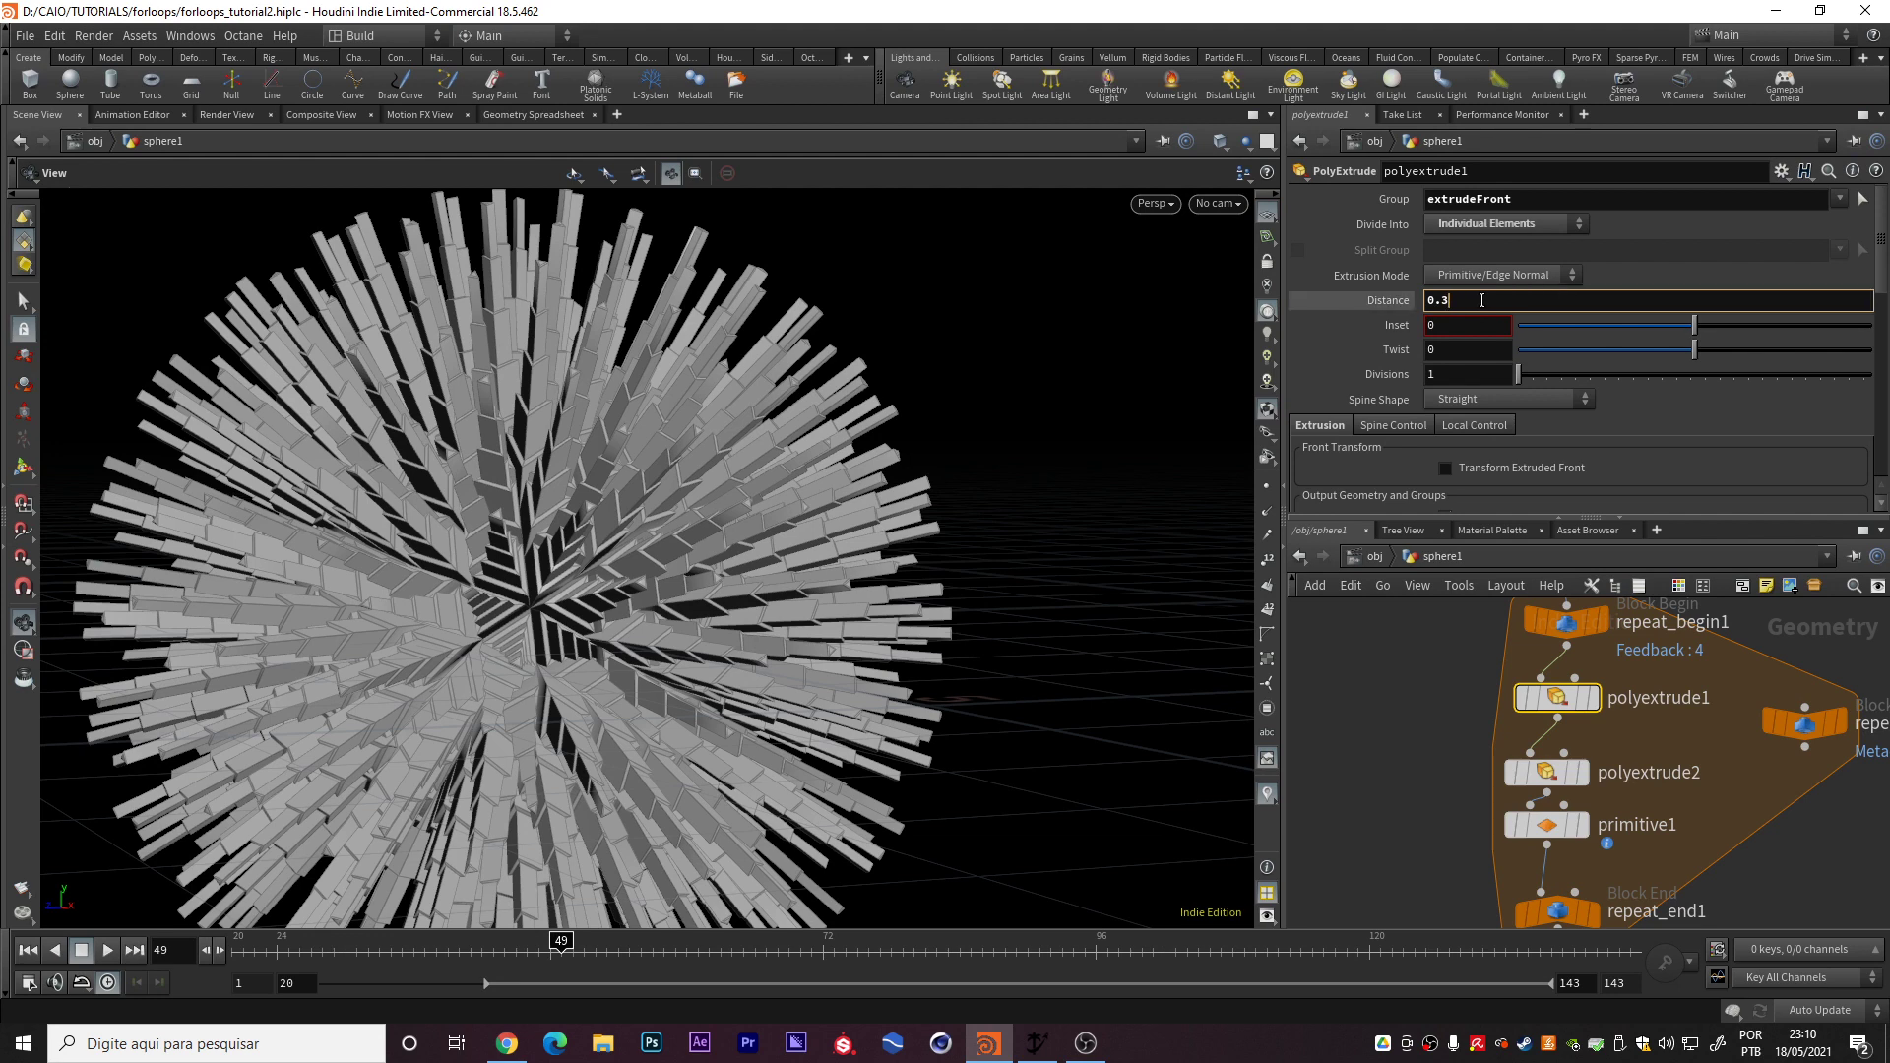
text(detail()
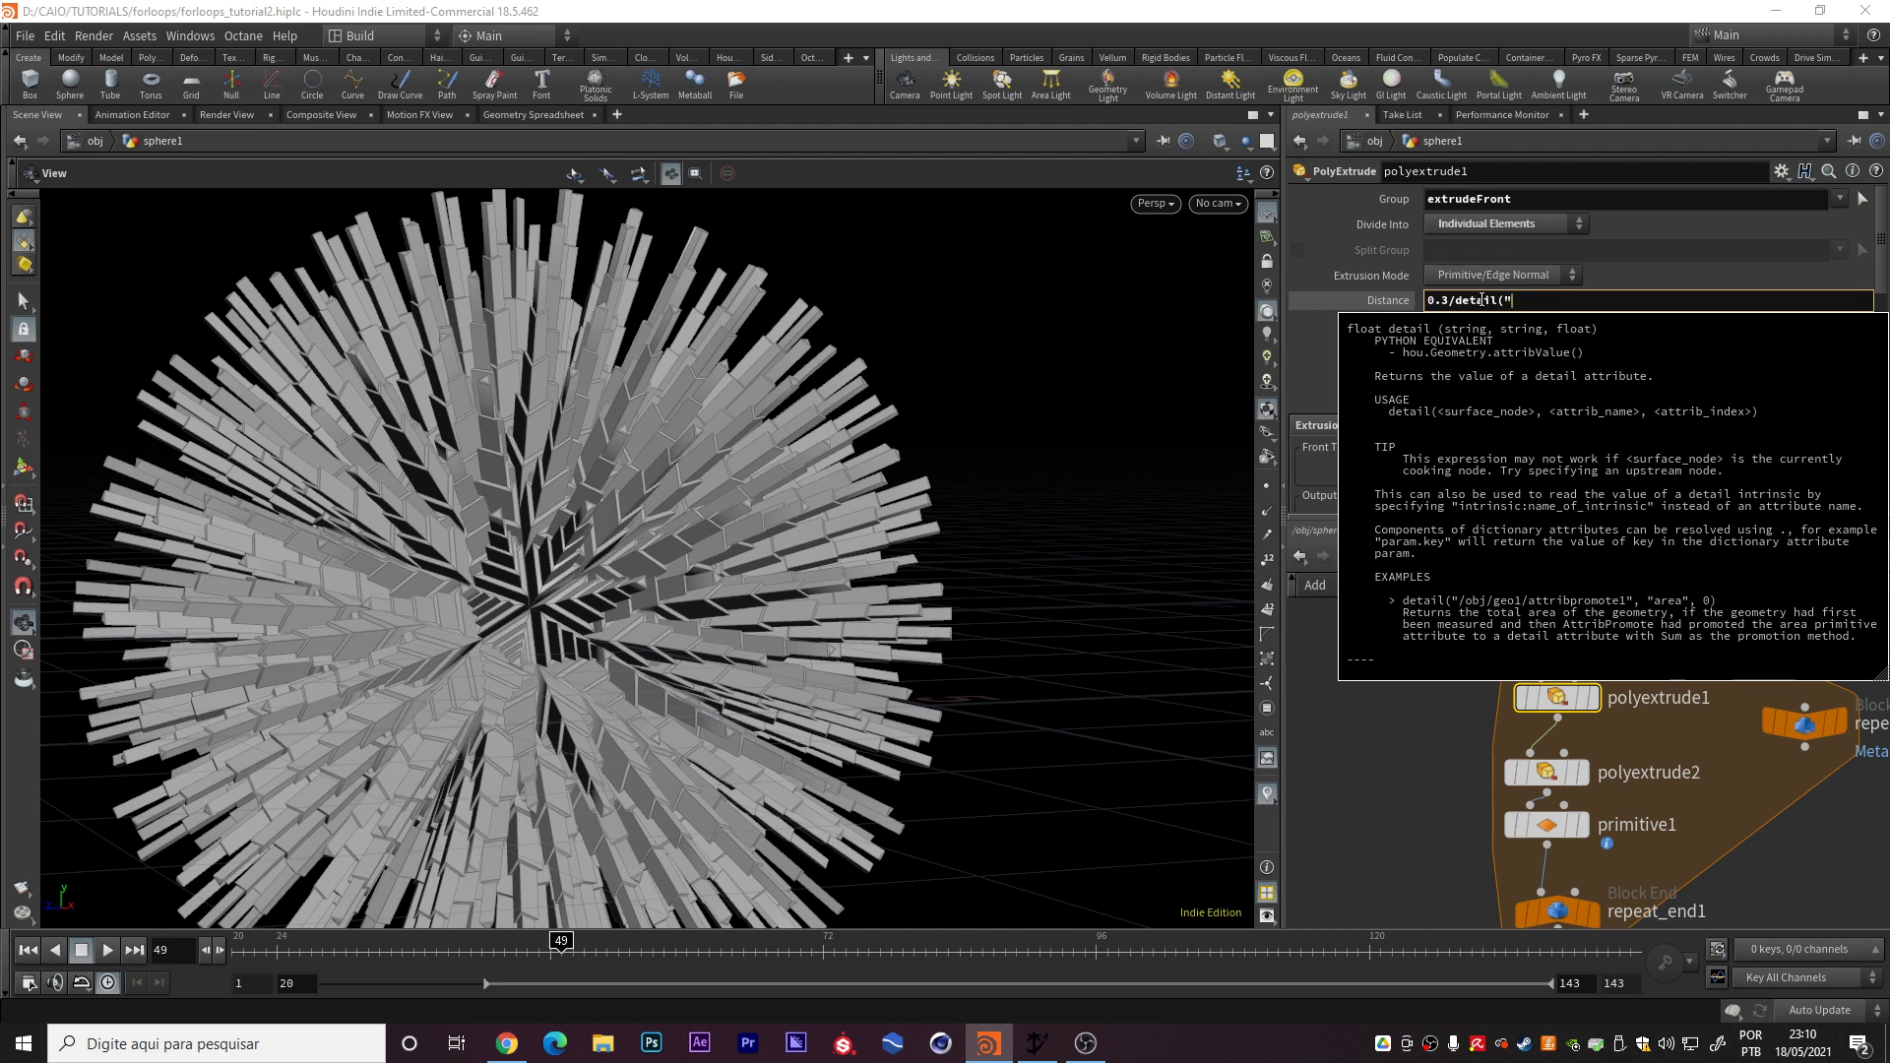
text(../)
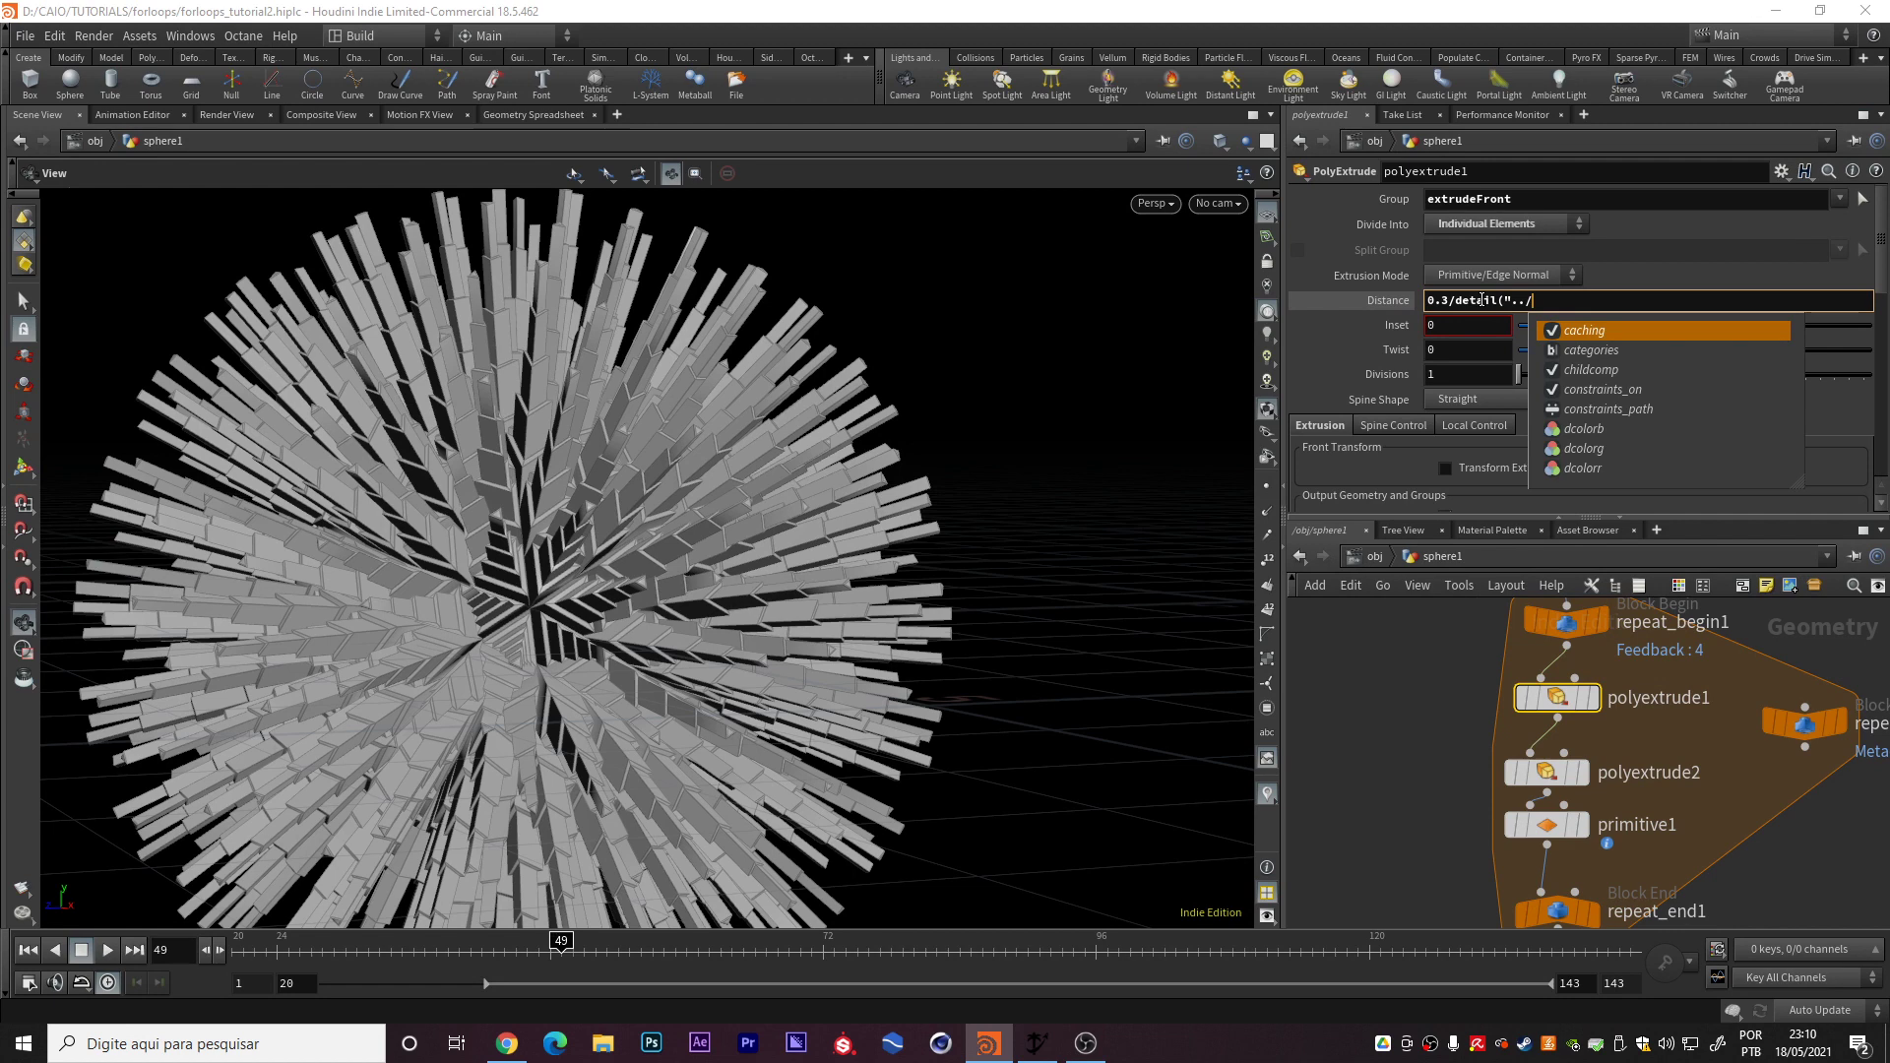
text(repeat)
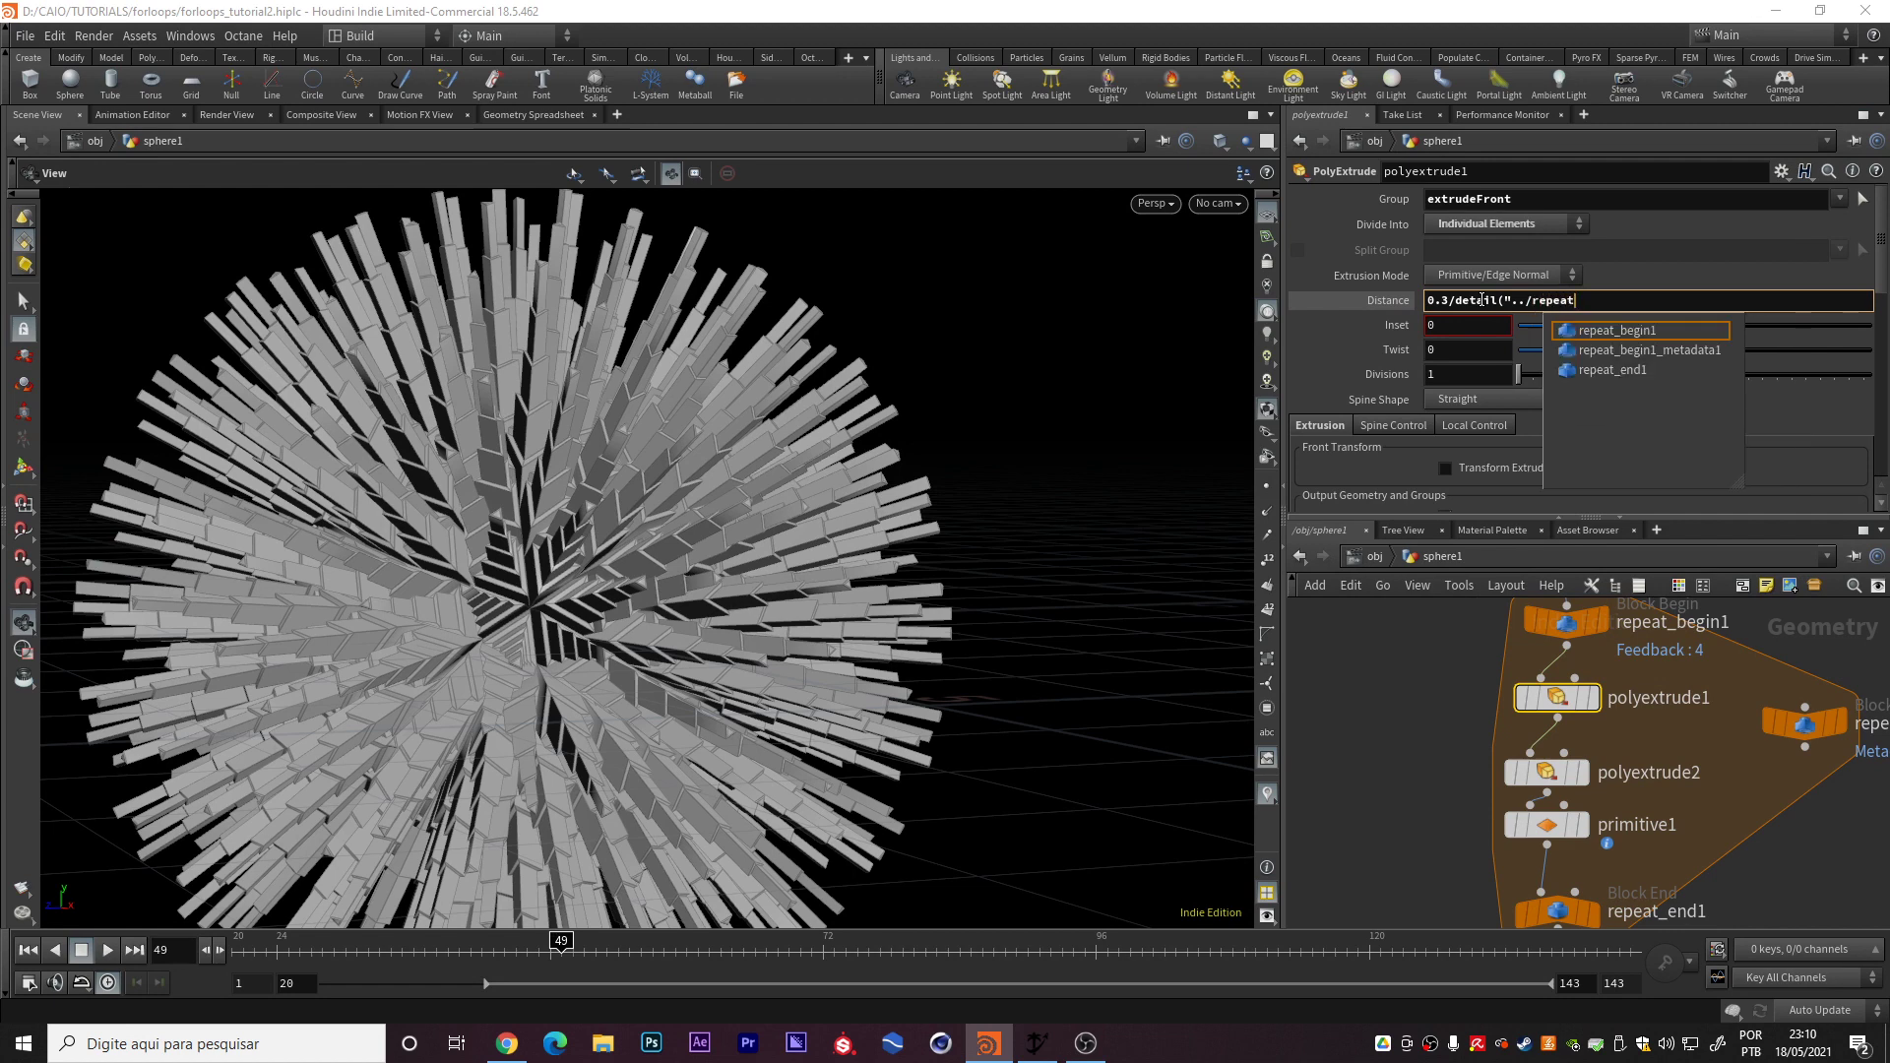
key(Down)
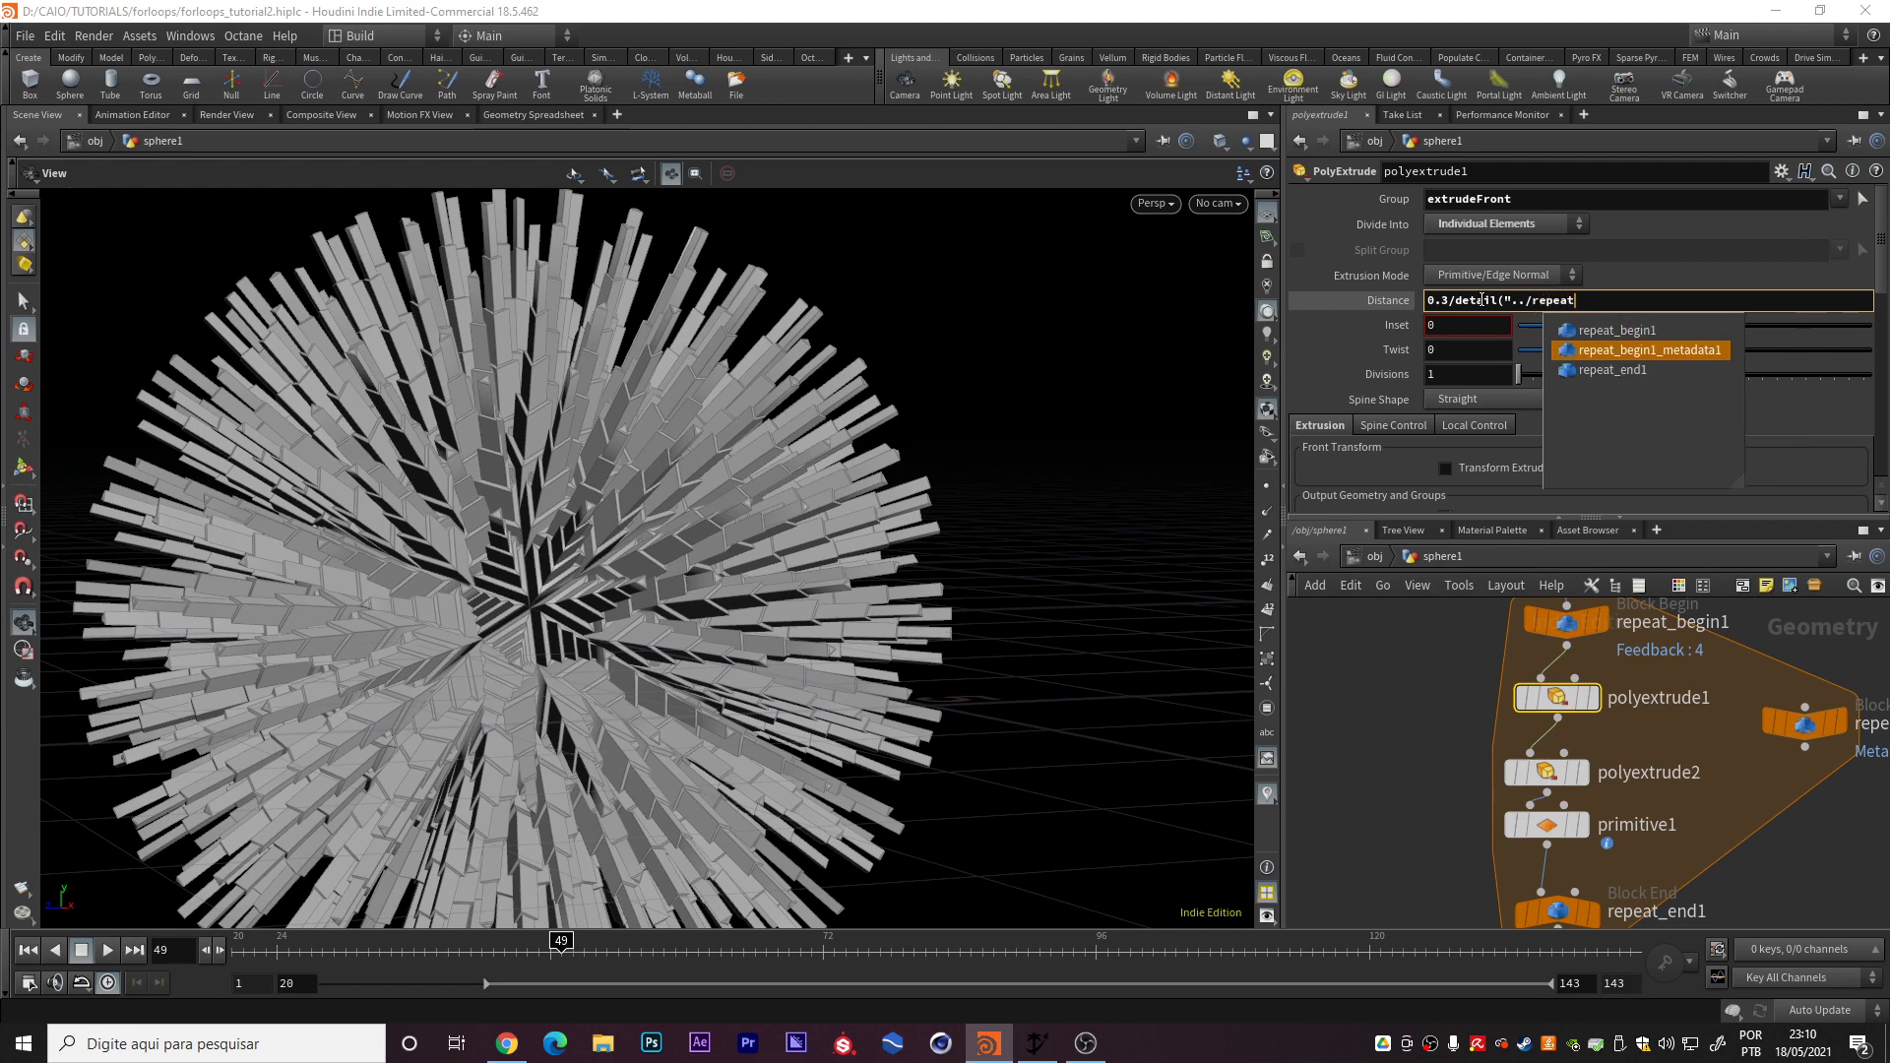
key(Tab)
text(,)
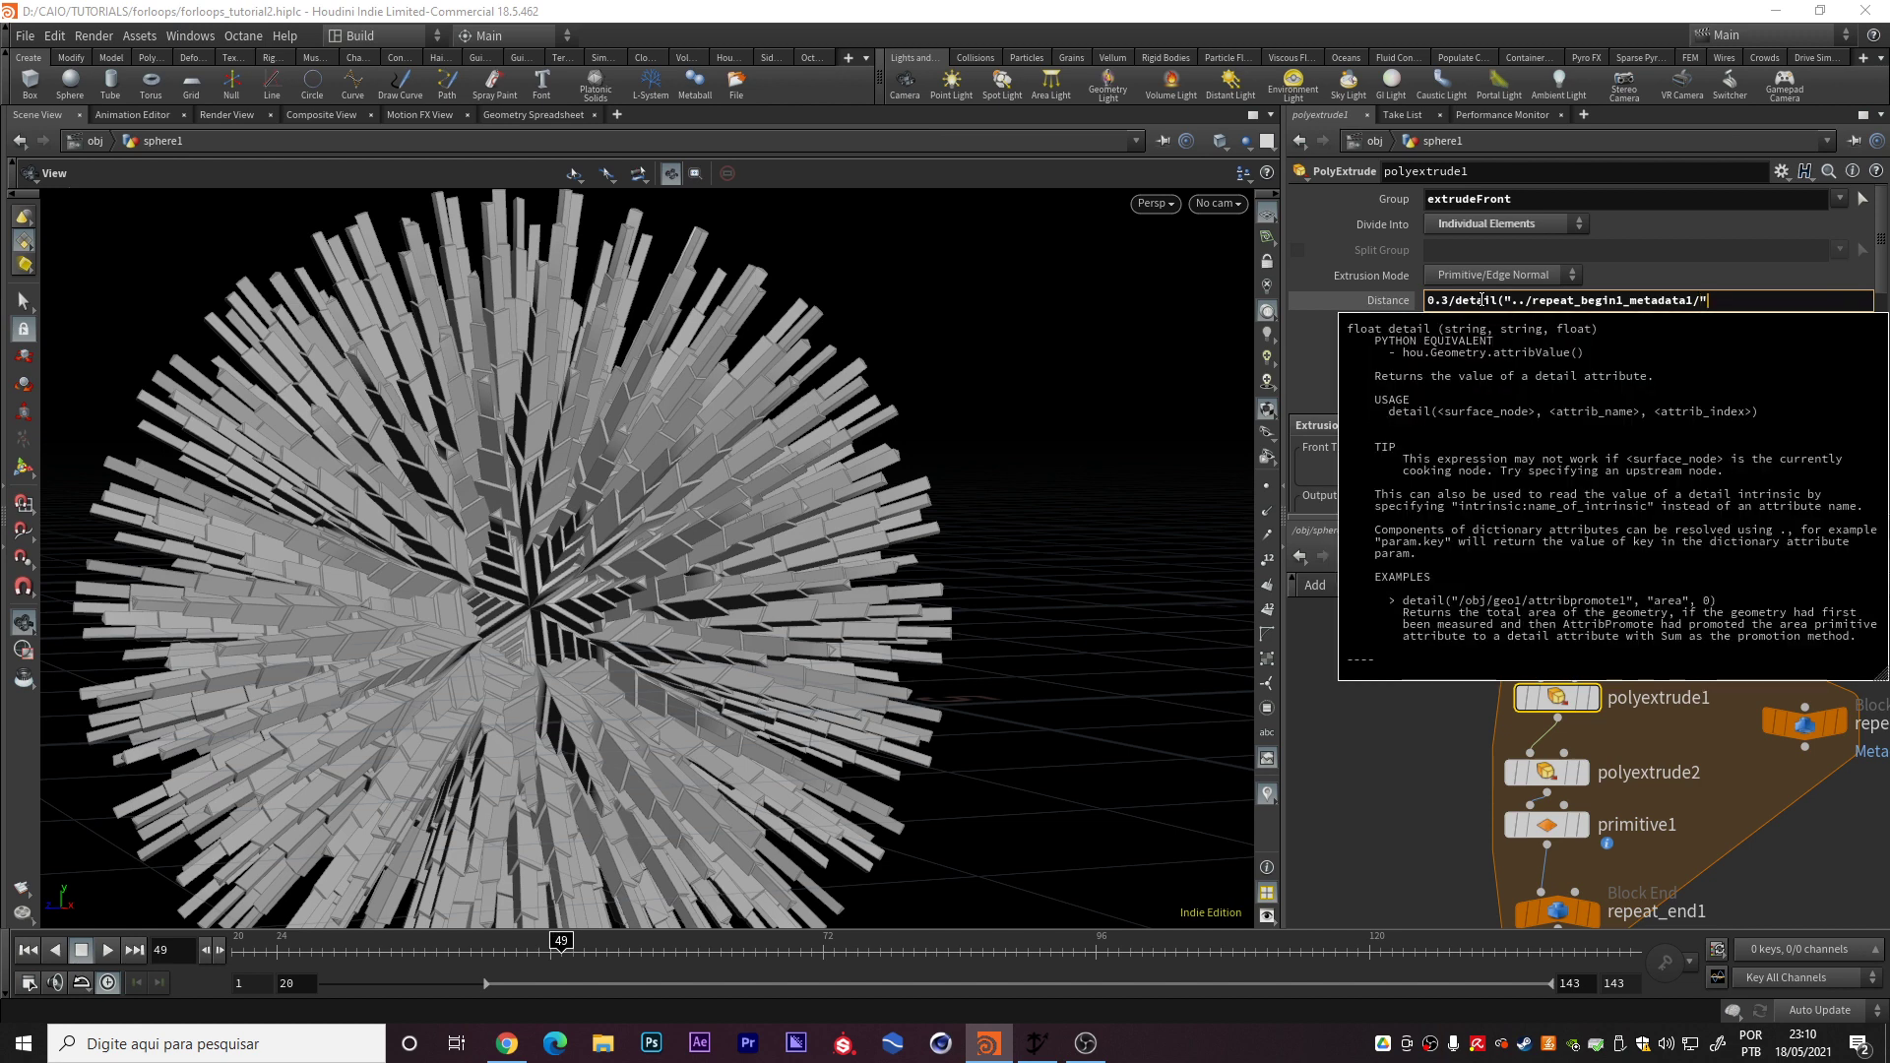
text("iteration",0)
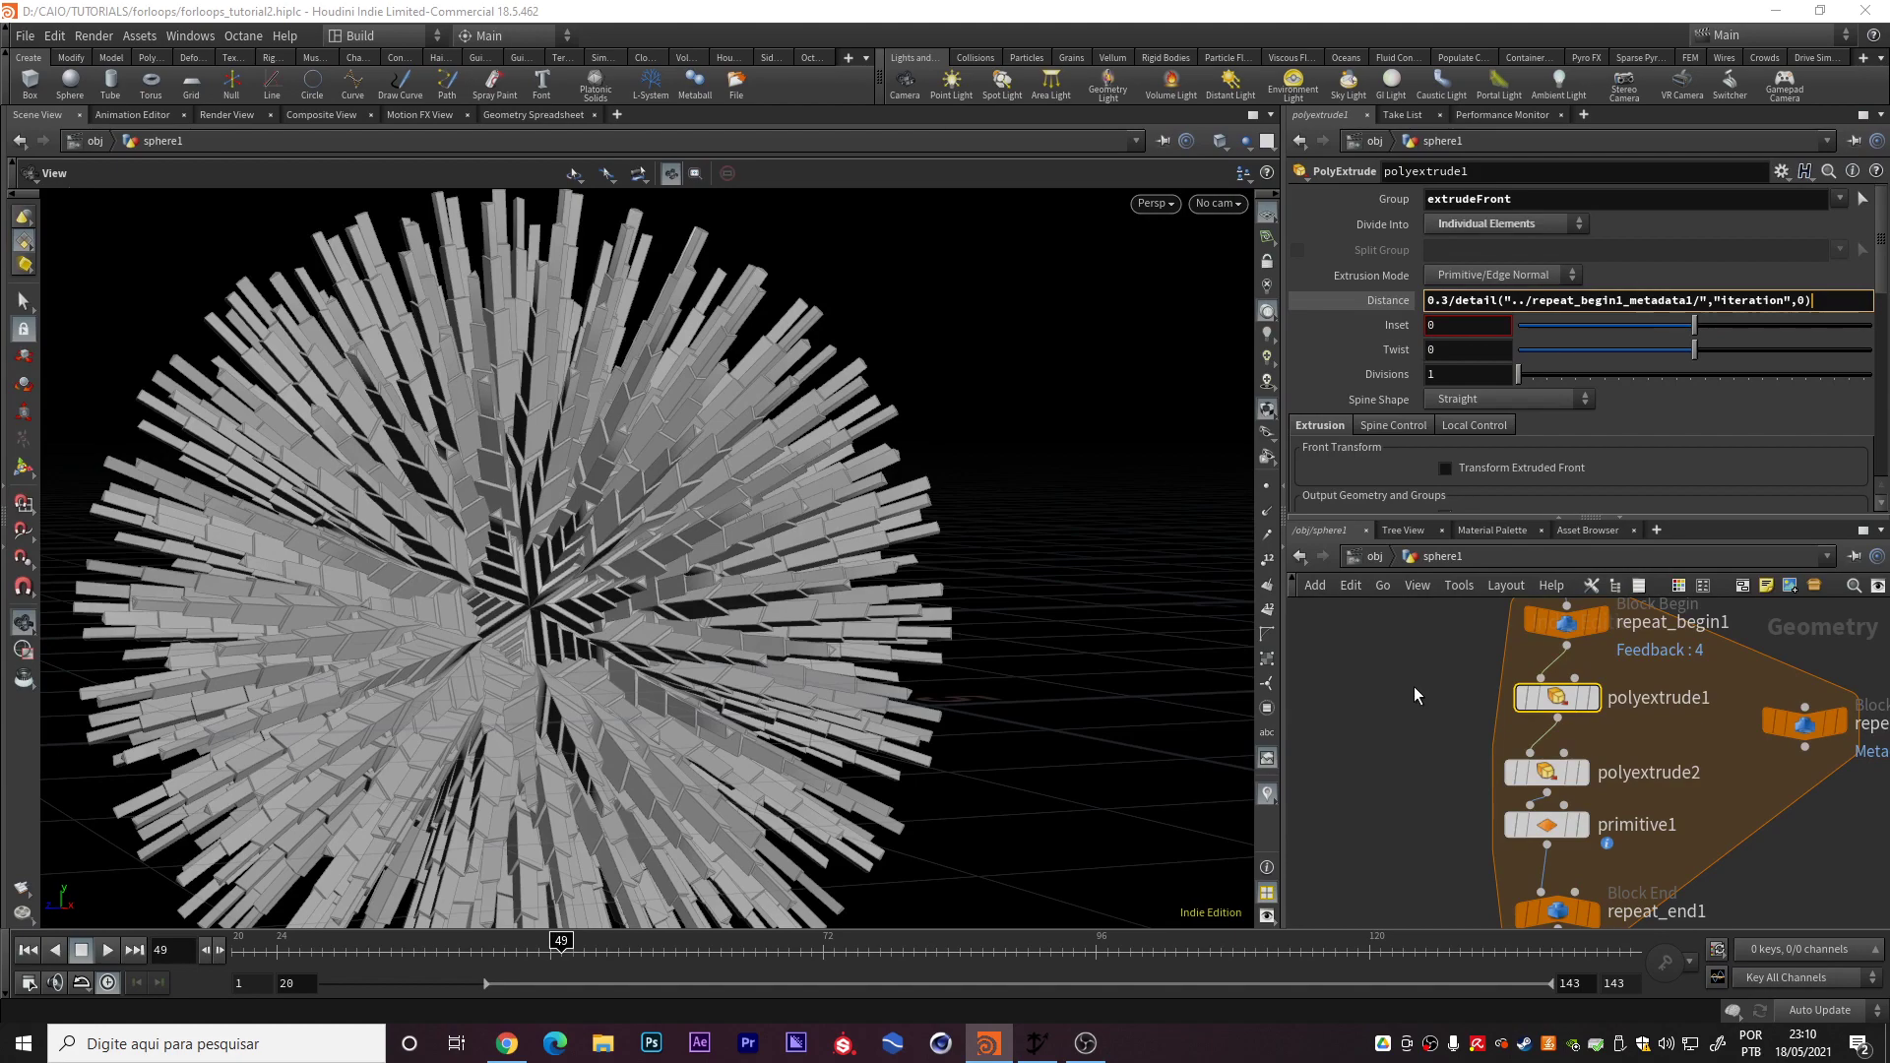
key(Return)
Examine the iteration-scaled extrusions of the sphere up close and from several angles
scroll(591, 630, up, 5)
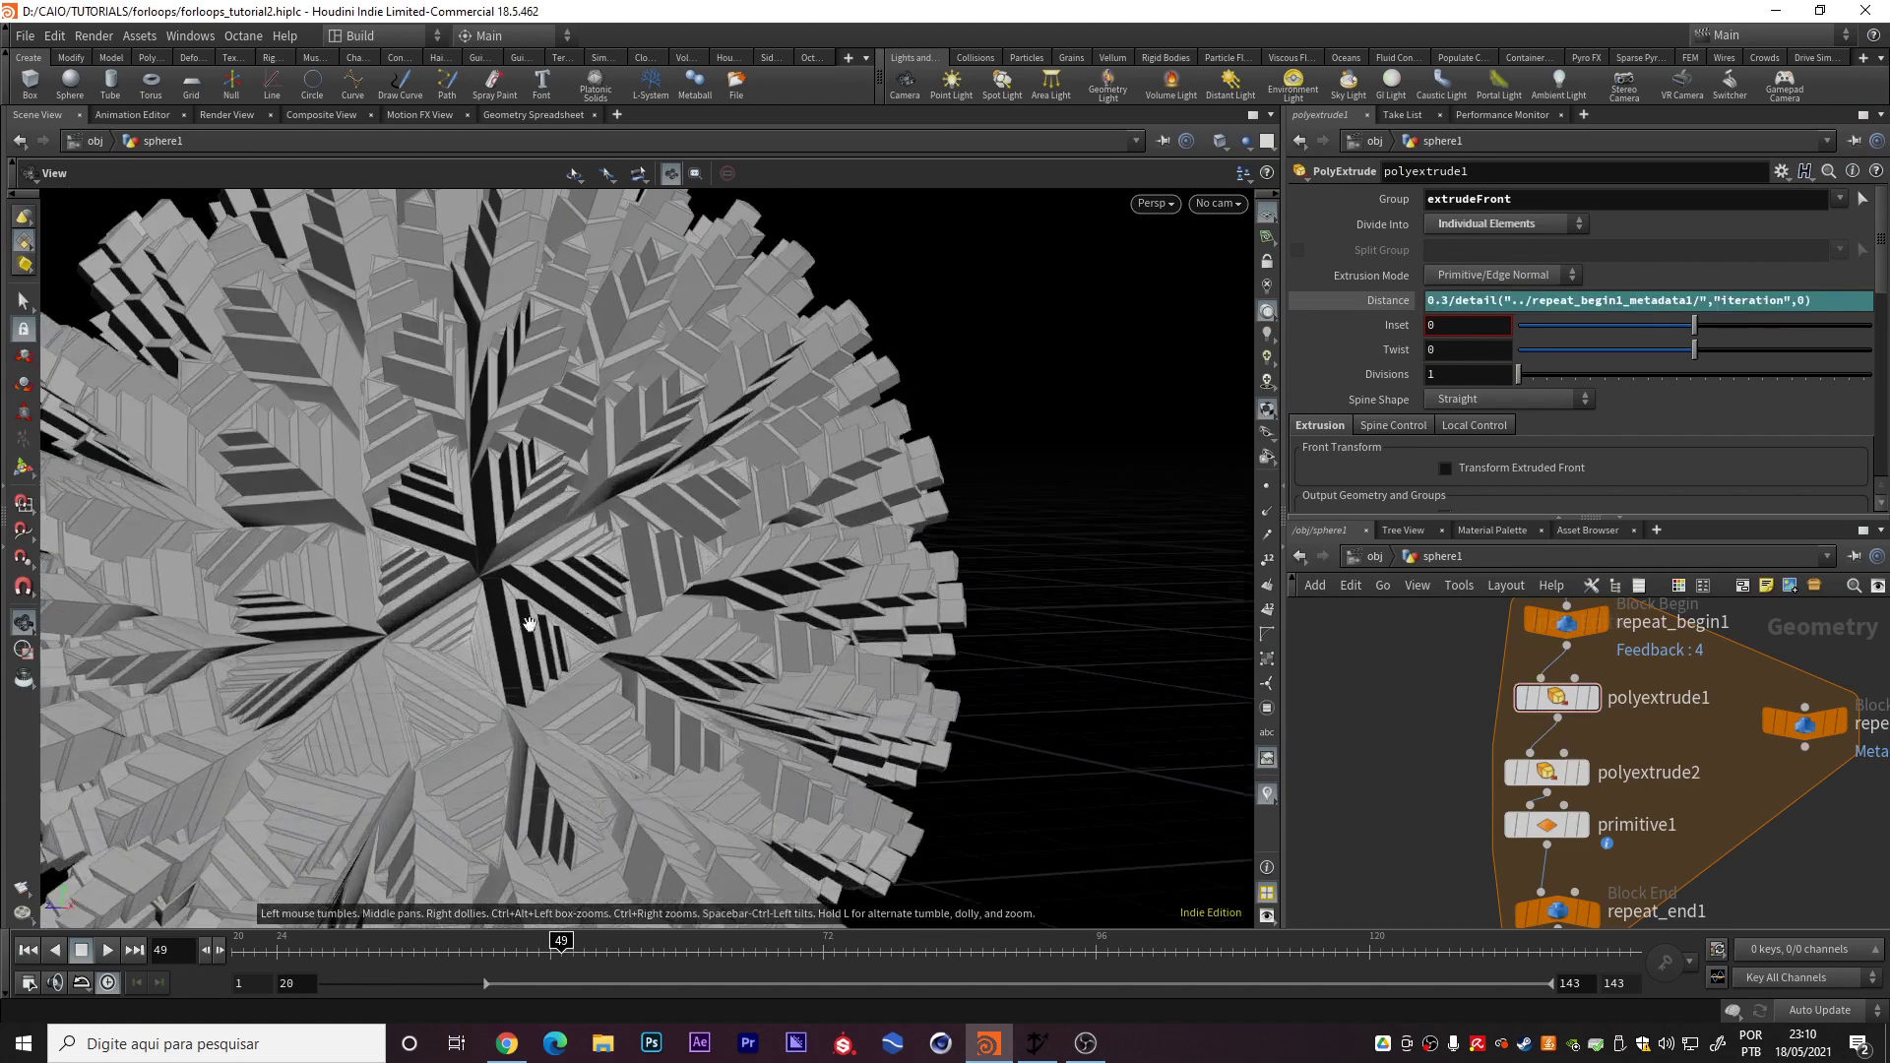
drag(530, 624, 742, 582)
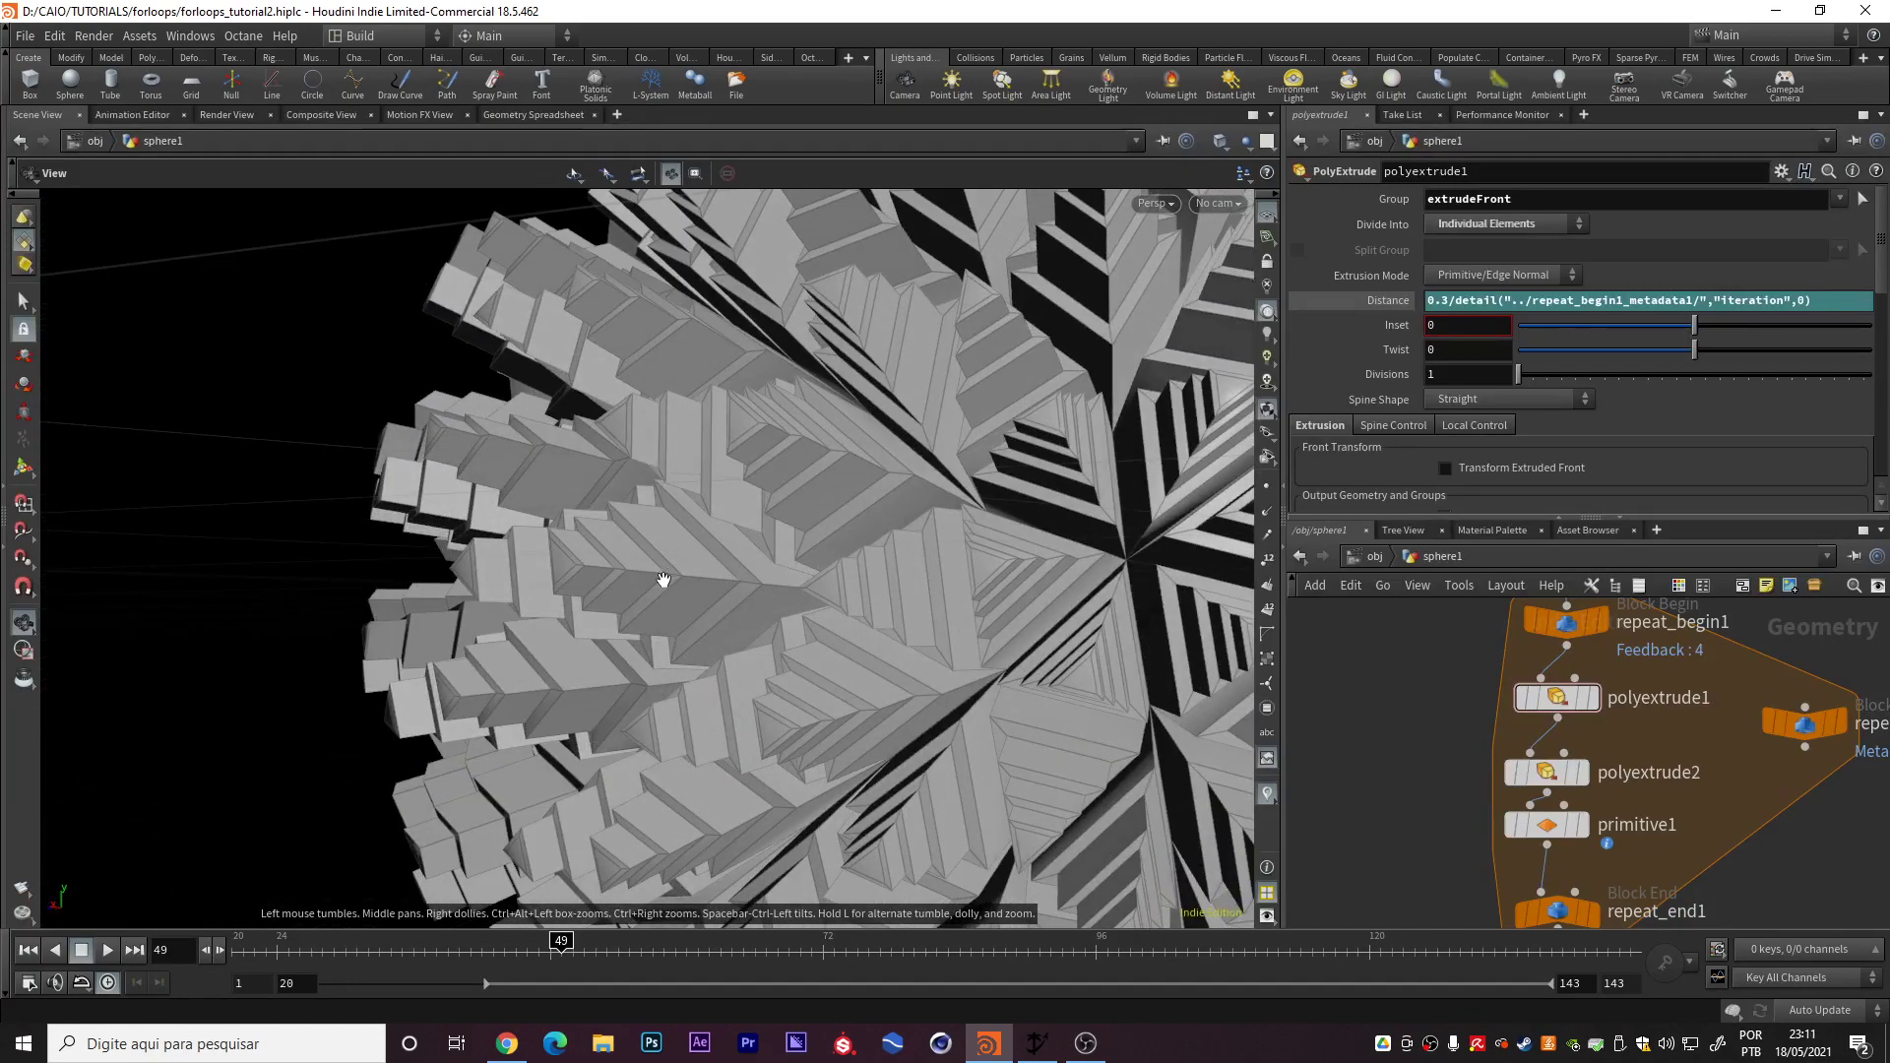
drag(556, 572, 930, 623)
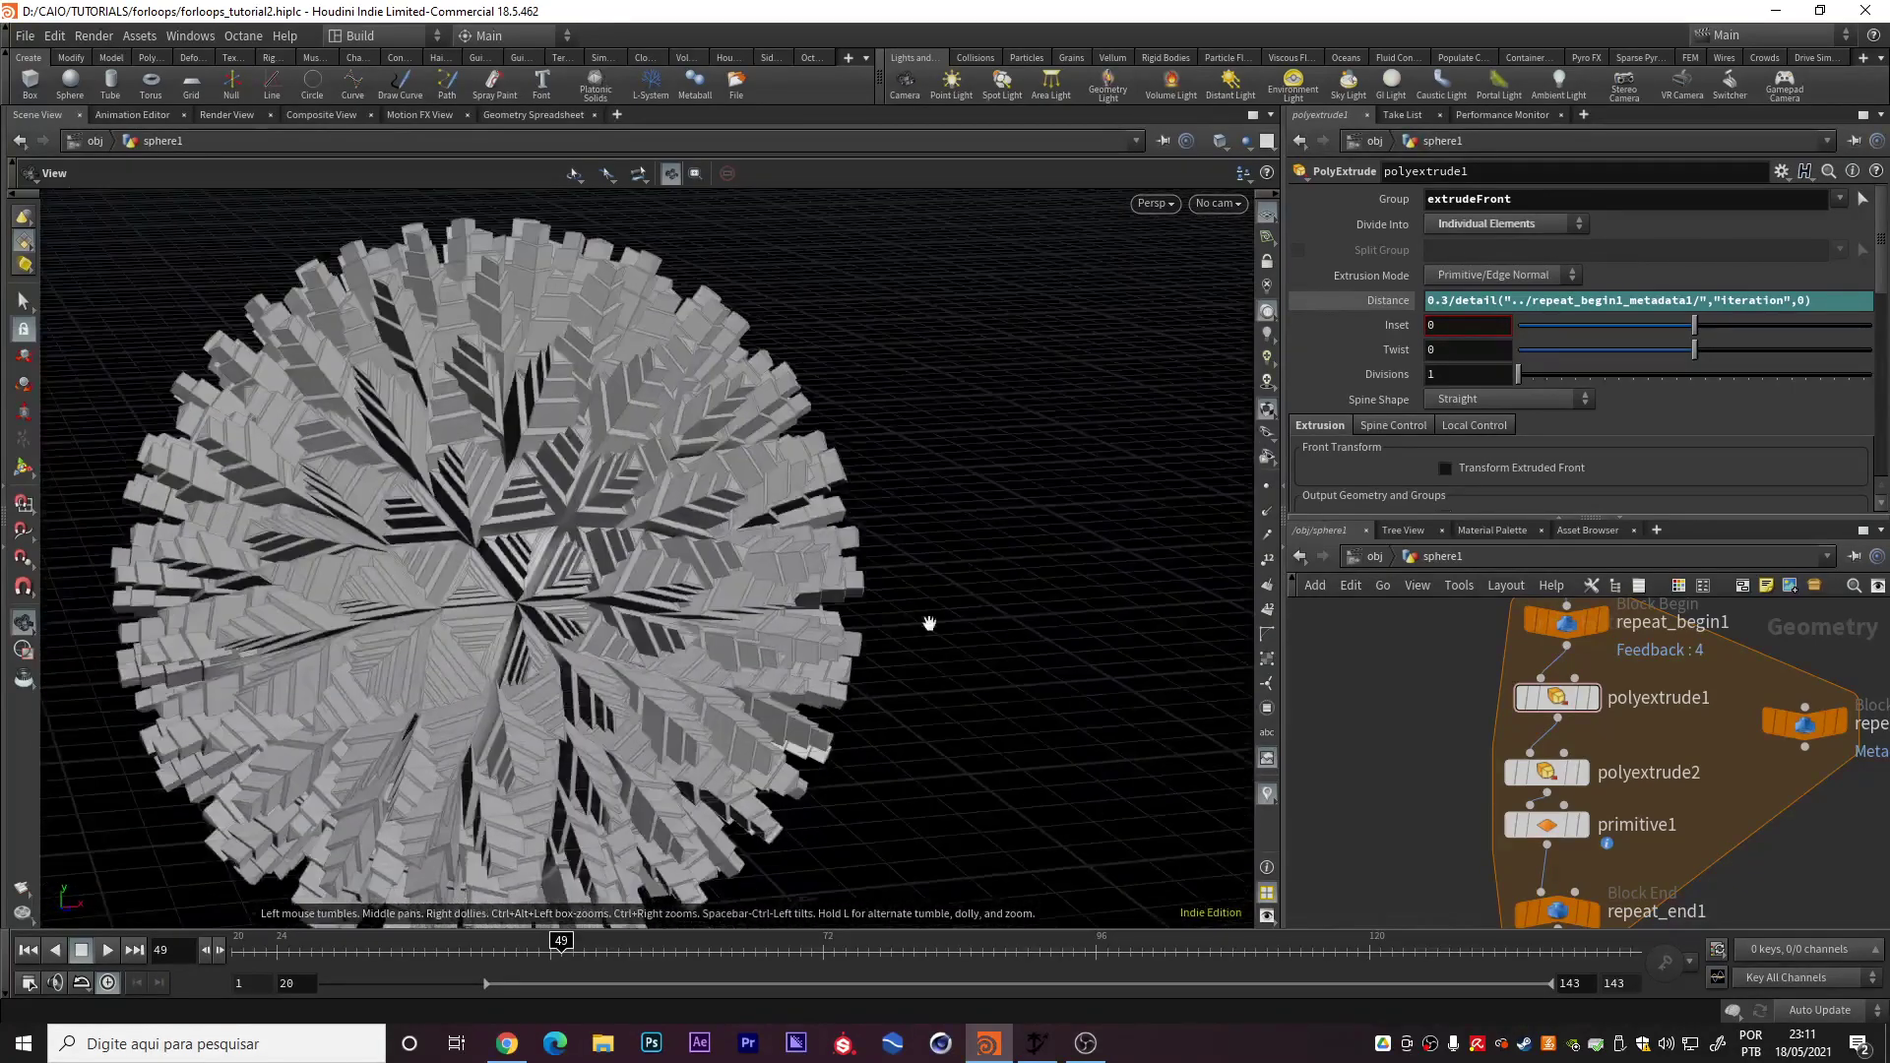
scroll(771, 507, up, 5)
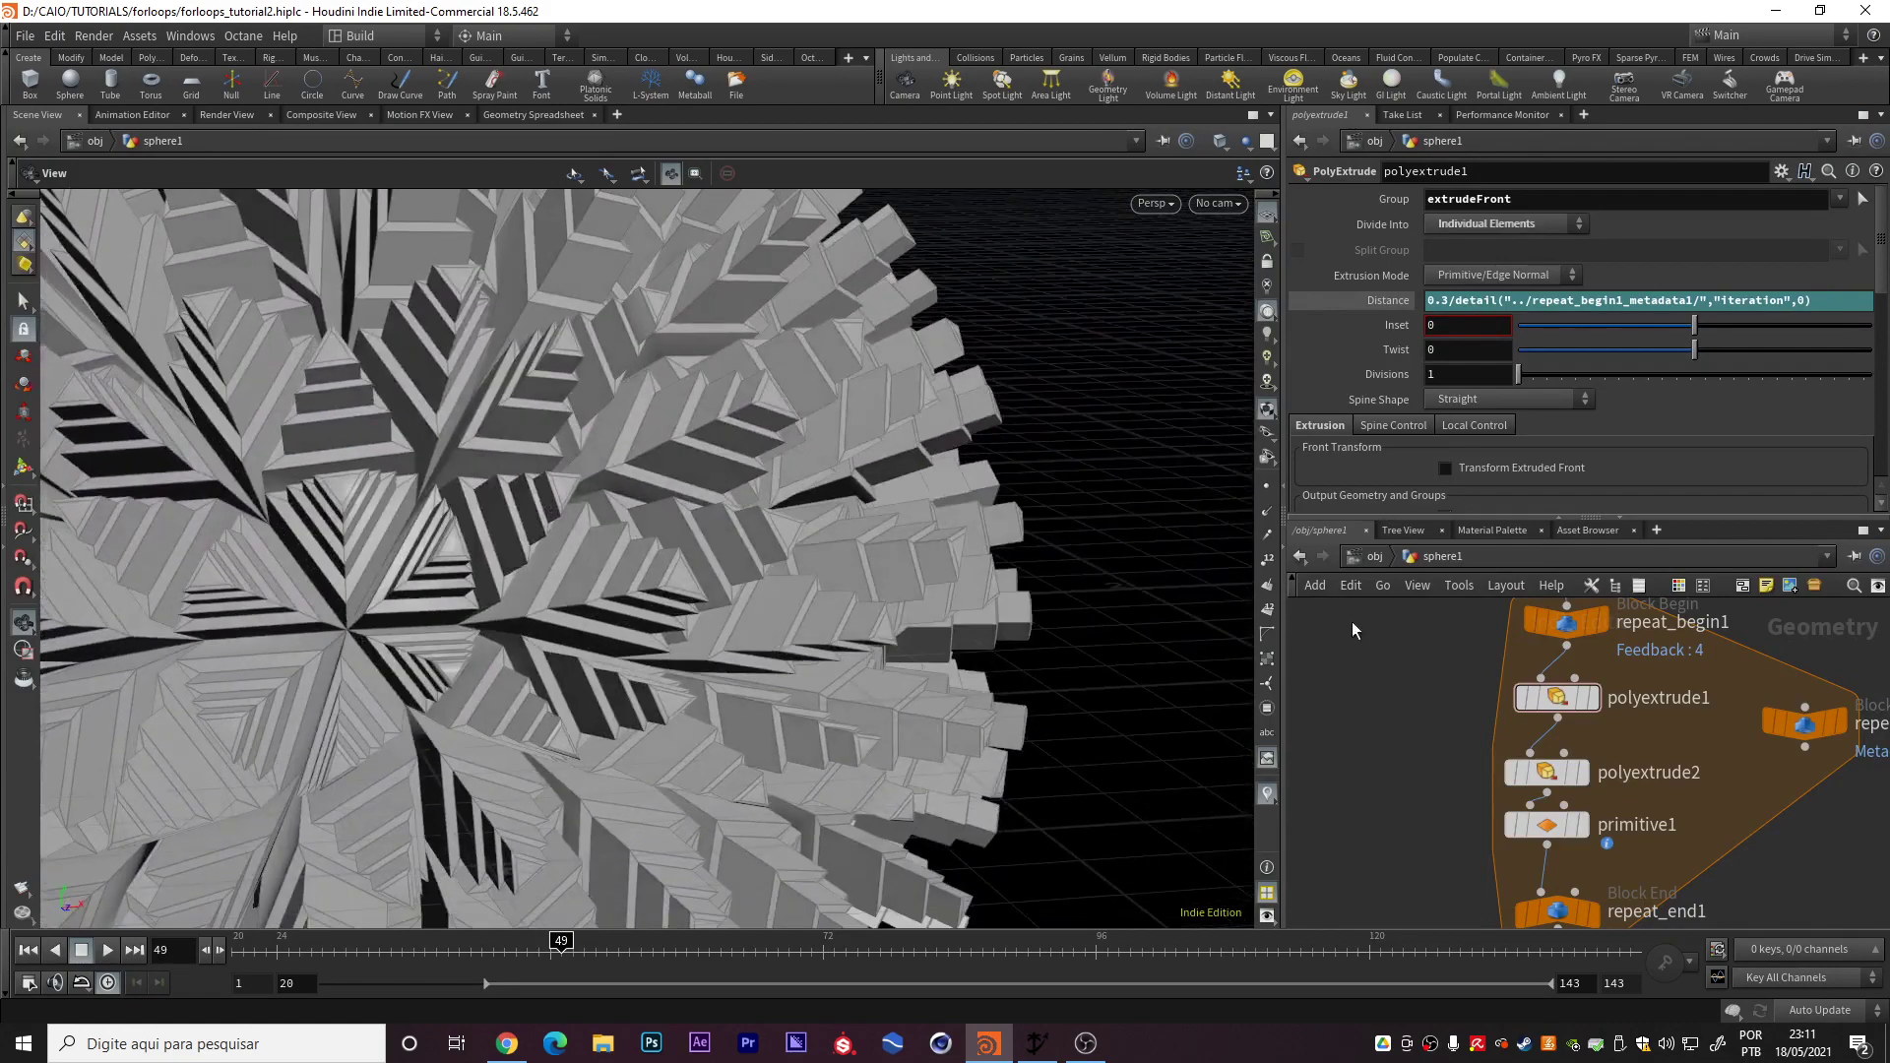
scroll(794, 625, down, 4)
drag(486, 609, 793, 553)
Replace the Normal node after repeat_end1 with a VDB from Polygons node
middle_drag(1506, 912, 1514, 660)
click(1576, 700)
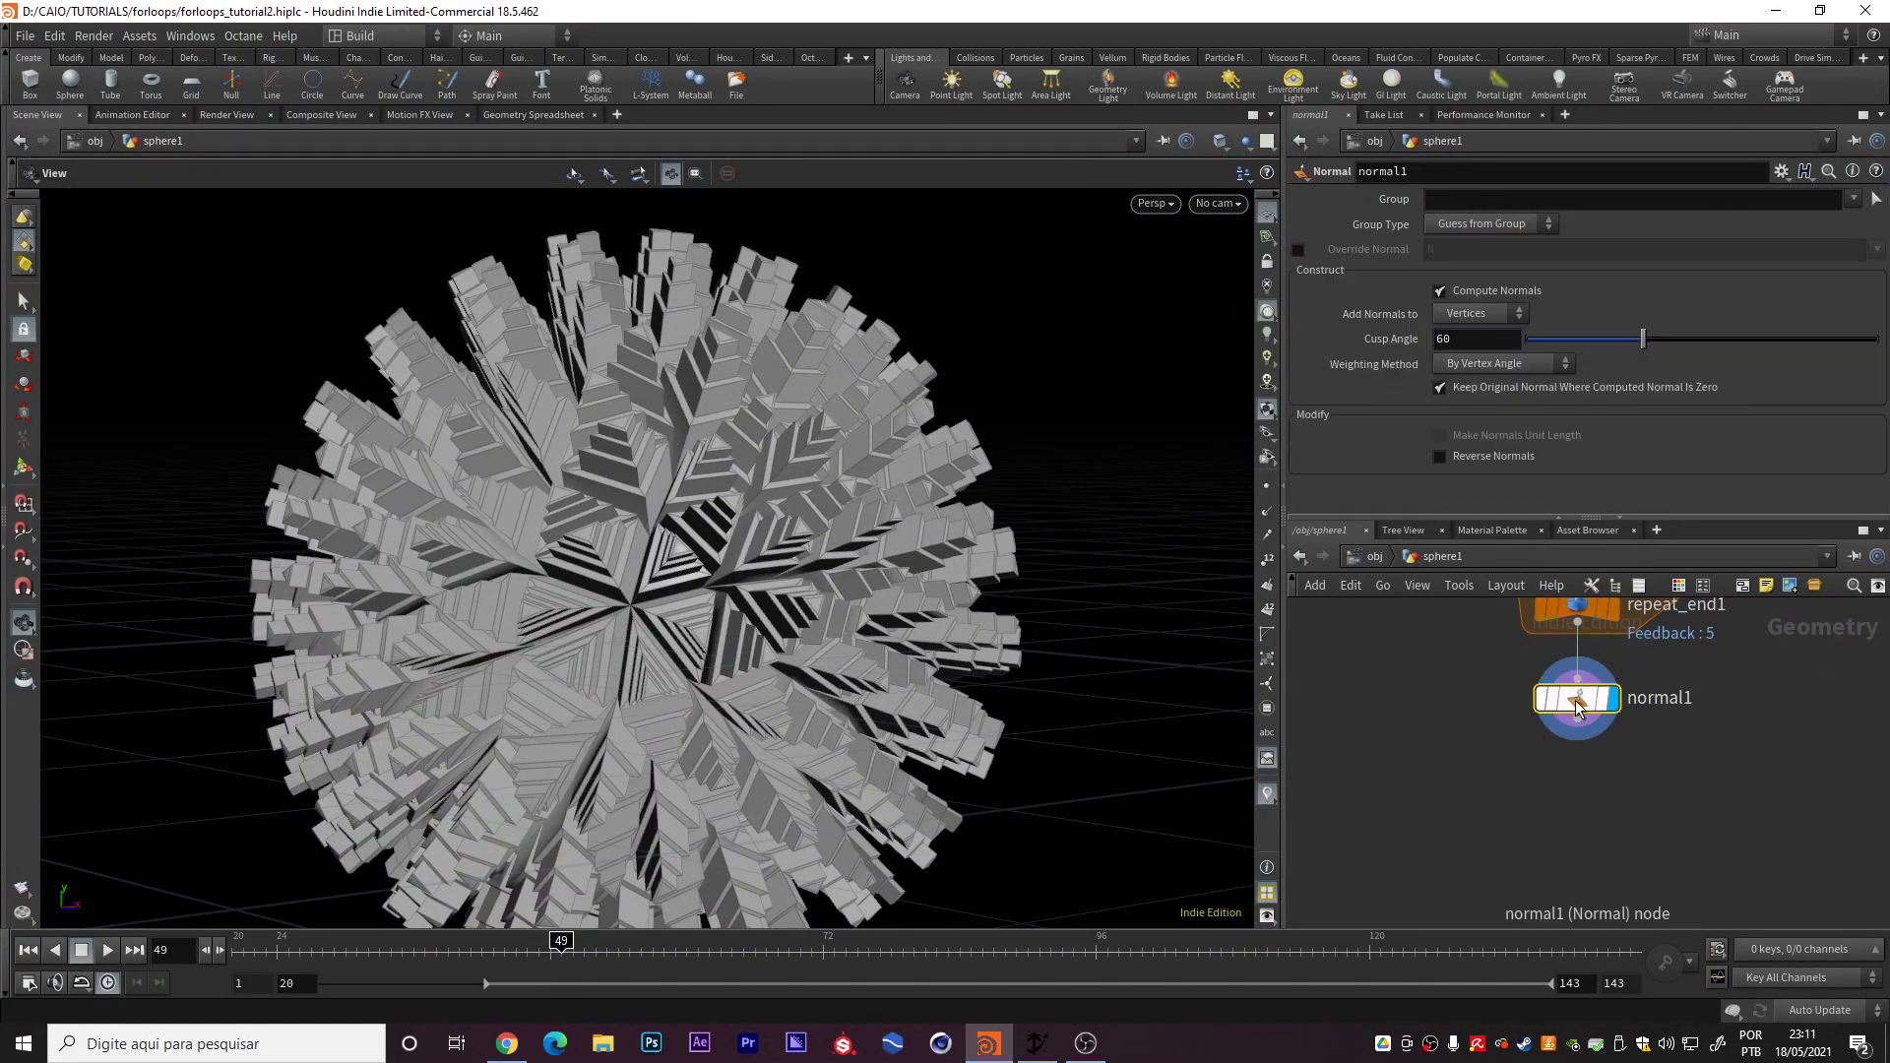
key(Delete)
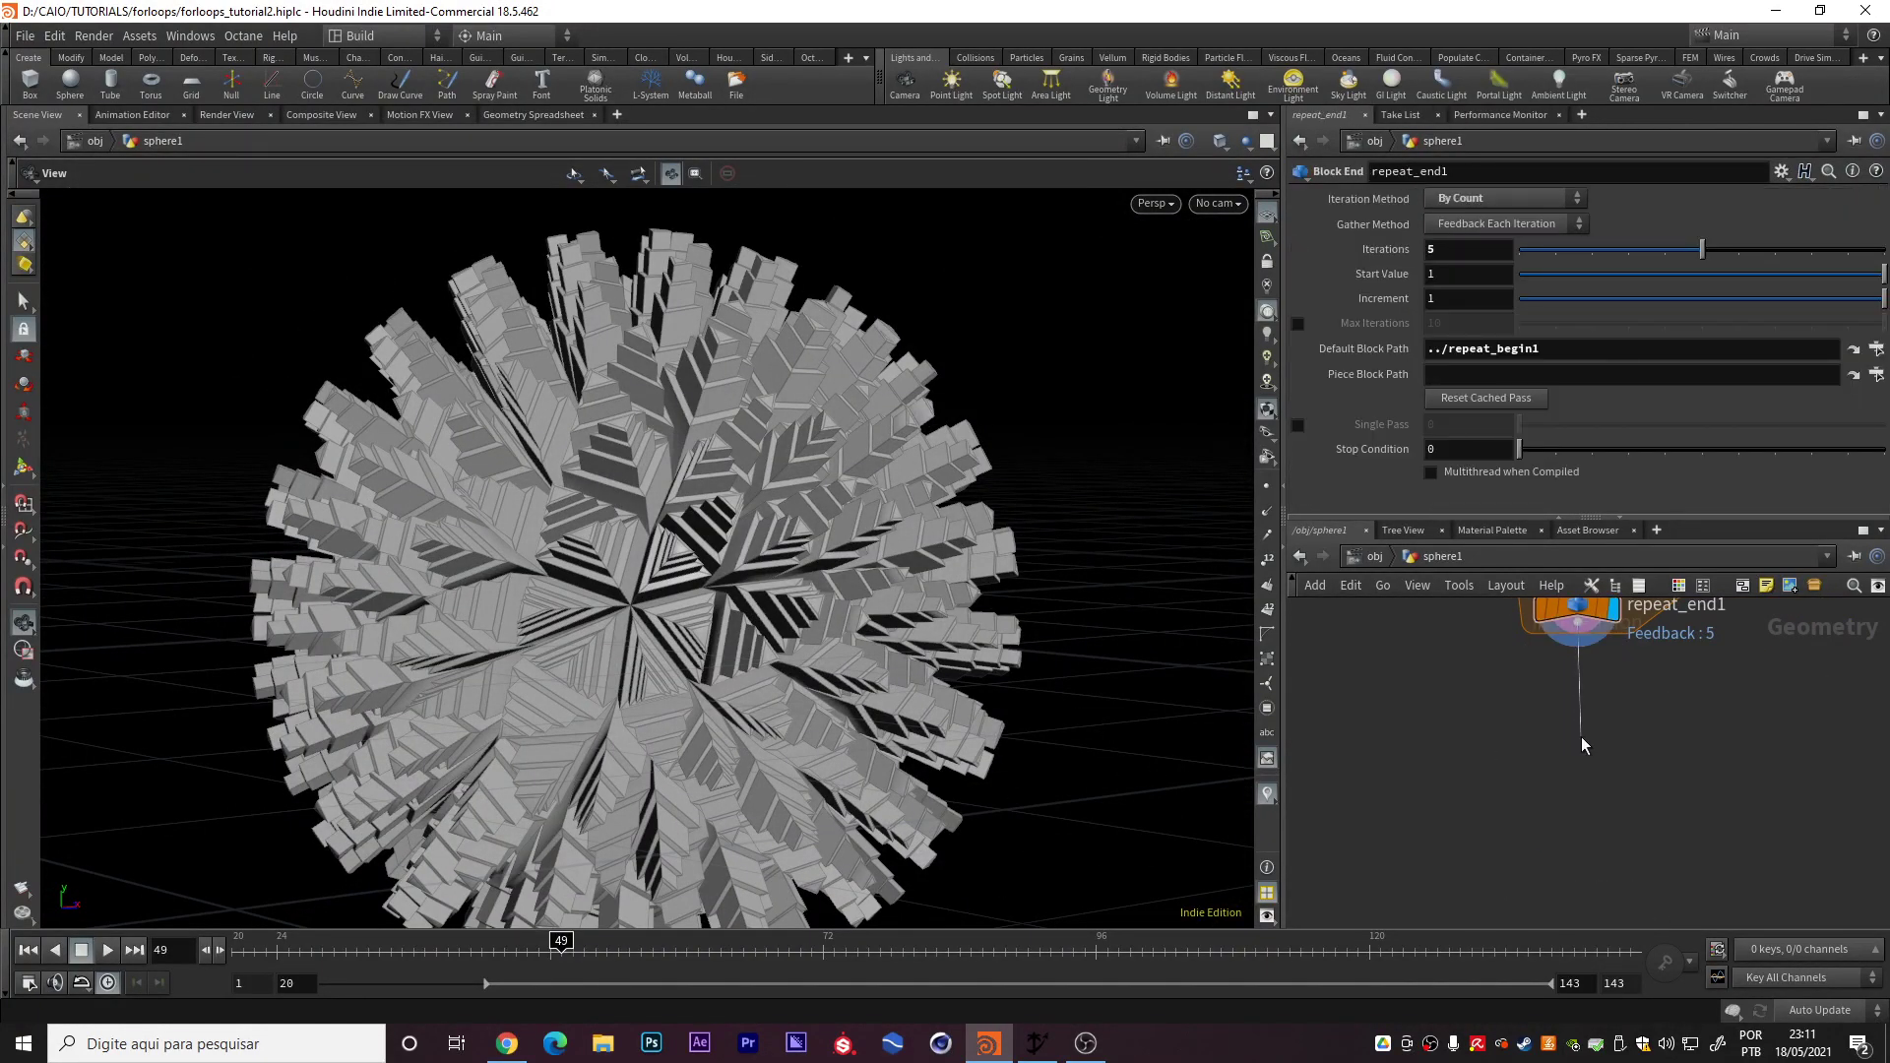
key(Tab)
text(vdb fro)
key(Down)
key(Down)
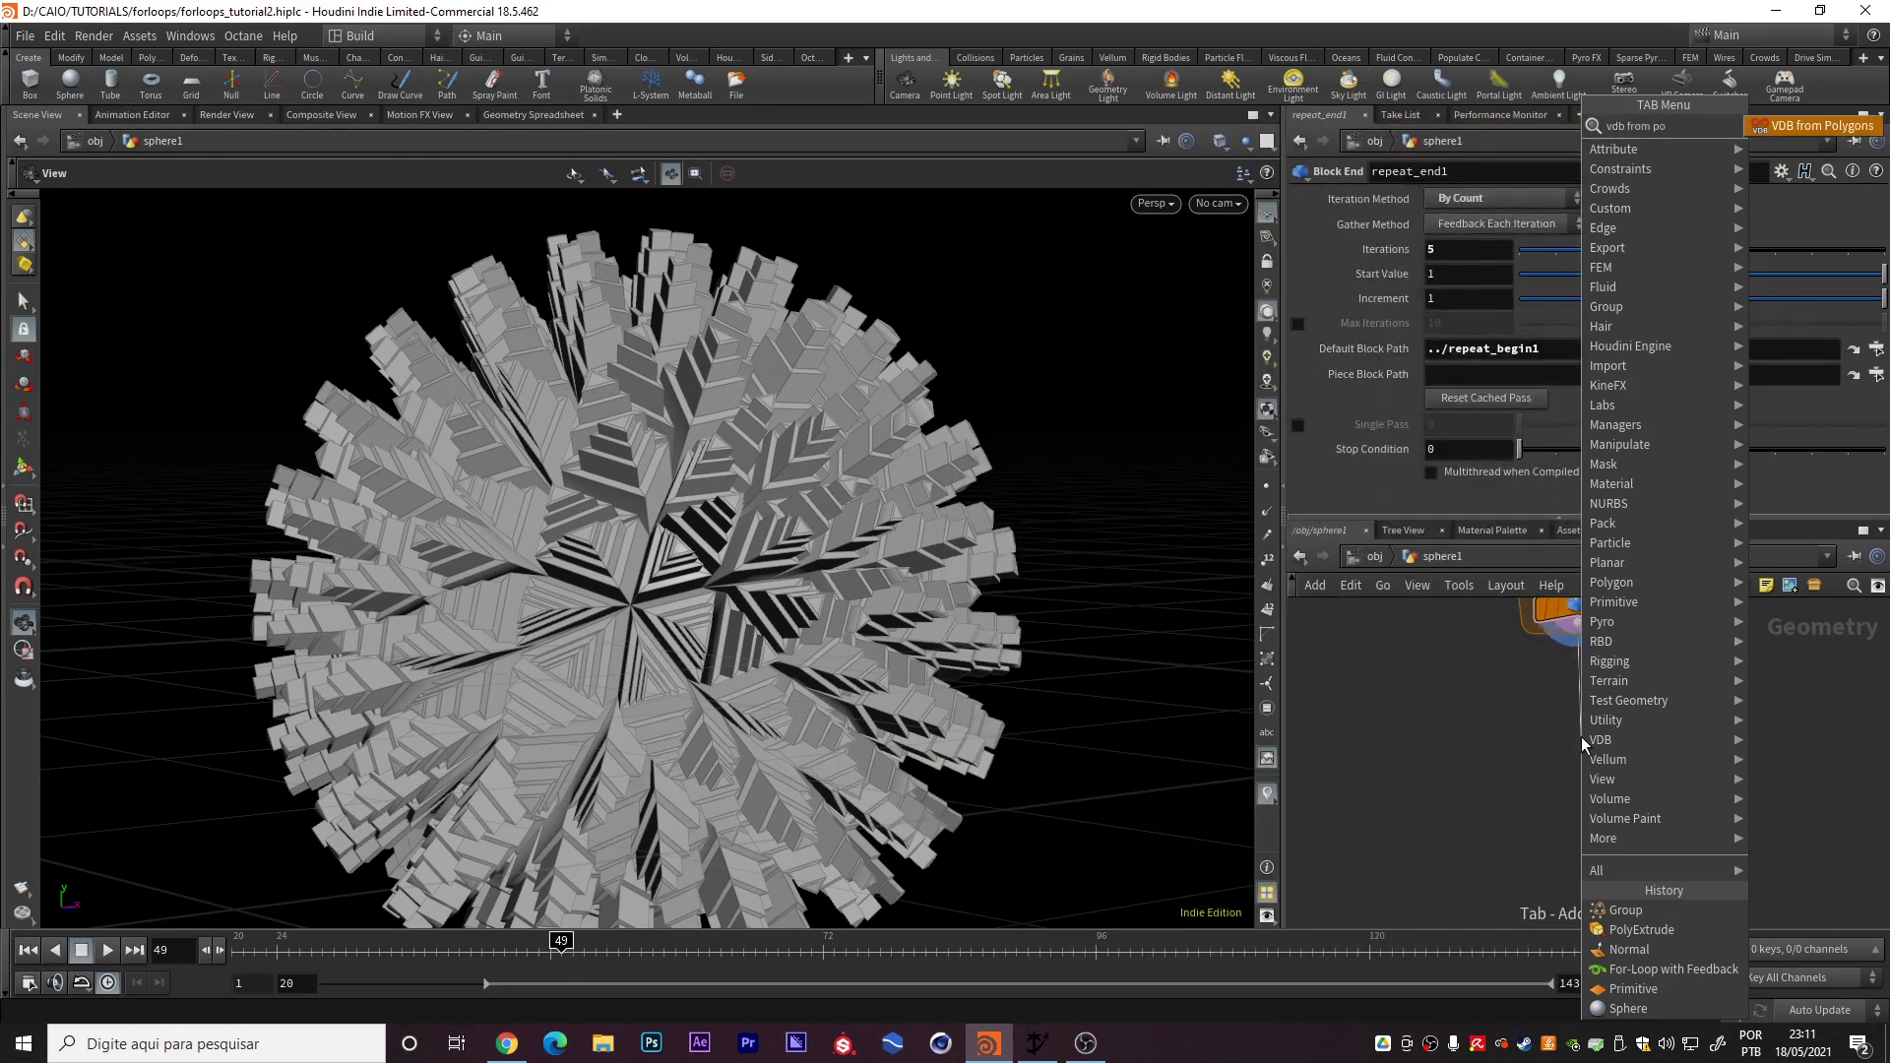
key(Return)
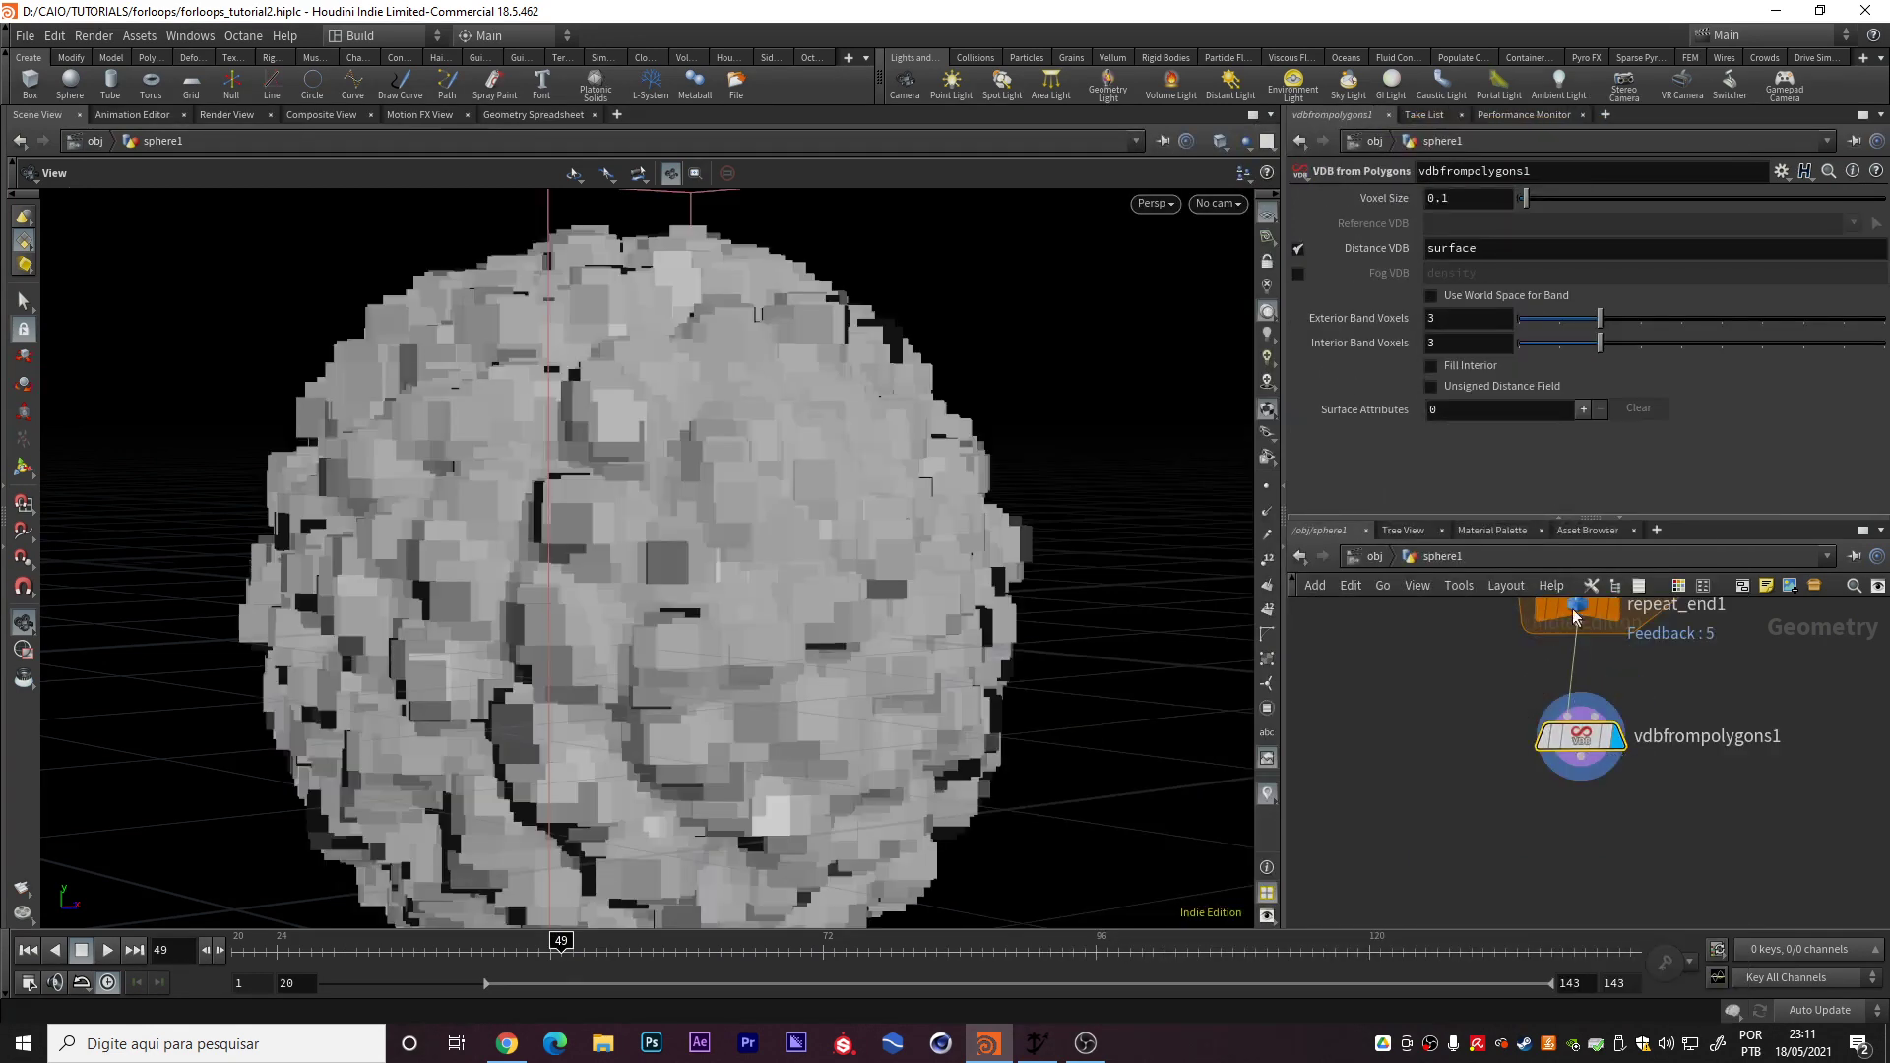
Set the VDB from Polygons node's Voxel Size to 0.02
click(1460, 198)
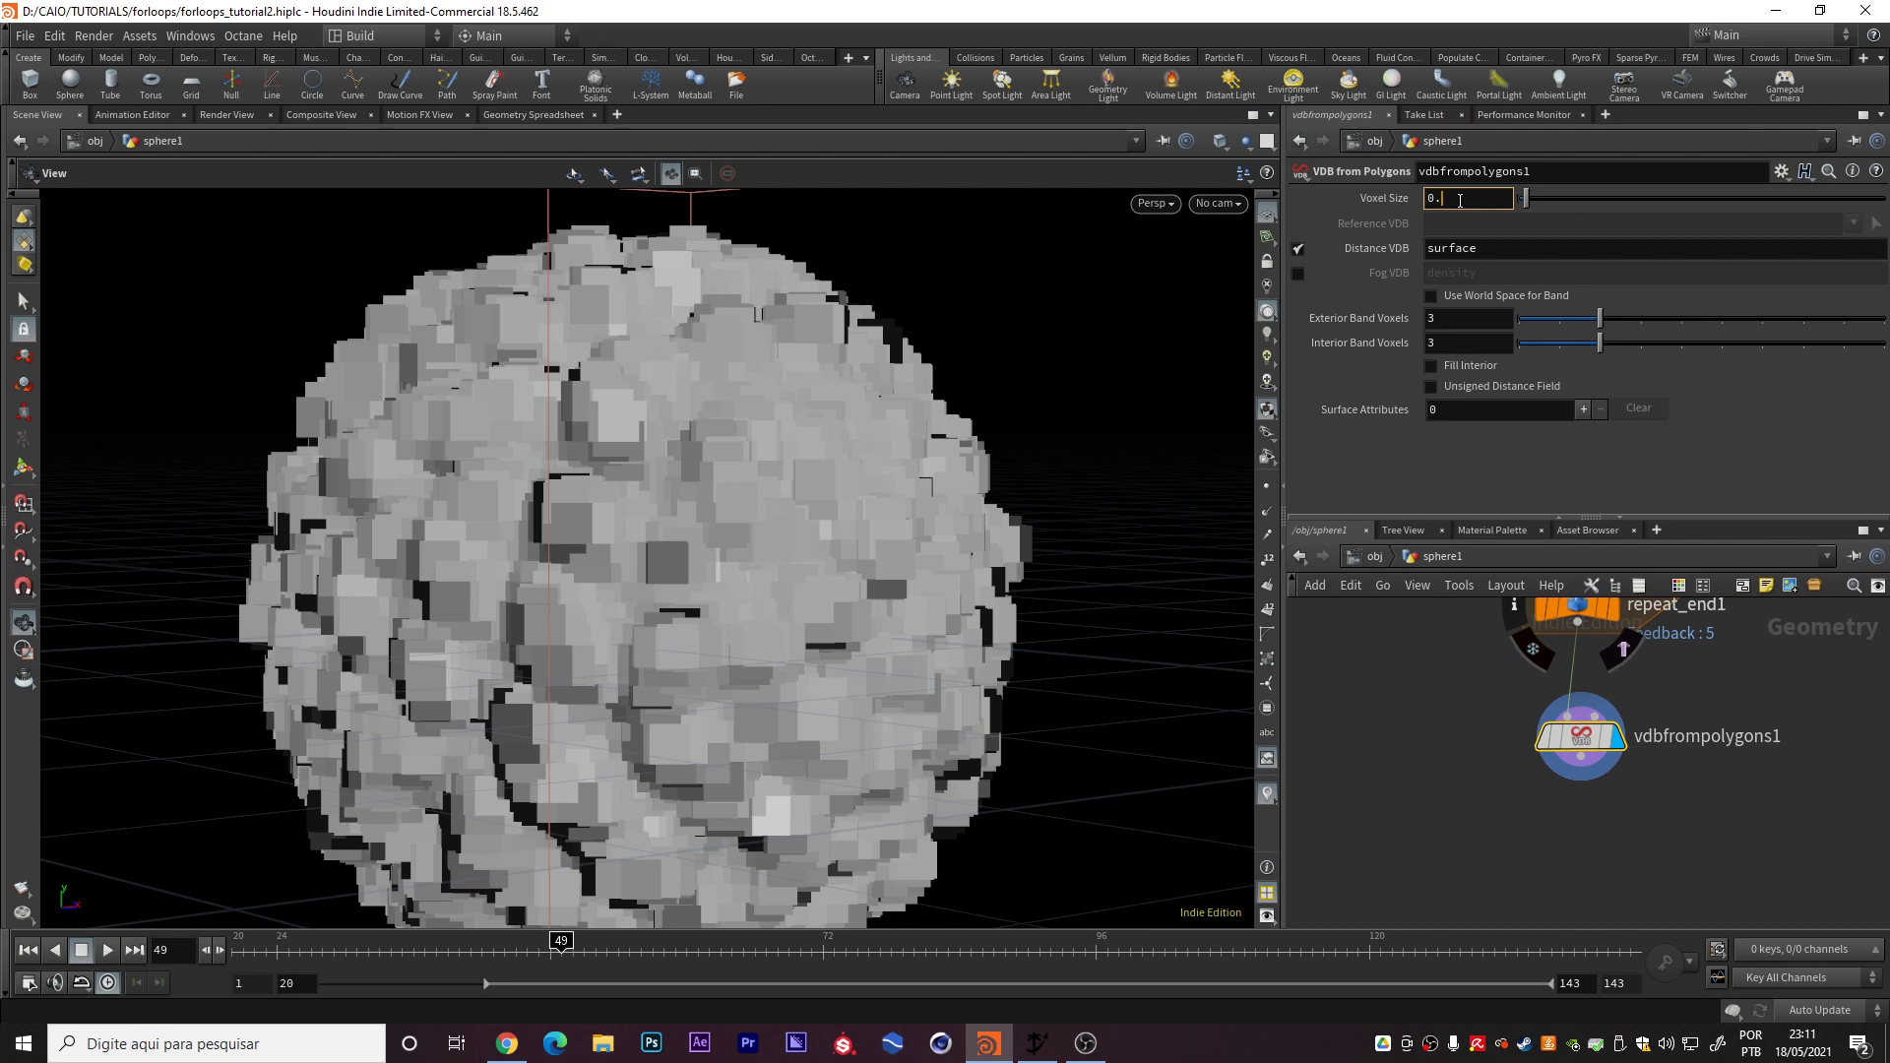
text(0.02)
key(Return)
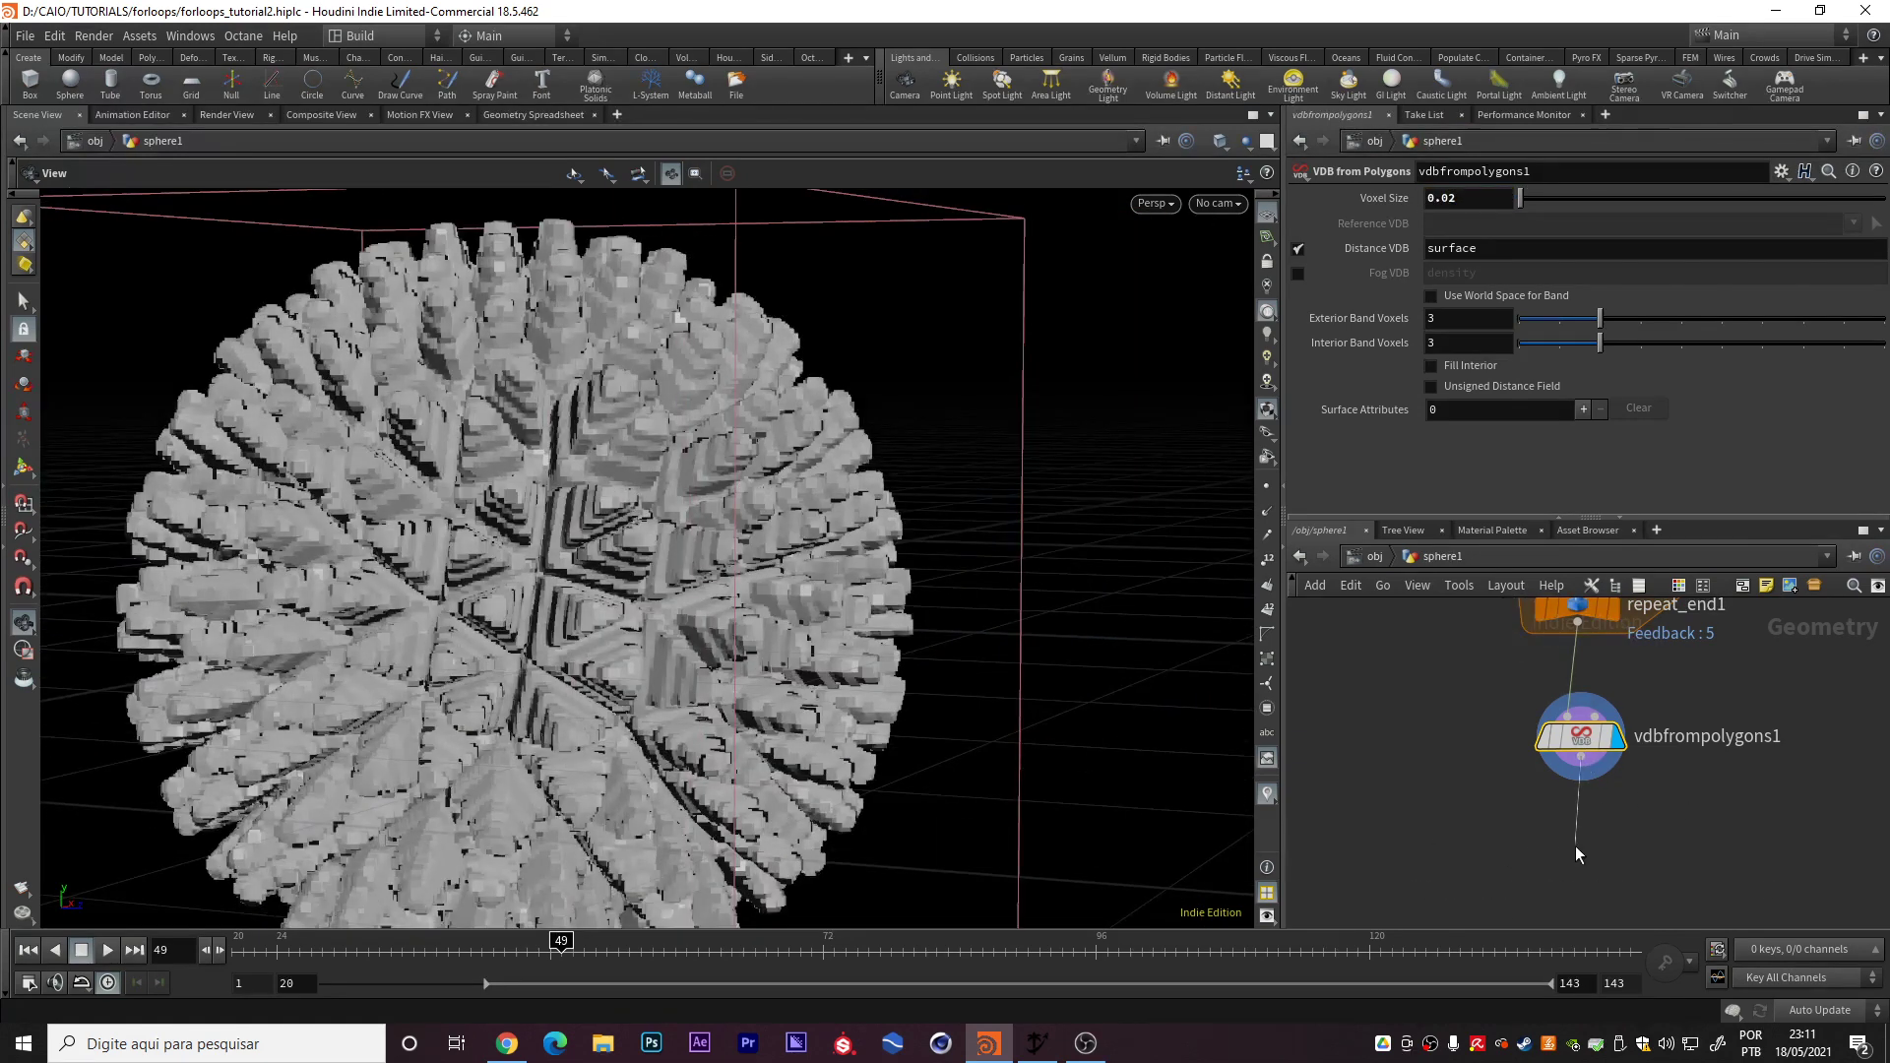
Add and display a VDB Smooth SDF node after vdbfrompolygons1, with its Operation set to Mean Curvature Flow
click(1581, 766)
key(Tab)
text(vdb smo)
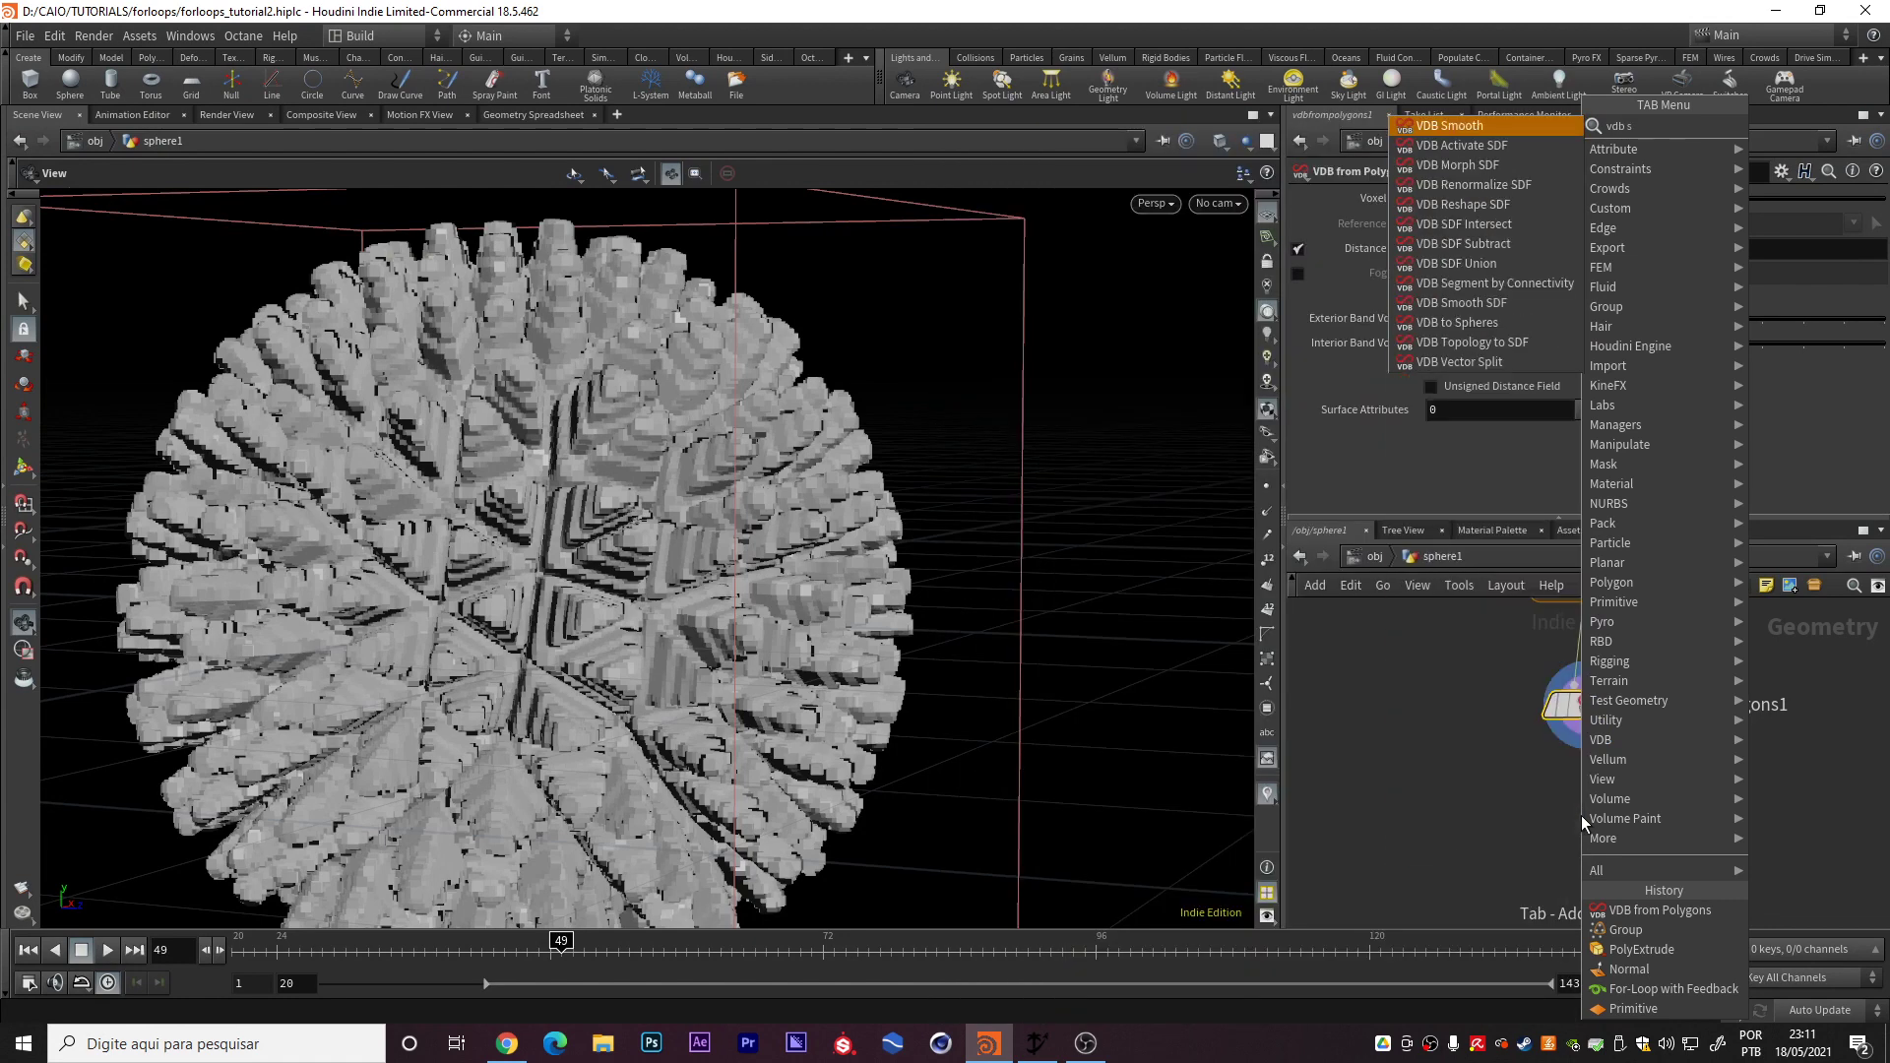
key(Down)
key(Return)
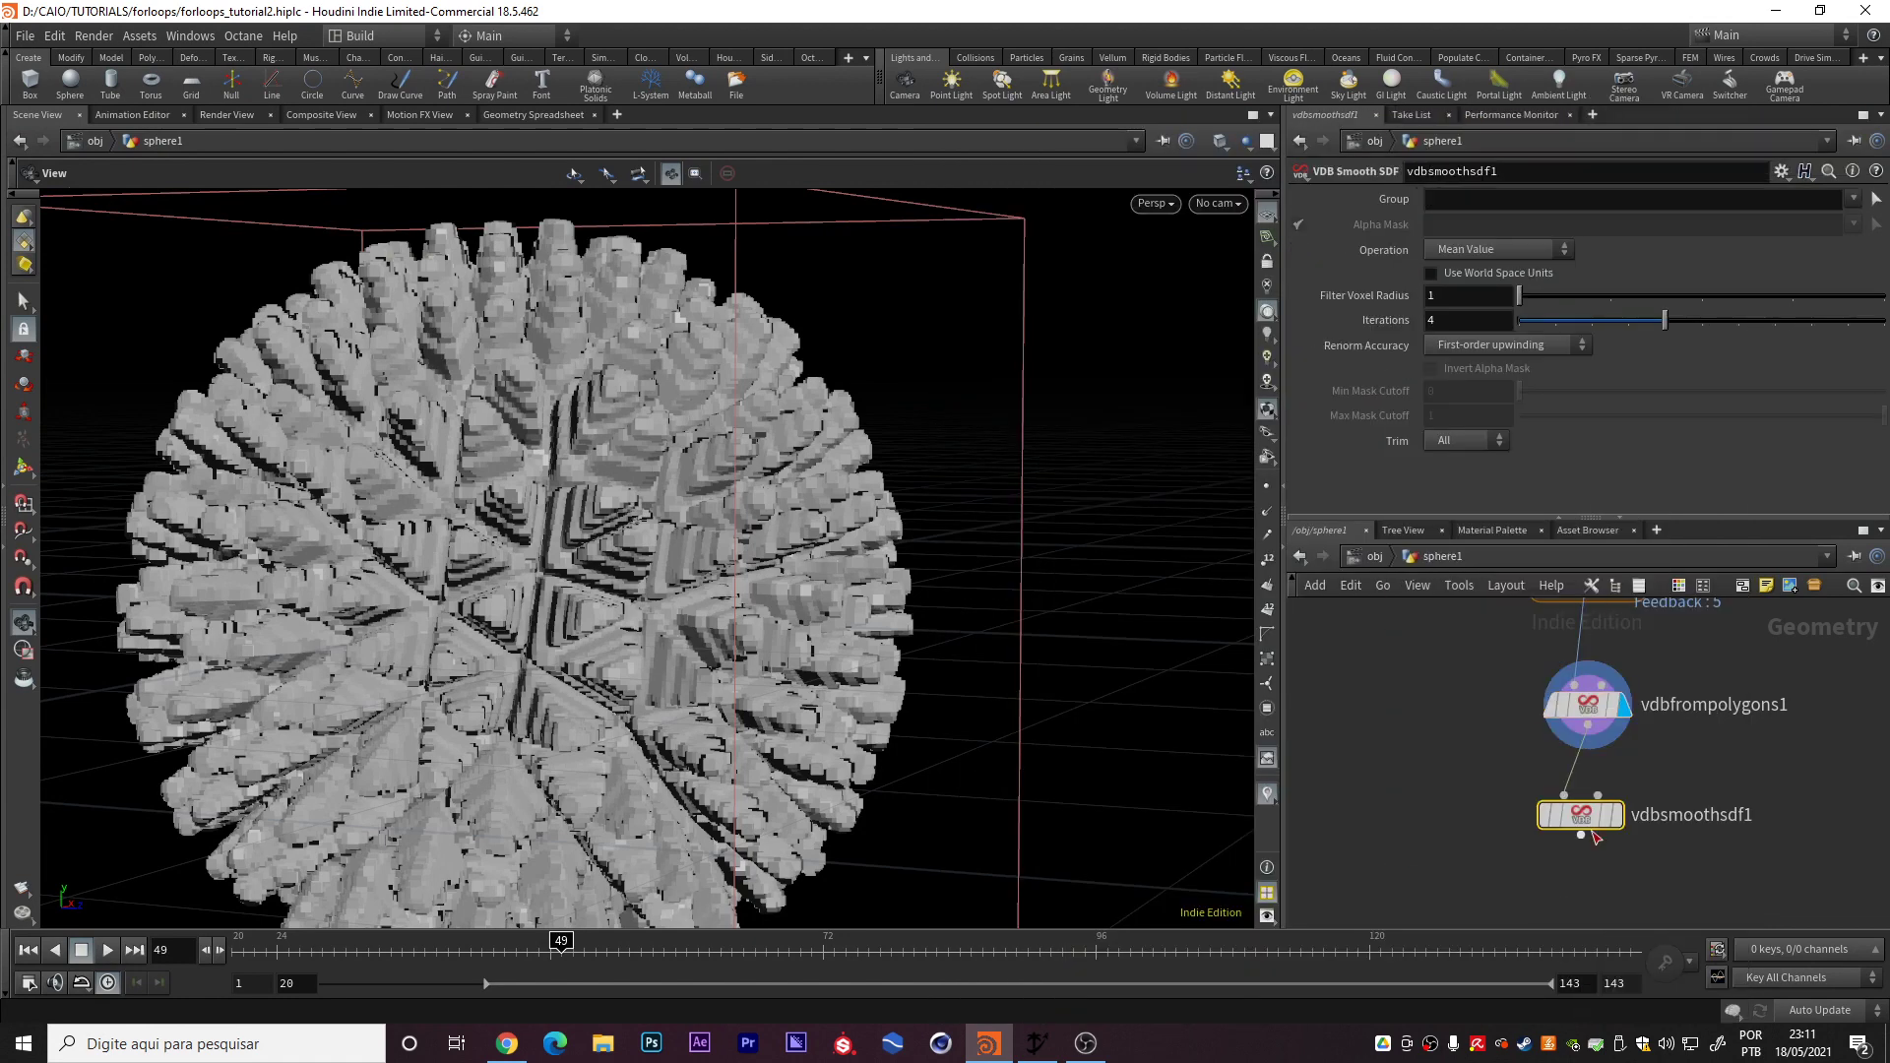
click(1618, 817)
drag(1584, 815, 1611, 805)
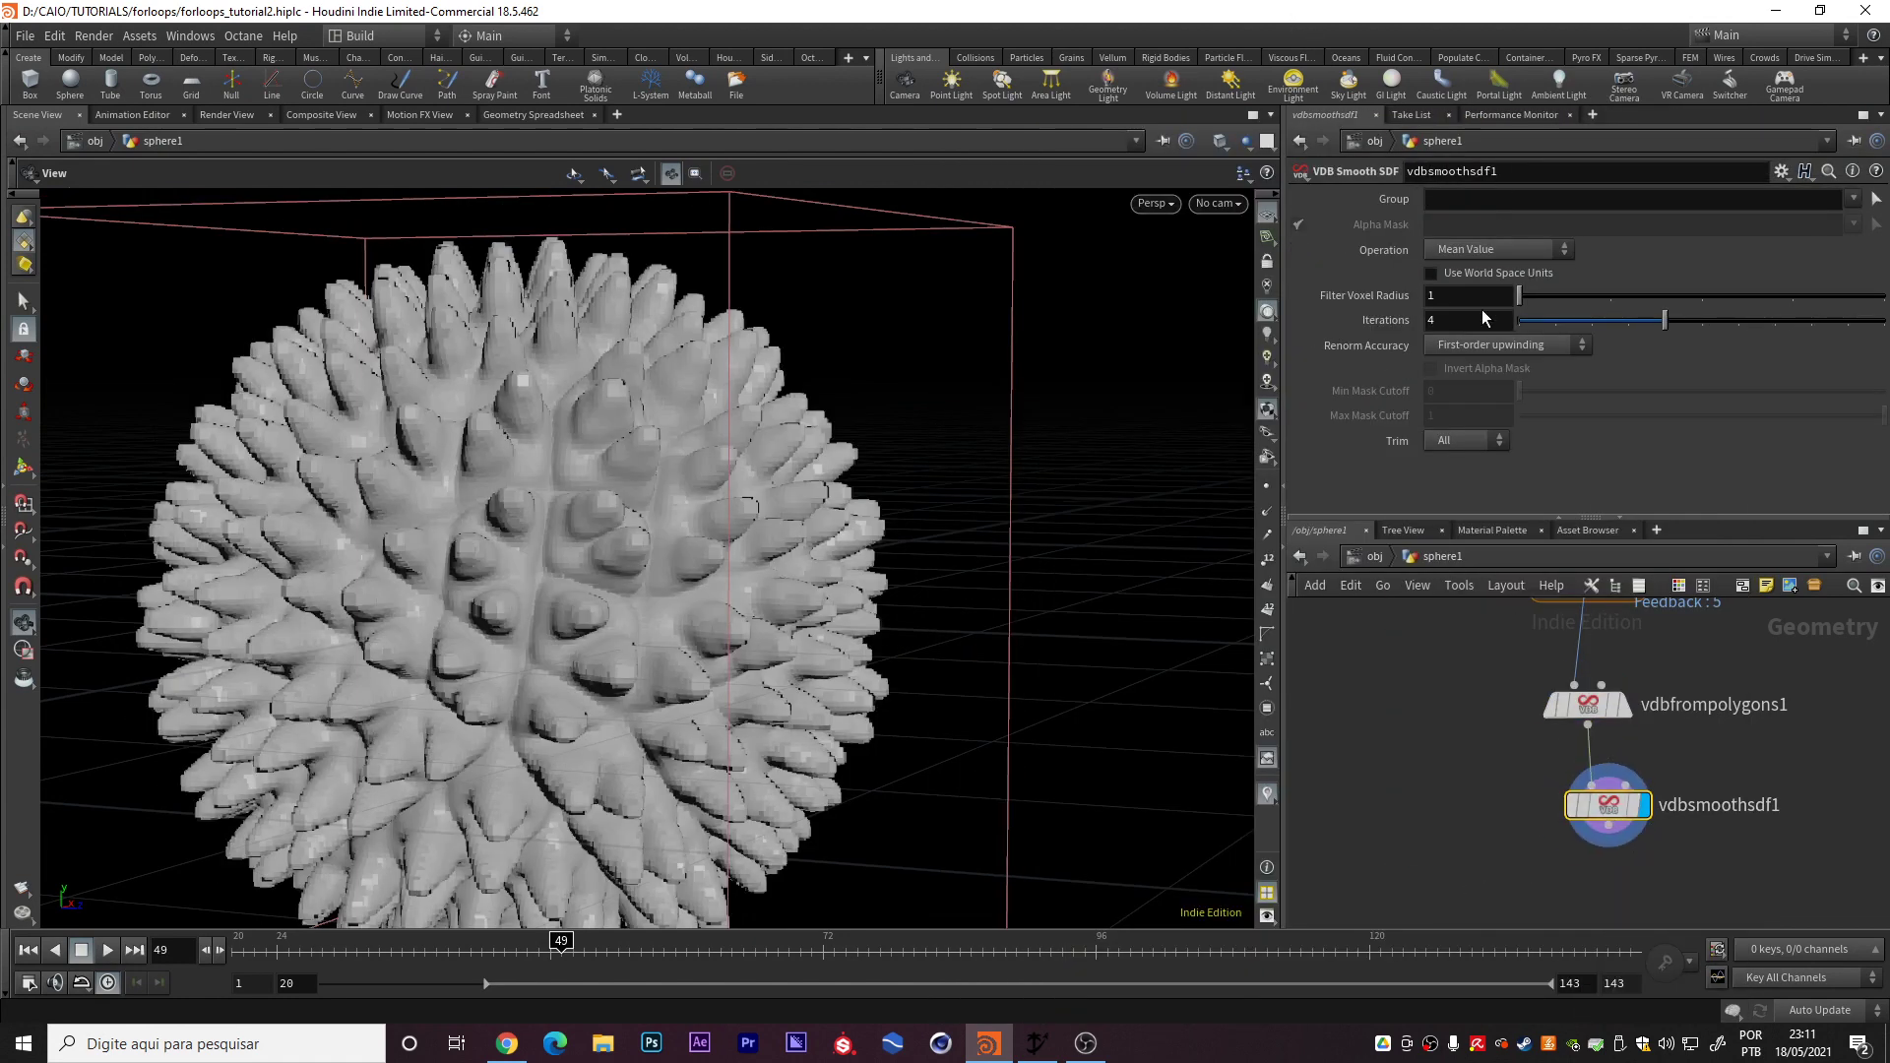
click(1492, 252)
click(1499, 333)
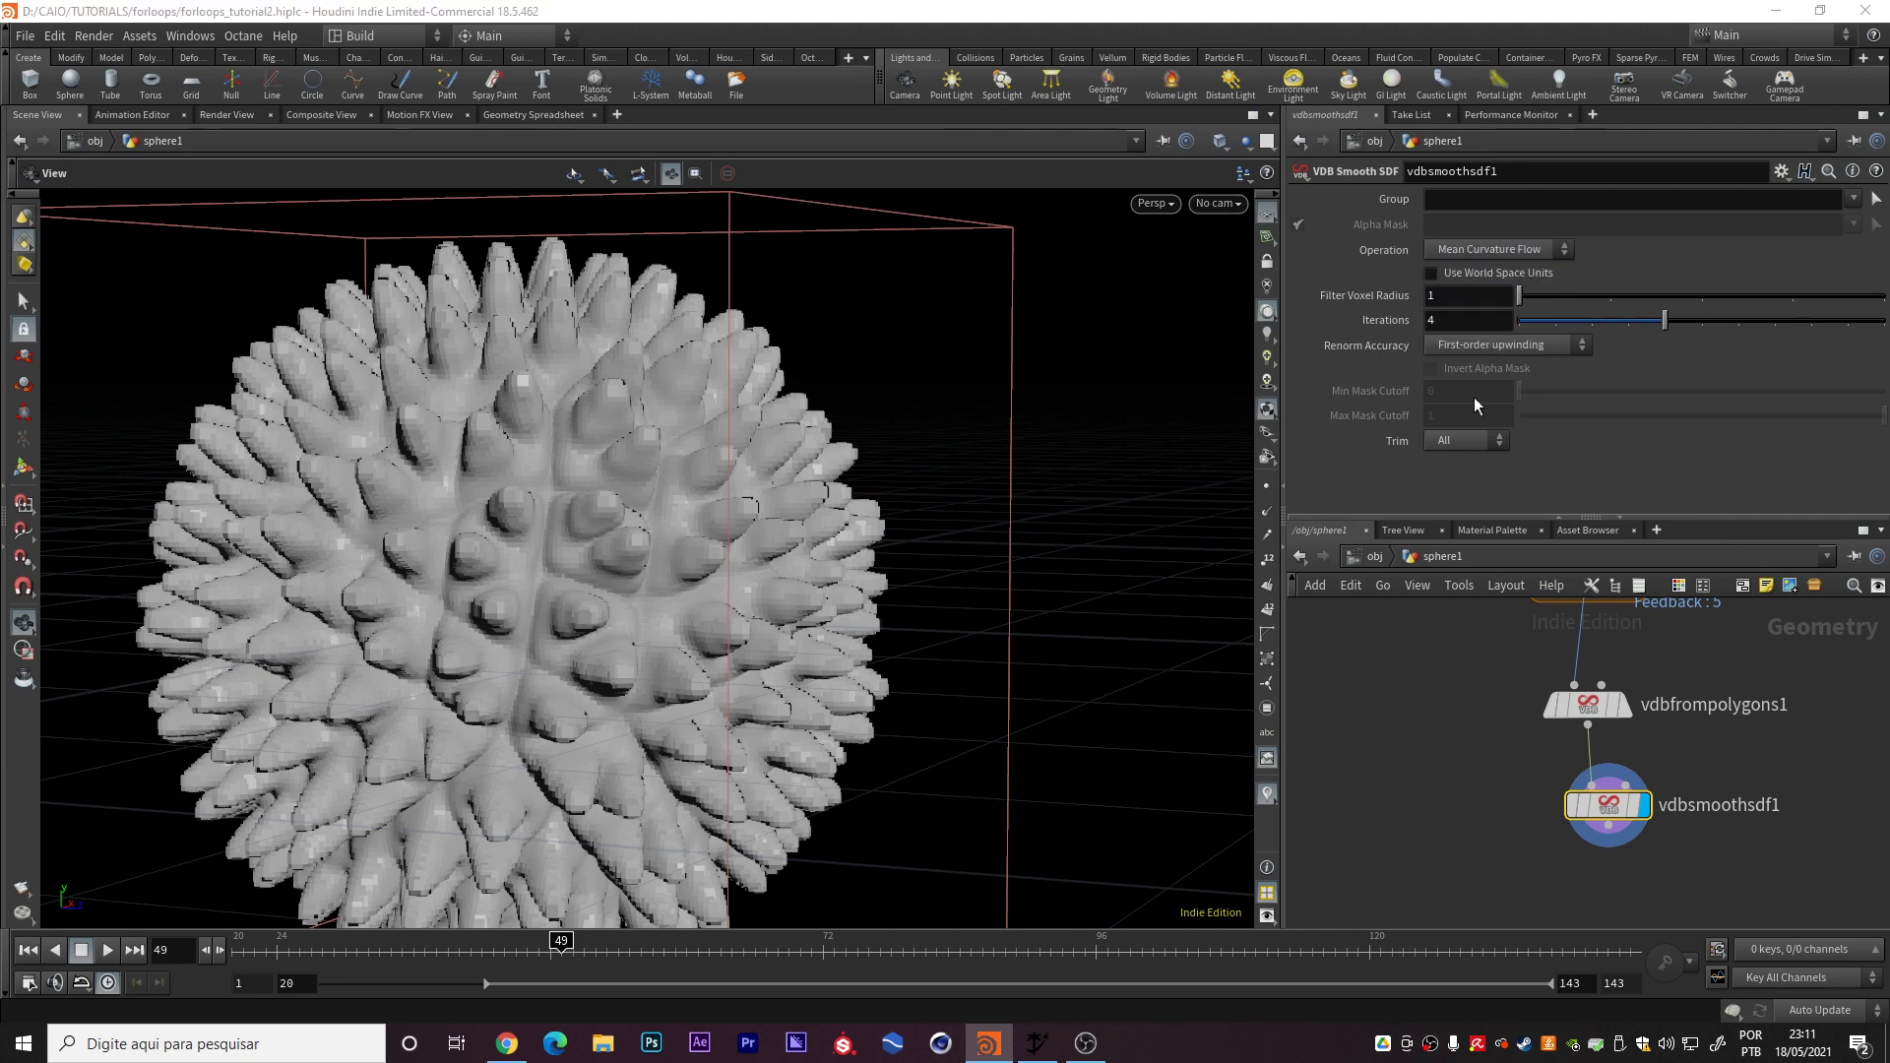
Add and display a Convert VDB node after the smoothing node, convert to Polygons and inspect the resulting mesh
key(Tab)
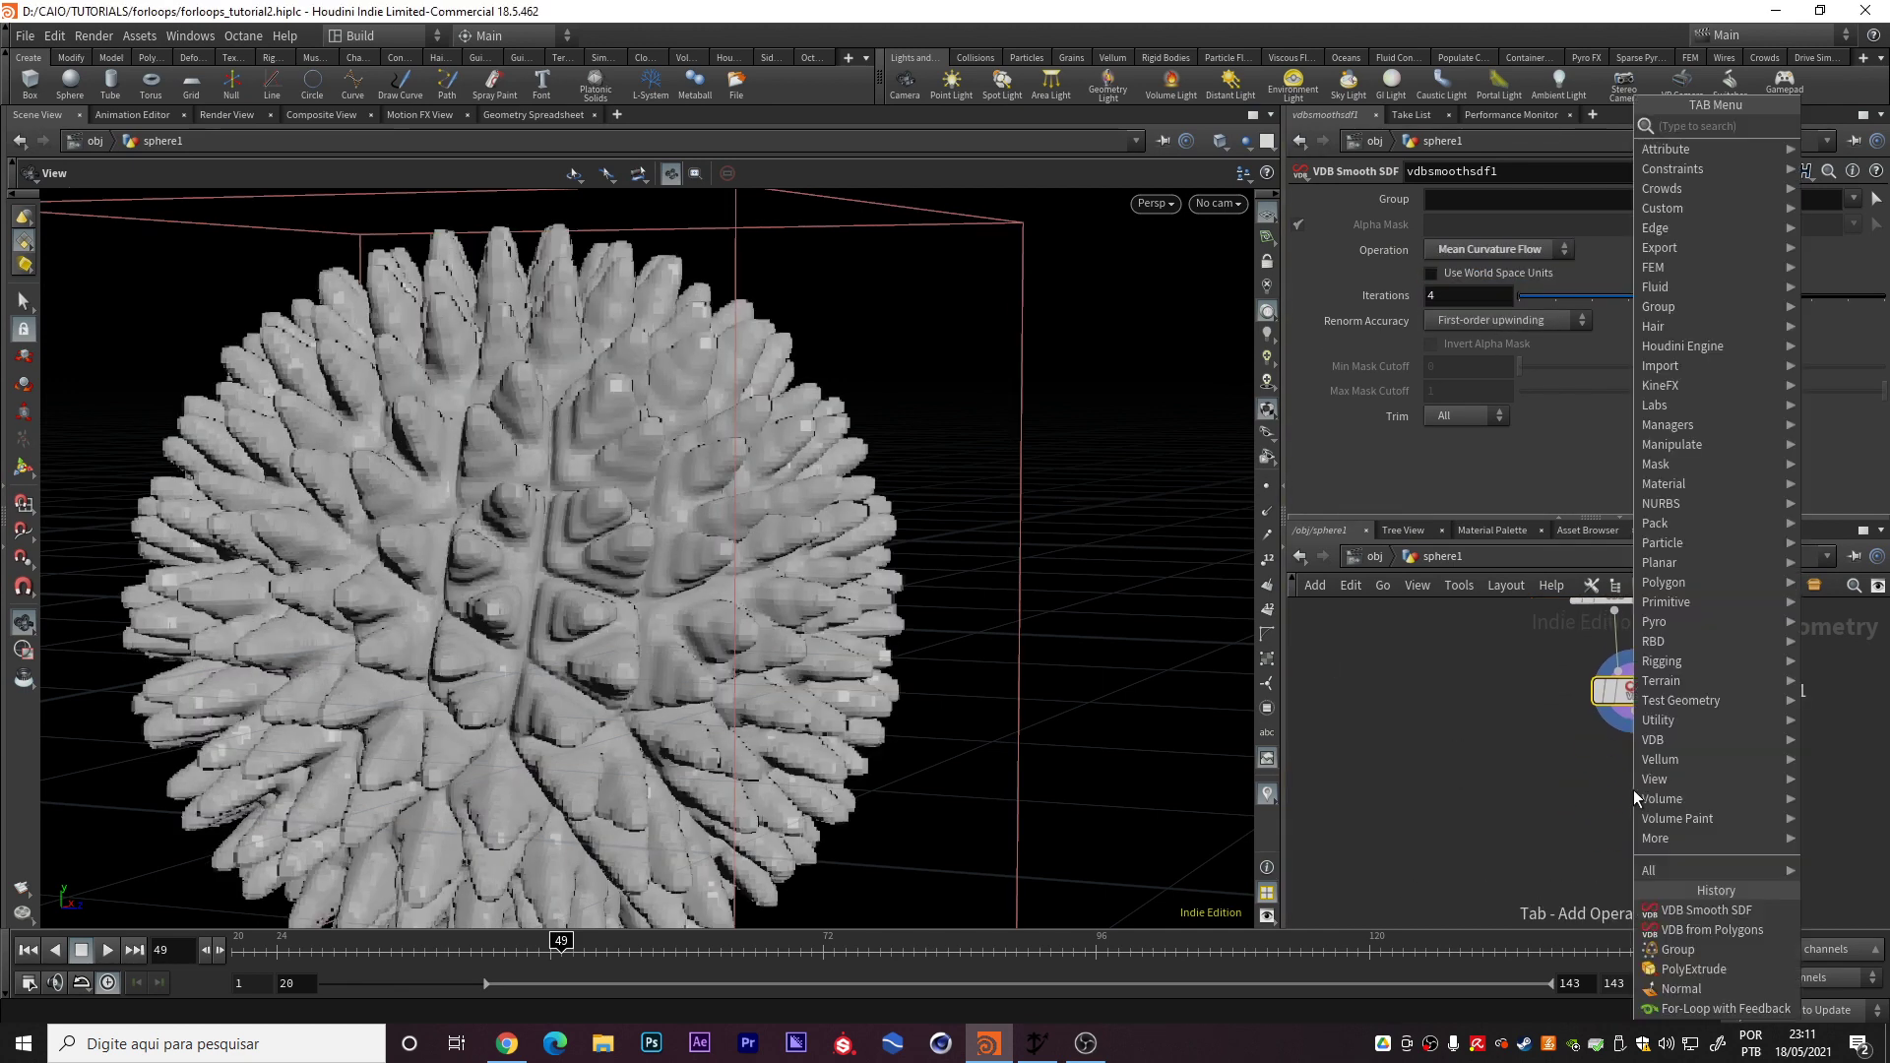
text(convert vd)
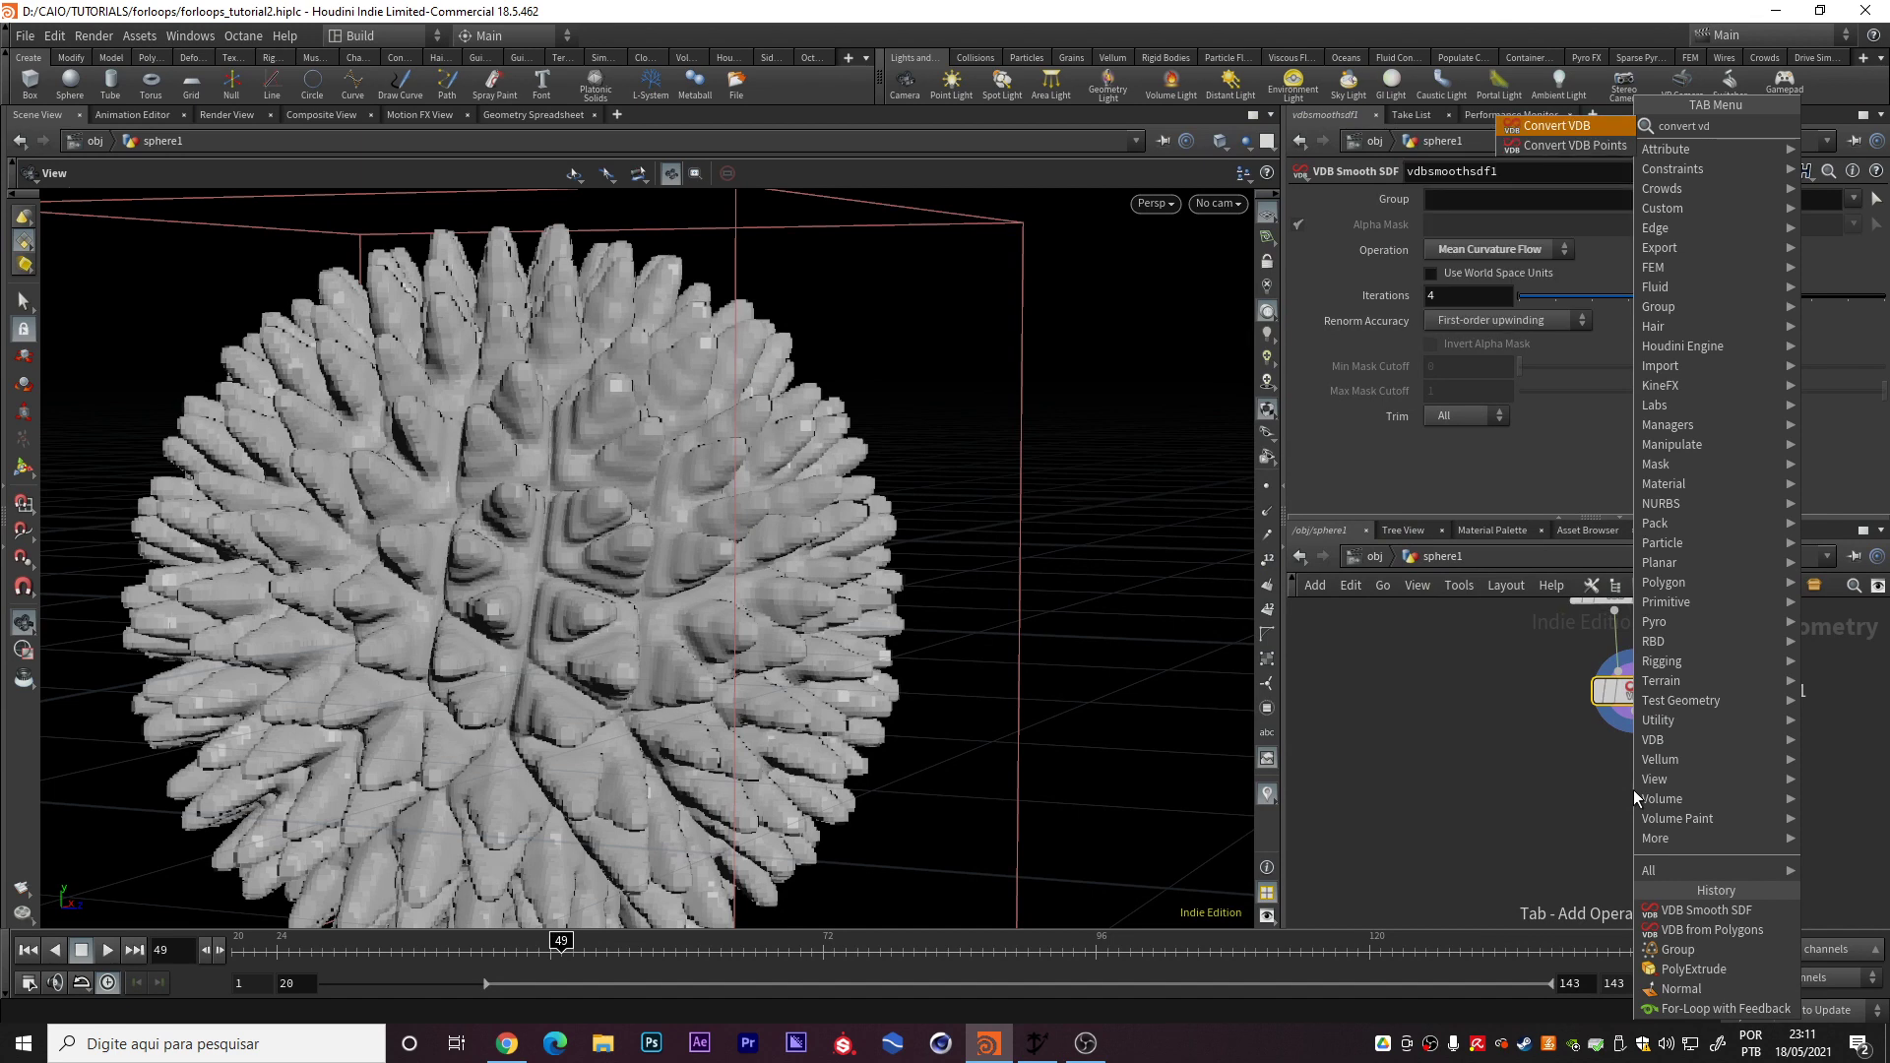
key(Return)
click(1633, 790)
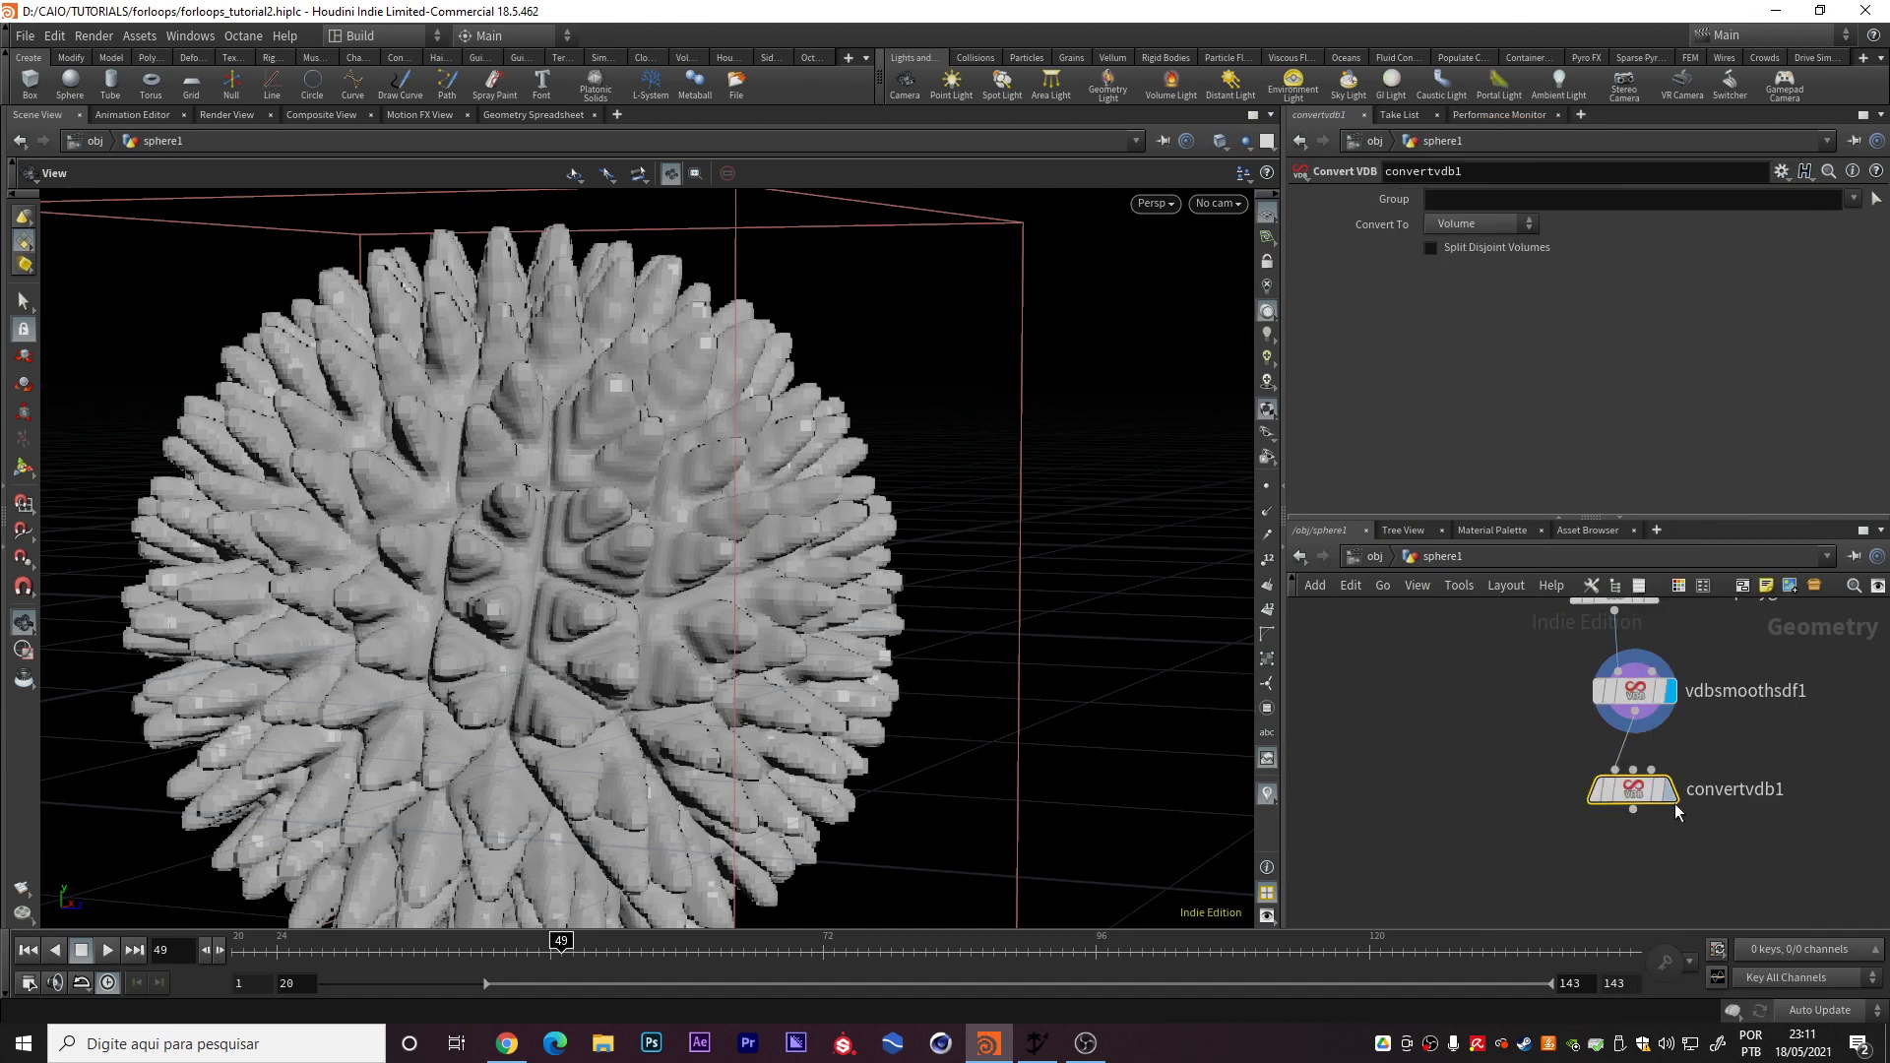
click(1474, 225)
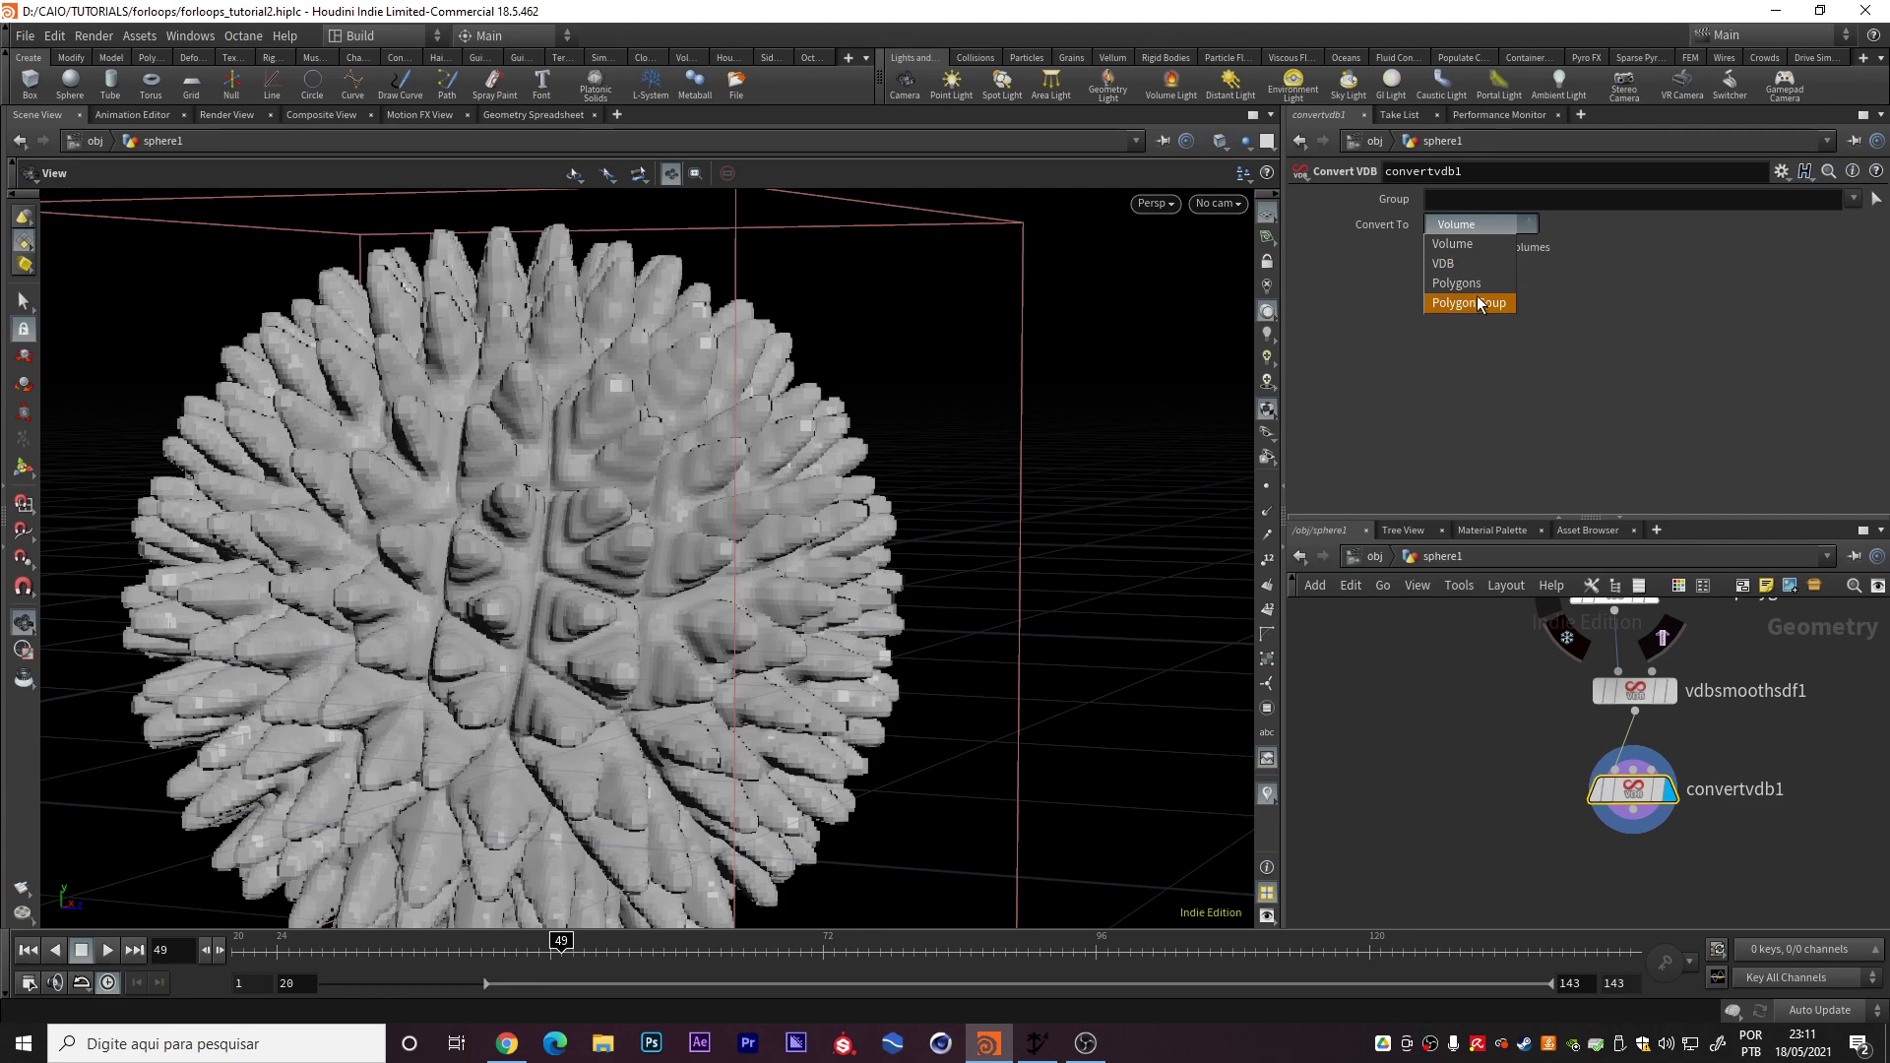
click(1473, 282)
drag(556, 506, 828, 476)
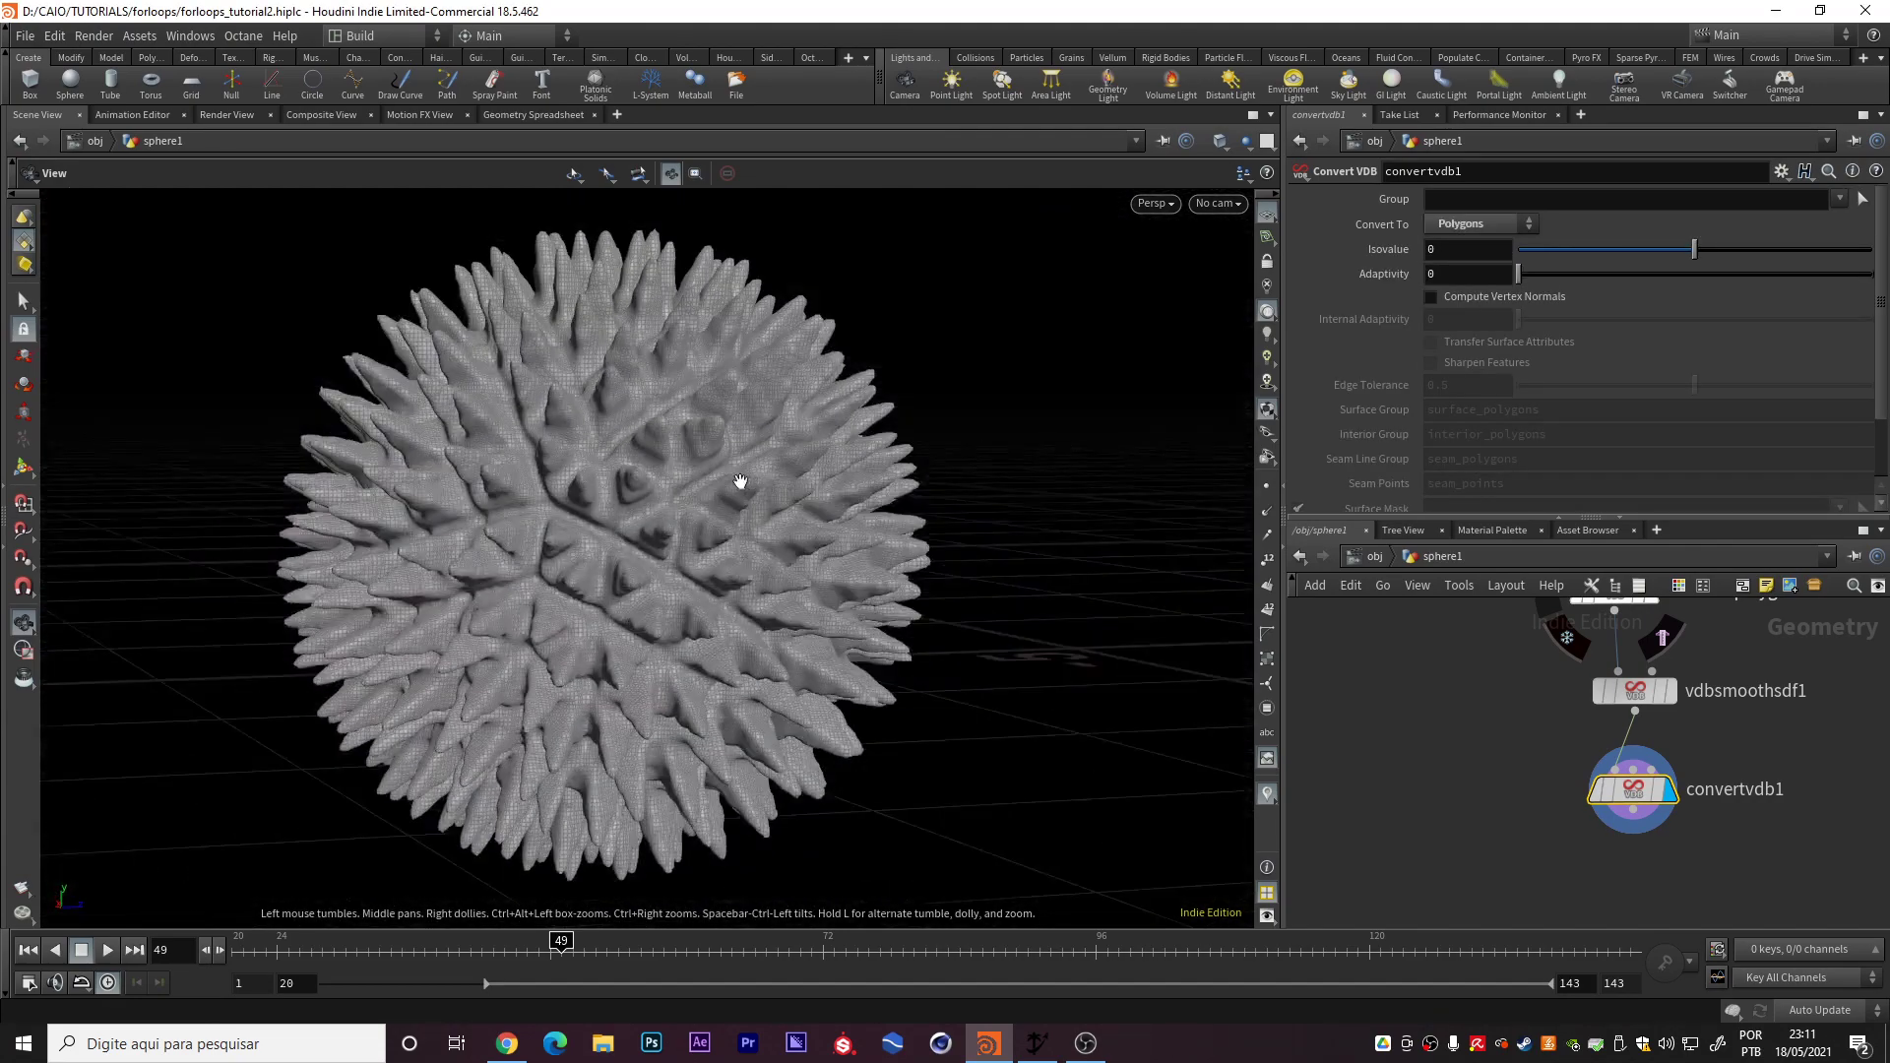
scroll(713, 492, up, 2)
drag(613, 508, 1076, 700)
scroll(1432, 685, down, 1)
Enter the sphere_object1 network and examine its spiked sphere and the node chain up to its source sphere
scroll(1457, 719, down, 5)
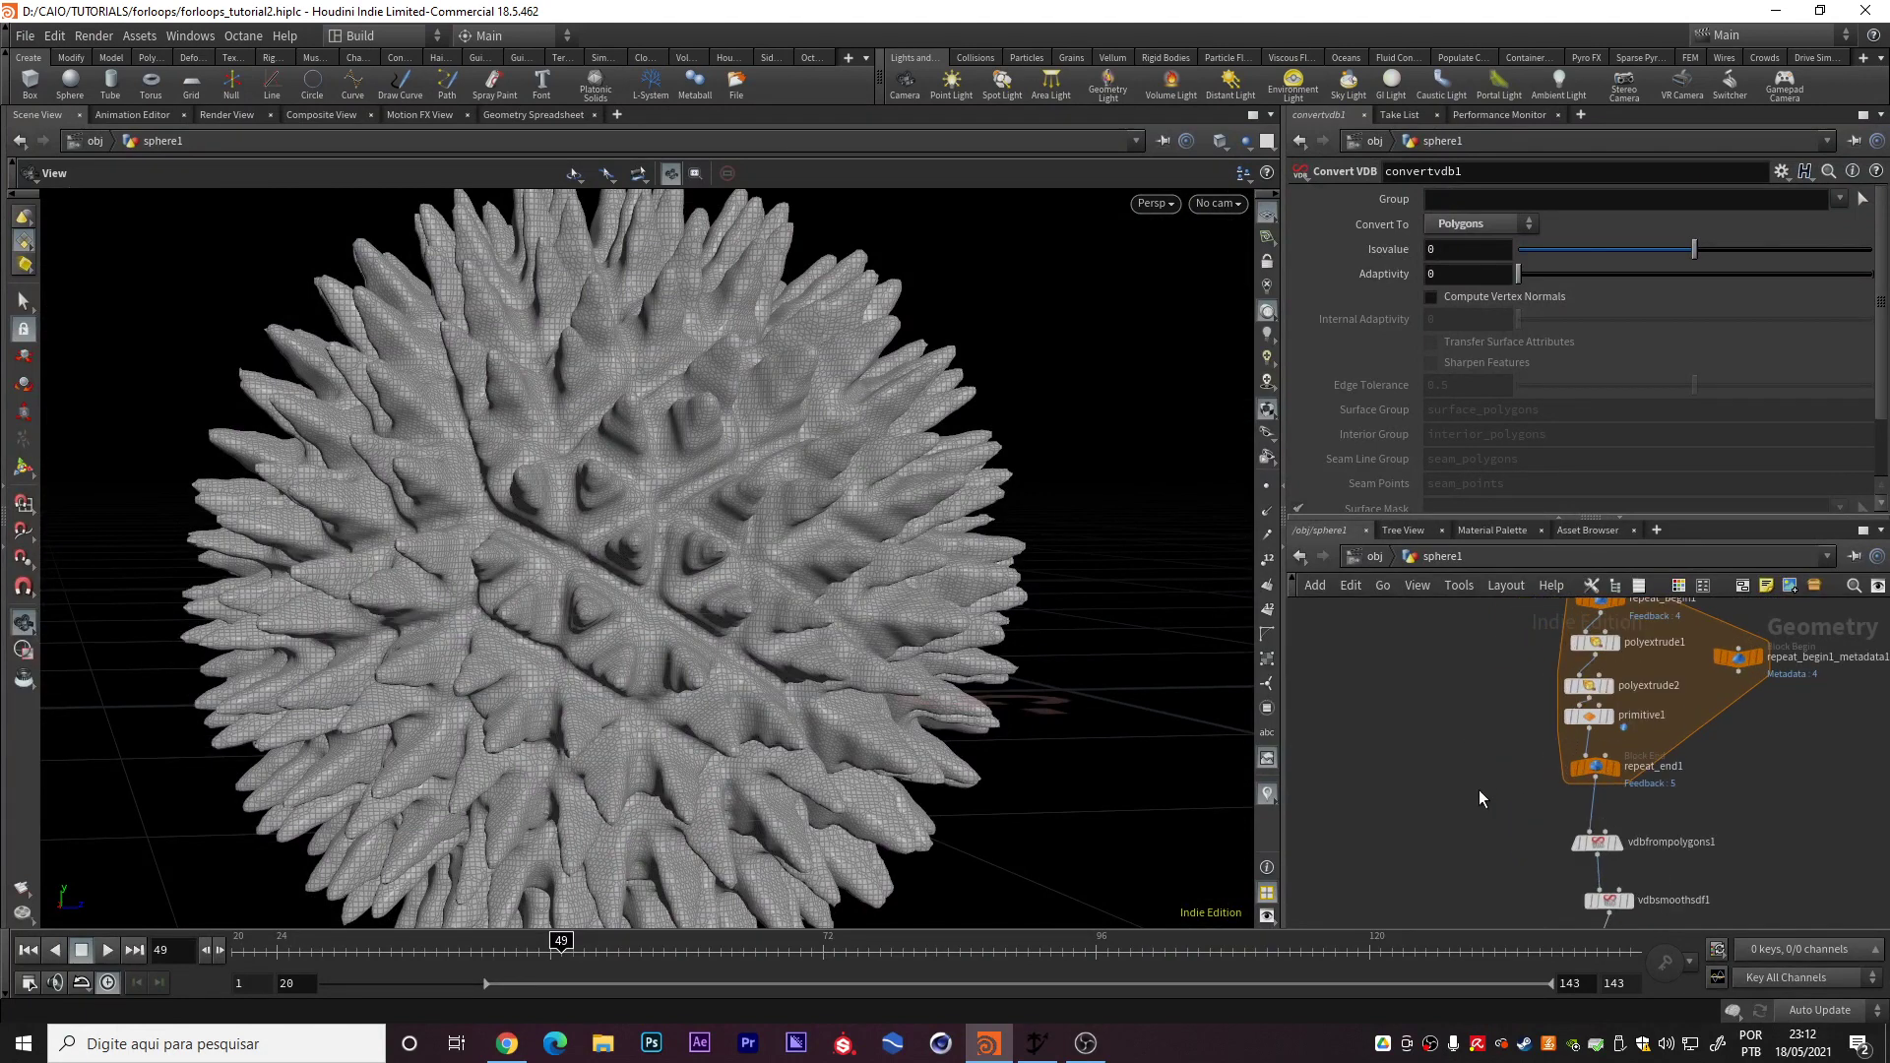
key(u)
double_click(1471, 848)
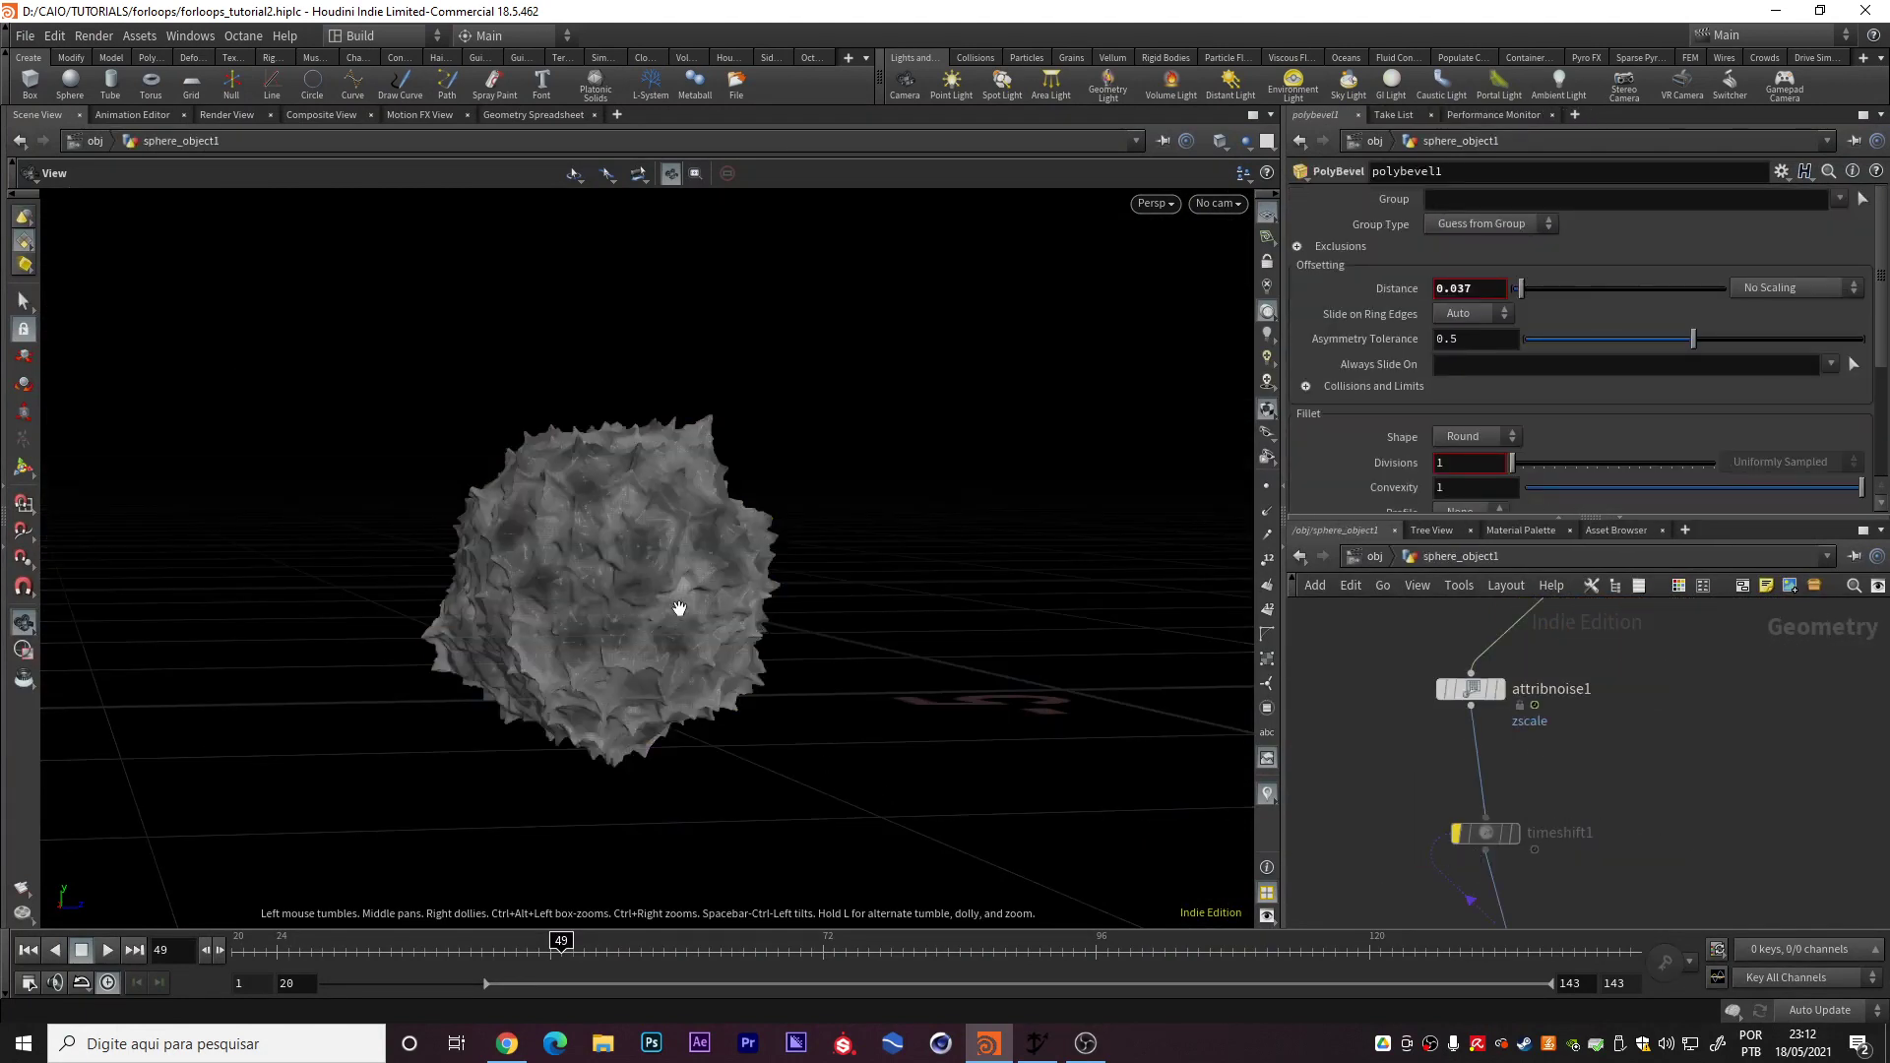
scroll(679, 607, up, 10)
scroll(1667, 725, down, 1)
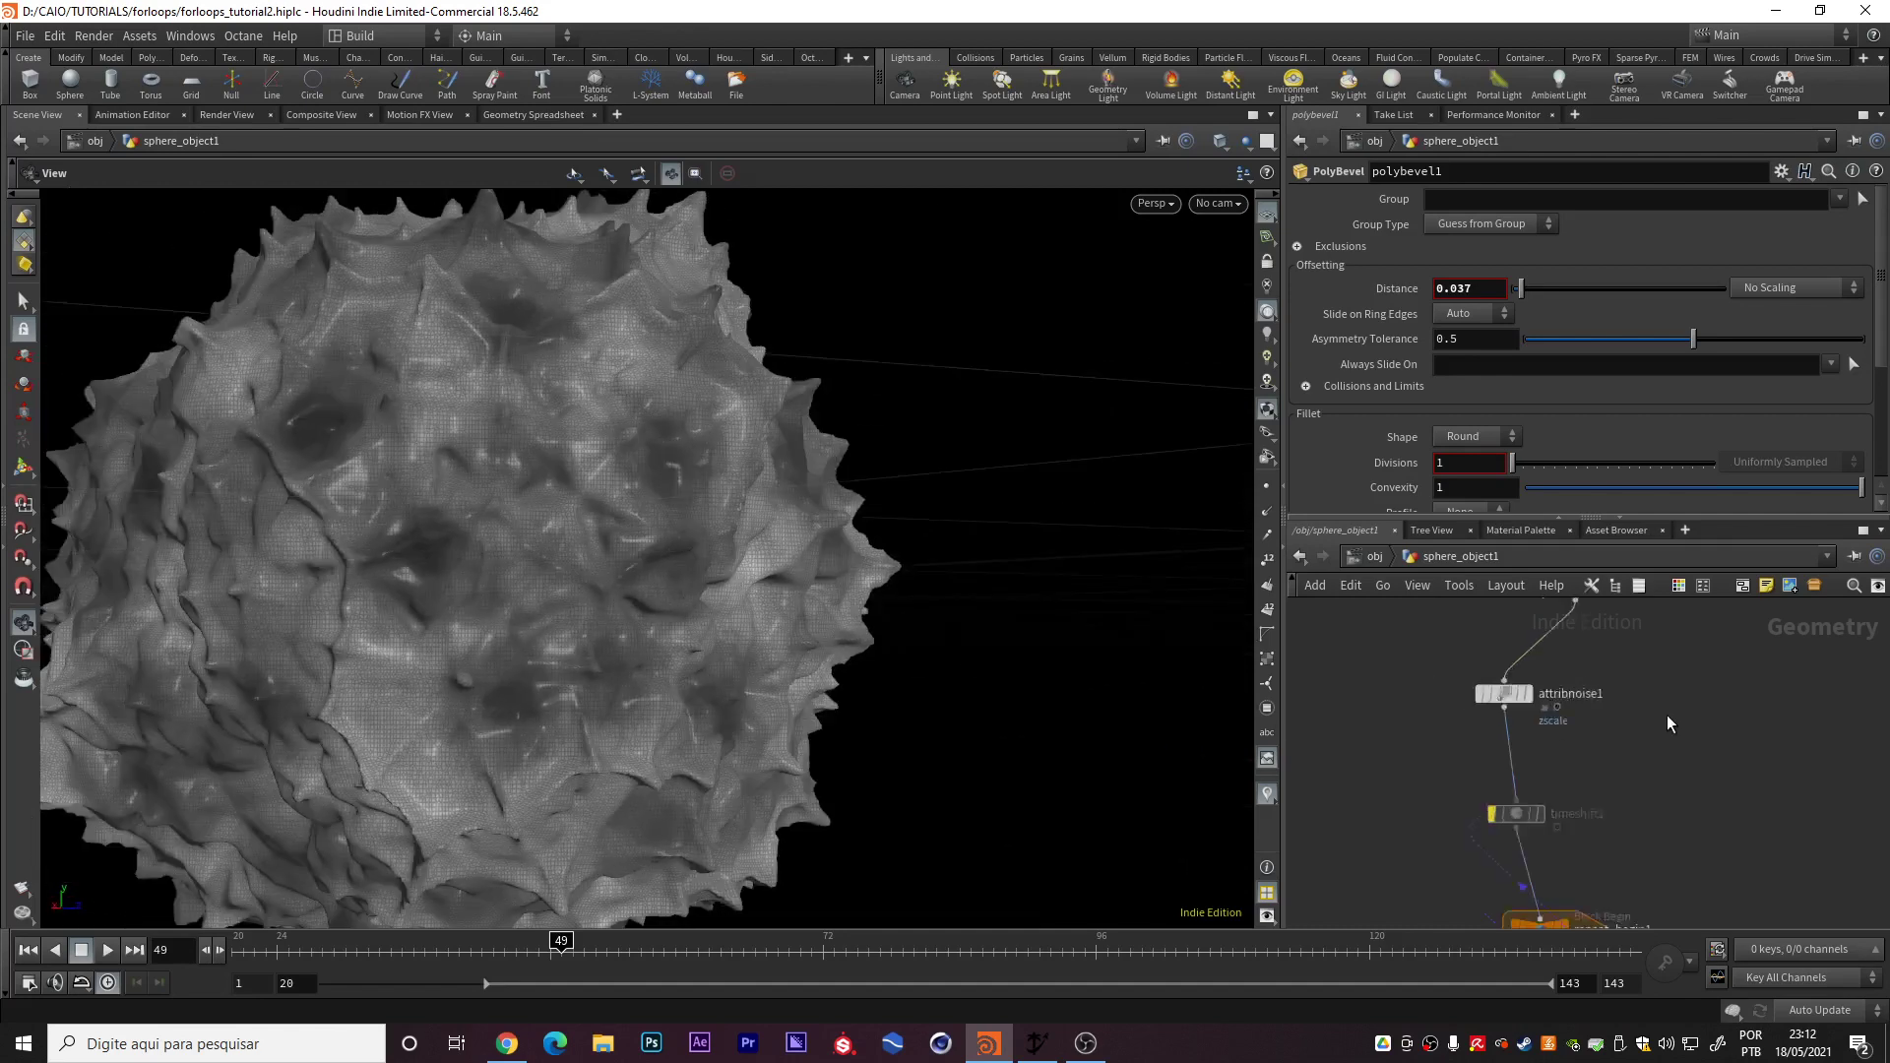
scroll(1668, 712, down, 4)
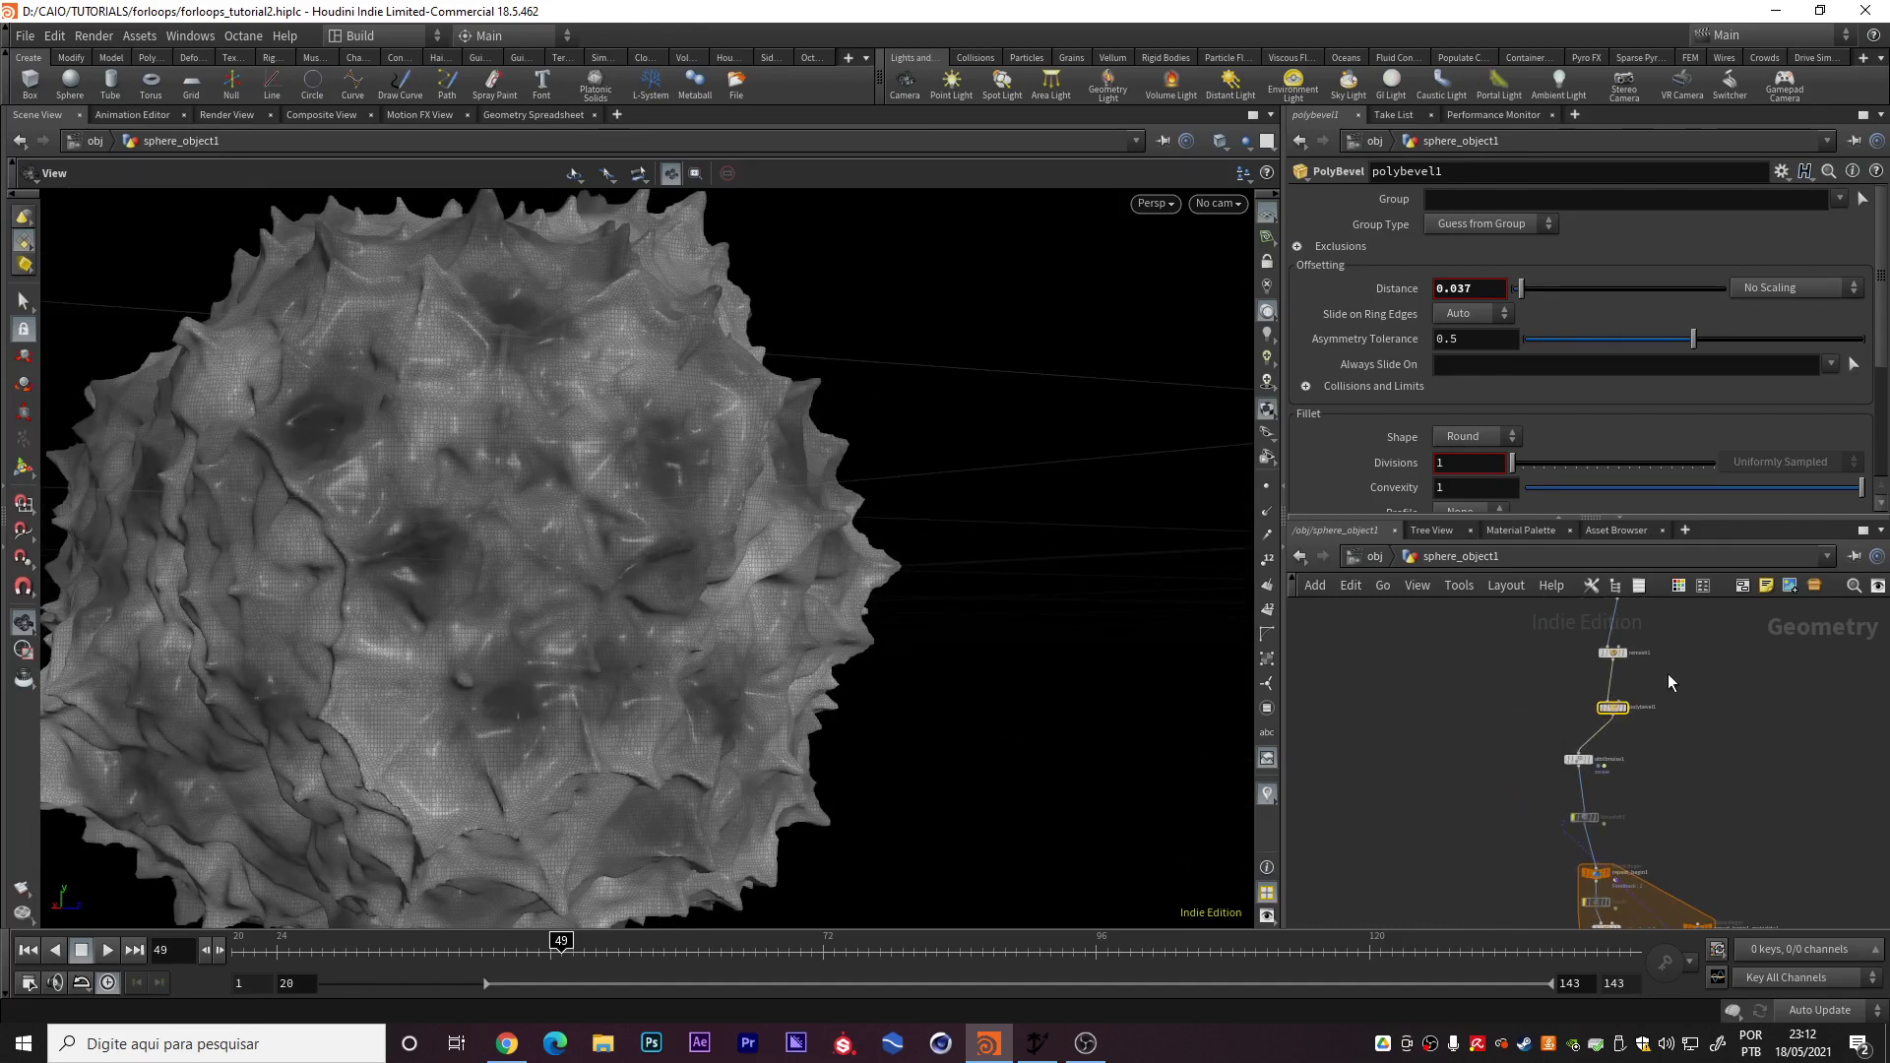
middle_drag(1660, 656, 1681, 731)
scroll(1666, 718, up, 5)
middle_drag(1660, 645, 1667, 764)
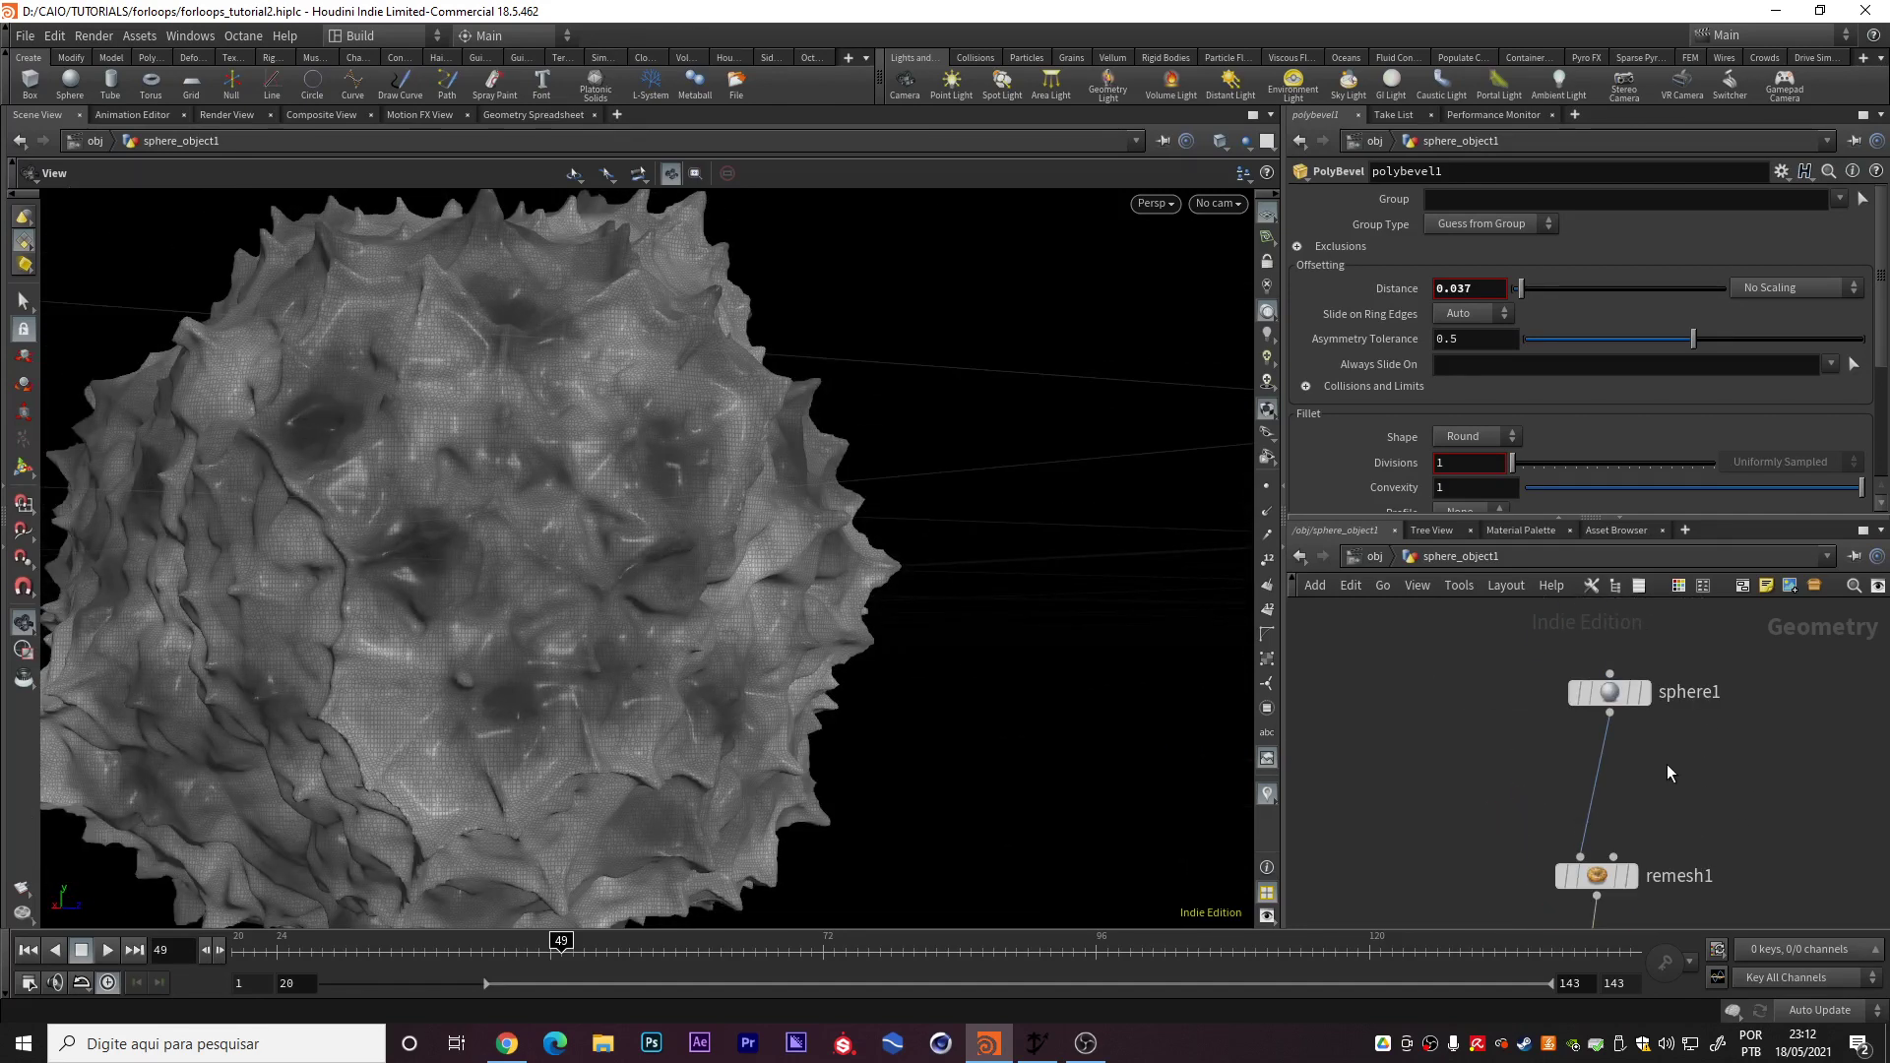
Review the sphere1 node's settings in sphere_object1 and display the remesh1 result with its parameters
click(1636, 695)
middle_drag(1662, 746, 1686, 647)
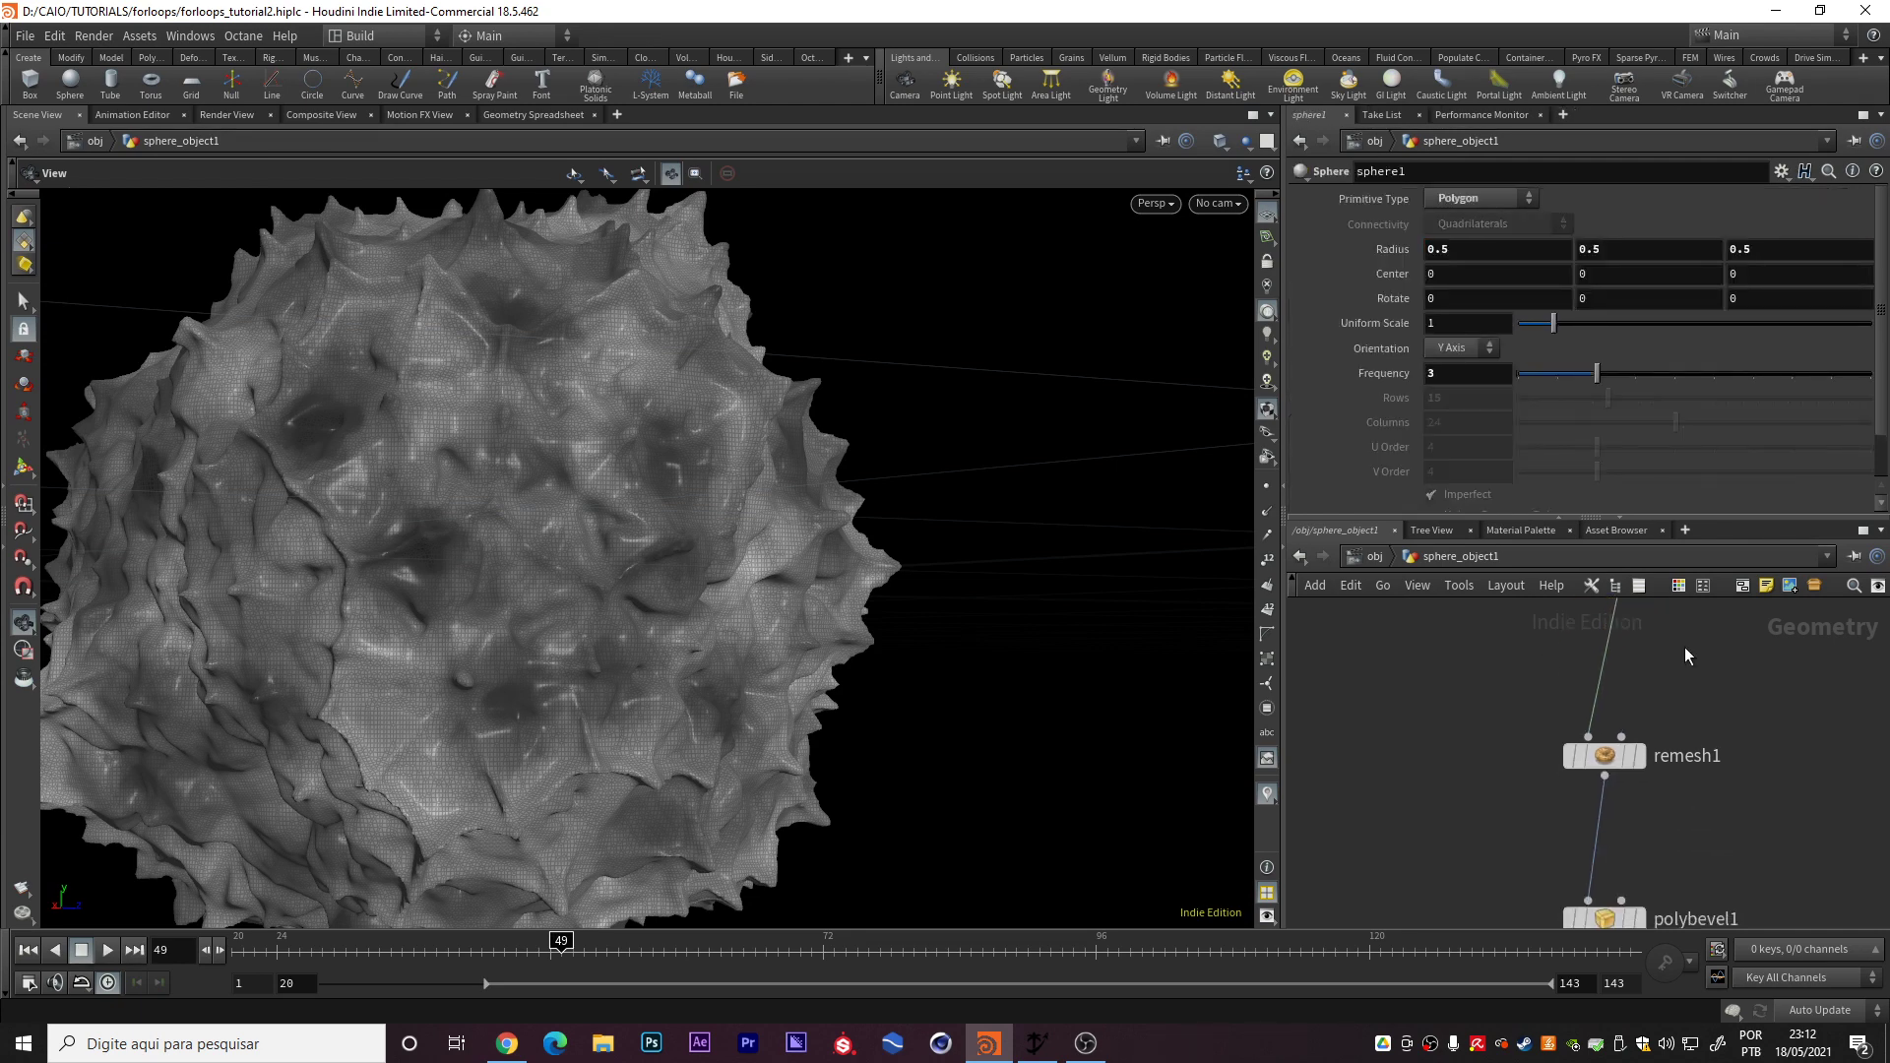
click(1650, 764)
click(1638, 758)
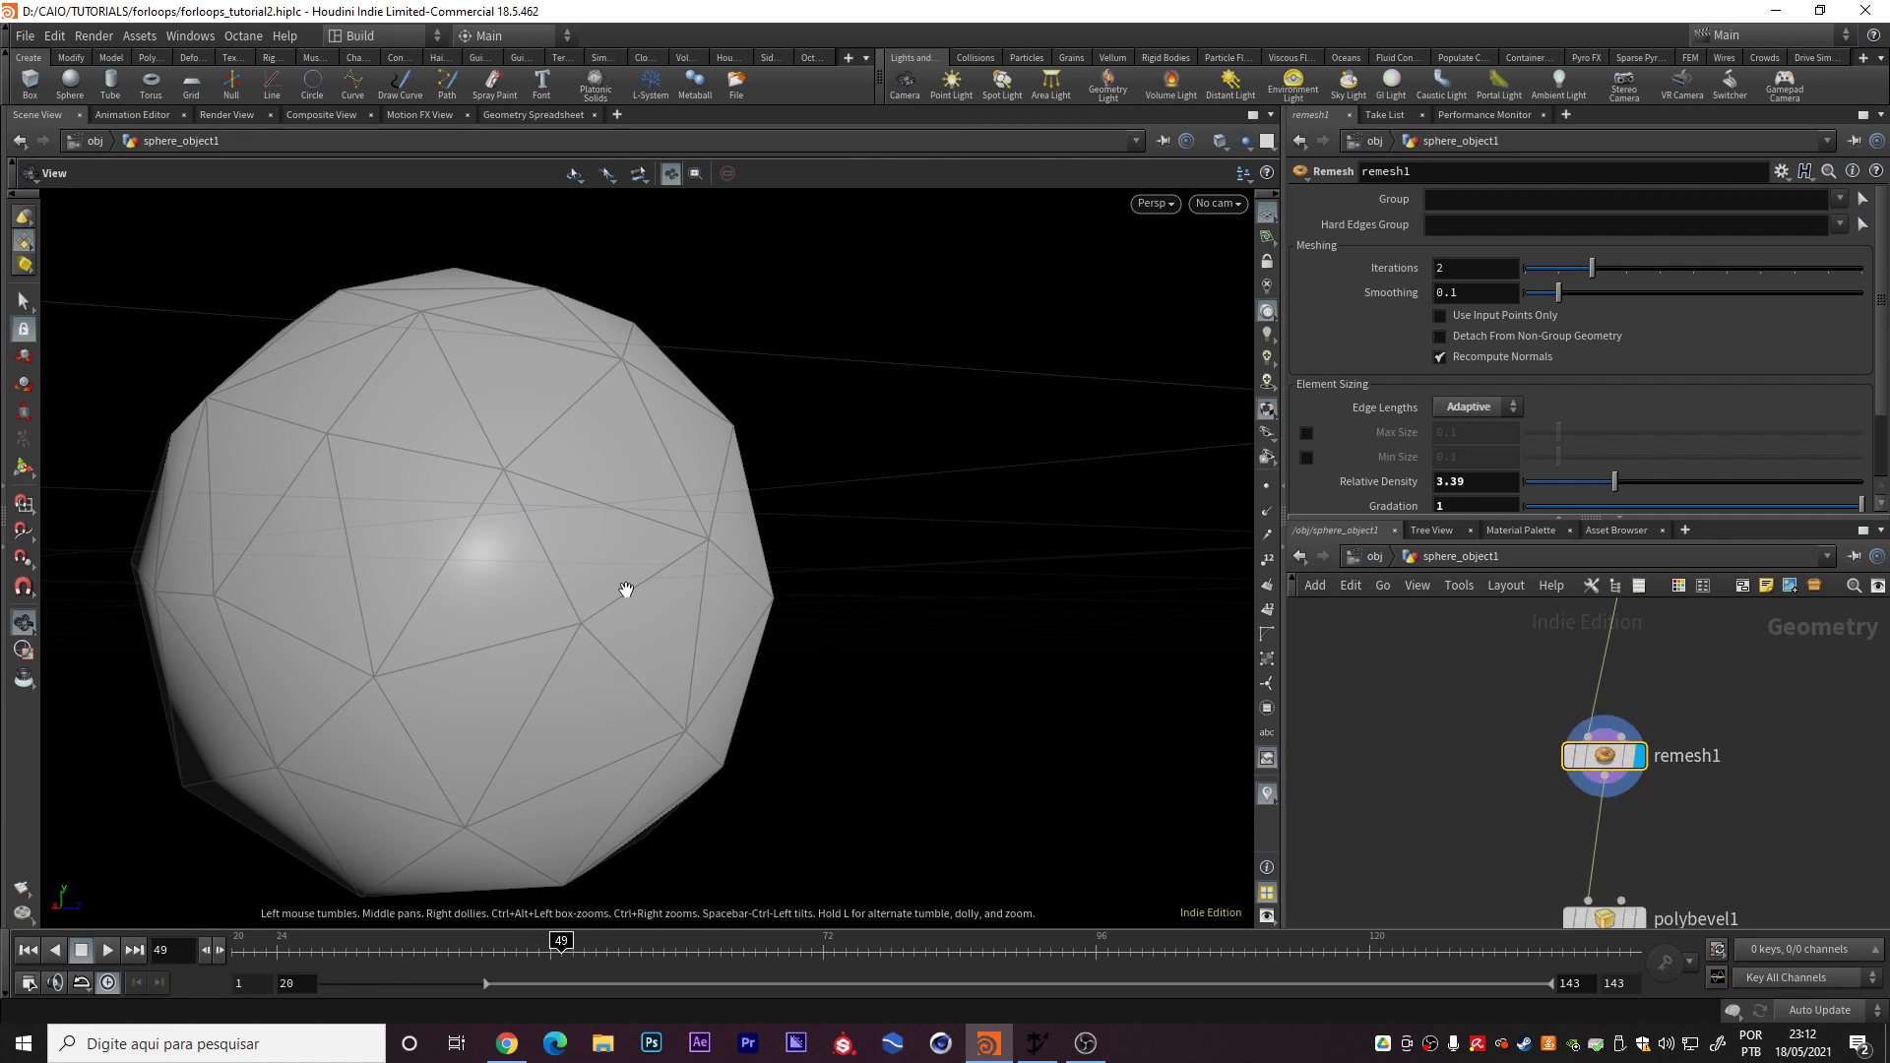
Look over the remeshed sphere, display the polybevel1 result and open that node's parameters
drag(591, 616, 519, 641)
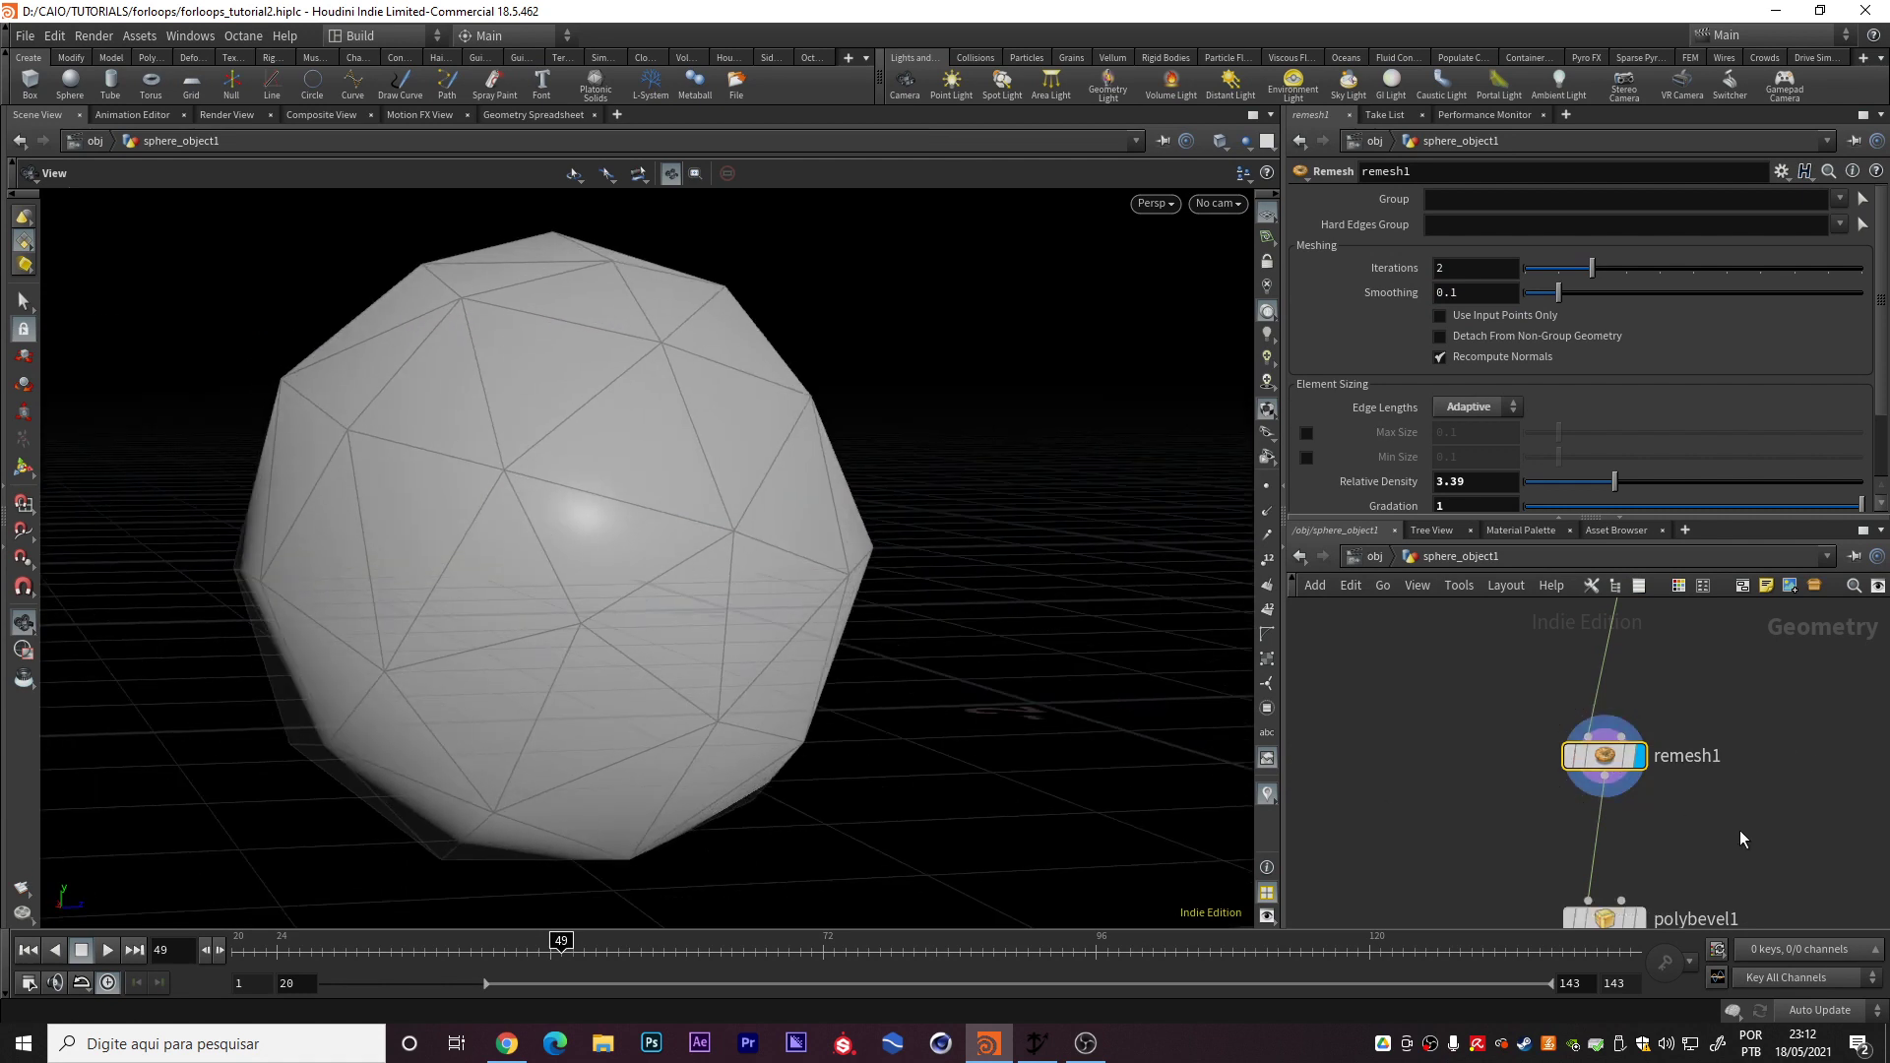
middle_drag(1740, 839, 1763, 662)
click(1658, 737)
click(1622, 746)
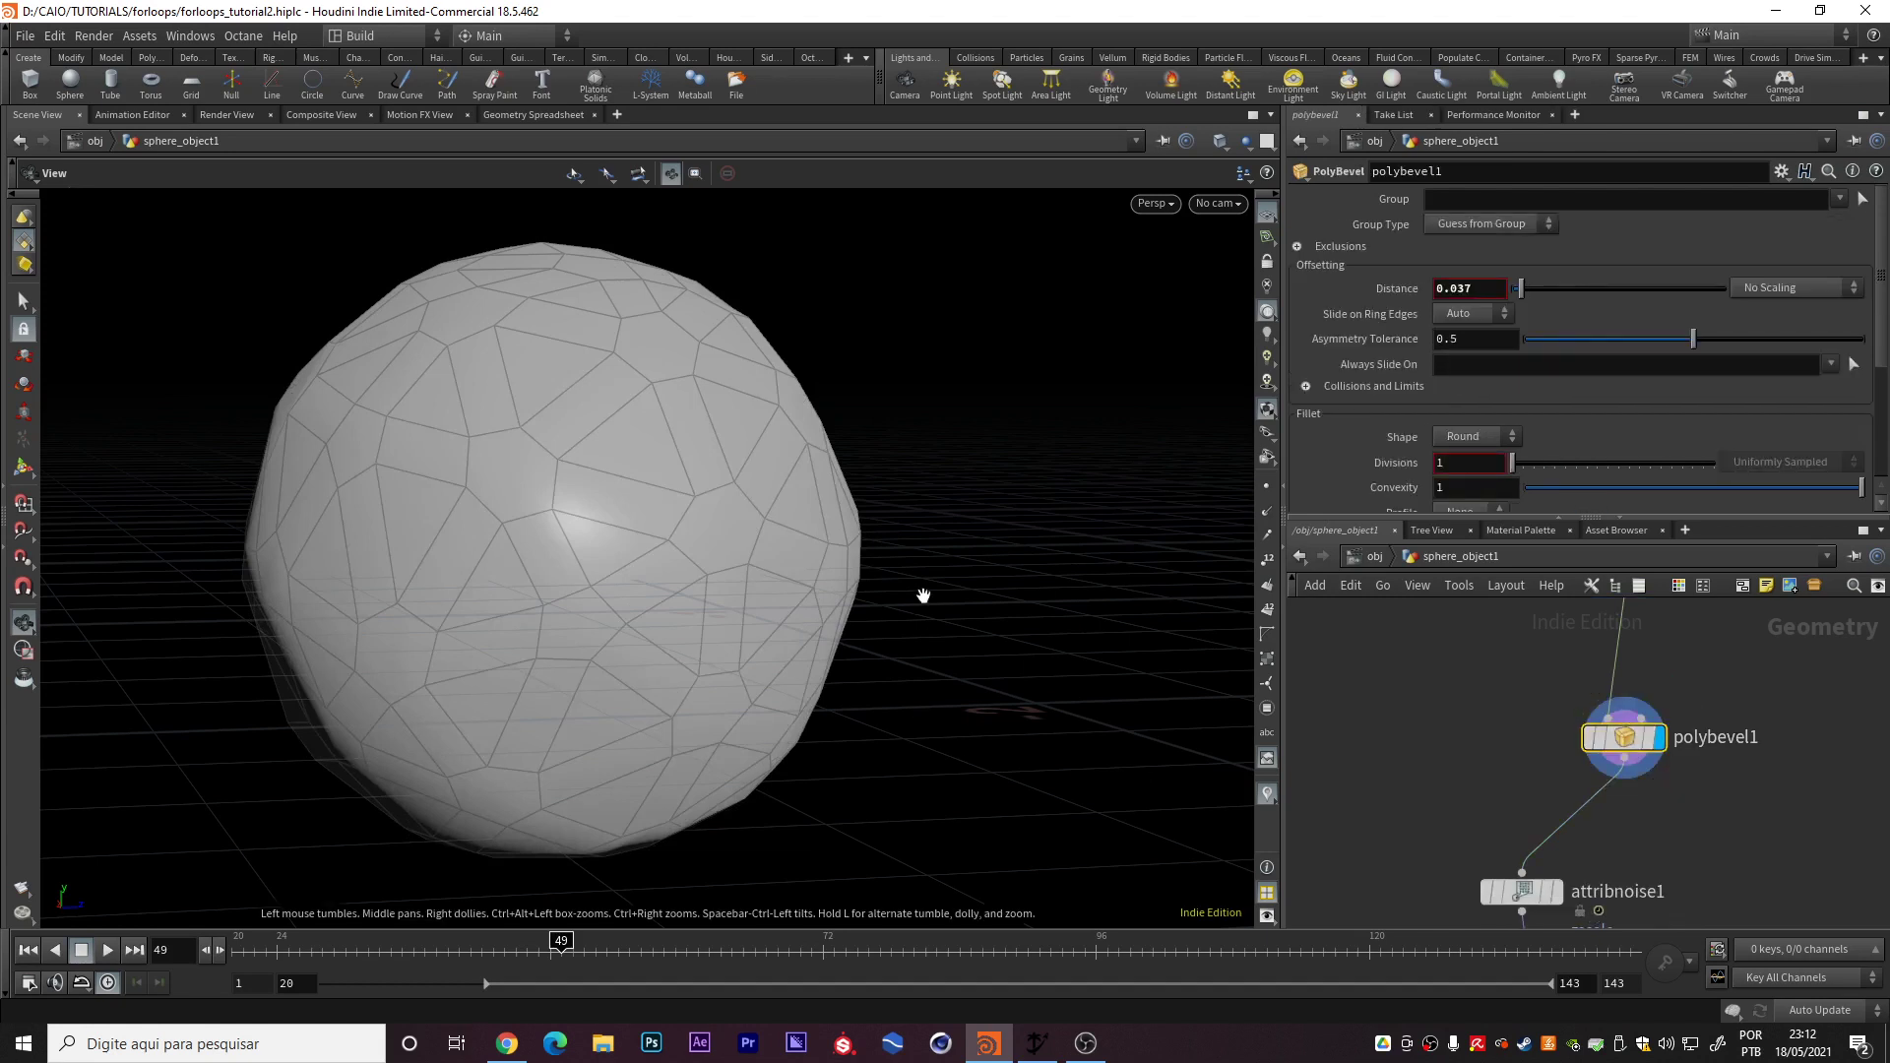
Display attribnoise1 and review its zscale noise parameters against the sphere mesh
middle_drag(1762, 926, 1795, 825)
click(1587, 791)
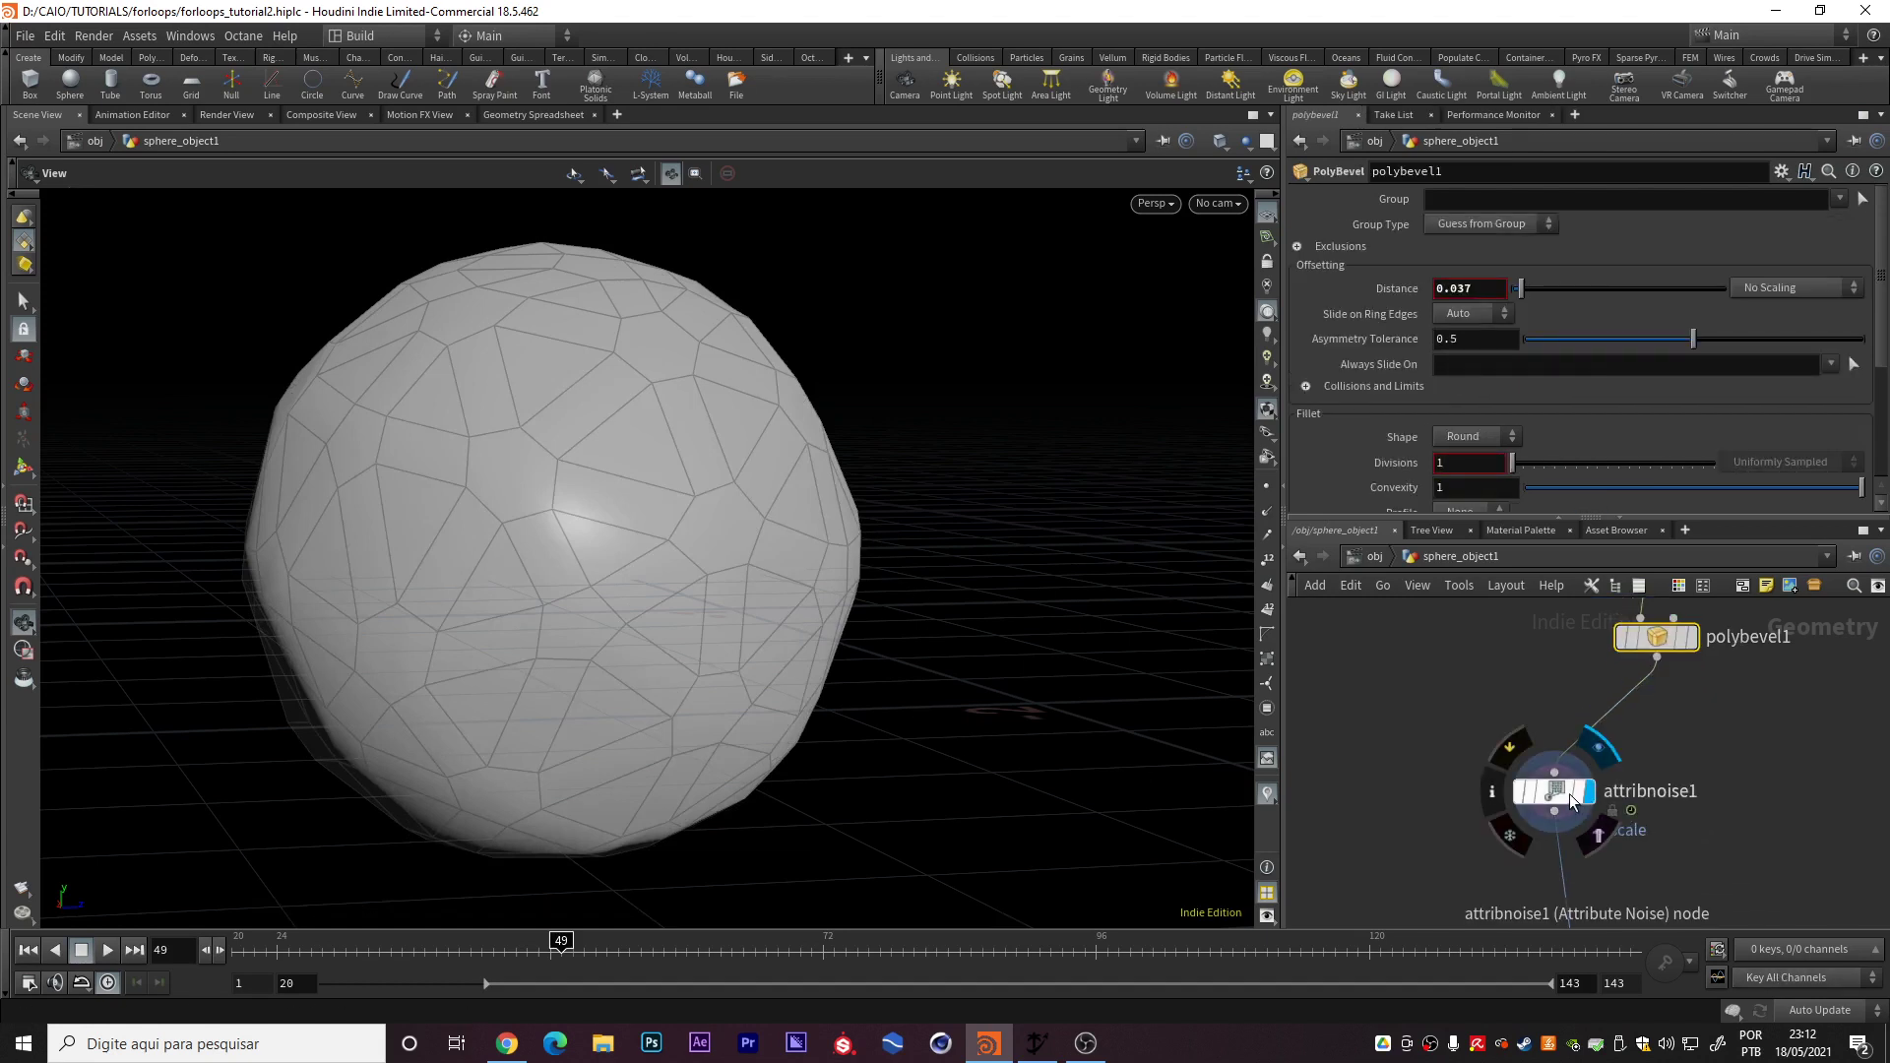
click(1555, 794)
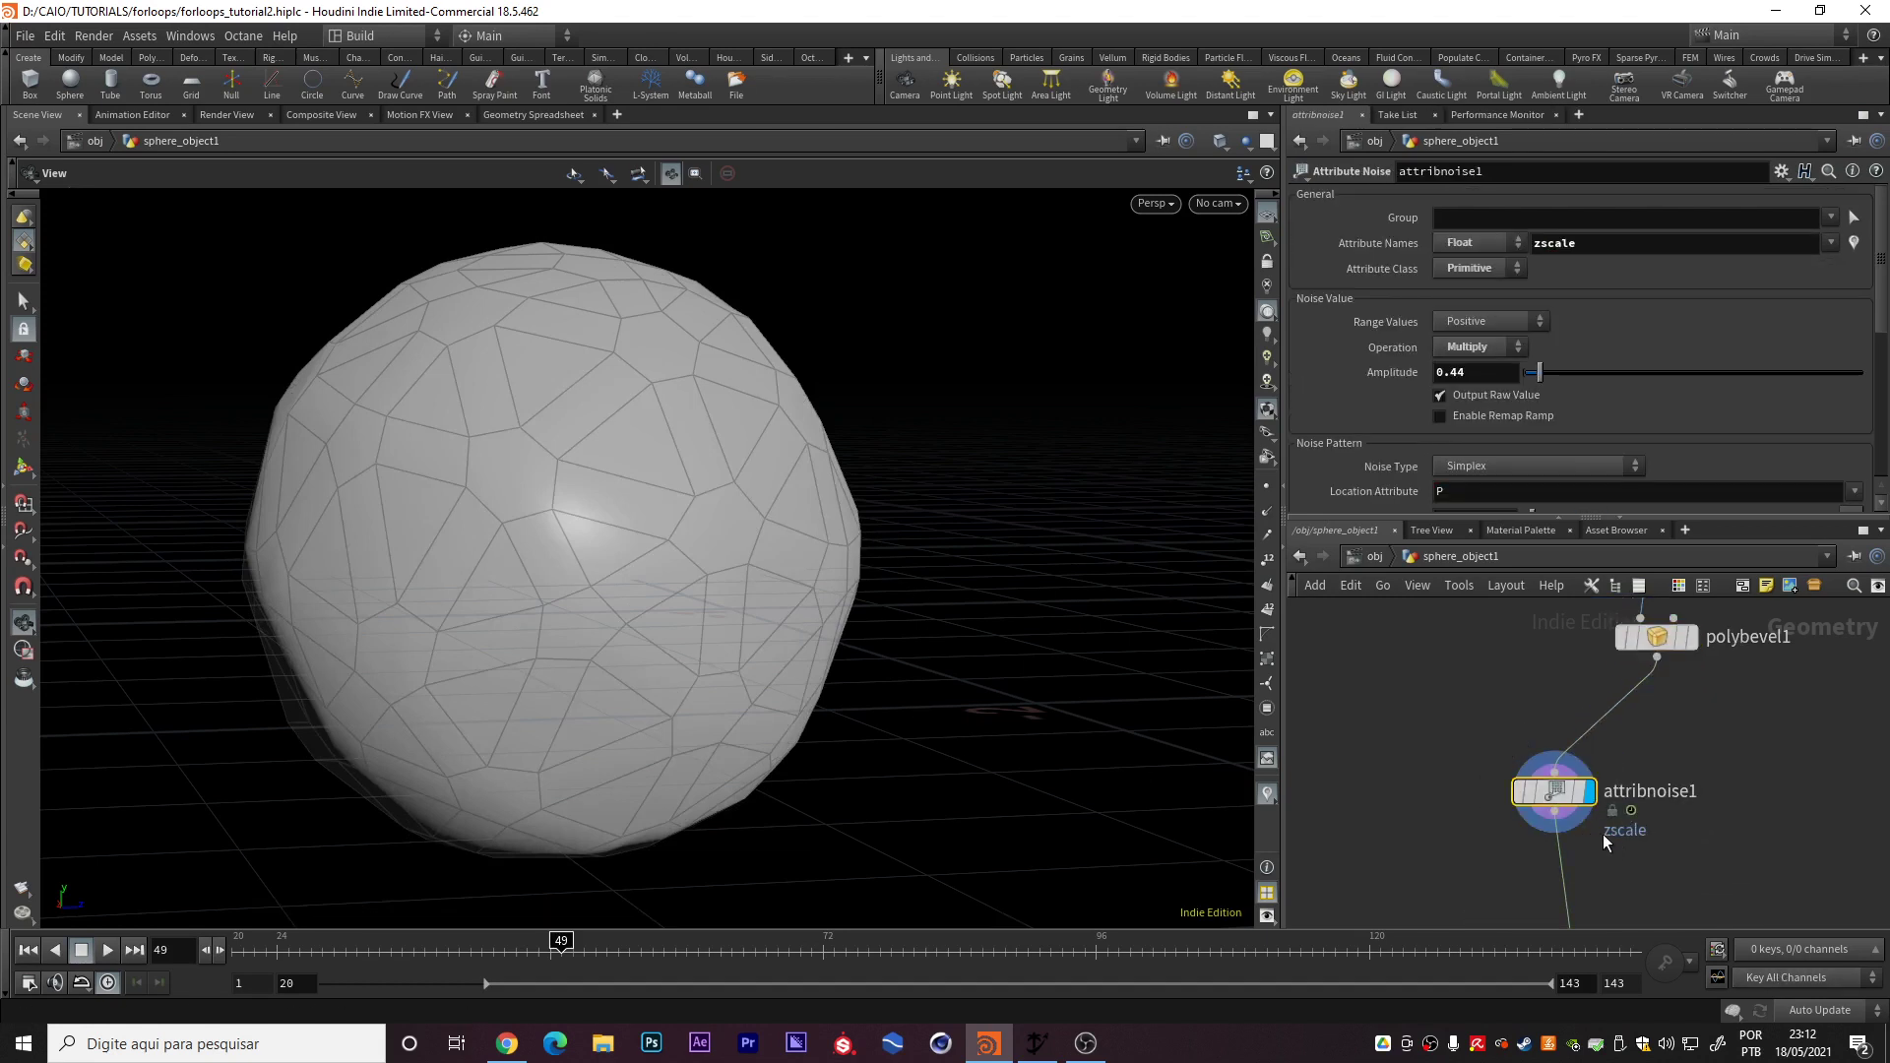
click(1650, 836)
click(1573, 799)
drag(696, 557, 749, 533)
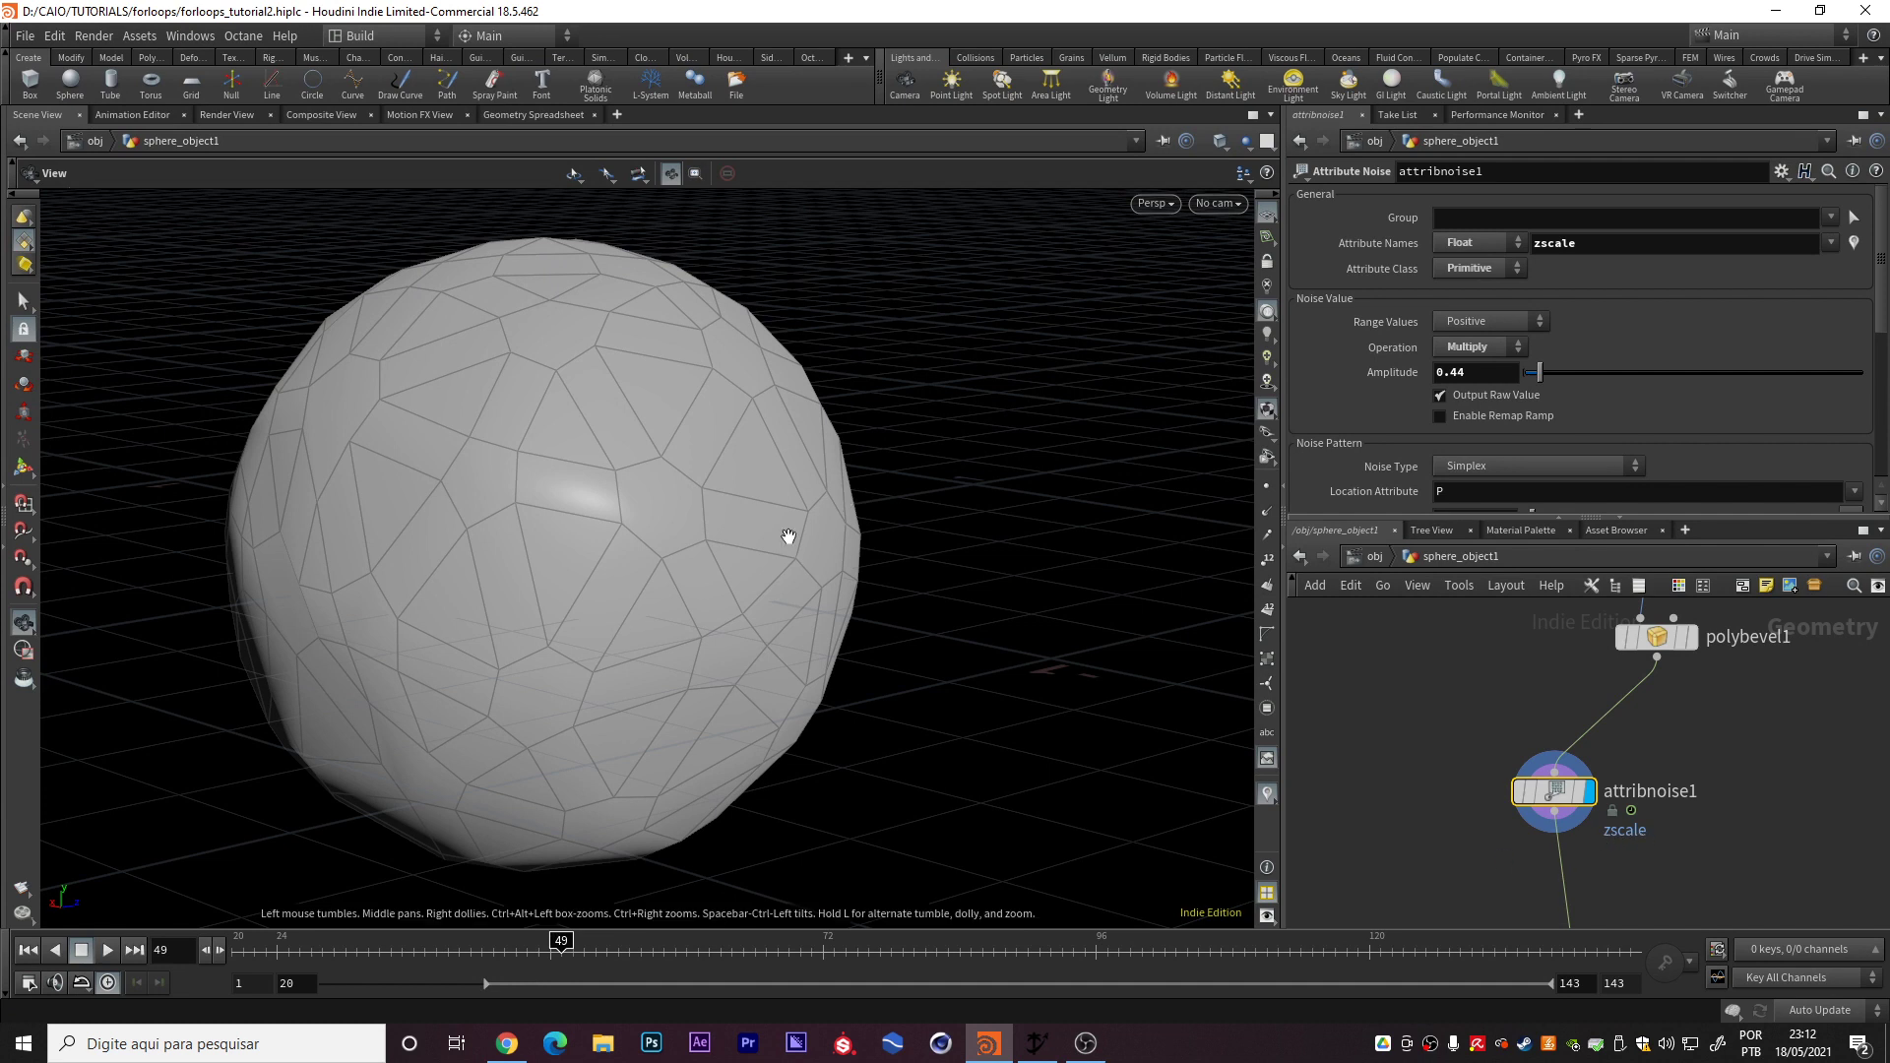
Follow the chain past timeshift1 to the loop block and inspect the repeat_begin1 settings
middle_drag(1726, 839, 1743, 675)
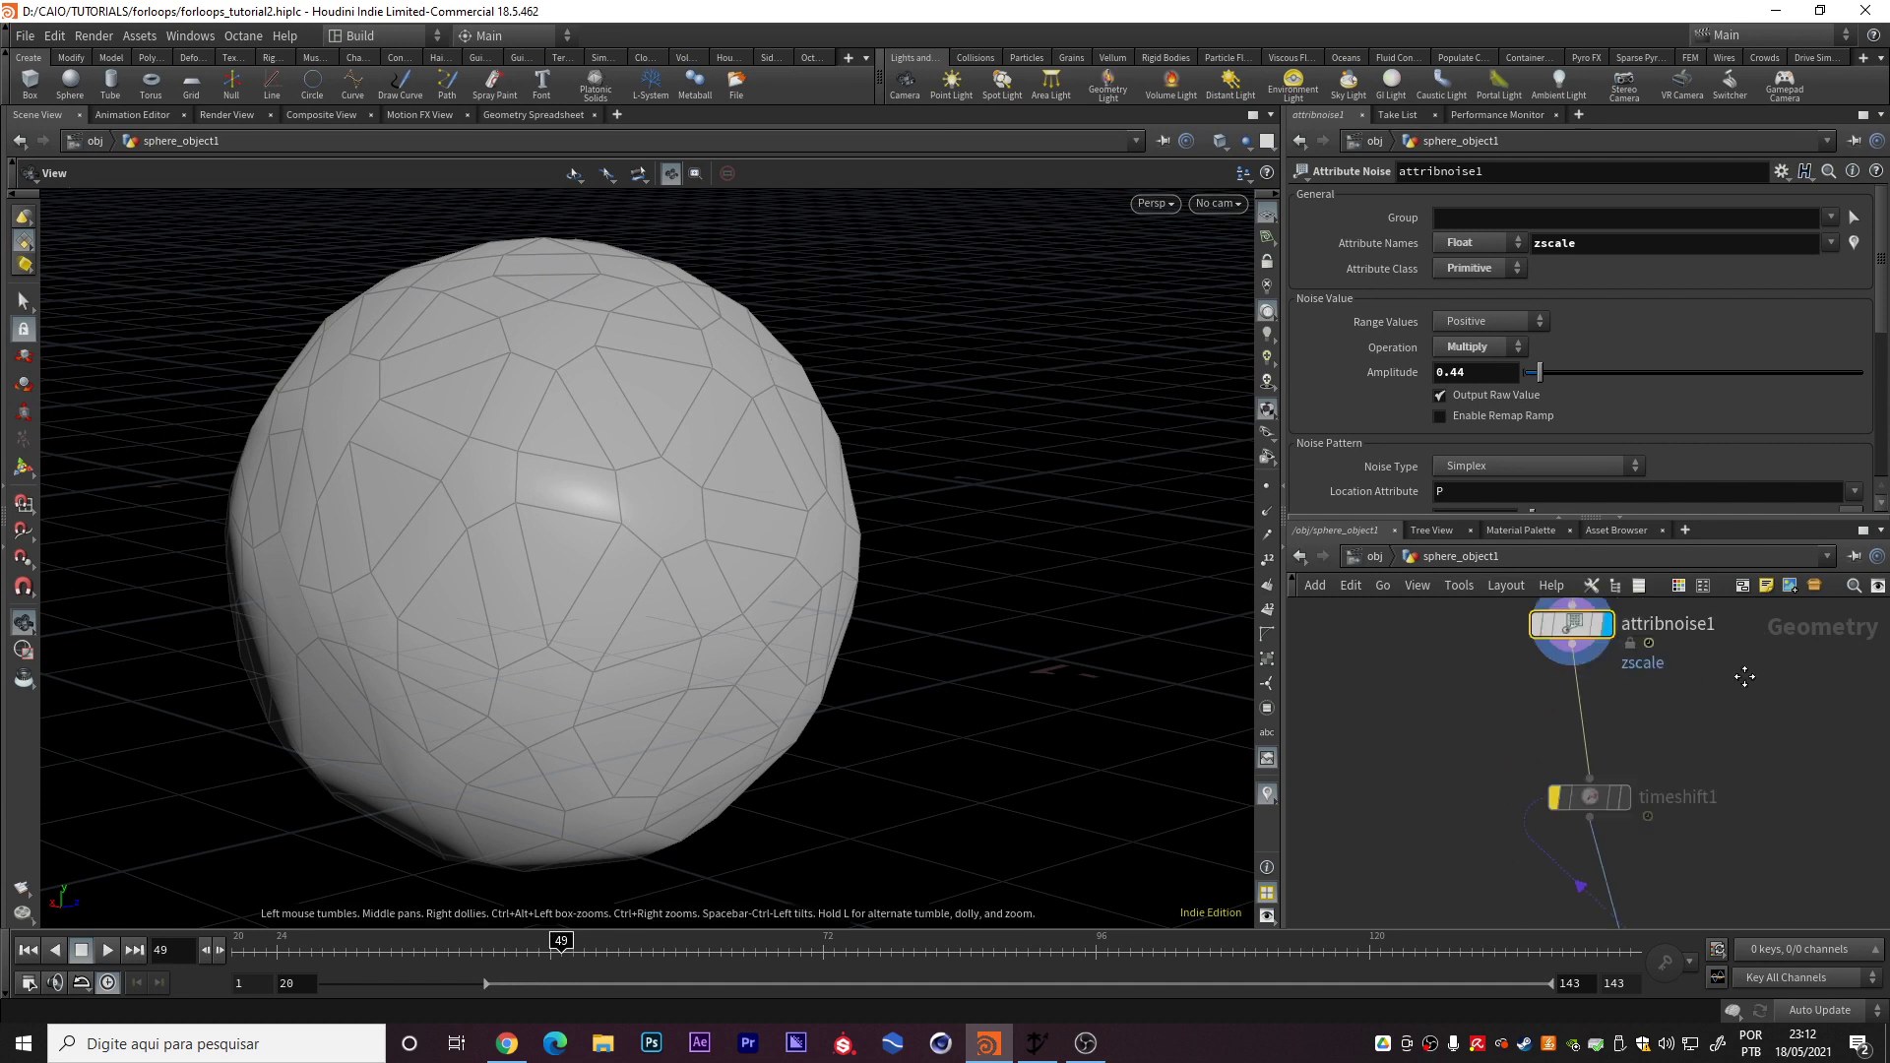
middle_drag(1734, 789, 1697, 646)
scroll(1715, 717, down, 3)
middle_drag(1717, 719, 1710, 662)
scroll(1642, 699, up, 3)
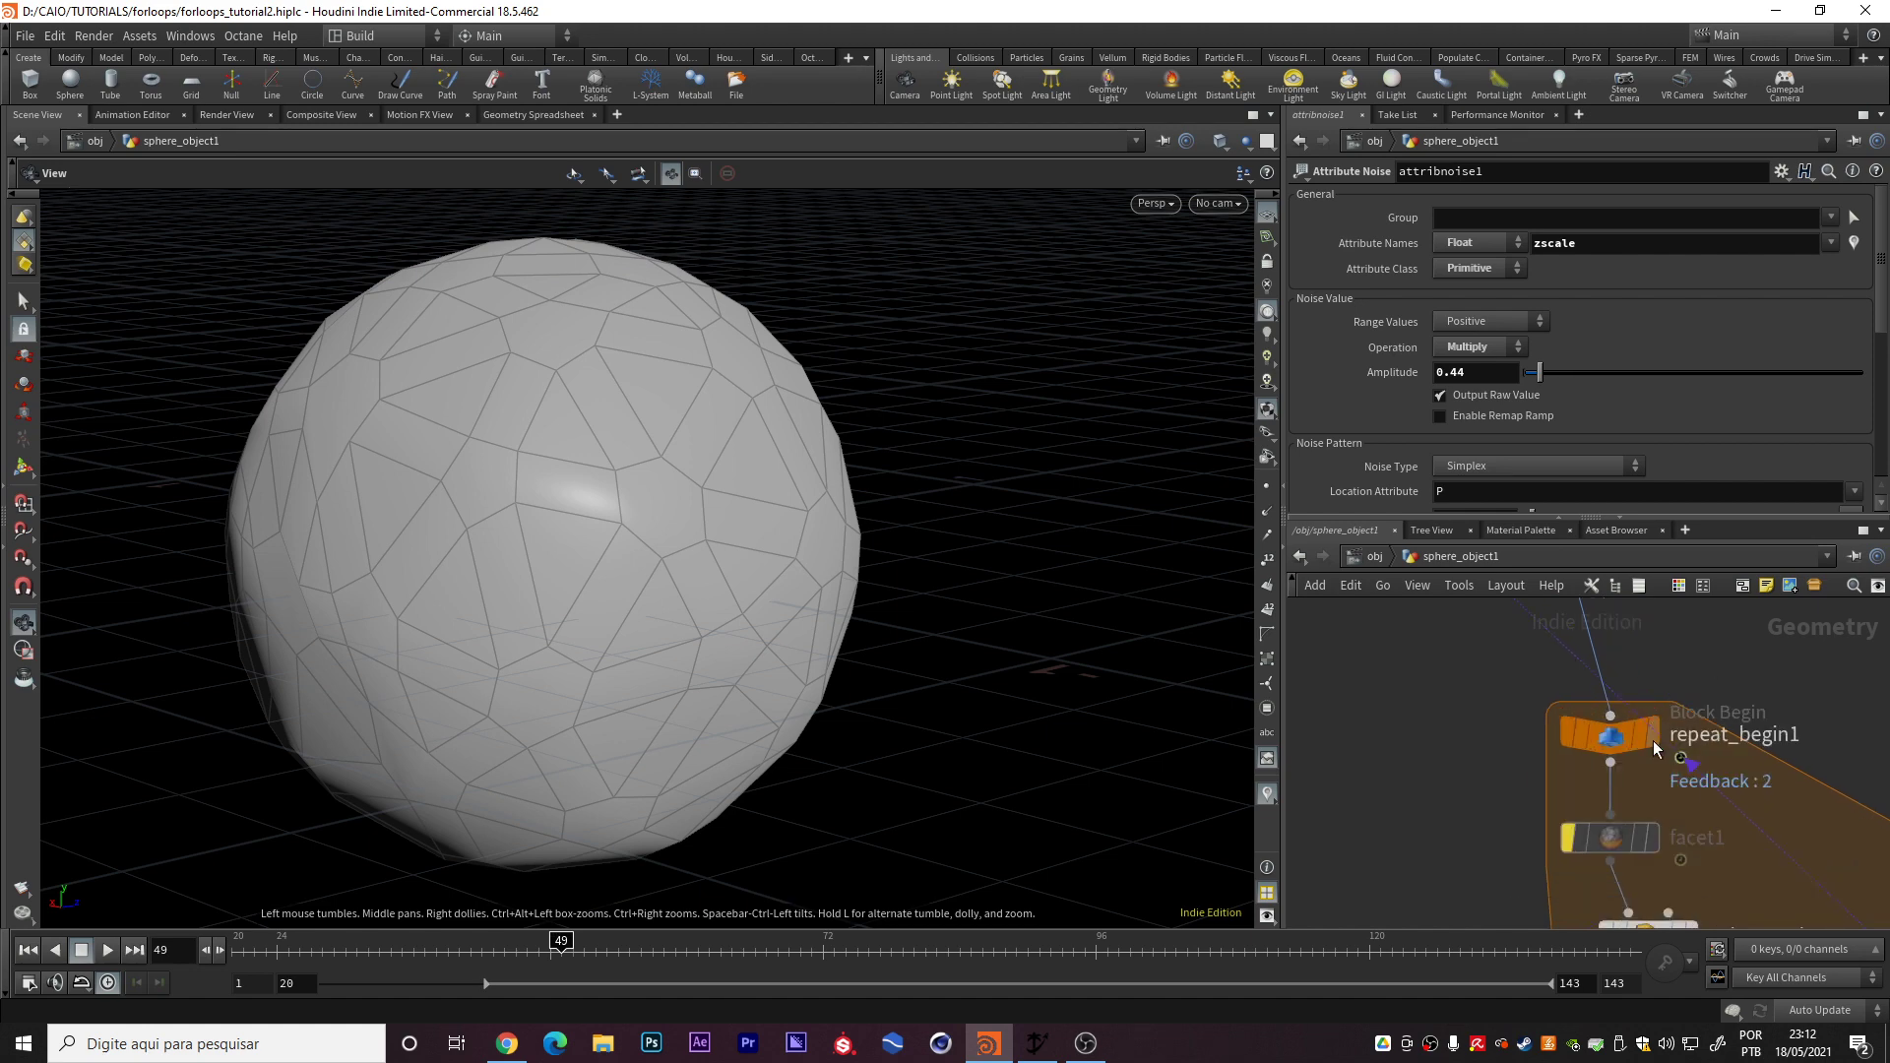
click(1627, 730)
scroll(1808, 744, up, 3)
scroll(1764, 658, down, 2)
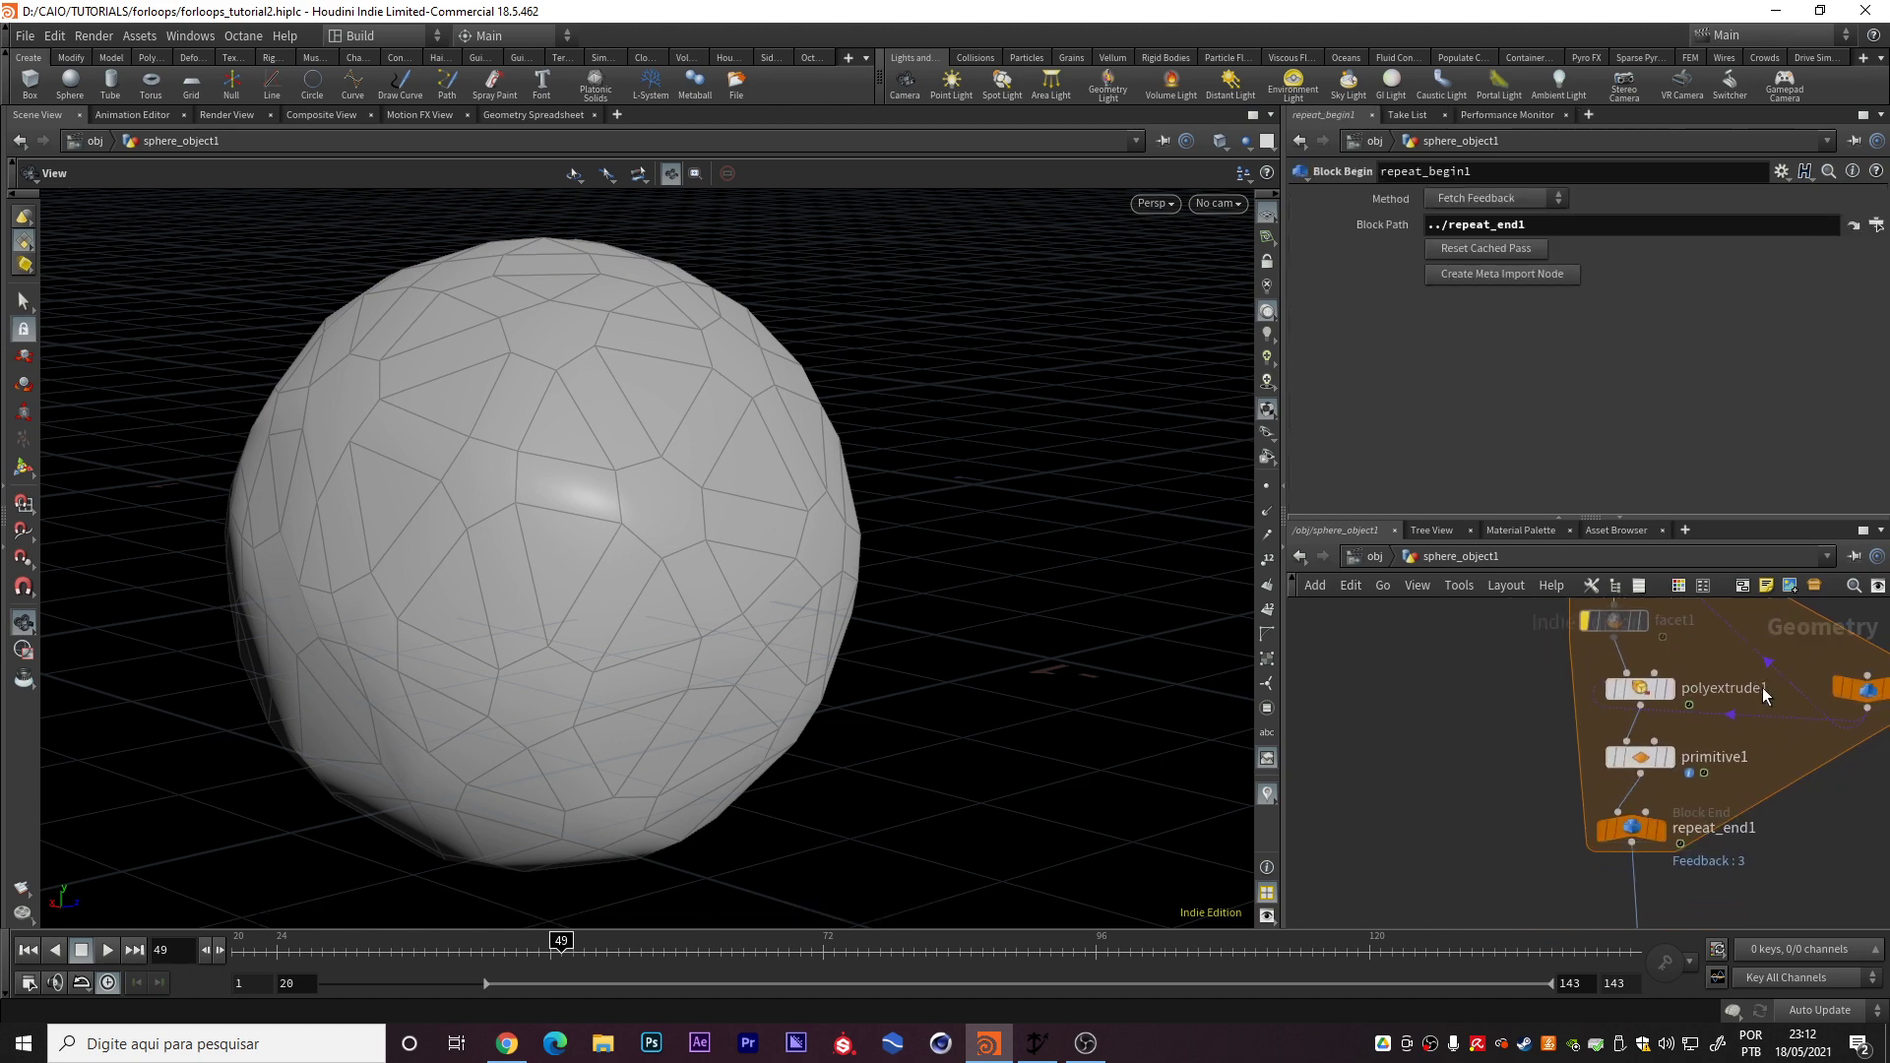
Display the repeat_end1 loop result, review its iteration settings and inspect the extruded geometry
click(1668, 825)
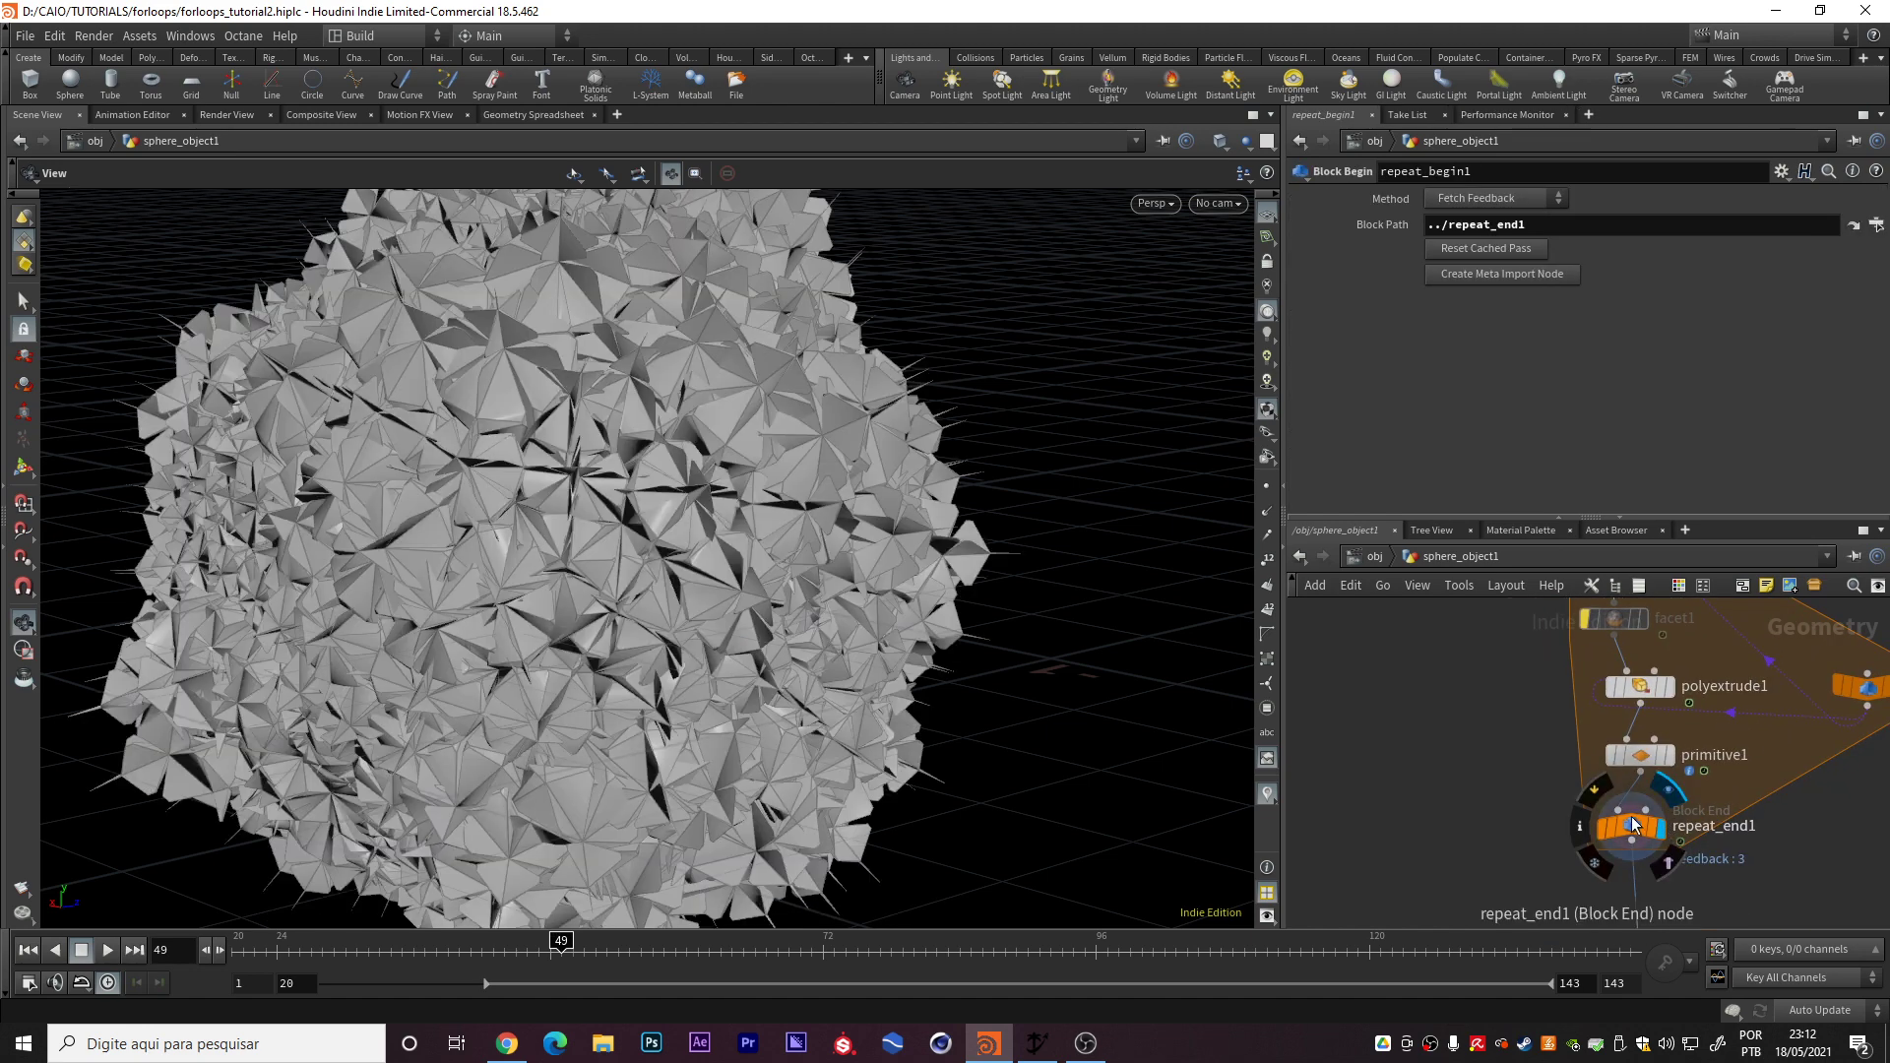
click(1632, 817)
scroll(730, 513, up, 4)
drag(730, 513, 787, 527)
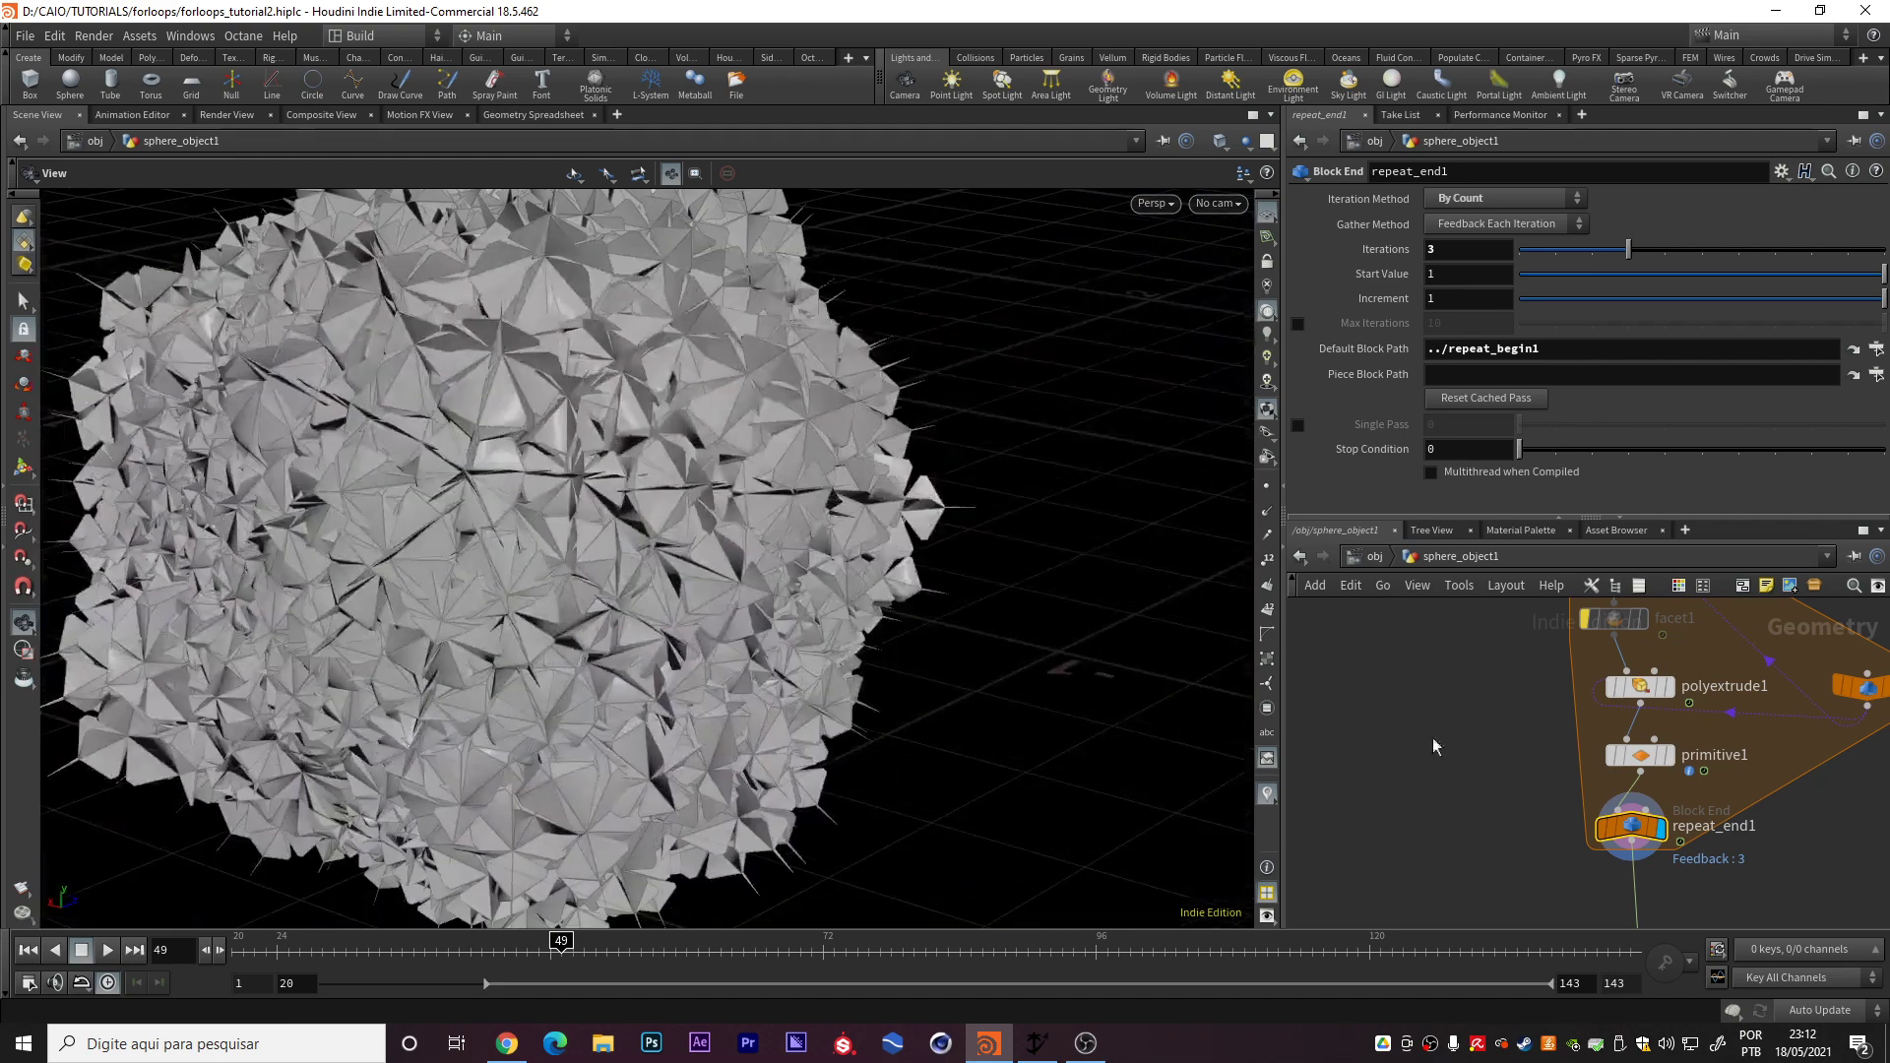
Inspect polyextrude1's iteration-based Distance expression and copy the Scale expression from the primitive1 node
middle_drag(1488, 673, 1420, 792)
click(1573, 807)
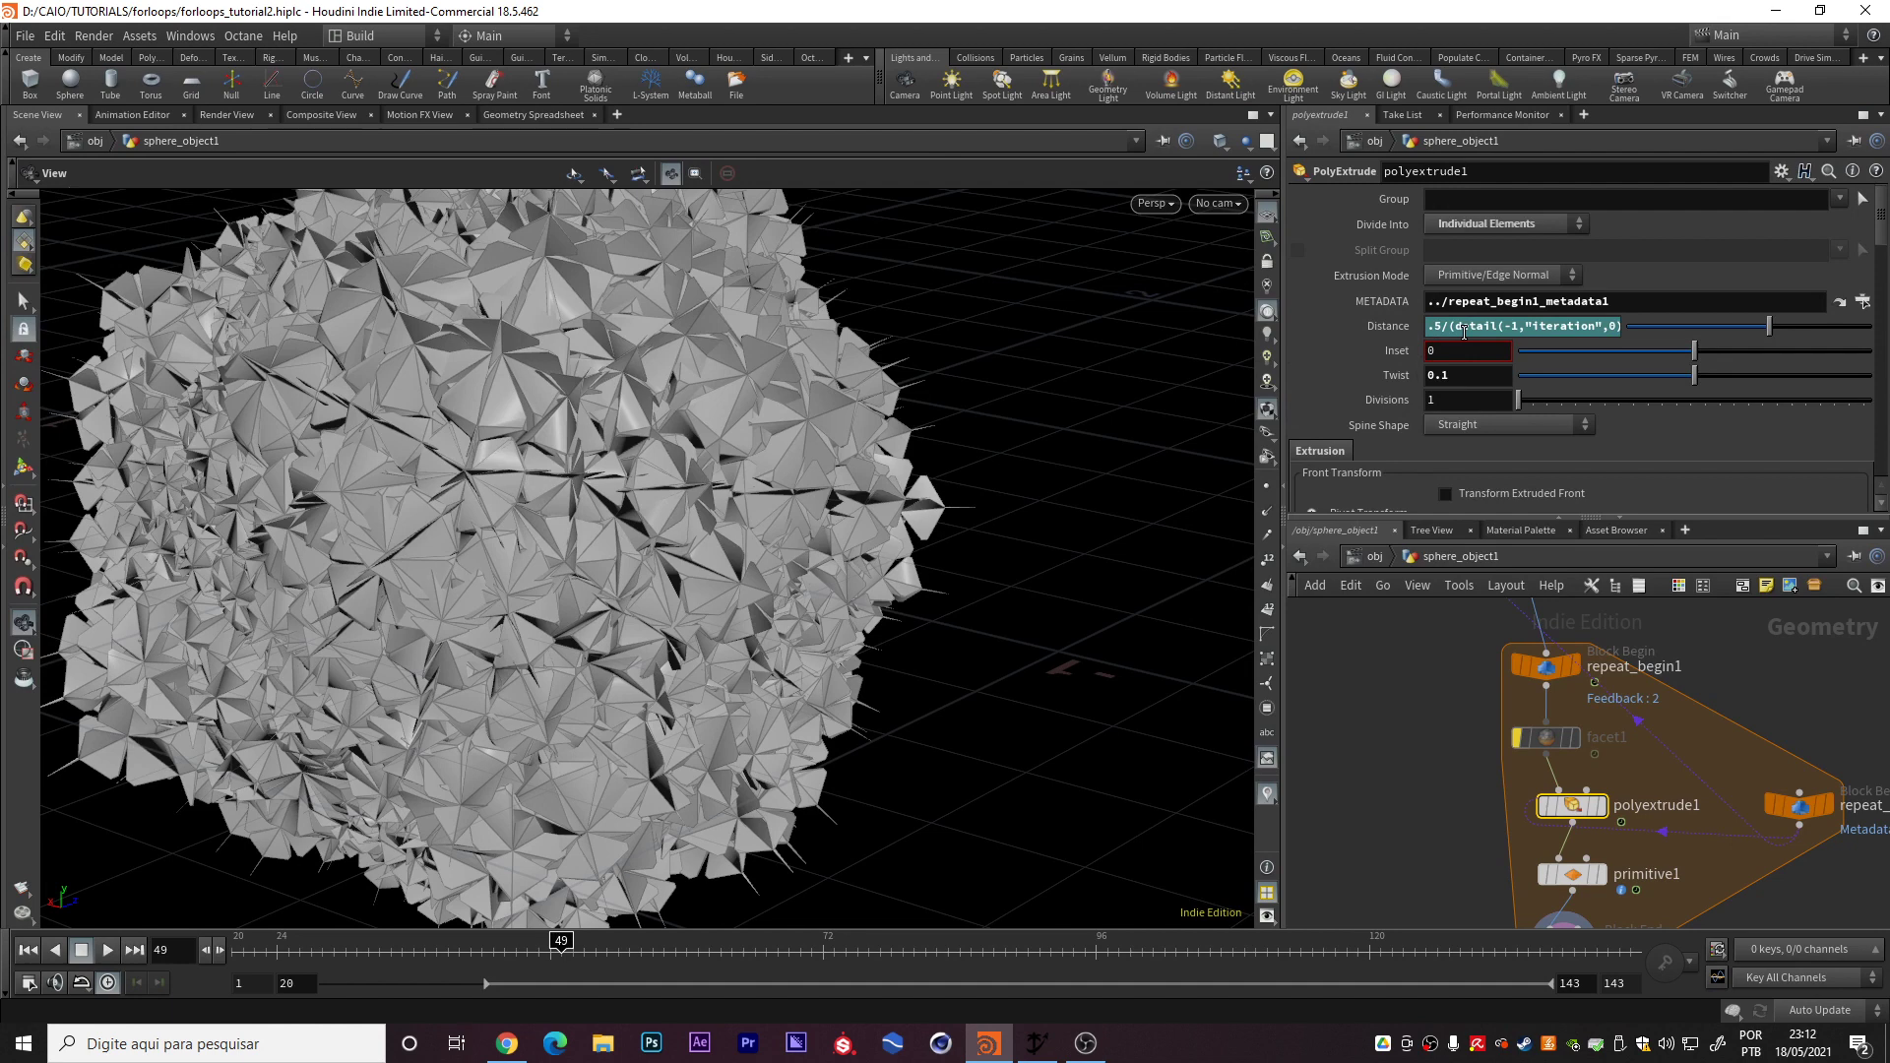
mouse_move(1783, 683)
middle_down()
mouse_move(1709, 642)
mouse_move(1778, 651)
middle_up()
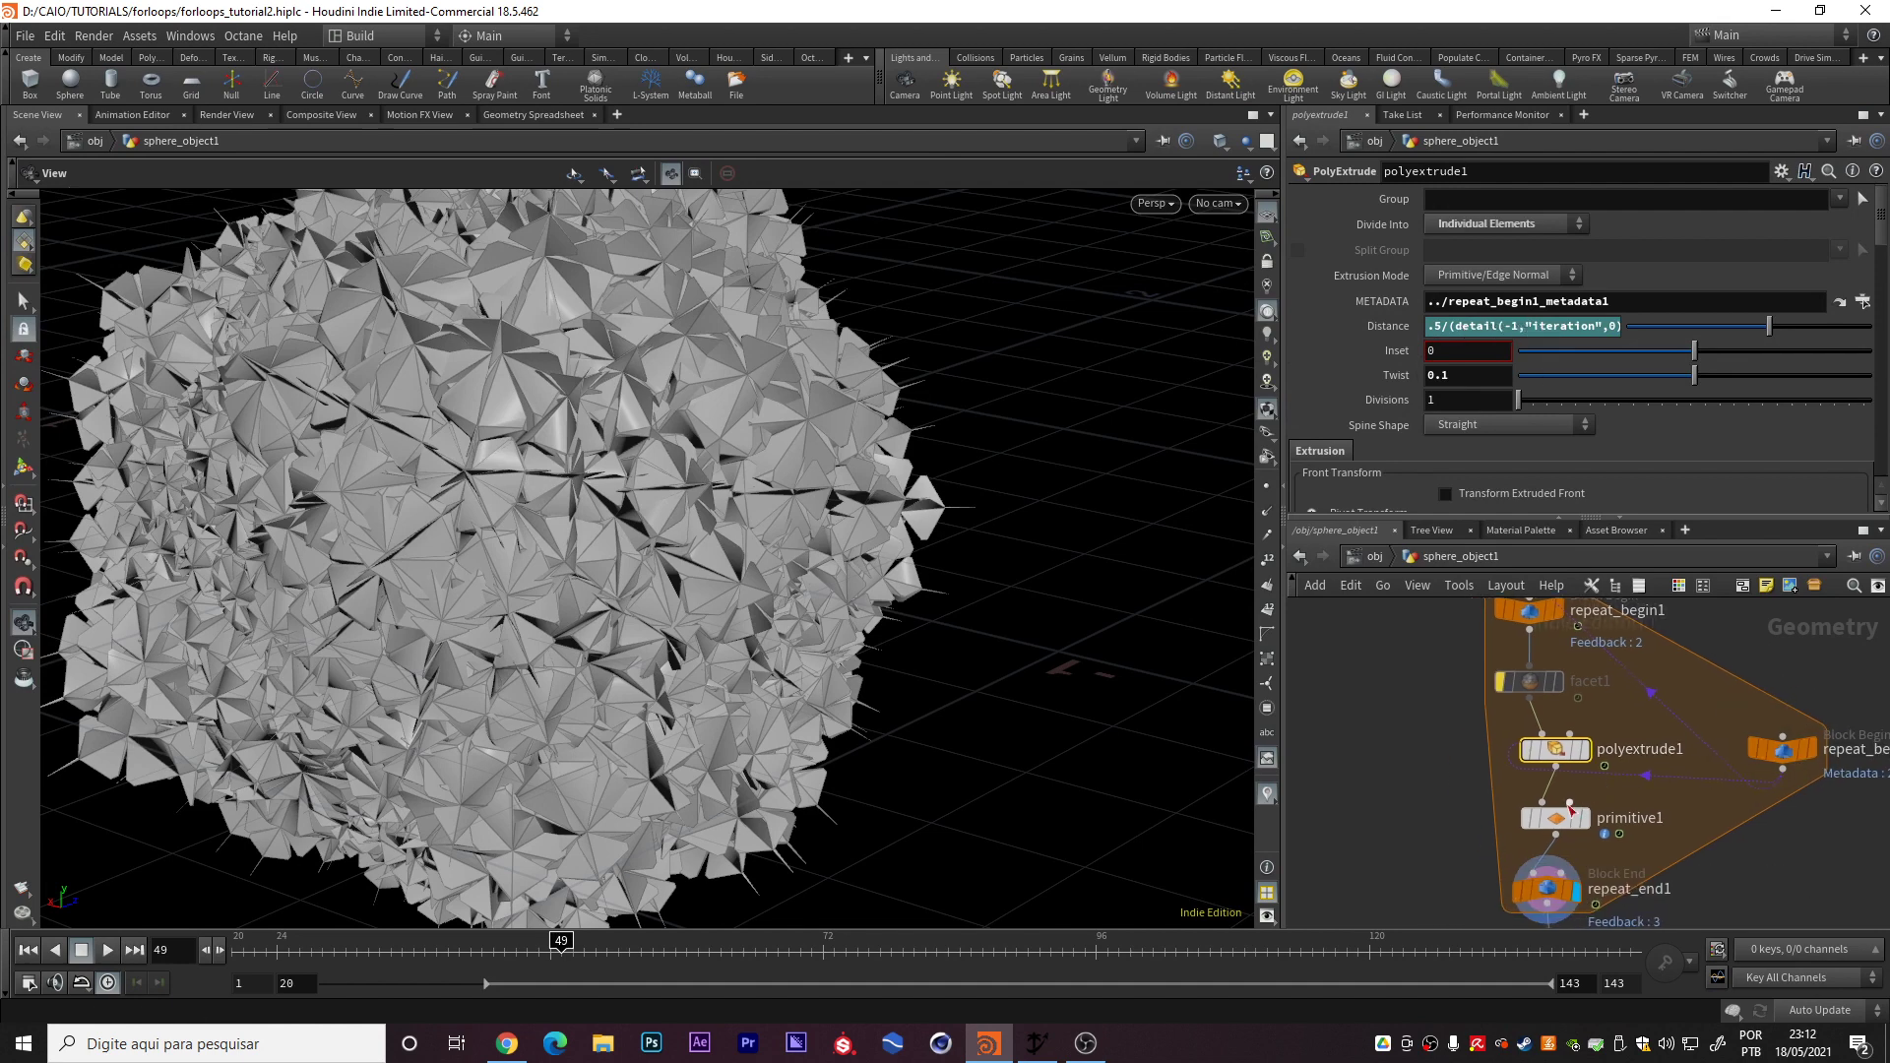
click(1555, 818)
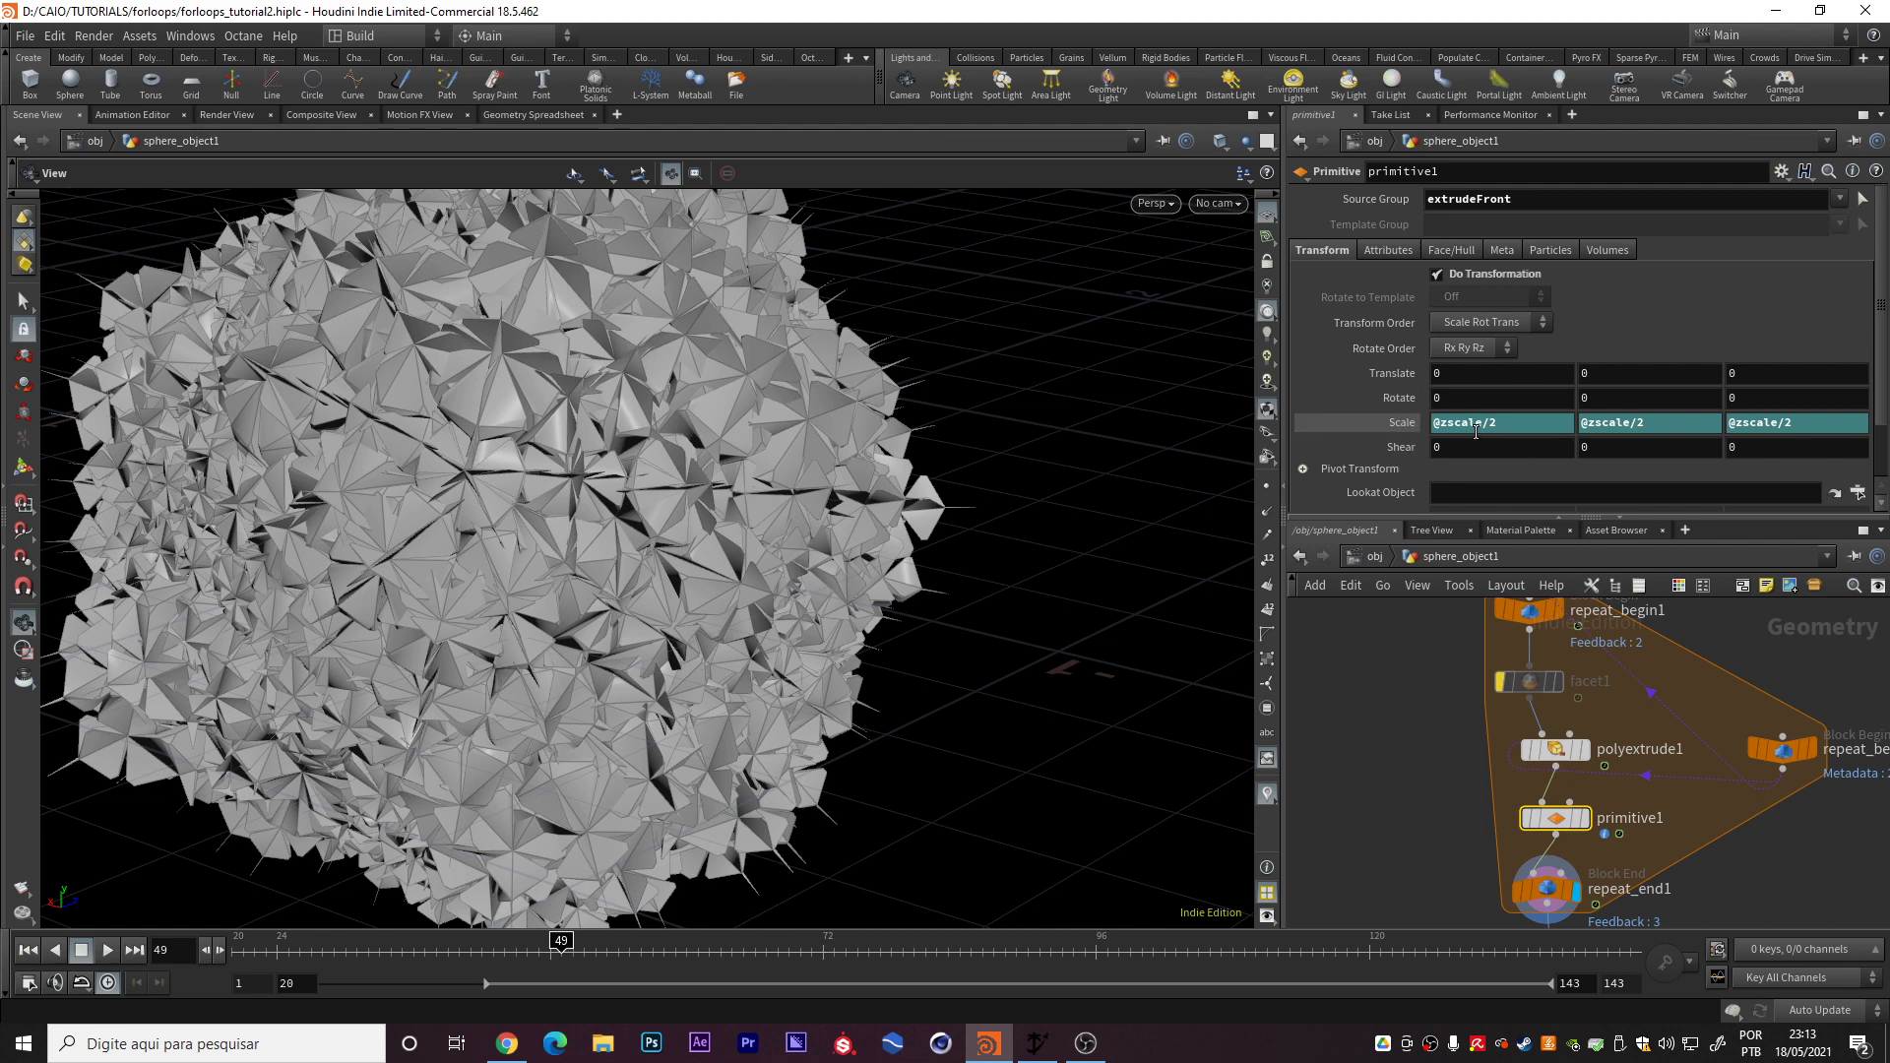
drag(1435, 423, 1482, 423)
key(ctrl+c)
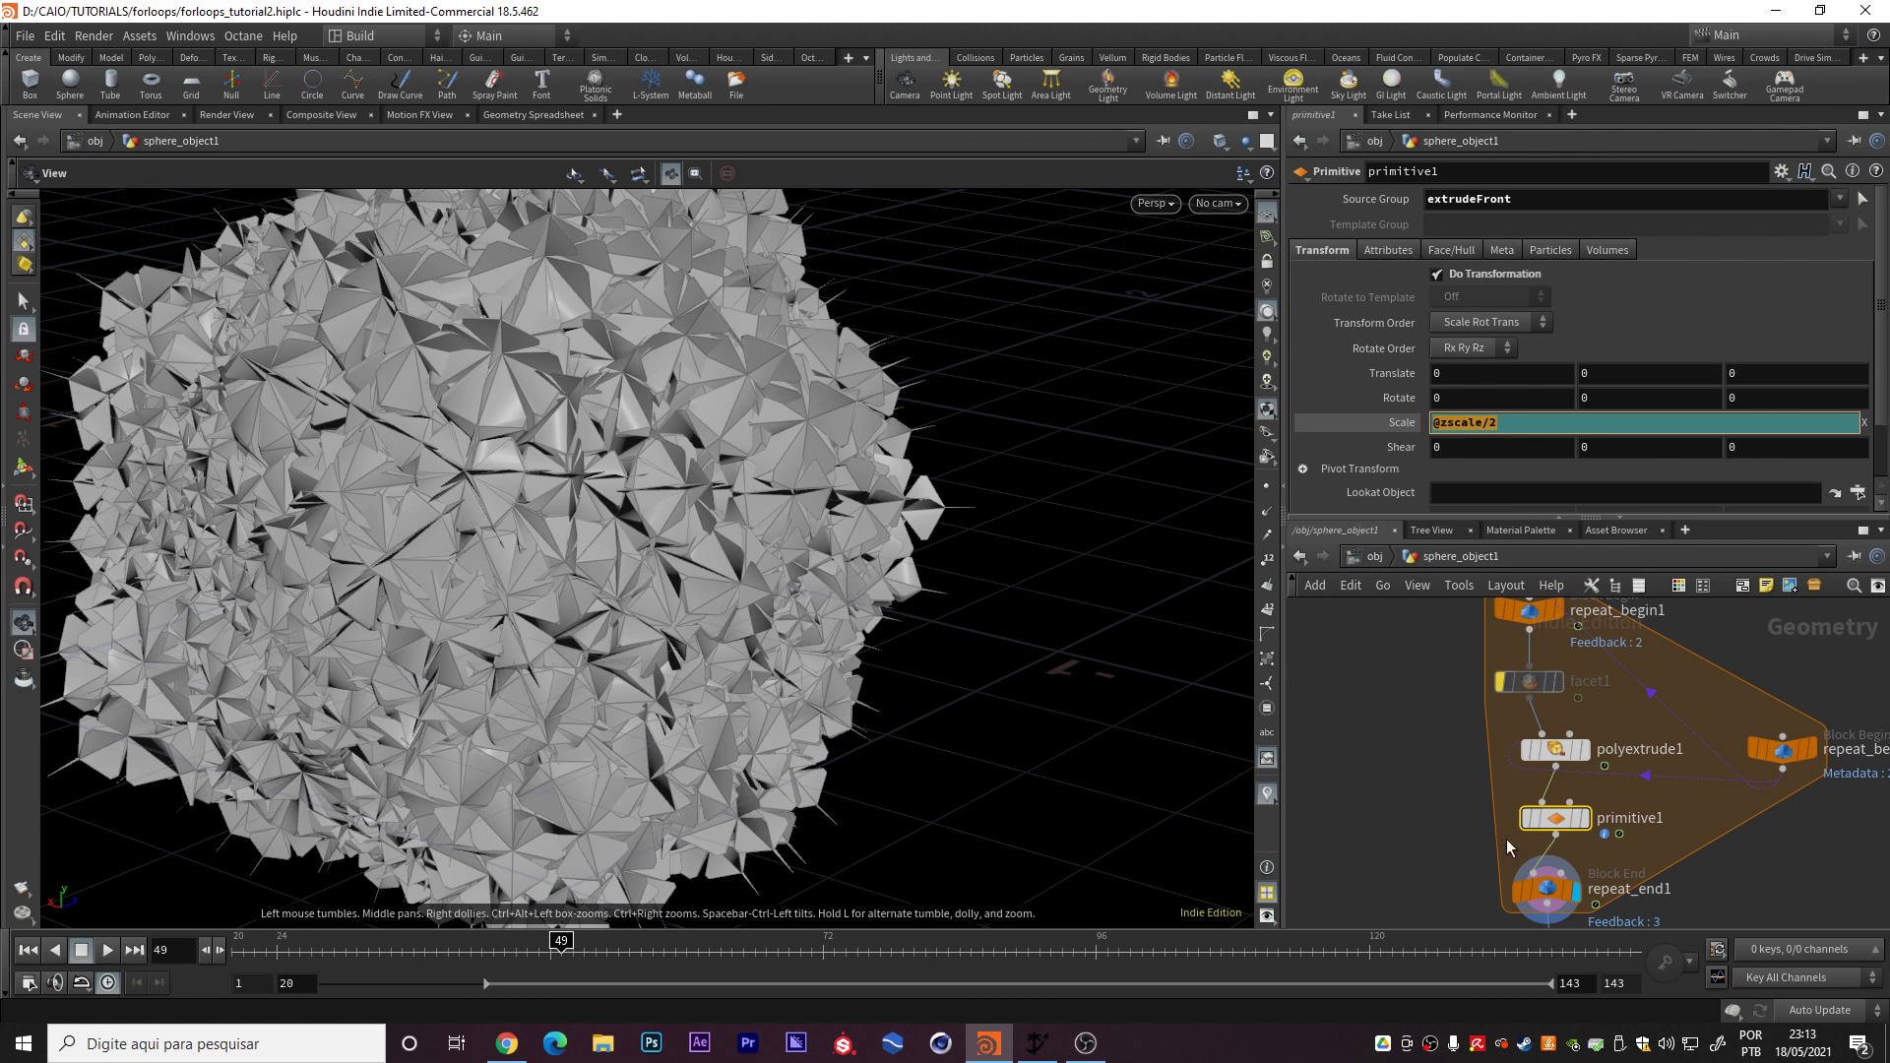
Trace the zscale attribute back to attribnoise1, and display attribnoise2 to review its falloff noise parameters
middle_drag(1467, 712, 1486, 894)
middle_drag(1546, 697, 1539, 850)
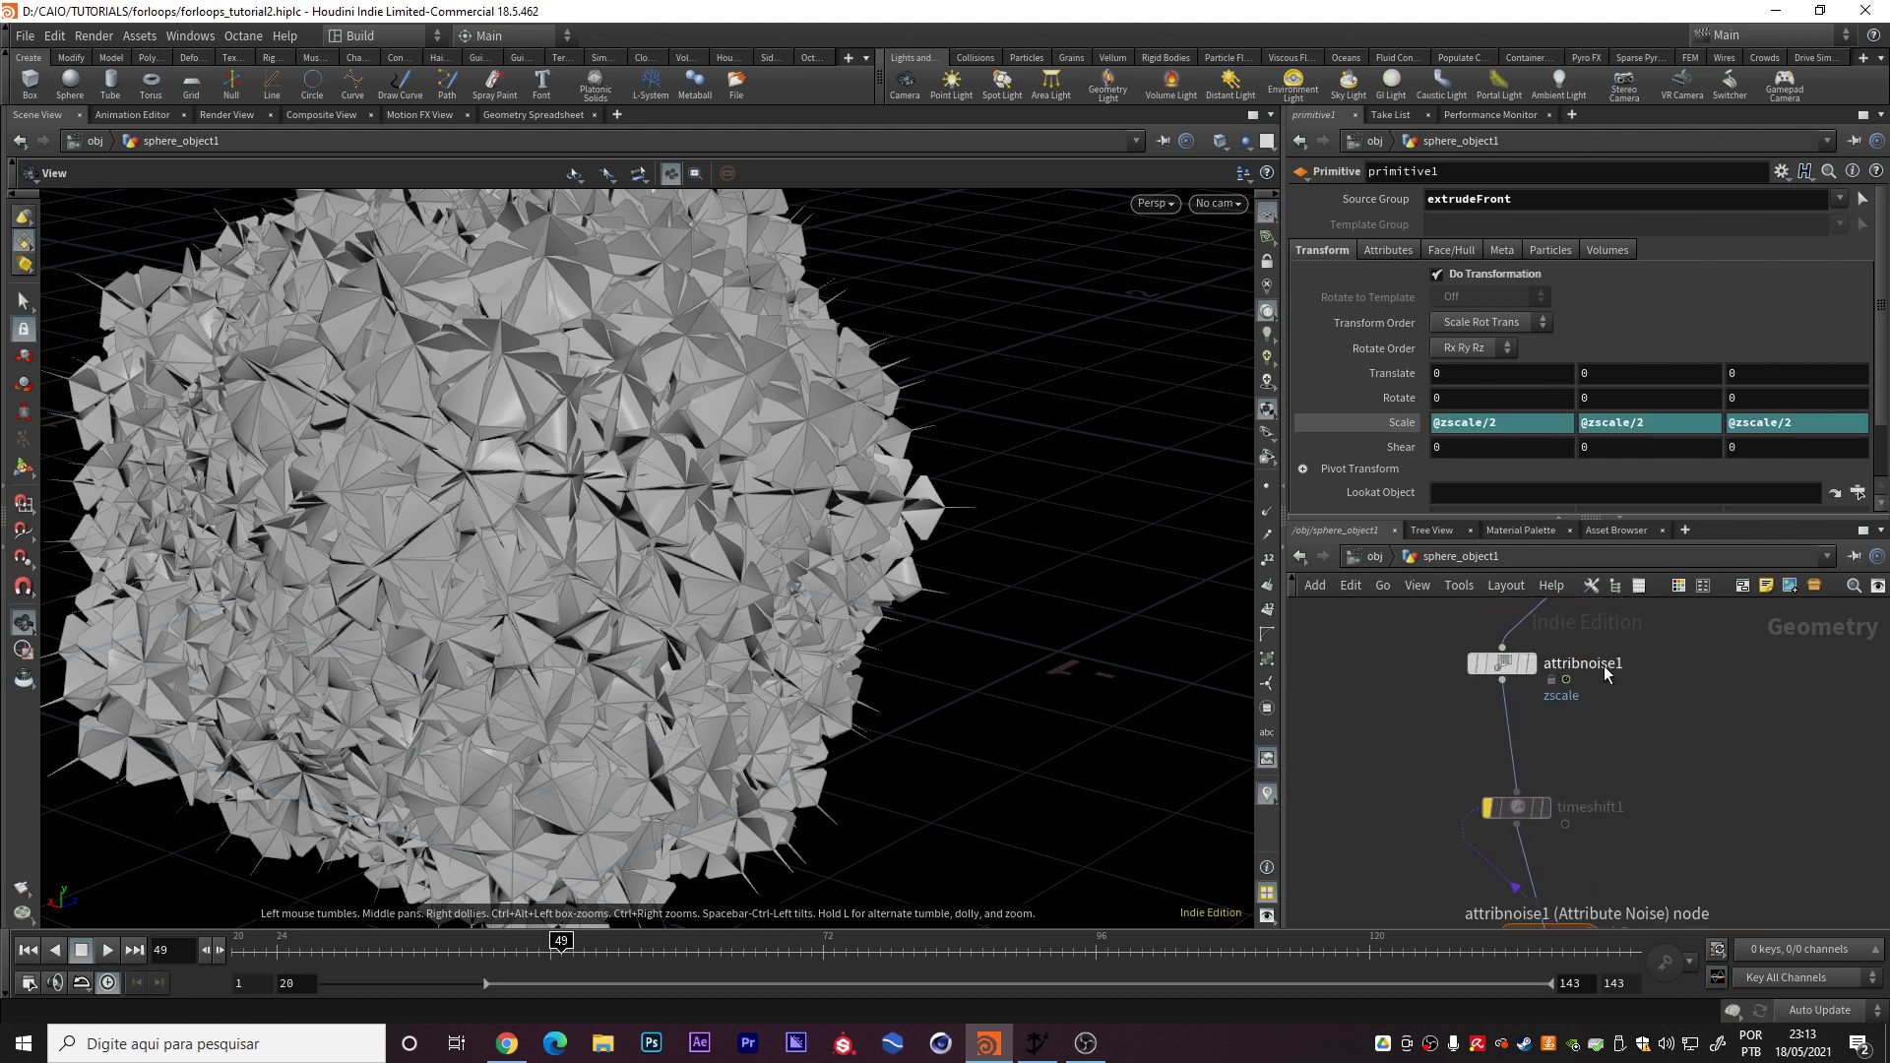
scroll(1604, 689, down, 6)
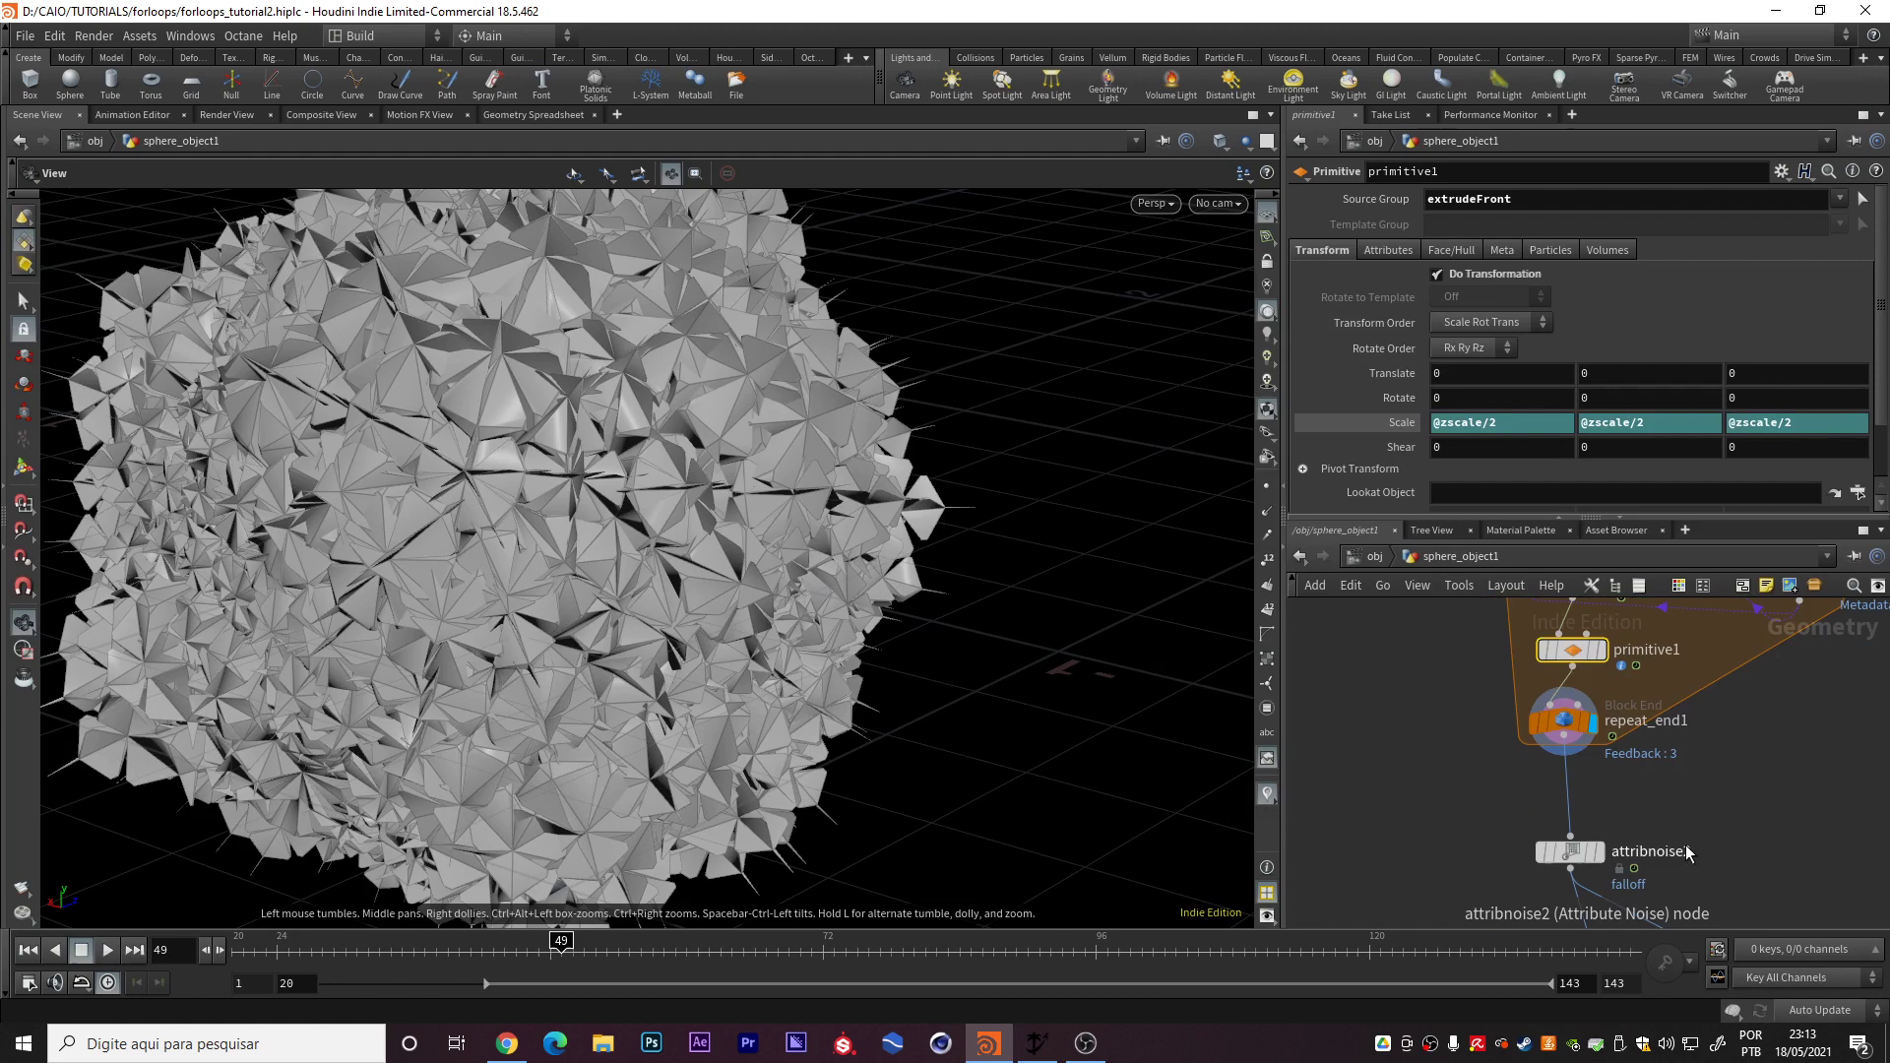
scroll(1687, 852, down, 3)
click(1633, 748)
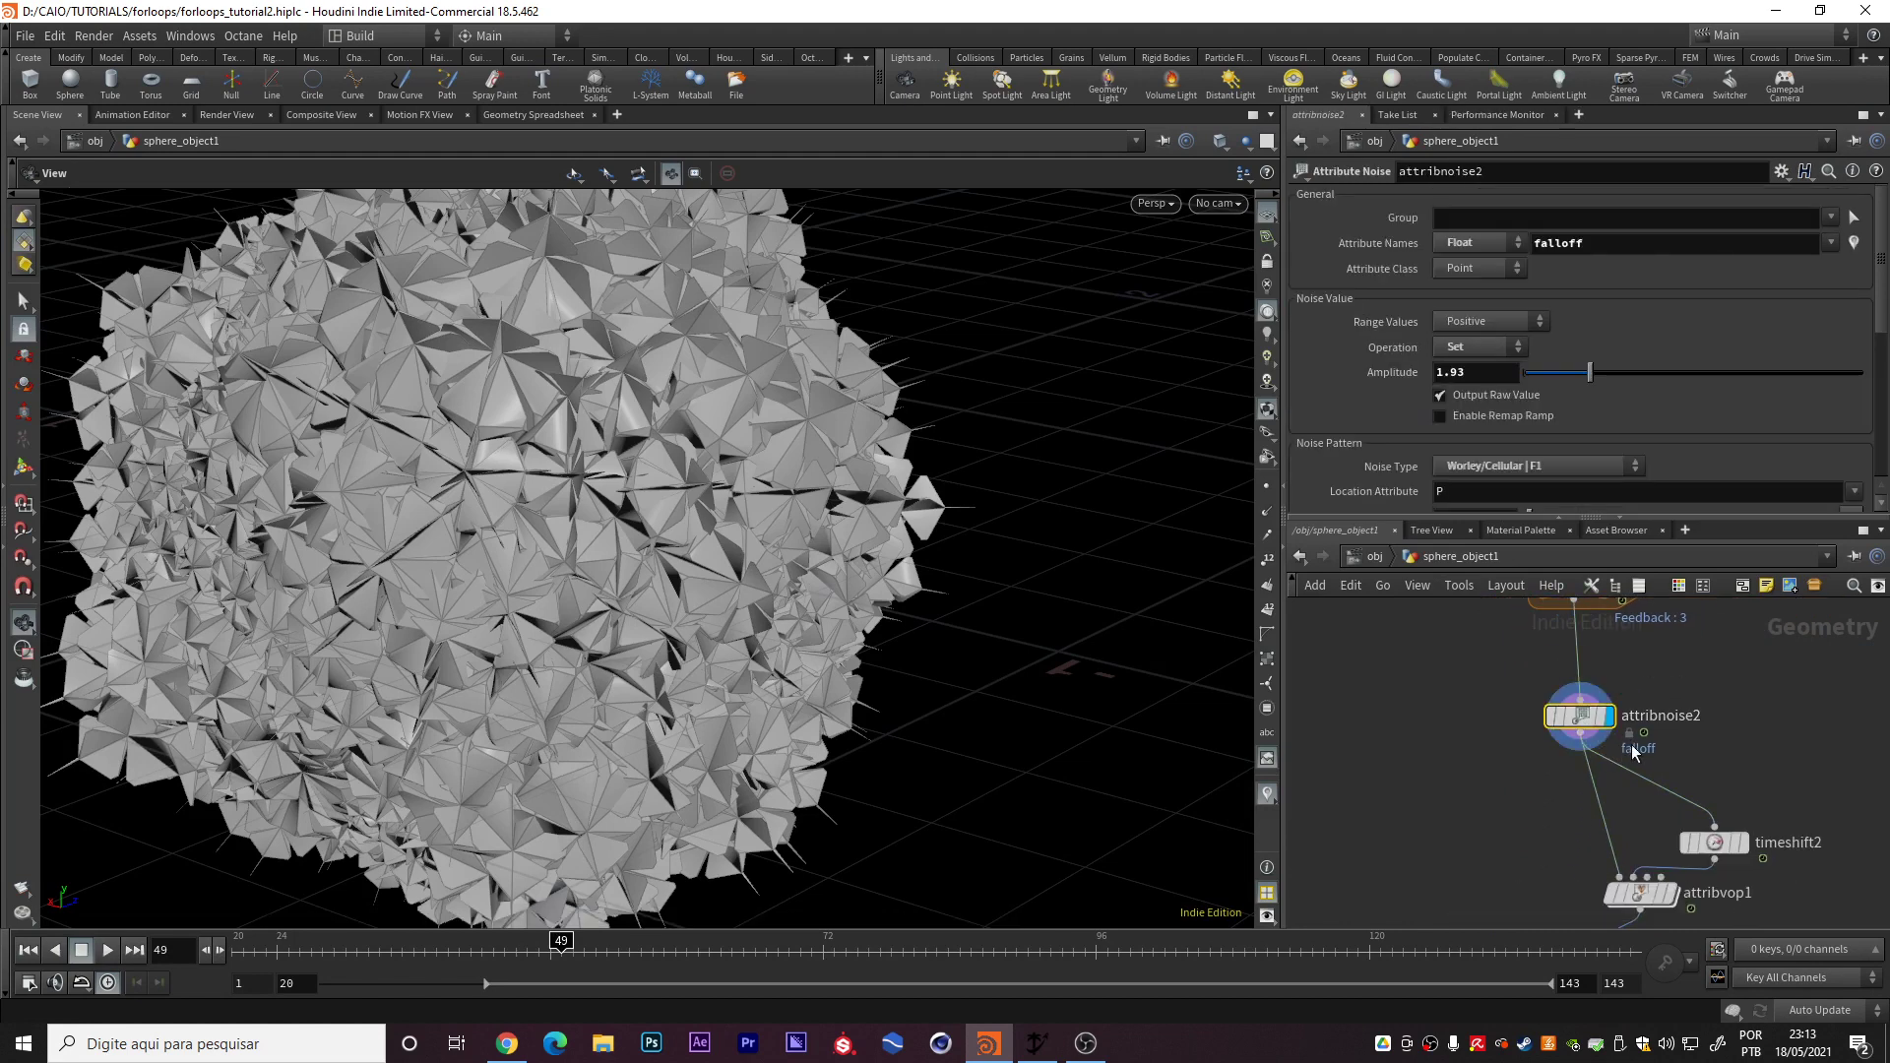
scroll(1414, 402, down, 2)
scroll(1593, 700, down, 3)
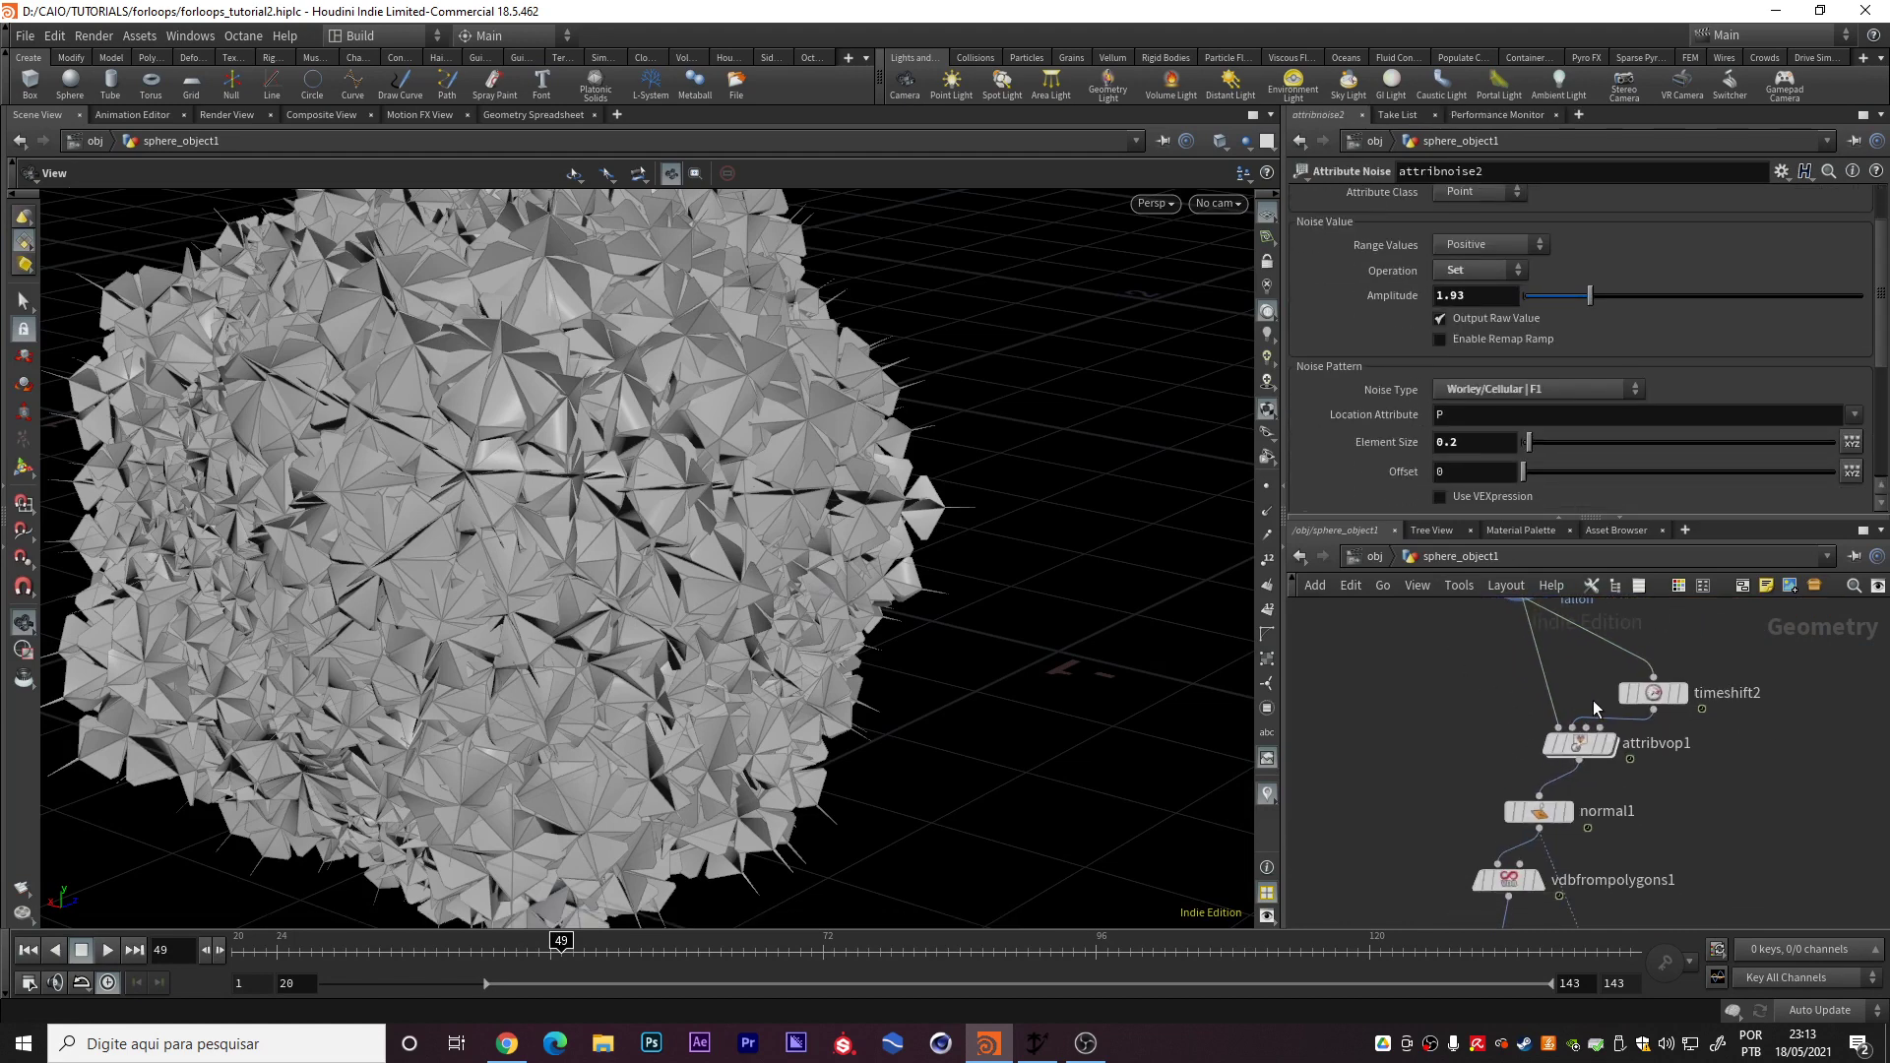
Display attribvop1, enter its VOP network and inspect the bias parameter node
click(1620, 746)
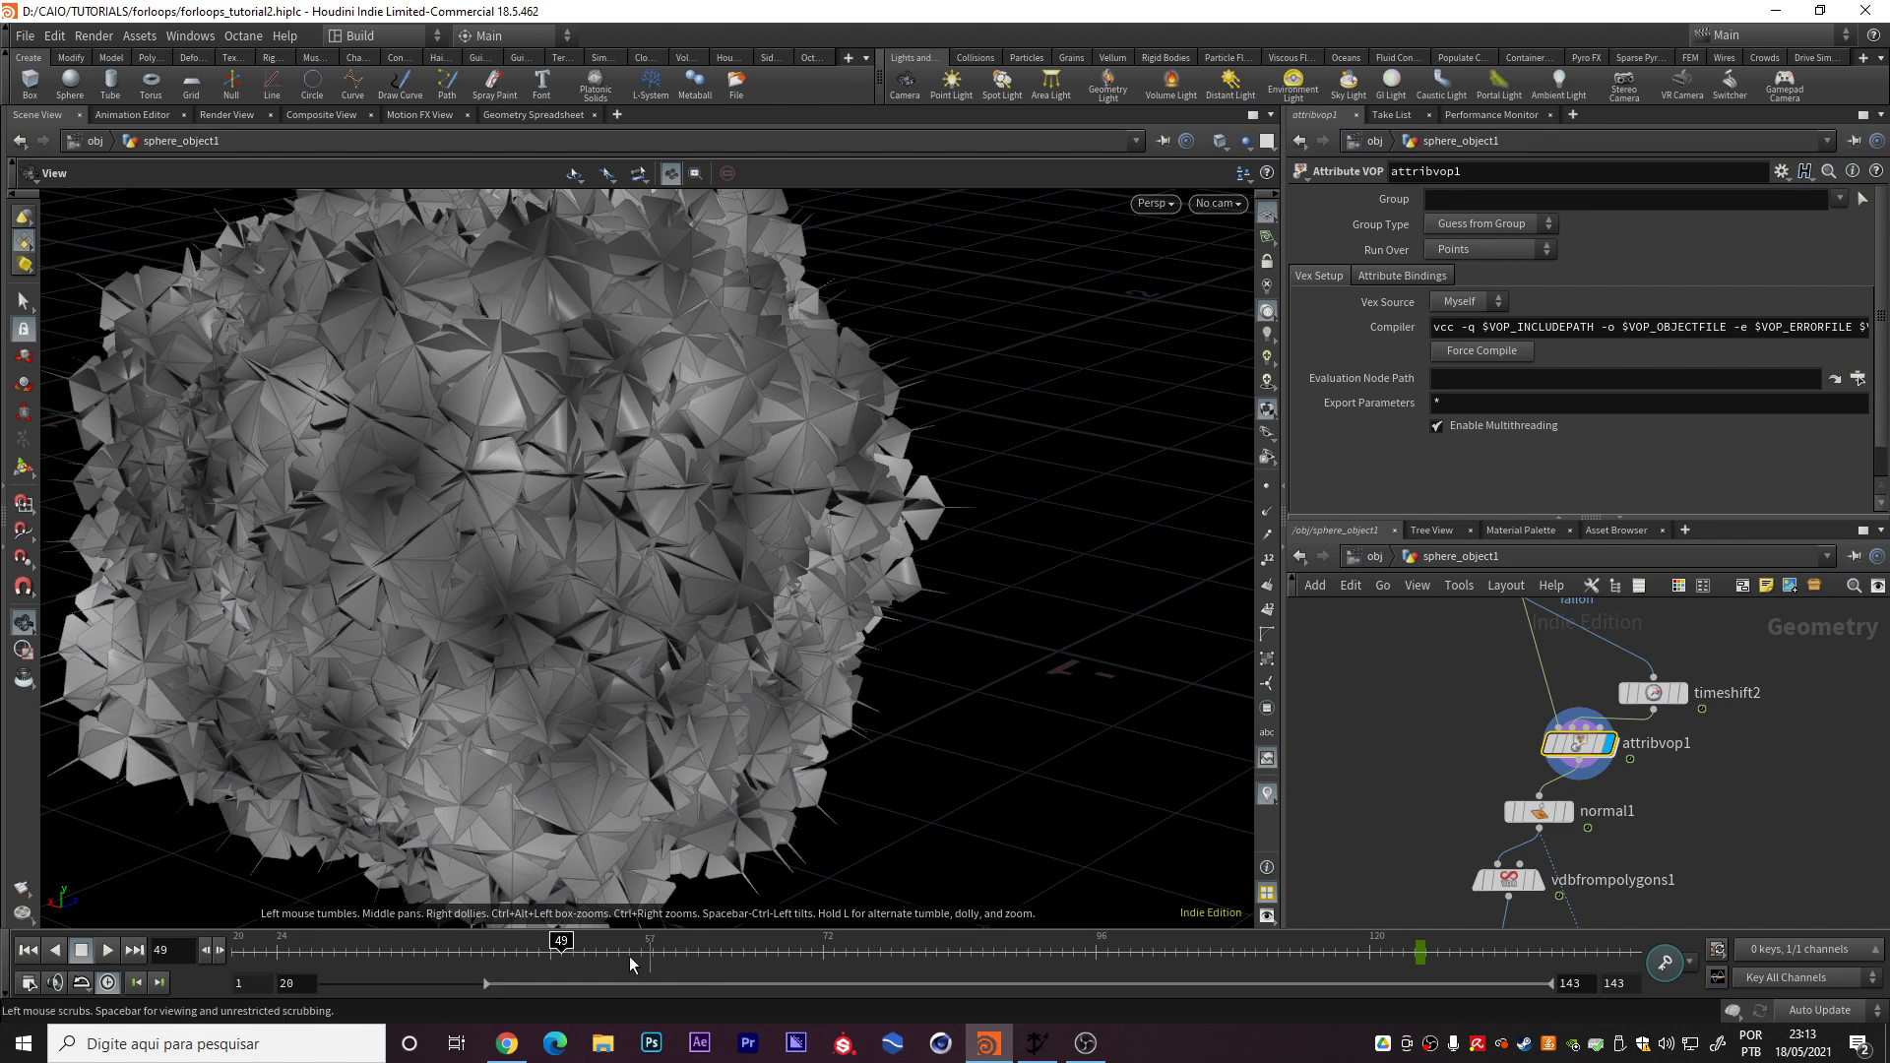
double_click(1579, 744)
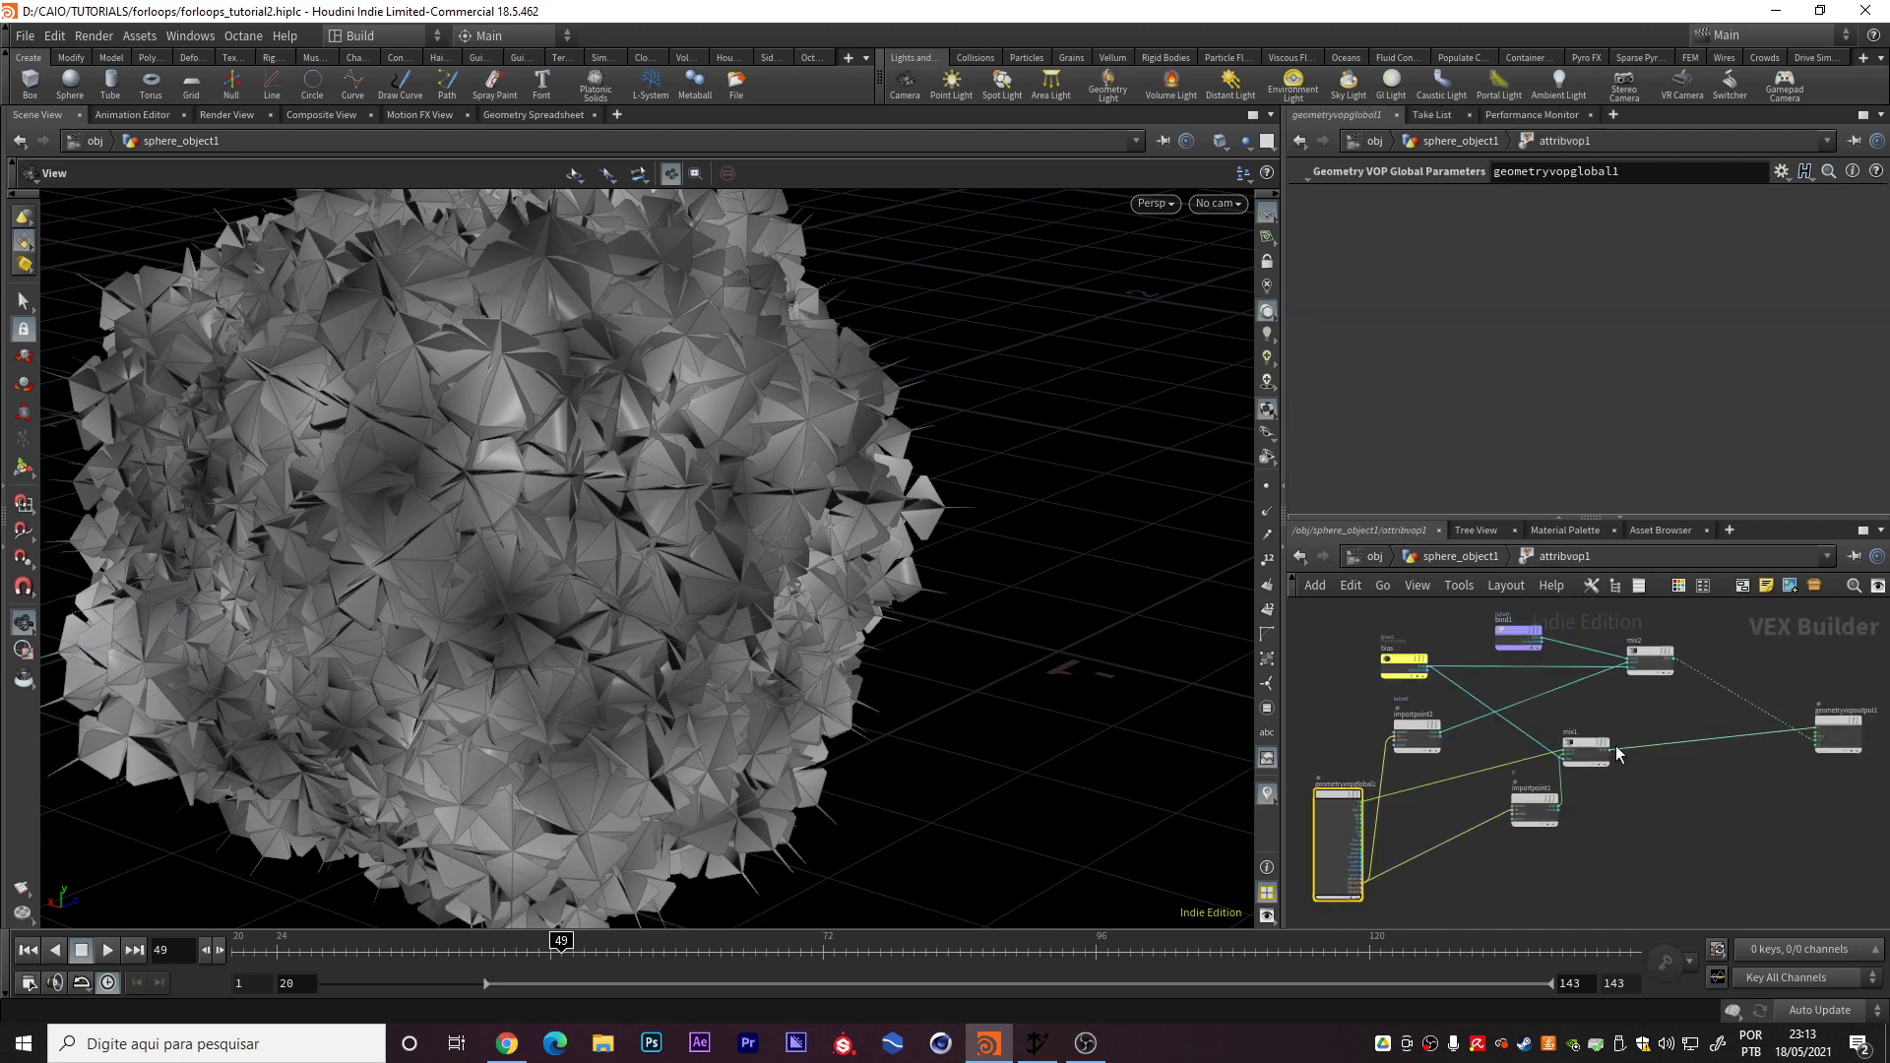
scroll(1674, 695, up, 3)
click(1632, 693)
middle_drag(1363, 717, 1564, 789)
middle_drag(1381, 764, 1498, 660)
scroll(1484, 686, down, 1)
click(1365, 677)
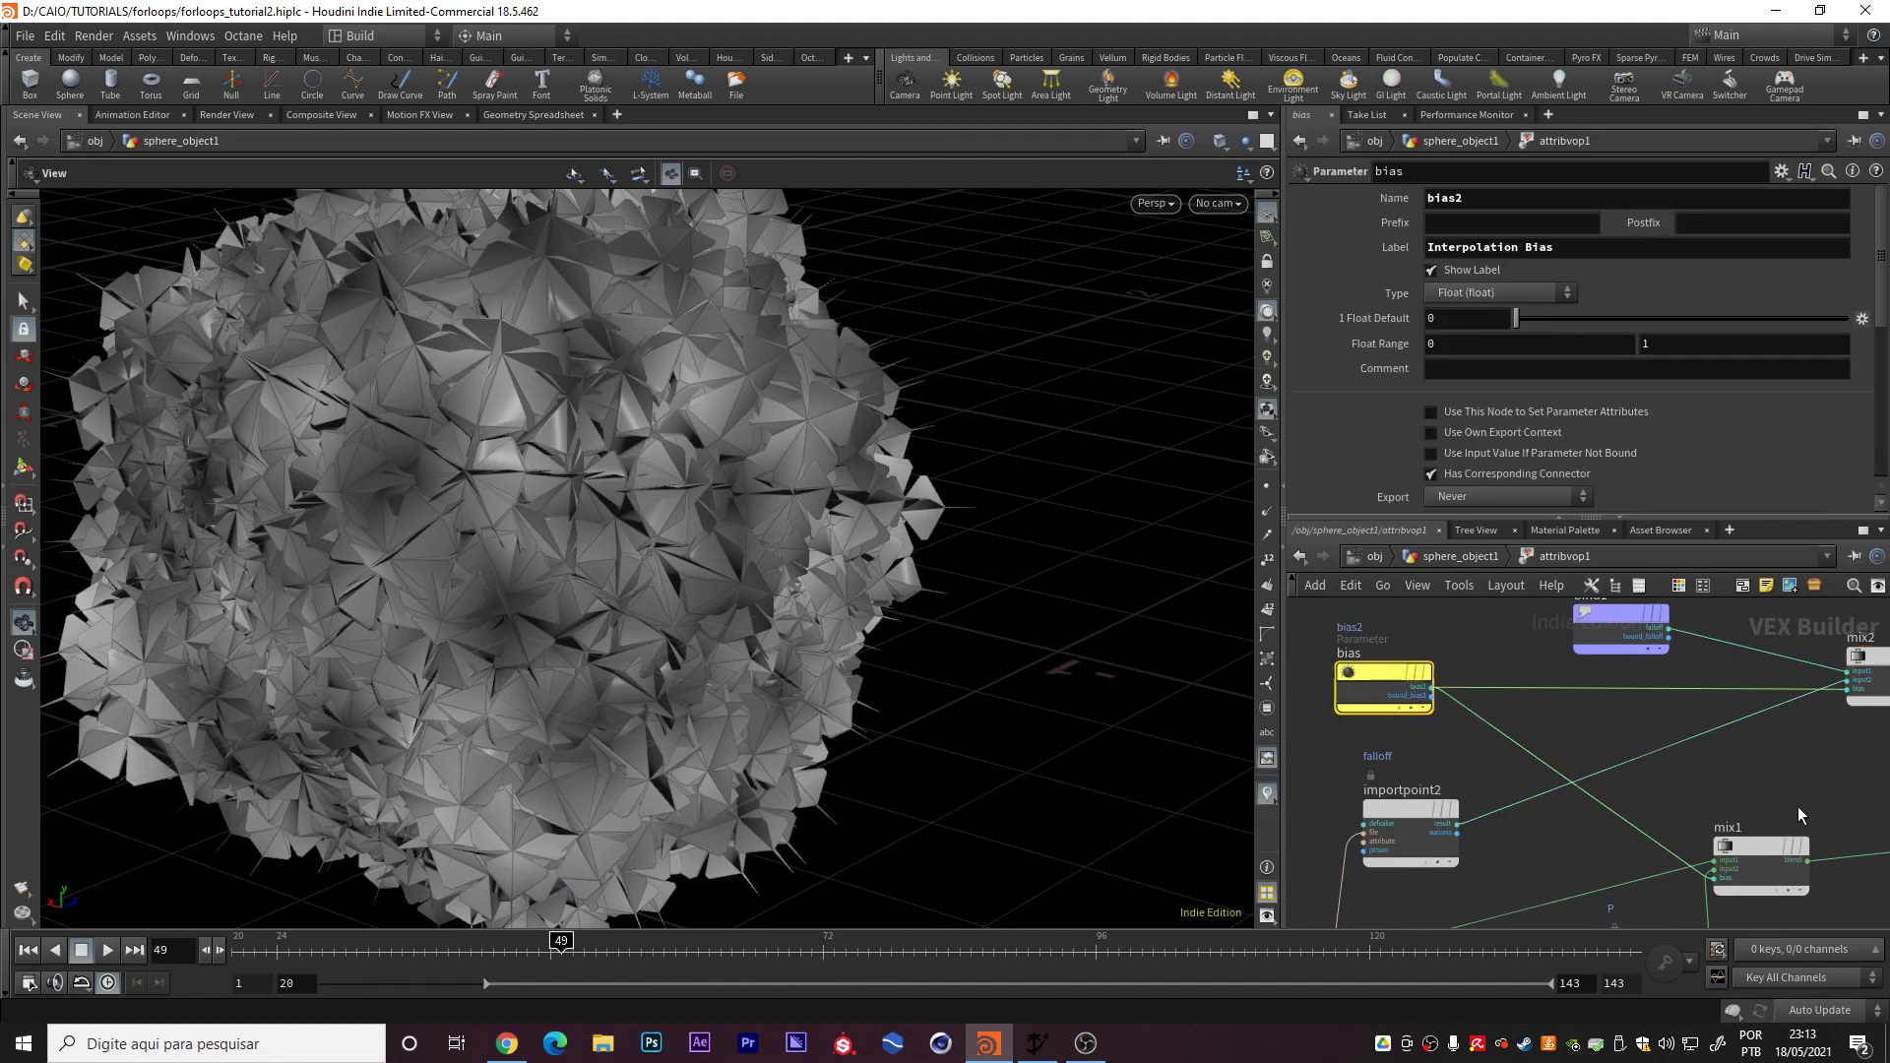
Inspect the mix1 node and its incoming connections, and shift the importpoint1 node slightly away from it
middle_drag(1768, 798, 1428, 736)
middle_drag(1660, 732, 1706, 696)
scroll(1663, 706, down, 3)
scroll(1507, 701, up, 3)
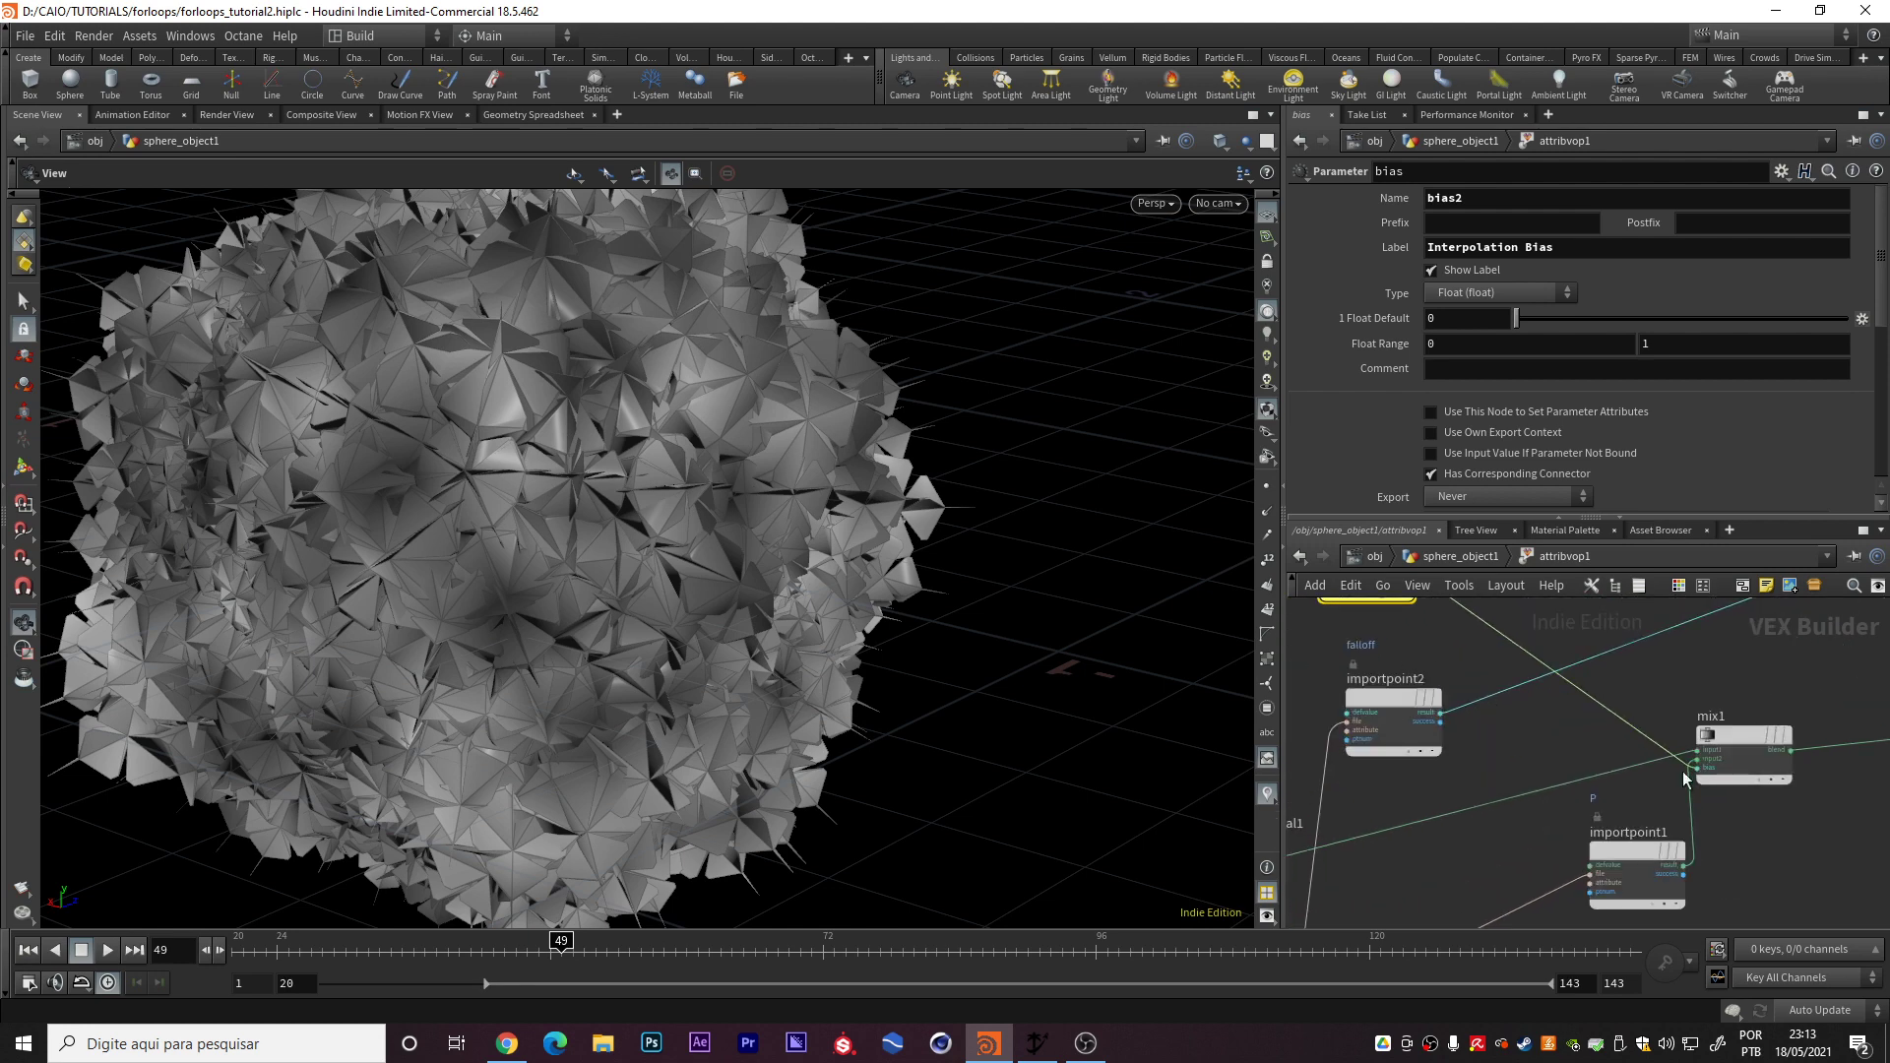
click(1728, 735)
drag(1633, 848, 1575, 867)
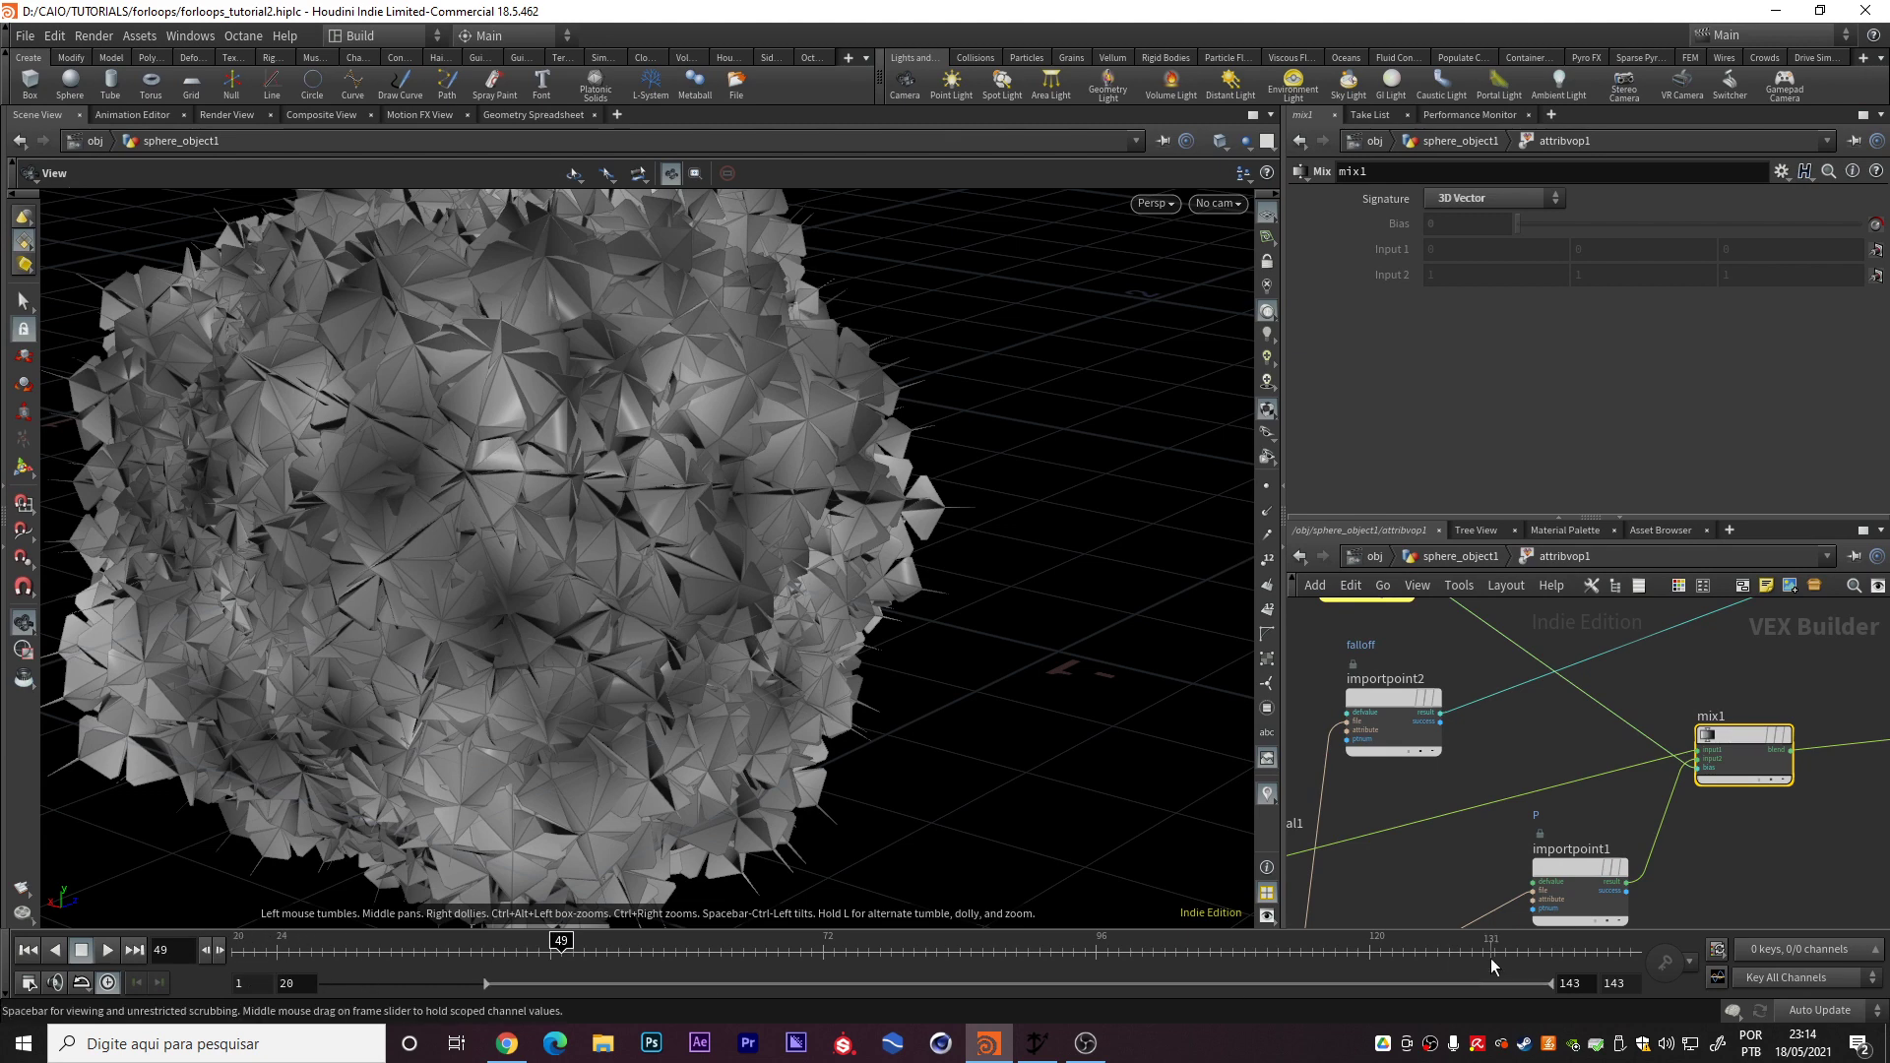
Return to sphere_object1 and review the results and settings of normal1, vdbfrompolygons1 and vdbsmoothsdf1
click(1449, 561)
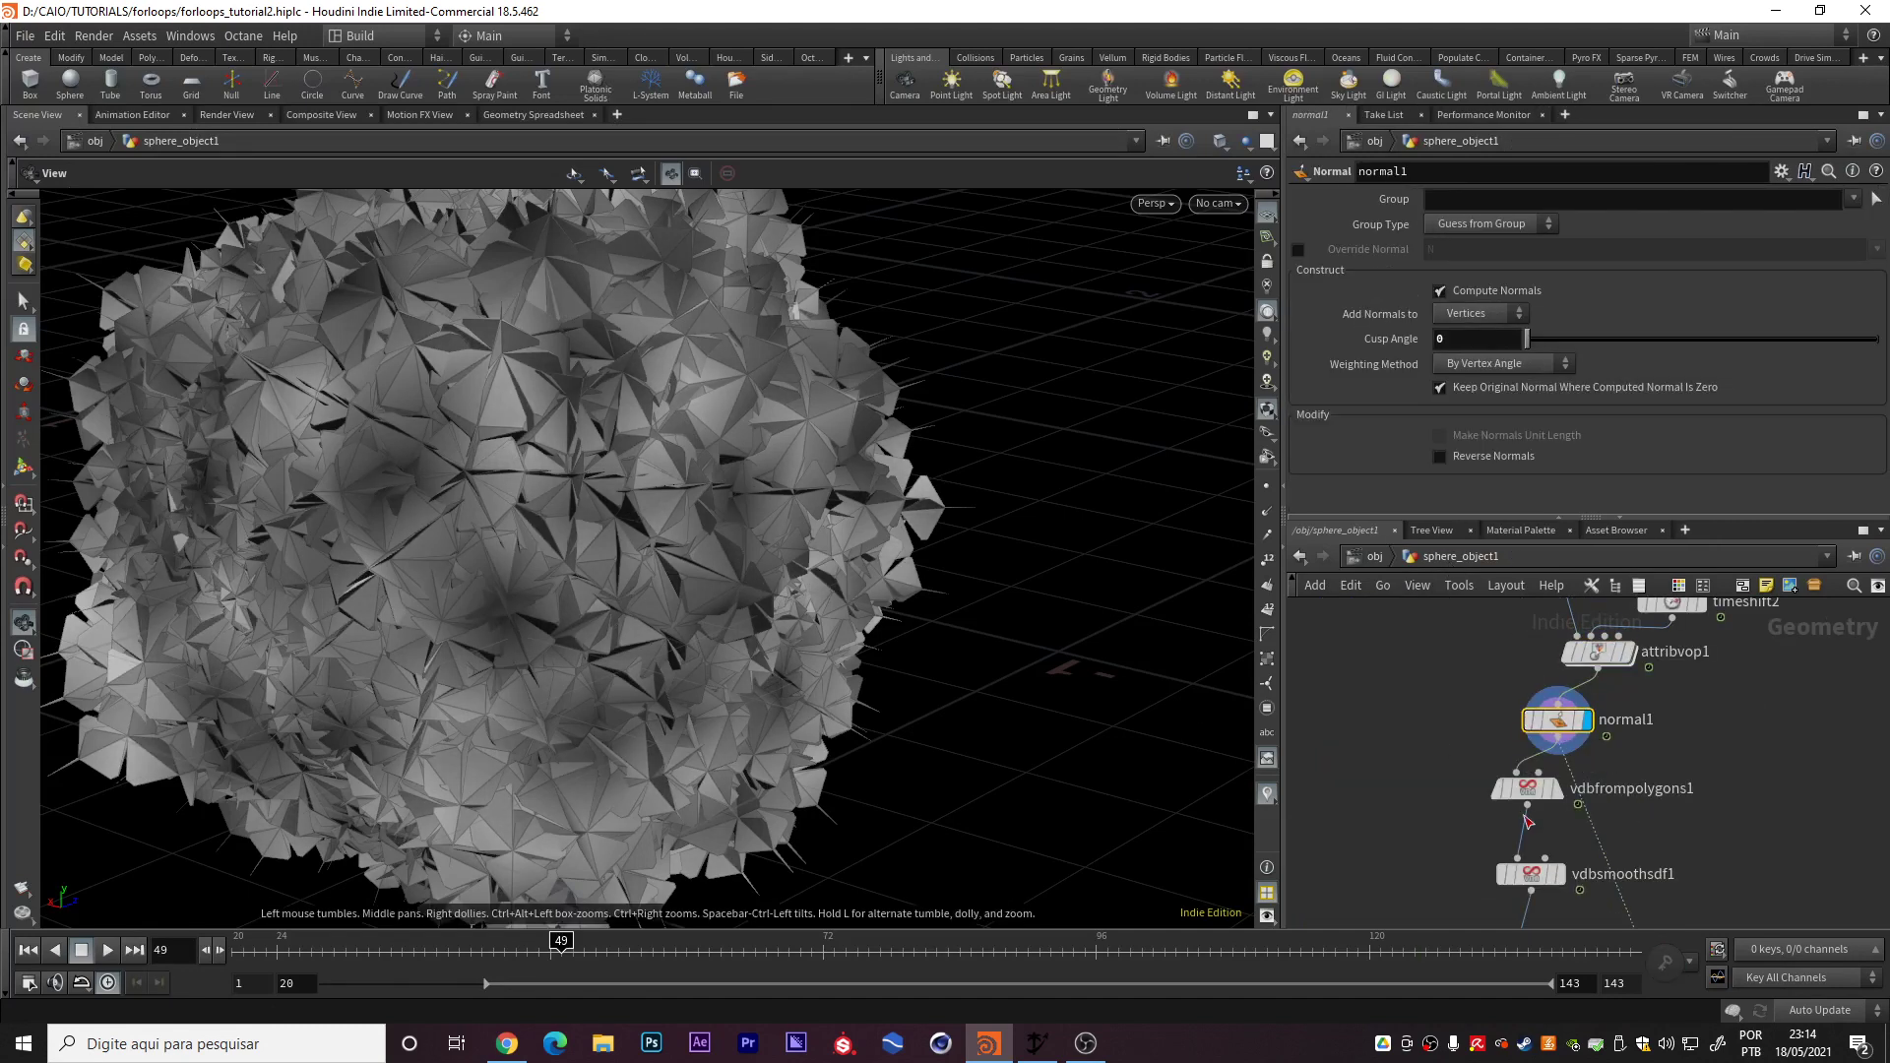
middle_drag(1736, 805, 1775, 710)
click(1597, 693)
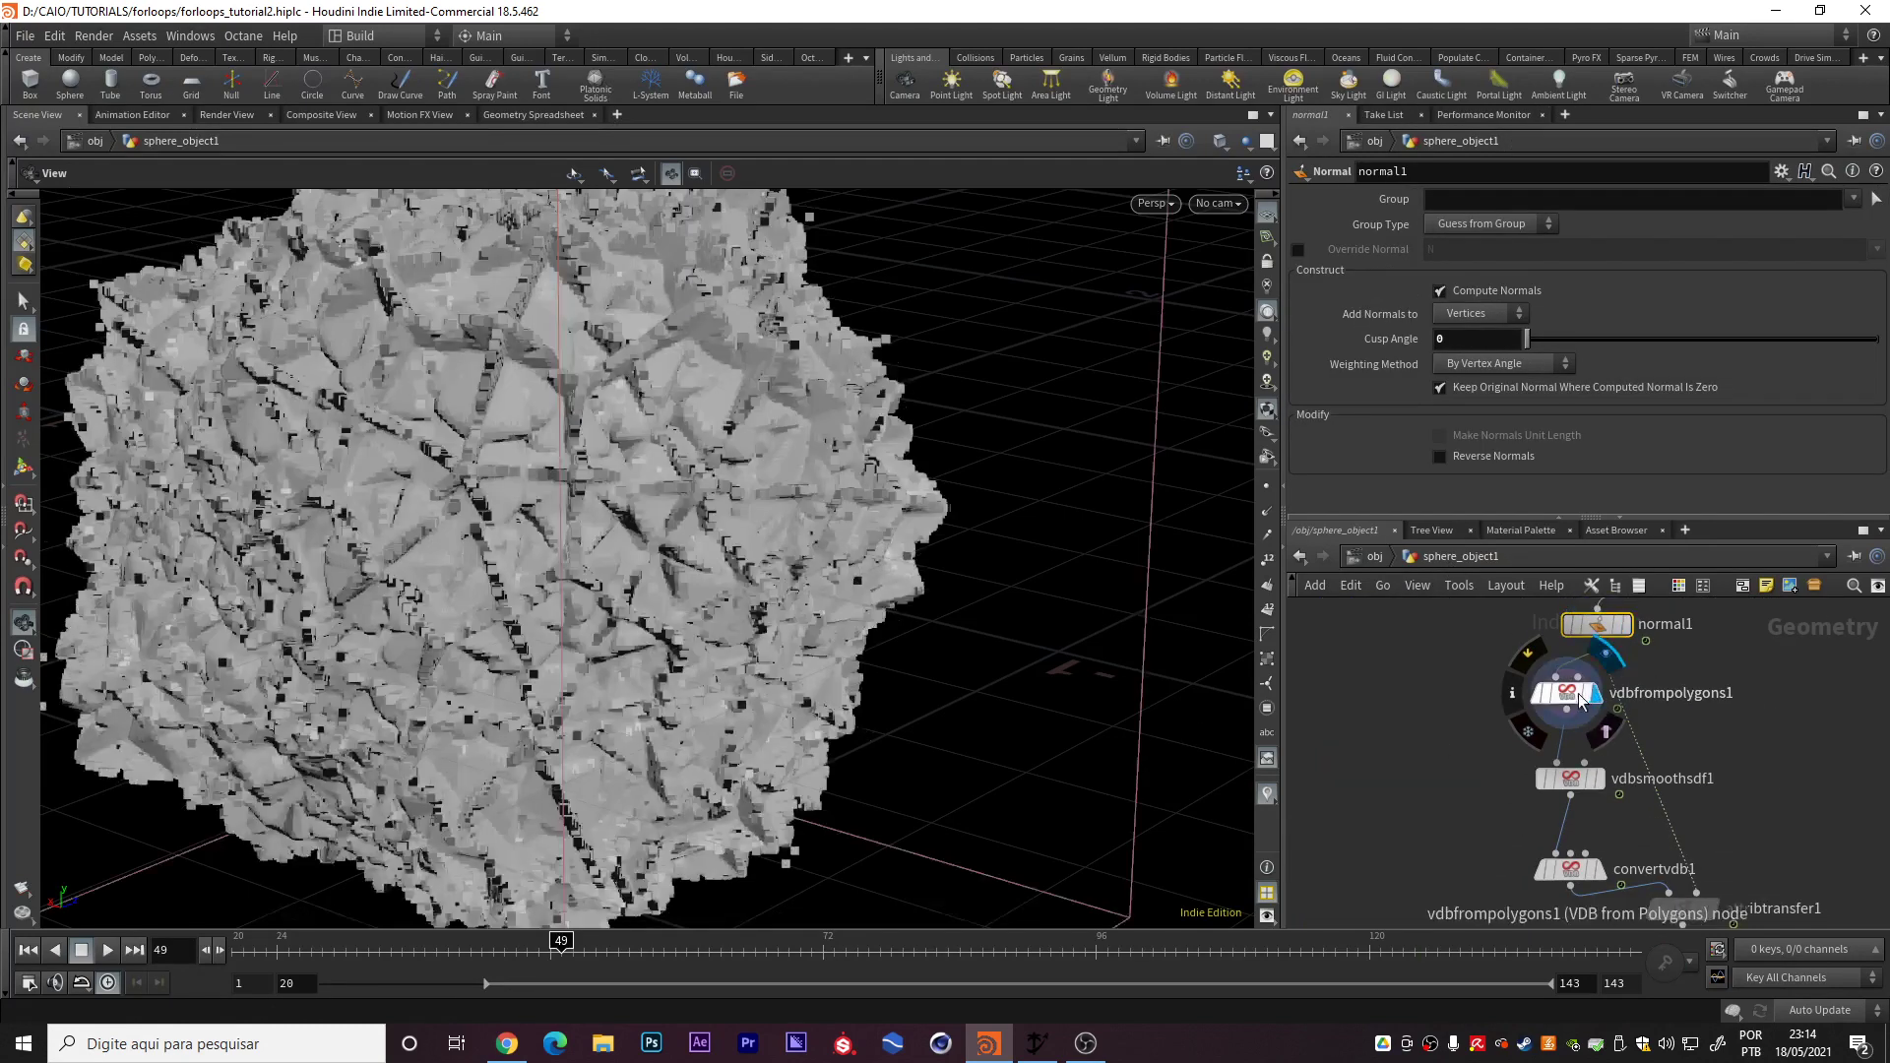
click(1572, 700)
click(1599, 779)
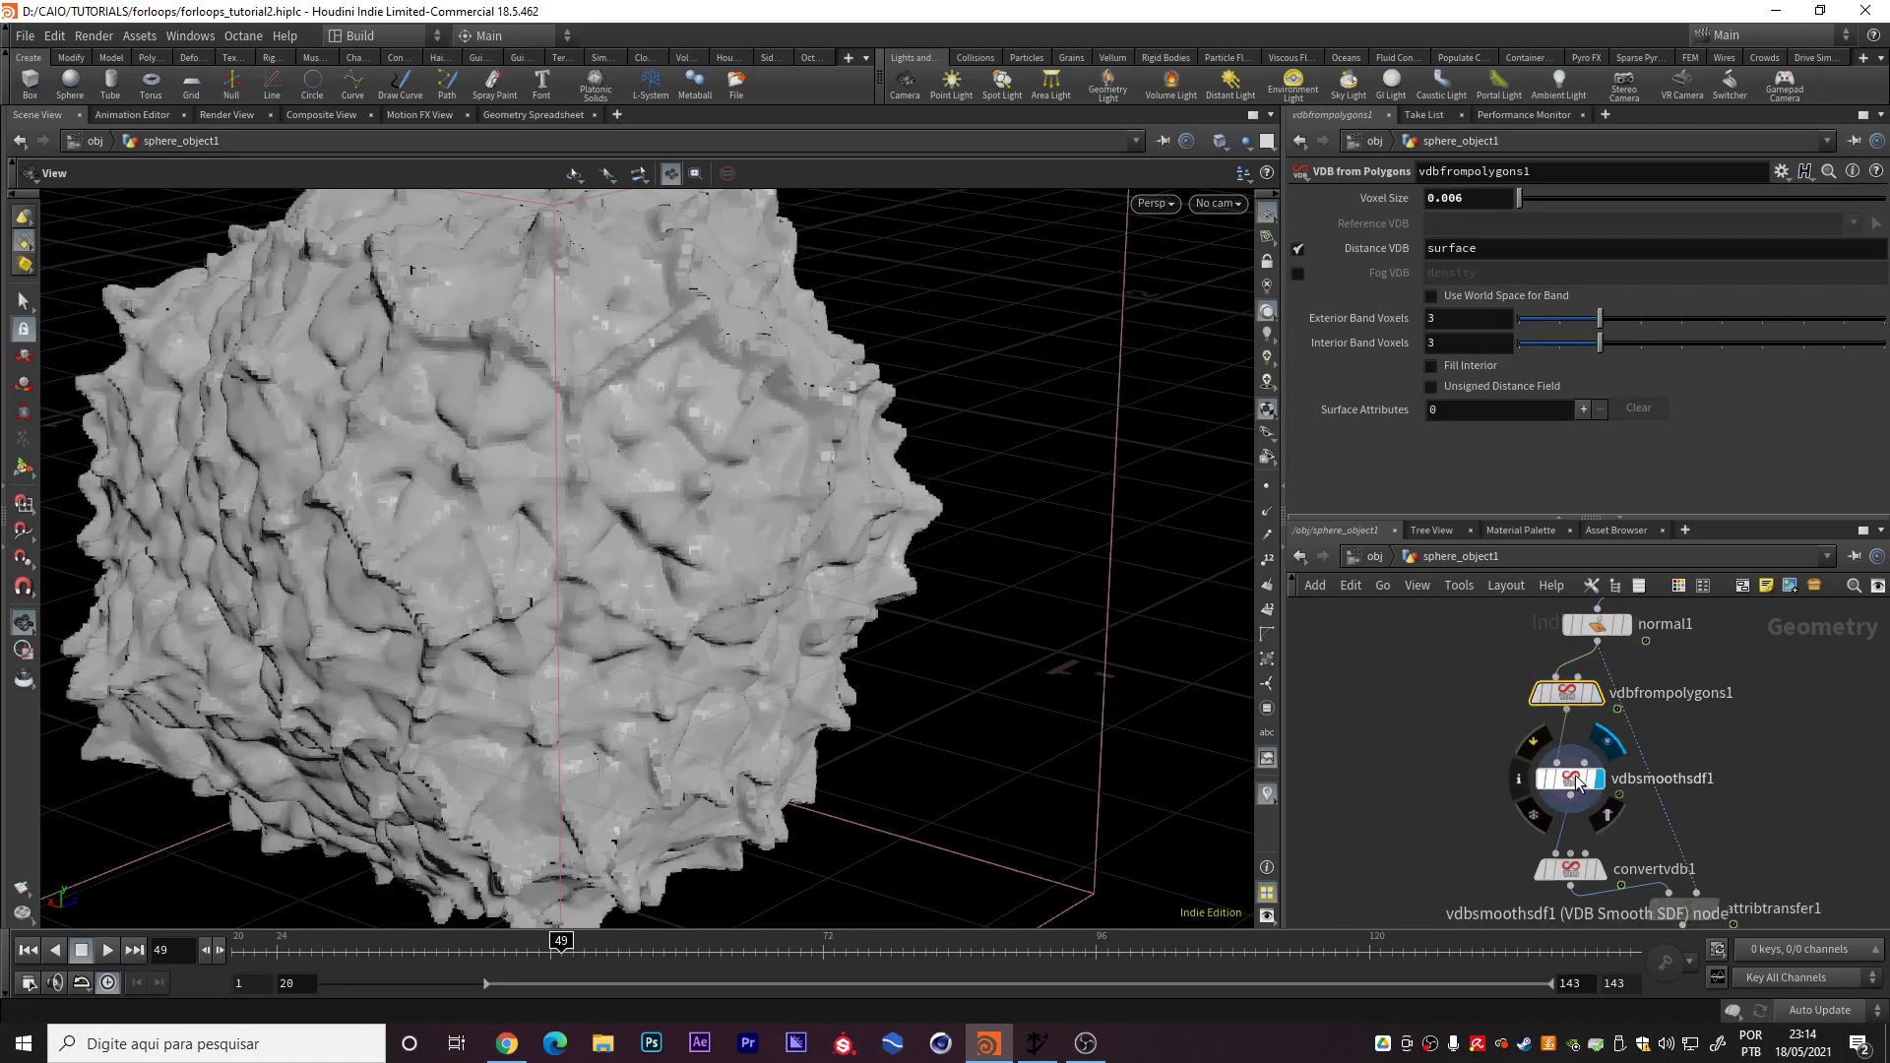
click(1572, 782)
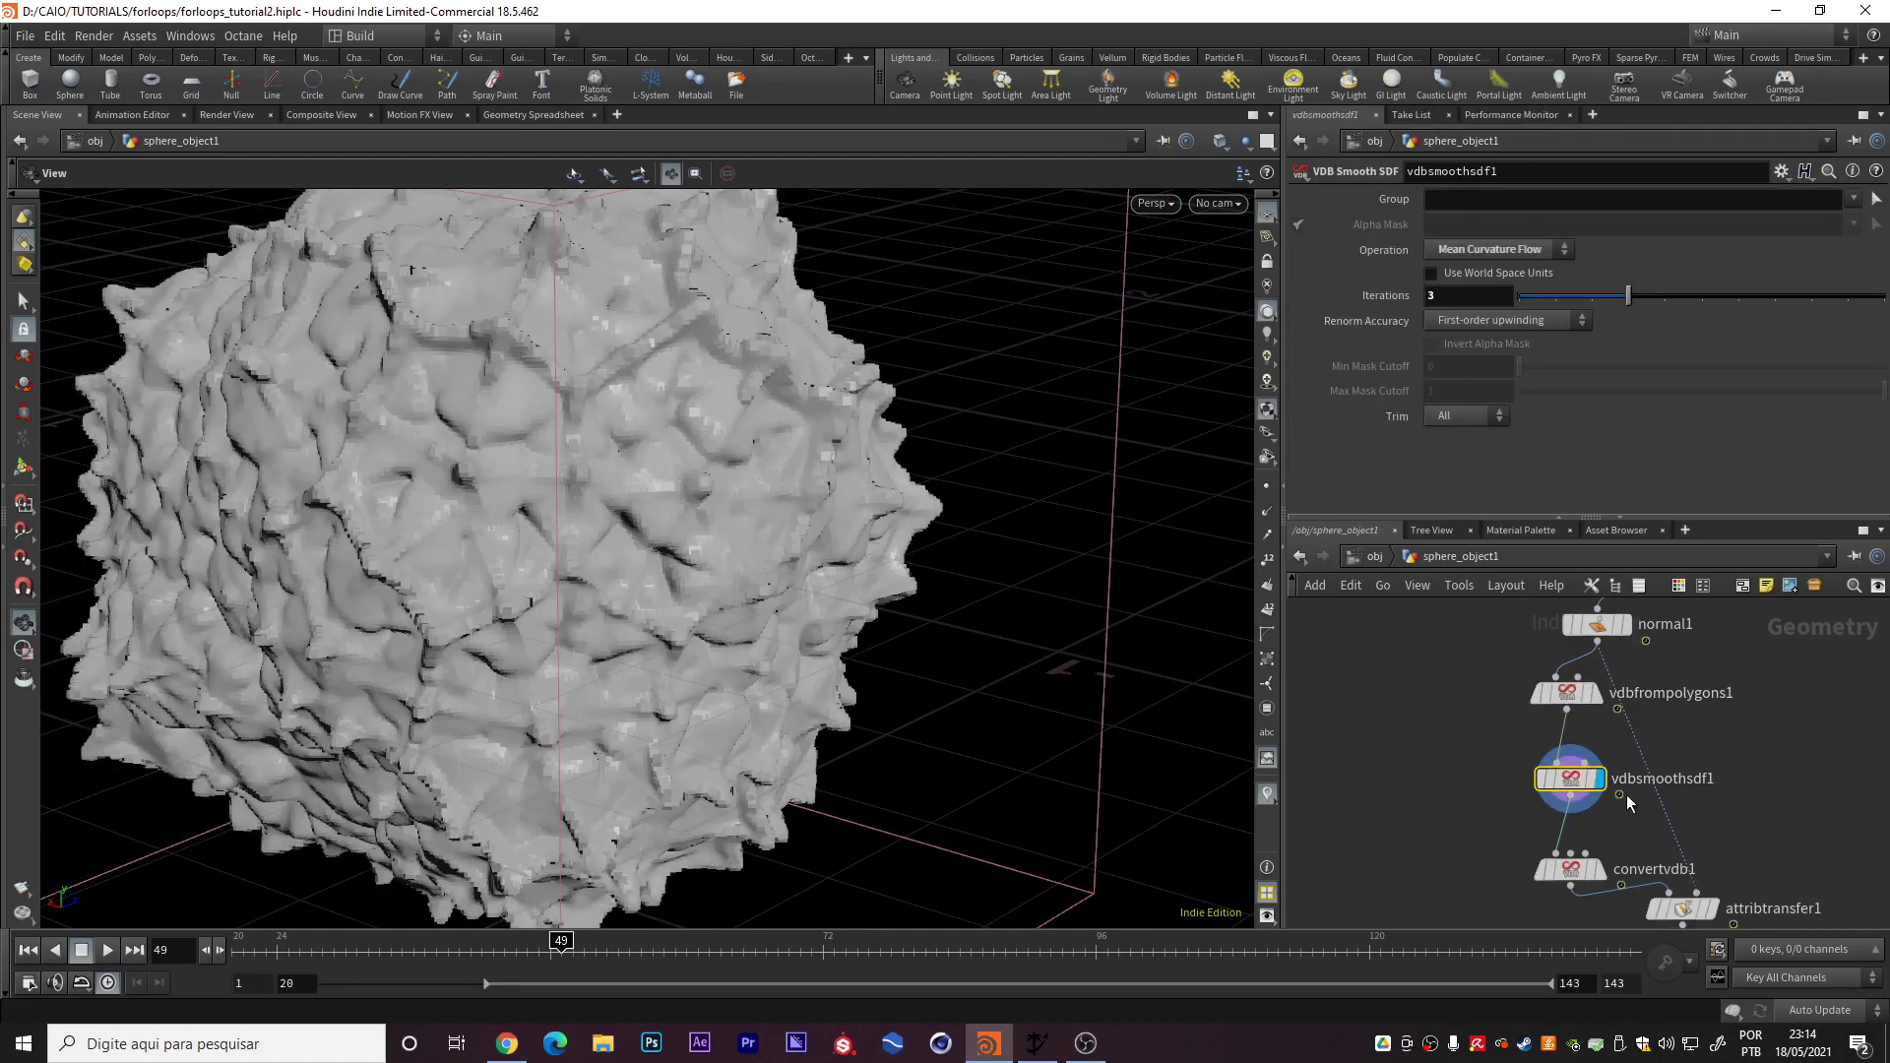
Display the convertvdb1 result, open its parameters and inspect the polygon mesh from another angle
click(1600, 869)
click(1572, 870)
middle_drag(531, 470, 817, 512)
drag(818, 512, 698, 500)
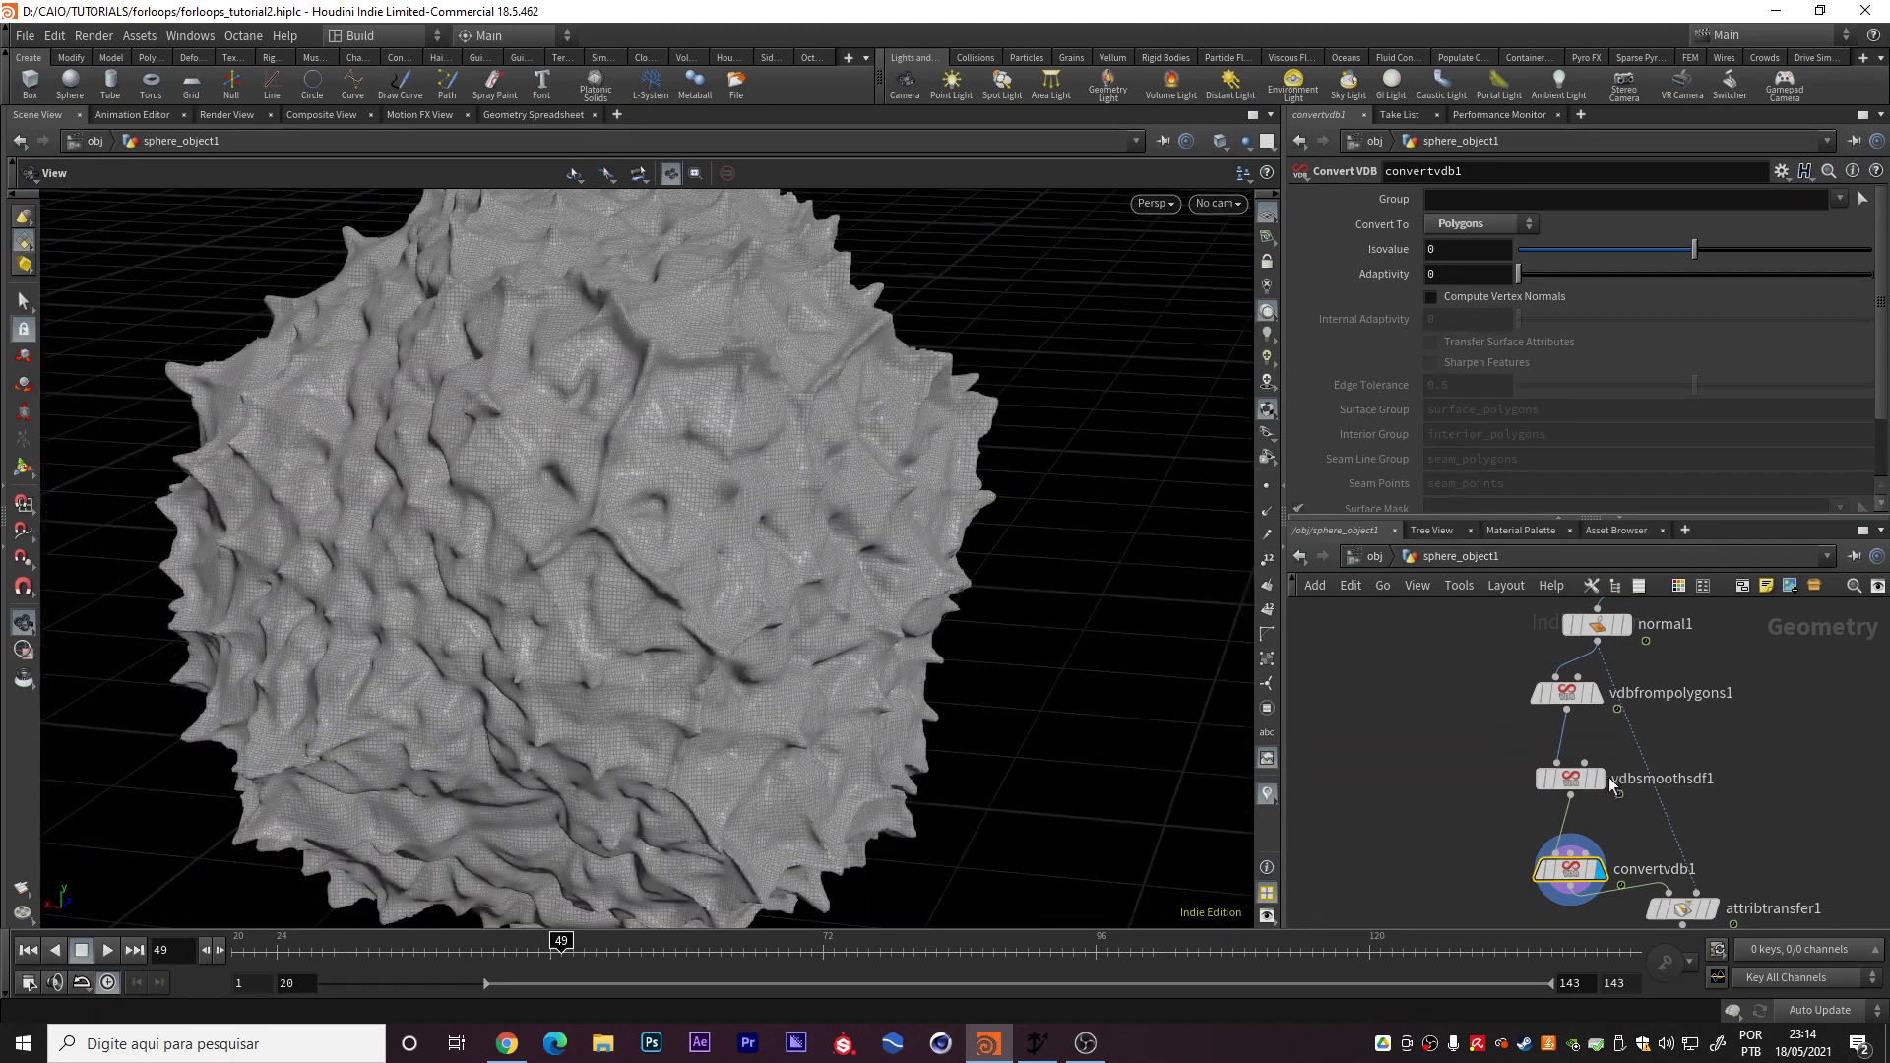
Display attribtransfer1, open its parameters and inspect the transferred shading on the spiky sphere
middle_drag(1736, 830, 1694, 703)
click(1668, 786)
click(1664, 787)
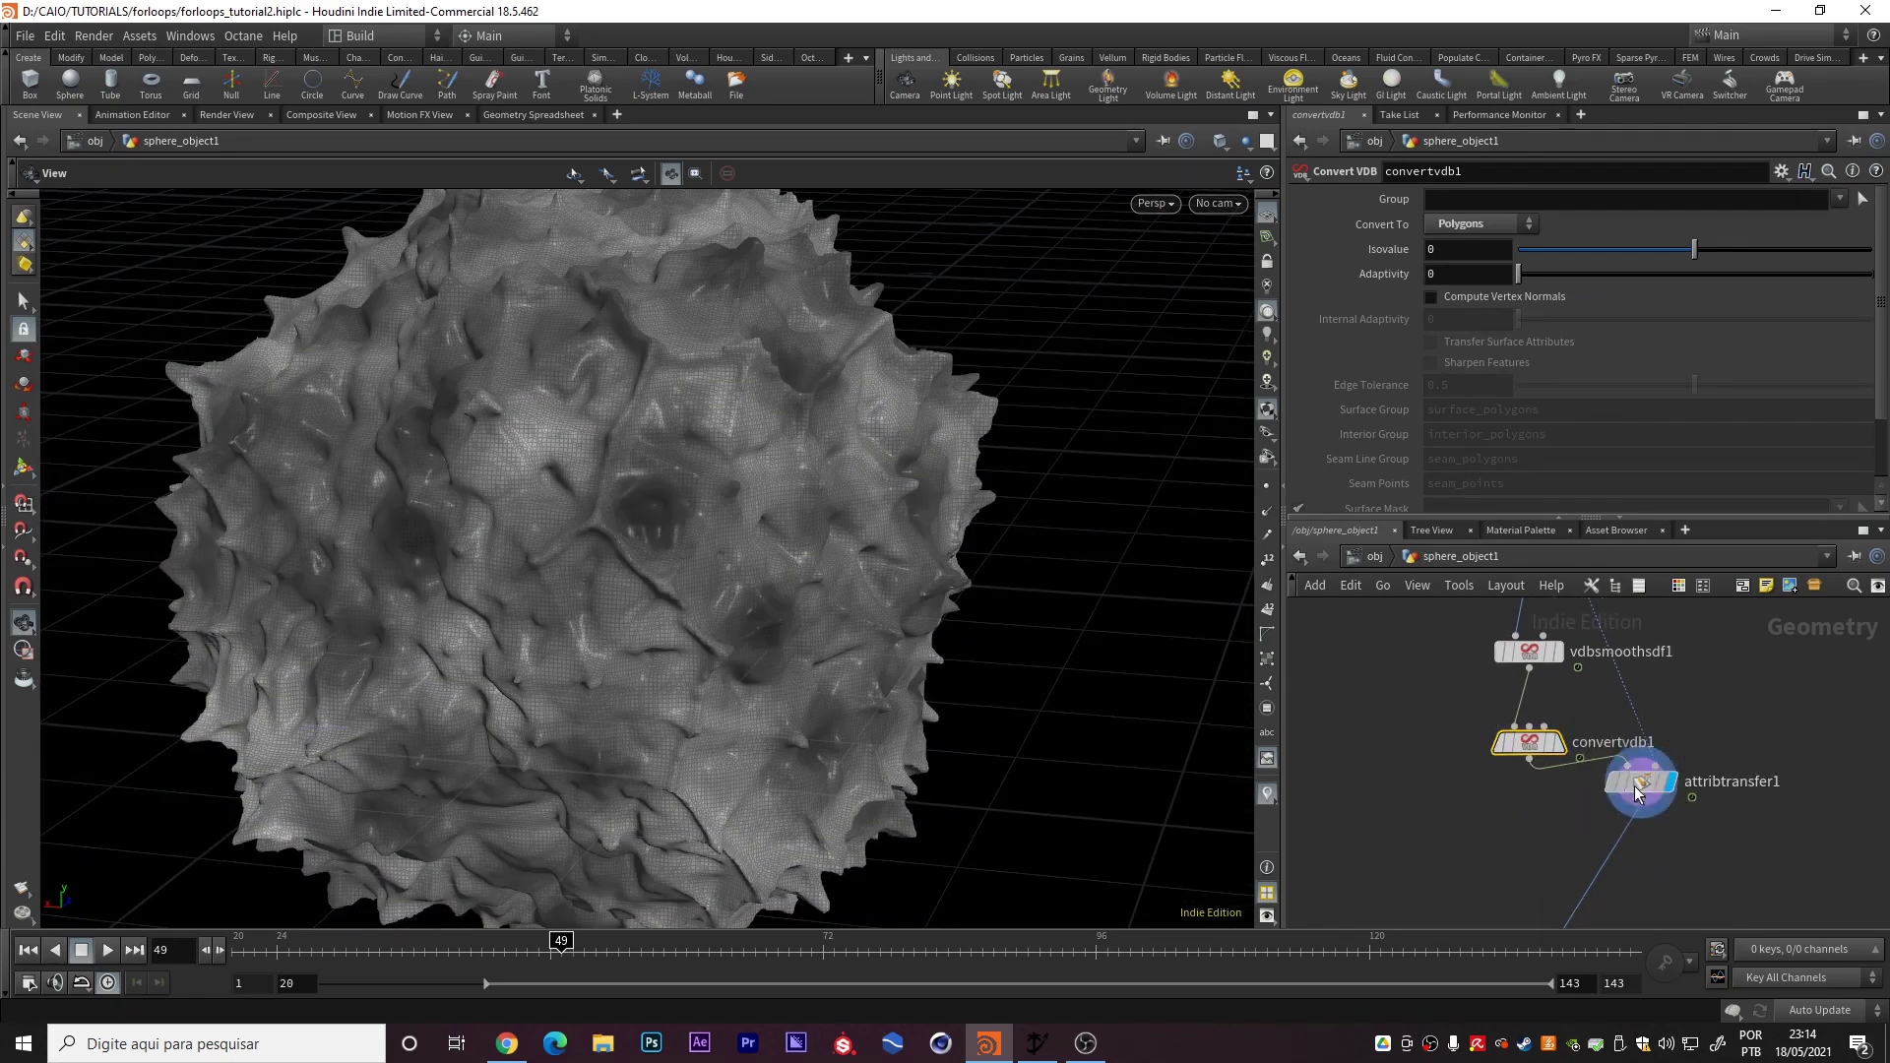
drag(653, 456, 725, 506)
Display the transform1 node and review its Rotate and Uniform Scale parameters
middle_drag(1325, 817, 1369, 589)
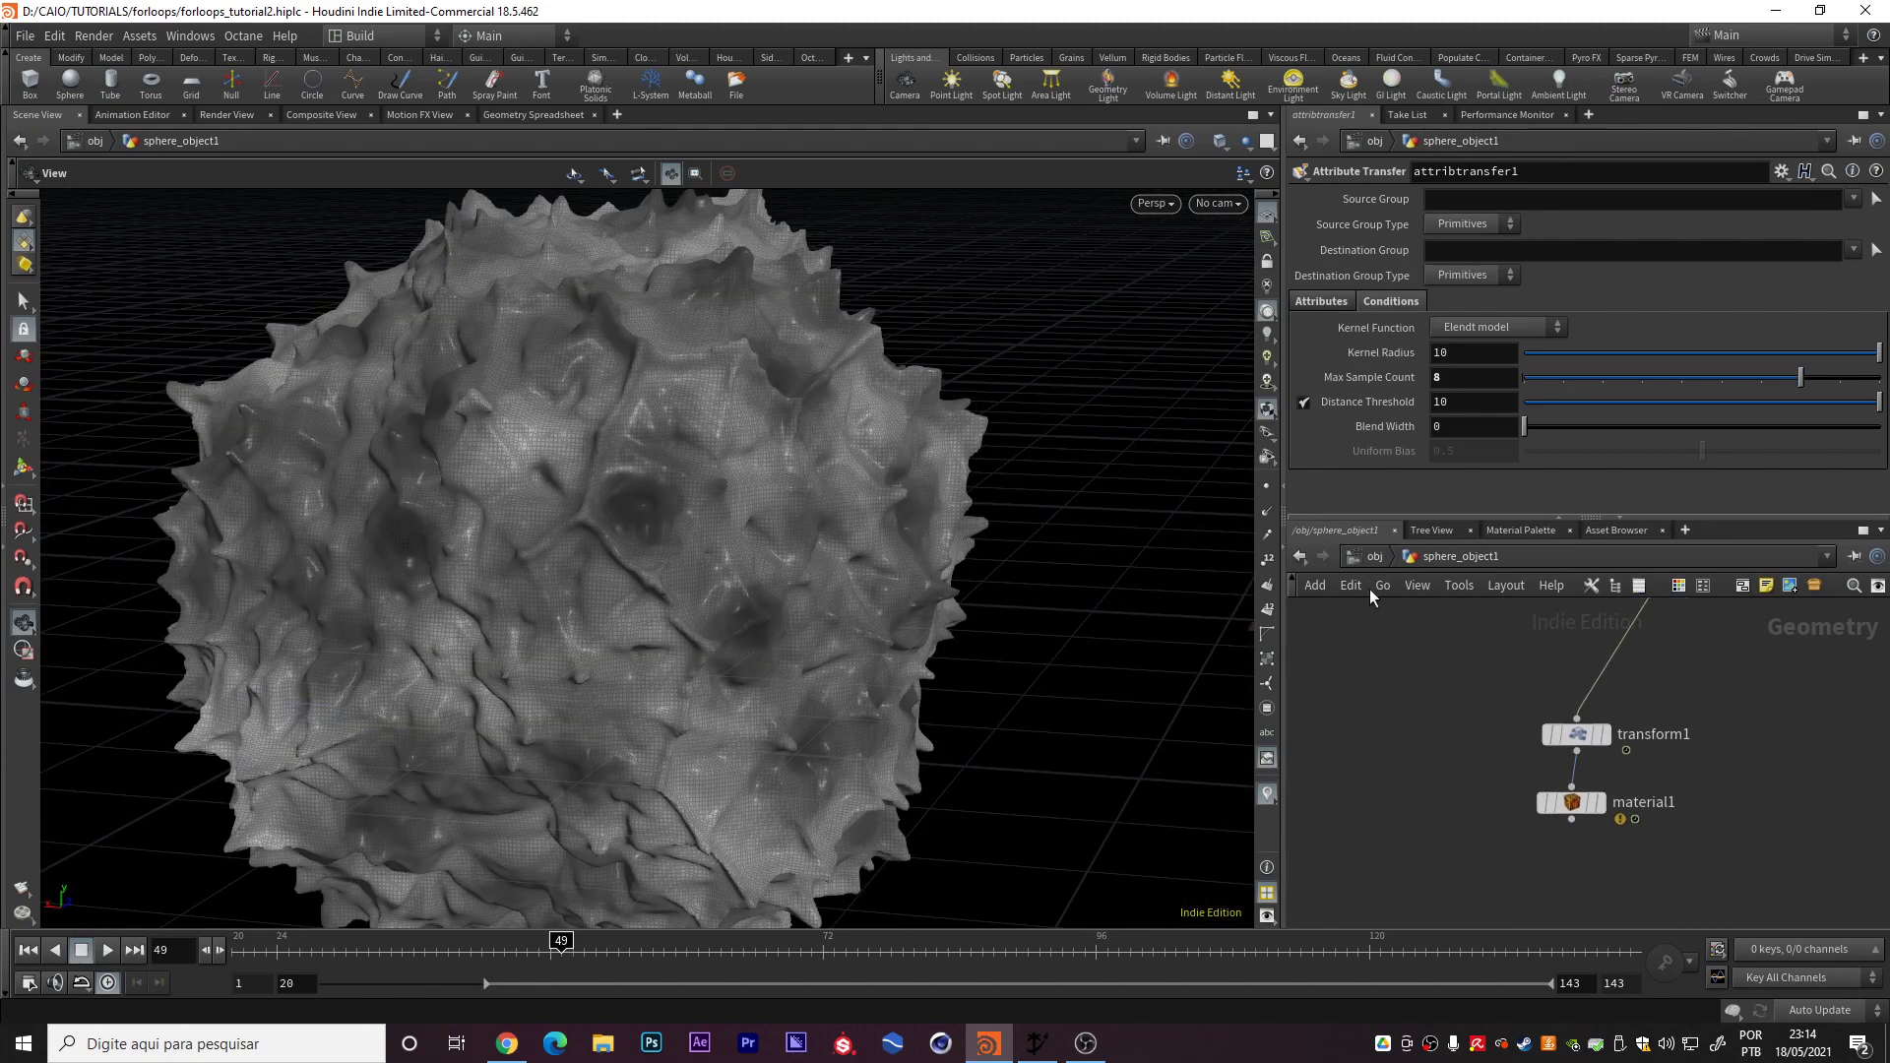
click(1603, 734)
click(1575, 735)
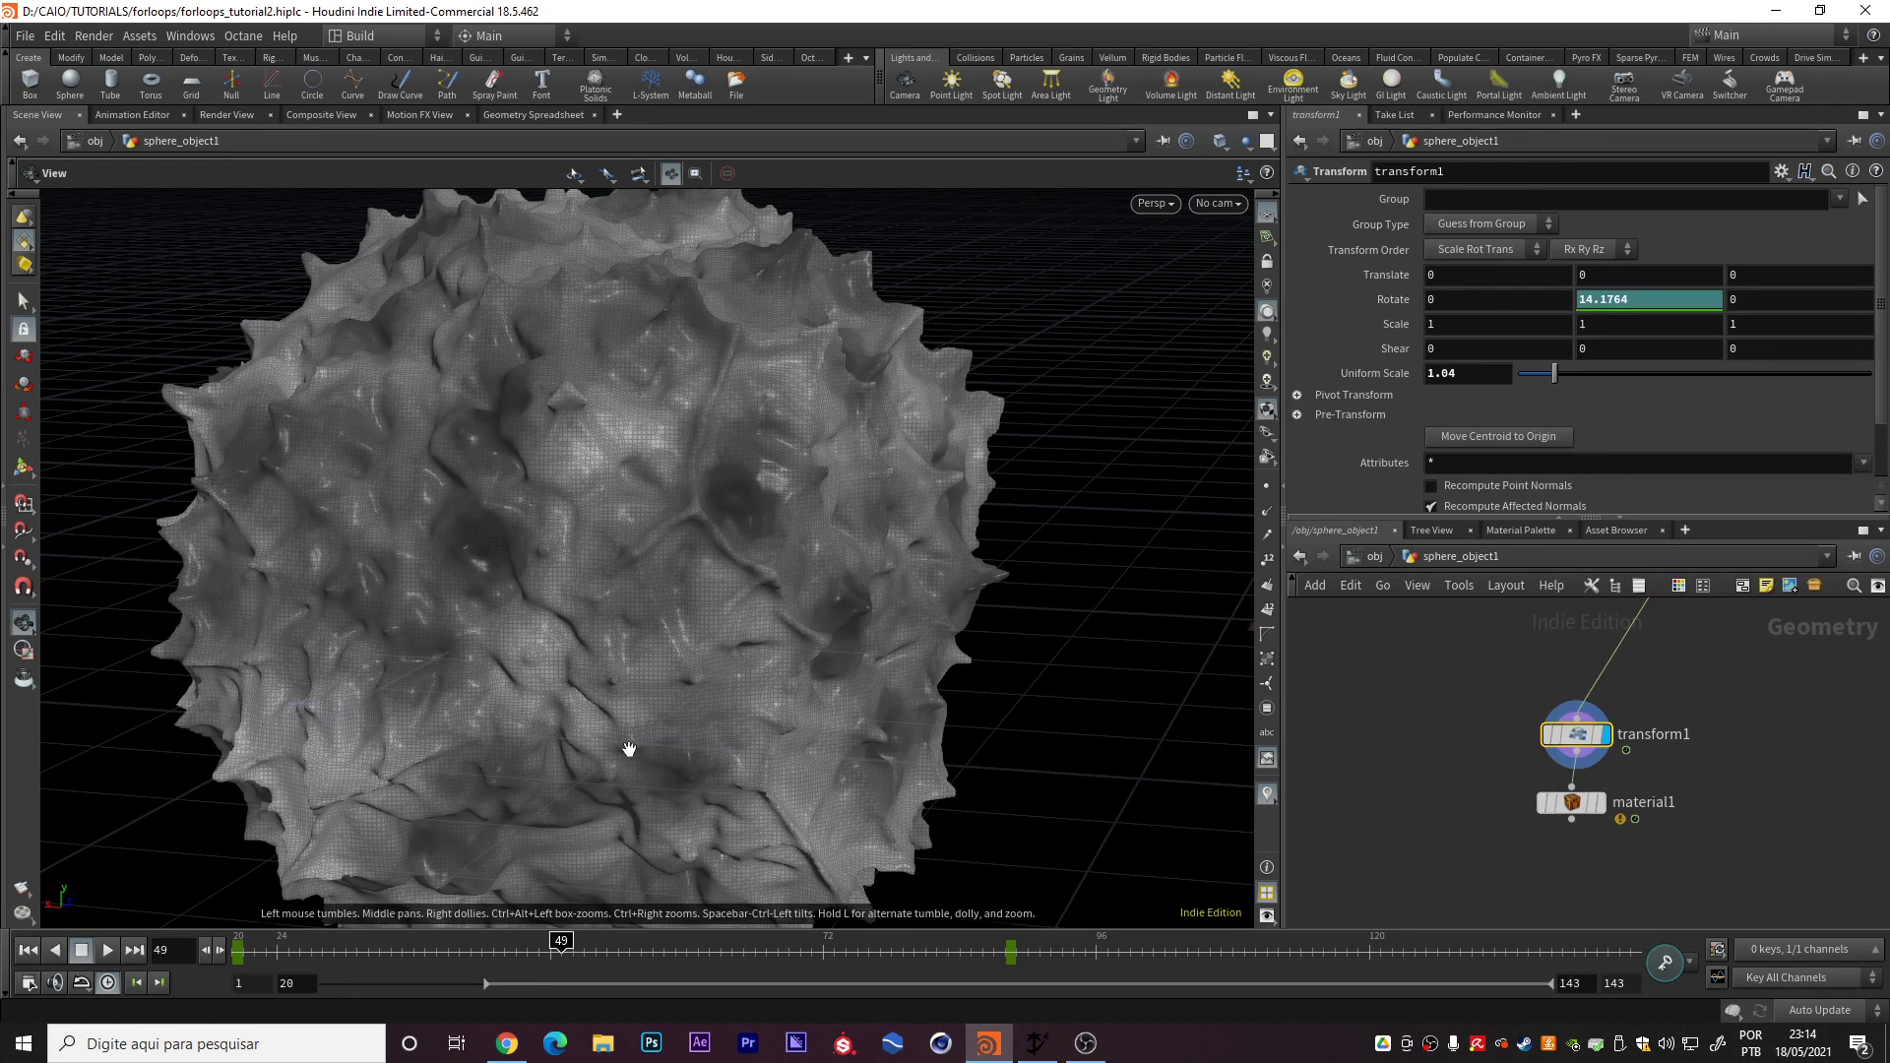
Display material1, open its parameters and inspect the finished spiky sphere from several angles
click(1603, 802)
click(1572, 802)
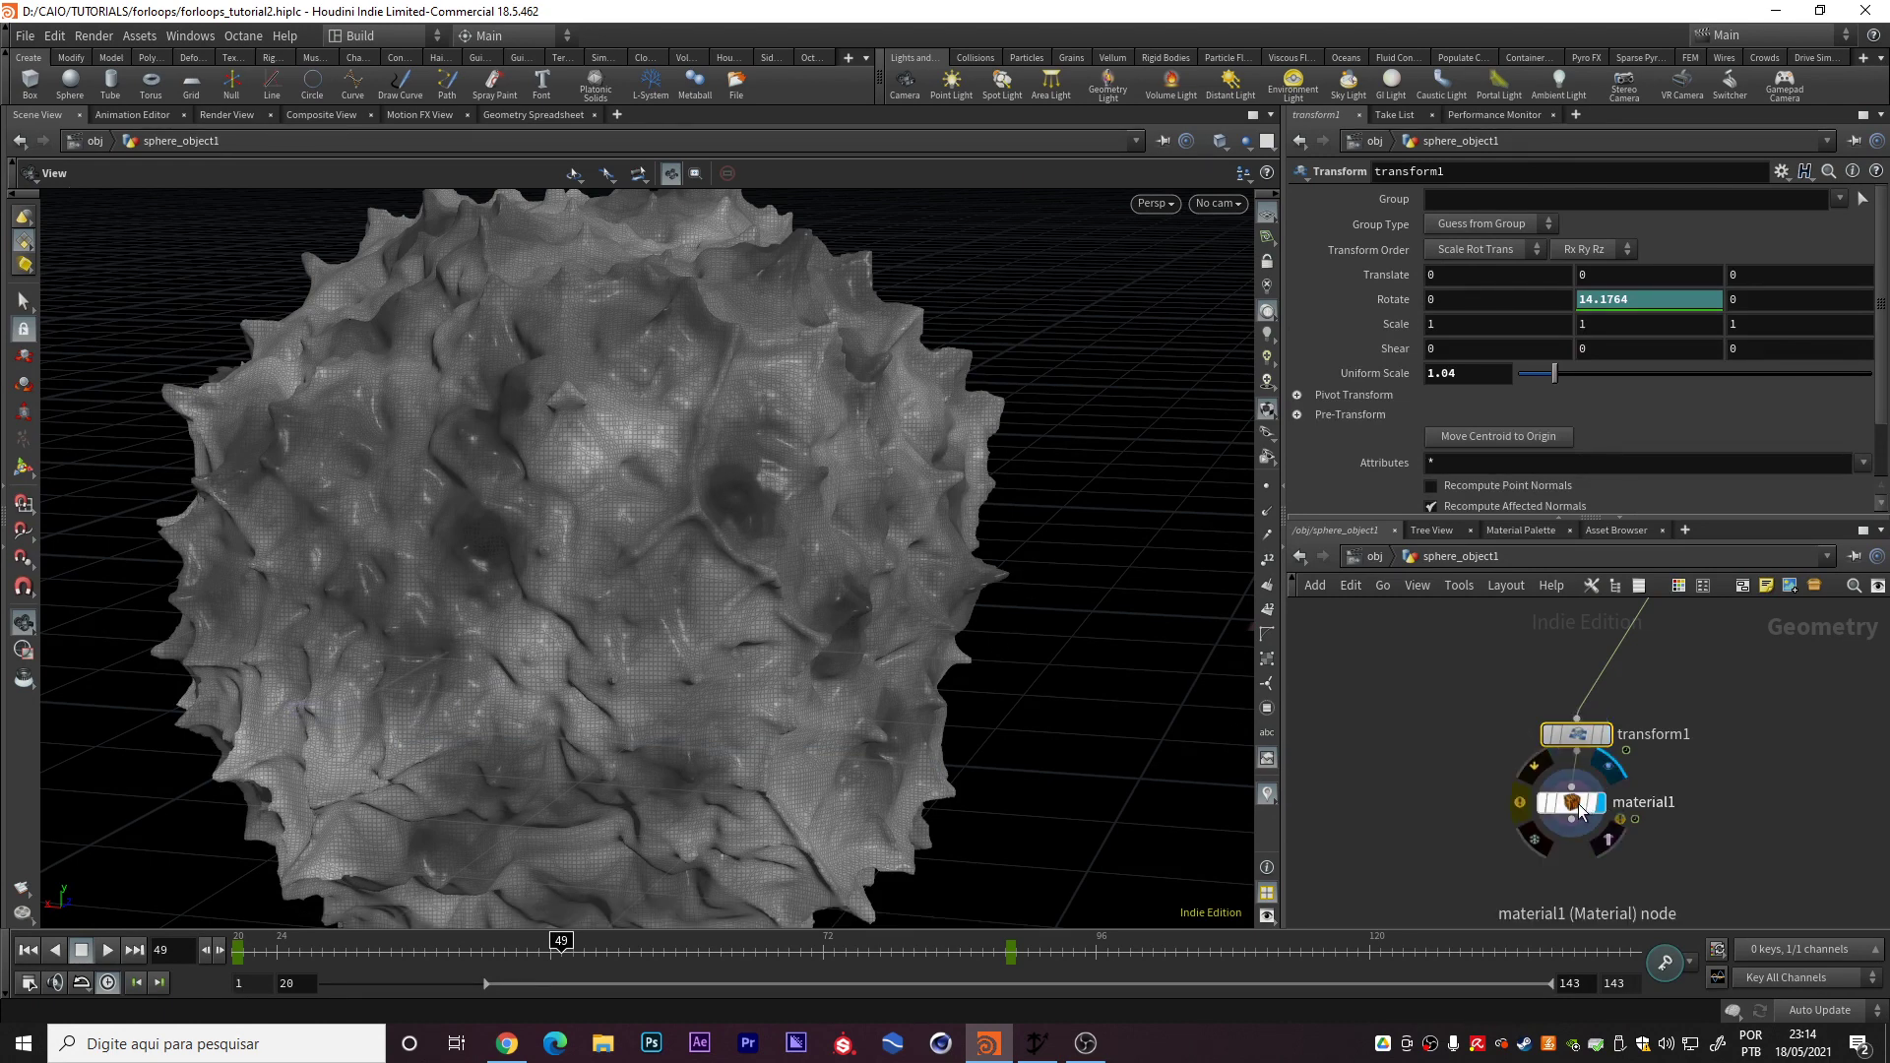
drag(492, 553, 990, 514)
drag(747, 548, 799, 515)
scroll(840, 471, up, 3)
drag(626, 521, 680, 534)
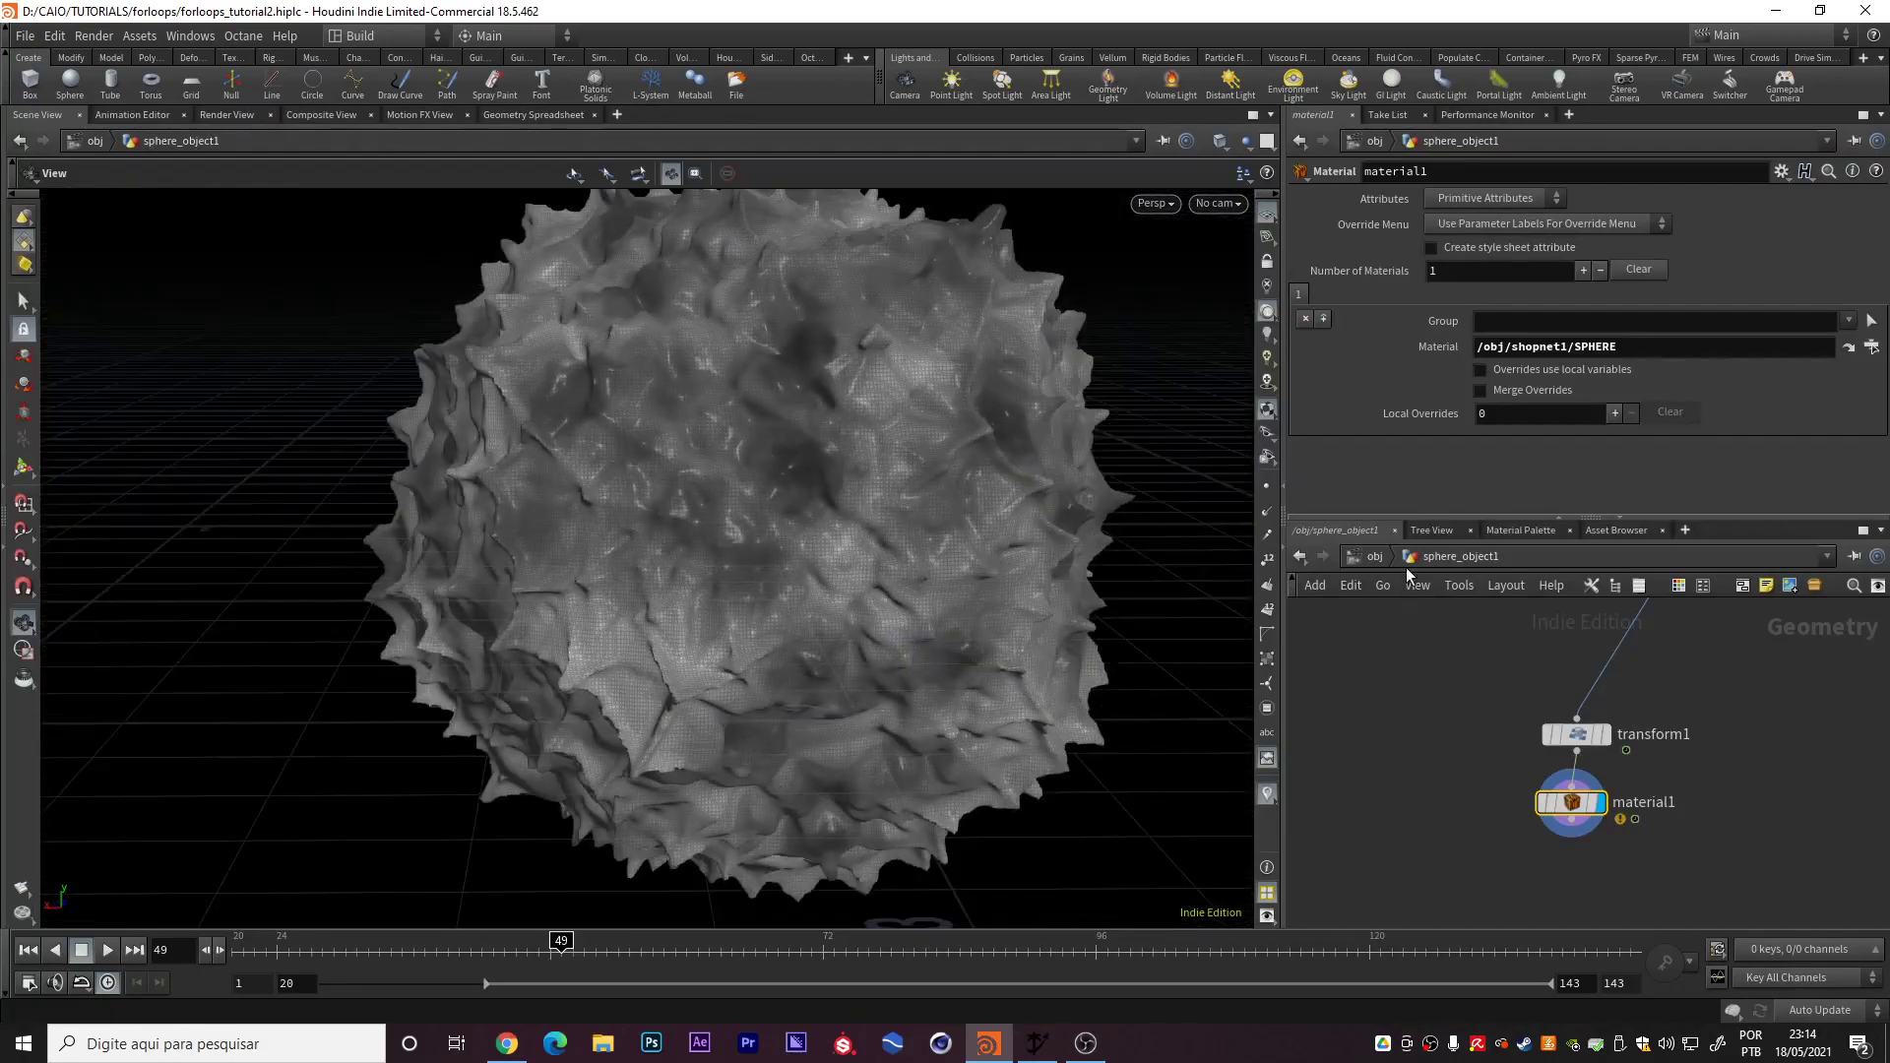
Return to the object level, deselect sphere_object1 and save the scene
key(u)
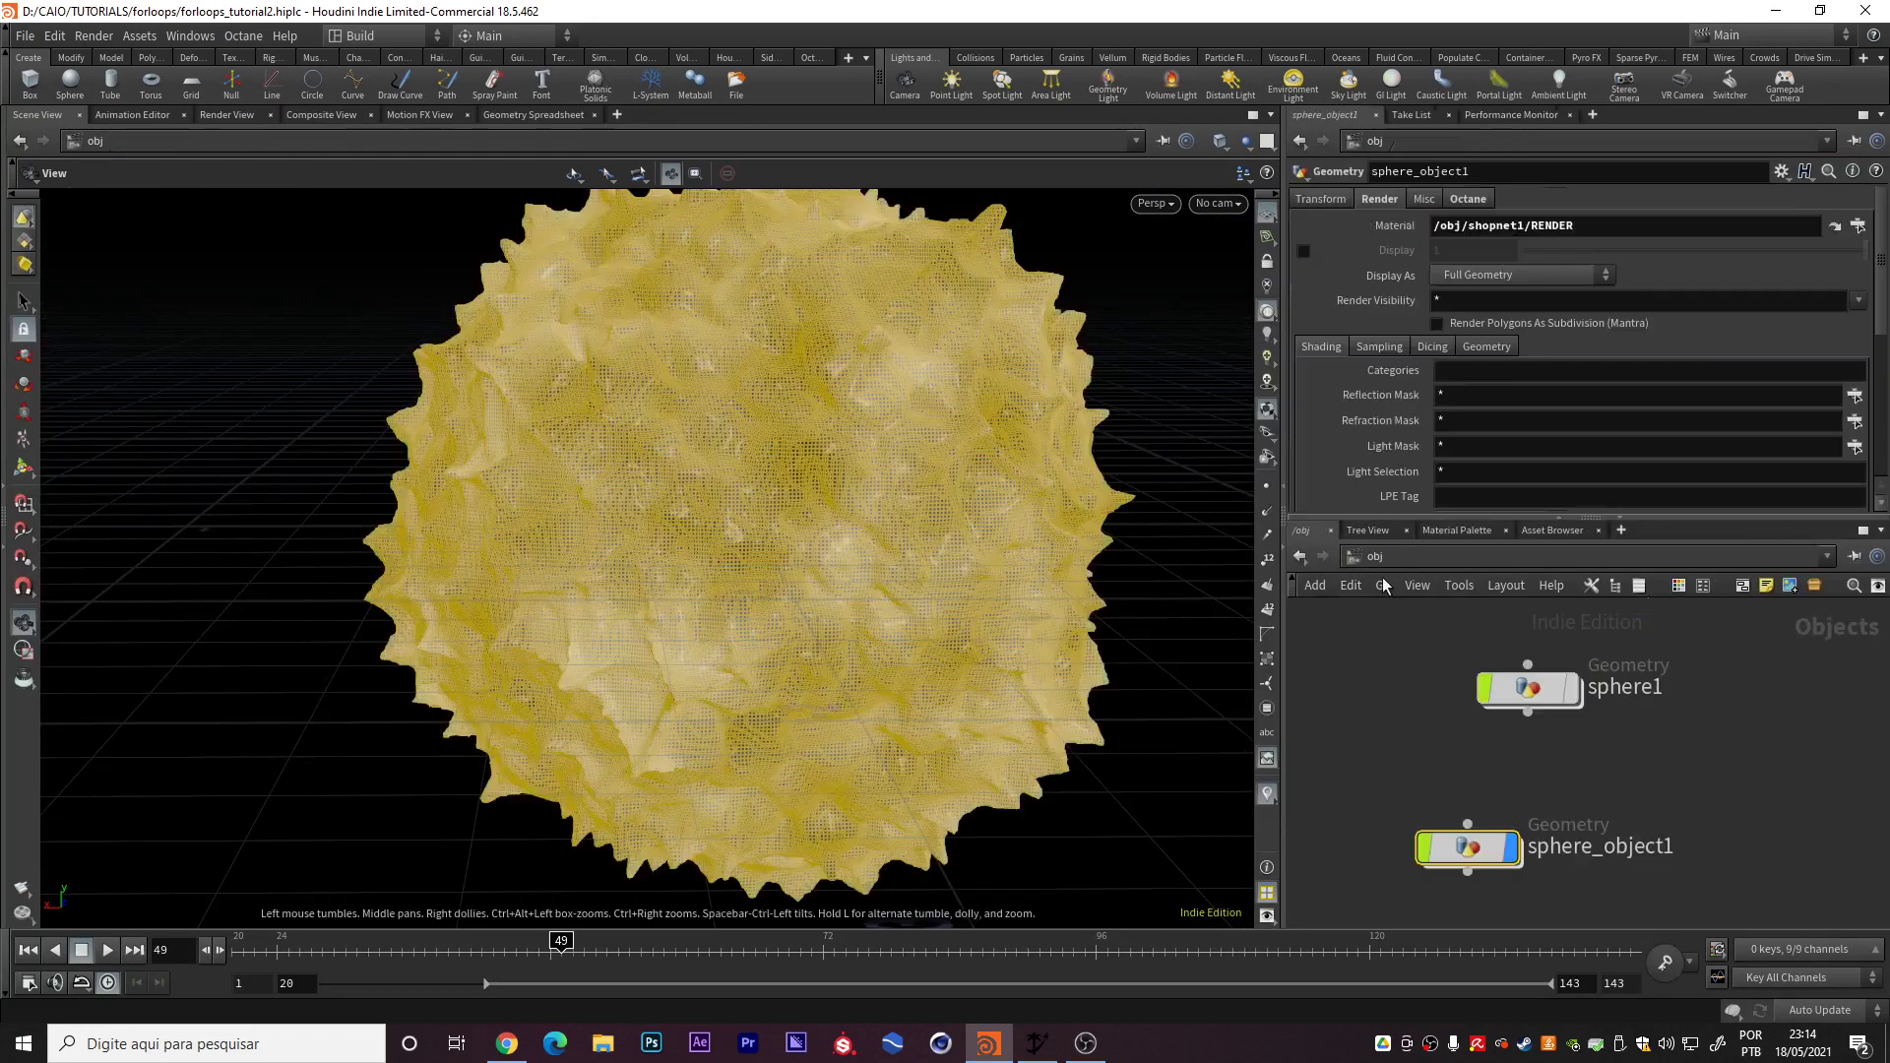
click(1422, 704)
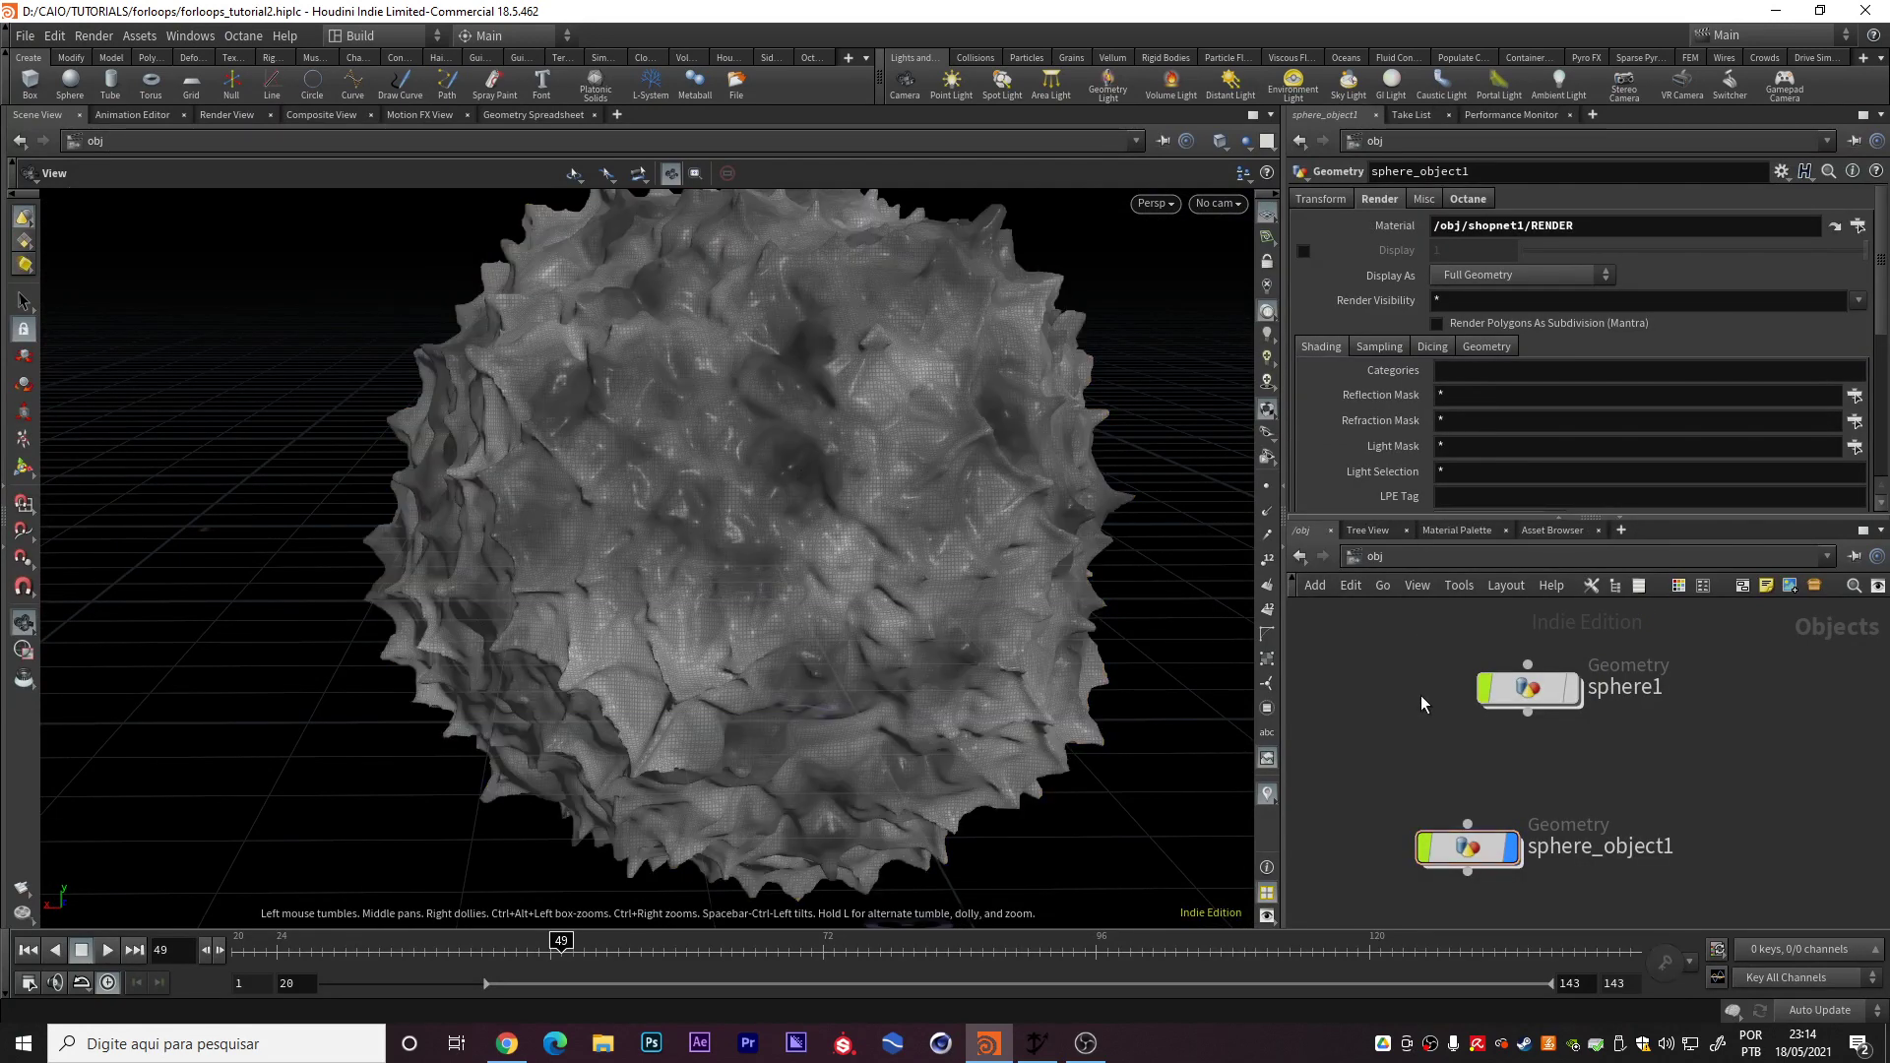
key(ctrl+s)
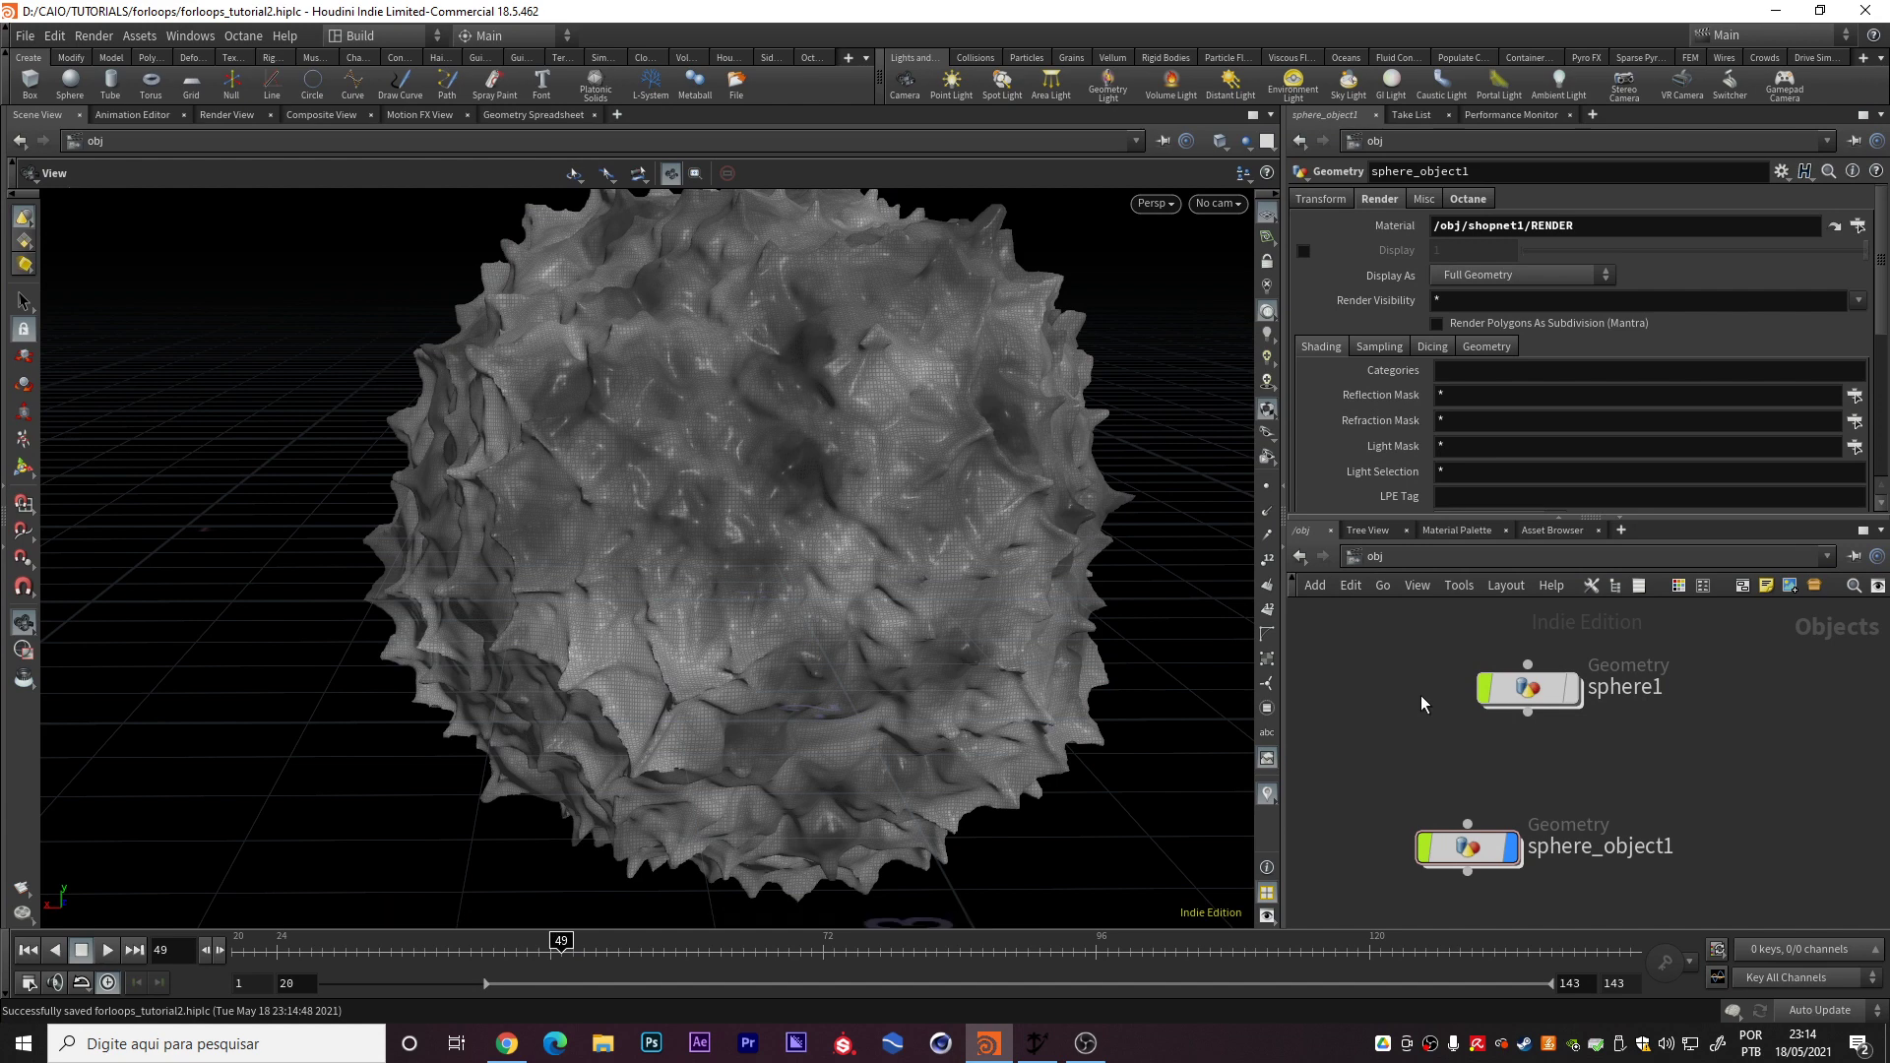
scroll(1416, 717, down, 3)
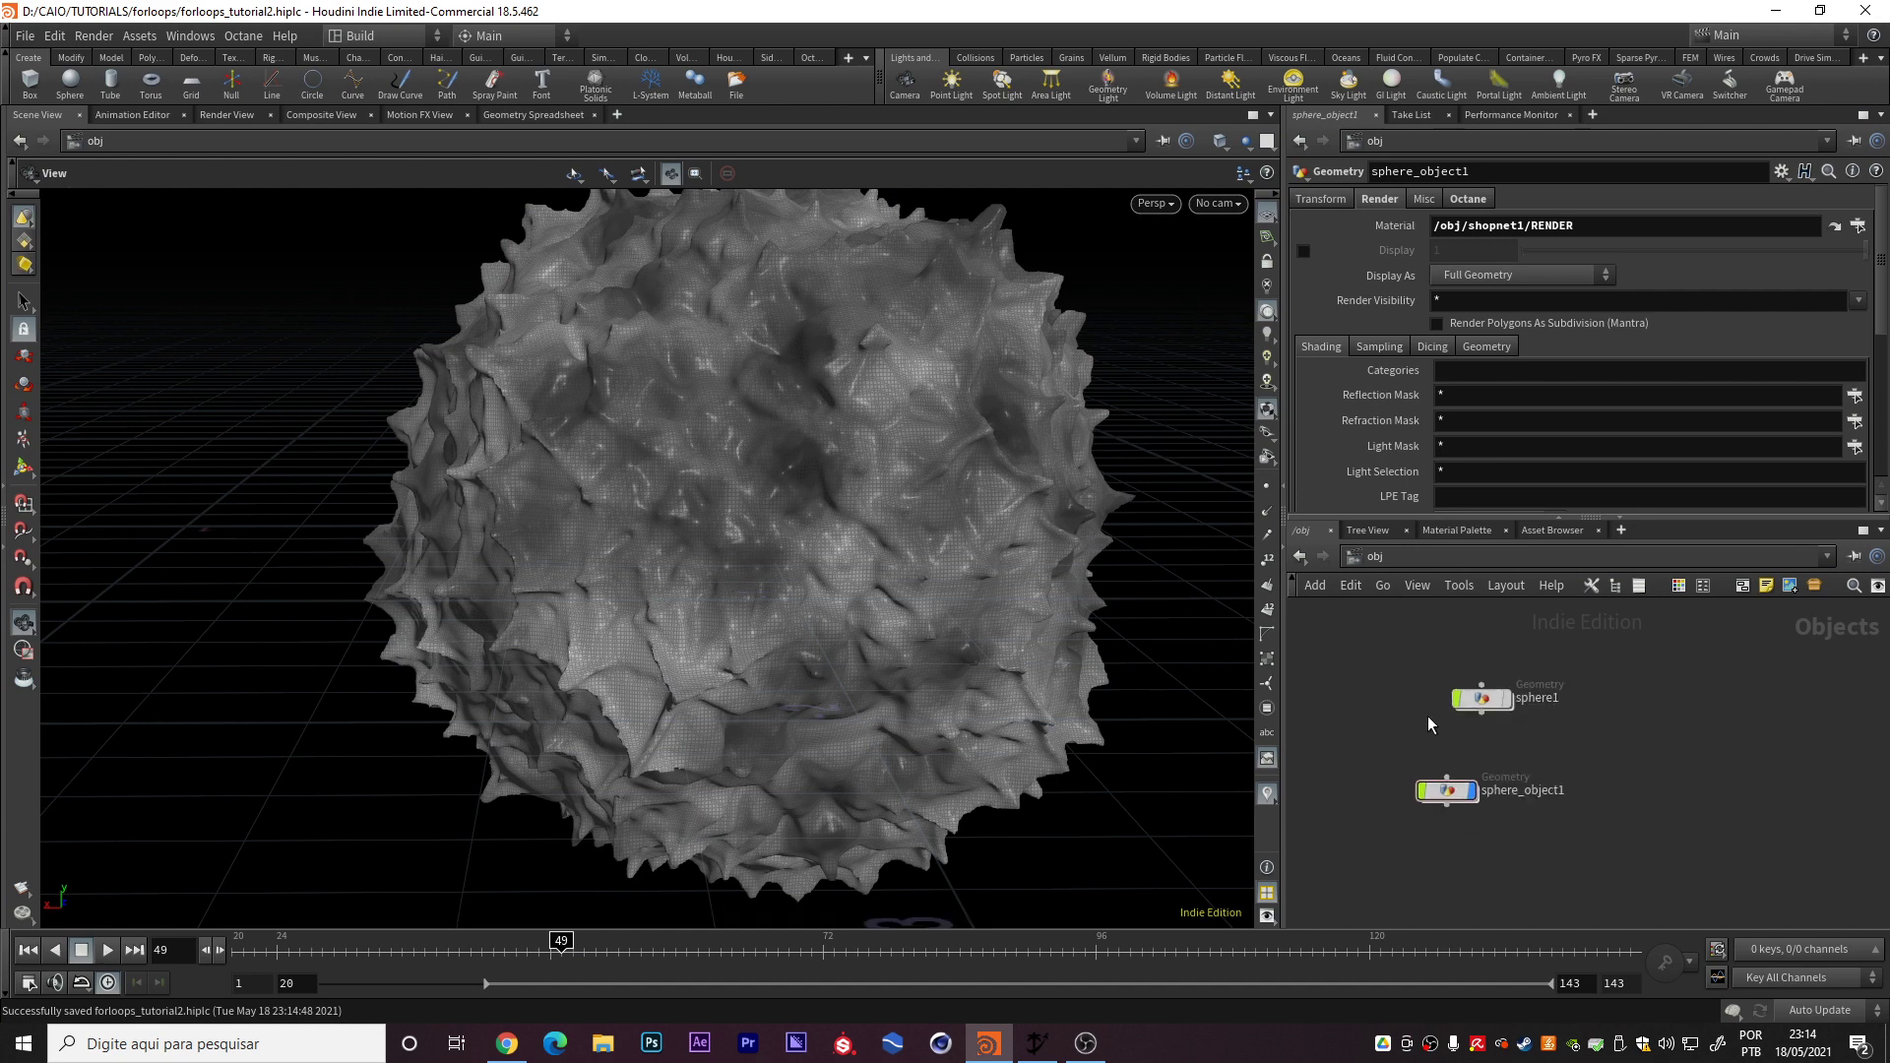
scroll(1406, 709, up, 4)
middle_drag(1450, 719, 1489, 696)
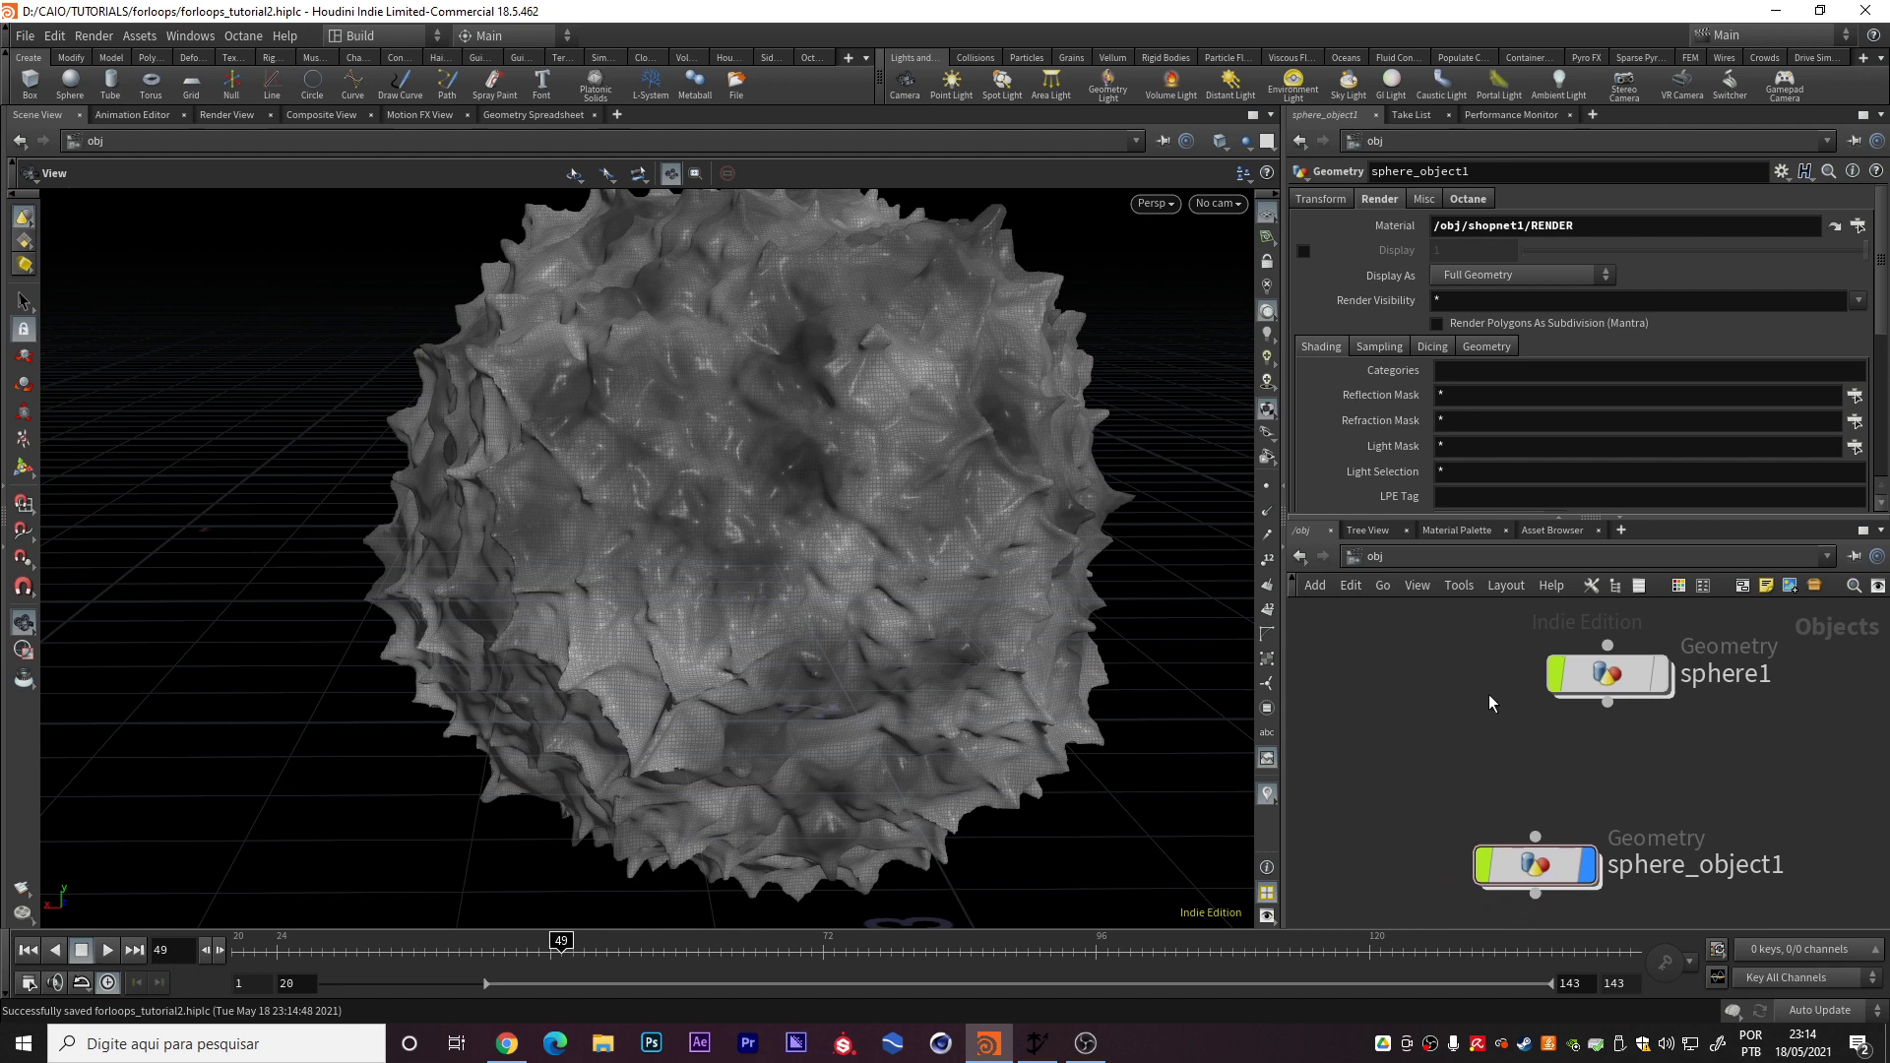